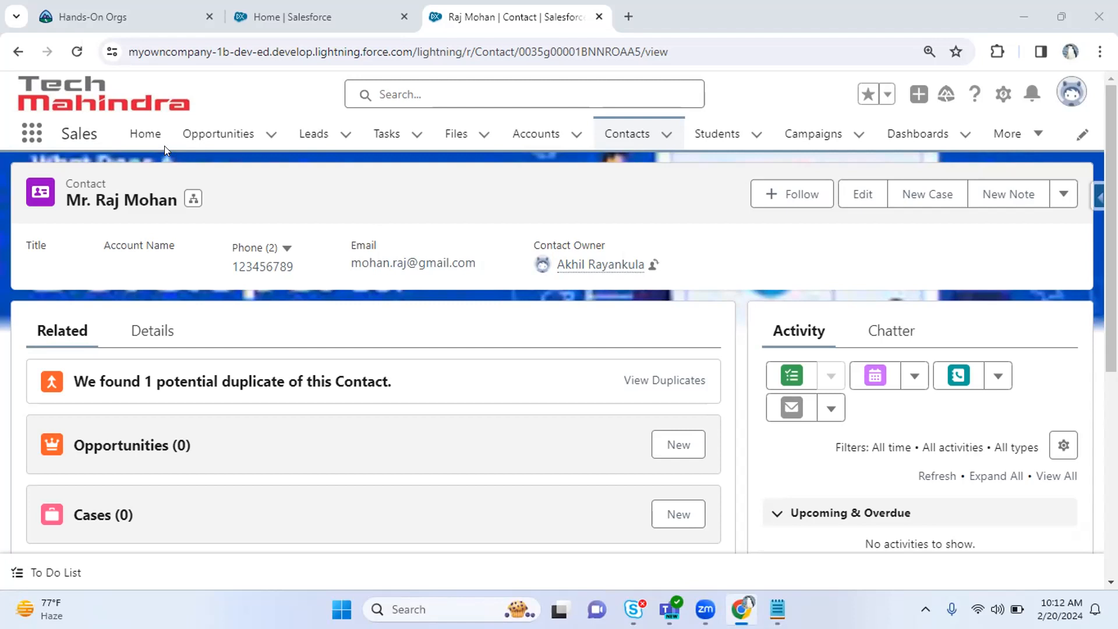
# From Setup Home, filter Quick Find with 'duplica' to list the Duplicate Management pages.
pyautogui.click(283, 12)
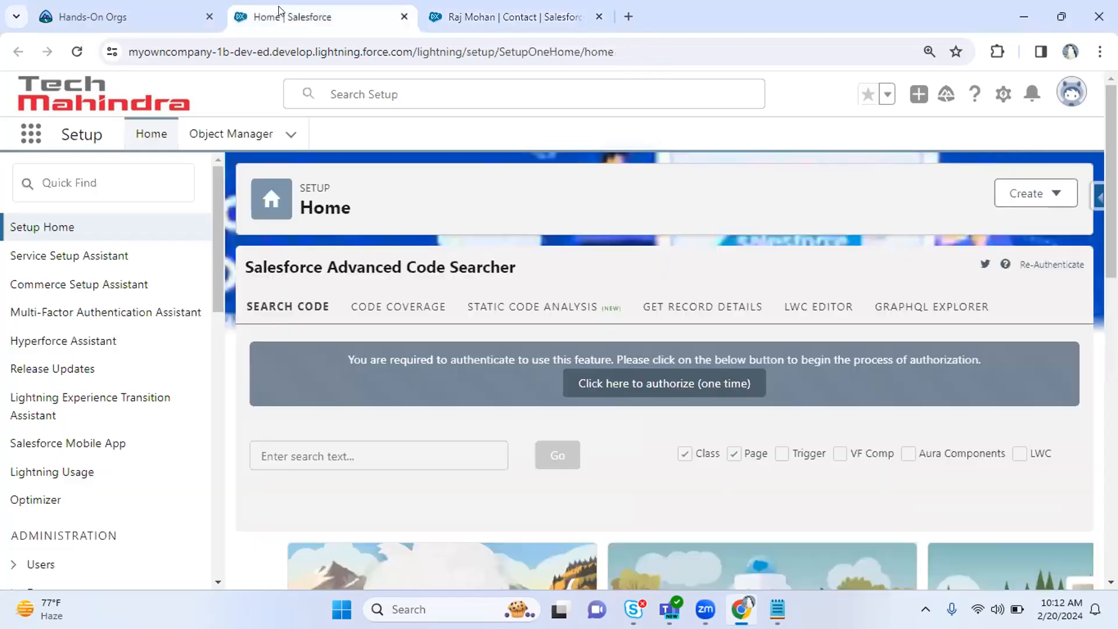
pyautogui.click(78, 180)
pyautogui.write('duplica')
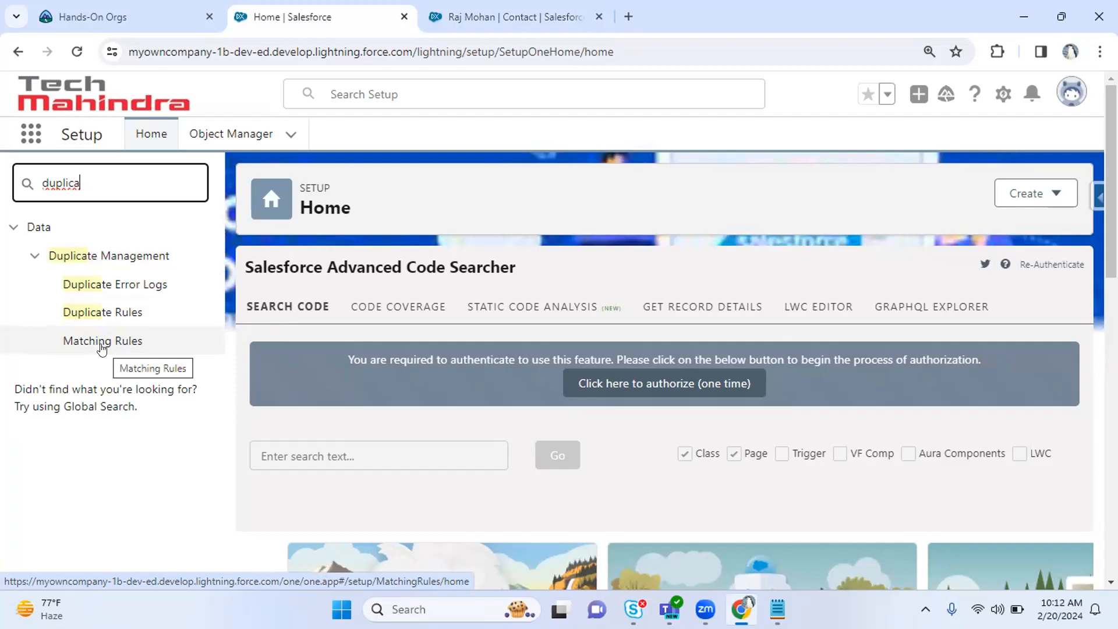
# Open the Matching Rules page and its help article 'Things to Know About Matching Rules'.
pyautogui.click(102, 347)
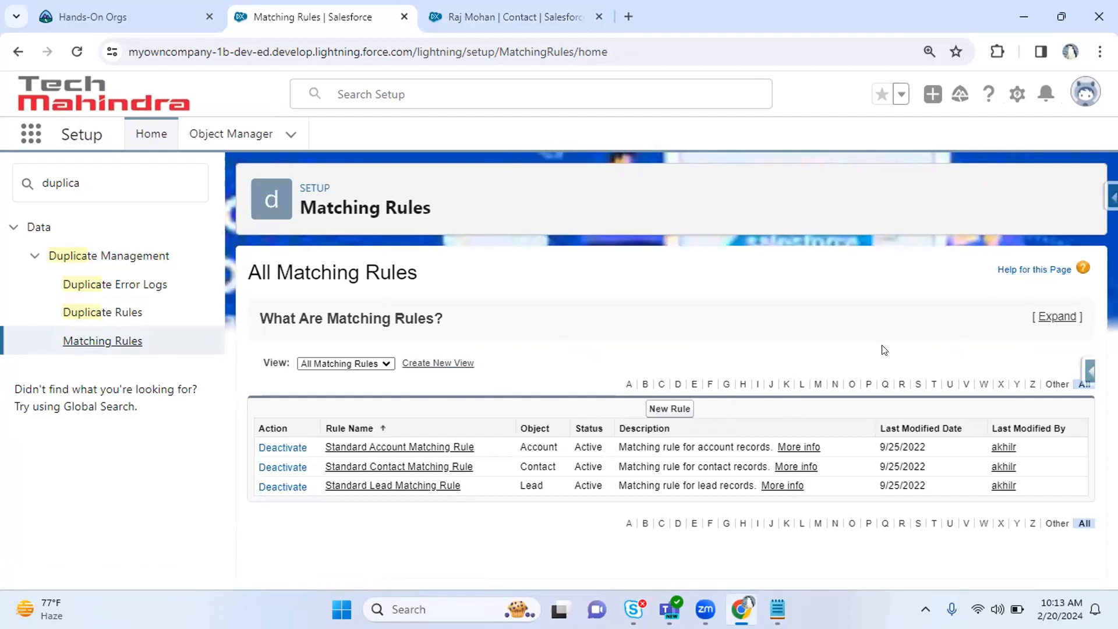
pyautogui.click(1039, 270)
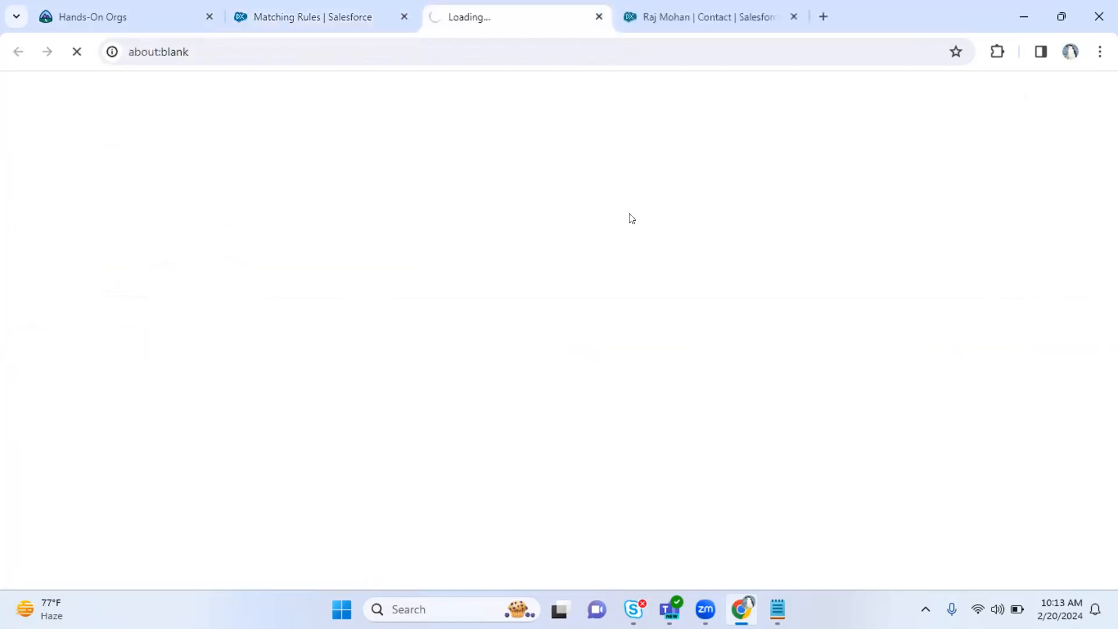
pyautogui.click(315, 16)
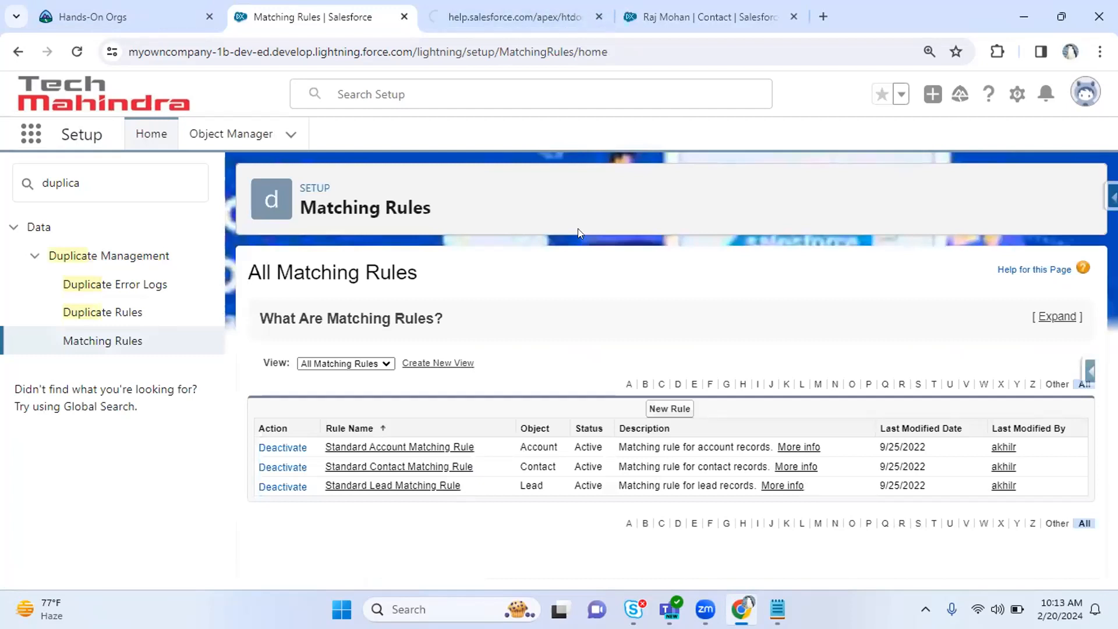
pyautogui.hotkey('ctrl', 'Tab')
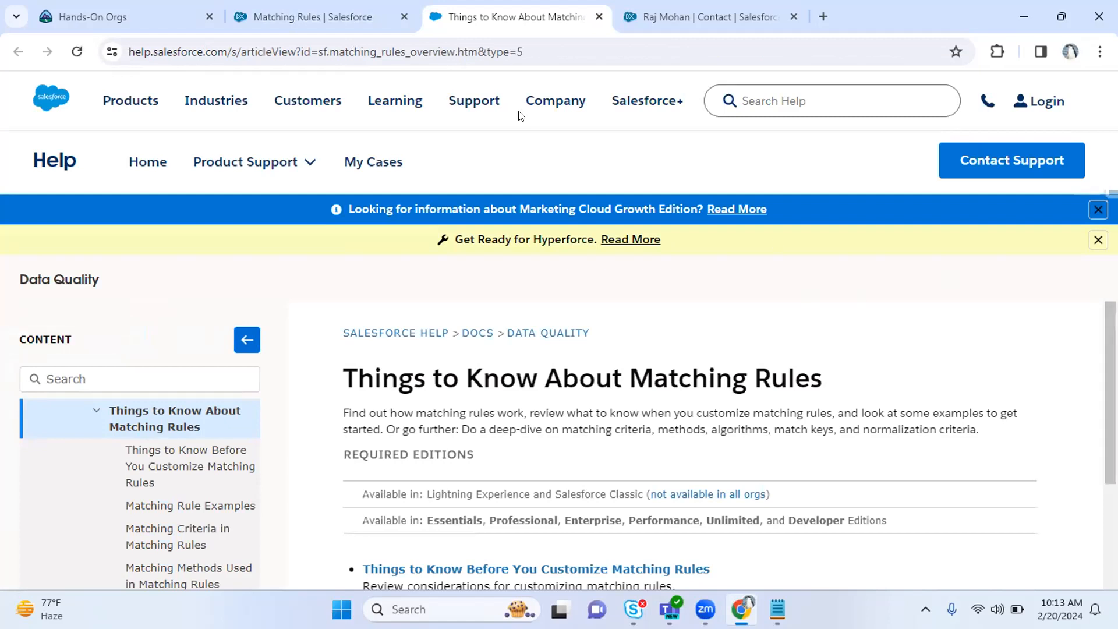
# Read down through the Things to Know About Matching Rules help article.
pyautogui.click(370, 12)
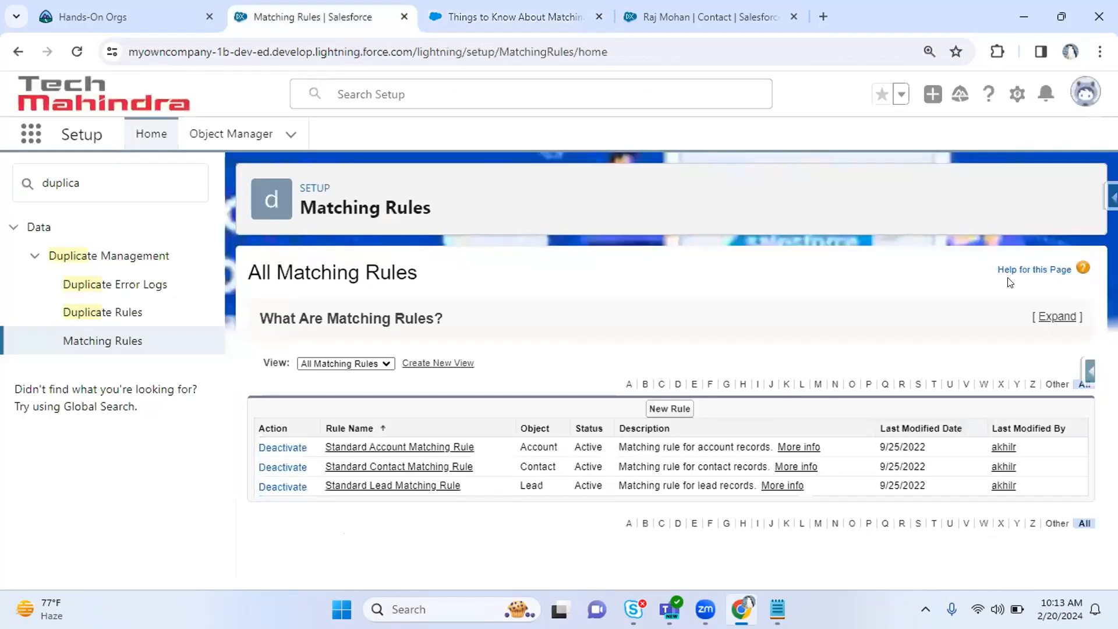
pyautogui.click(446, 7)
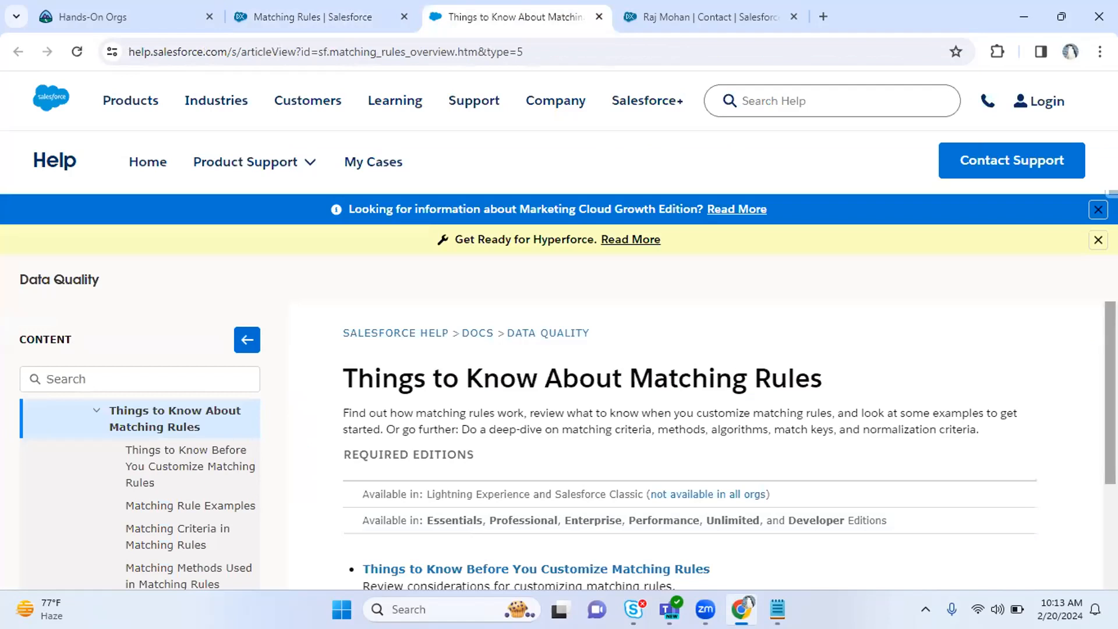
pyautogui.scroll(-1, 679, 412)
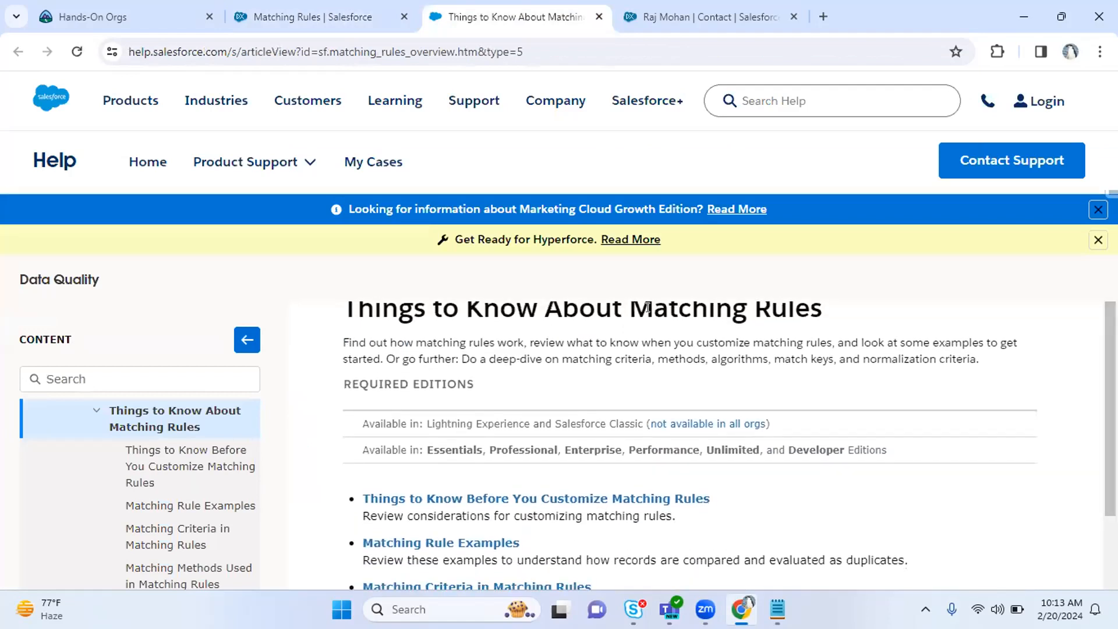
pyautogui.moveTo(631, 309); pyautogui.dragTo(831, 307)
pyautogui.scroll(-2, 701, 402)
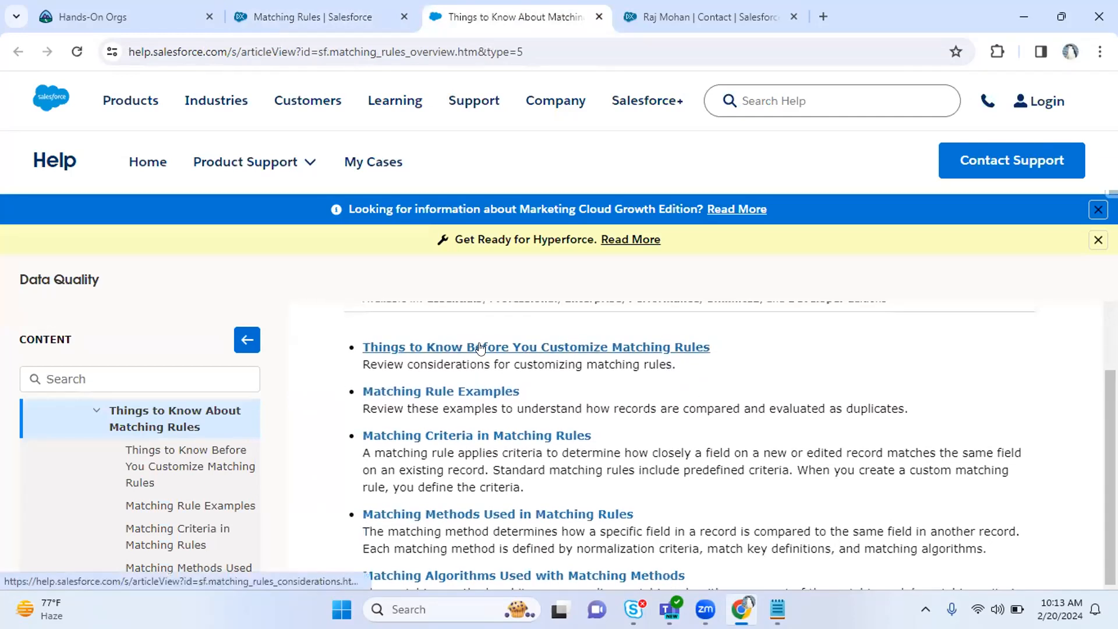
# Open 'Things to Know Before You Customize Matching Rules', then return to the Matching Rules page.
pyautogui.click(481, 348)
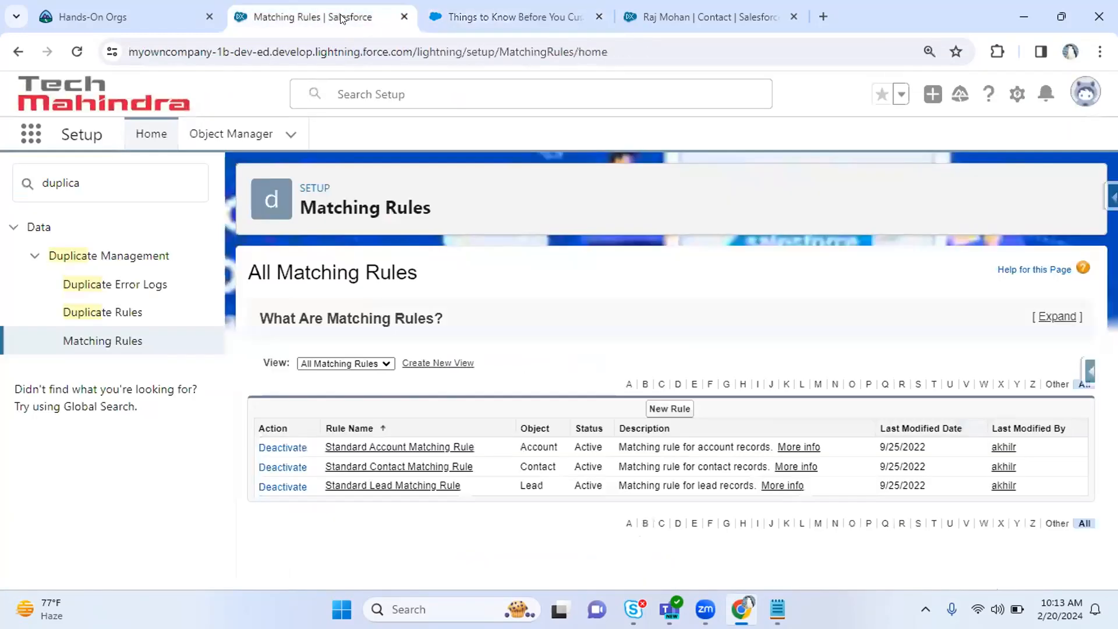
pyautogui.click(373, 18)
pyautogui.click(498, 5)
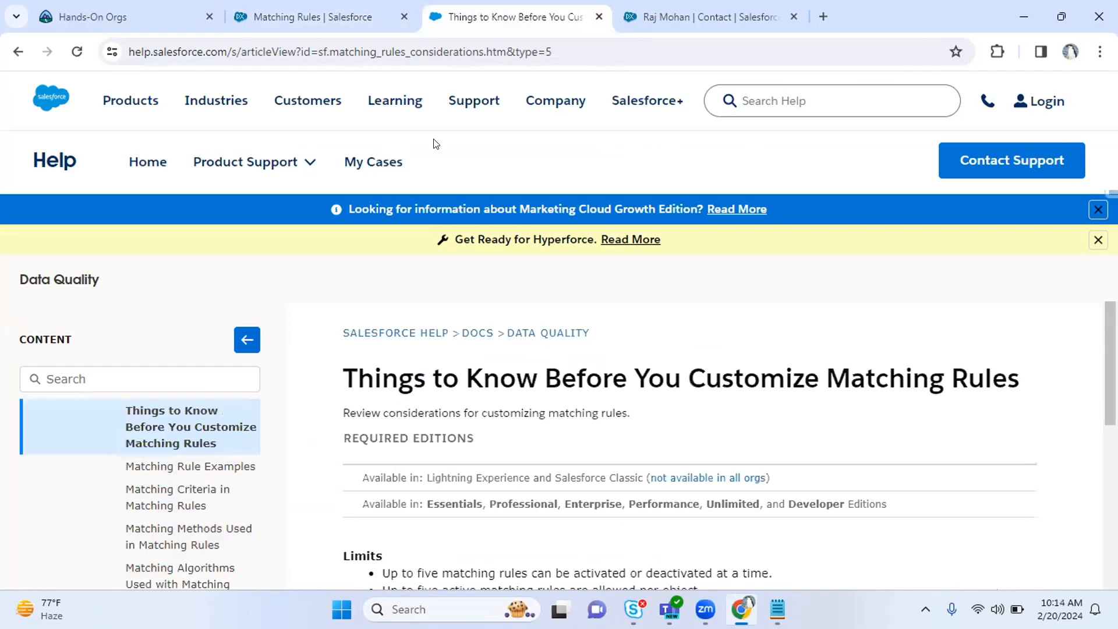
pyautogui.click(293, 10)
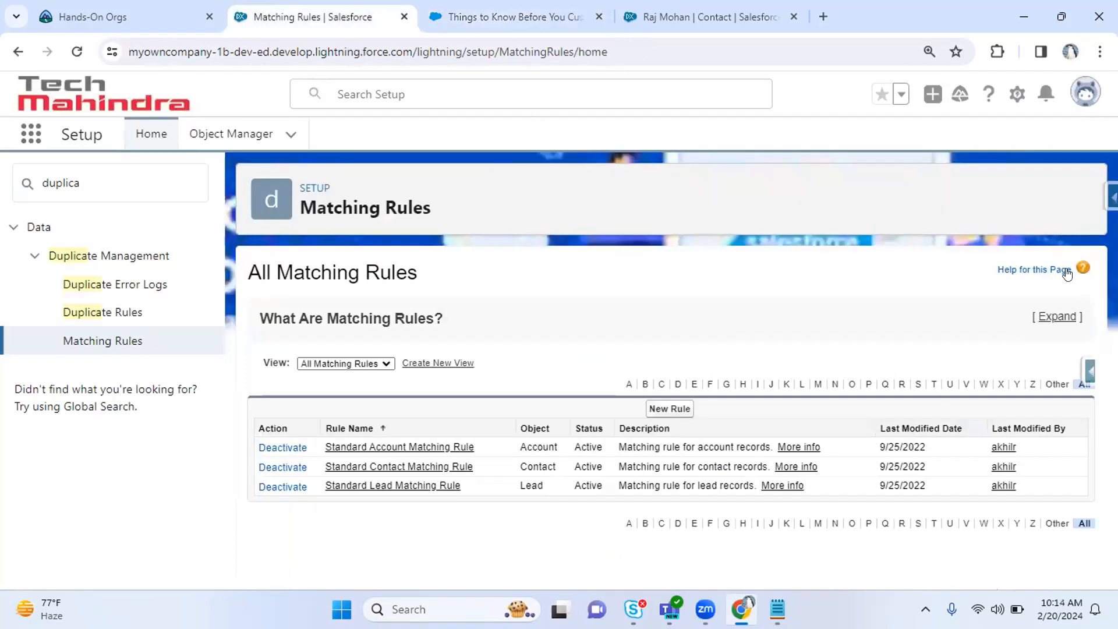
# Begin a new matching rule on the Contact object and advance to its configuration.
pyautogui.click(676, 409)
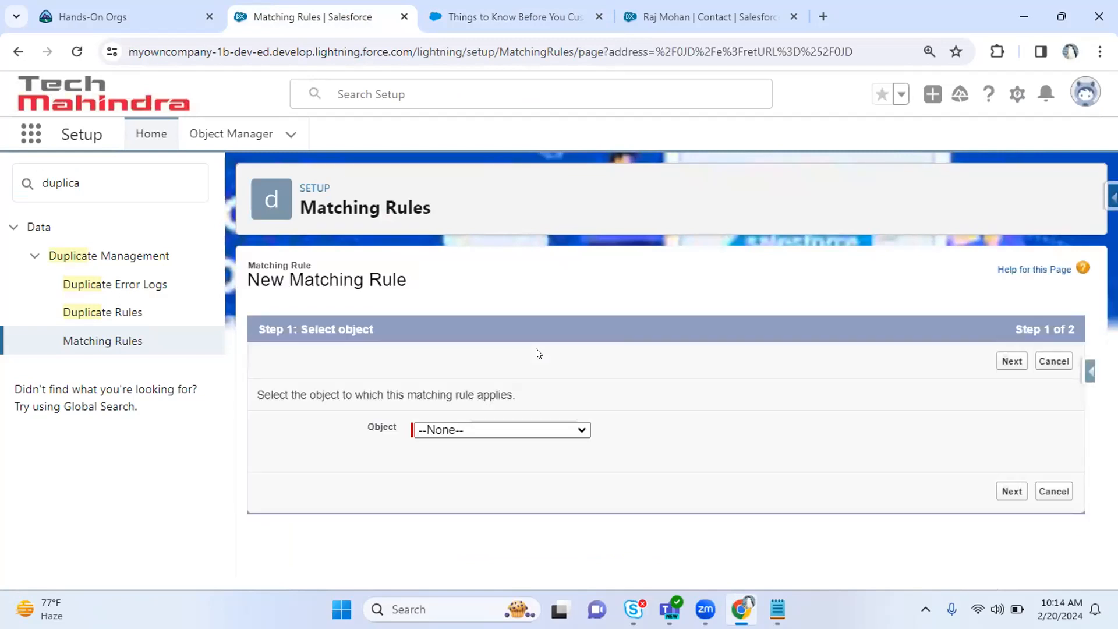
pyautogui.click(517, 430)
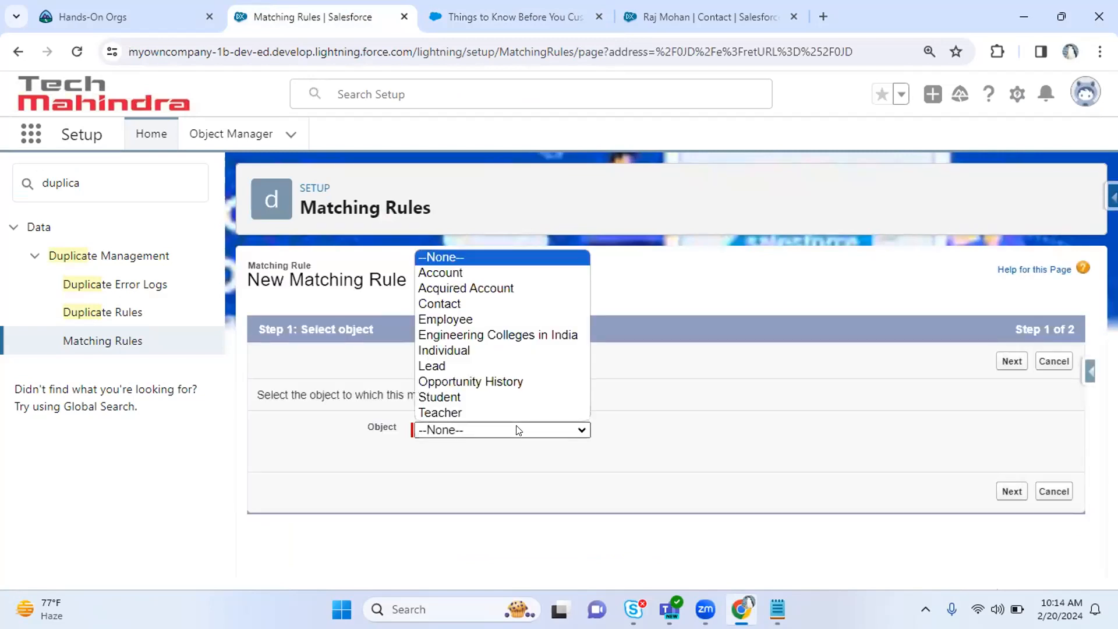
pyautogui.click(445, 297)
pyautogui.click(1014, 491)
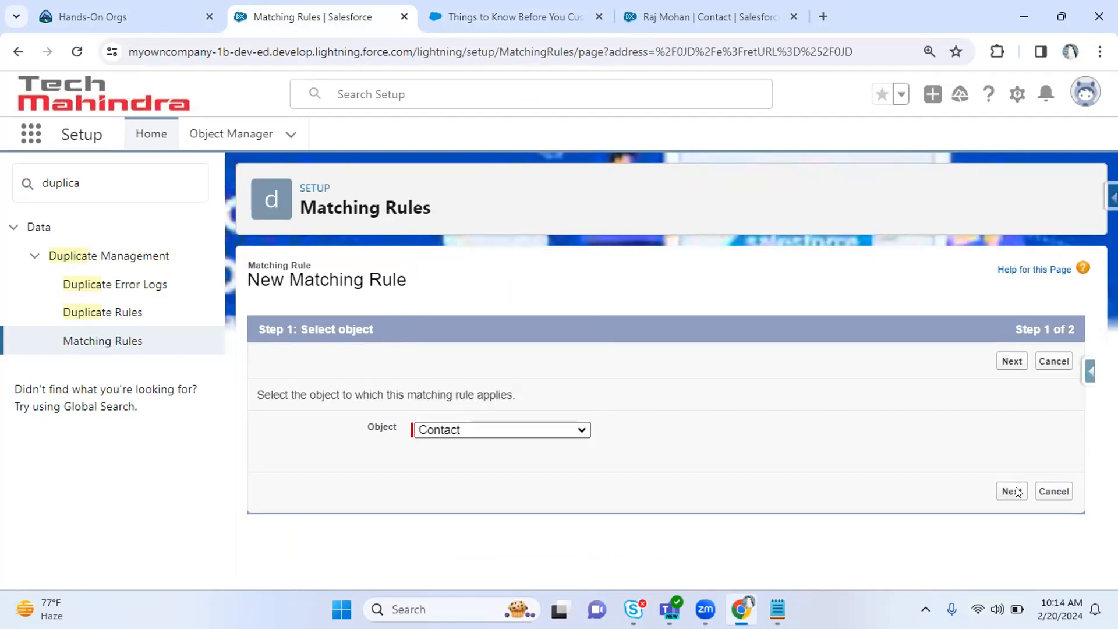
# Name the Contact matching rule 'IfSameEmailnPhoneNum', letting the unique name auto-fill.
pyautogui.click(437, 446)
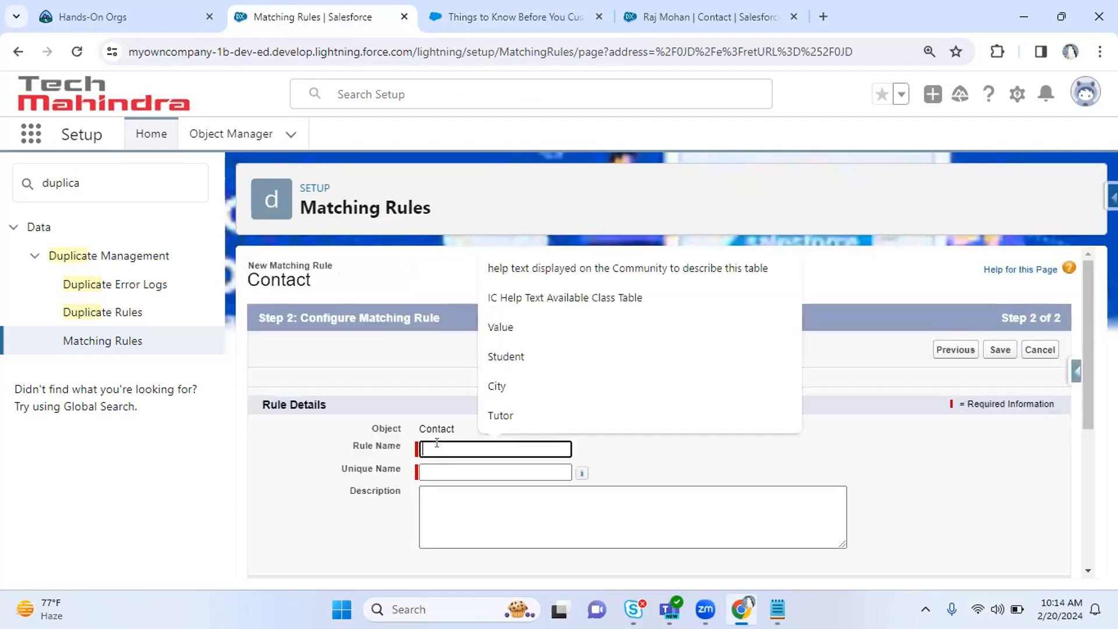
pyautogui.write('IfSa')
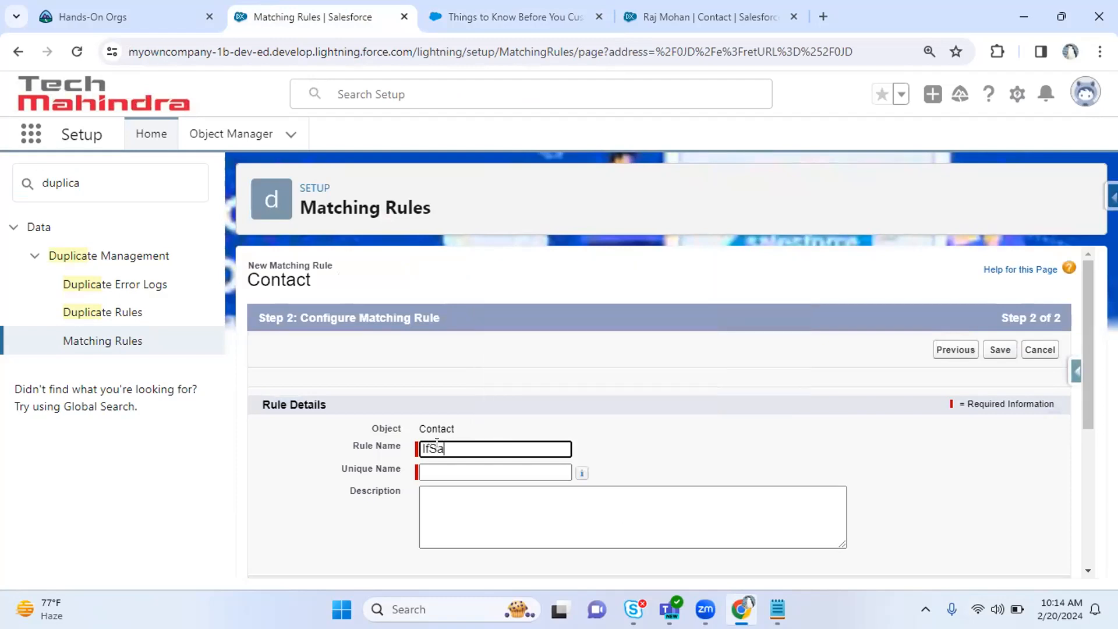
pyautogui.write('meEmailnPhoneNum')
pyautogui.press('Tab')
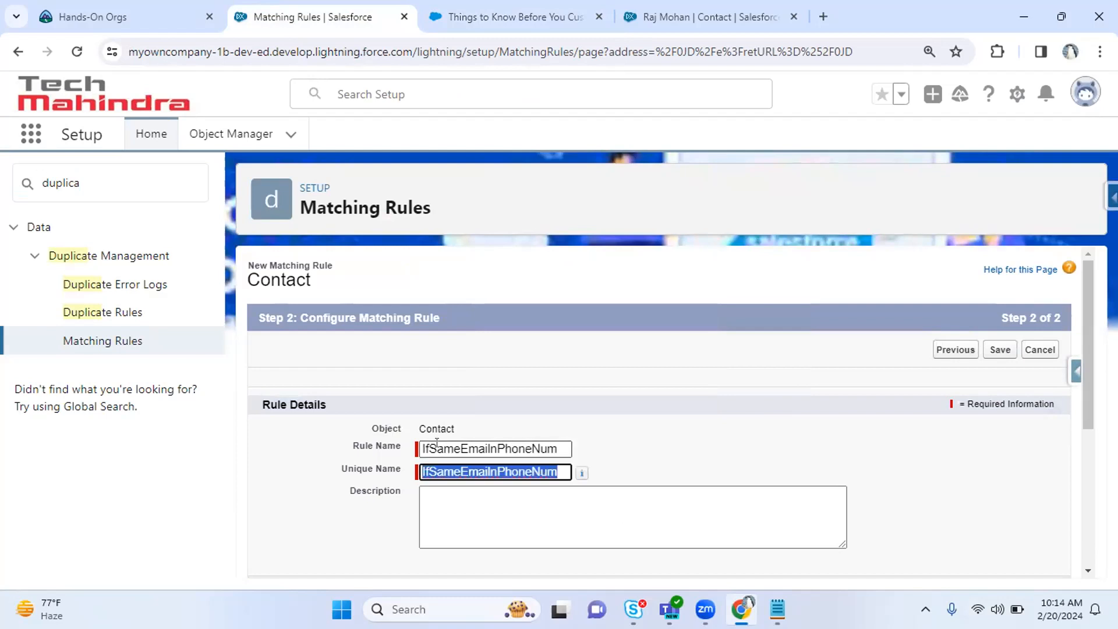
pyautogui.click(635, 509)
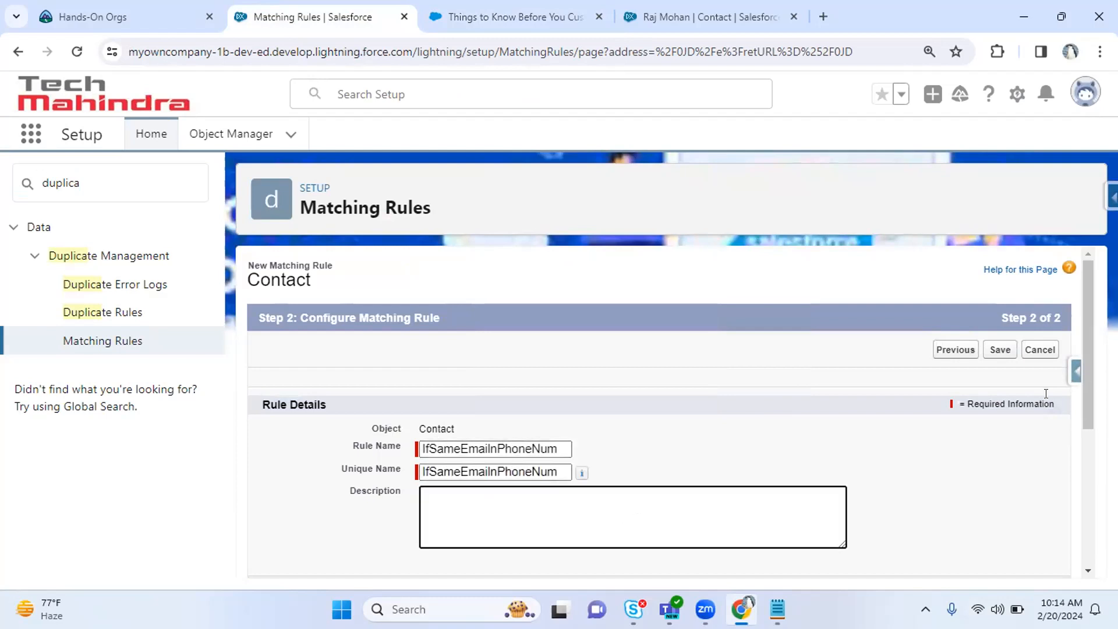
pyautogui.moveTo(1088, 354); pyautogui.dragTo(1088, 478)
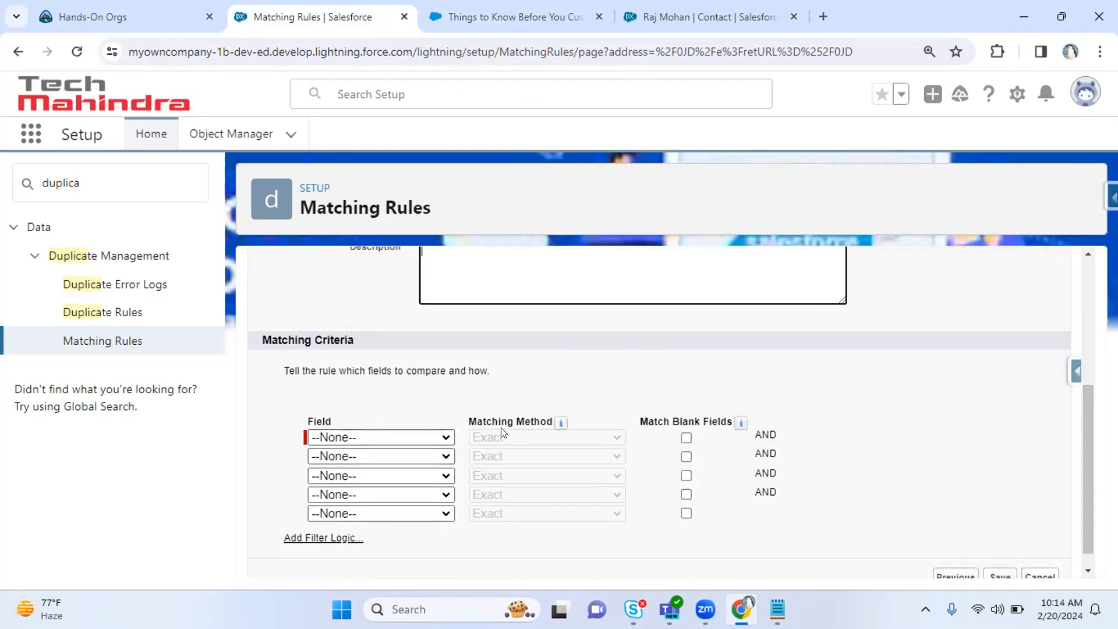
pyautogui.click(400, 436)
pyautogui.click(289, 360)
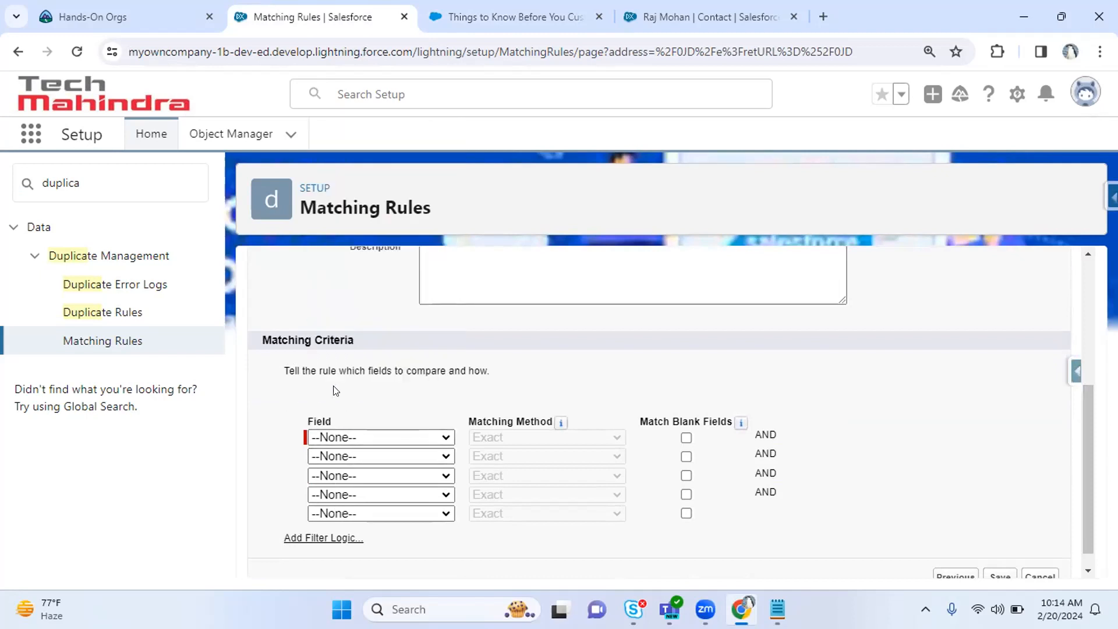
pyautogui.moveTo(298, 371); pyautogui.dragTo(504, 376)
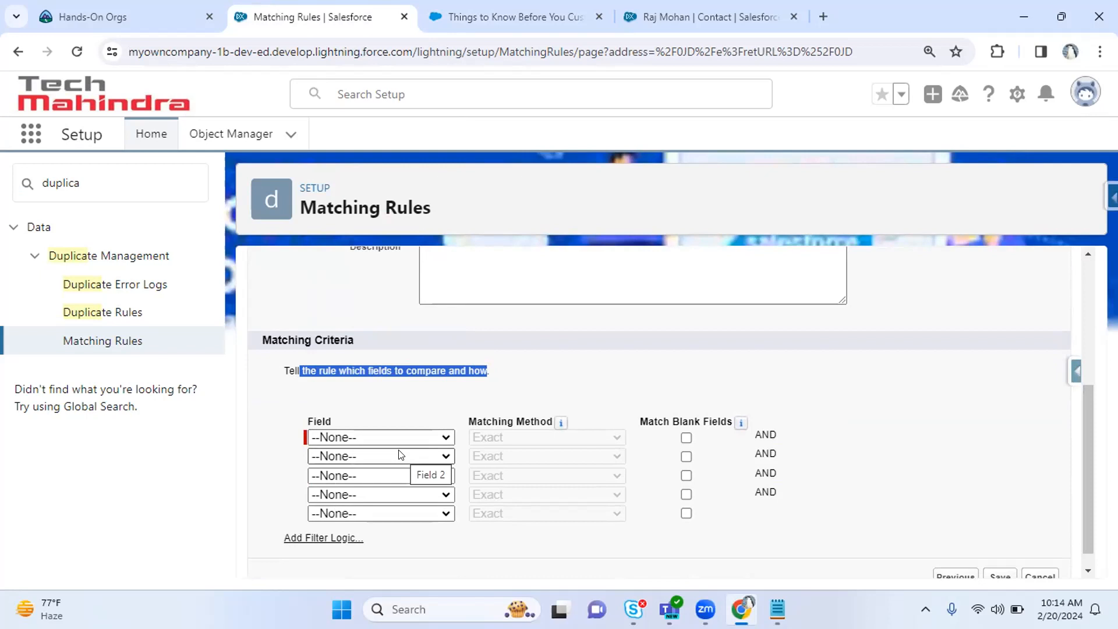
# Set the first matching criterion to Email with the Exact matching method.
pyautogui.click(358, 439)
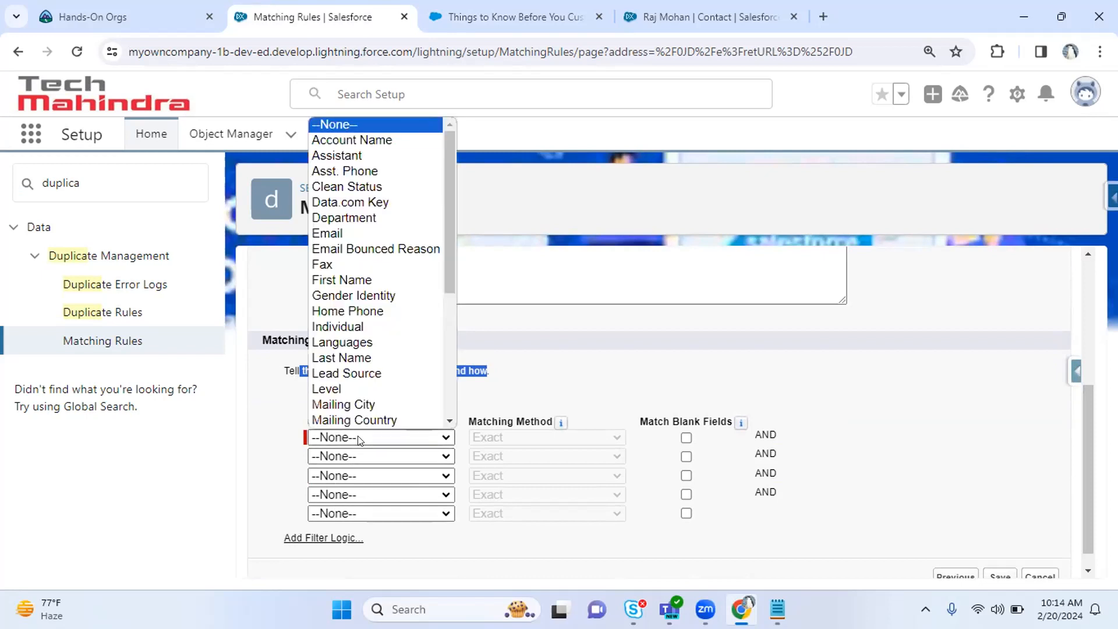
pyautogui.press('e')
pyautogui.press('Return')
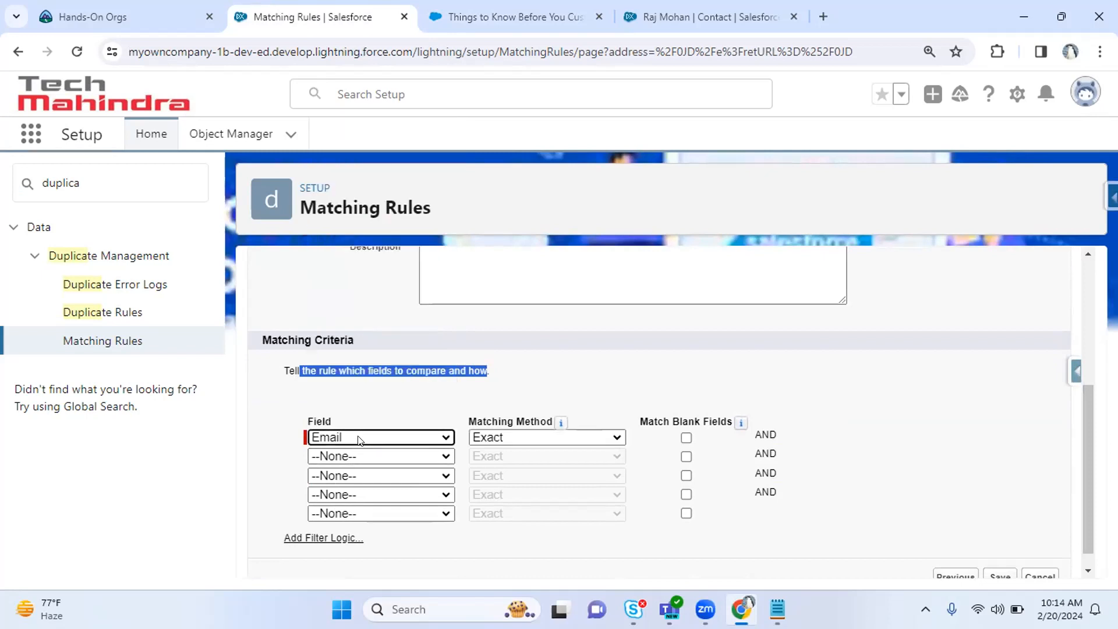
pyautogui.click(485, 436)
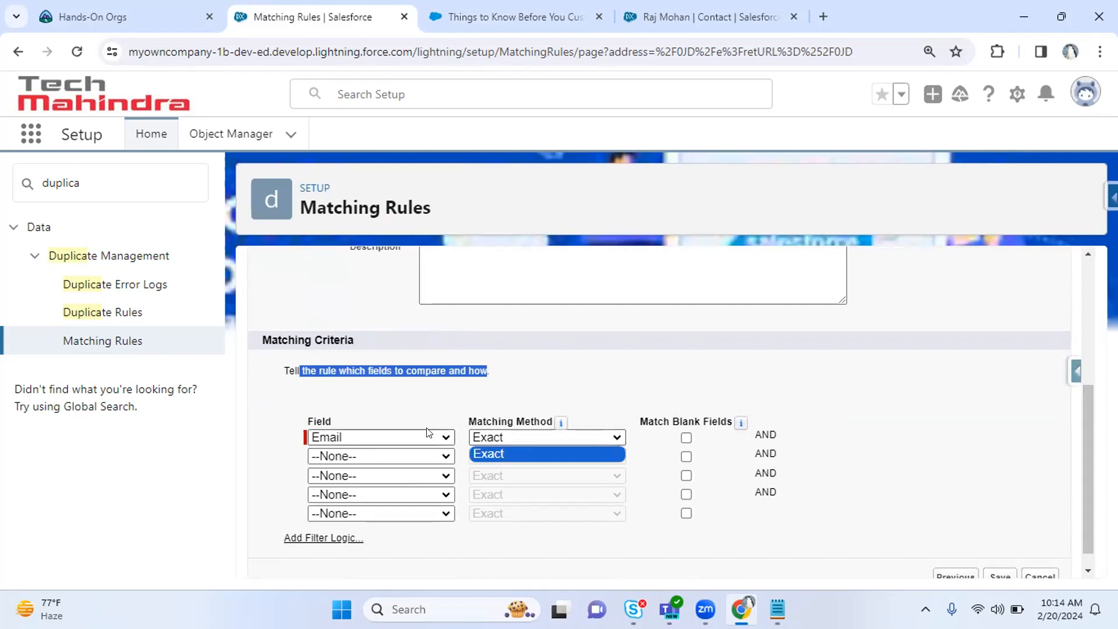
pyautogui.click(432, 402)
pyautogui.moveTo(560, 425)
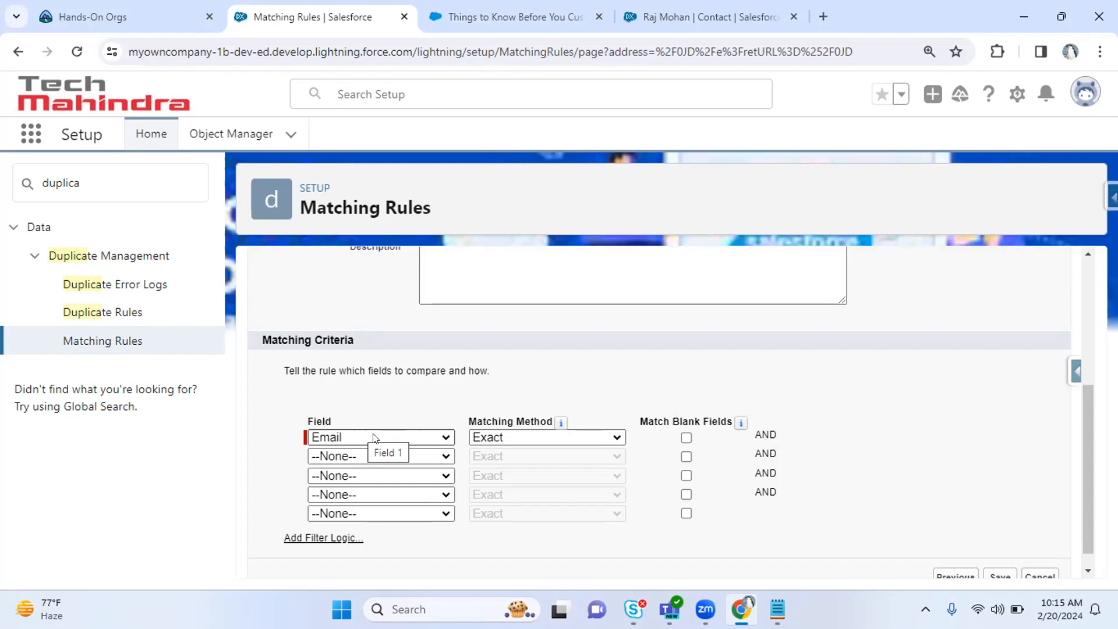
pyautogui.moveTo(639, 414); pyautogui.dragTo(719, 420)
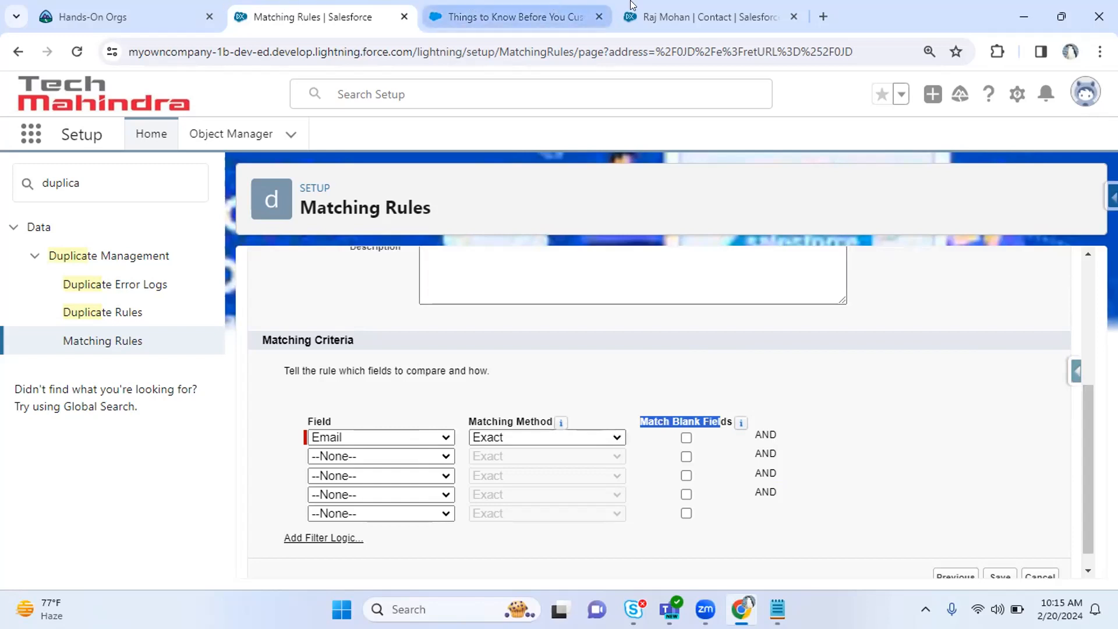
pyautogui.click(694, 7)
# Turn on Match Blank Fields for the Email criterion in the matching rule.
pyautogui.click(149, 337)
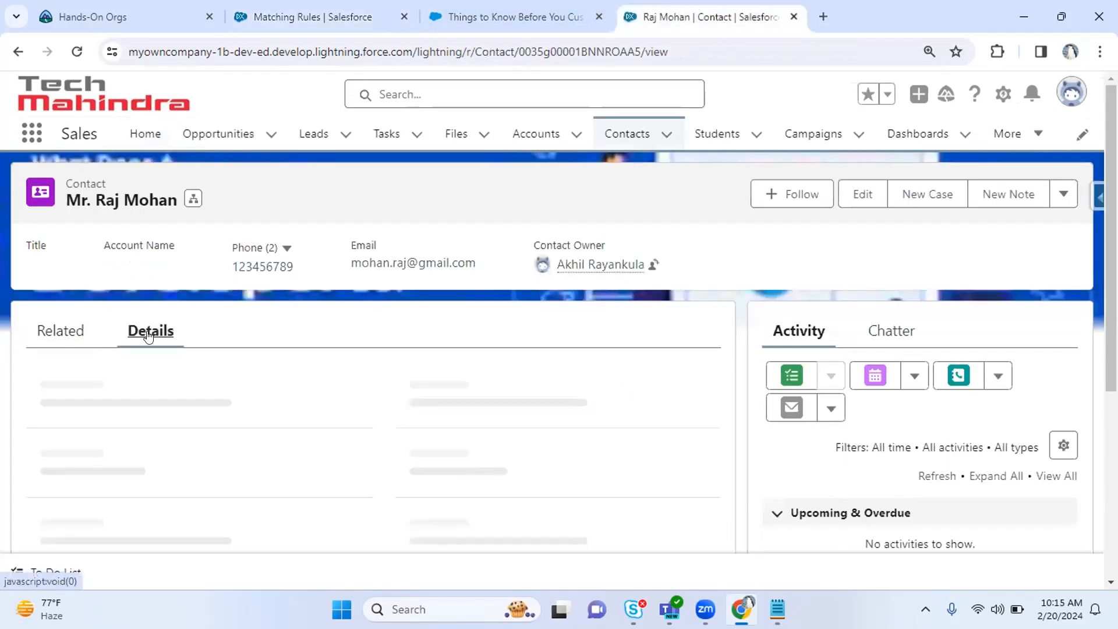
pyautogui.click(317, 21)
pyautogui.click(685, 436)
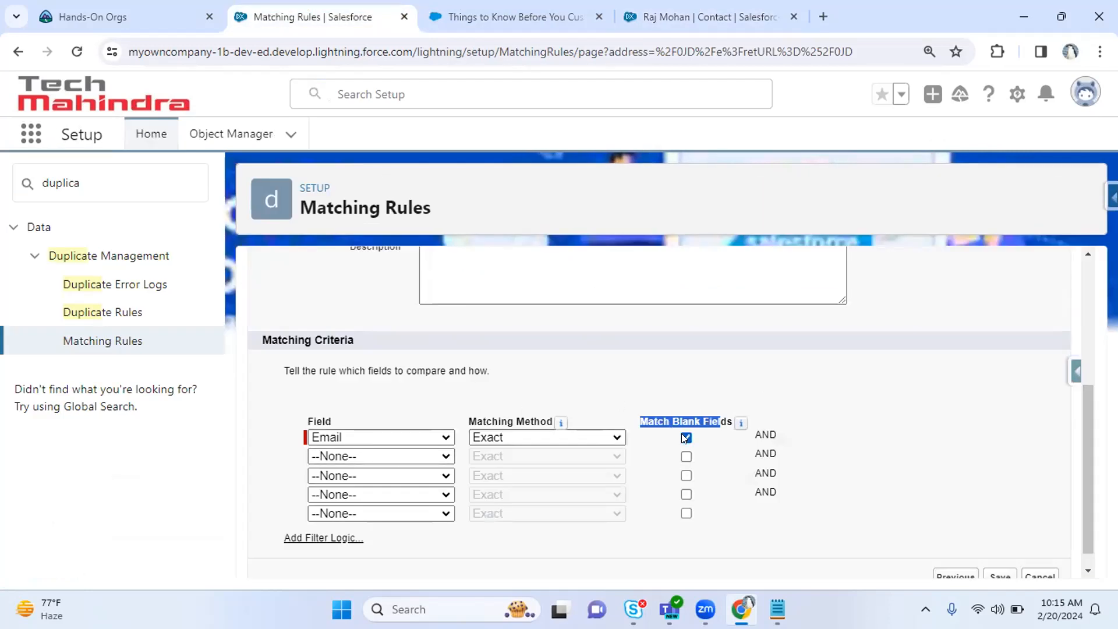
# Delete the email address from the first duplicate contact and save it.
pyautogui.click(717, 11)
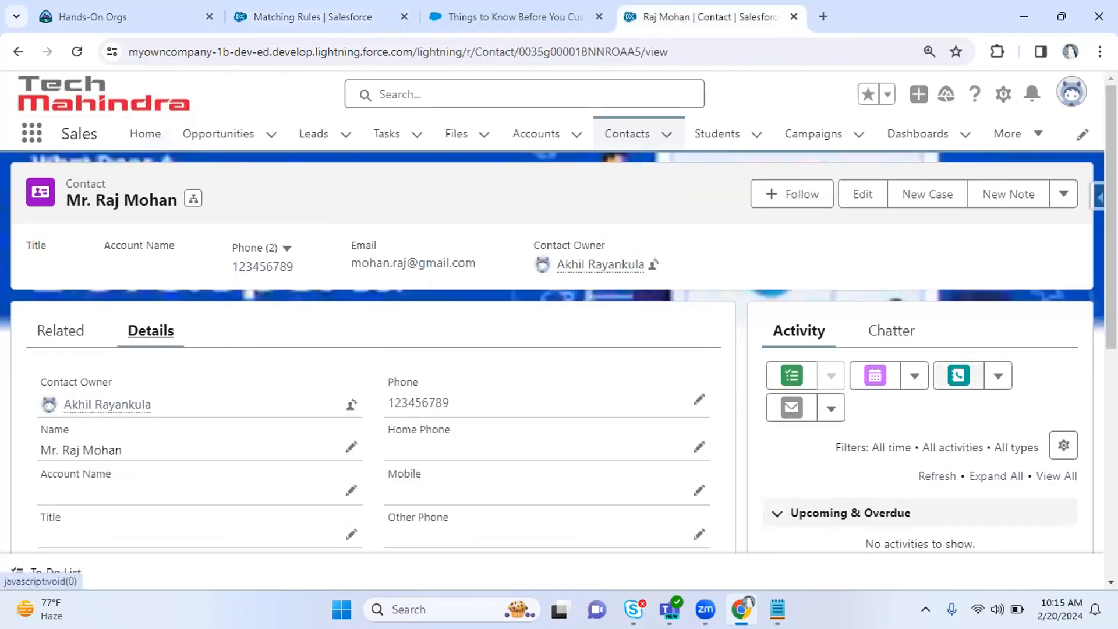
pyautogui.scroll(-4, 967, 370)
pyautogui.click(699, 371)
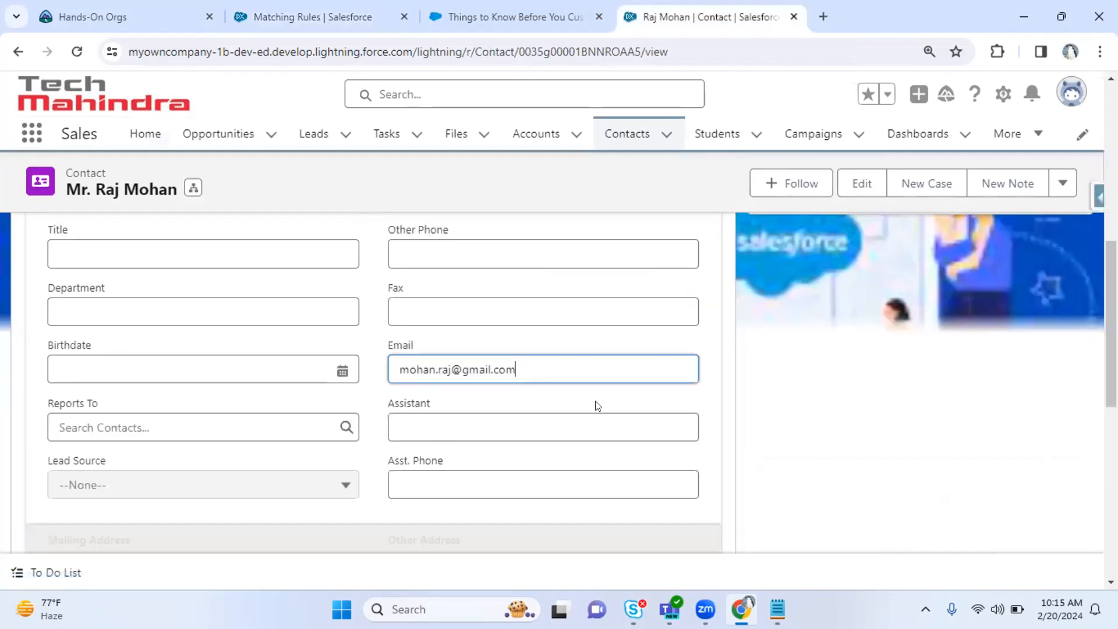
pyautogui.moveTo(559, 359); pyautogui.dragTo(259, 366)
pyautogui.press('BackSpace')
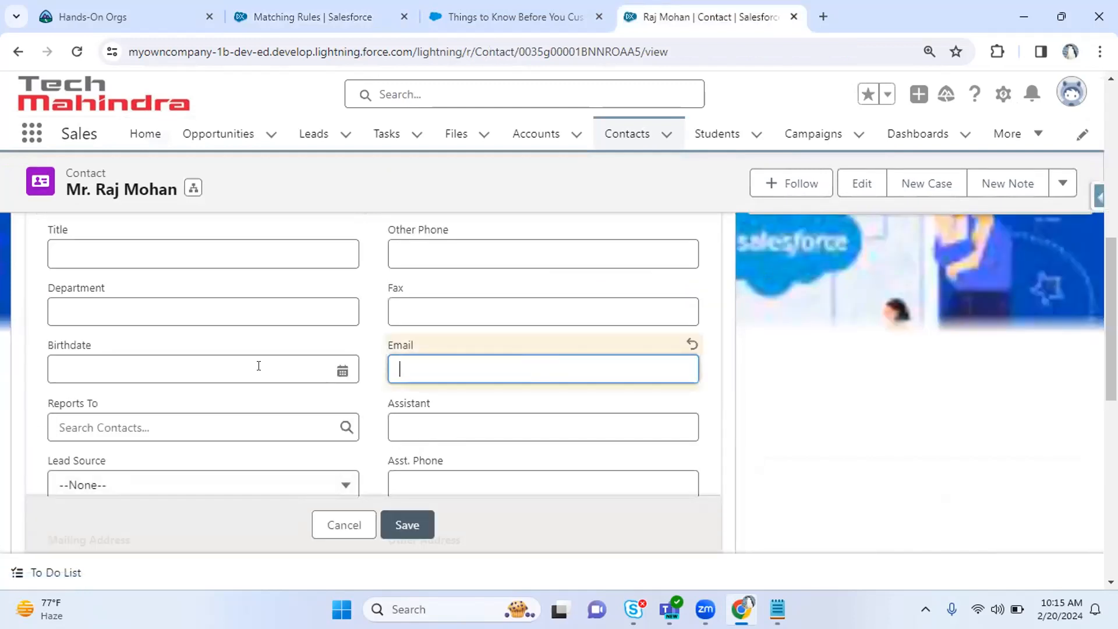
pyautogui.click(408, 526)
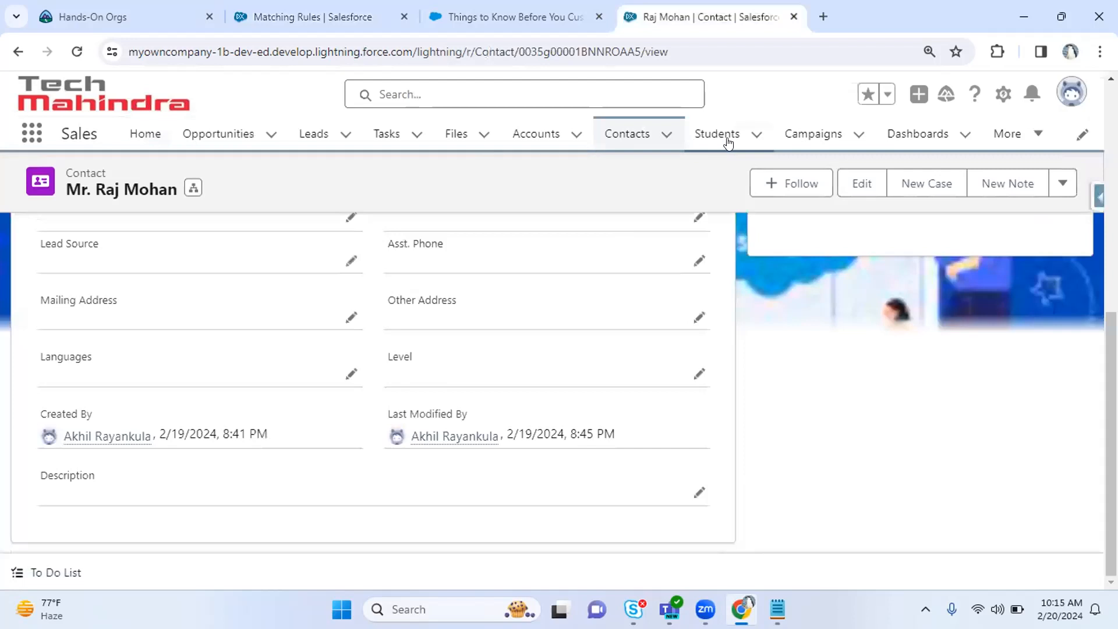
# Clear the second duplicate contact's email address, save it, and return to the matching rule.
pyautogui.click(629, 135)
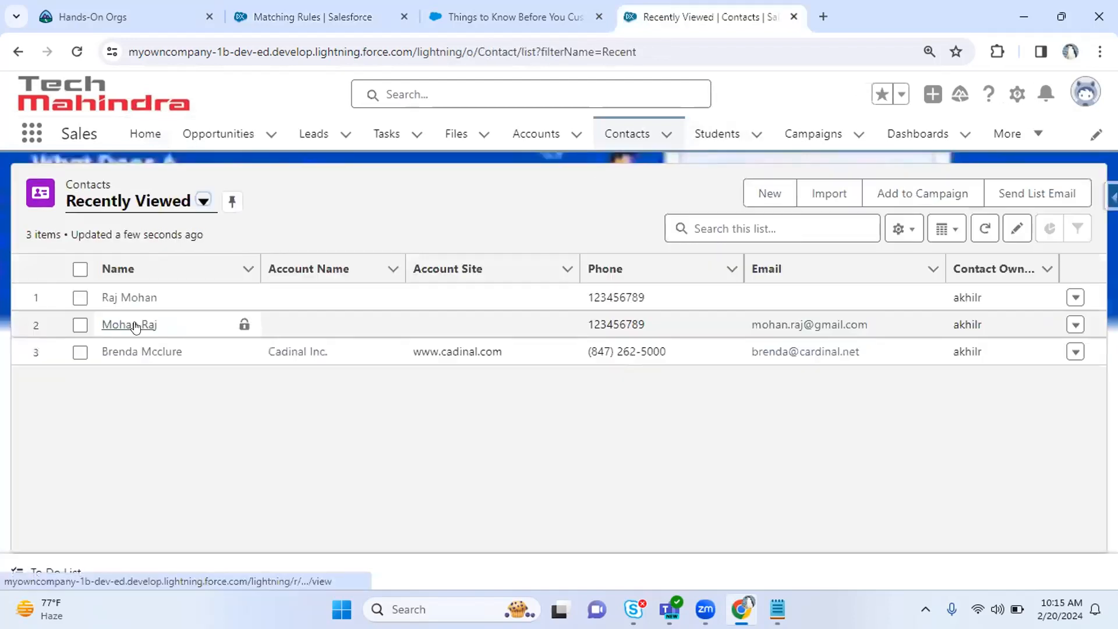
pyautogui.click(125, 324)
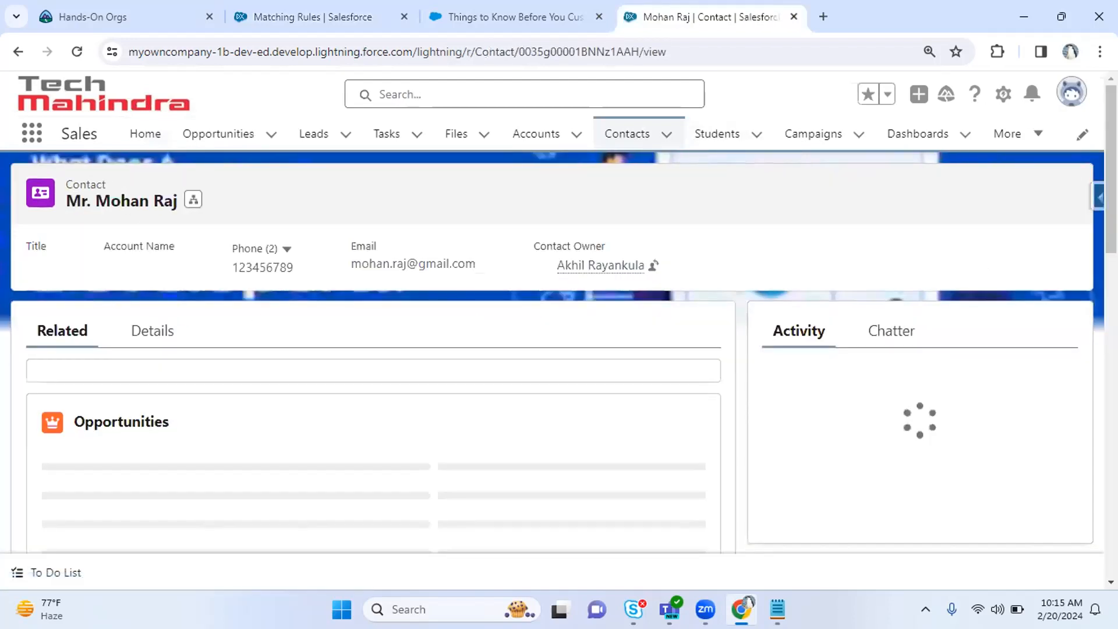
pyautogui.scroll(-3, 421, 292)
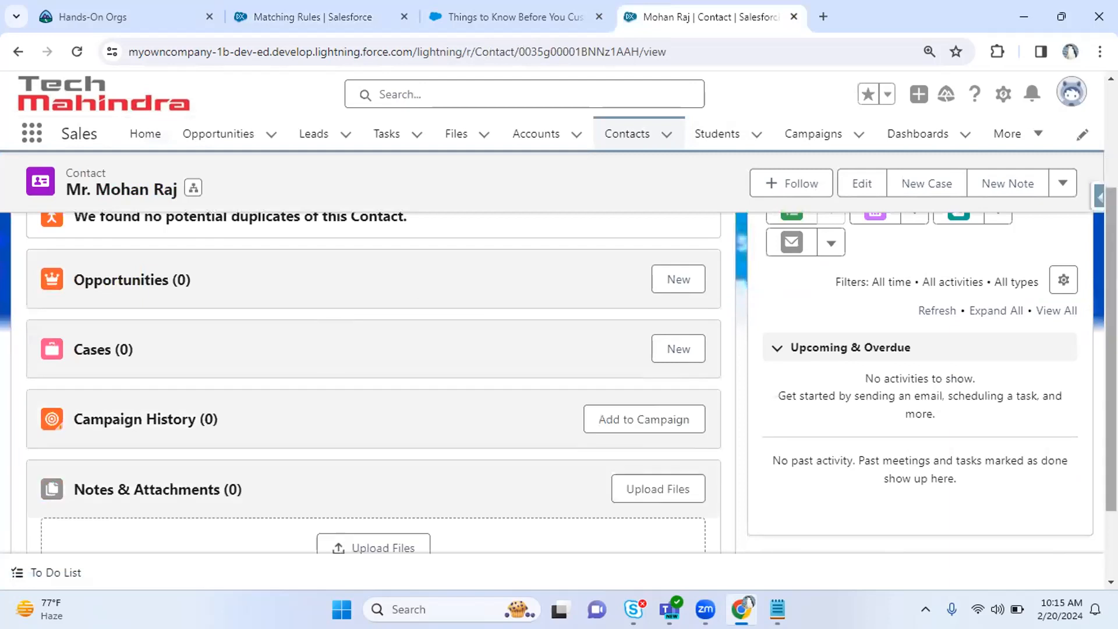
pyautogui.scroll(3, 936, 232)
pyautogui.click(140, 294)
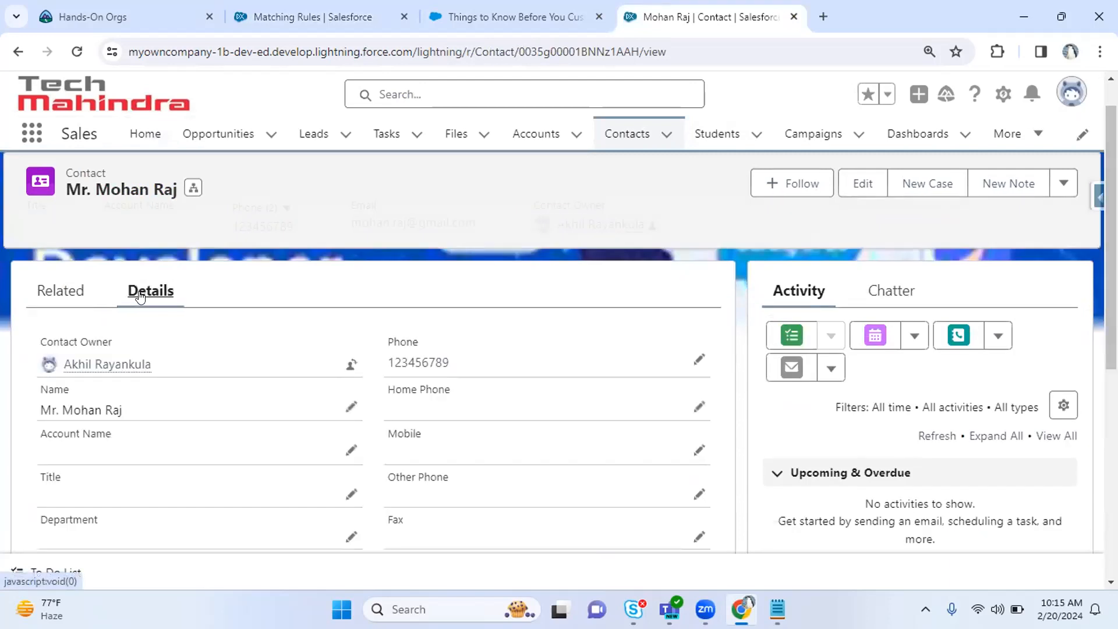
pyautogui.scroll(-3, 1066, 347)
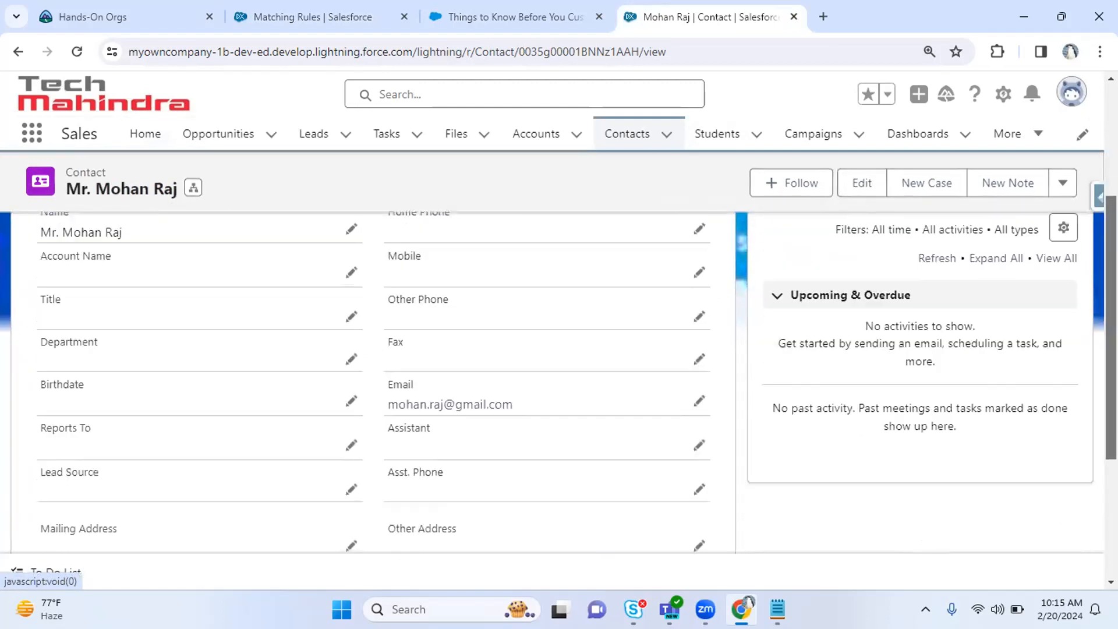
pyautogui.click(698, 401)
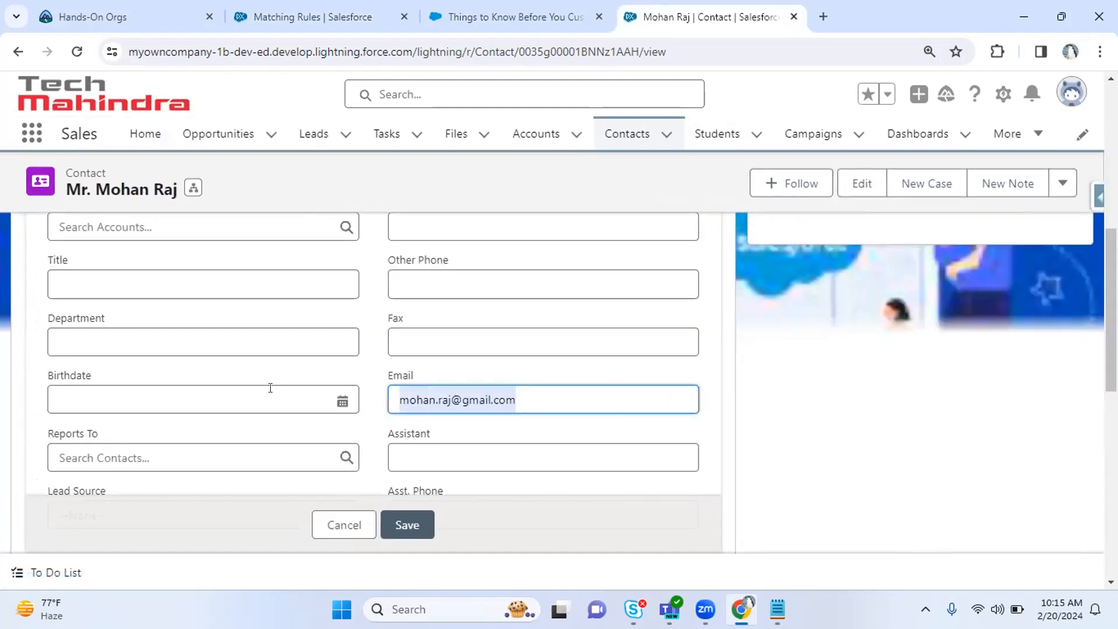
pyautogui.press('BackSpace')
pyautogui.click(407, 525)
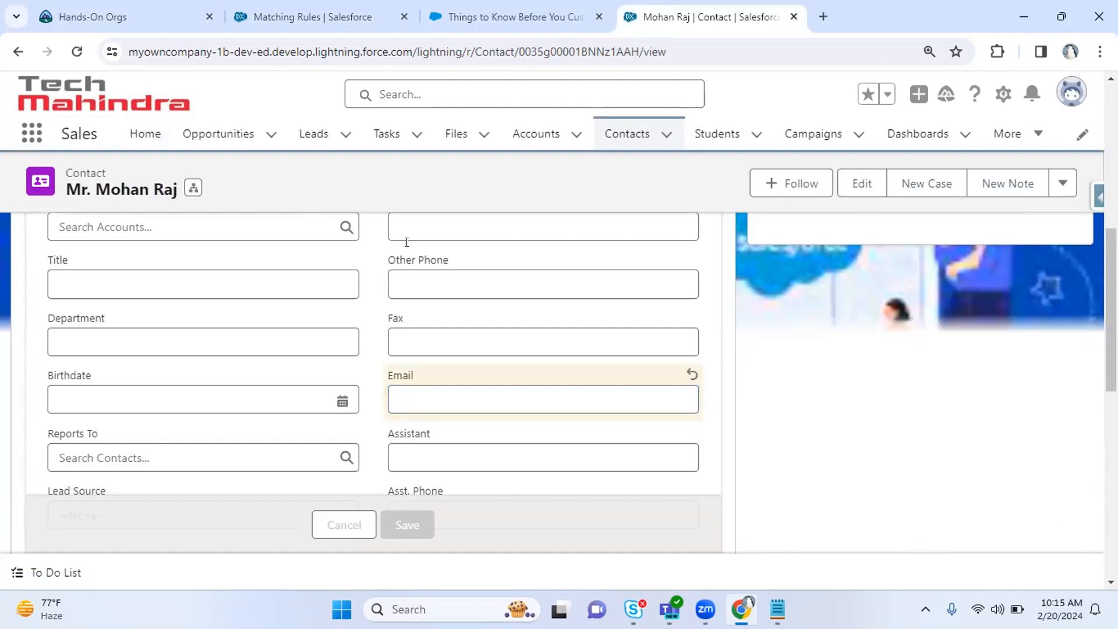
pyautogui.click(492, 6)
pyautogui.click(307, 6)
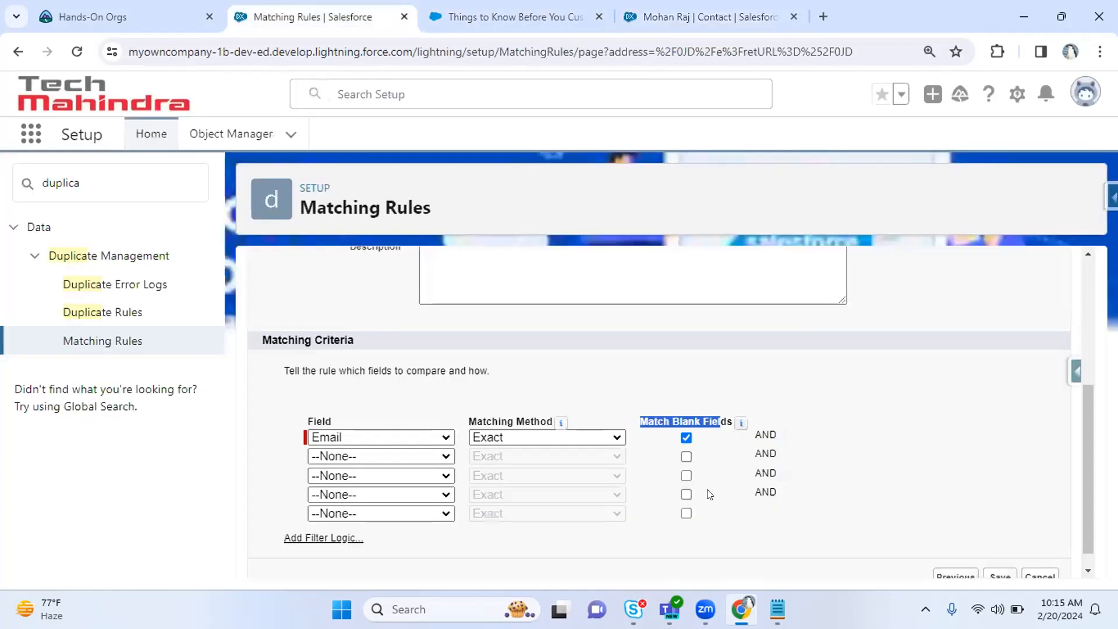
# Uncheck Match Blank Fields on the Exact Email criterion row.
pyautogui.click(682, 1)
pyautogui.scroll(2, 769, 387)
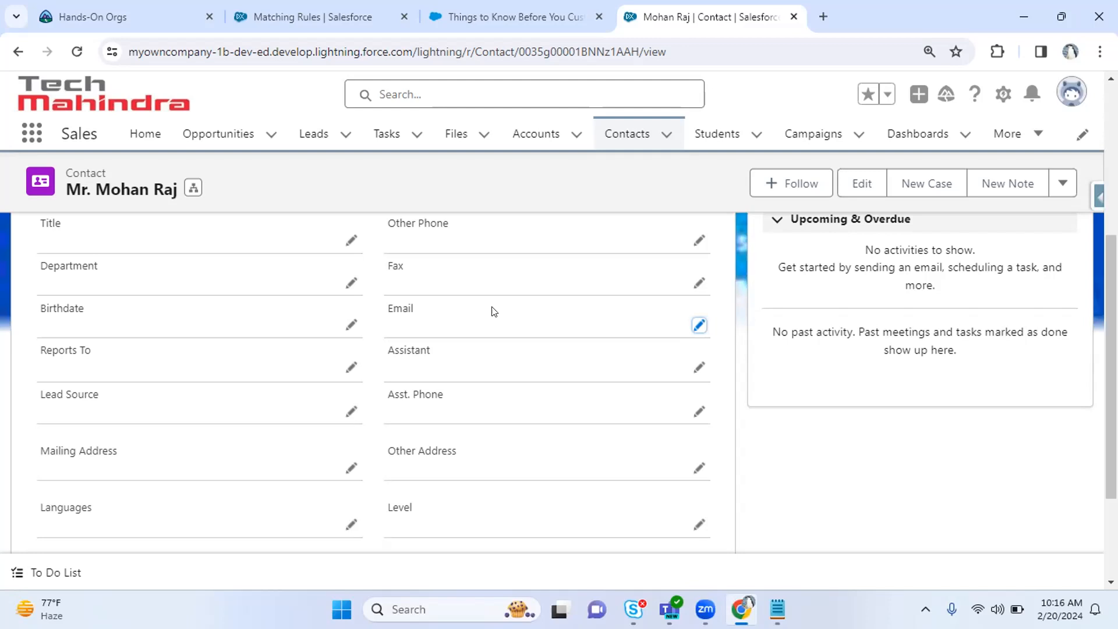
pyautogui.click(306, 10)
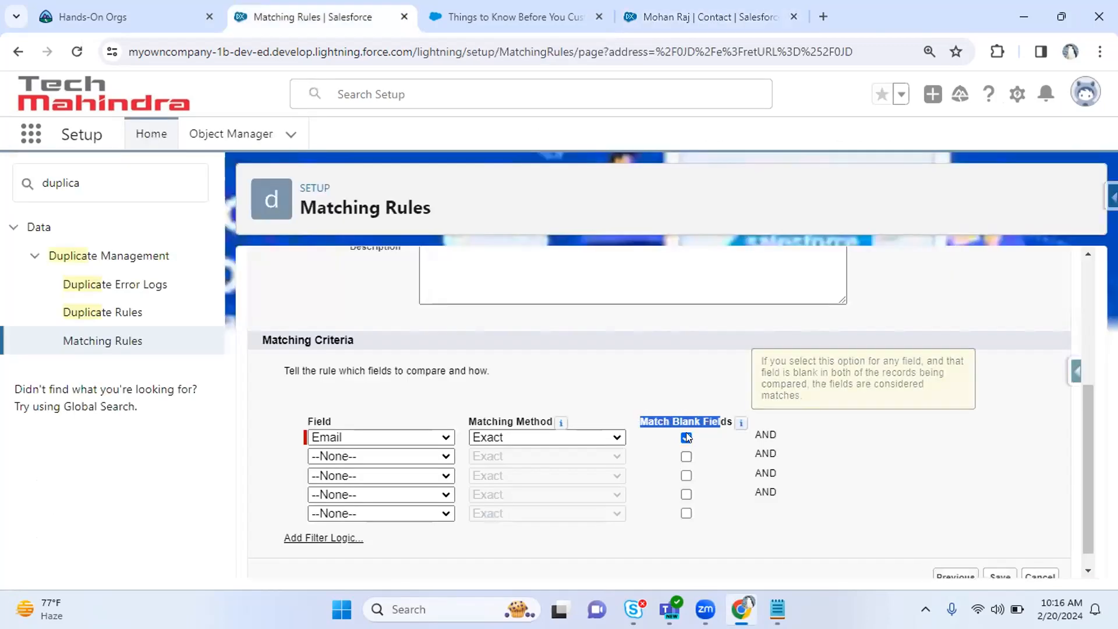
pyautogui.click(392, 363)
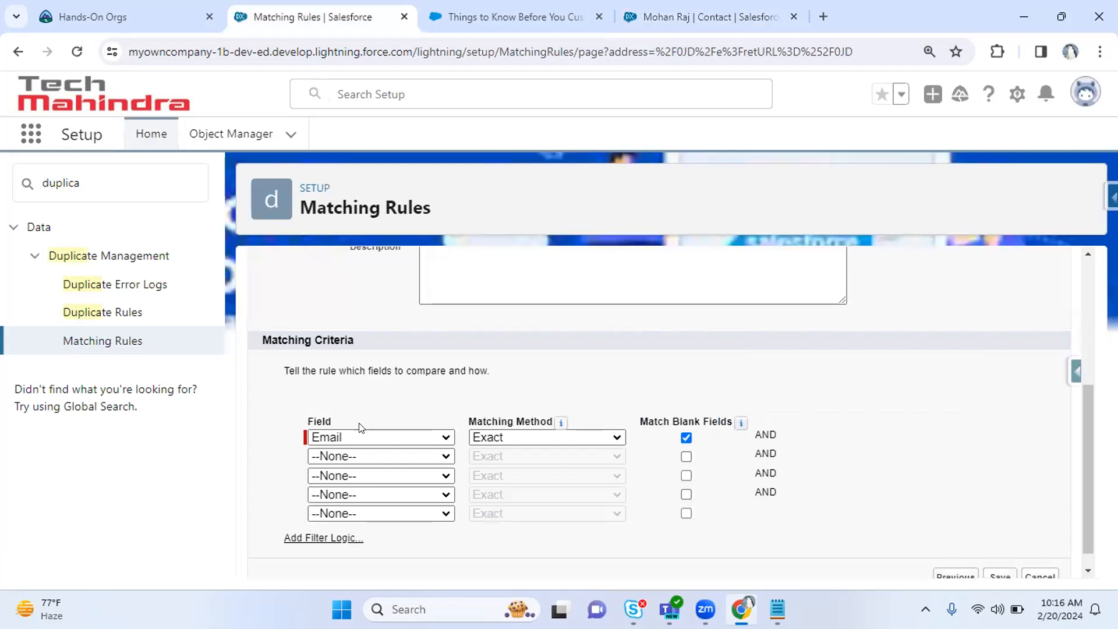
pyautogui.click(685, 438)
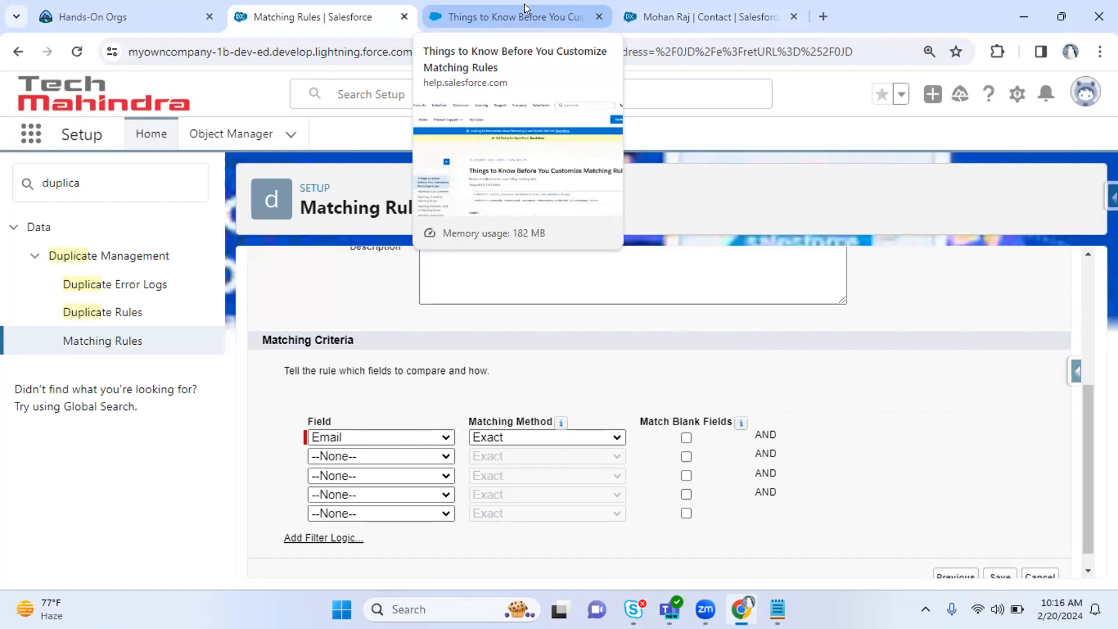
pyautogui.moveTo(639, 423); pyautogui.dragTo(696, 417)
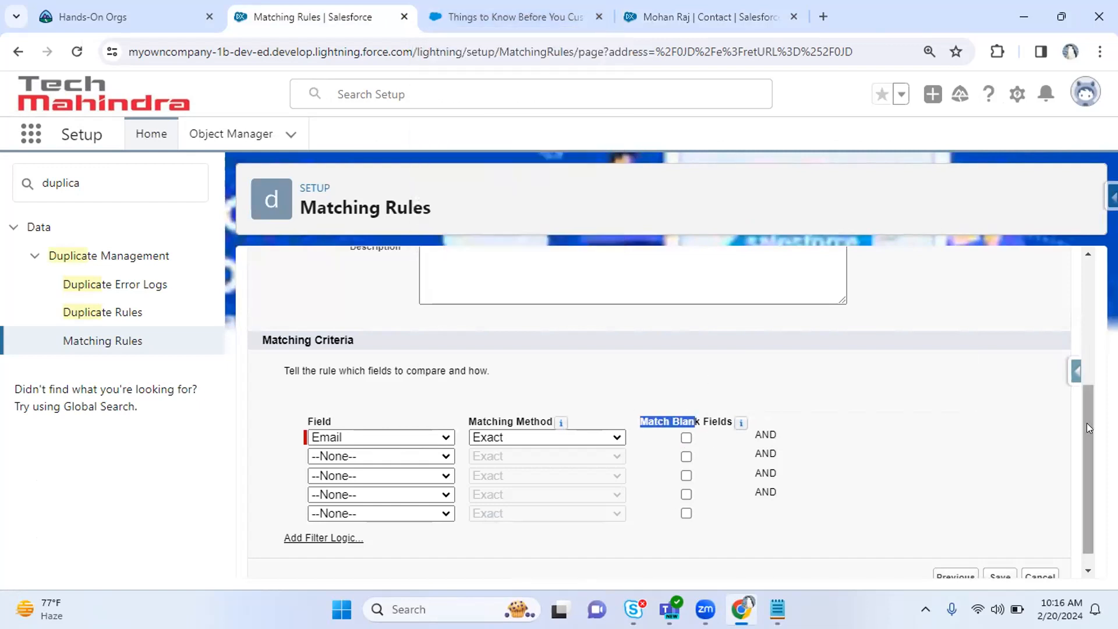
pyautogui.scroll(-1, 1087, 423)
pyautogui.click(948, 462)
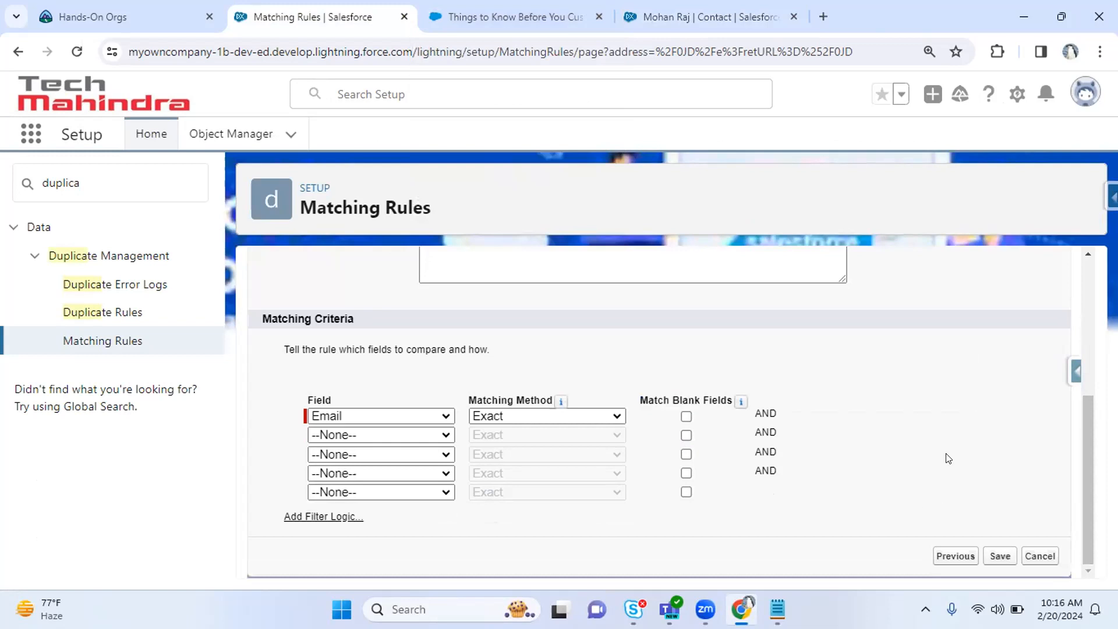
# Set the second criterion to Phone with the Exact matching method.
pyautogui.click(359, 435)
pyautogui.write('p')
pyautogui.press('Return')
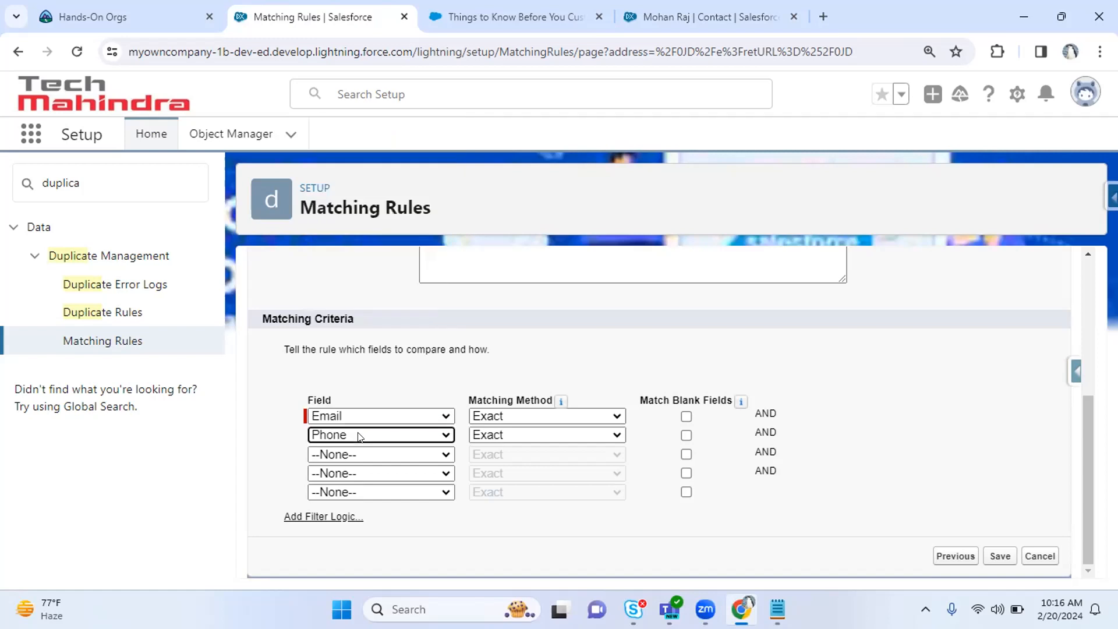
pyautogui.click(499, 435)
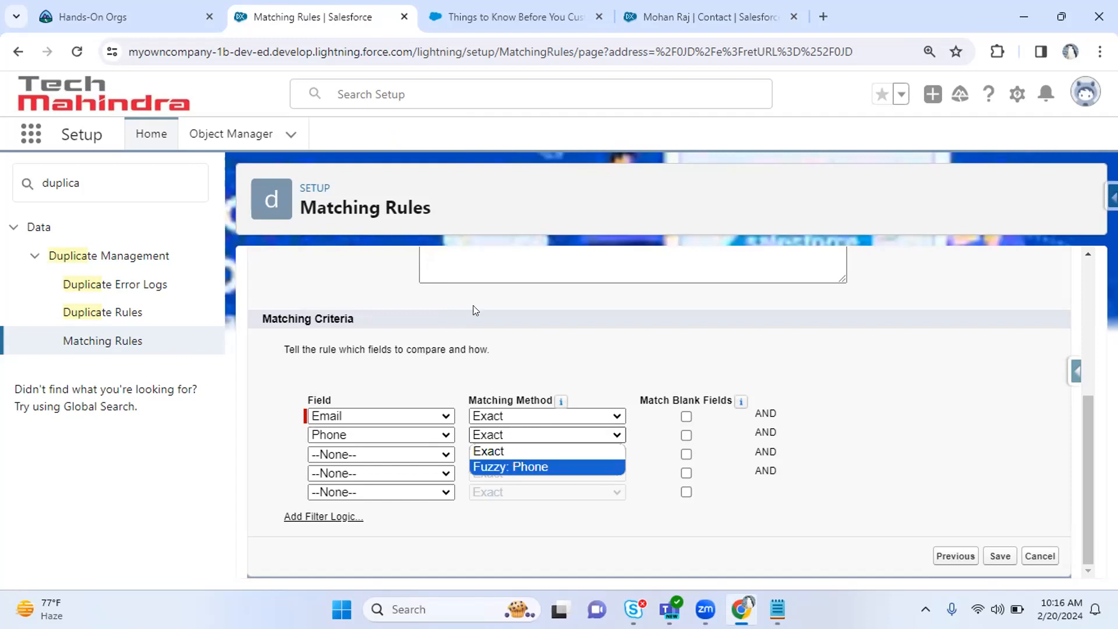
pyautogui.moveTo(358, 348); pyautogui.dragTo(460, 350)
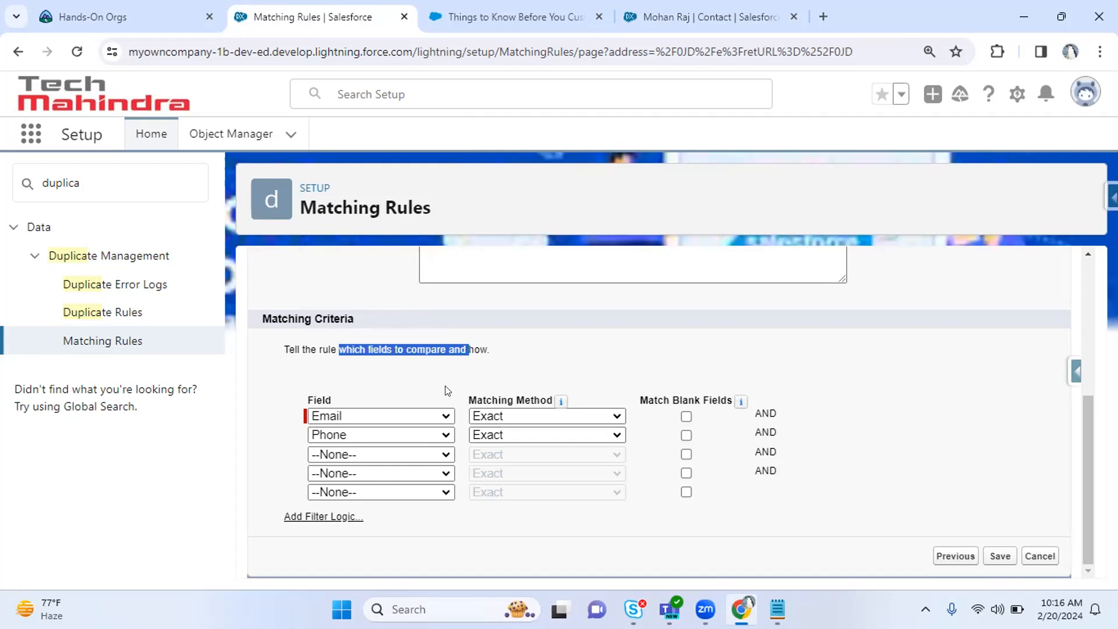
# Leave the third criterion empty and add filter logic '1 AND 2'.
pyautogui.click(382, 454)
pyautogui.moveTo(450, 252); pyautogui.dragTo(439, 198)
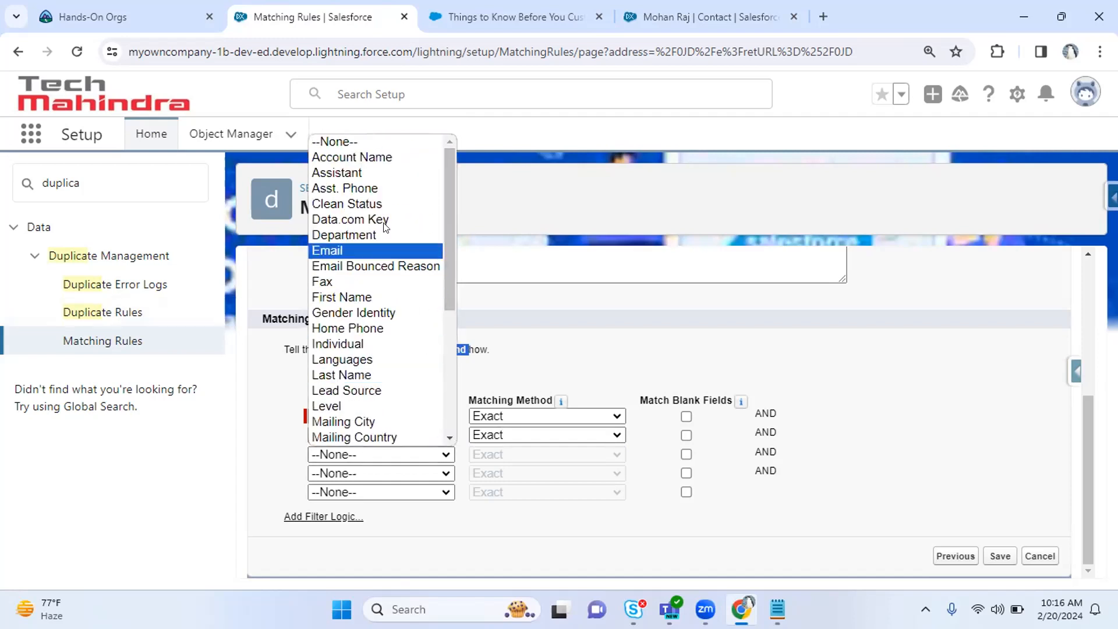
pyautogui.click(544, 333)
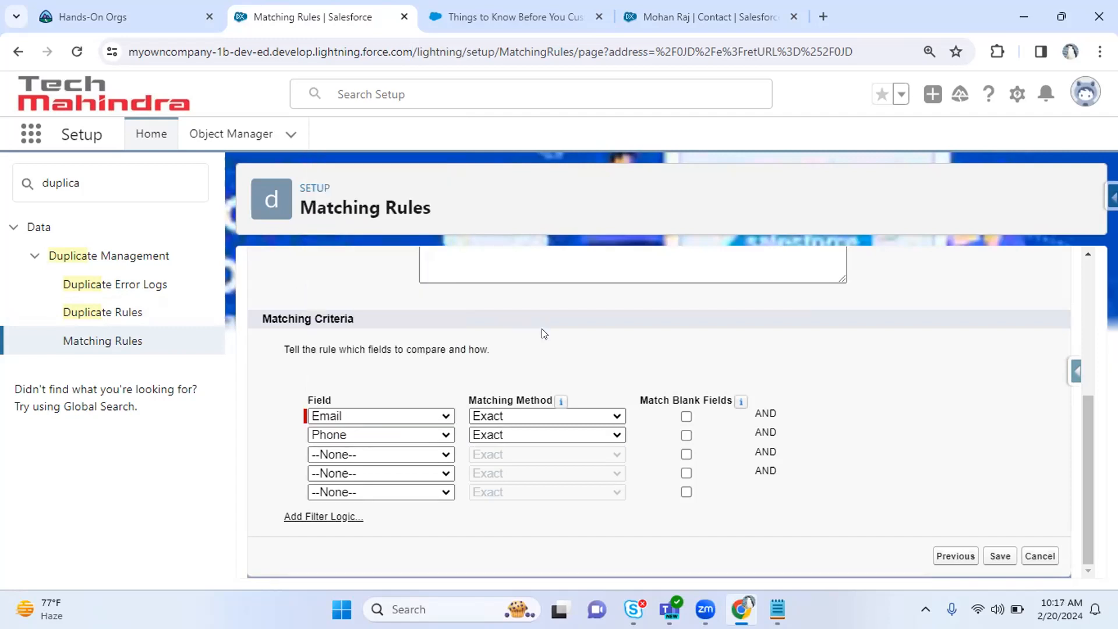
pyautogui.click(344, 435)
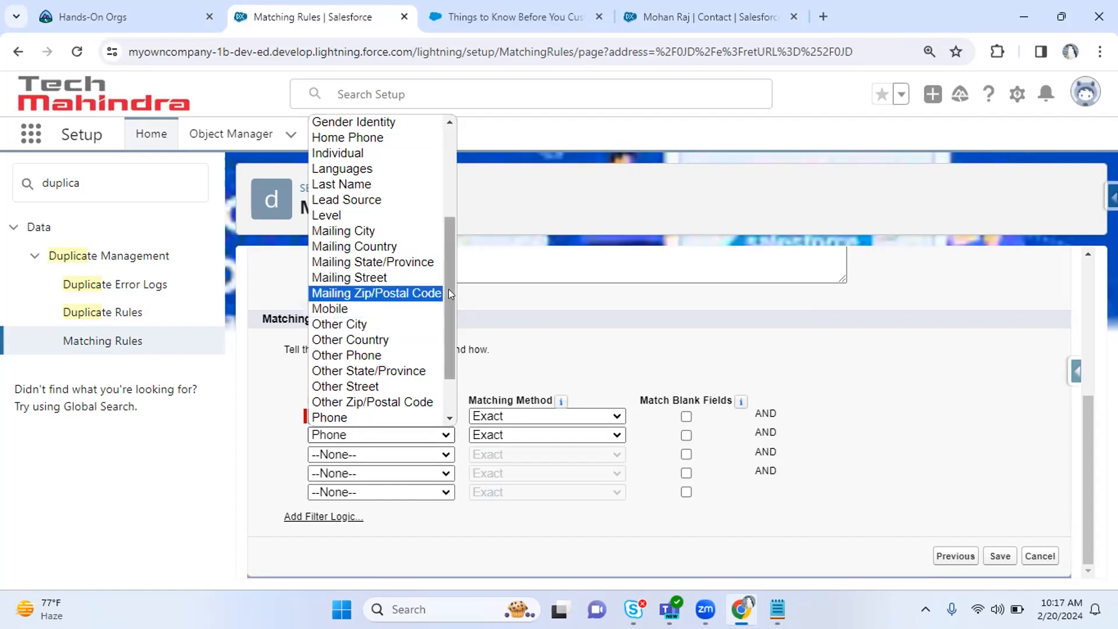
pyautogui.click(526, 317)
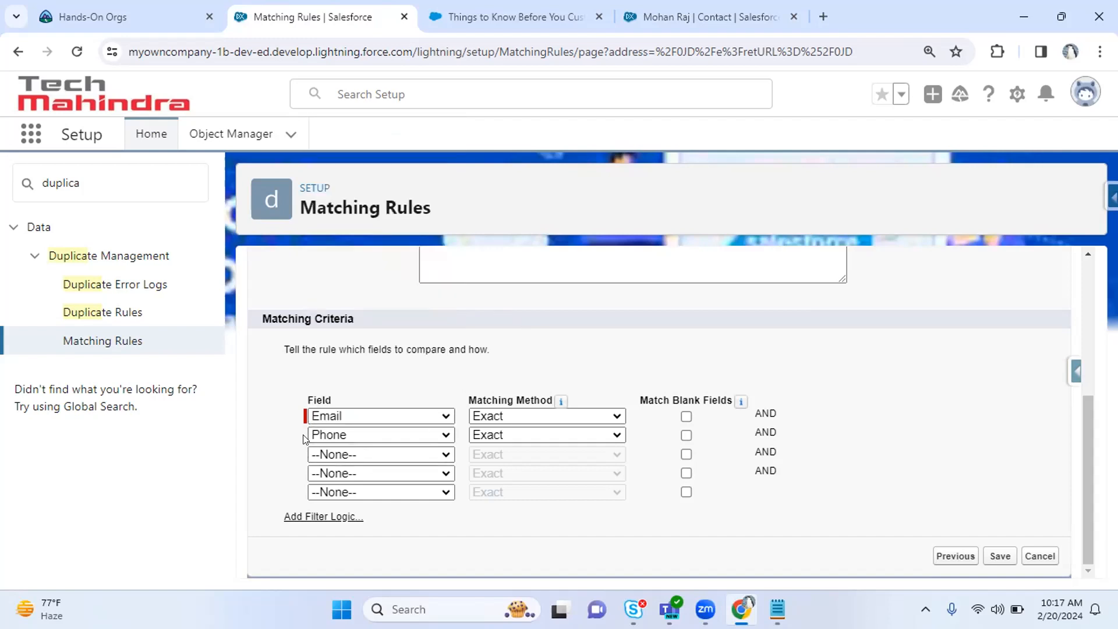
pyautogui.click(300, 516)
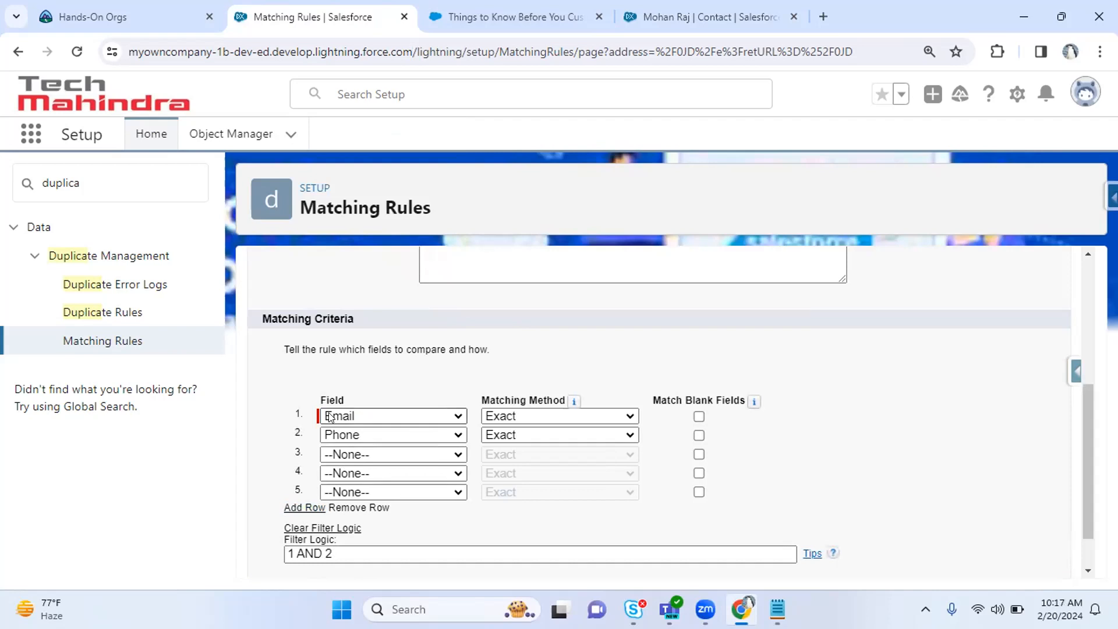
# Edit the Filter Logic field, selecting the '1 AND 2' expression.
pyautogui.click(330, 553)
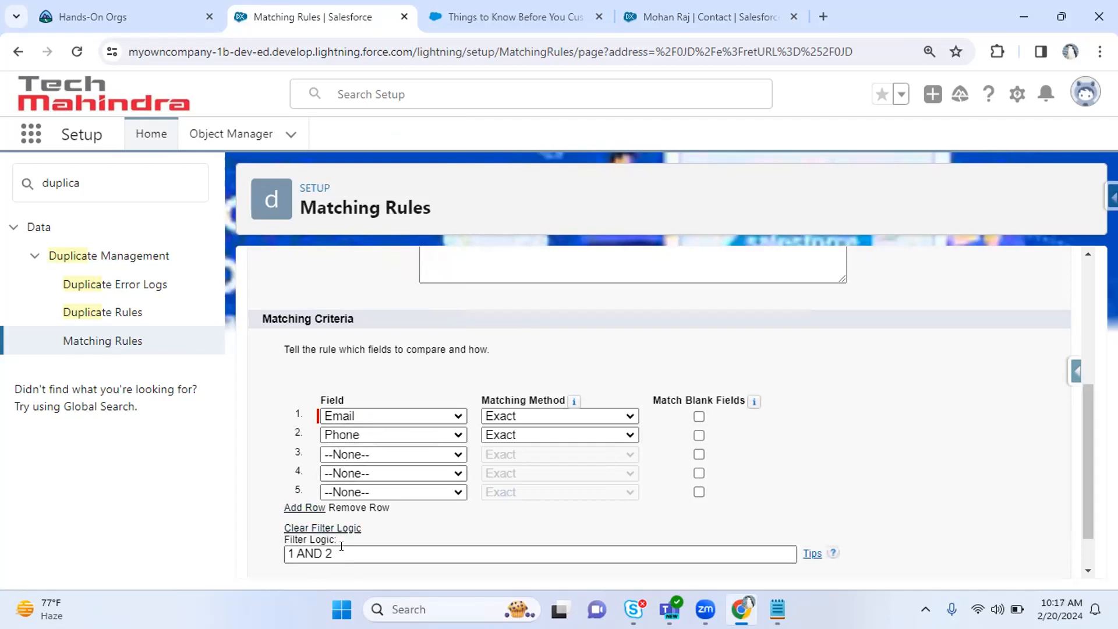
pyautogui.moveTo(293, 550); pyautogui.dragTo(270, 556)
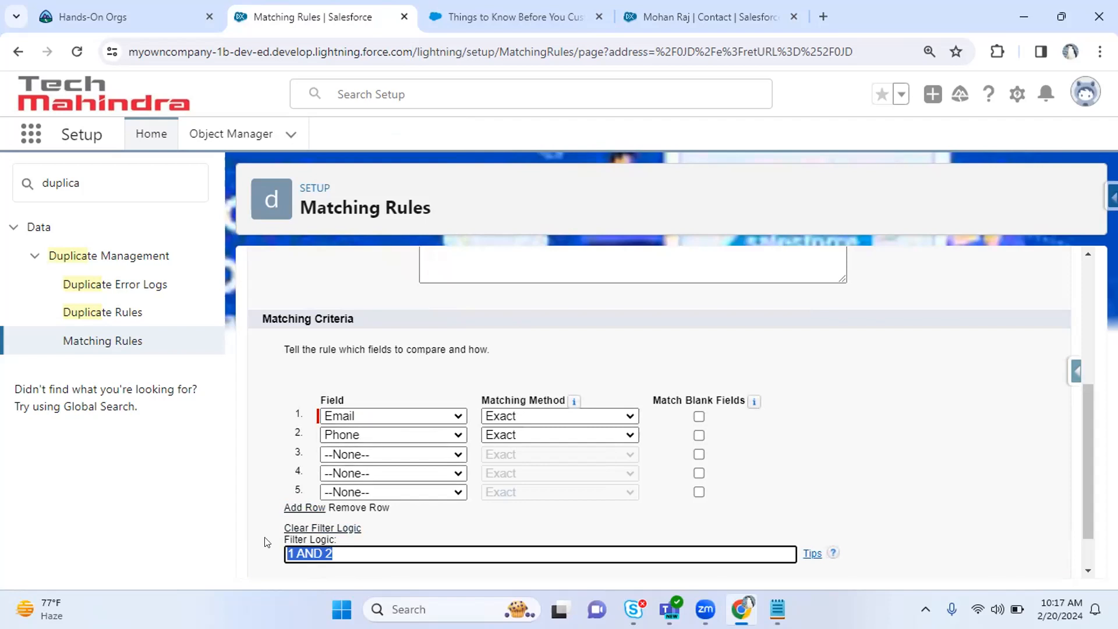
pyautogui.click(295, 551)
pyautogui.moveTo(1088, 422); pyautogui.dragTo(1082, 452)
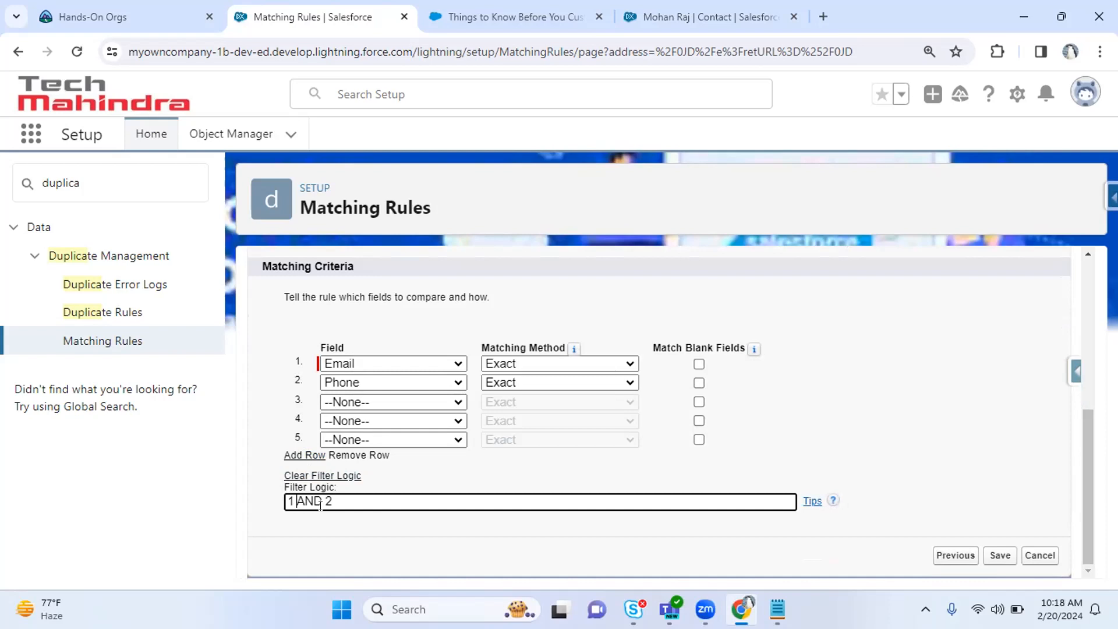
pyautogui.moveTo(347, 499); pyautogui.dragTo(263, 506)
# Wrap the filter logic as '(1 AND 2)' and set row 3 to Mailing City, Exact.
pyautogui.click(354, 505)
pyautogui.write(')')
pyautogui.write('(')
pyautogui.click(357, 401)
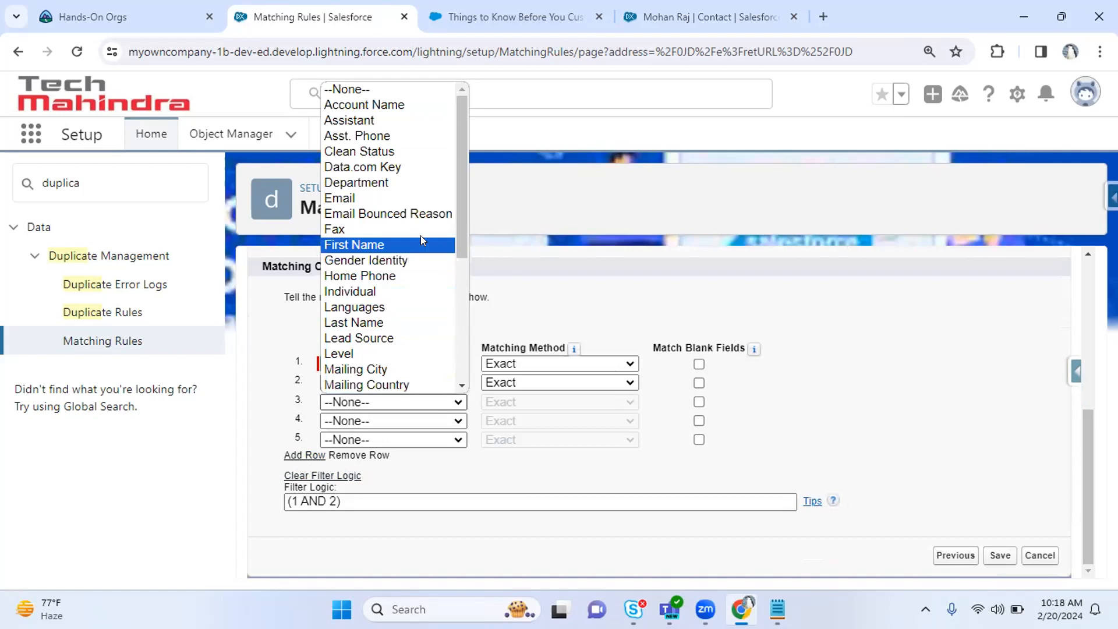
pyautogui.moveTo(460, 151); pyautogui.dragTo(453, 313)
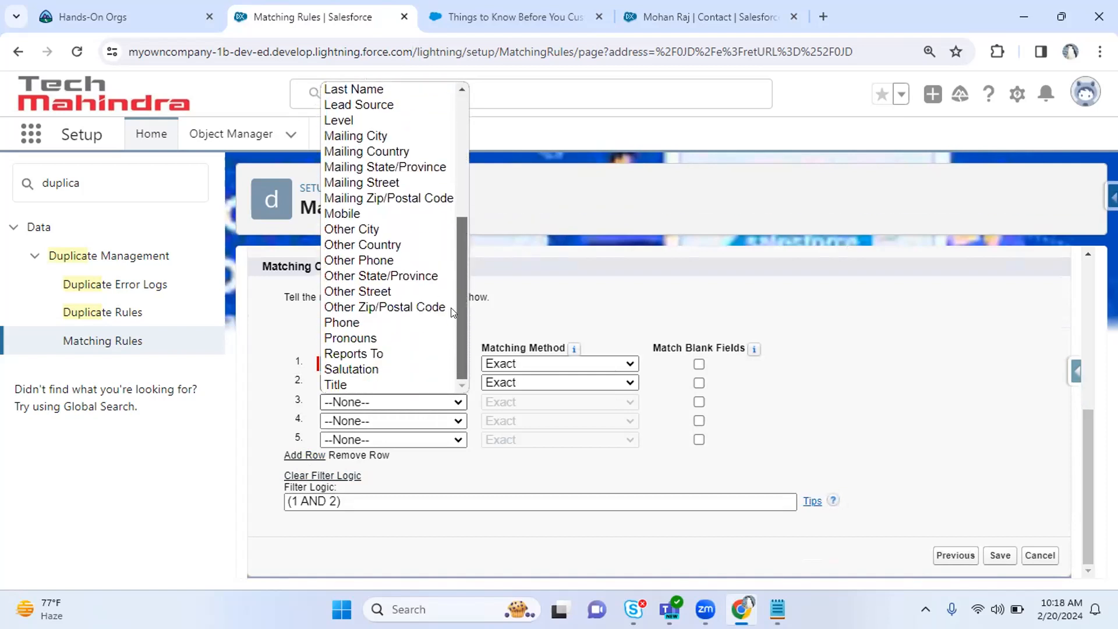
pyautogui.scroll(1, 452, 272)
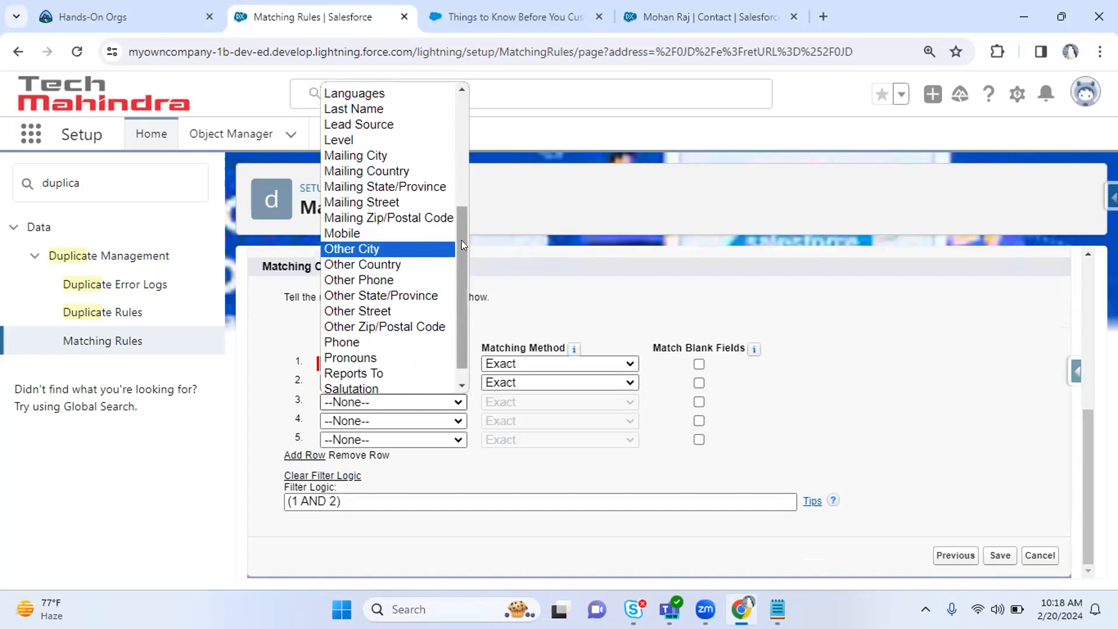
pyautogui.moveTo(462, 240); pyautogui.dragTo(447, 198)
pyautogui.press('c')
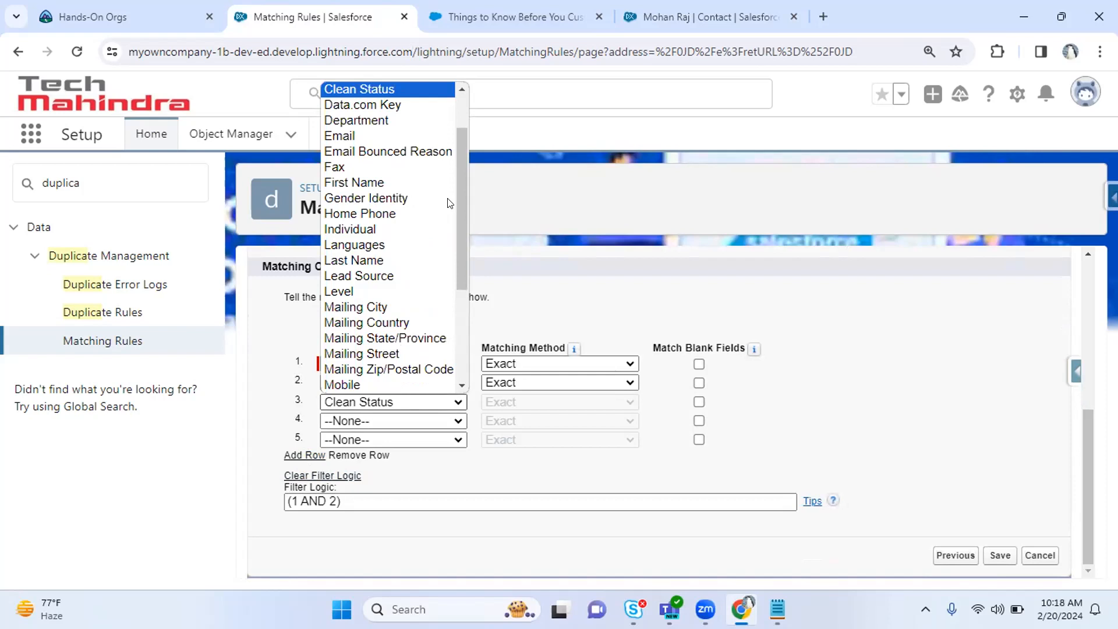
pyautogui.click(408, 308)
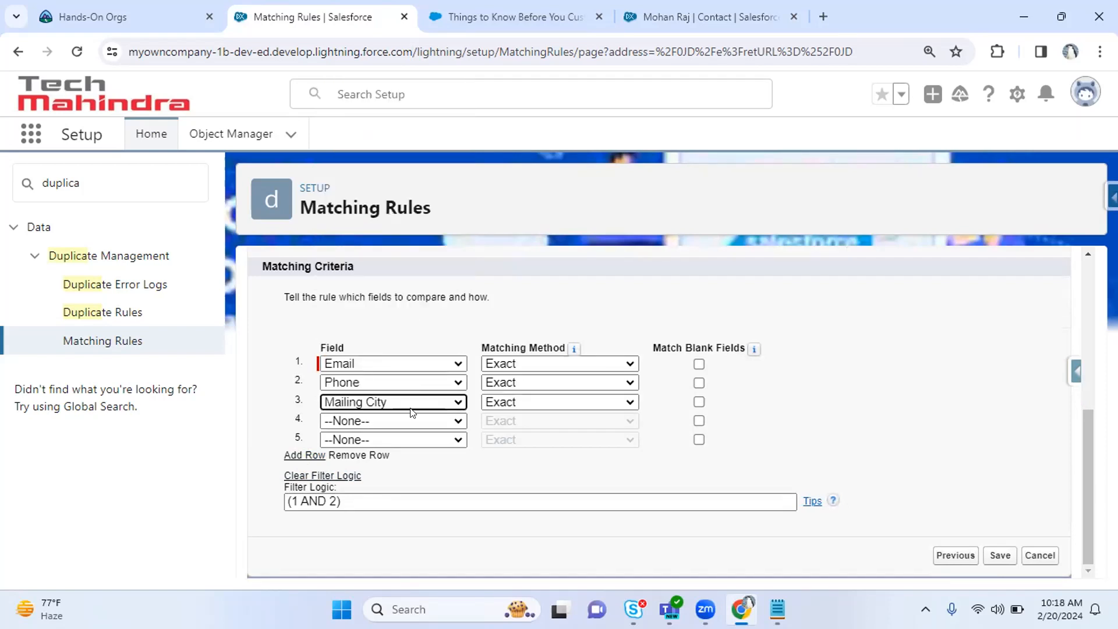
pyautogui.click(504, 403)
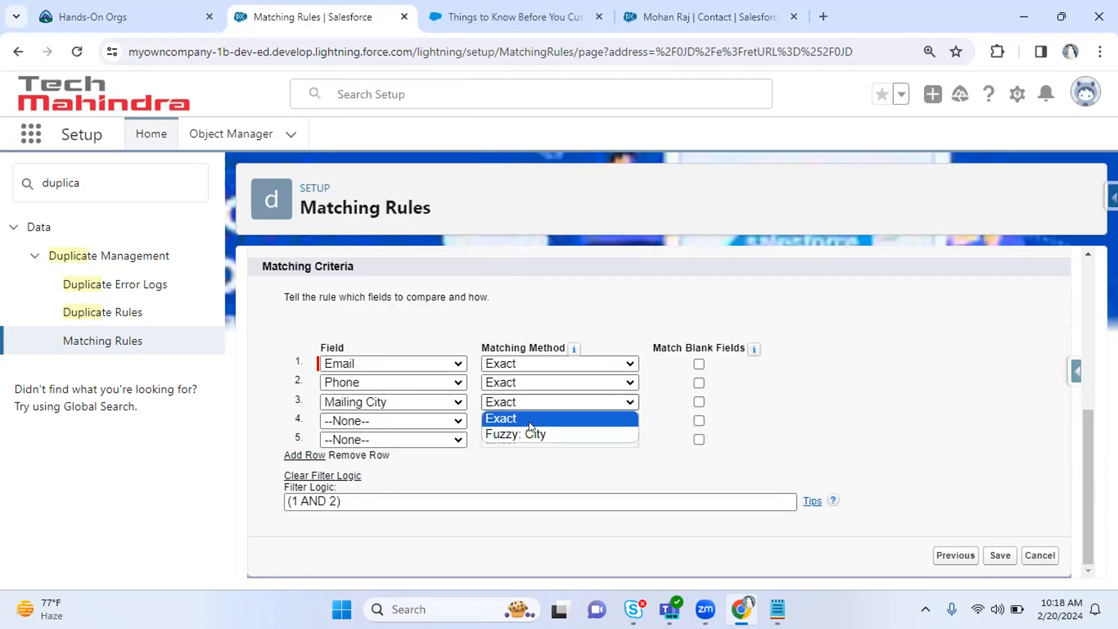
pyautogui.click(518, 417)
# Append OR 3 so the filter logic reads (1 AND 2) OR 3.
pyautogui.click(399, 495)
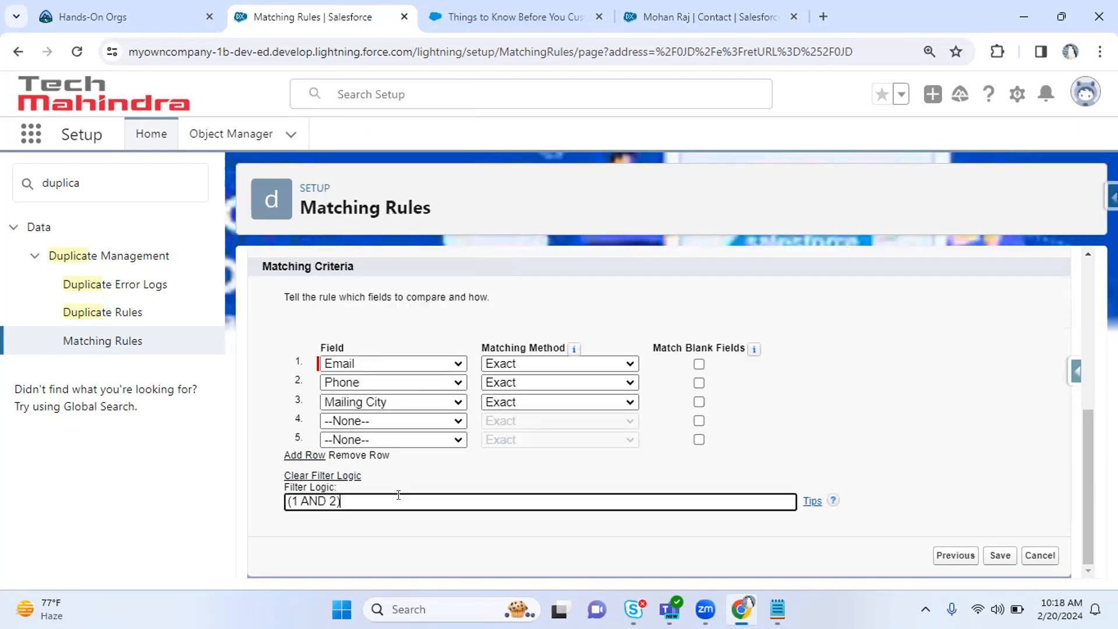
pyautogui.write('OR 3')
pyautogui.moveTo(340, 501); pyautogui.dragTo(286, 501)
pyautogui.moveTo(365, 500); pyautogui.dragTo(375, 500)
pyautogui.press('BackSpace')
pyautogui.write('3')
# Review the (1 AND 2) group and the 3, then clear the custom filter logic.
pyautogui.moveTo(343, 501); pyautogui.dragTo(264, 504)
pyautogui.click(341, 501)
pyautogui.doubleClick(368, 495)
pyautogui.click(376, 498)
pyautogui.click(343, 543)
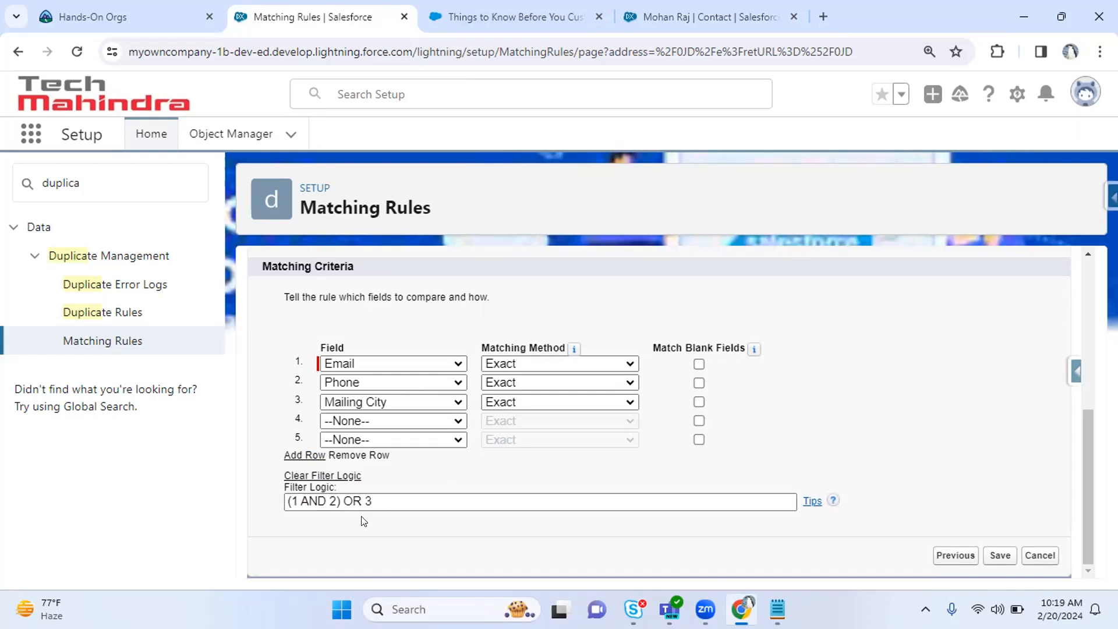
pyautogui.click(376, 495)
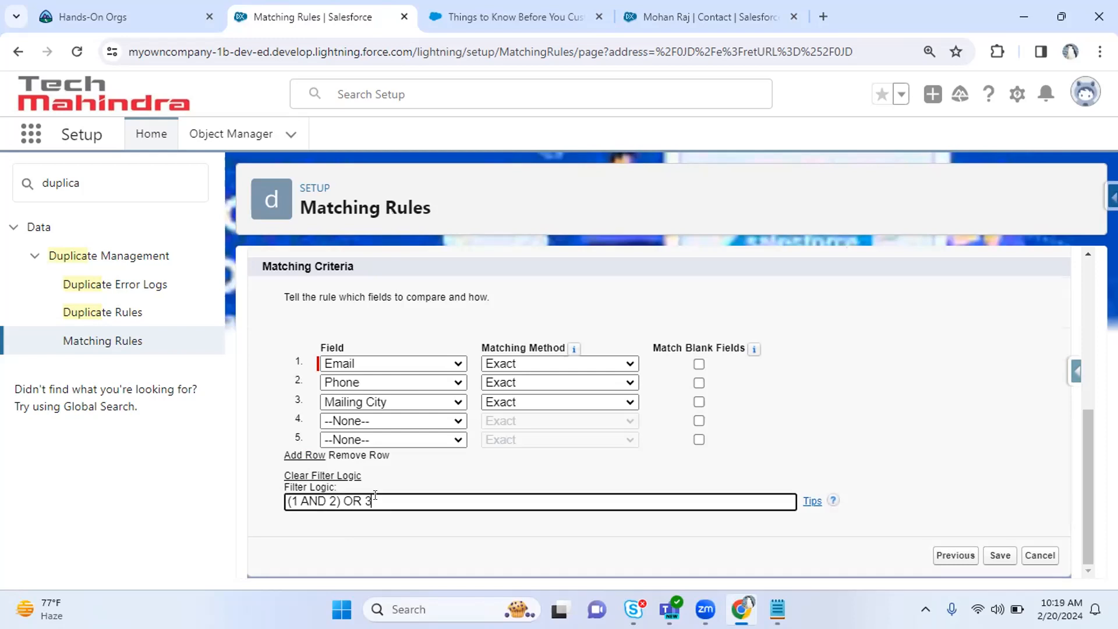
pyautogui.click(323, 476)
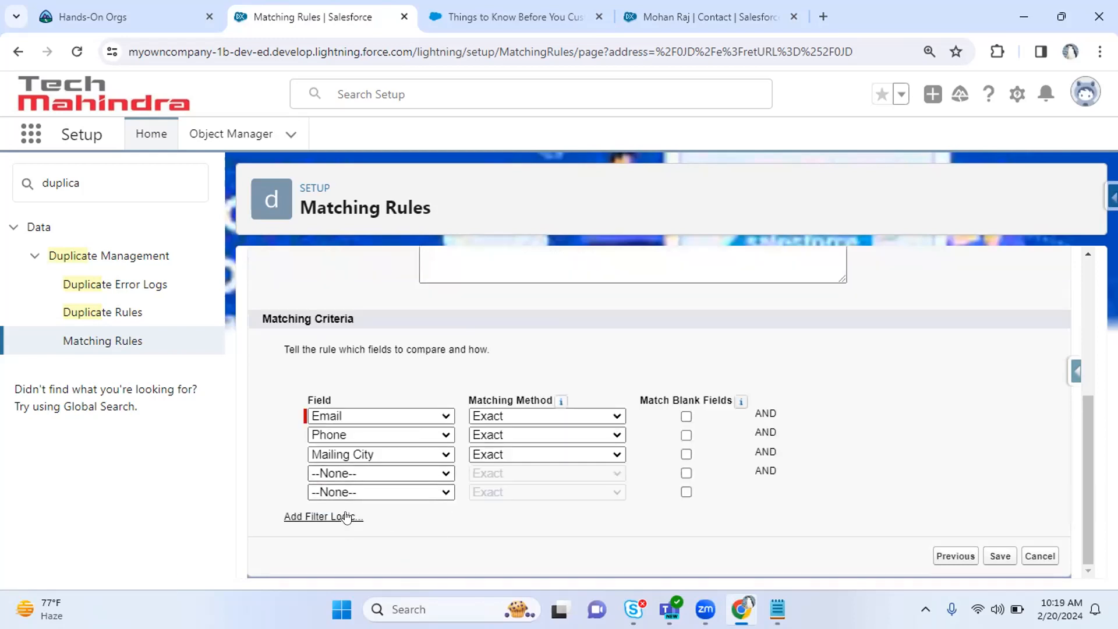
# Add, clear and re-add filter logic so the criteria read 1 AND 2 AND 3.
pyautogui.click(330, 517)
pyautogui.moveTo(372, 552); pyautogui.dragTo(182, 554)
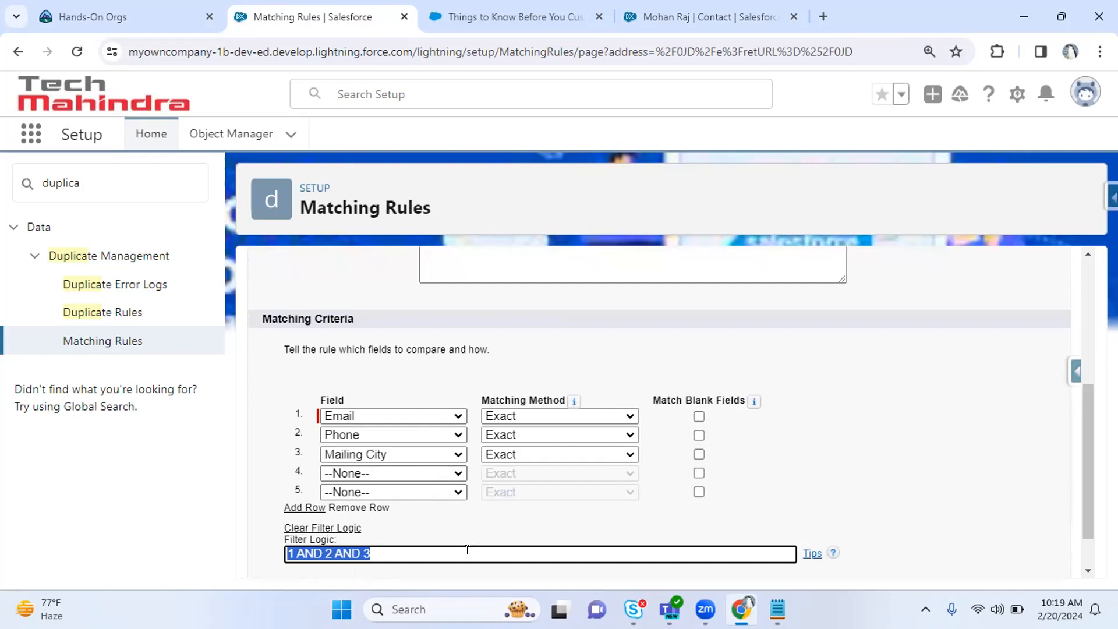
pyautogui.click(300, 527)
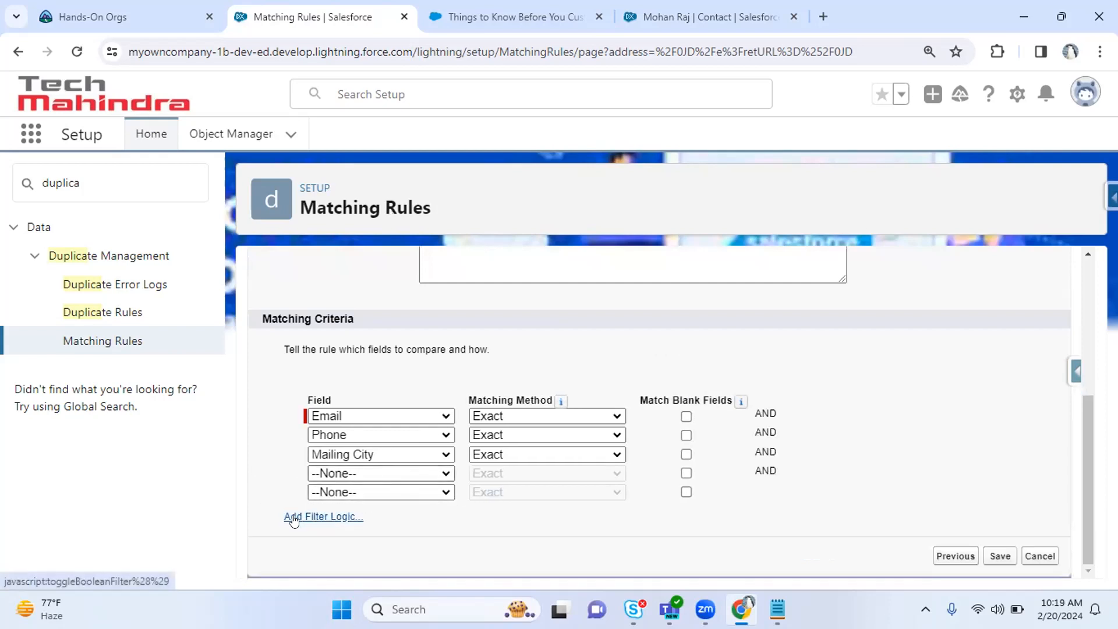
pyautogui.click(336, 516)
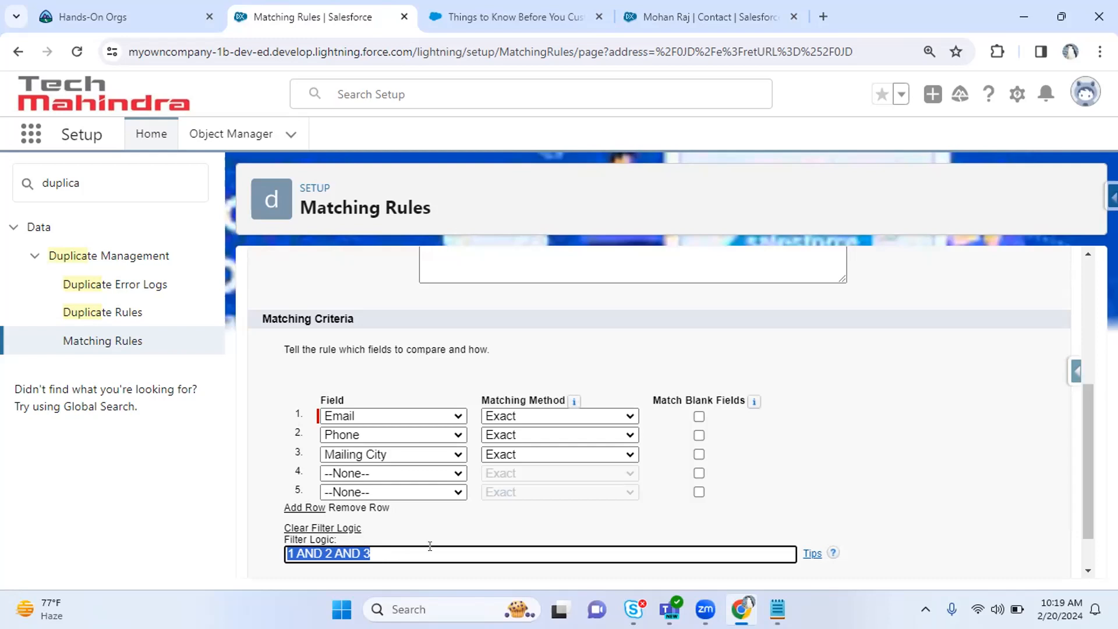
pyautogui.click(466, 520)
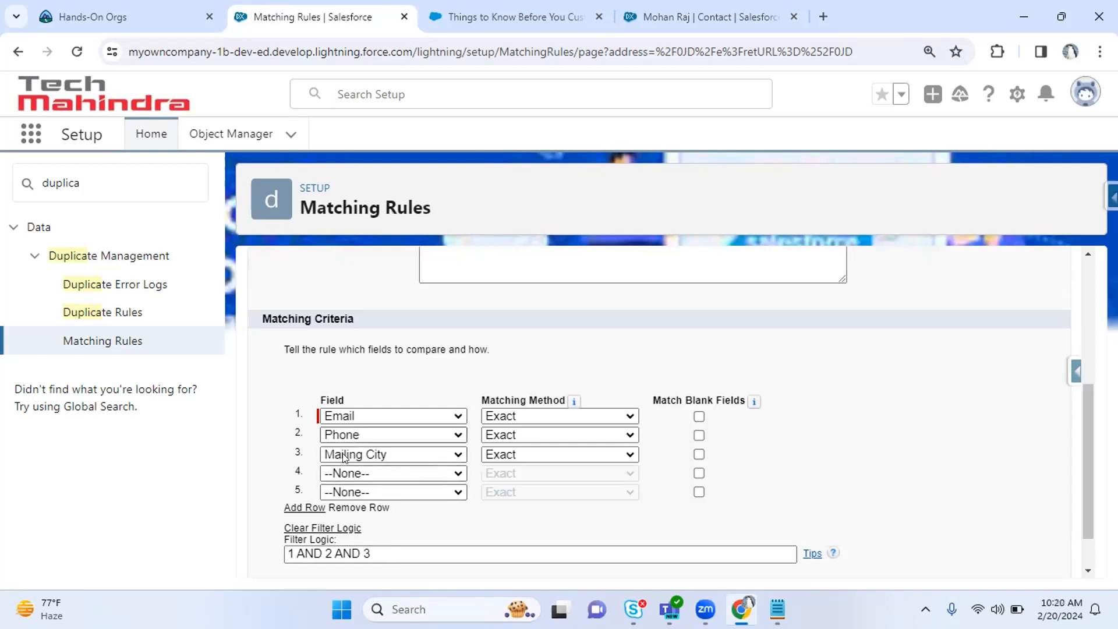
pyautogui.moveTo(330, 554); pyautogui.dragTo(282, 555)
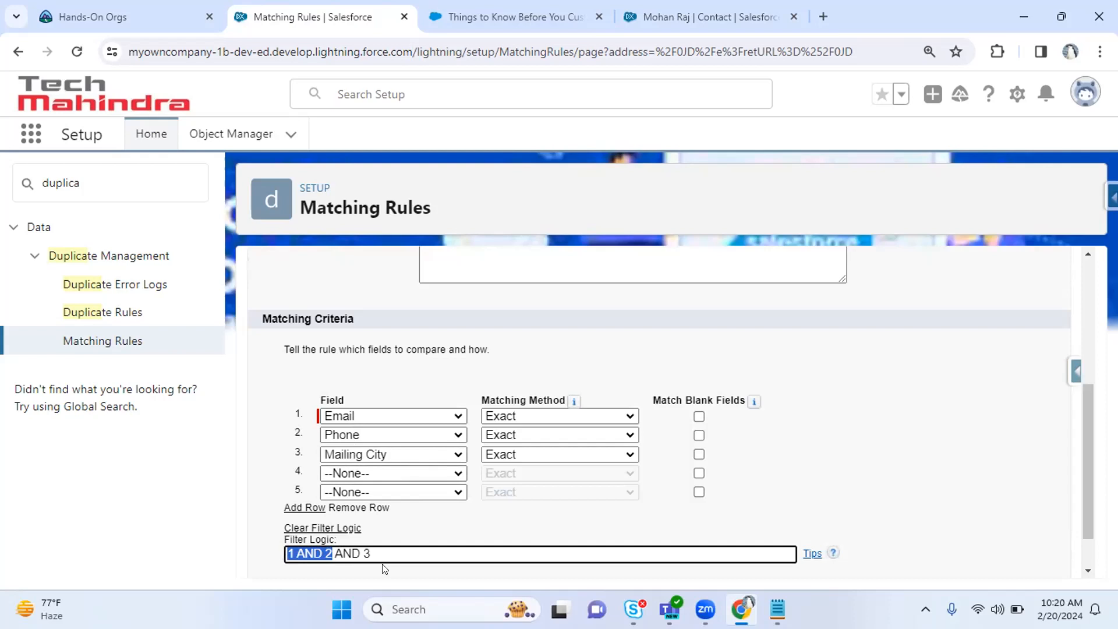
pyautogui.scroll(-1, 1083, 454)
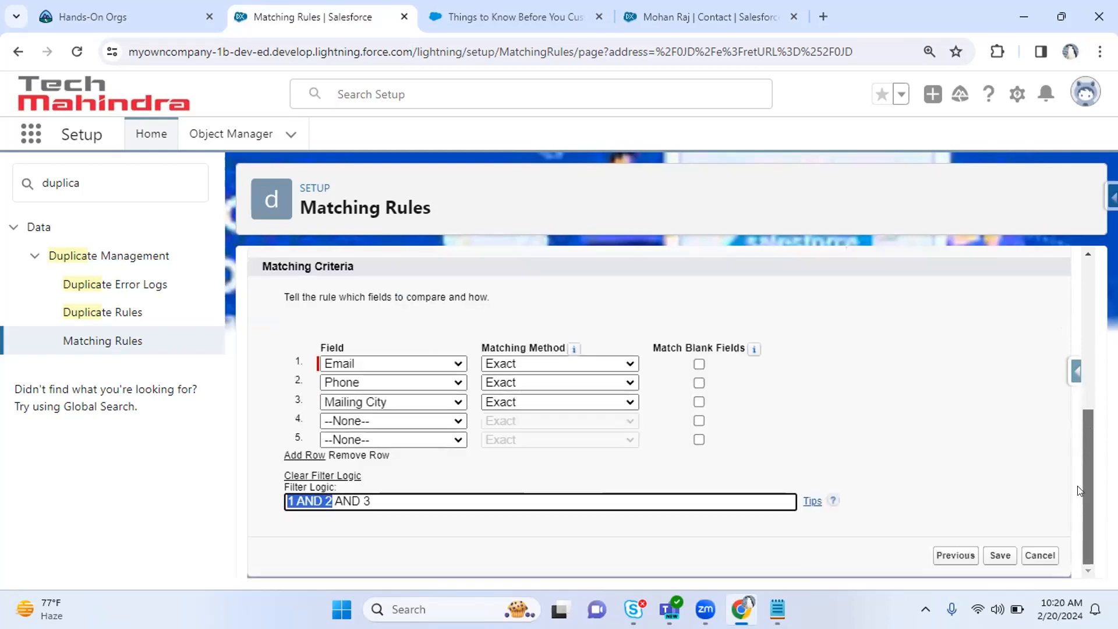
pyautogui.click(464, 529)
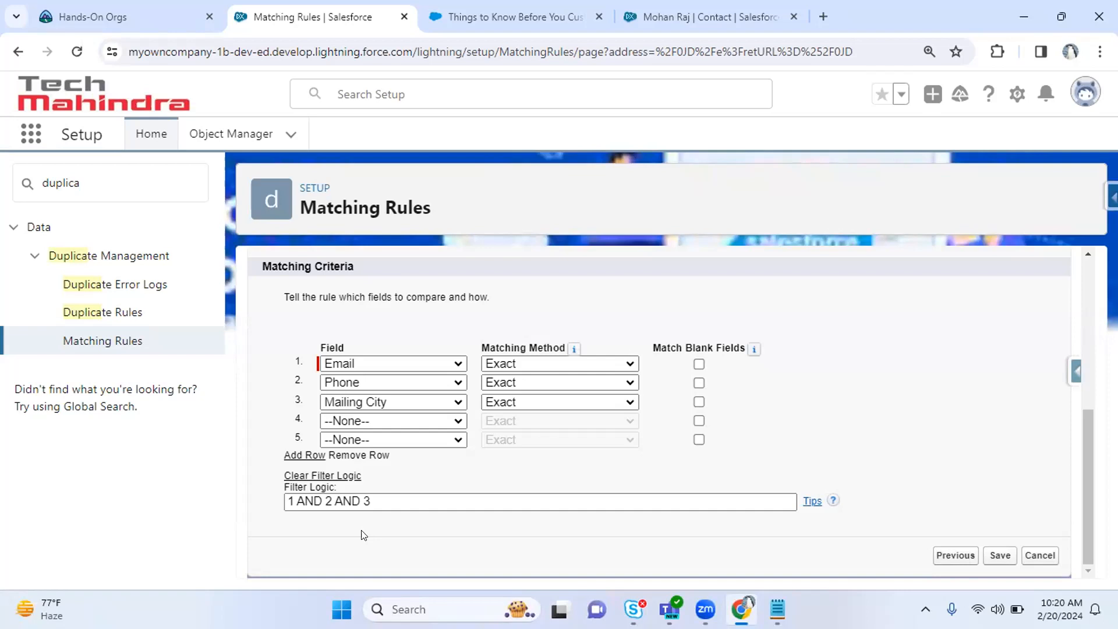
# Wrap 1 AND 2 in parentheses so the logic reads (1 AND 2) AND 3.
pyautogui.click(349, 500)
pyautogui.click(333, 501)
pyautogui.write(')')
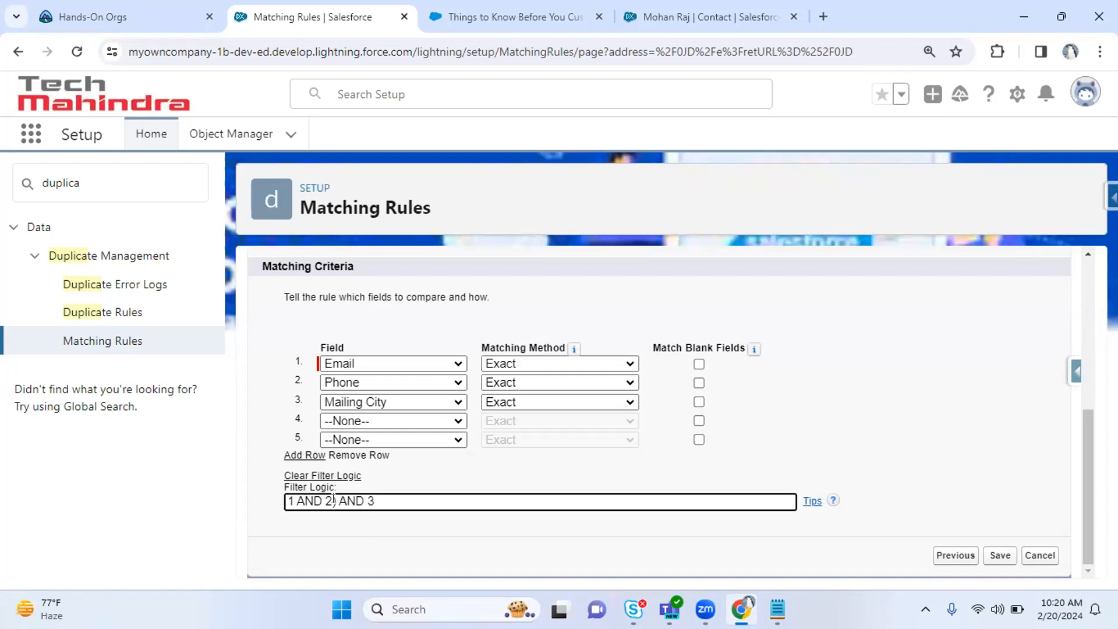
pyautogui.click(286, 500)
pyautogui.write('(')
pyautogui.moveTo(397, 497); pyautogui.dragTo(273, 501)
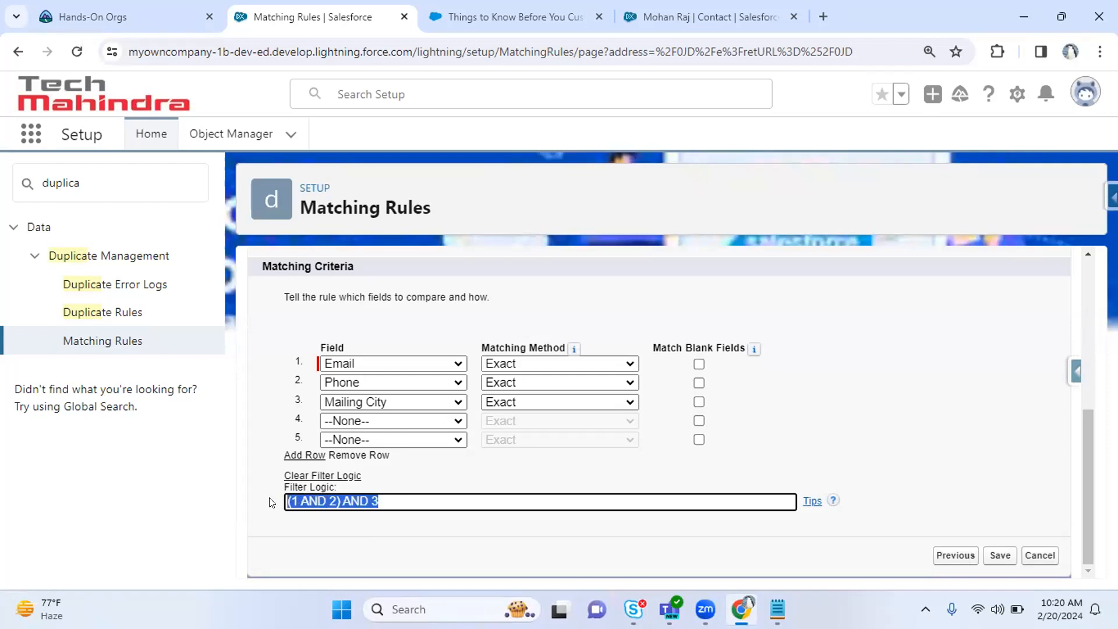
pyautogui.click(310, 519)
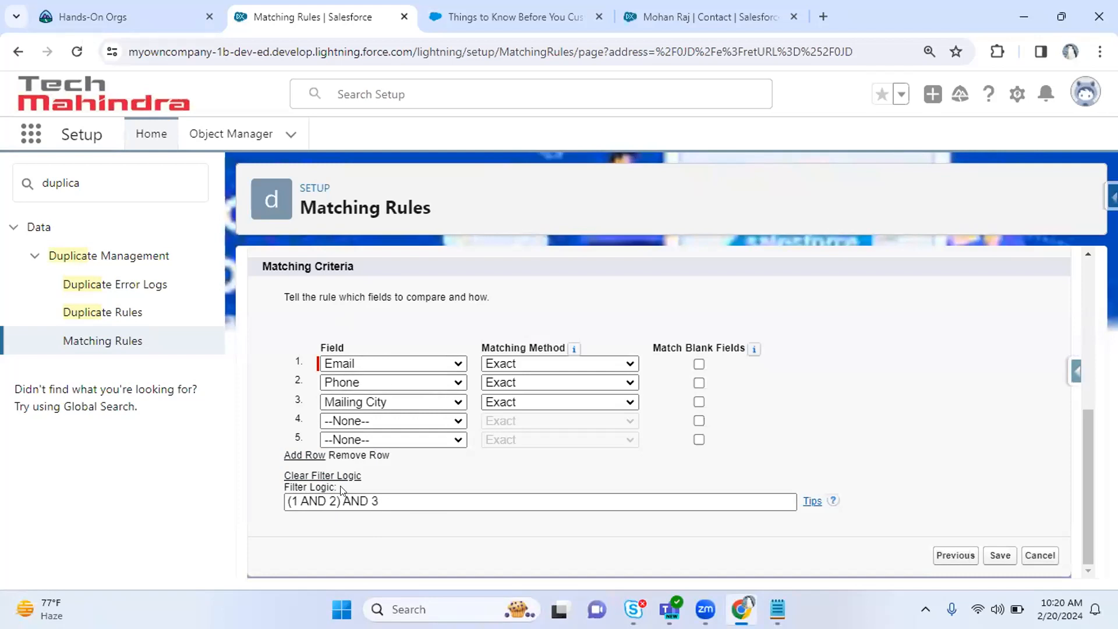
# Review the AND 3 part of the grouped filter logic expression.
pyautogui.moveTo(343, 501); pyautogui.dragTo(379, 502)
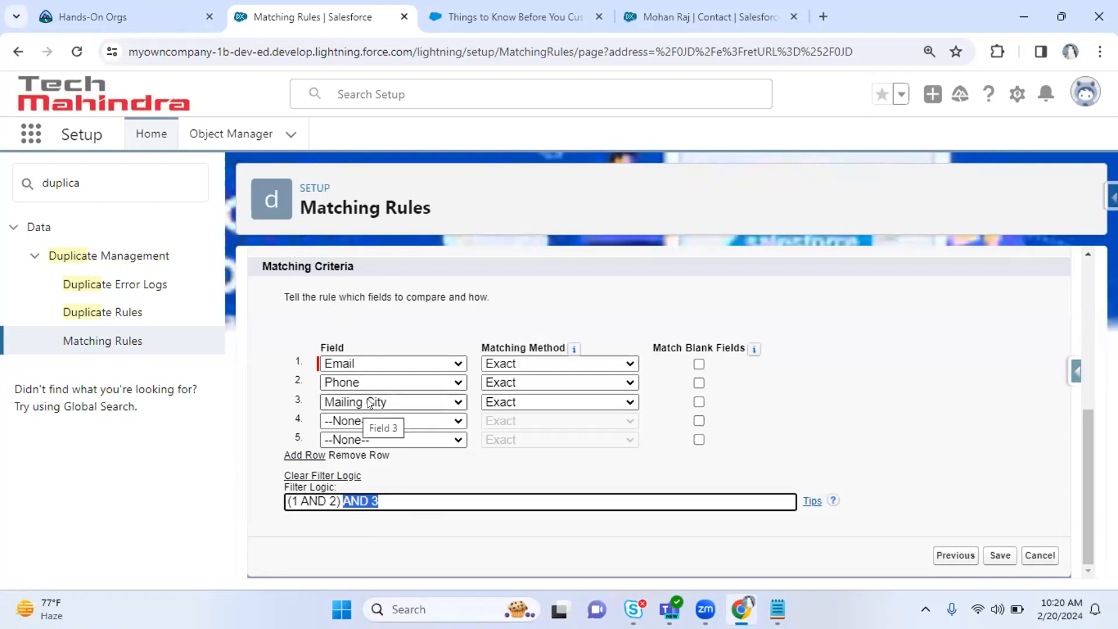
pyautogui.click(414, 499)
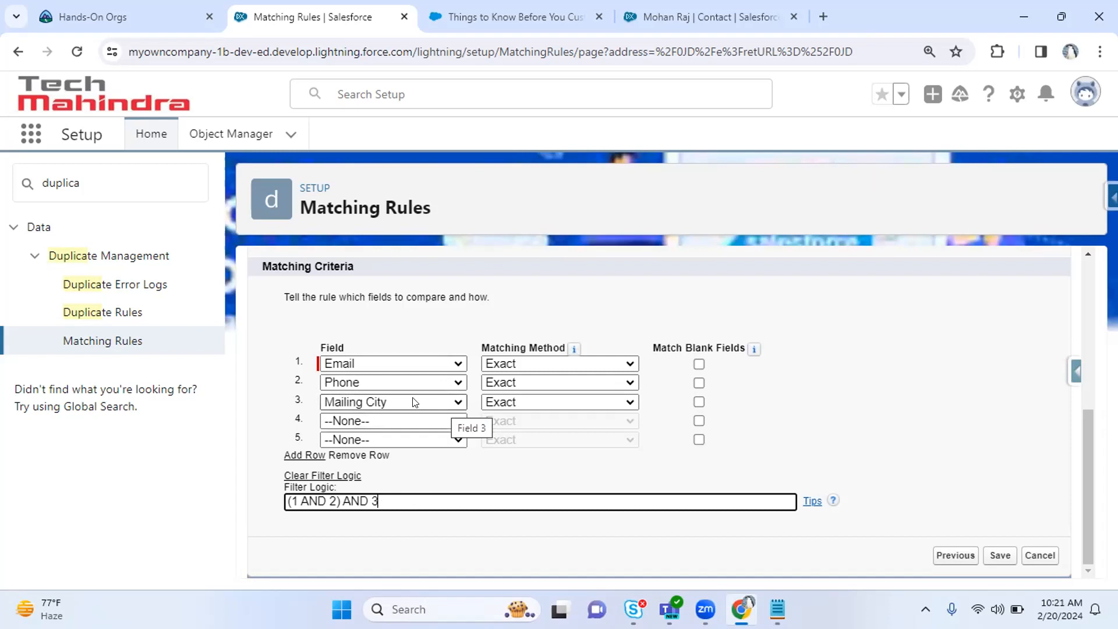
pyautogui.doubleClick(359, 496)
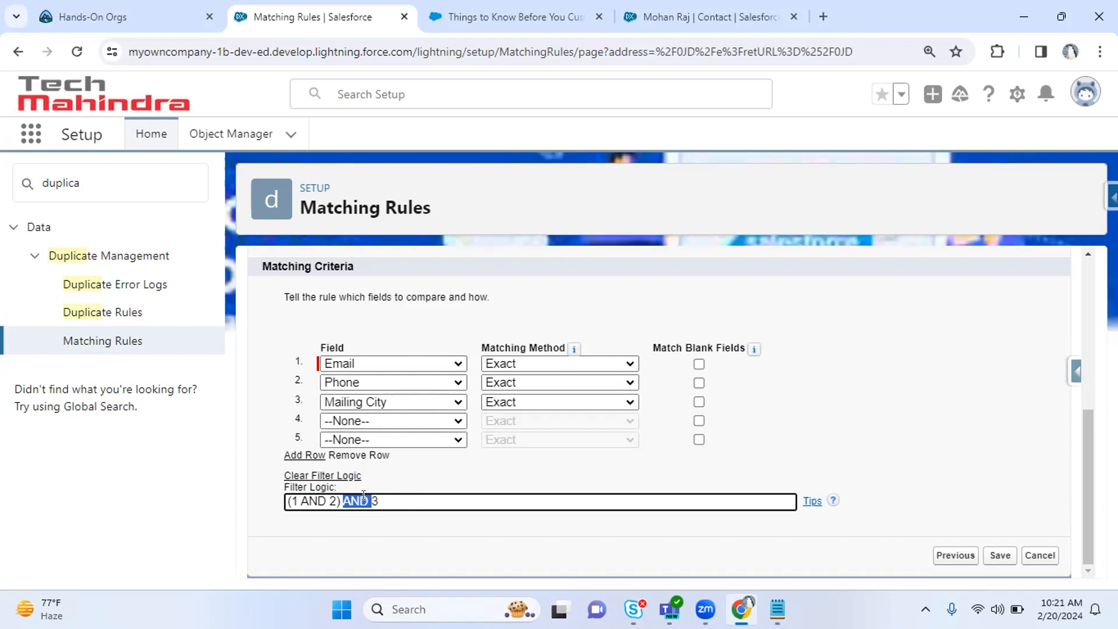
pyautogui.click(371, 496)
pyautogui.moveTo(371, 497); pyautogui.dragTo(386, 496)
pyautogui.doubleClick(347, 496)
pyautogui.click(392, 504)
pyautogui.moveTo(329, 501); pyautogui.dragTo(379, 501)
# Confirm Mailing City stays the third criterion and re-check the (1 AND 2) grouping.
pyautogui.click(402, 402)
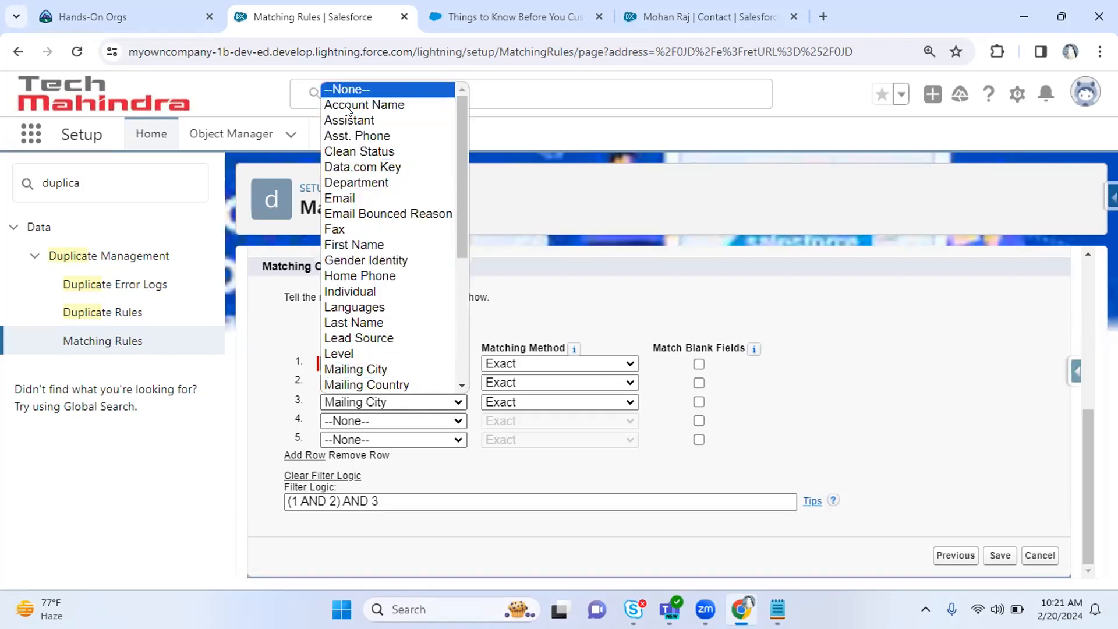
pyautogui.click(440, 530)
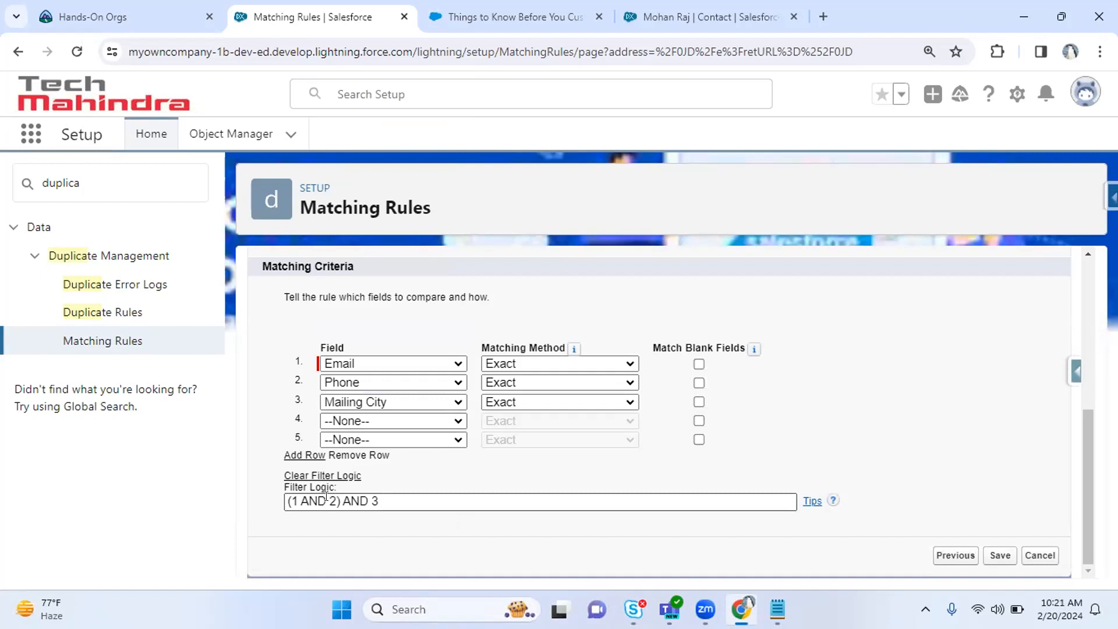
pyautogui.click(325, 496)
pyautogui.moveTo(326, 496); pyautogui.dragTo(391, 498)
pyautogui.click(396, 520)
pyautogui.moveTo(340, 501); pyautogui.dragTo(284, 497)
pyautogui.click(328, 529)
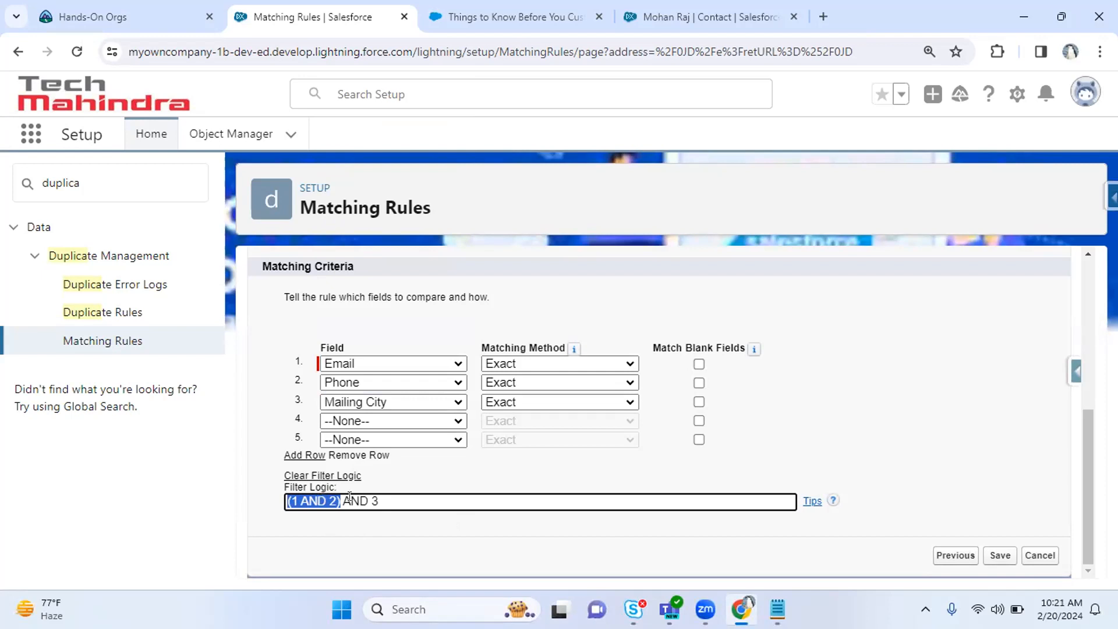
pyautogui.doubleClick(374, 501)
pyautogui.click(368, 500)
pyautogui.doubleClick(374, 501)
pyautogui.click(339, 500)
pyautogui.moveTo(329, 500); pyautogui.dragTo(388, 494)
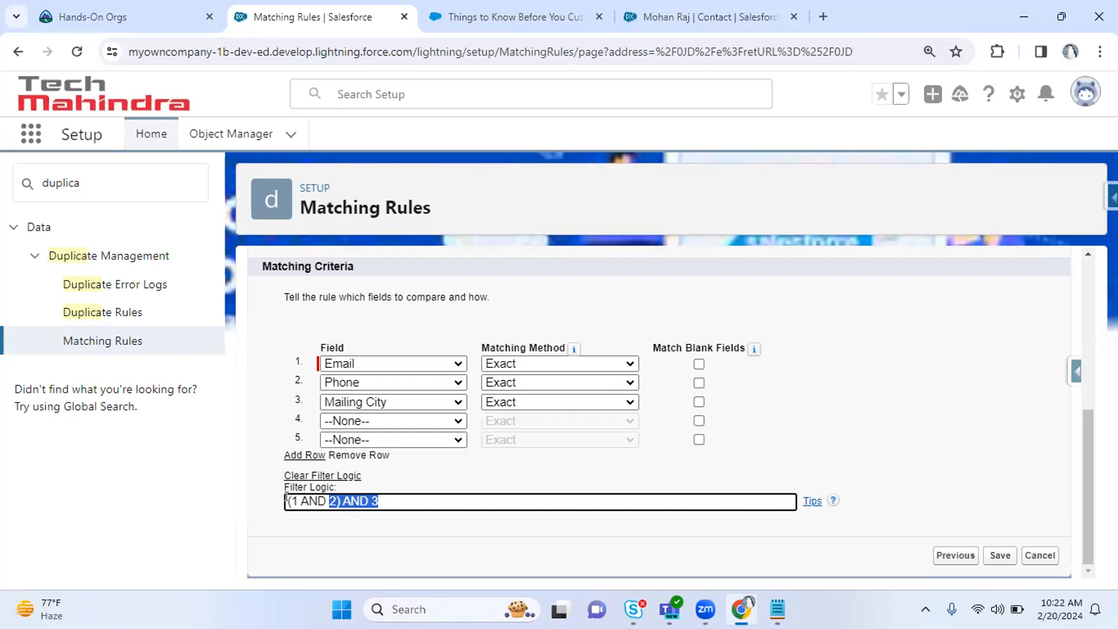
# Set the third matching field to --None-- and reset the filter logic to 1 AND 2.
pyautogui.click(386, 402)
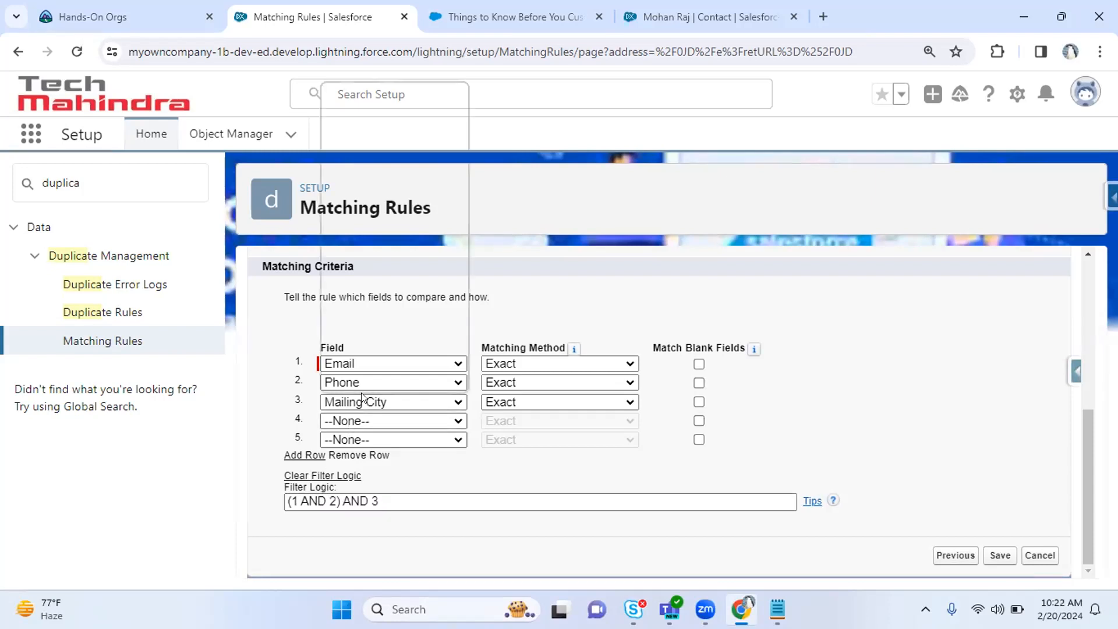
pyautogui.press('Return')
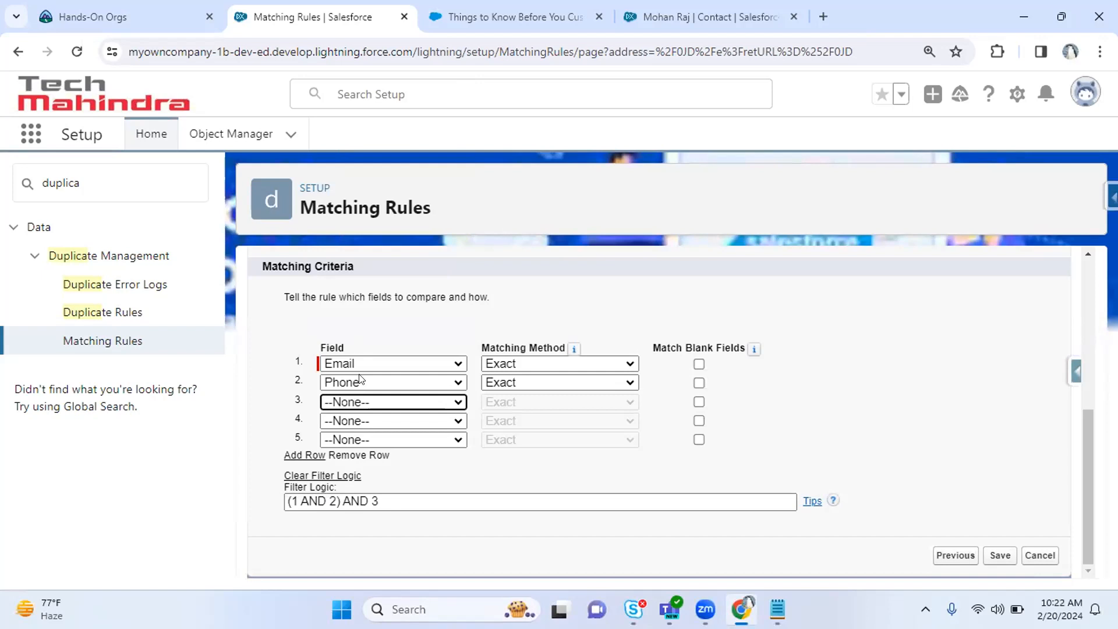
pyautogui.click(322, 476)
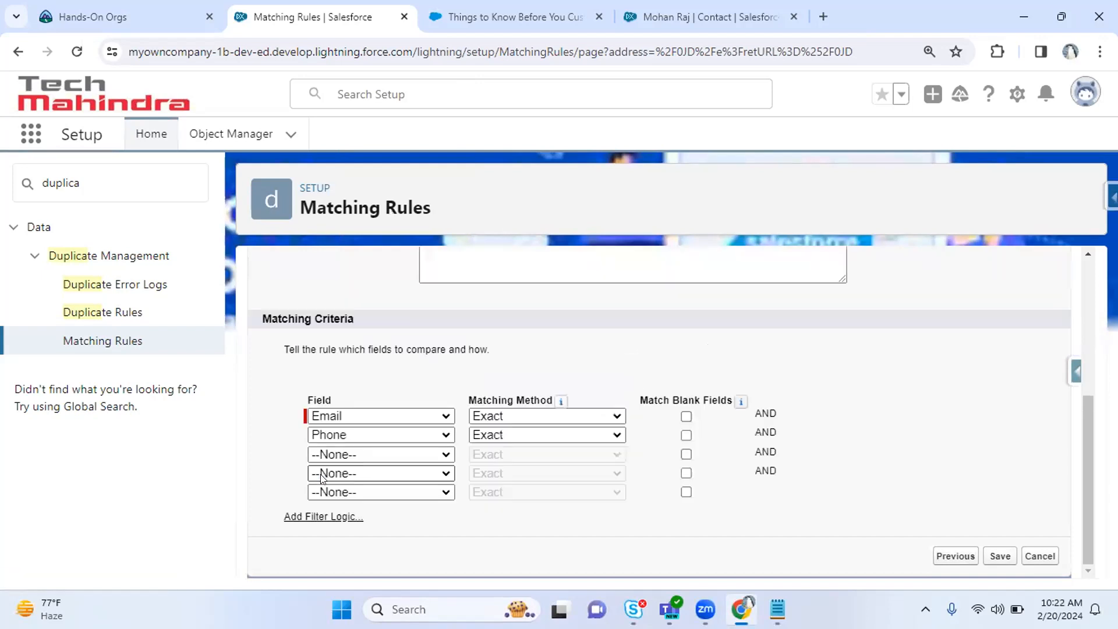
pyautogui.click(322, 517)
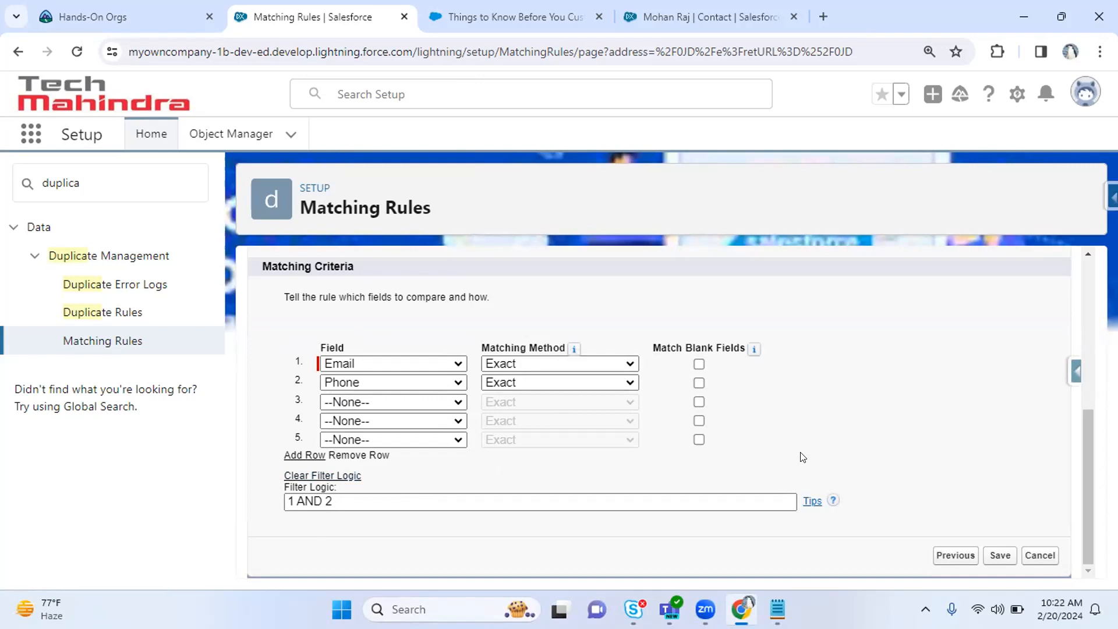
pyautogui.moveTo(1078, 519); pyautogui.dragTo(1080, 358)
pyautogui.scroll(-5, 1080, 358)
# Save the IfSameEmailInPhoneNum matching rule and go to the Duplicate Rules list.
pyautogui.click(1000, 556)
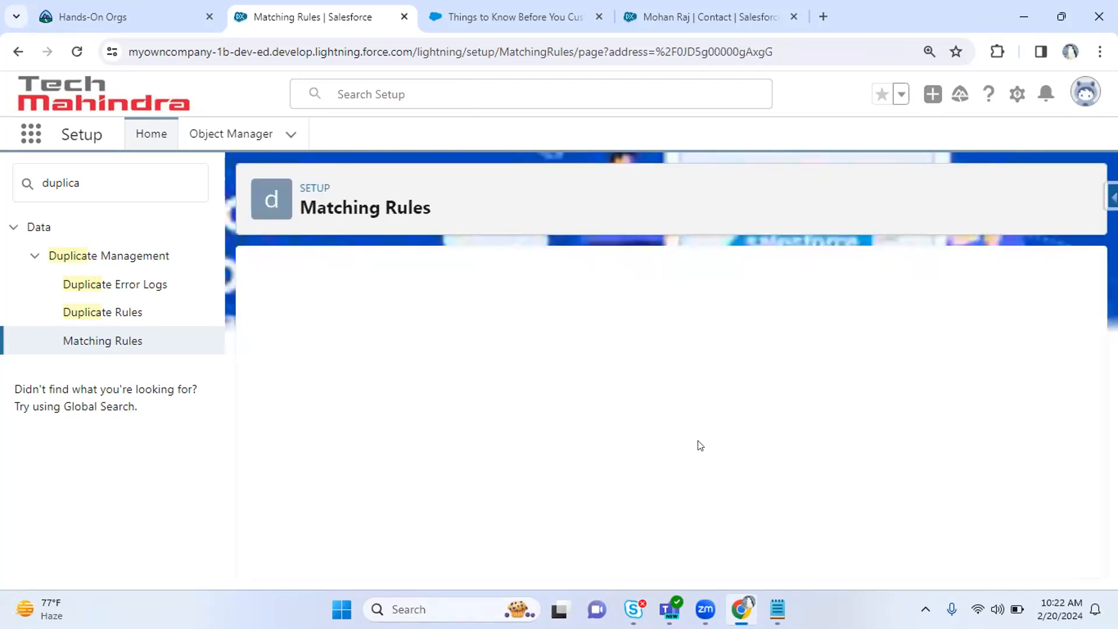
pyautogui.moveTo(432, 433); pyautogui.dragTo(707, 429)
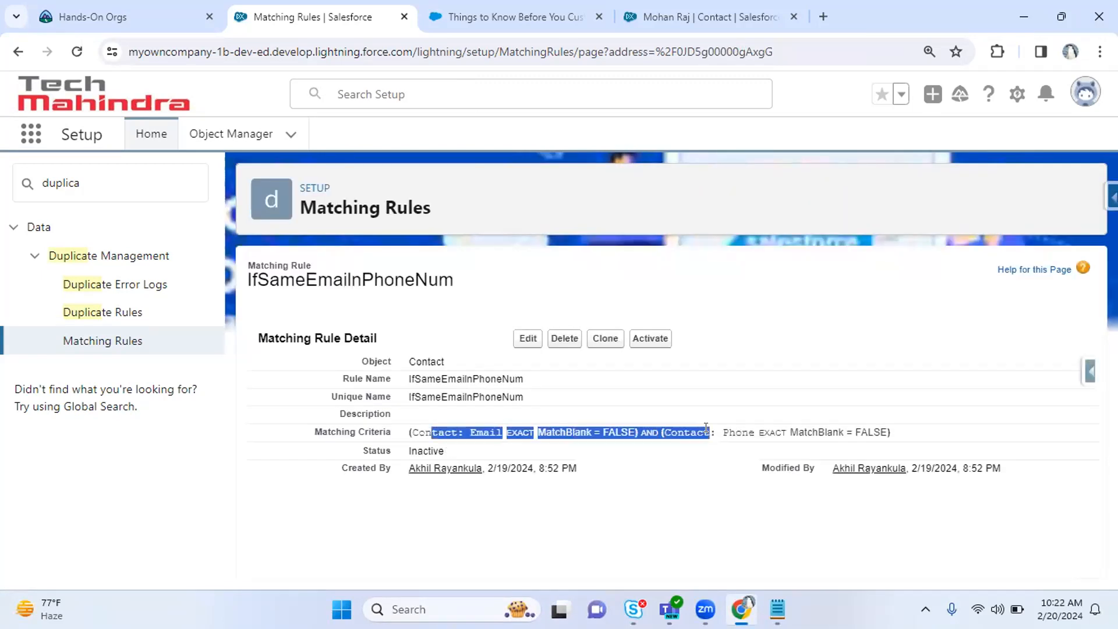
pyautogui.click(97, 312)
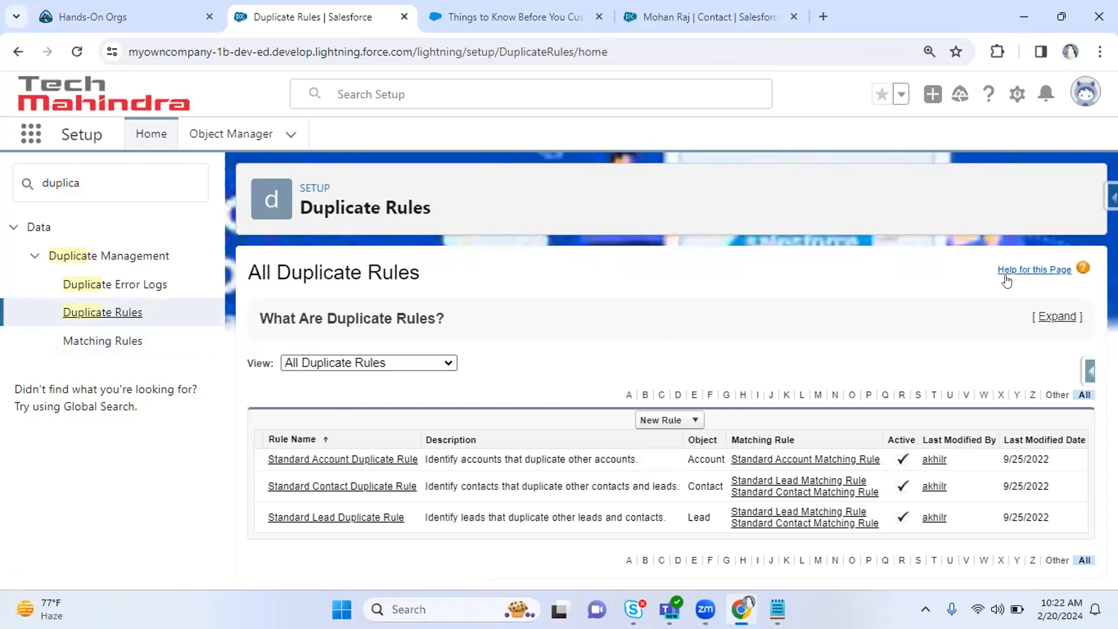
# Create a new Contact duplicate rule named StopDuplicateContactsBasedonEmailnPhoneNum.
pyautogui.click(695, 421)
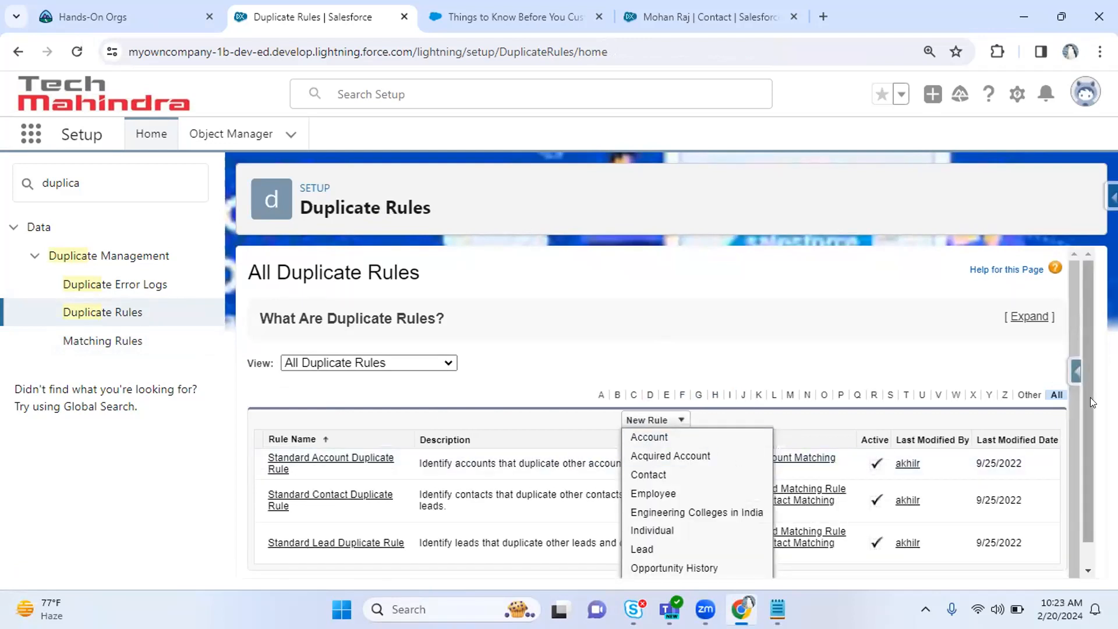
pyautogui.scroll(-1, 1090, 397)
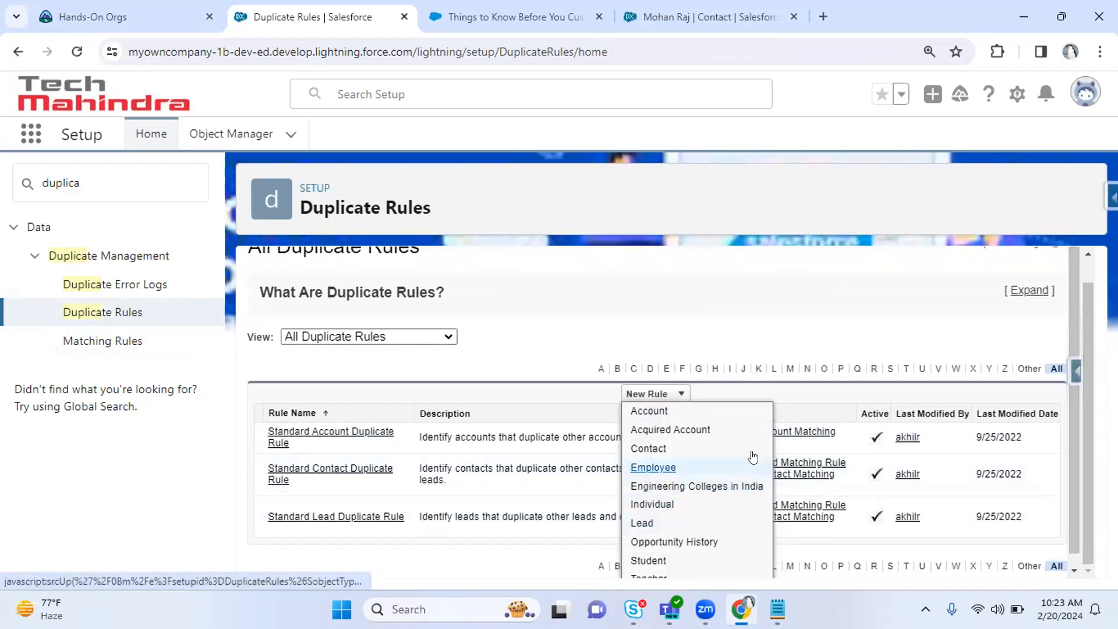
pyautogui.click(663, 447)
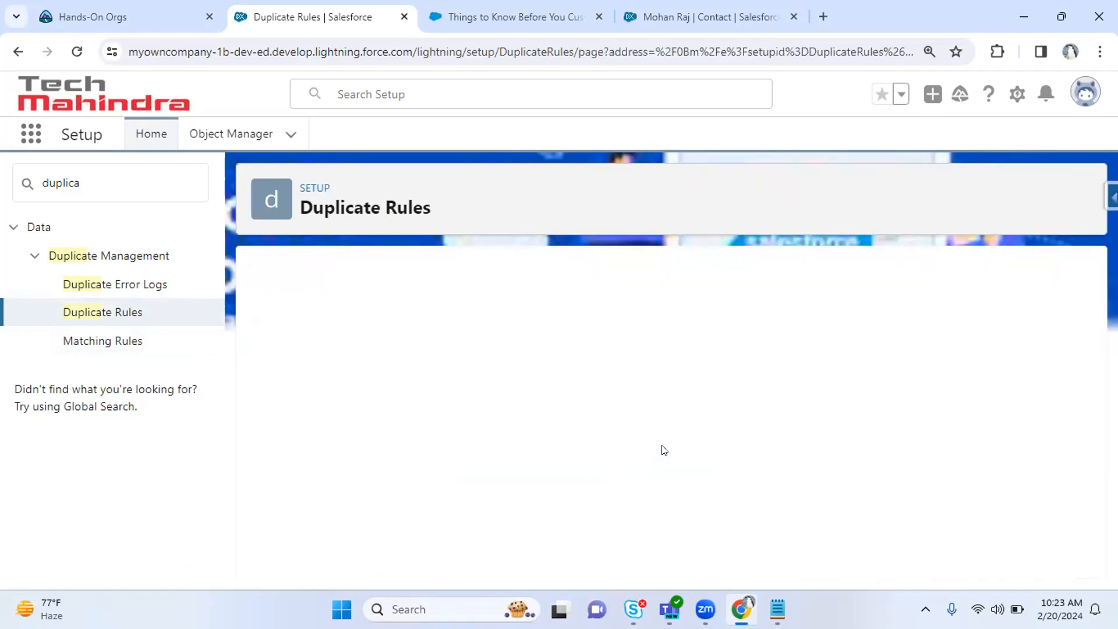
pyautogui.click(467, 377)
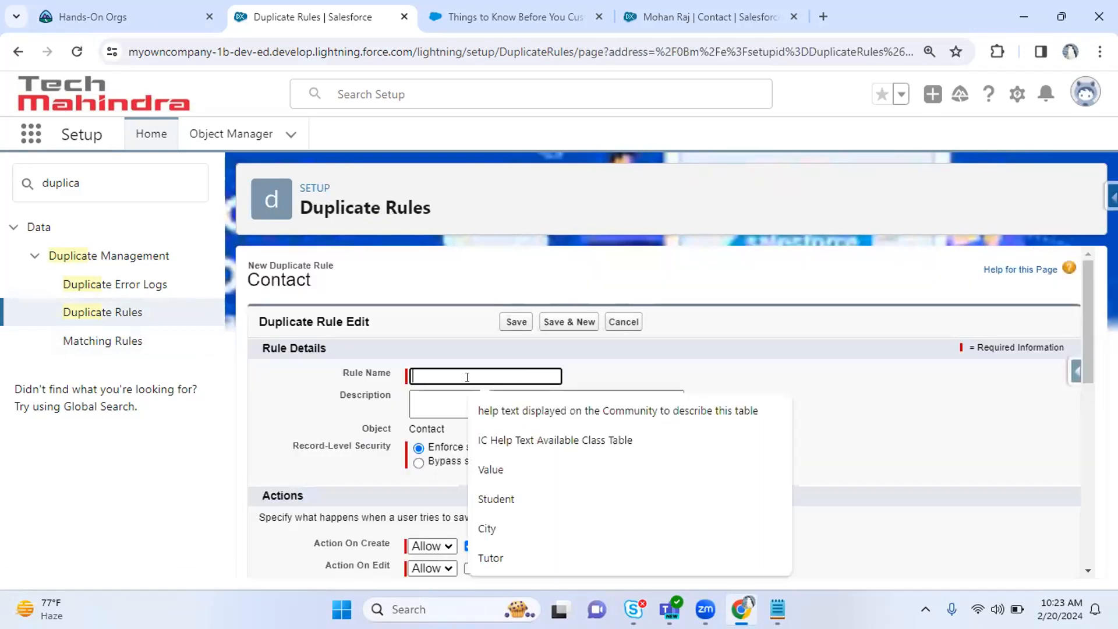
pyautogui.write('S')
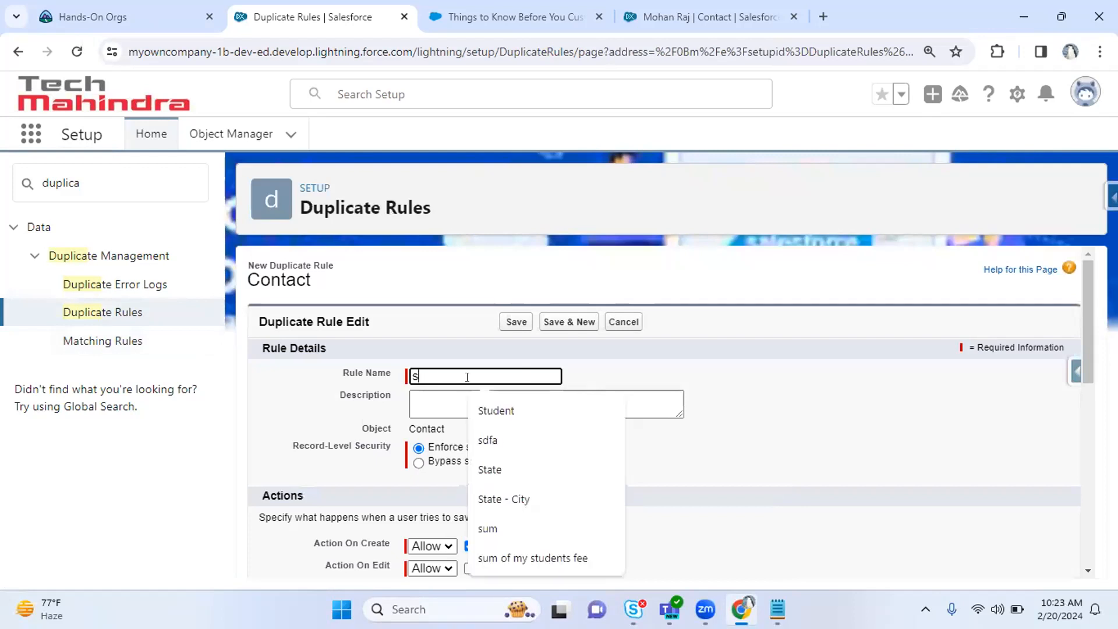
pyautogui.write('topDu')
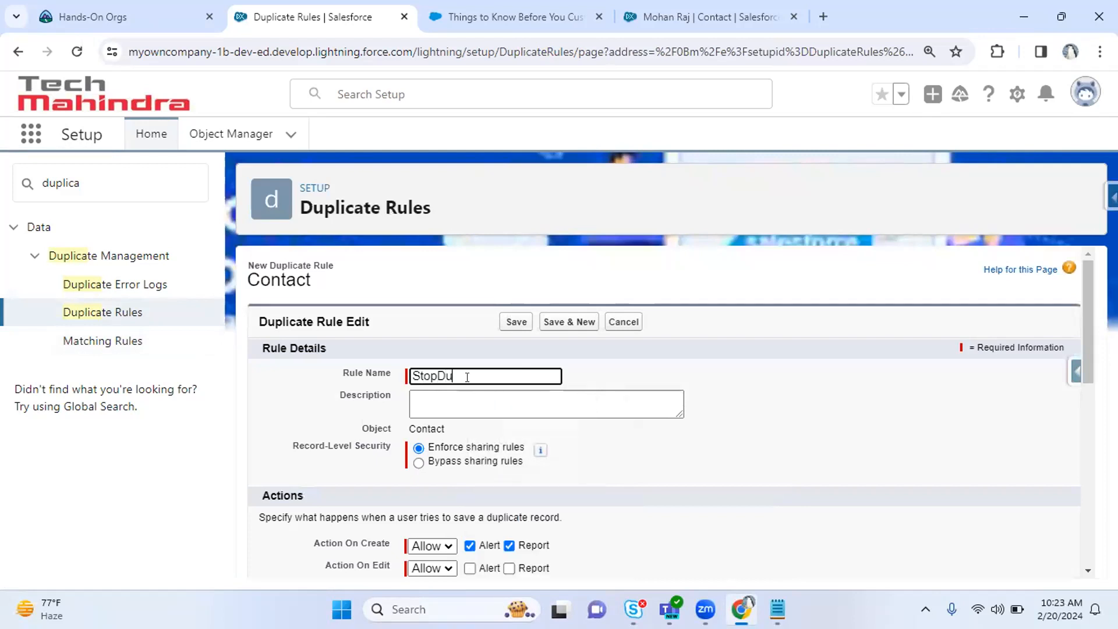
pyautogui.write('plicateContactsB')
pyautogui.write('ased')
pyautogui.write('onEmailnP')
pyautogui.write('honeNum')
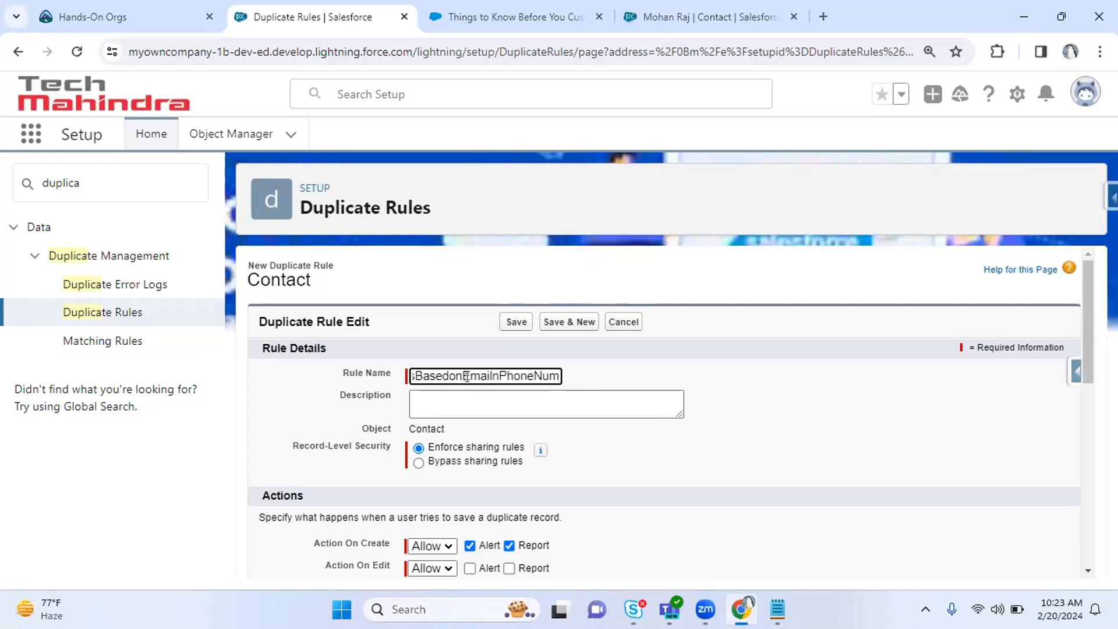
pyautogui.press('Tab')
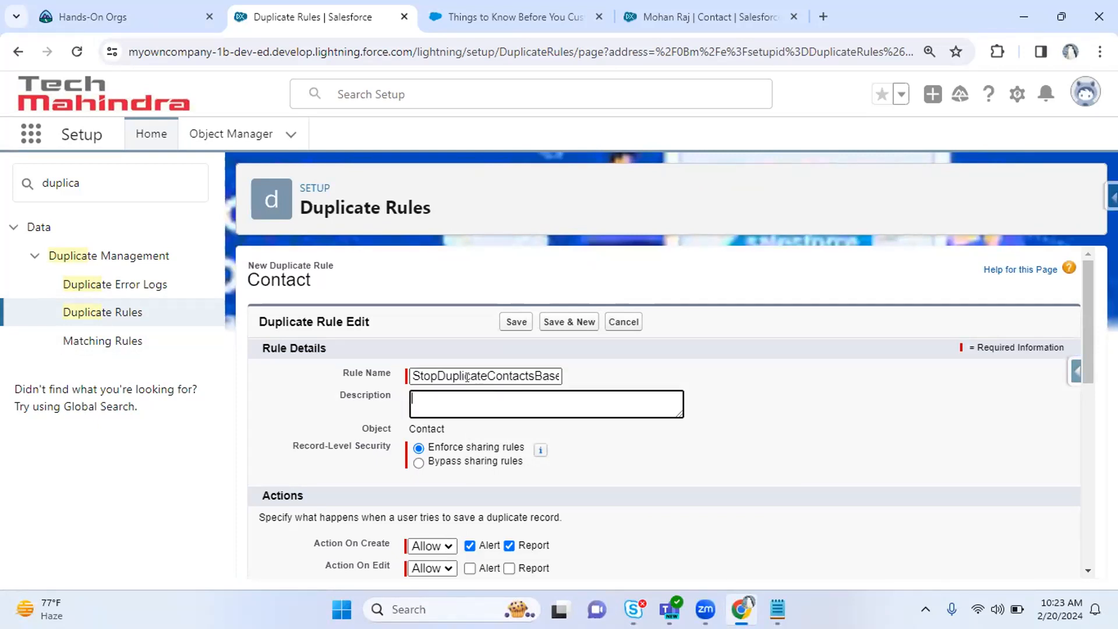
# Review the rule's Contact object, sharing setting and create/edit actions, then switch to the help article.
pyautogui.moveTo(364, 428); pyautogui.dragTo(440, 428)
pyautogui.click(643, 455)
pyautogui.moveTo(293, 446); pyautogui.dragTo(354, 446)
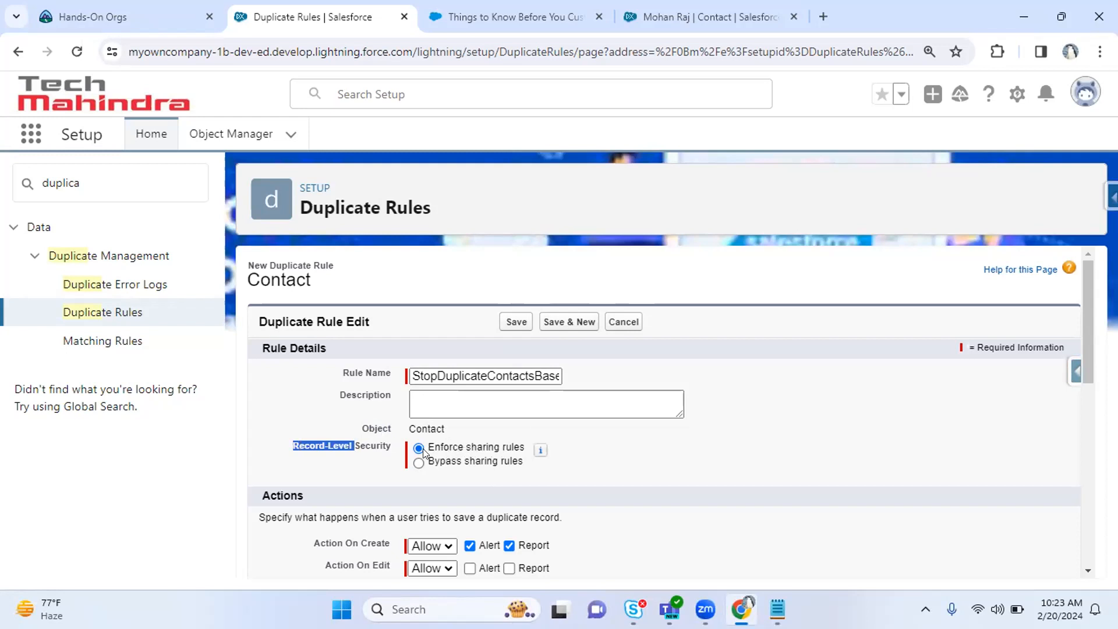
pyautogui.click(312, 443)
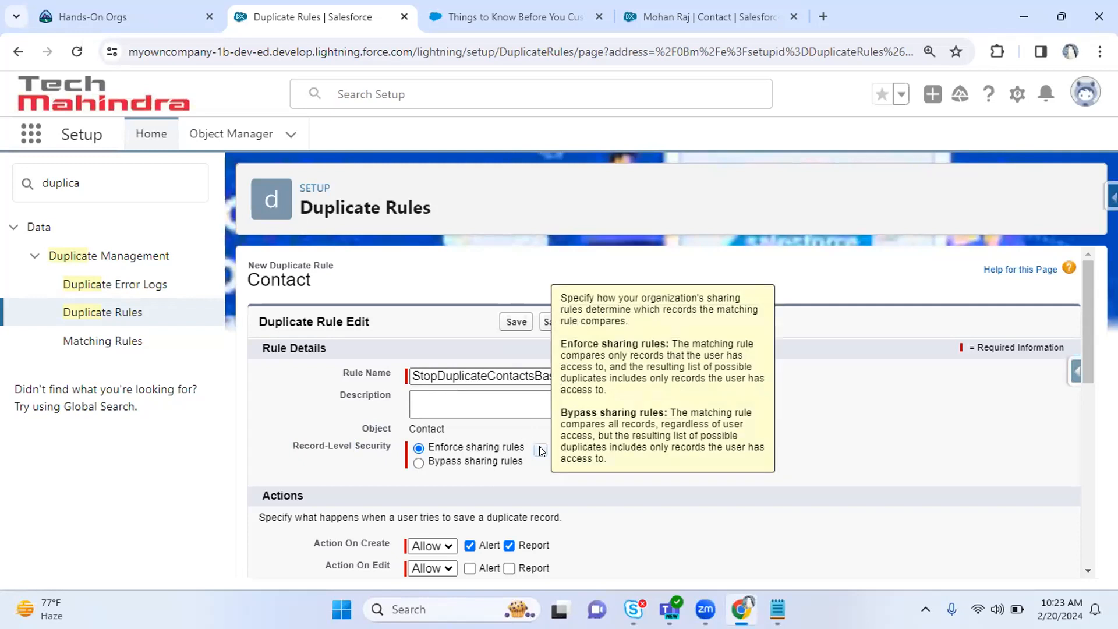
pyautogui.moveTo(1091, 334); pyautogui.dragTo(1078, 361)
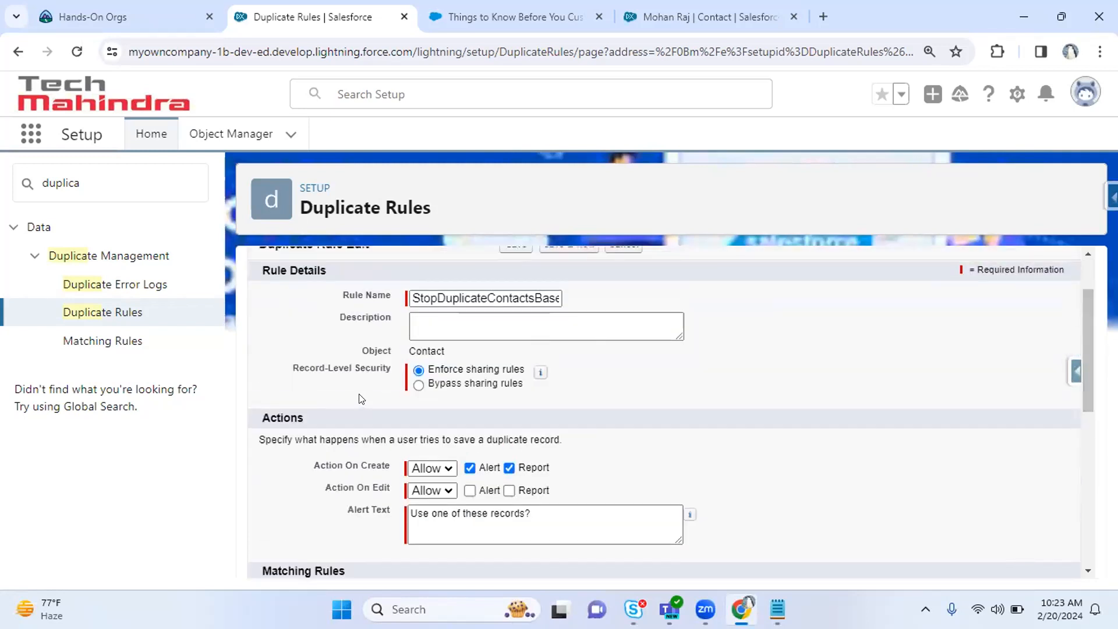
pyautogui.moveTo(299, 369); pyautogui.dragTo(540, 380)
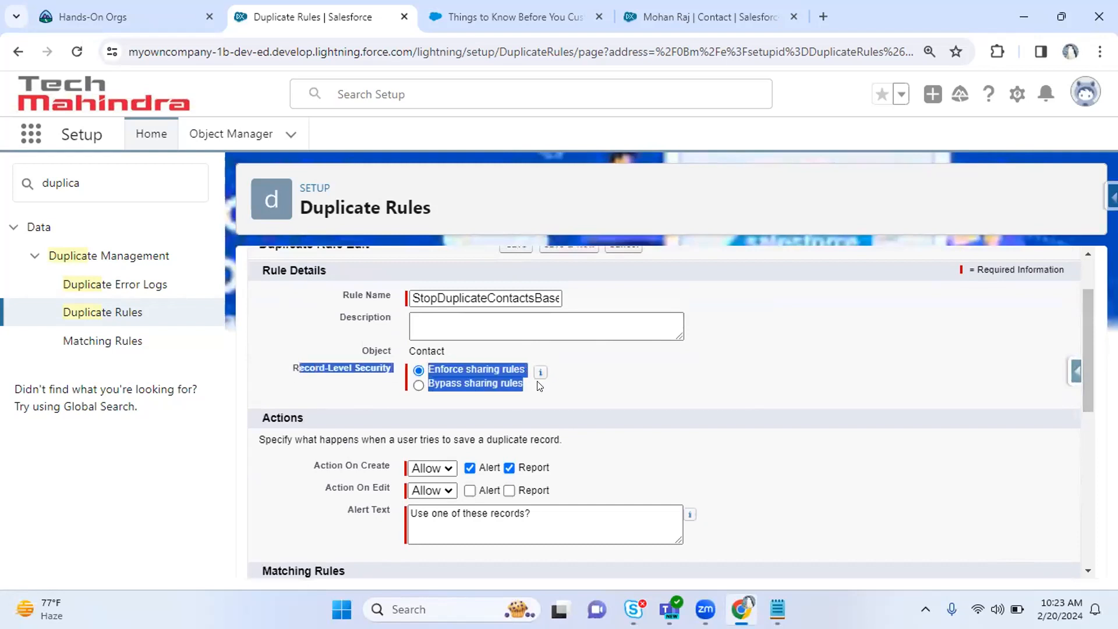
pyautogui.click(955, 379)
pyautogui.scroll(-1, 1082, 380)
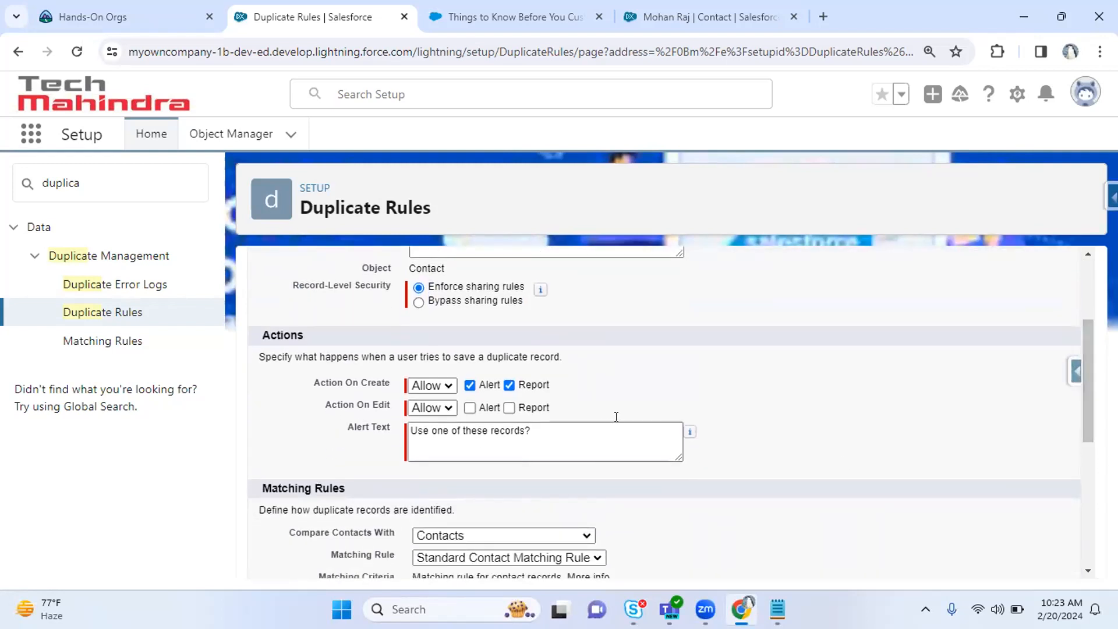
pyautogui.moveTo(315, 387); pyautogui.dragTo(385, 397)
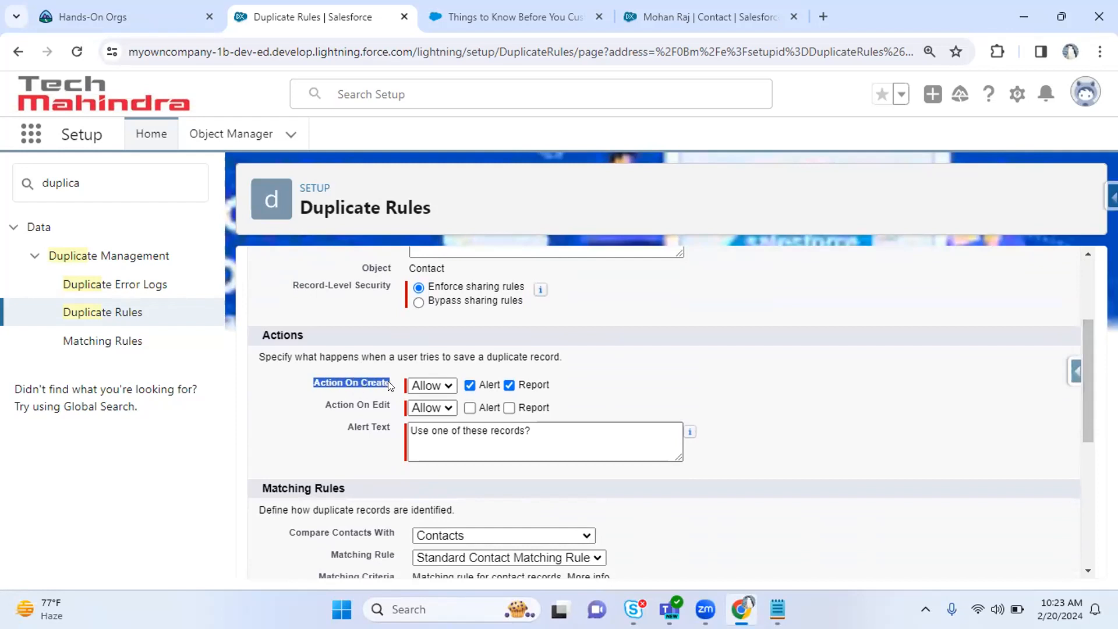
pyautogui.moveTo(320, 404); pyautogui.dragTo(388, 408)
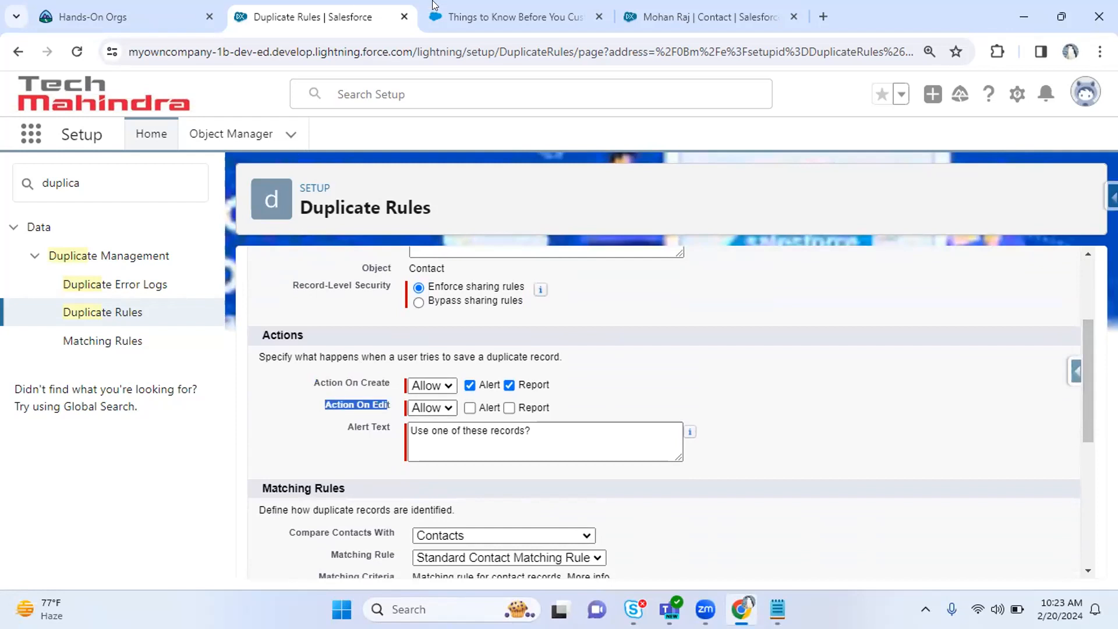
pyautogui.click(513, 17)
# Check the existing contact record's Details, then return to the duplicate rule form.
pyautogui.click(699, 16)
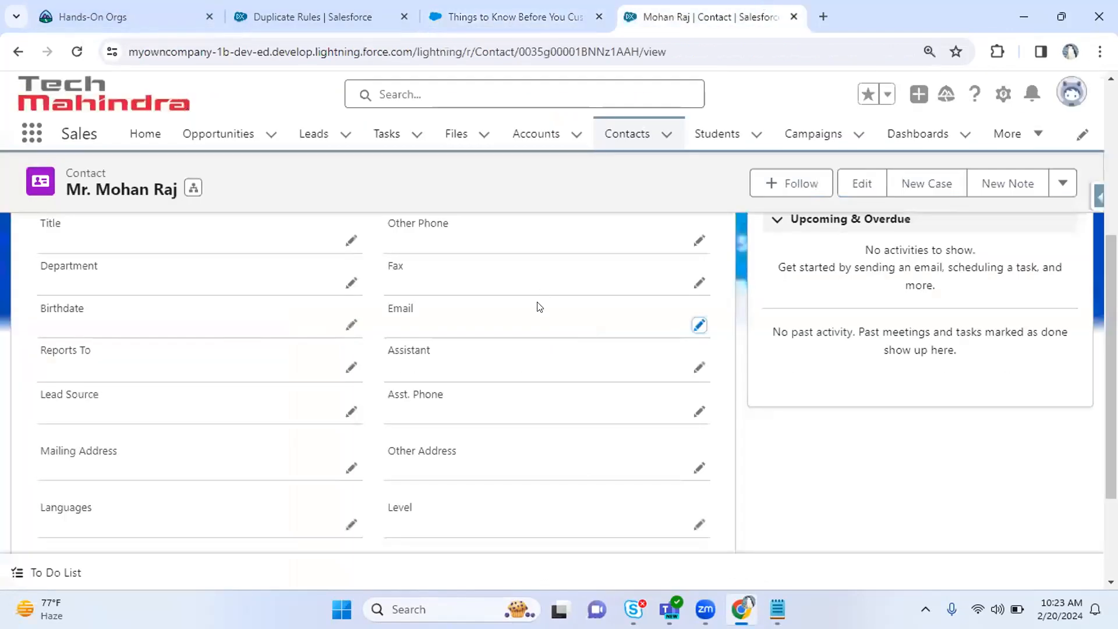
pyautogui.scroll(3, 373, 379)
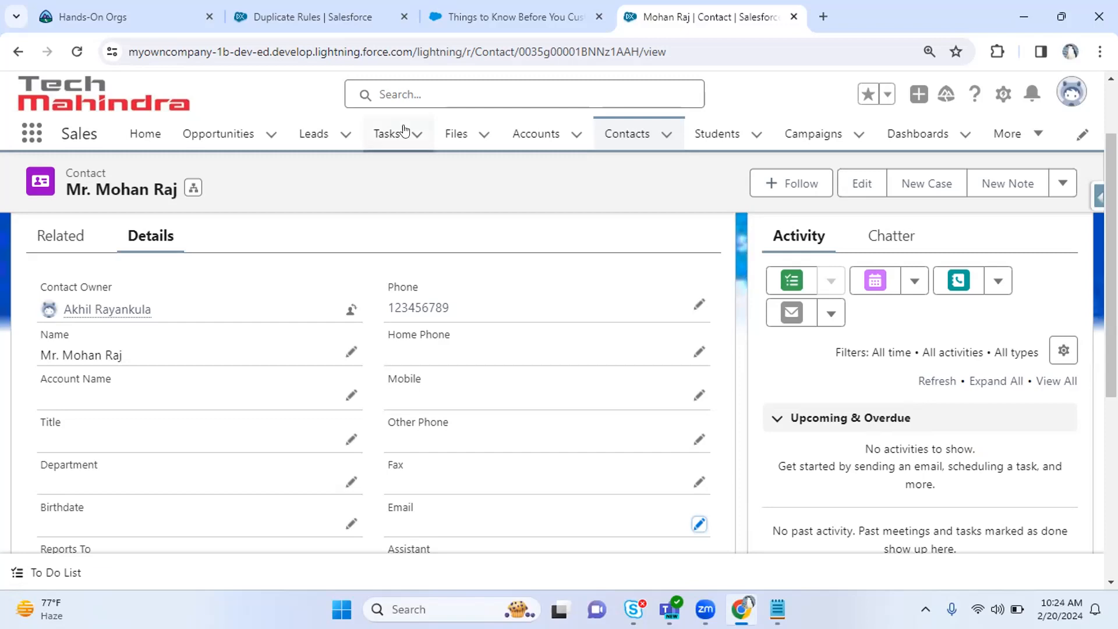
pyautogui.click(297, 6)
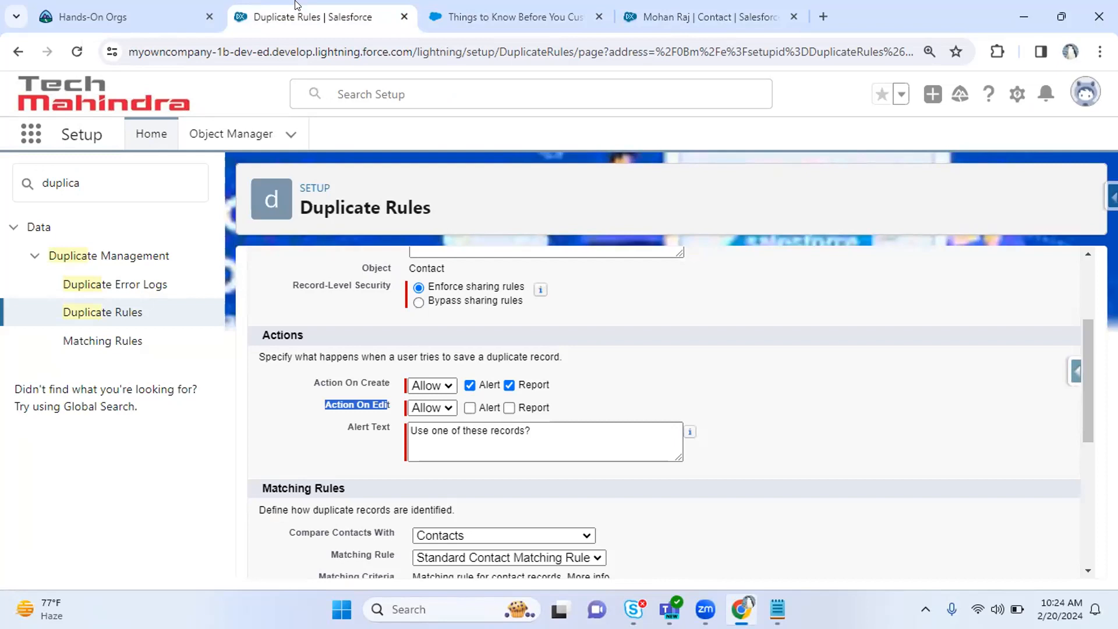
# Try Block for Action On Create, then revert to Allow and inspect its Report option.
pyautogui.click(427, 7)
pyautogui.click(283, 8)
pyautogui.click(306, 396)
pyautogui.moveTo(326, 383); pyautogui.dragTo(367, 376)
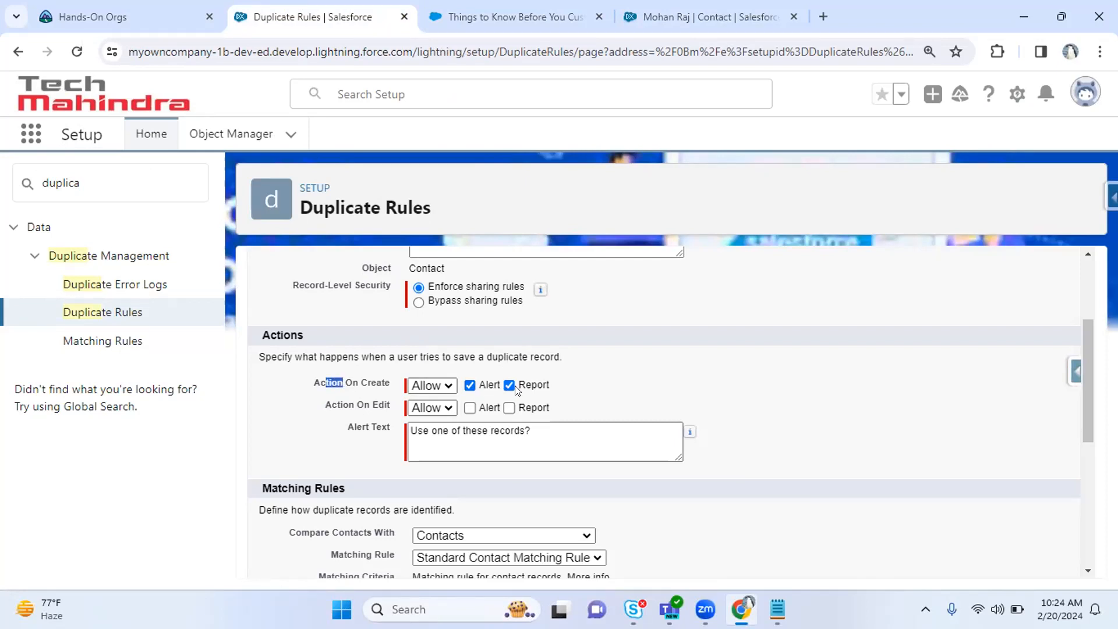
pyautogui.click(448, 387)
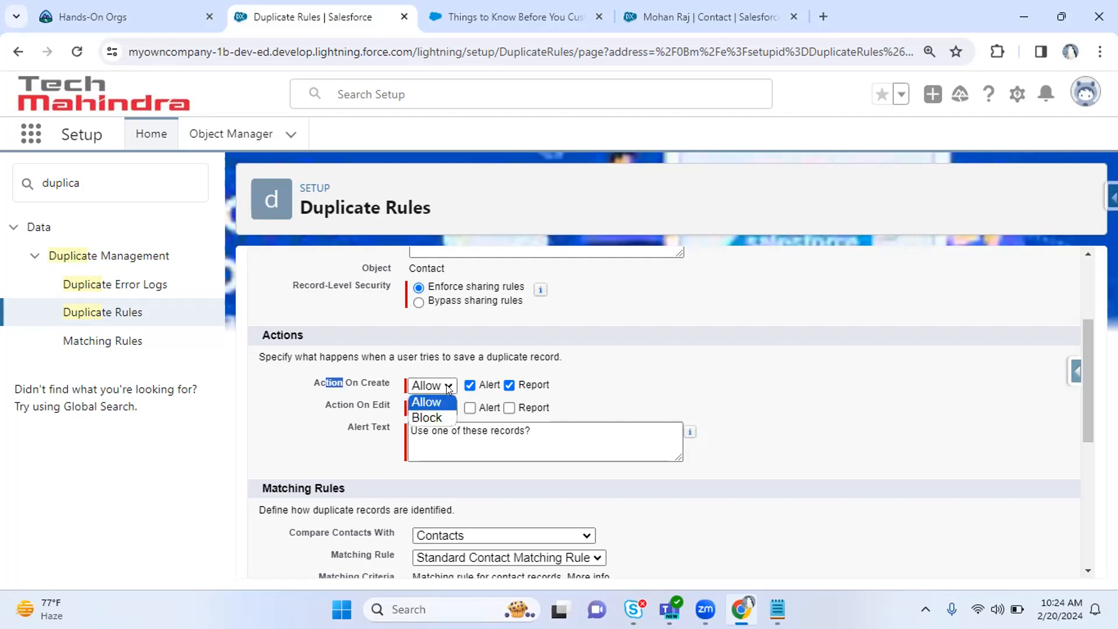
pyautogui.click(437, 415)
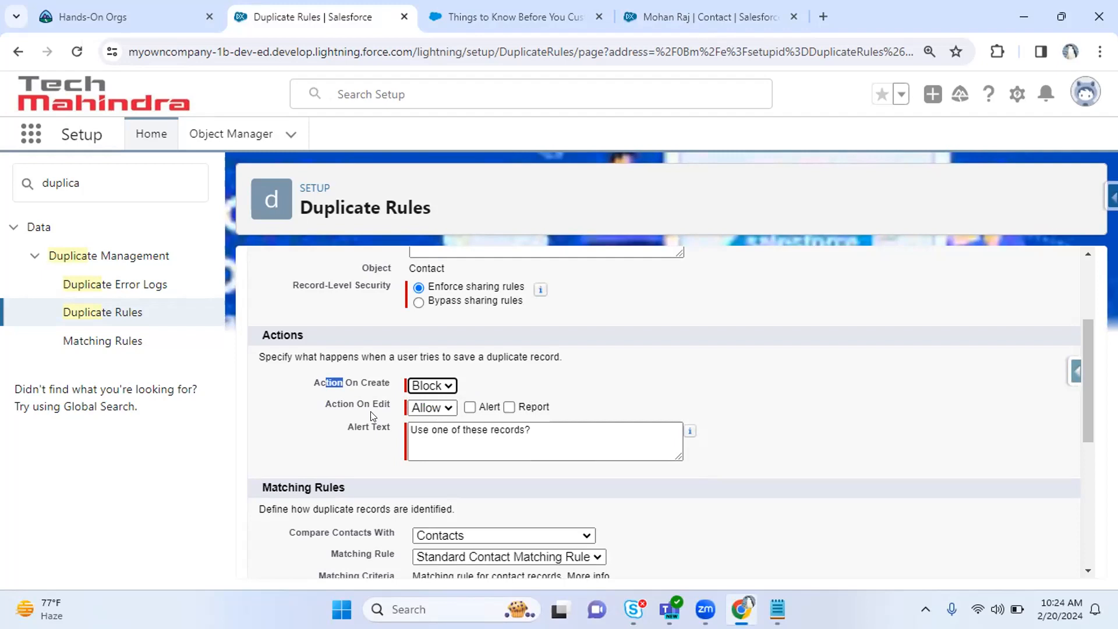
pyautogui.click(434, 385)
pyautogui.click(433, 402)
pyautogui.click(470, 385)
pyautogui.click(509, 385)
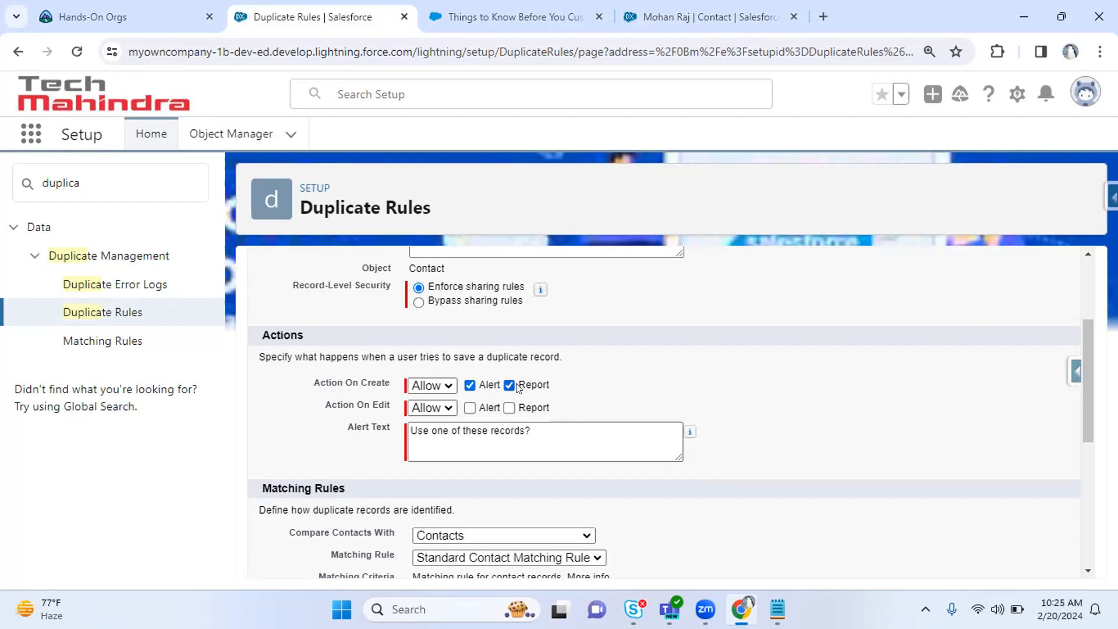
pyautogui.moveTo(518, 387); pyautogui.dragTo(553, 389)
pyautogui.click(620, 398)
# Set both Action On Create and Action On Edit to Block.
pyautogui.click(427, 388)
pyautogui.click(433, 415)
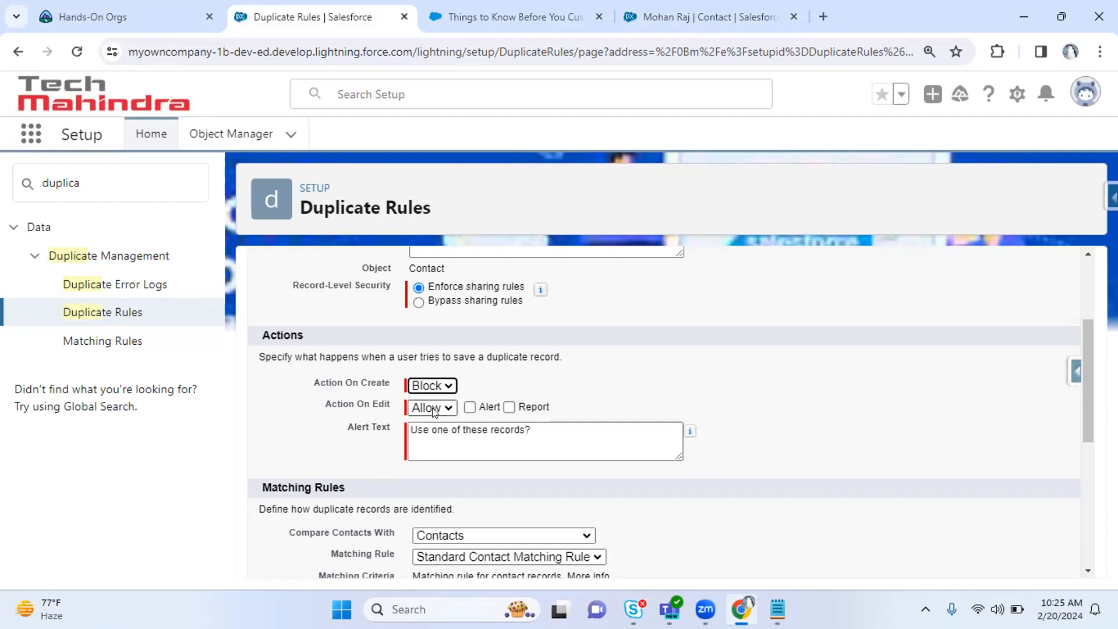
pyautogui.click(434, 410)
pyautogui.moveTo(326, 383); pyautogui.dragTo(384, 380)
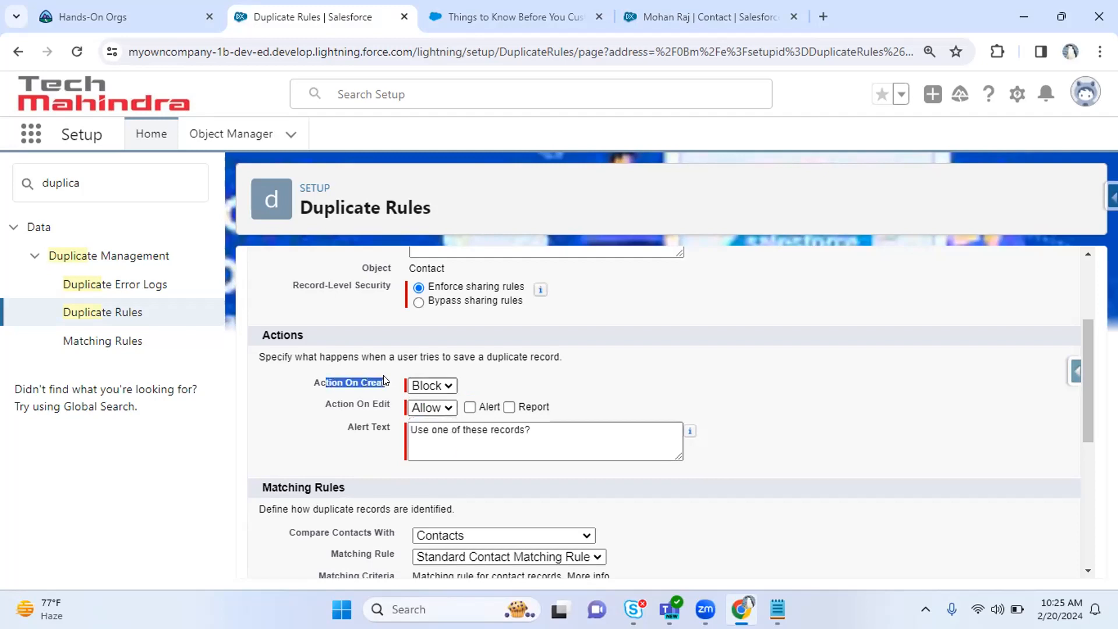
pyautogui.moveTo(325, 404); pyautogui.dragTo(374, 403)
pyautogui.click(438, 407)
pyautogui.click(438, 440)
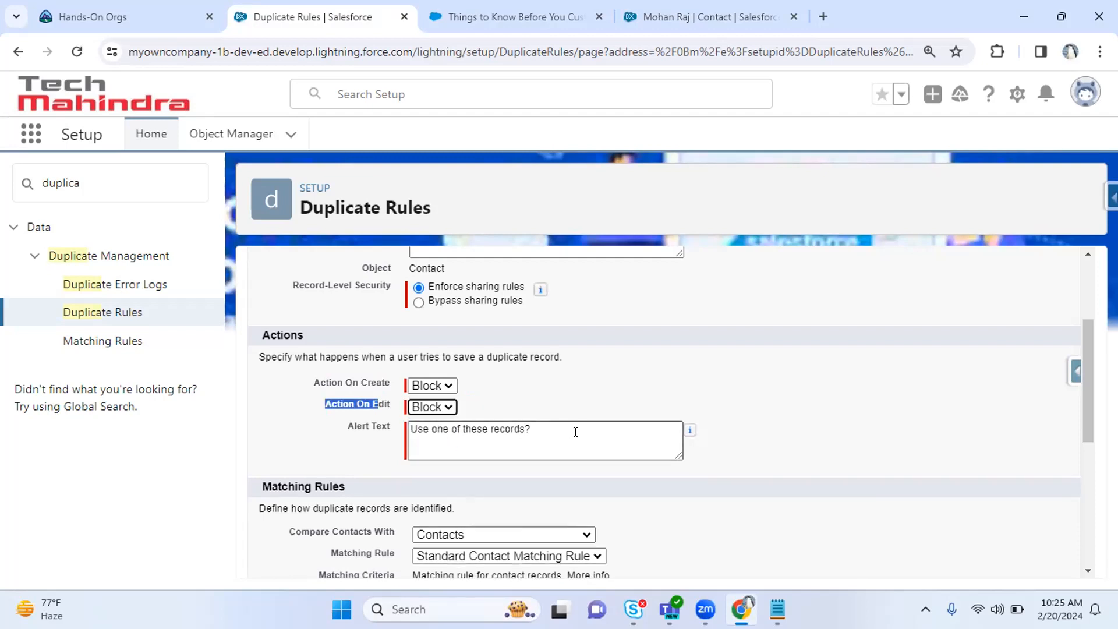
pyautogui.moveTo(573, 429); pyautogui.dragTo(410, 429)
# Replace the alert text with a warning that a contact with the same Email ID and Phone num already exists.
pyautogui.click(601, 429)
pyautogui.hotkey('ctrl', 'a')
pyautogui.write('You are t')
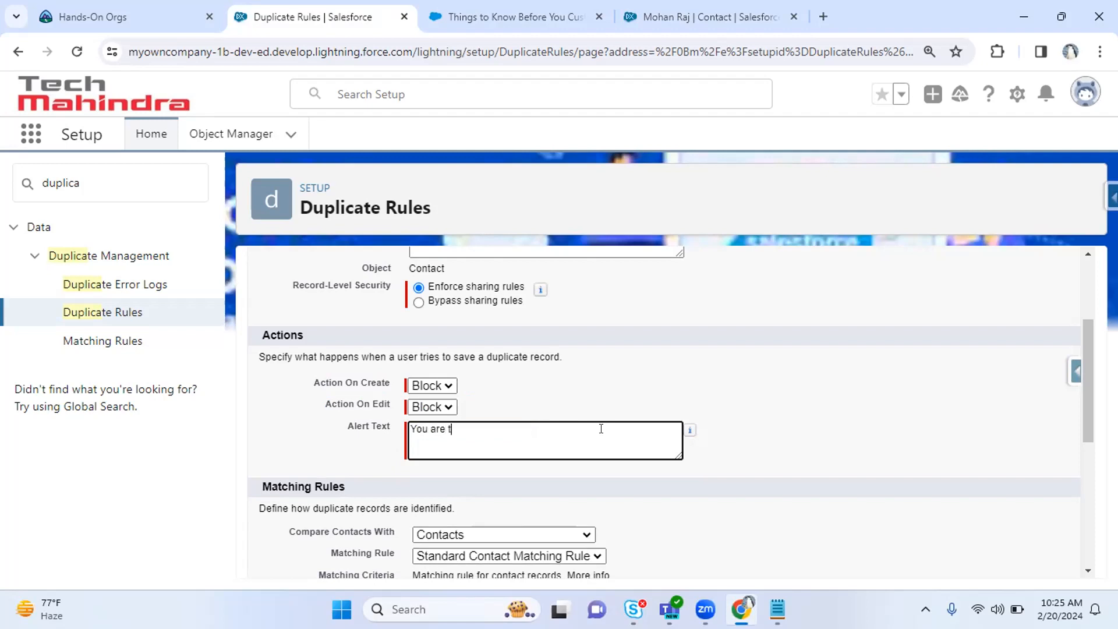
pyautogui.write('rying to create a contact')
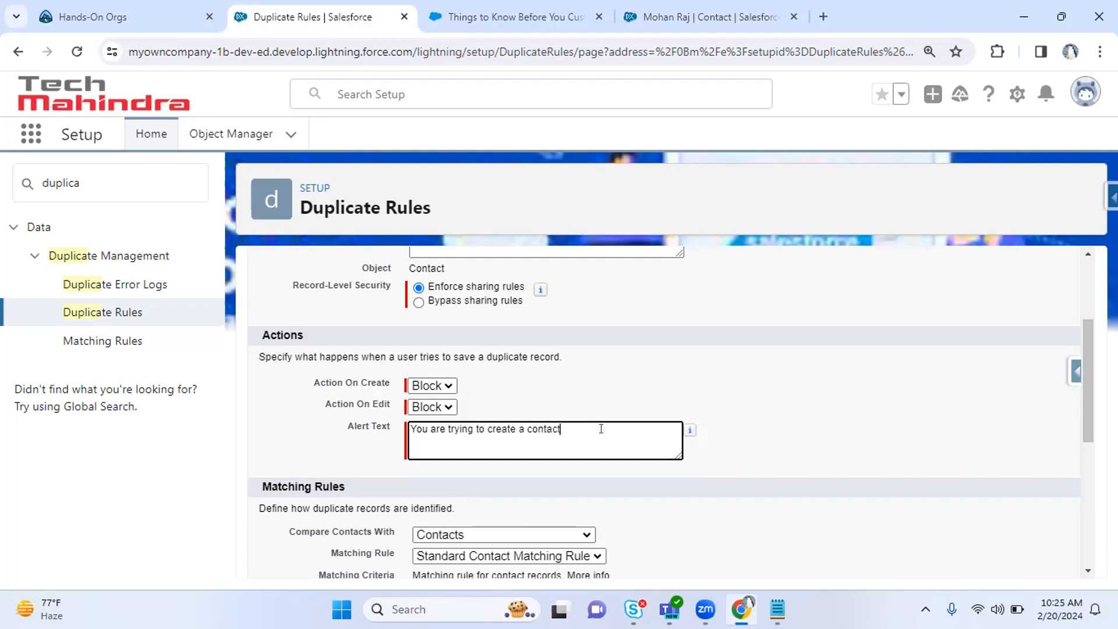
pyautogui.write(' record with same')
pyautogui.press('BackSpace')
pyautogui.press('BackSpace')
pyautogui.press('BackSpace')
pyautogui.press('BackSpace')
pyautogui.write('same meail')
pyautogui.press('BackSpace')
pyautogui.press('BackSpace')
pyautogui.press('BackSpace')
pyautogui.write('Email ID and H')
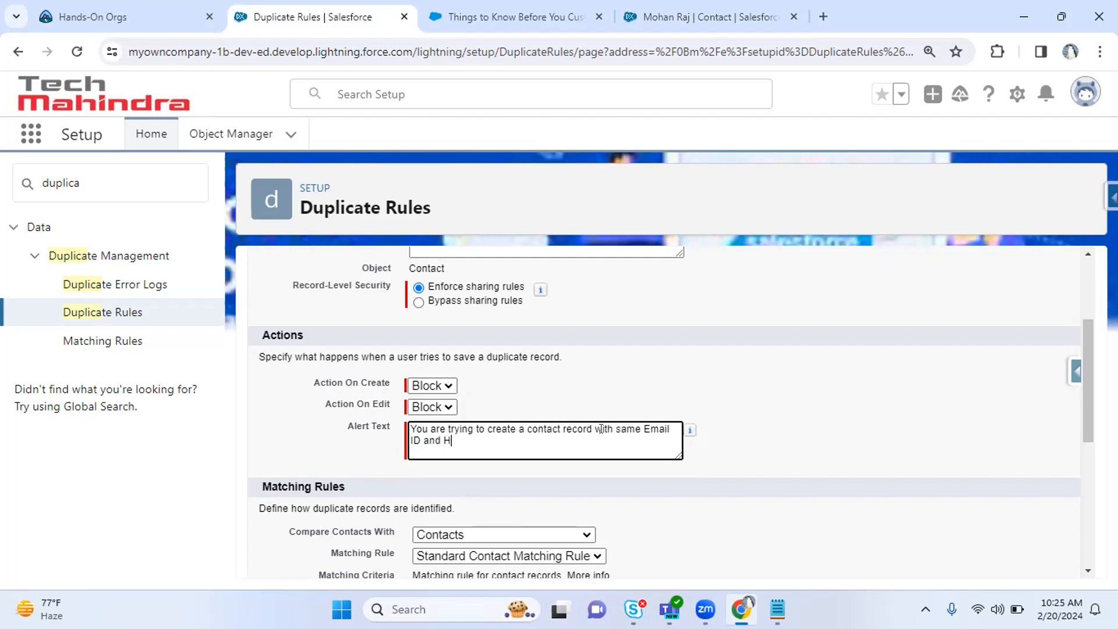
pyautogui.press('BackSpace')
pyautogui.write('Phone n')
pyautogui.write('um which alre')
pyautogui.write('ady exi')
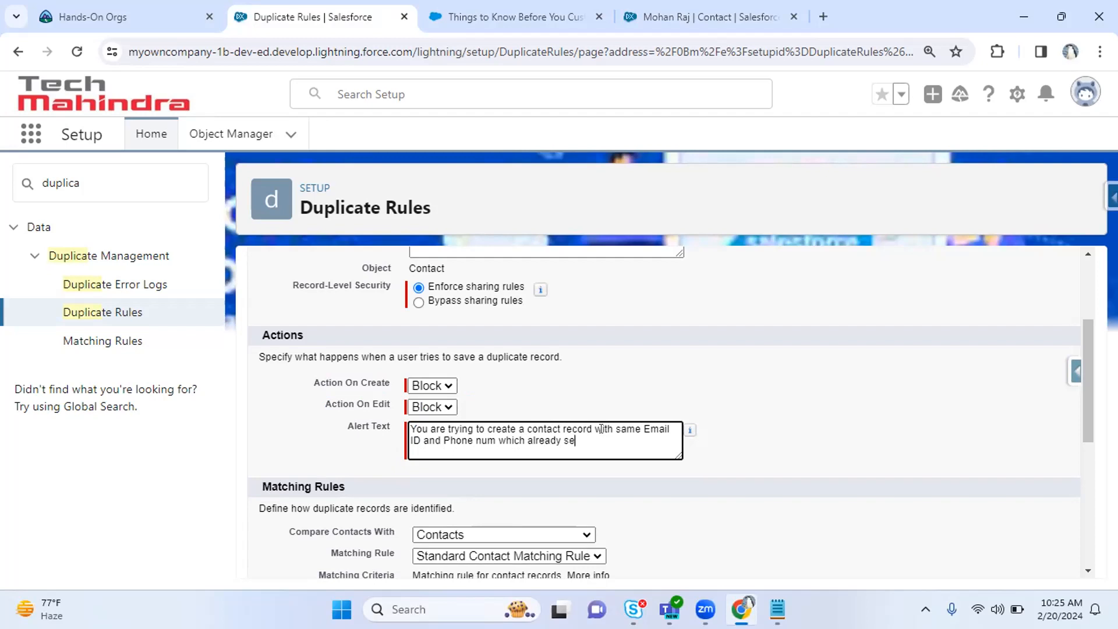
pyautogui.write('sts in system')
pyautogui.moveTo(1088, 401); pyautogui.dragTo(1090, 410)
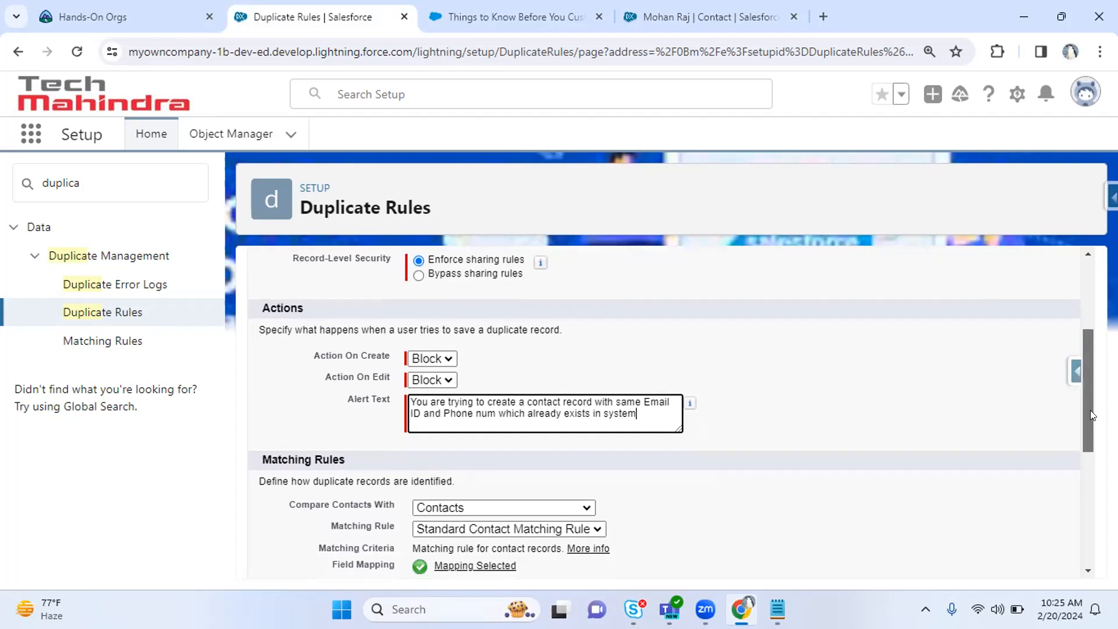
pyautogui.click(1090, 410)
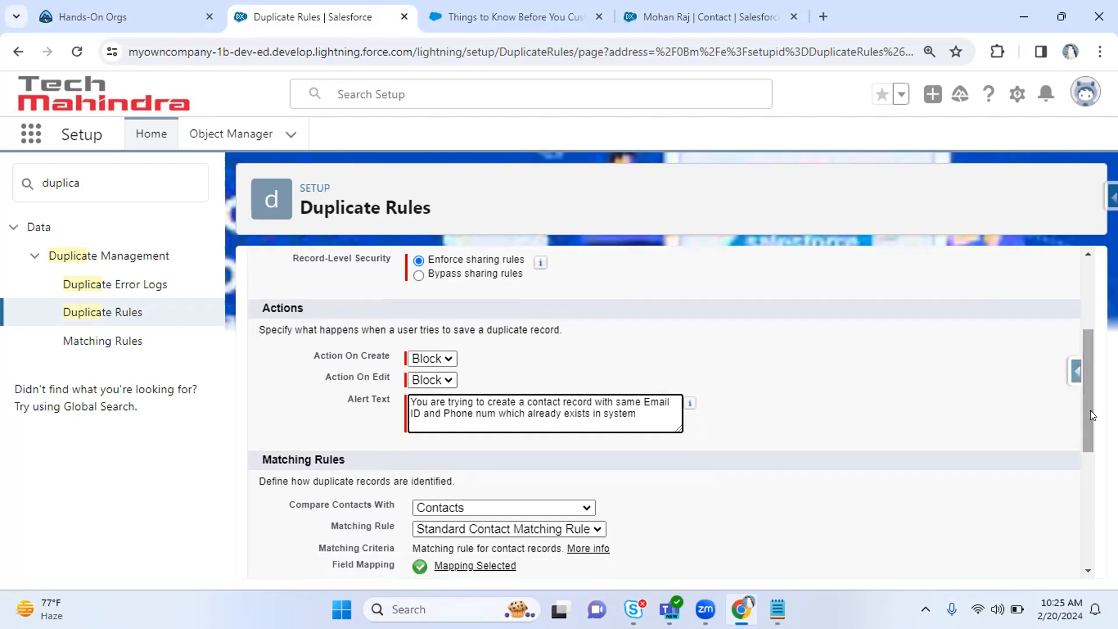
pyautogui.moveTo(1090, 410); pyautogui.dragTo(1089, 454)
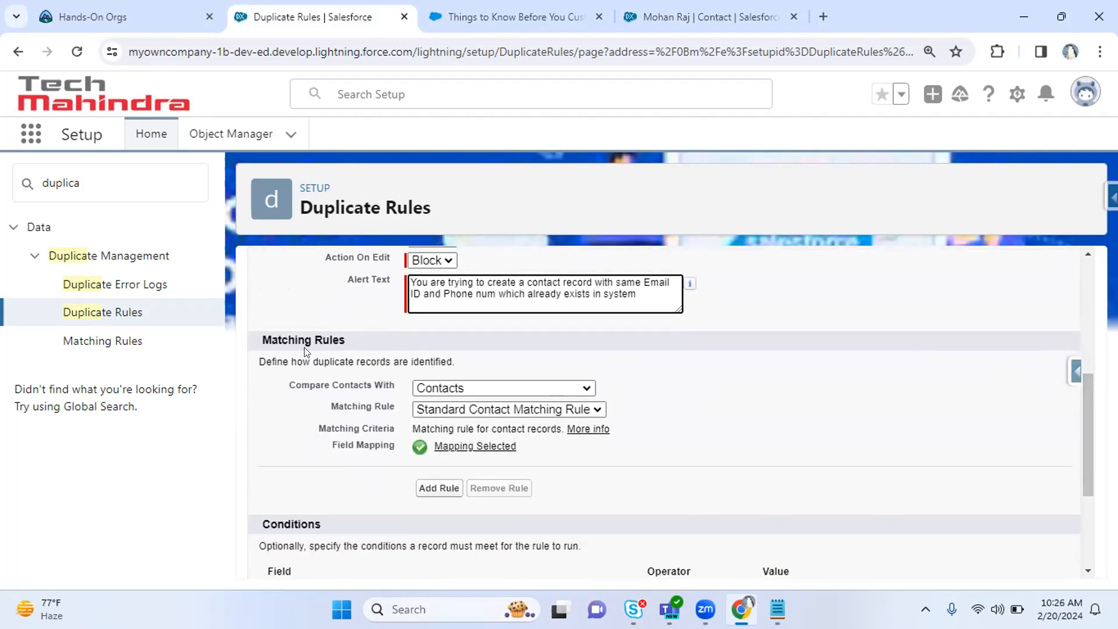
# Keep Contacts as the compared object and select the IfSameEmailInPhoneNum matching rule.
pyautogui.moveTo(268, 336); pyautogui.dragTo(340, 337)
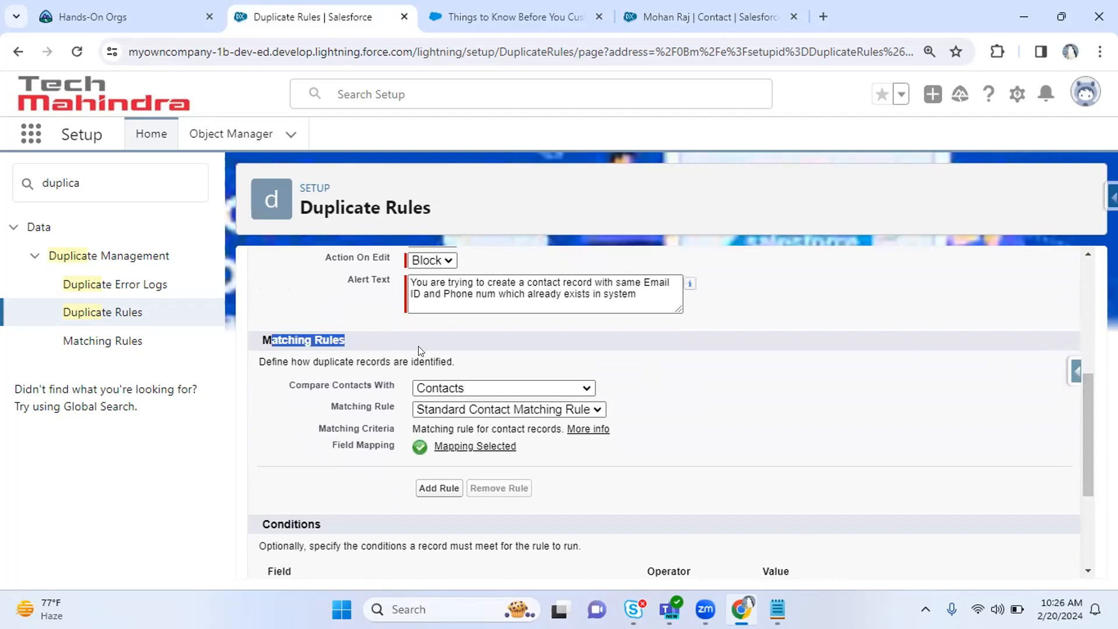
pyautogui.moveTo(310, 385); pyautogui.dragTo(485, 384)
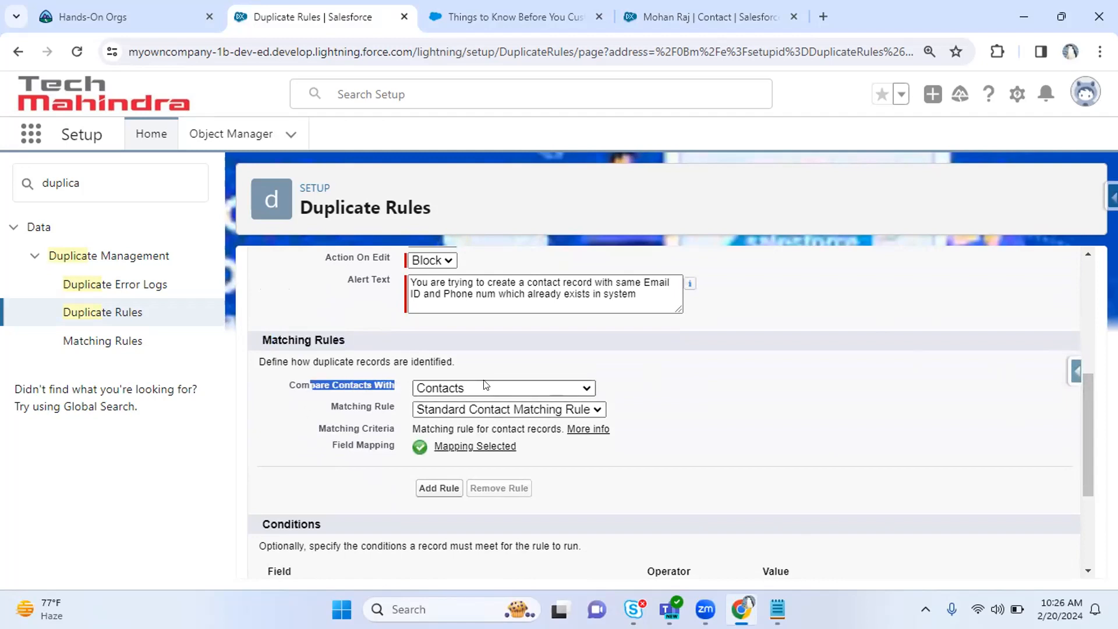
pyautogui.click(478, 384)
pyautogui.click(477, 385)
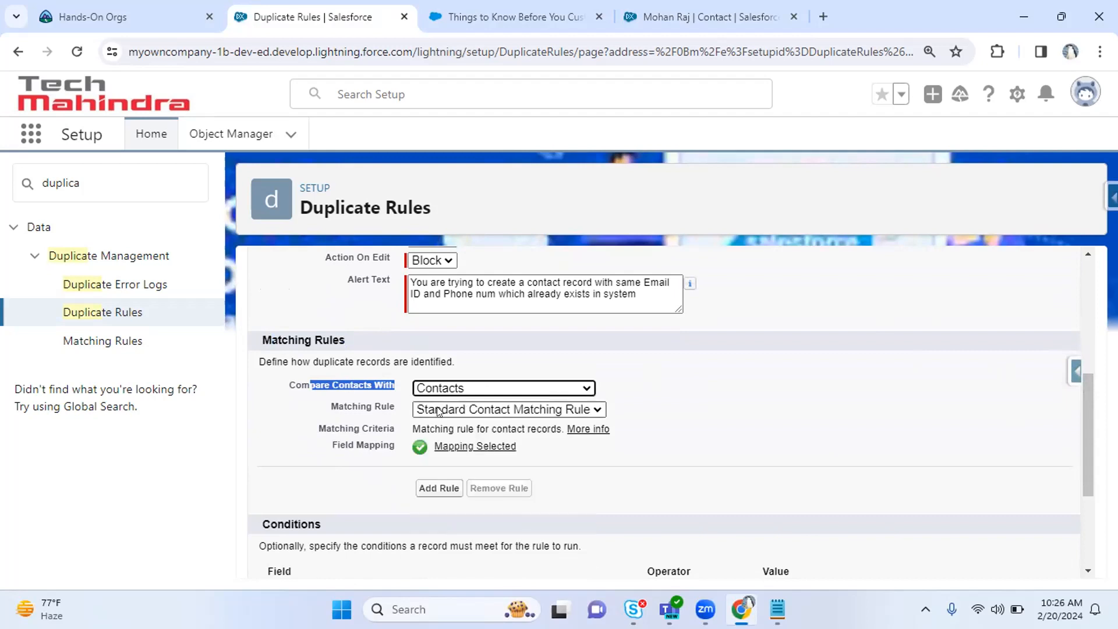
pyautogui.click(439, 410)
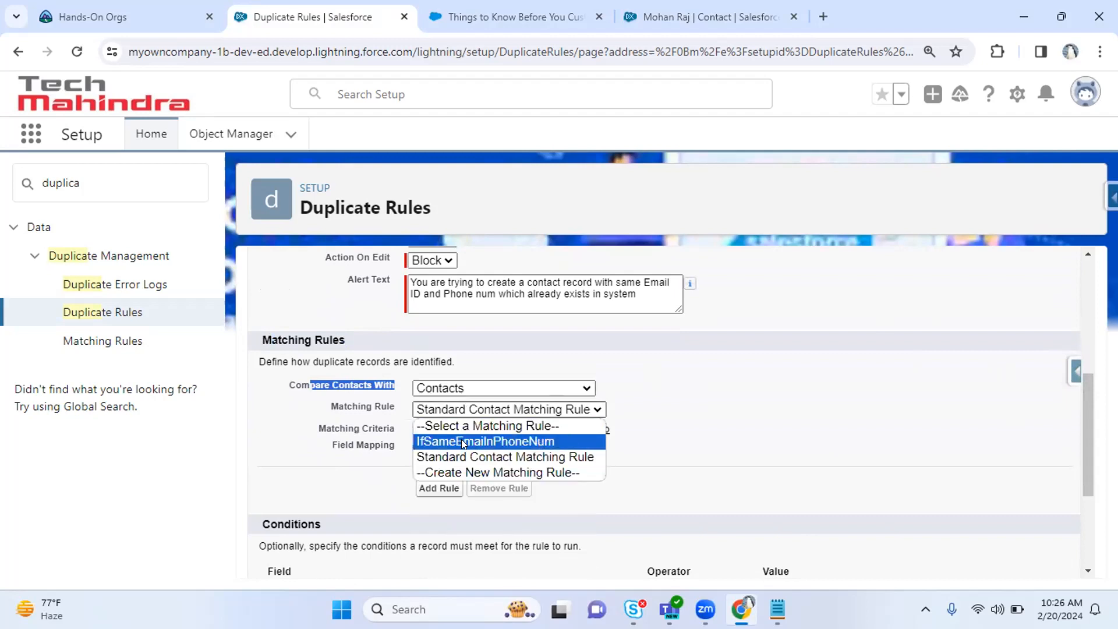
pyautogui.click(525, 442)
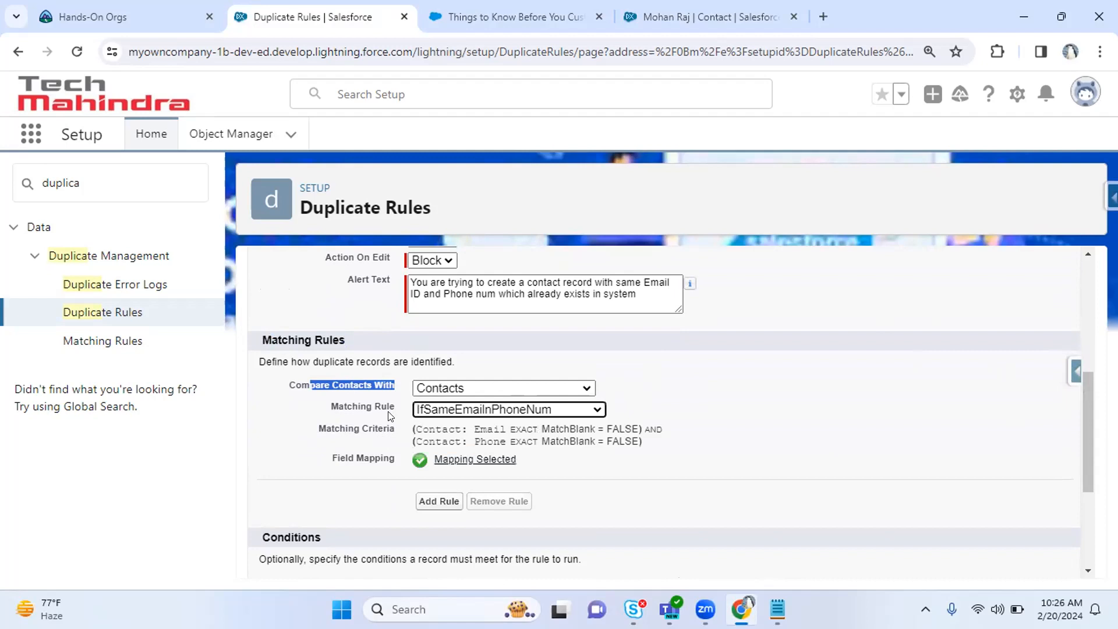
# Review the rule's matching criteria: exact Email and exact Phone matches.
pyautogui.moveTo(422, 429); pyautogui.dragTo(466, 426)
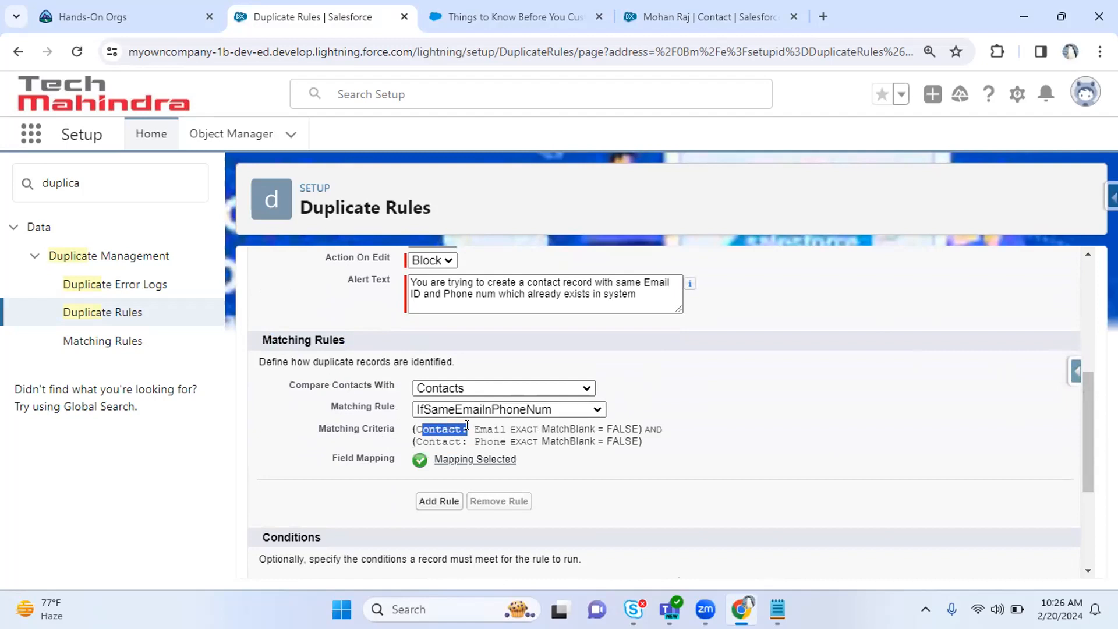
pyautogui.click(539, 429)
pyautogui.moveTo(639, 426); pyautogui.dragTo(629, 423)
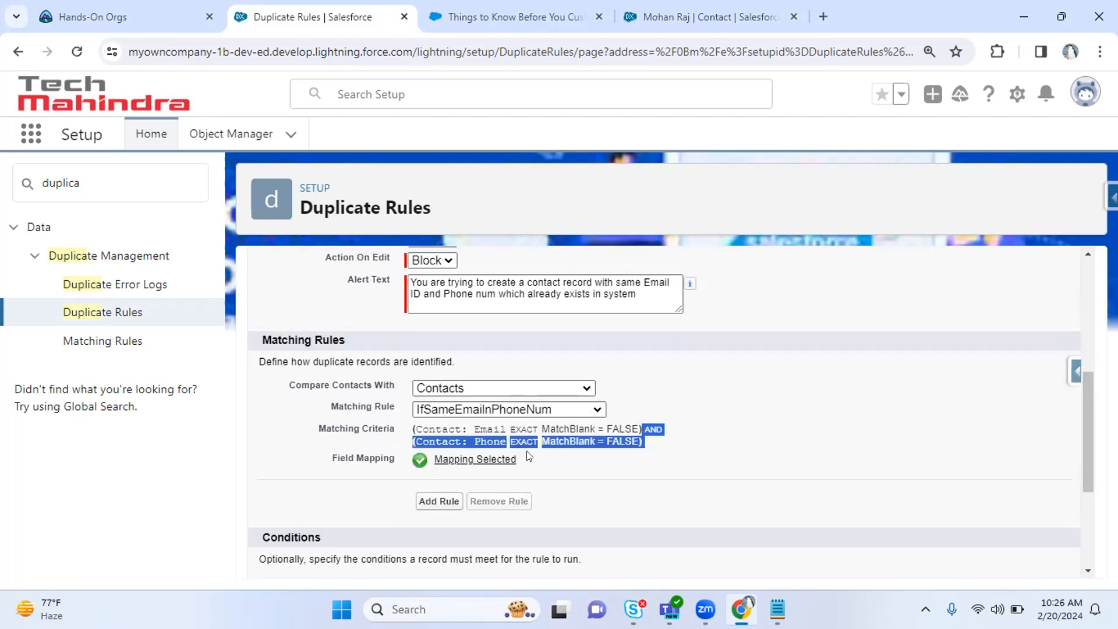
pyautogui.click(484, 429)
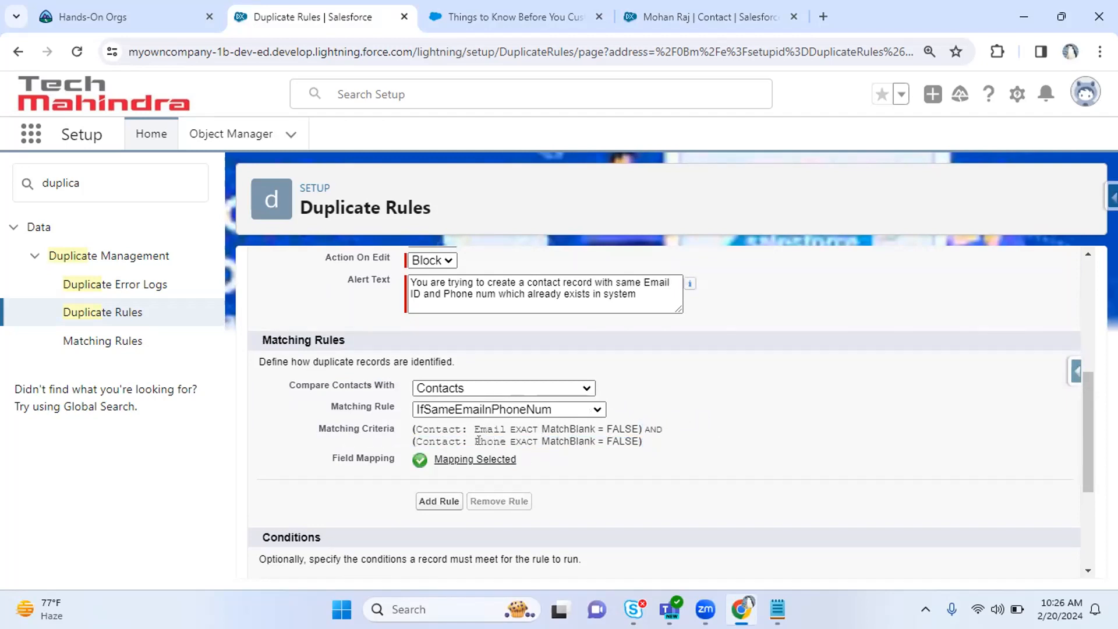
pyautogui.moveTo(481, 441); pyautogui.dragTo(631, 427)
pyautogui.click(608, 463)
pyautogui.click(771, 453)
# Add a second, empty matching rule block, leaving its object unset.
pyautogui.click(454, 503)
pyautogui.click(453, 503)
pyautogui.click(788, 454)
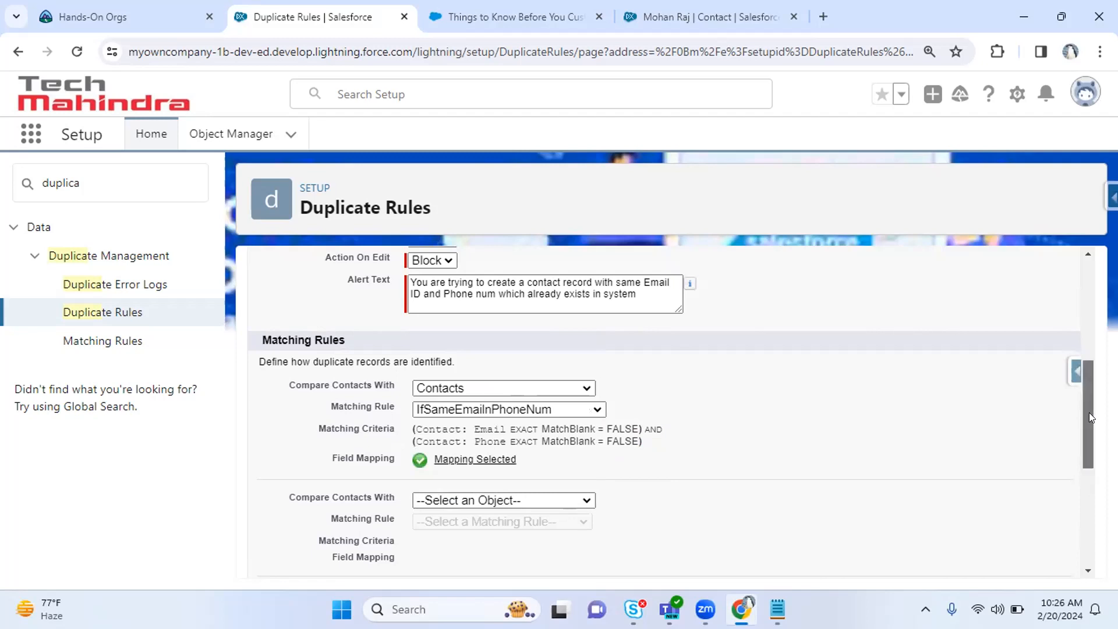
pyautogui.moveTo(1089, 412); pyautogui.dragTo(1080, 478)
# Remove the empty second matching rule block.
pyautogui.click(506, 366)
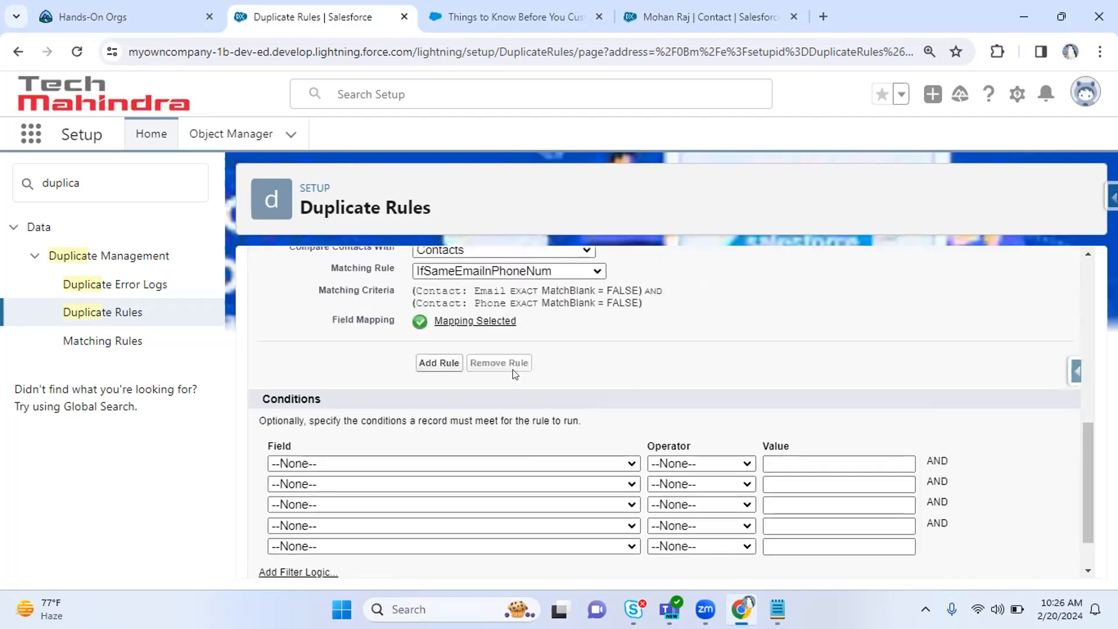
pyautogui.moveTo(1091, 478); pyautogui.dragTo(1091, 510)
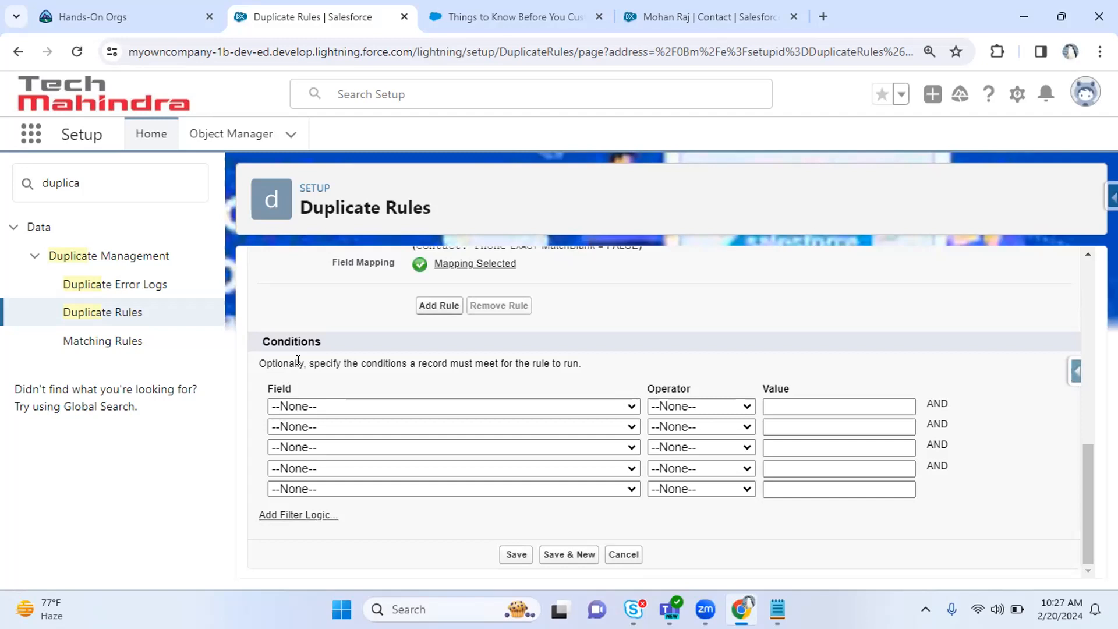
pyautogui.moveTo(1089, 504)
pyautogui.mouseDown()
pyautogui.moveTo(1078, 374)
pyautogui.moveTo(1090, 397)
pyautogui.moveTo(1091, 519)
pyautogui.mouseUp()
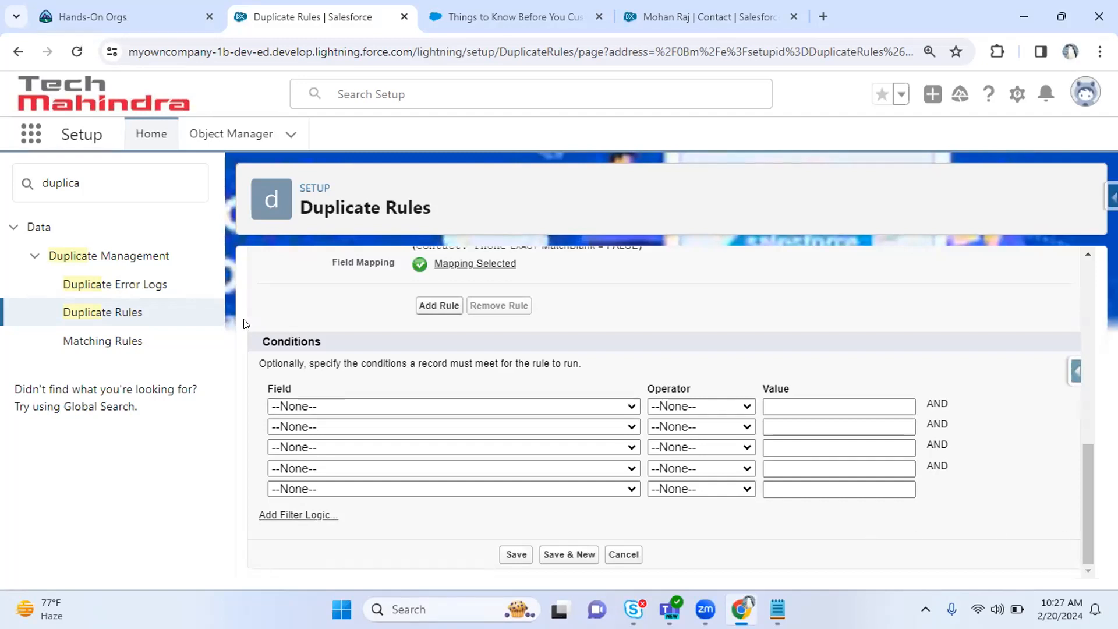
# Save the StopDuplicateContactsBasedonEmailInPhoneNum rule and review its create and edit operations.
pyautogui.moveTo(267, 341); pyautogui.dragTo(419, 351)
pyautogui.click(621, 373)
pyautogui.click(516, 555)
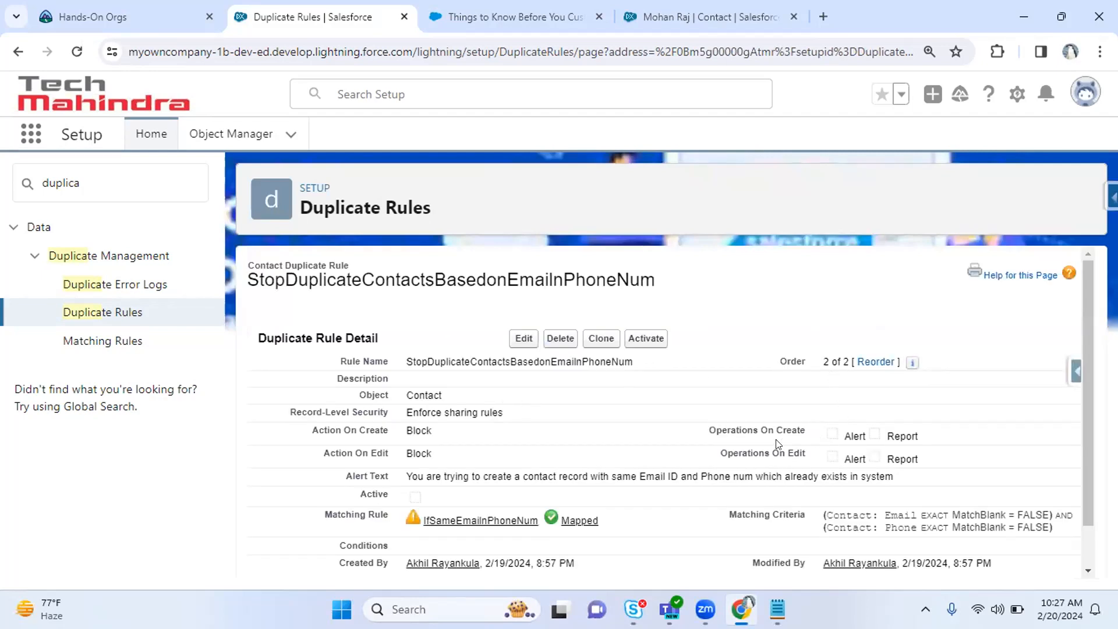
pyautogui.moveTo(434, 432); pyautogui.dragTo(406, 453)
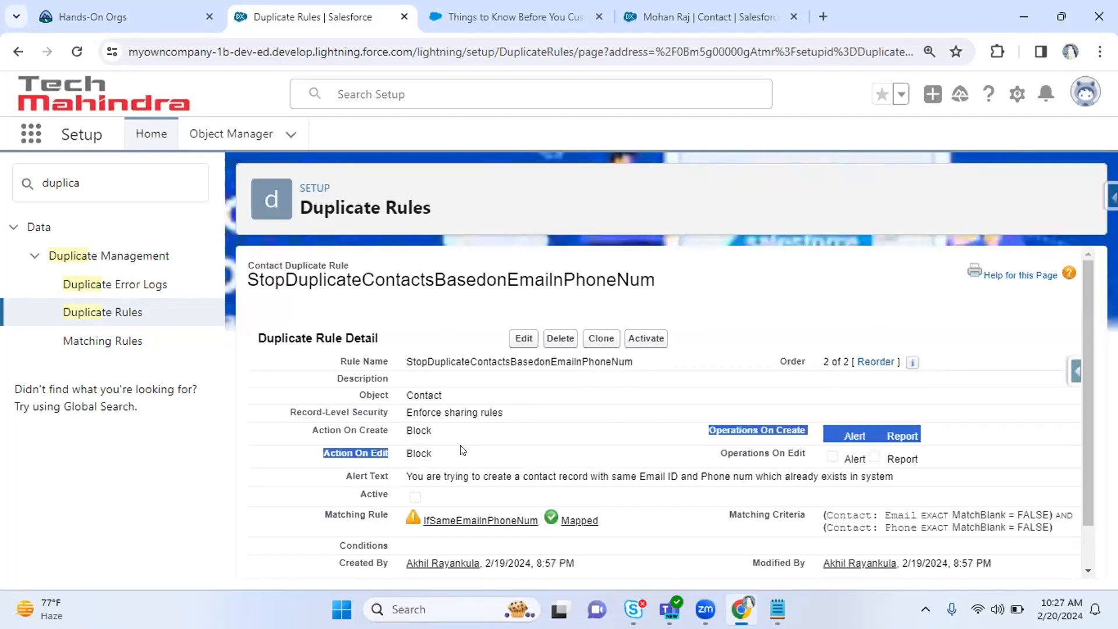
pyautogui.click(394, 495)
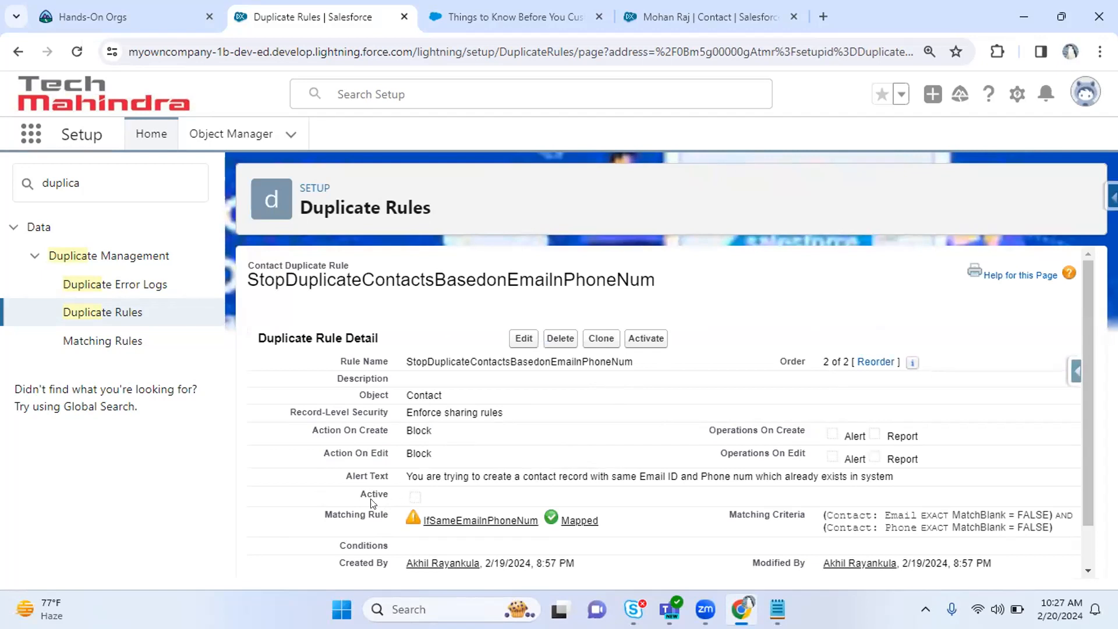
pyautogui.click(646, 340)
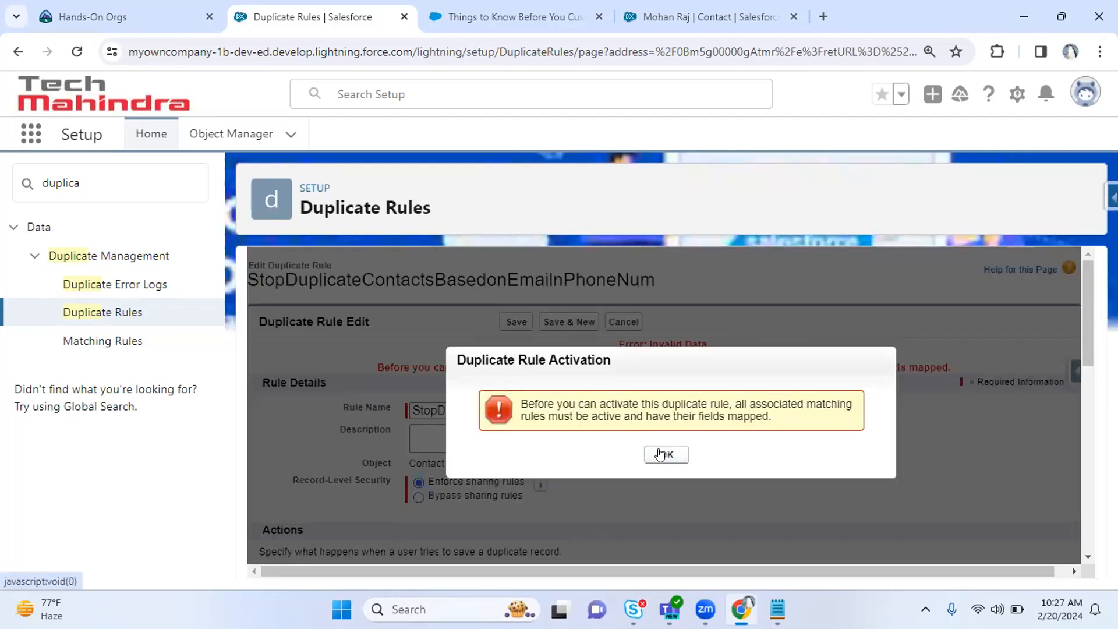
pyautogui.moveTo(554, 404); pyautogui.dragTo(662, 438)
pyautogui.click(665, 454)
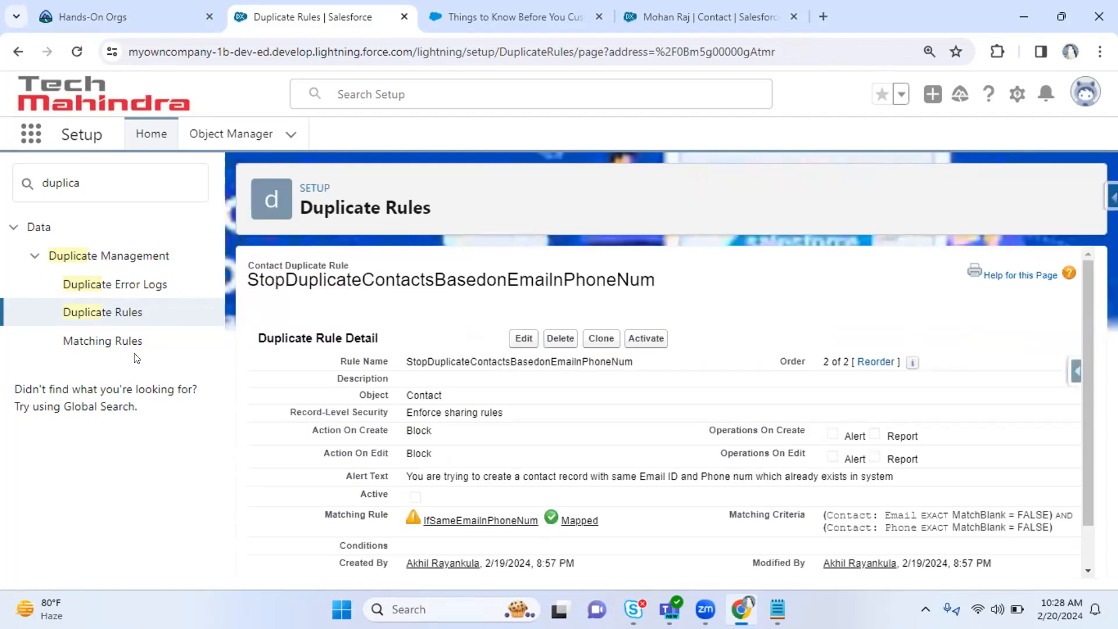
# Activate the inactive IfSameEmailInPhoneNum matching rule and acknowledge the activation message.
pyautogui.click(117, 346)
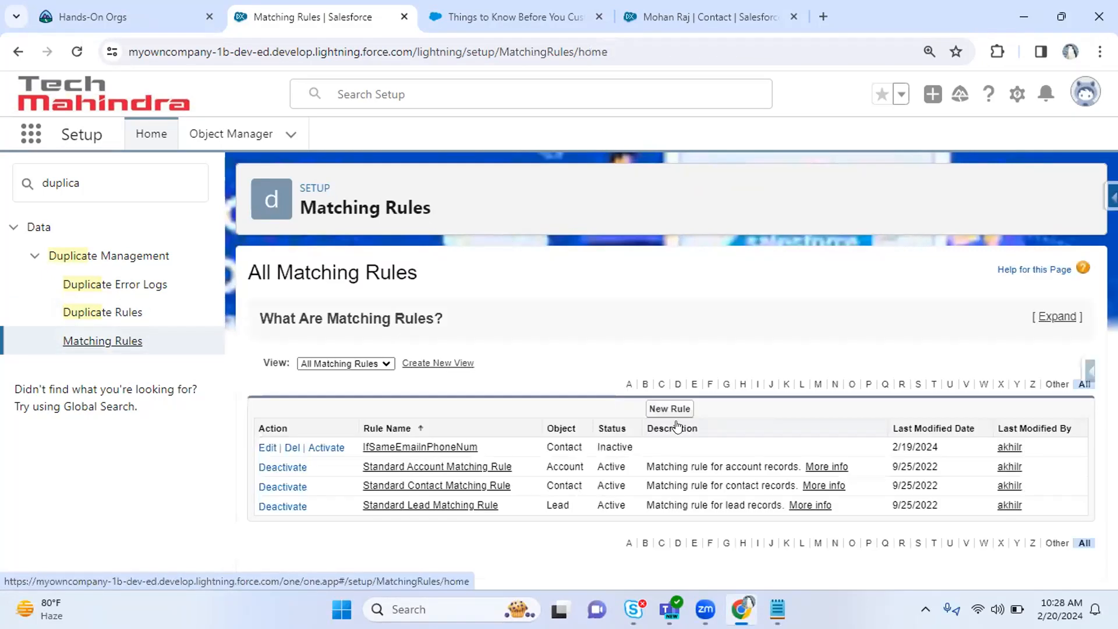
pyautogui.doubleClick(615, 447)
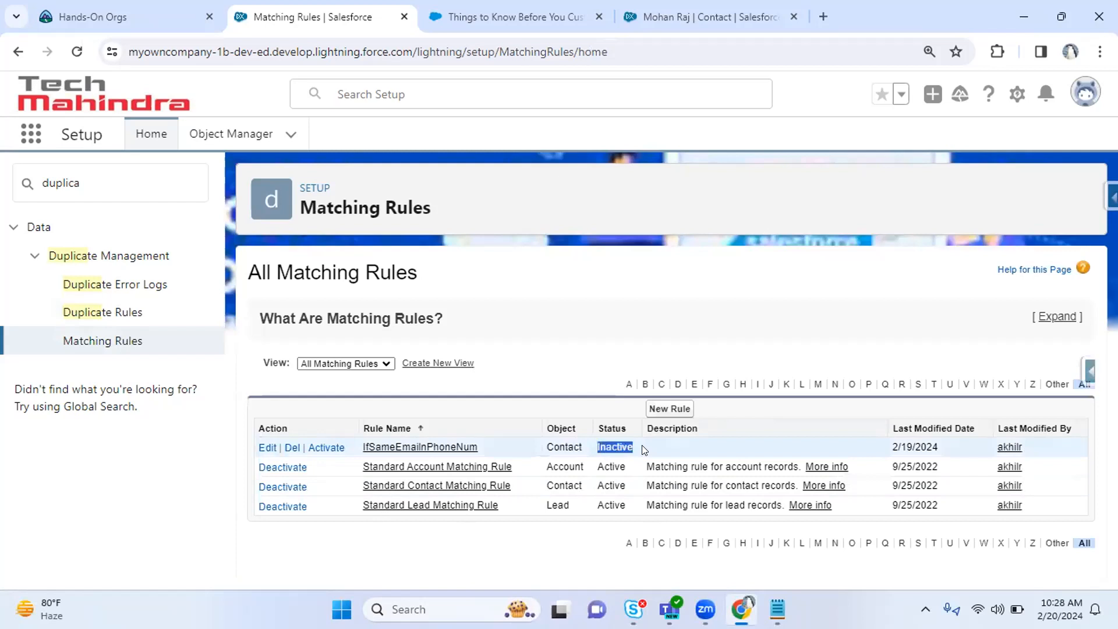
pyautogui.click(328, 448)
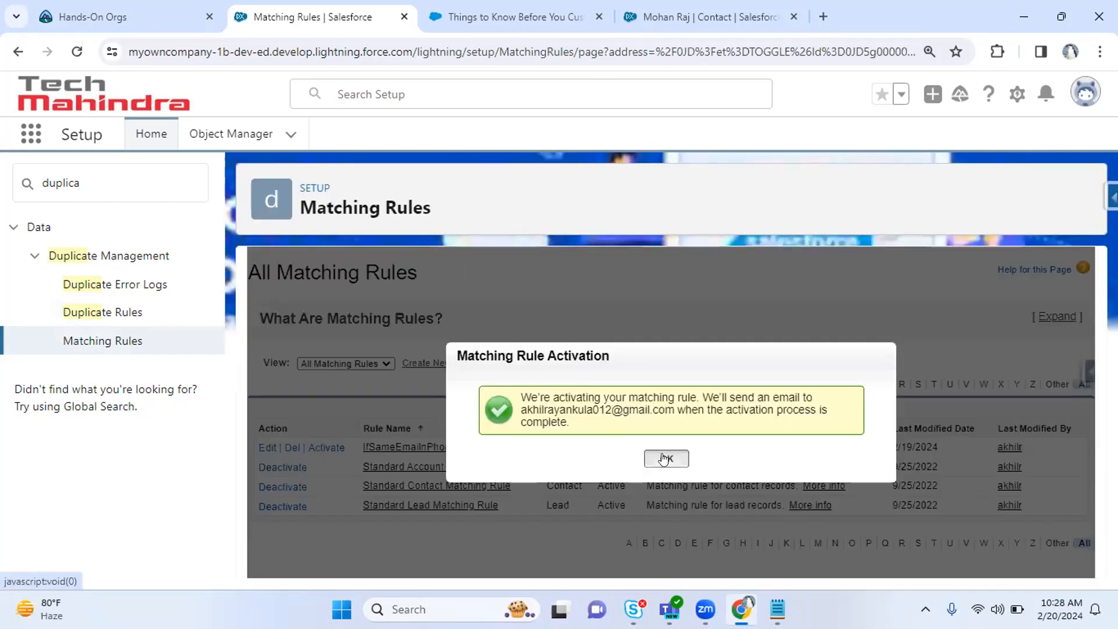
pyautogui.moveTo(720, 398); pyautogui.dragTo(773, 398)
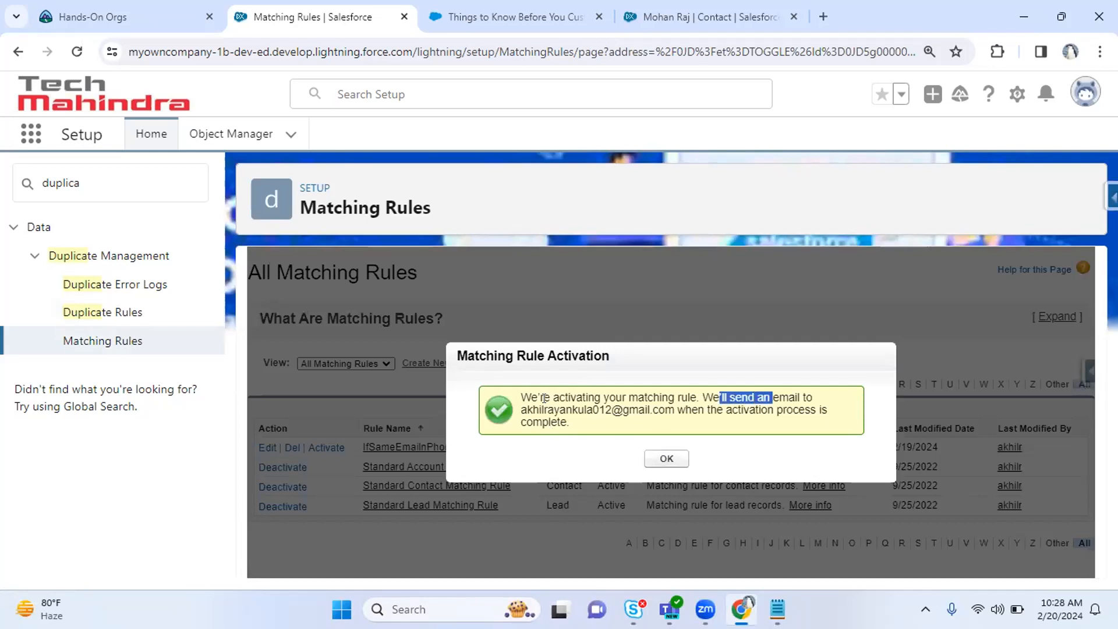
pyautogui.moveTo(516, 411); pyautogui.dragTo(673, 406)
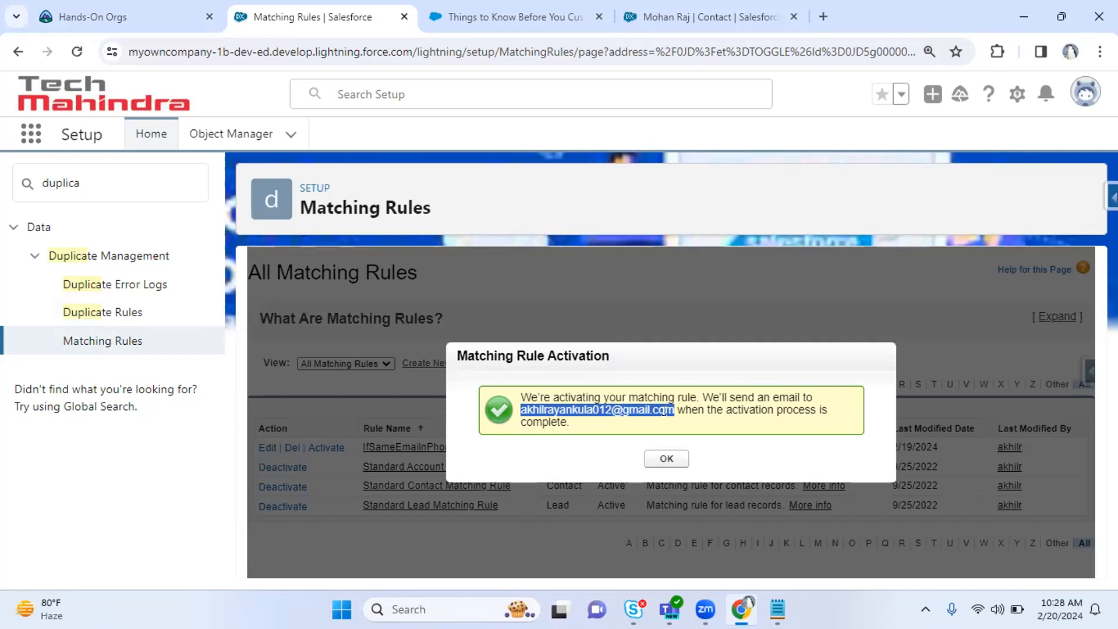
pyautogui.click(662, 457)
# Activate the StopDuplicateContactsBasedonEmailInPhoneNum duplicate rule, then return to the contact record.
pyautogui.click(126, 310)
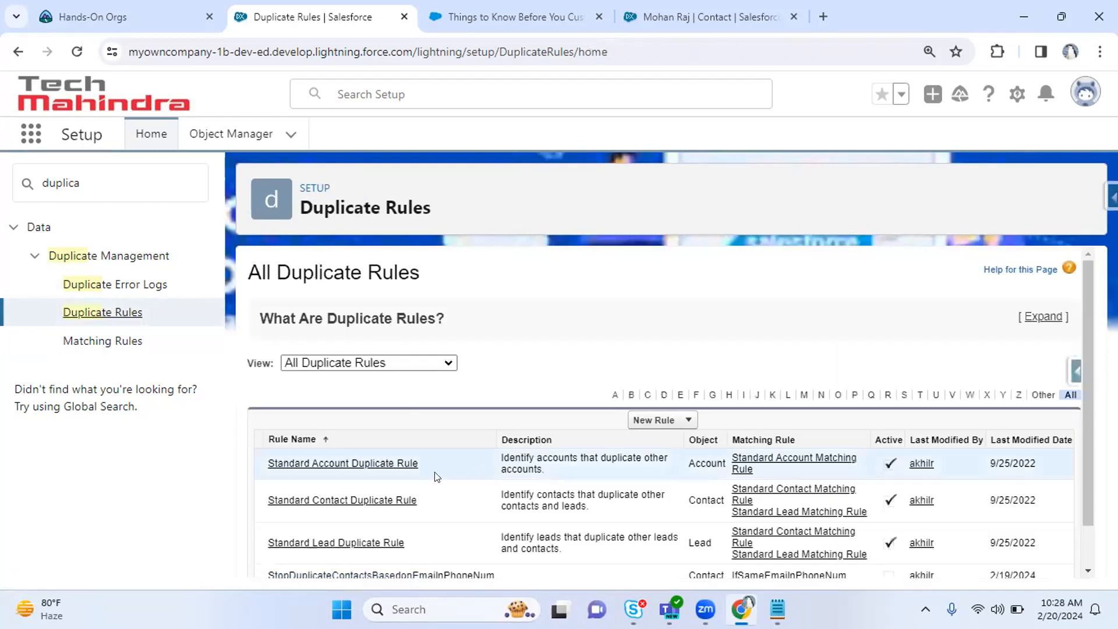
pyautogui.moveTo(1089, 394); pyautogui.dragTo(1088, 458)
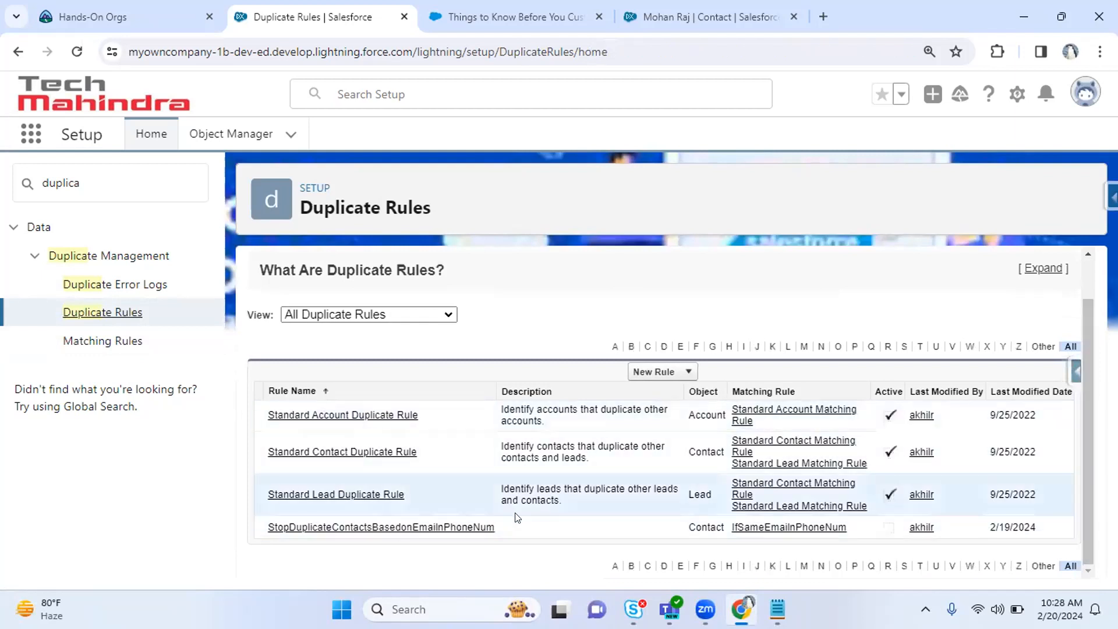
pyautogui.click(384, 527)
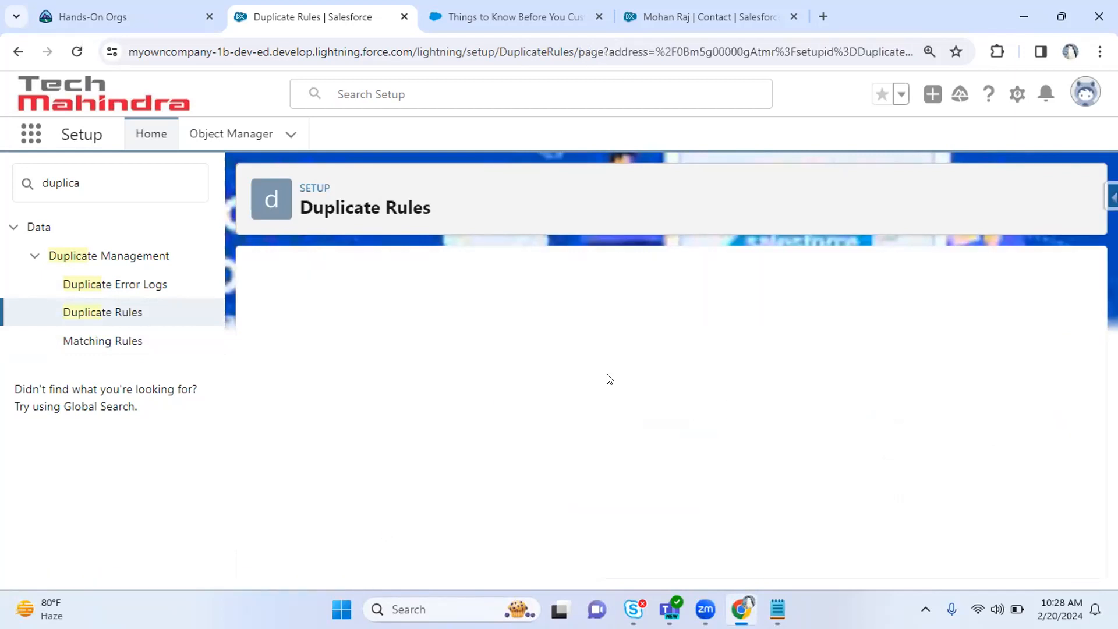
pyautogui.click(641, 336)
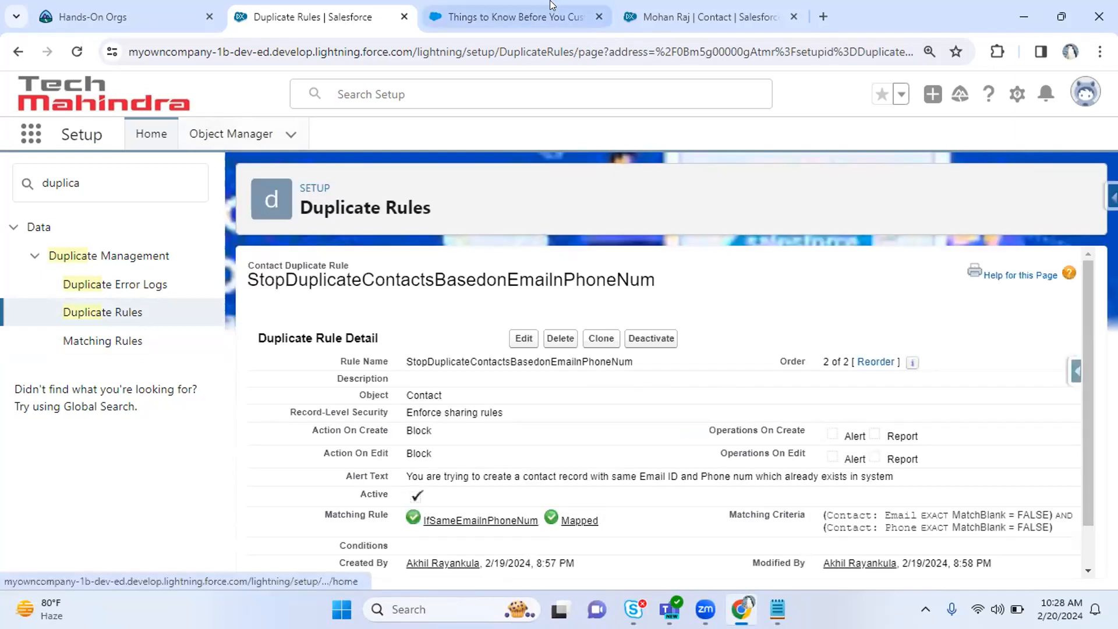
pyautogui.click(634, 6)
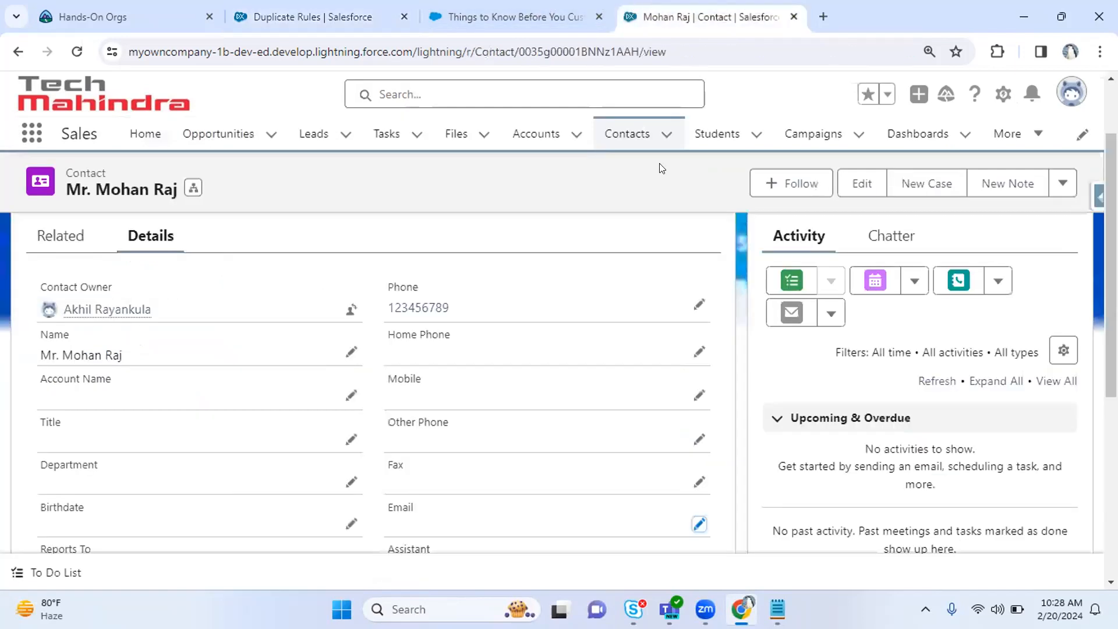
# Start a new contact with salutation Mr. and enter the contact's first and last name.
pyautogui.click(620, 135)
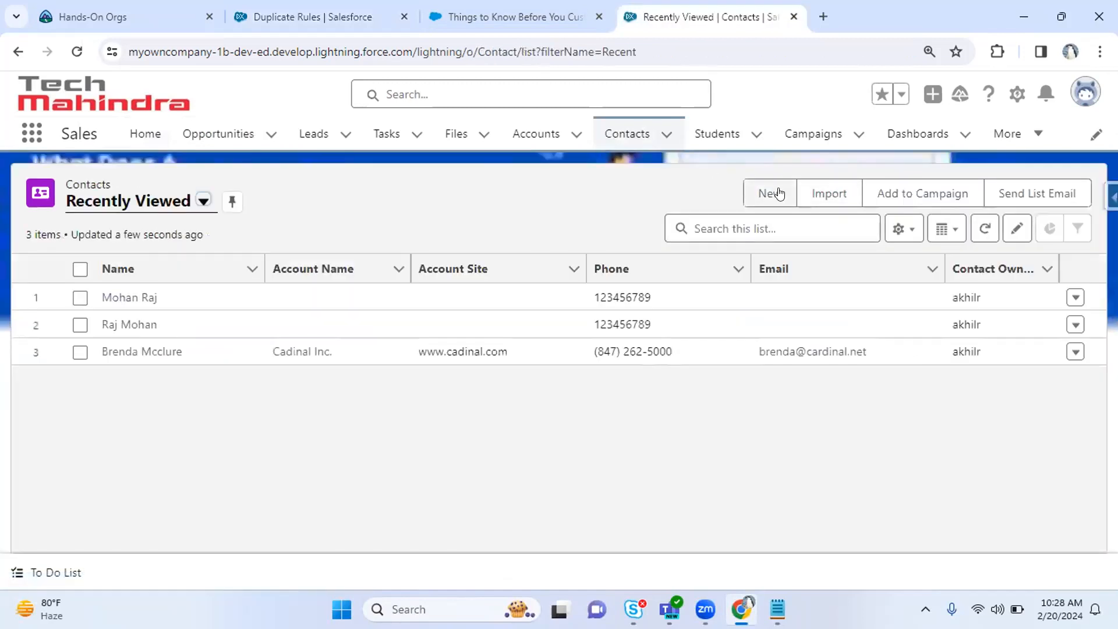
pyautogui.click(779, 194)
pyautogui.click(295, 348)
pyautogui.click(312, 418)
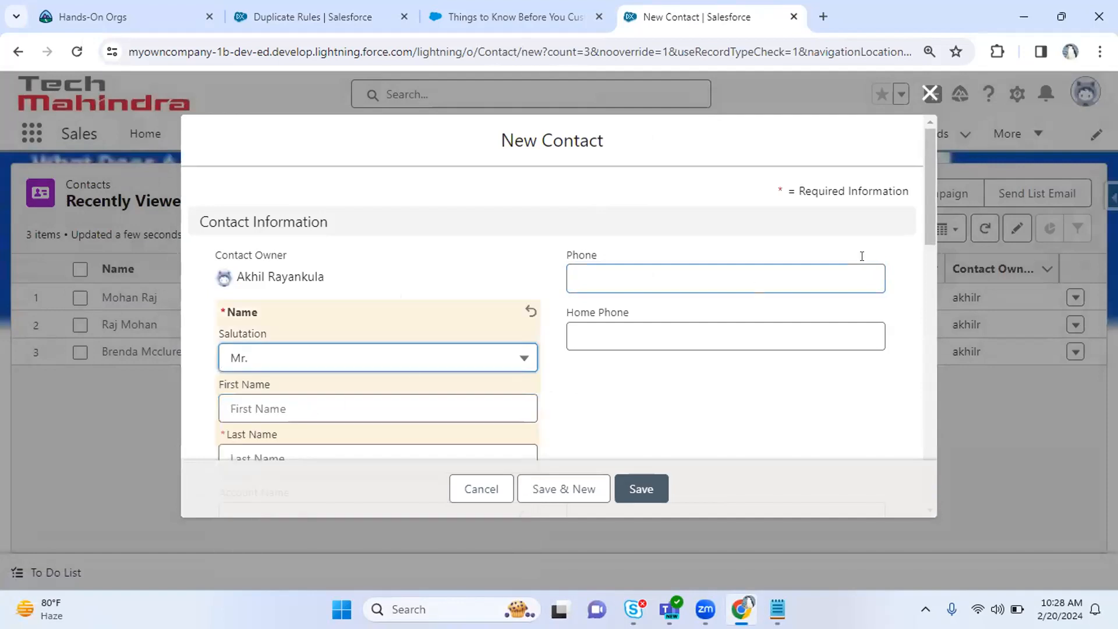
pyautogui.moveTo(933, 190); pyautogui.dragTo(934, 241)
pyautogui.click(275, 259)
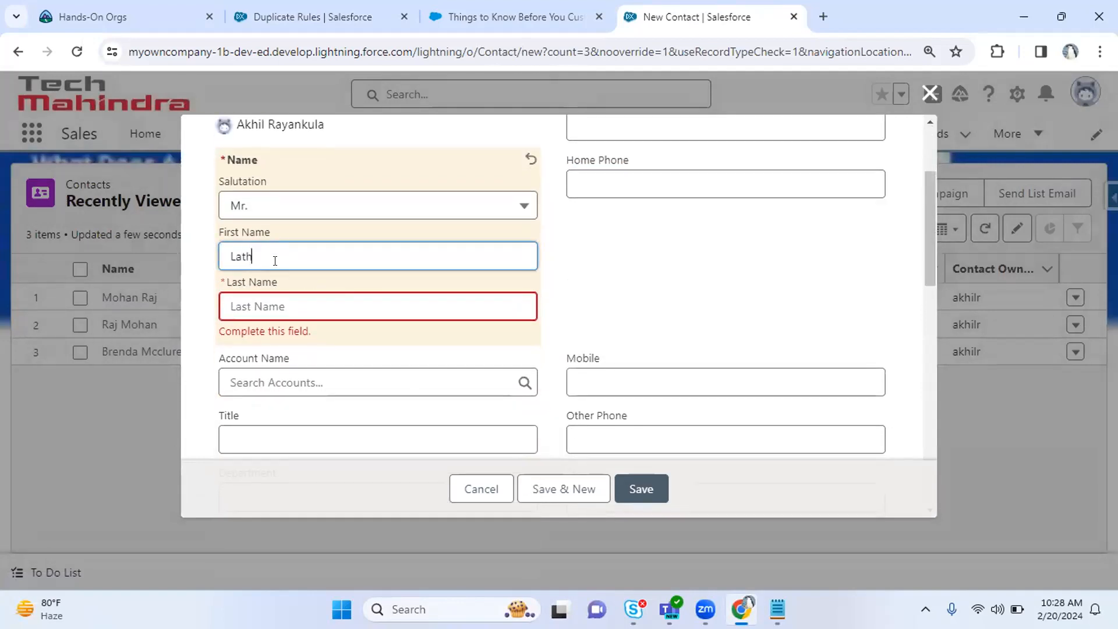
pyautogui.press('Tab')
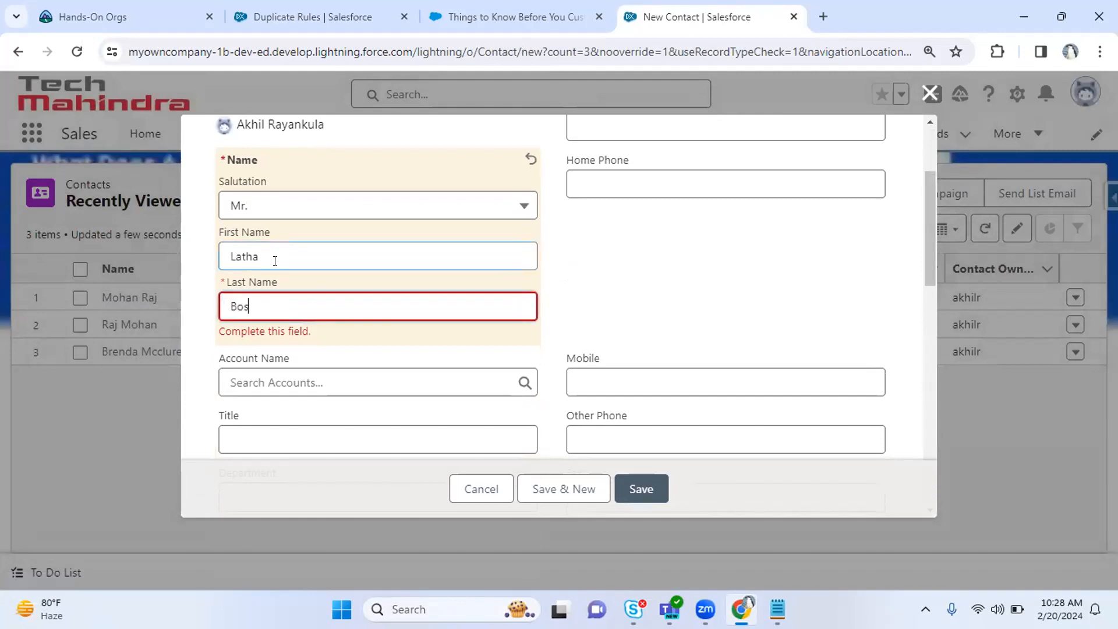
pyautogui.press('Tab')
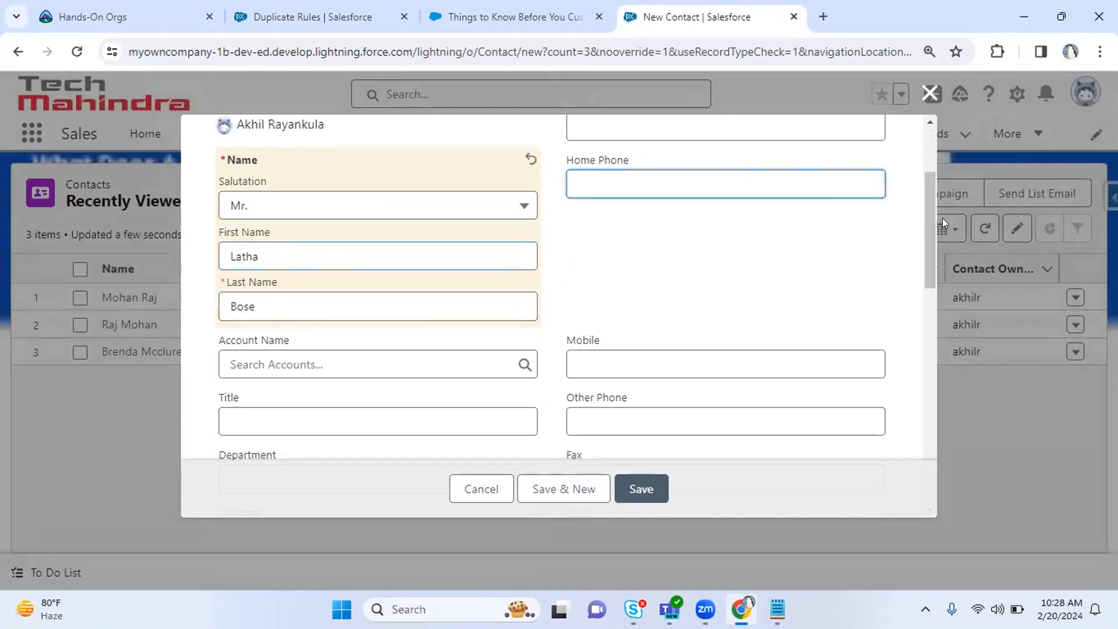
# Enter the contact's phone number and e-mail address, then Save & New.
pyautogui.moveTo(932, 225)
pyautogui.mouseDown()
pyautogui.moveTo(923, 184)
pyautogui.moveTo(921, 212)
pyautogui.mouseUp()
pyautogui.click(661, 182)
pyautogui.write('1234')
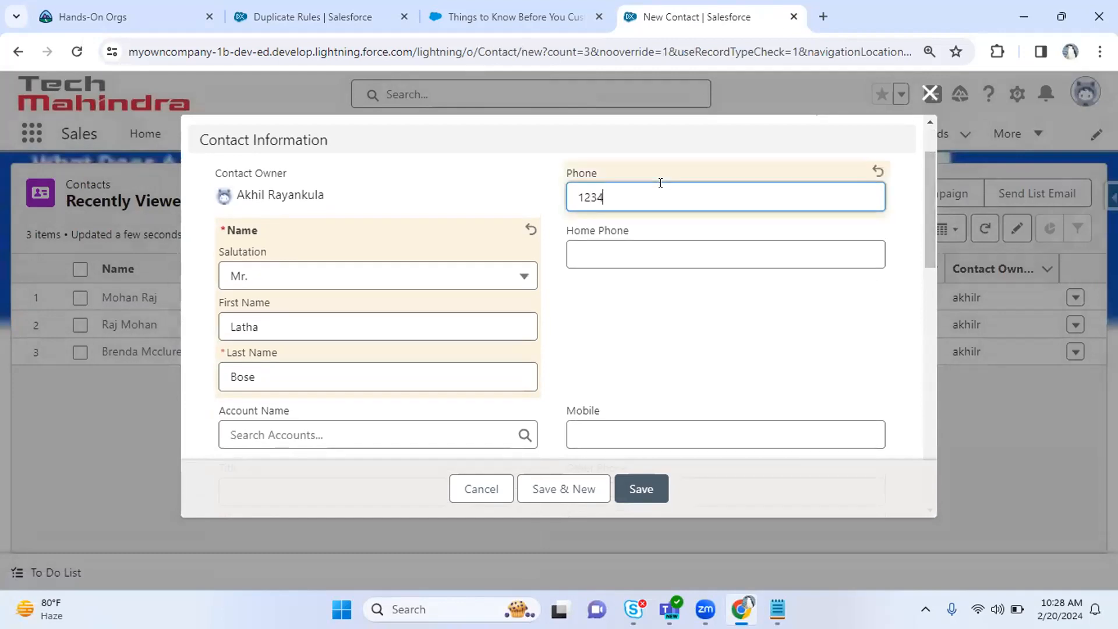
pyautogui.moveTo(931, 229); pyautogui.dragTo(921, 319)
pyautogui.scroll(-1, 804, 317)
pyautogui.click(662, 284)
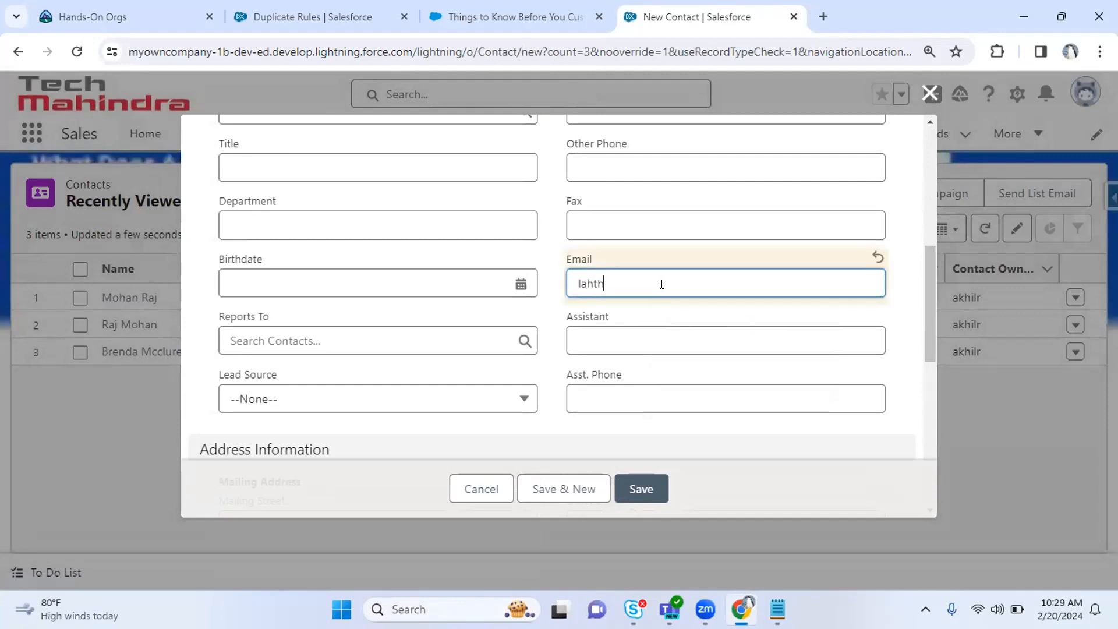
pyautogui.moveTo(730, 274); pyautogui.dragTo(423, 319)
pyautogui.hotkey('ctrl', 'c')
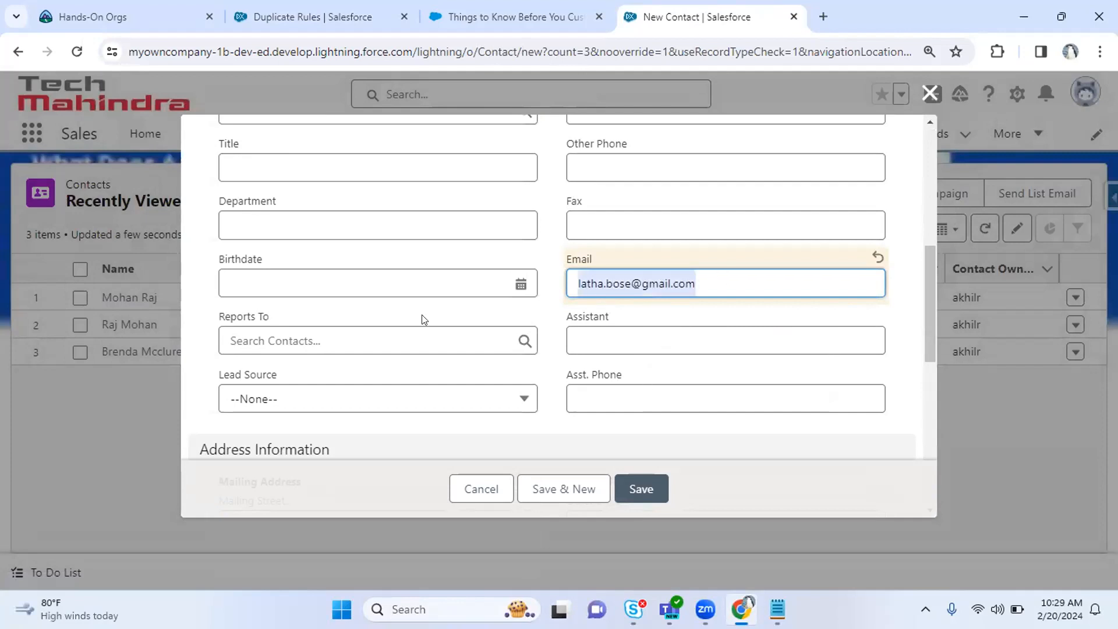
pyautogui.click(547, 489)
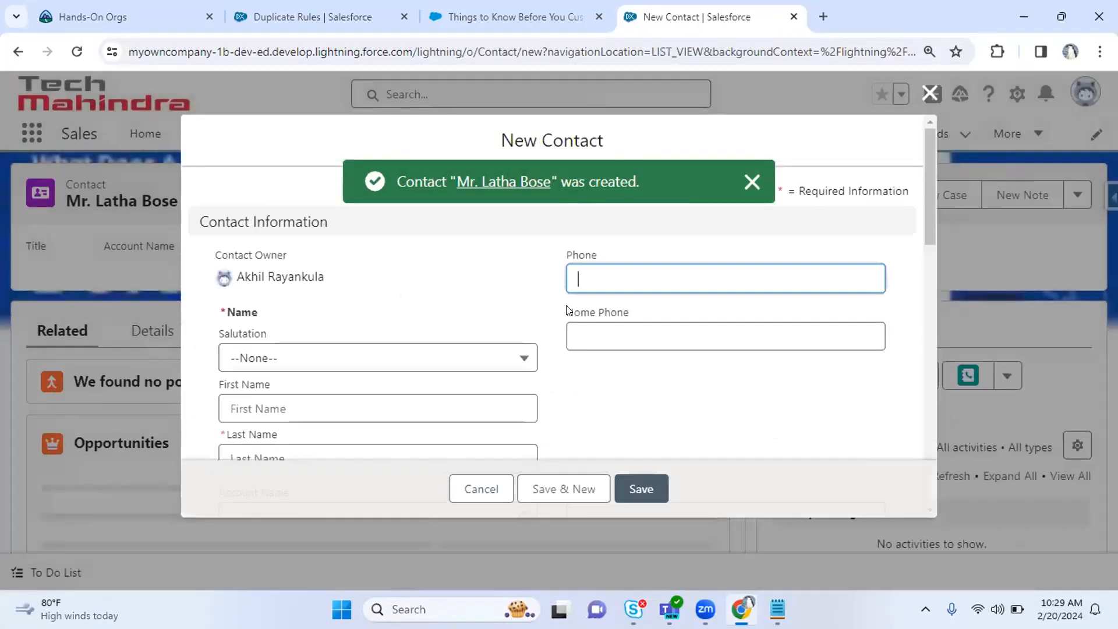
# Fill the new contact form with salutation Mr. and the same phone and e-mail.
pyautogui.click(365, 363)
pyautogui.click(338, 427)
pyautogui.write('1234')
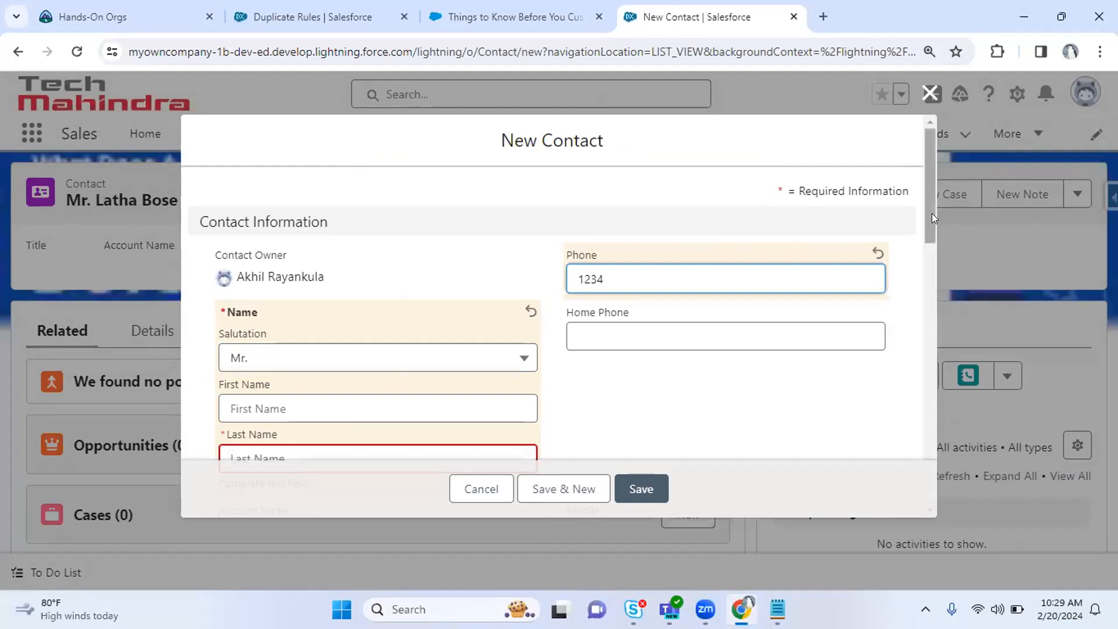
pyautogui.moveTo(932, 214); pyautogui.dragTo(944, 301)
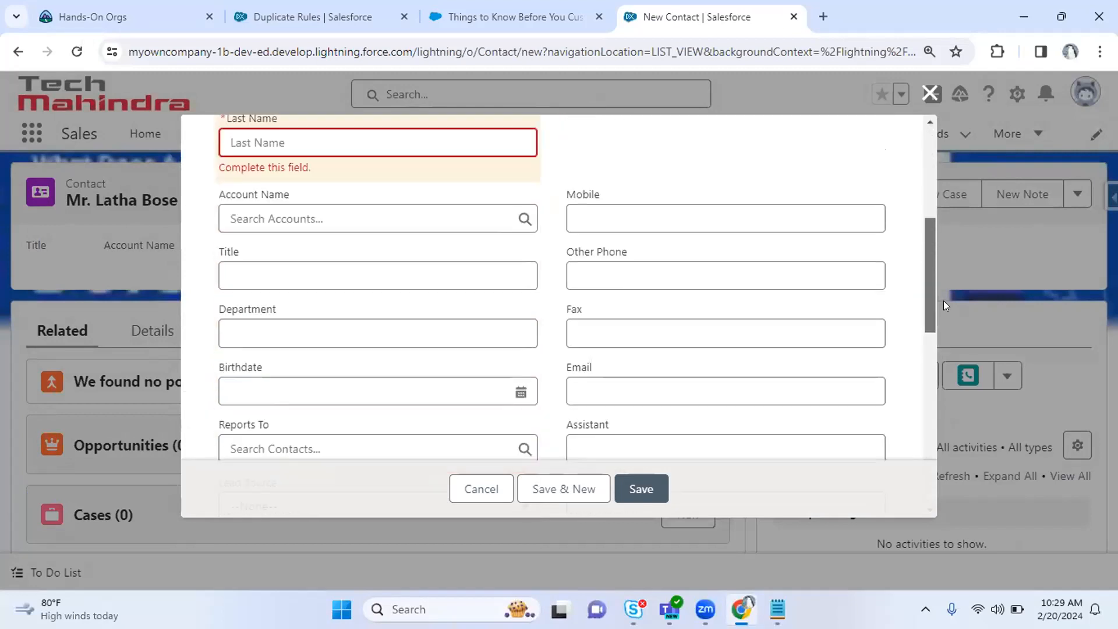
pyautogui.click(622, 393)
pyautogui.hotkey('ctrl', 'v')
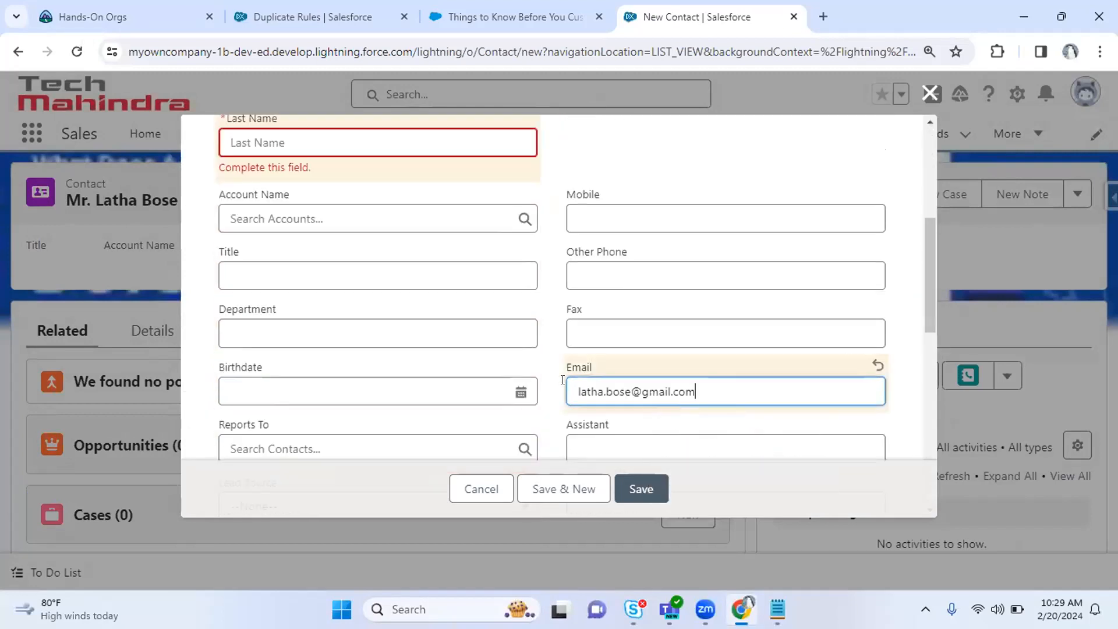
pyautogui.moveTo(928, 241); pyautogui.dragTo(924, 195)
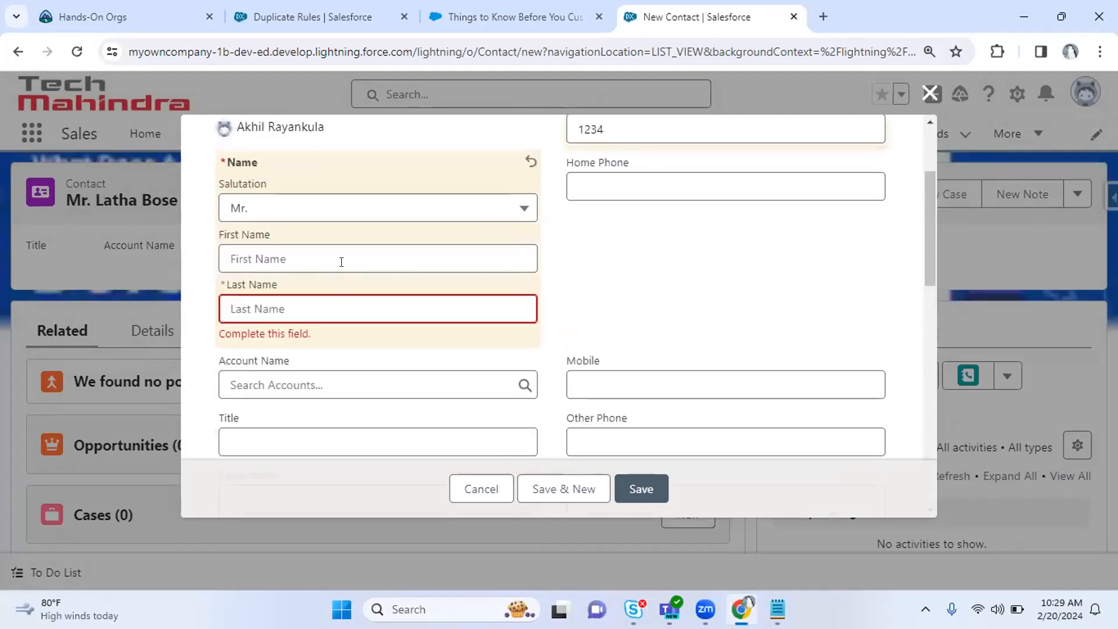
# Review the duplicate-record error and view the existing matching contact.
pyautogui.click(274, 259)
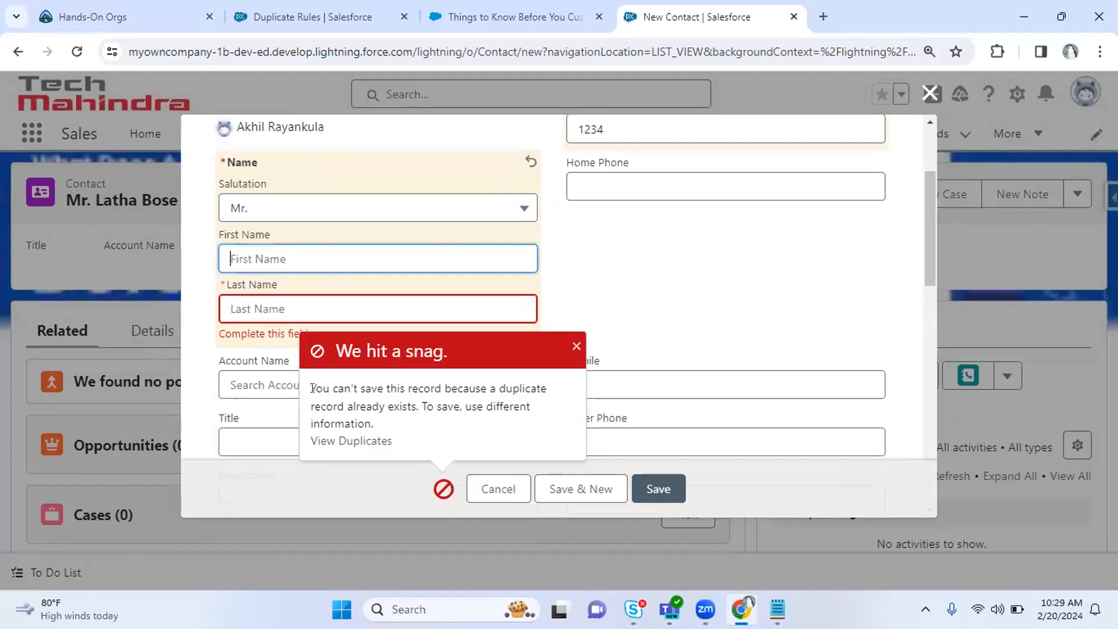
pyautogui.moveTo(312, 389); pyautogui.dragTo(412, 404)
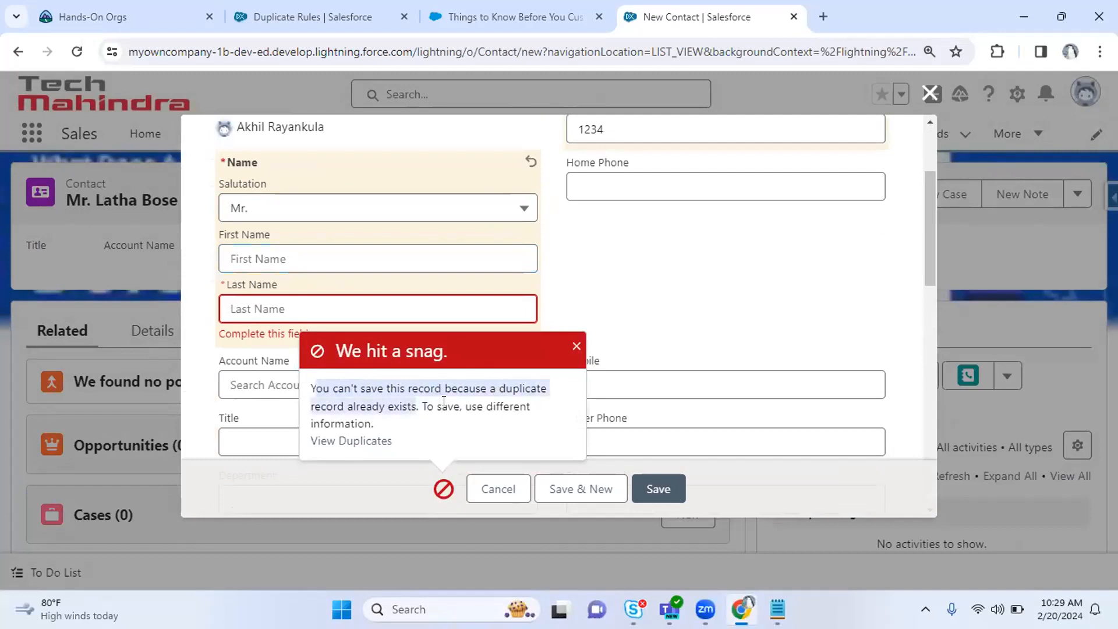
pyautogui.click(432, 400)
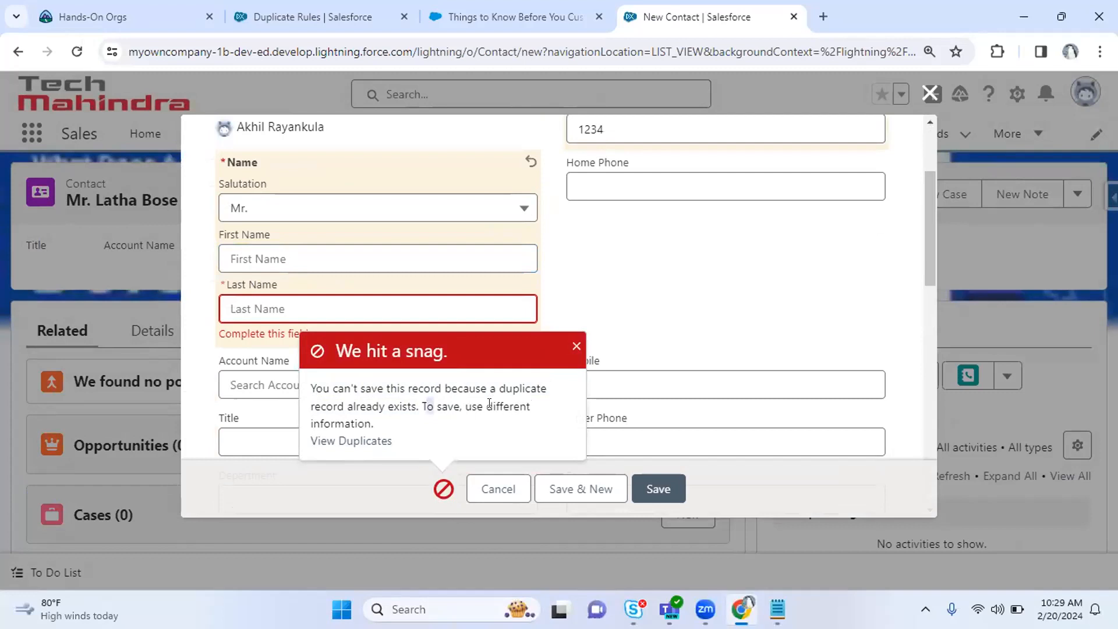
pyautogui.click(353, 443)
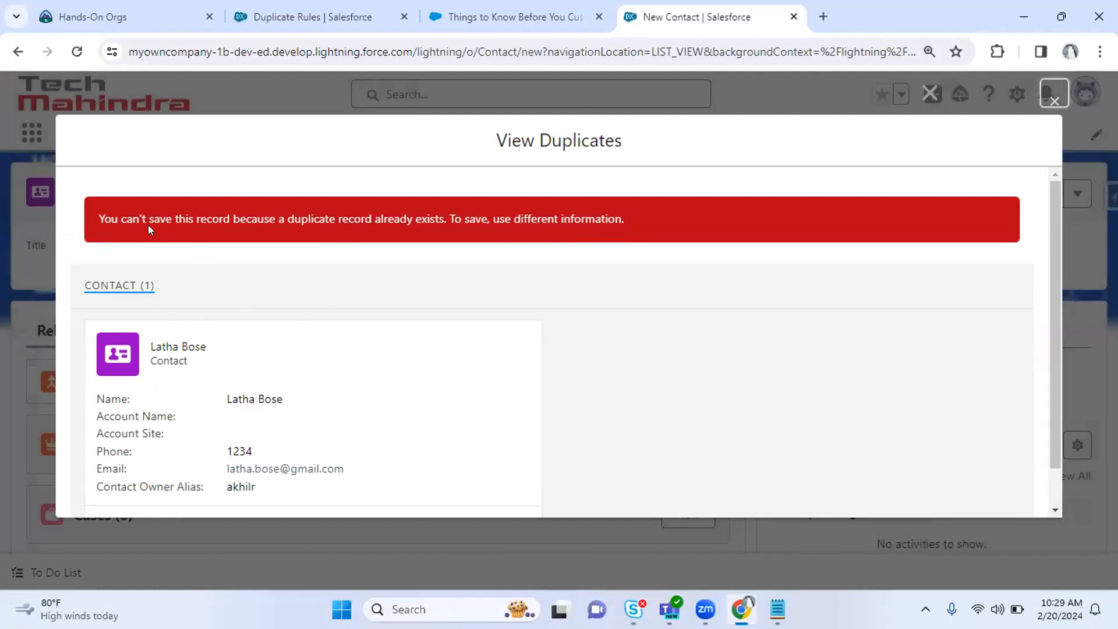
# Close the duplicates view and save the contact with first and last names swapped.
pyautogui.moveTo(100, 216); pyautogui.dragTo(626, 219)
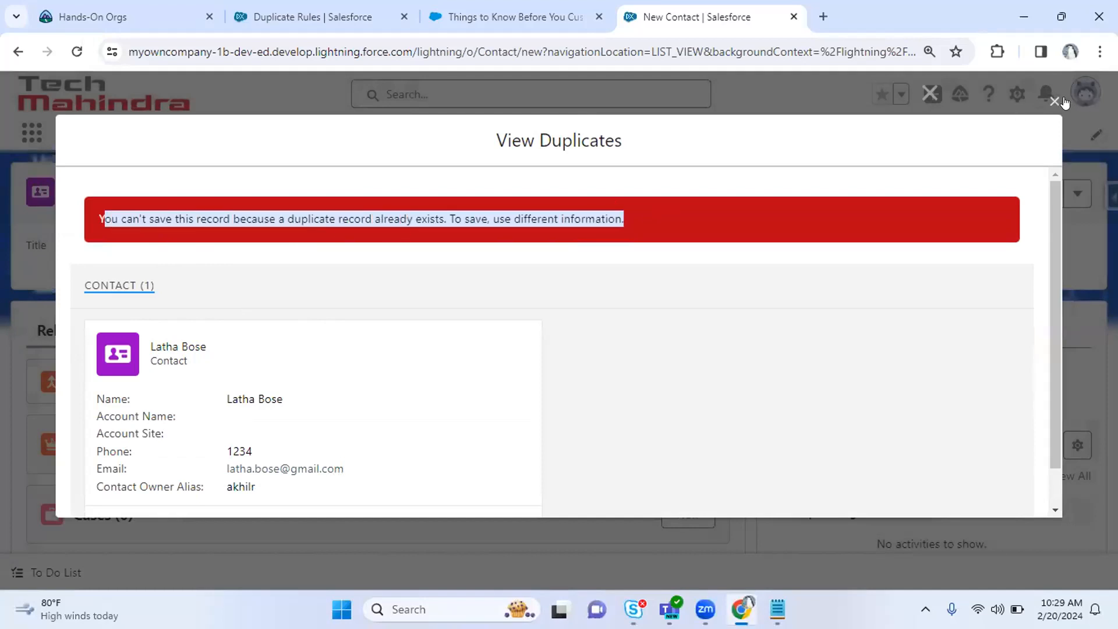
pyautogui.click(1061, 101)
pyautogui.click(310, 260)
pyautogui.press('Tab')
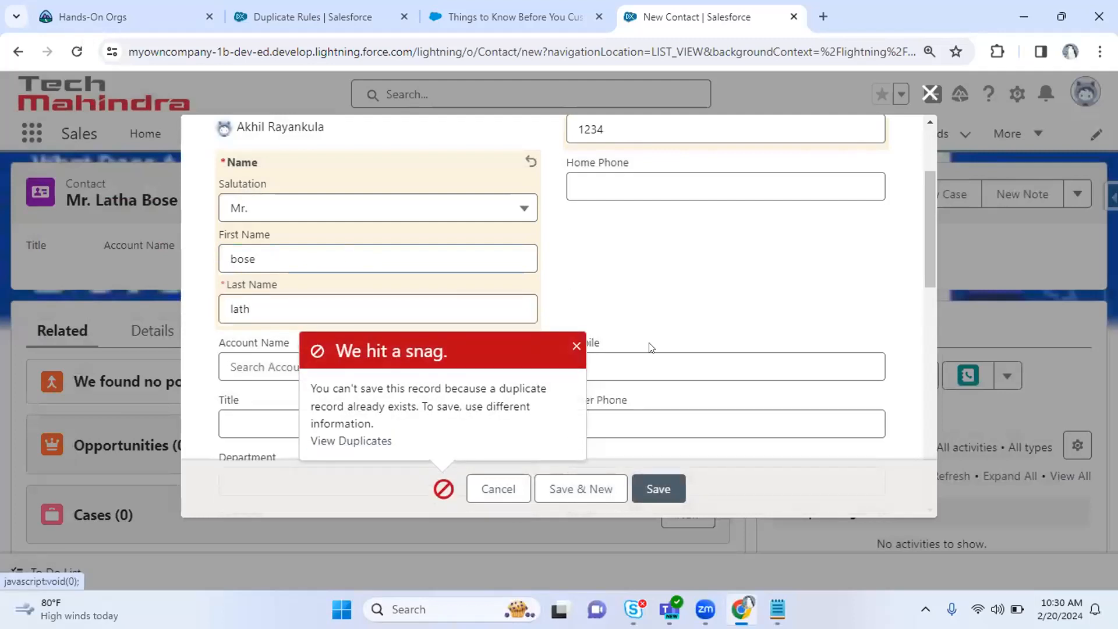
pyautogui.click(649, 487)
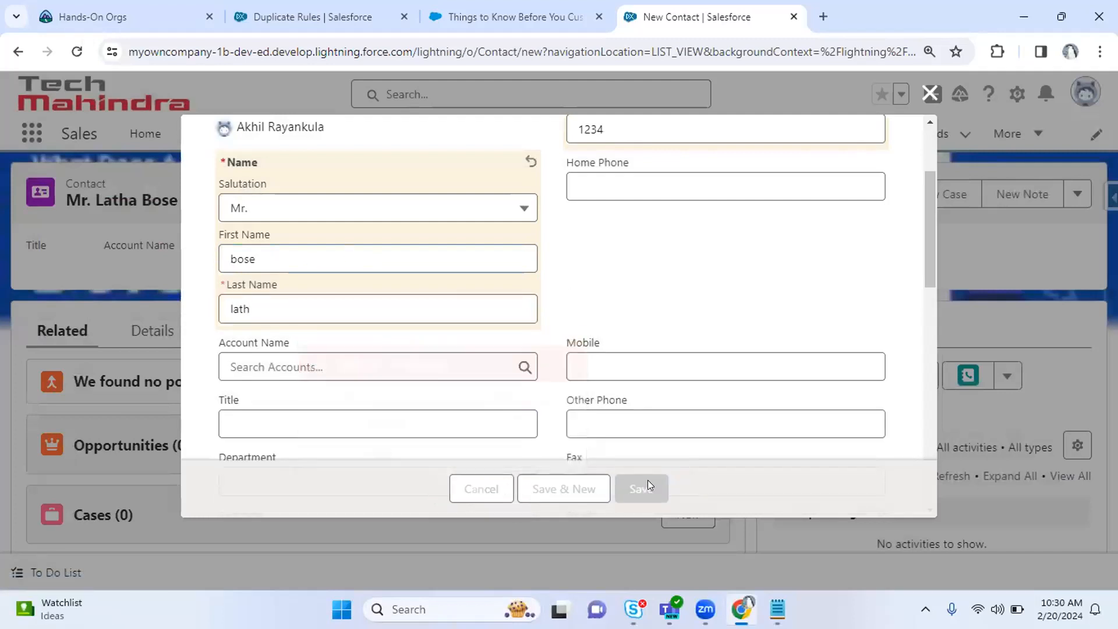
# Review the Similar Records Exist warning, retry saving, and go to the Duplicate Rules tab.
pyautogui.moveTo(308, 379); pyautogui.dragTo(372, 440)
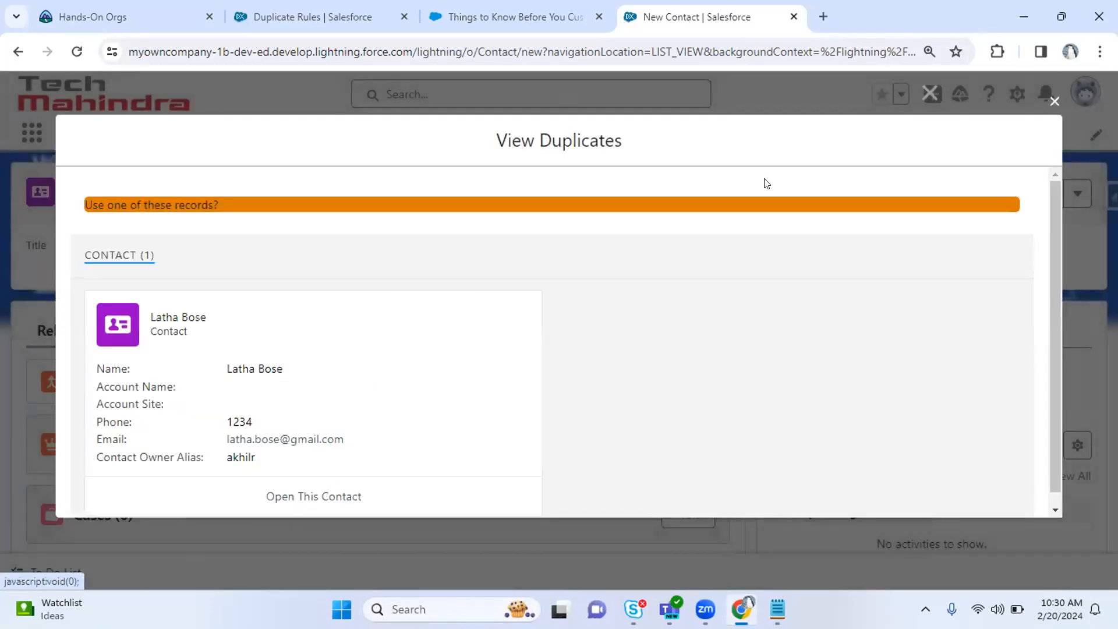
pyautogui.click(1054, 102)
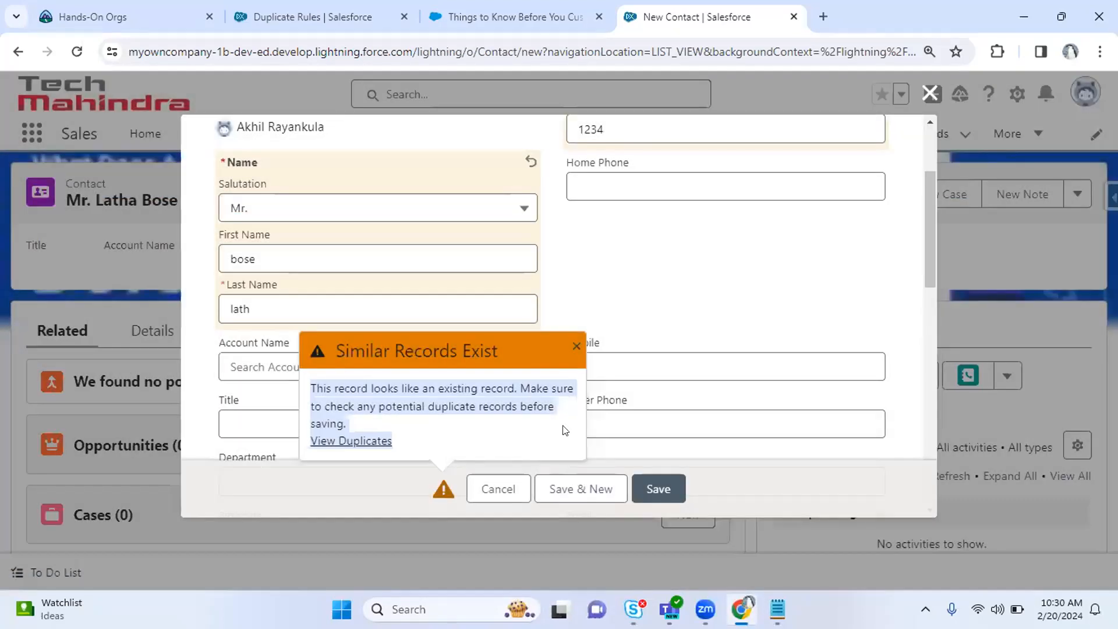
pyautogui.click(669, 489)
pyautogui.click(648, 487)
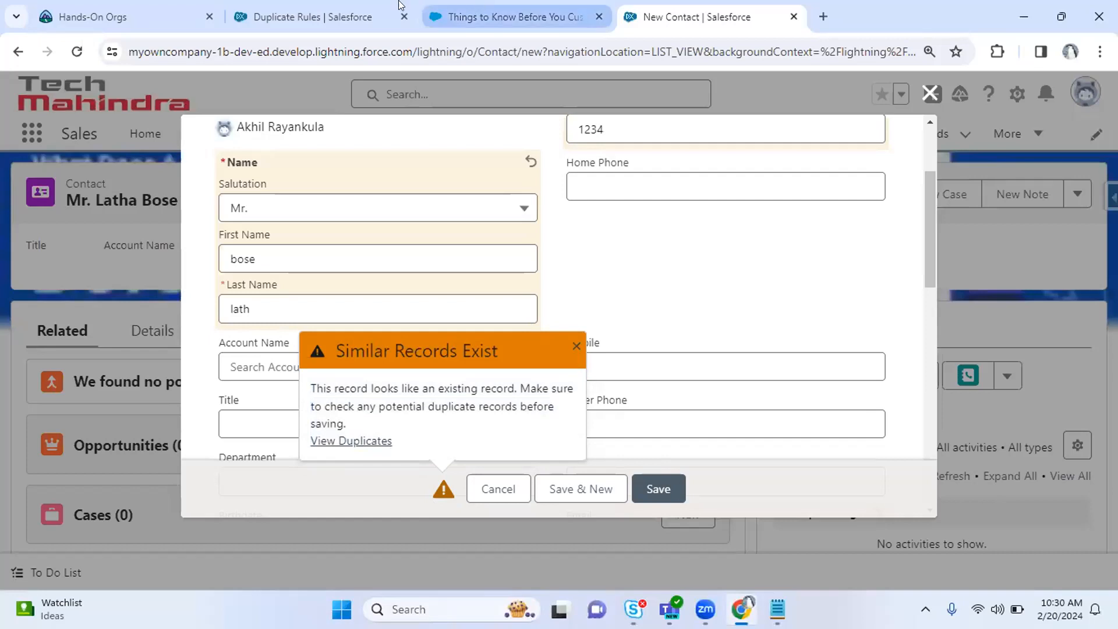
pyautogui.click(306, 6)
# Edit the duplicate rule so Action On Create is Allow with Alert left unchecked.
pyautogui.click(531, 345)
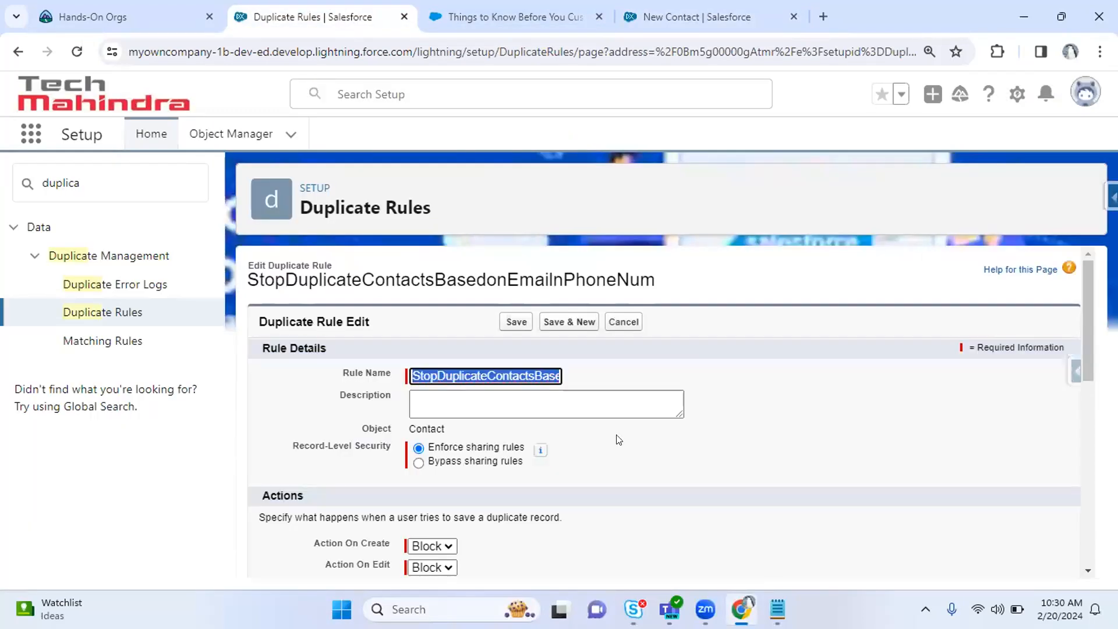
pyautogui.scroll(-3, 1093, 356)
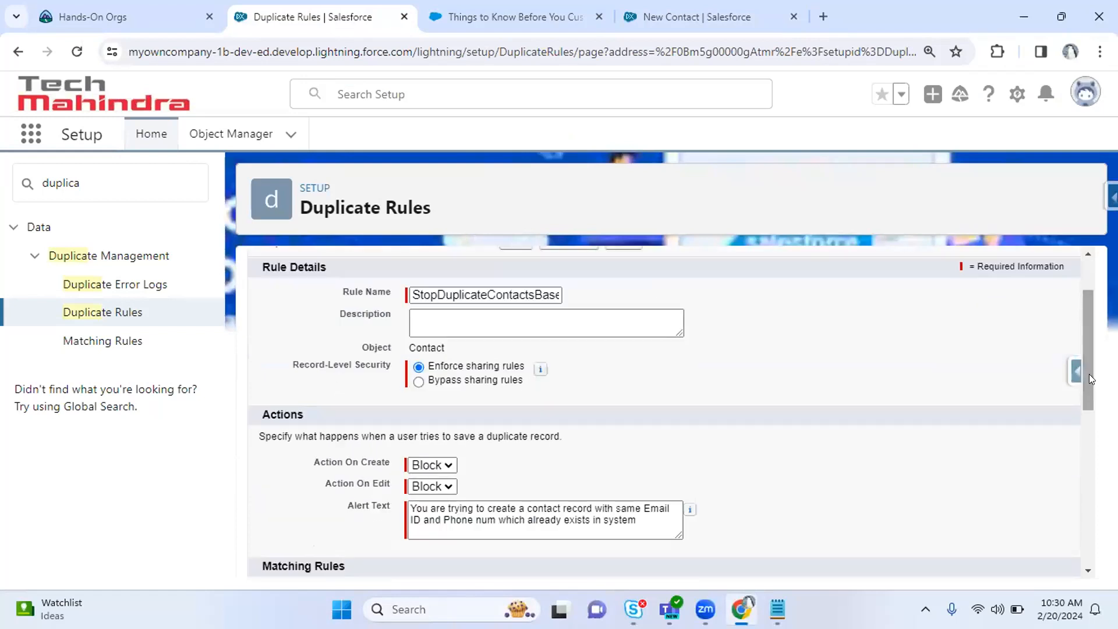
pyautogui.click(414, 391)
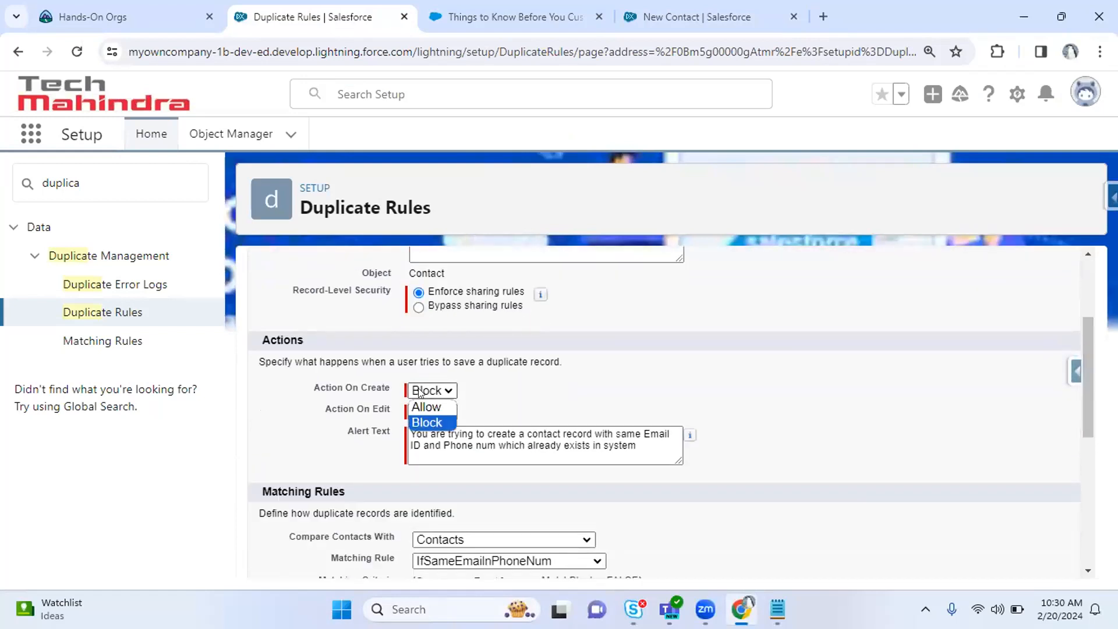
pyautogui.click(426, 406)
pyautogui.click(470, 391)
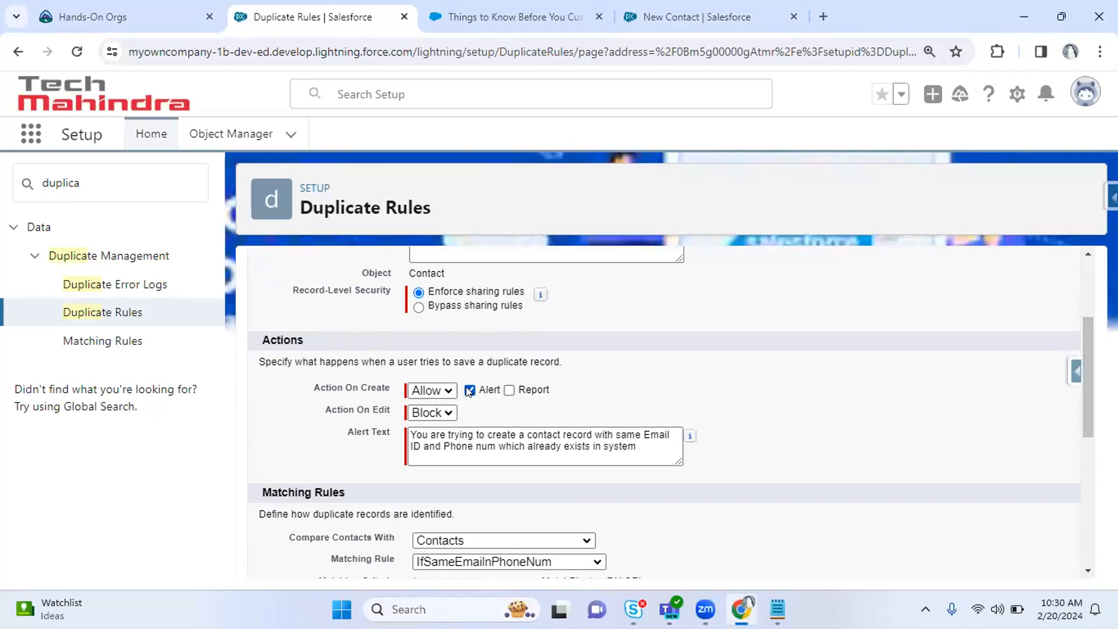
pyautogui.click(468, 390)
pyautogui.scroll(2, 1081, 382)
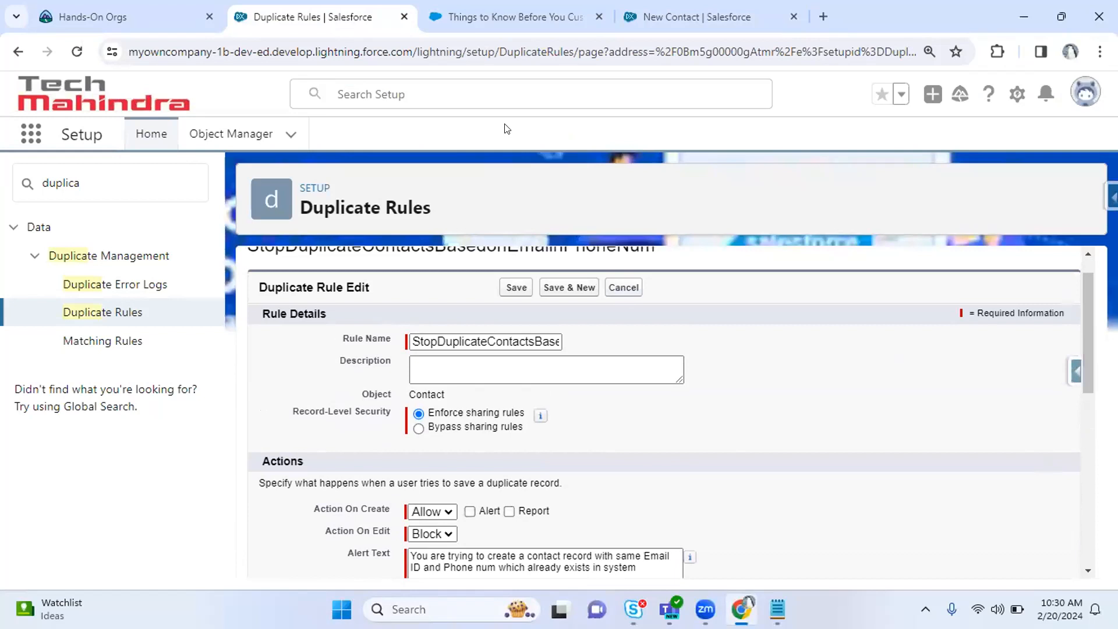
pyautogui.click(676, 8)
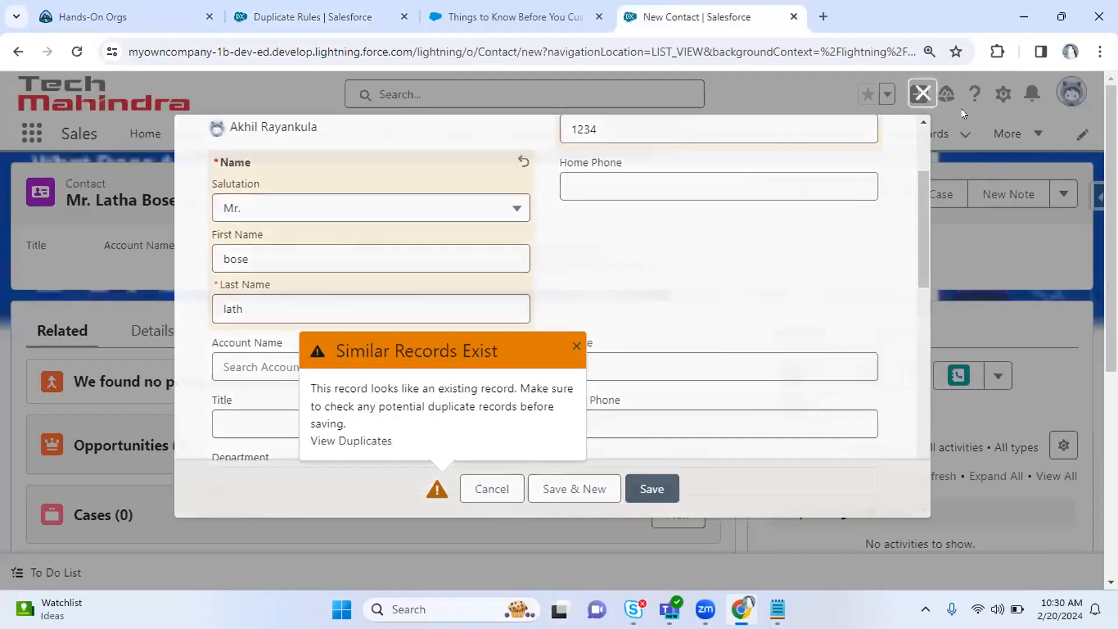
# Open the Cadinal Inc. contact from Recently Viewed and start editing it.
pyautogui.click(931, 93)
pyautogui.click(628, 133)
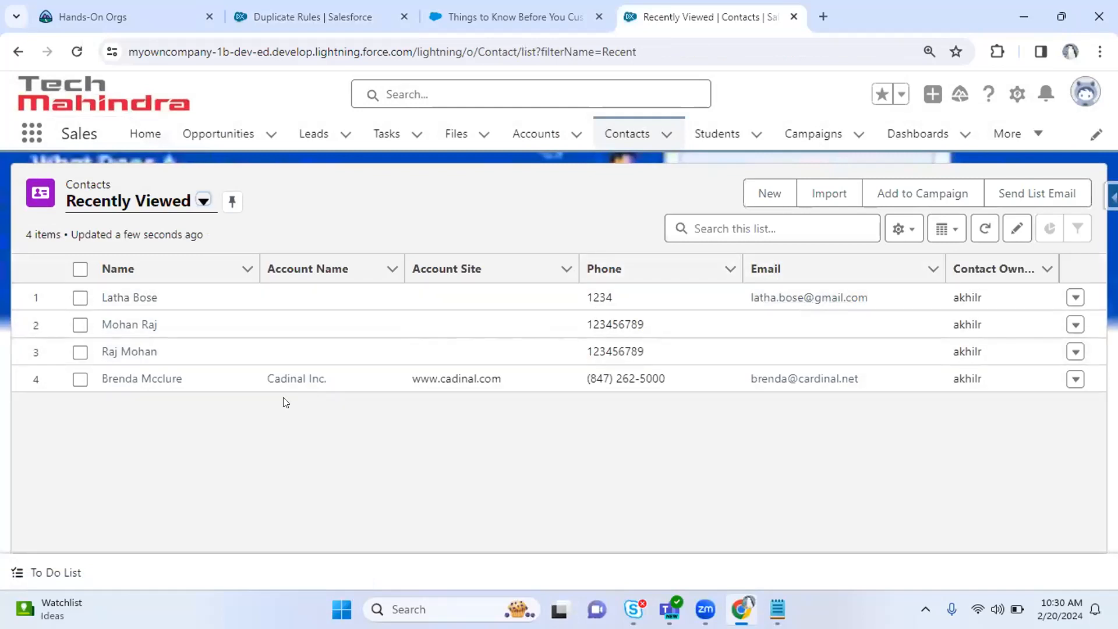
pyautogui.click(131, 380)
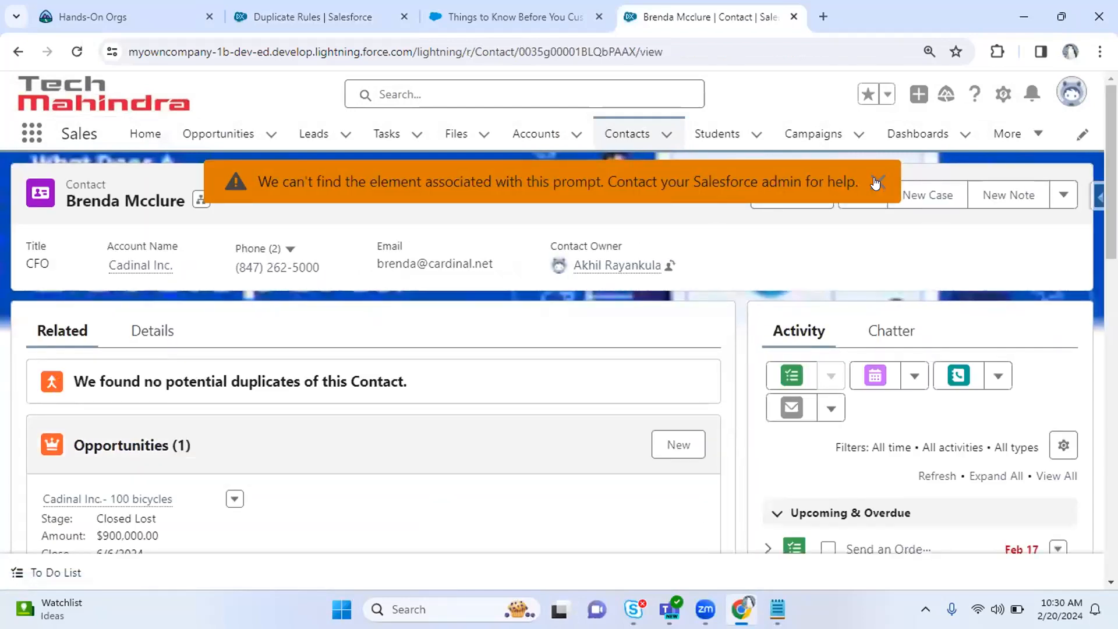
pyautogui.click(879, 181)
pyautogui.click(862, 195)
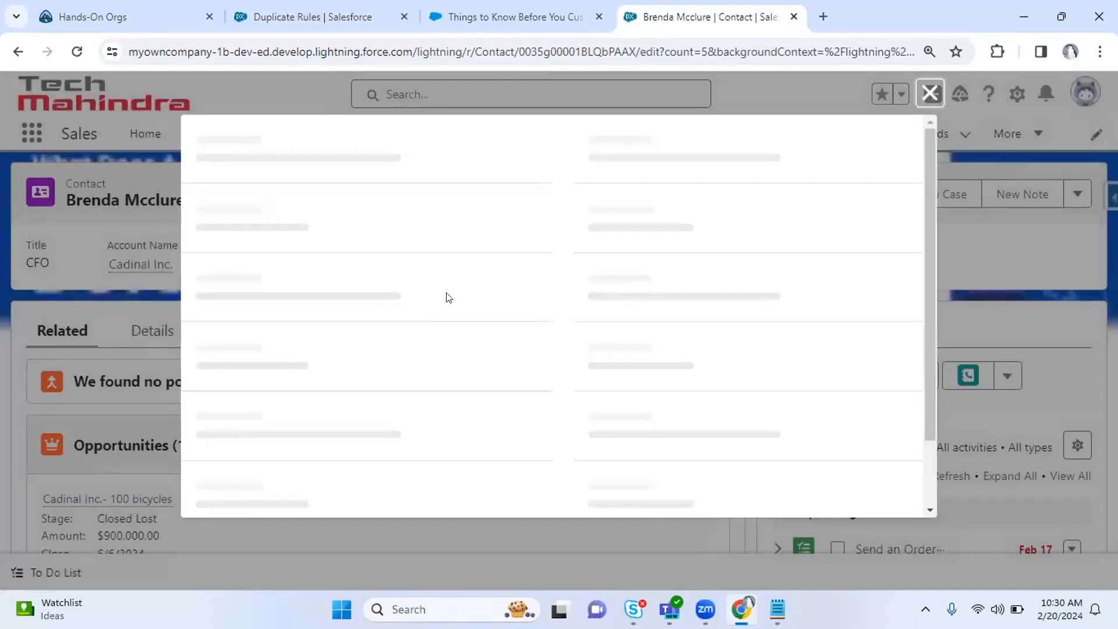
# Replace the phone and e-mail with the other contact's values; saving is repeatedly blocked.
pyautogui.hotkey('ctrl', 'a')
pyautogui.write('1234')
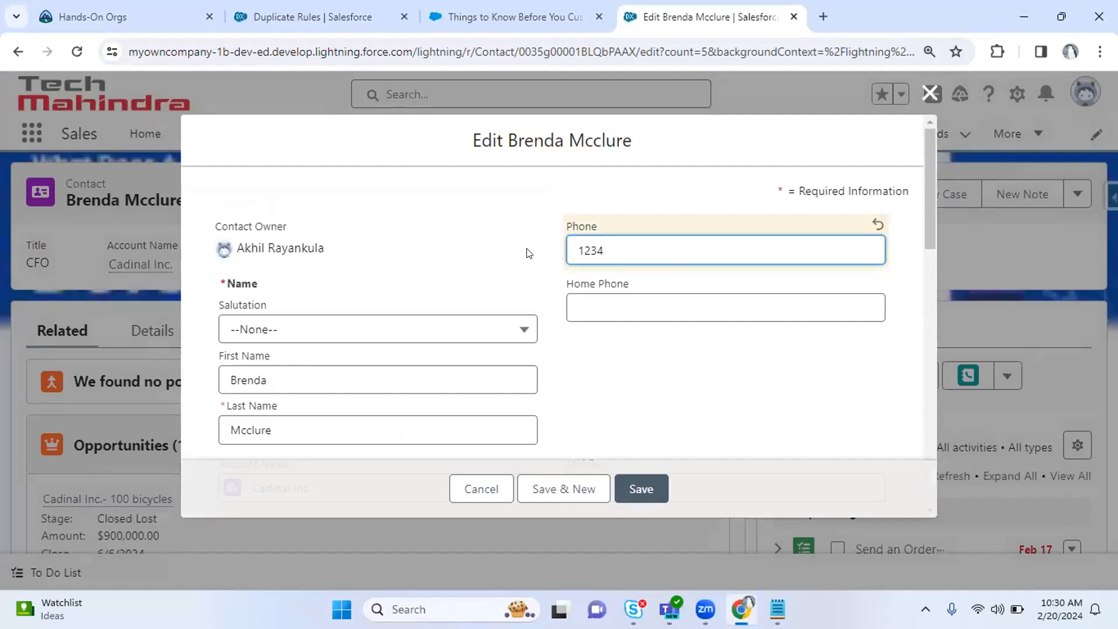
pyautogui.moveTo(923, 177); pyautogui.dragTo(921, 249)
pyautogui.moveTo(690, 432); pyautogui.dragTo(553, 440)
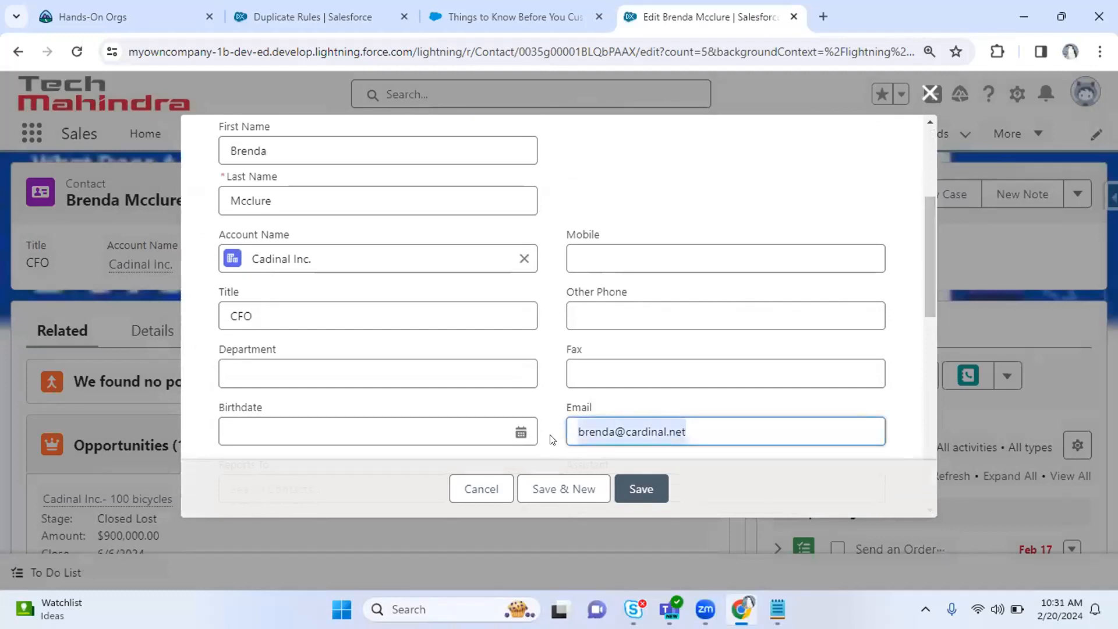
pyautogui.hotkey('ctrl', 'v')
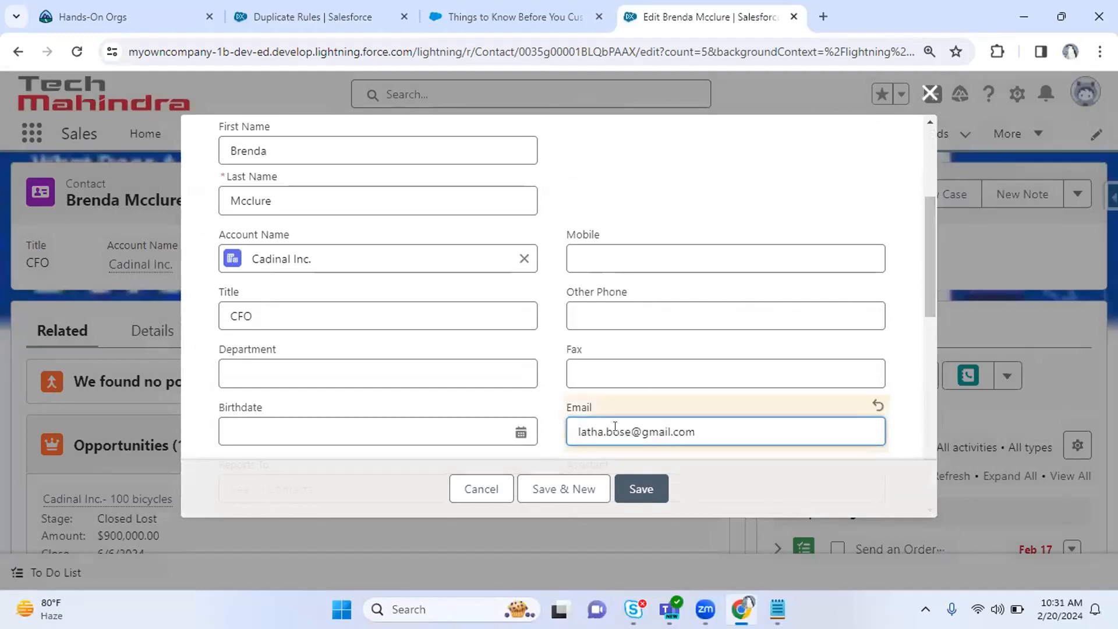
pyautogui.press('Tab')
pyautogui.click(643, 488)
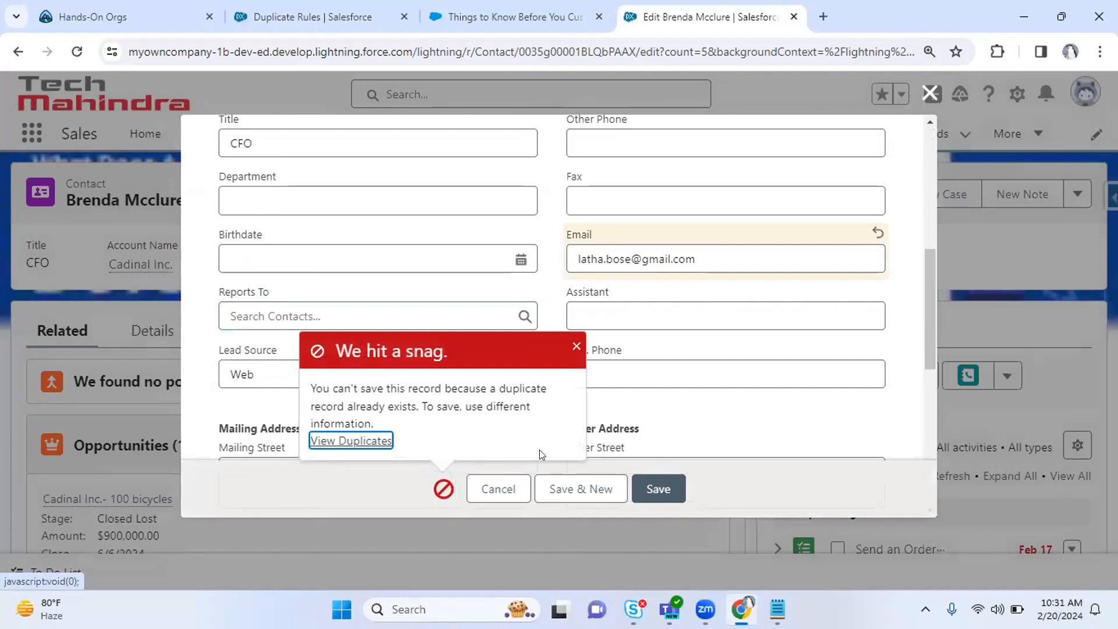
pyautogui.click(664, 491)
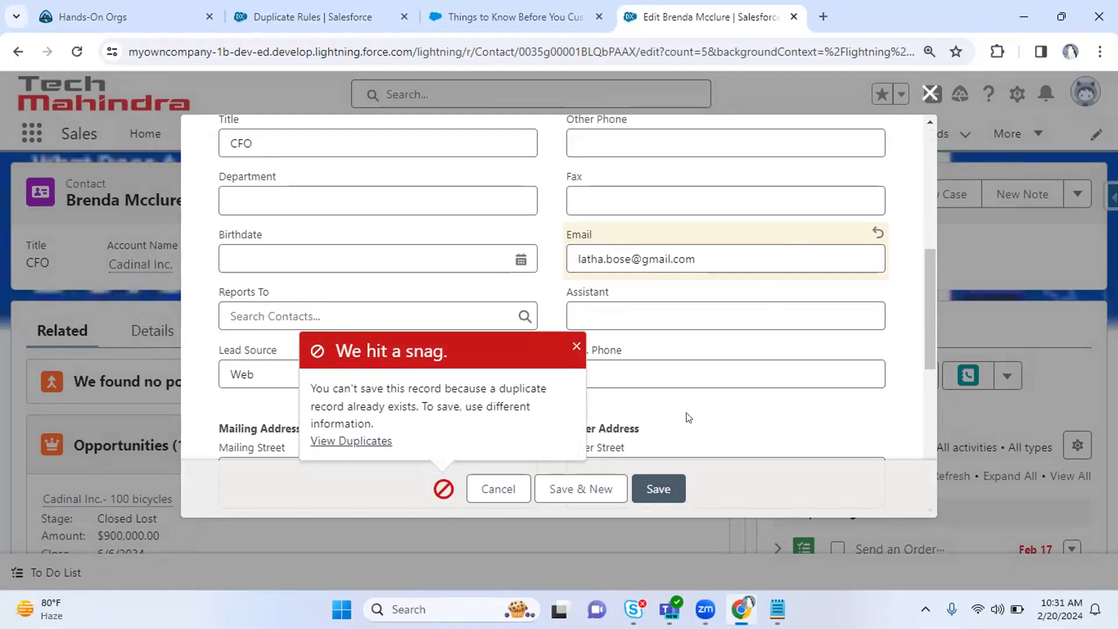
pyautogui.click(667, 488)
pyautogui.click(669, 488)
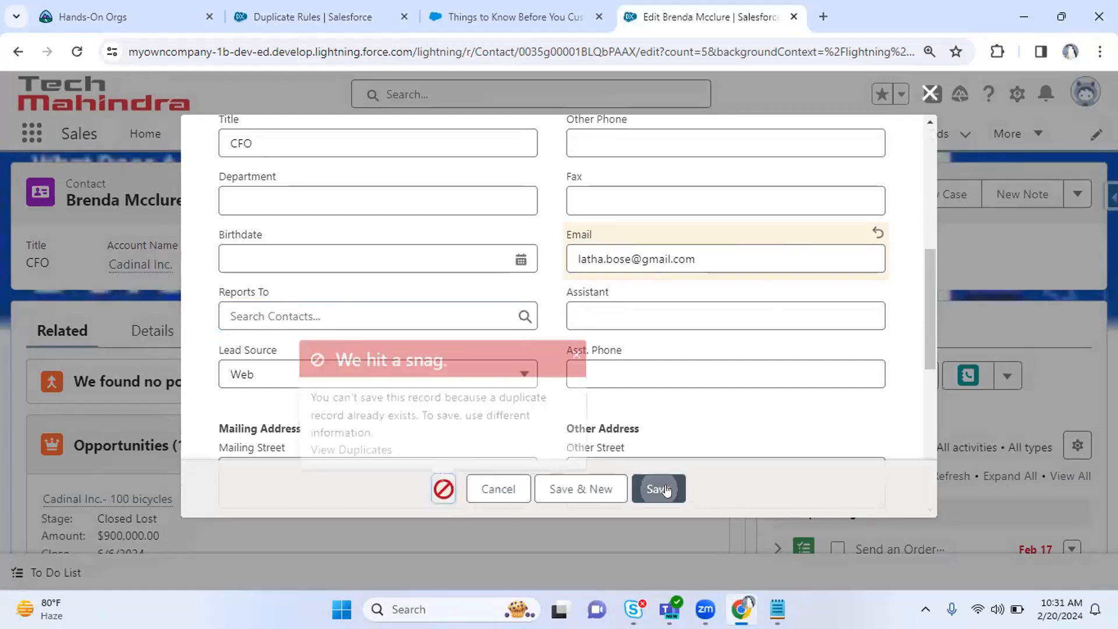
# Confirm the duplicate rule still uses Block actions, then return to the rule.
pyautogui.click(293, 6)
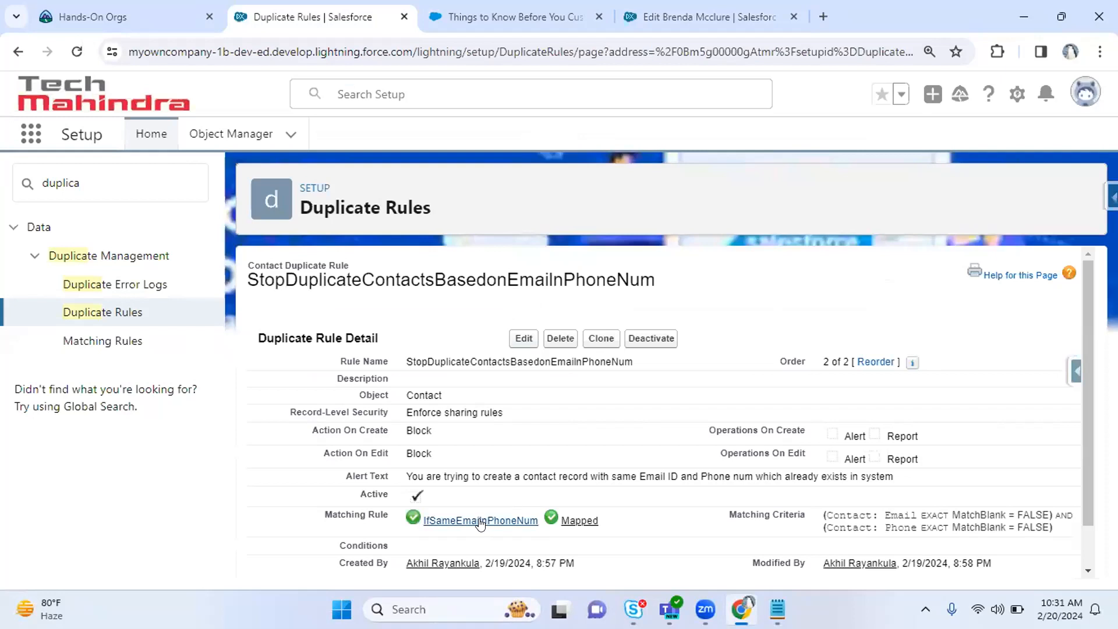
pyautogui.moveTo(404, 448); pyautogui.dragTo(454, 429)
pyautogui.click(703, 443)
pyautogui.click(693, 8)
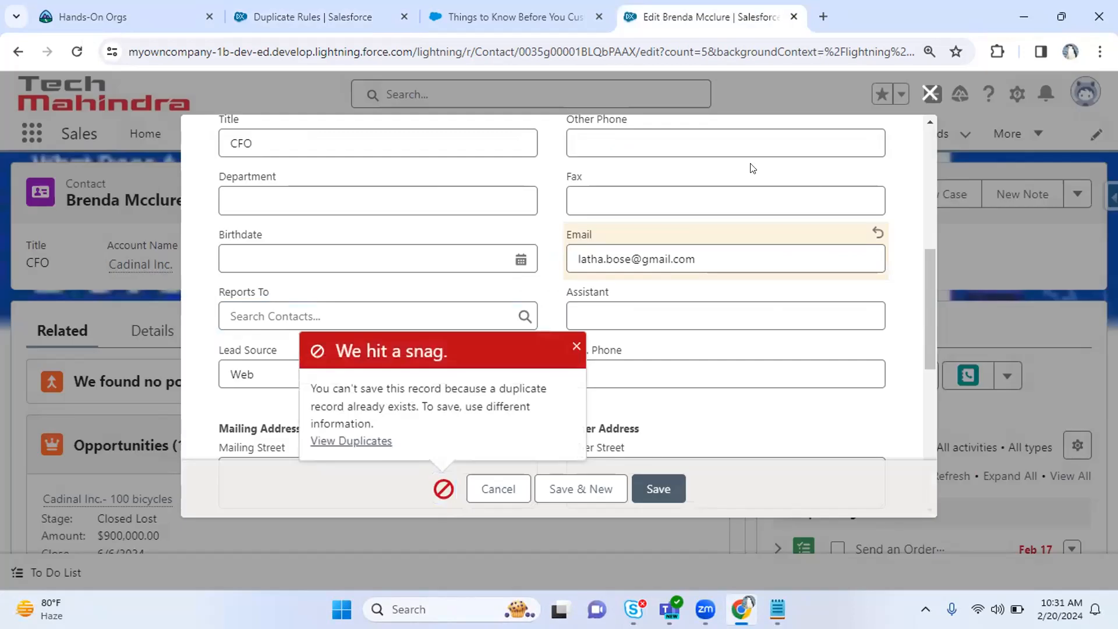
pyautogui.click(301, 8)
# Set Action On Create and Action On Edit to Allow, with Alert and Report enabled.
pyautogui.click(518, 337)
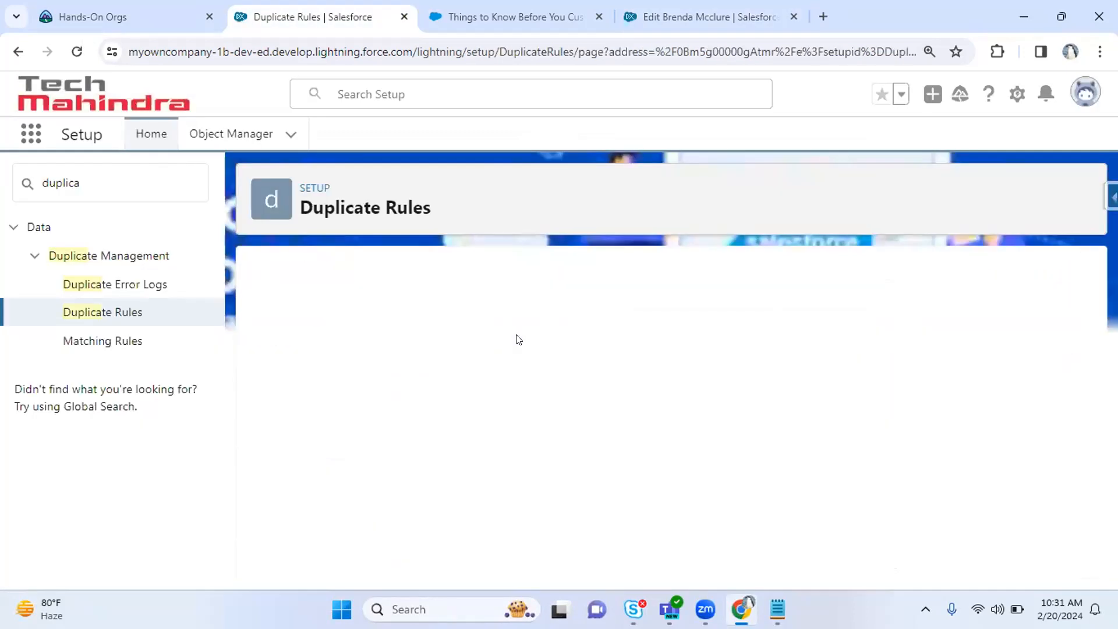
pyautogui.moveTo(1087, 302); pyautogui.dragTo(1091, 404)
pyautogui.click(432, 307)
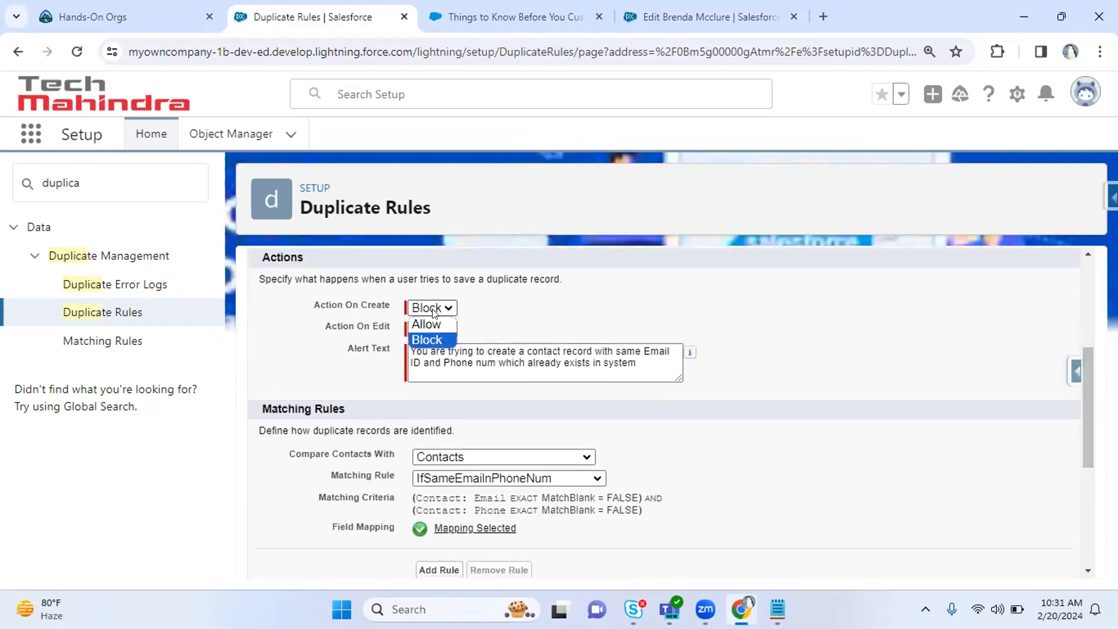
pyautogui.click(437, 325)
pyautogui.click(434, 327)
pyautogui.click(434, 342)
pyautogui.click(476, 308)
pyautogui.click(486, 329)
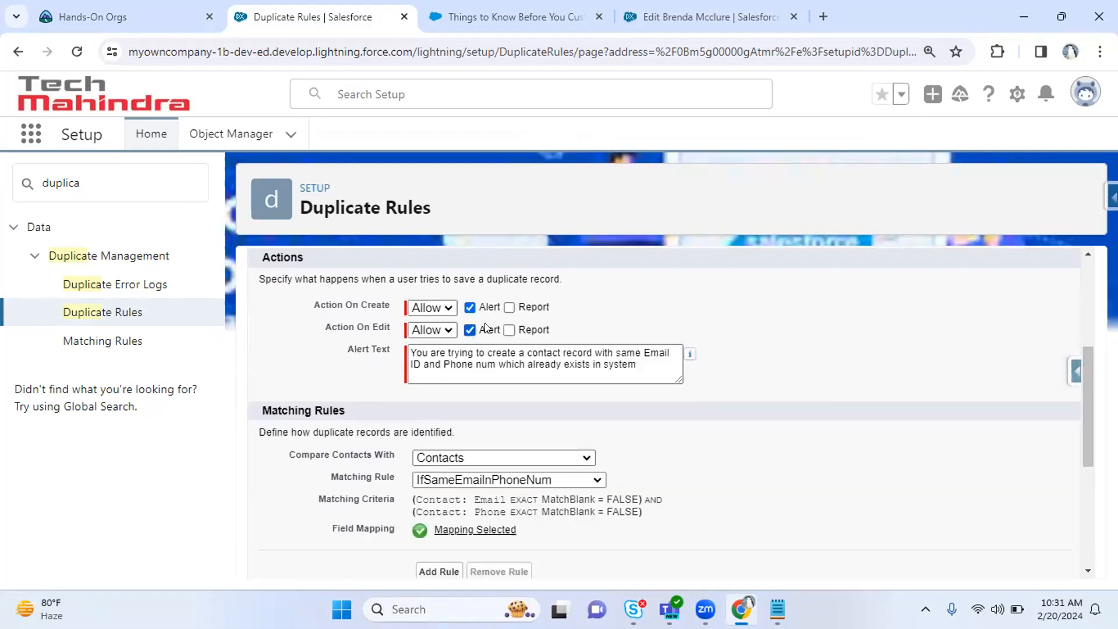
pyautogui.click(526, 327)
pyautogui.doubleClick(480, 310)
# Discard the blocked contact edit and save the updated duplicate rule.
pyautogui.click(668, 7)
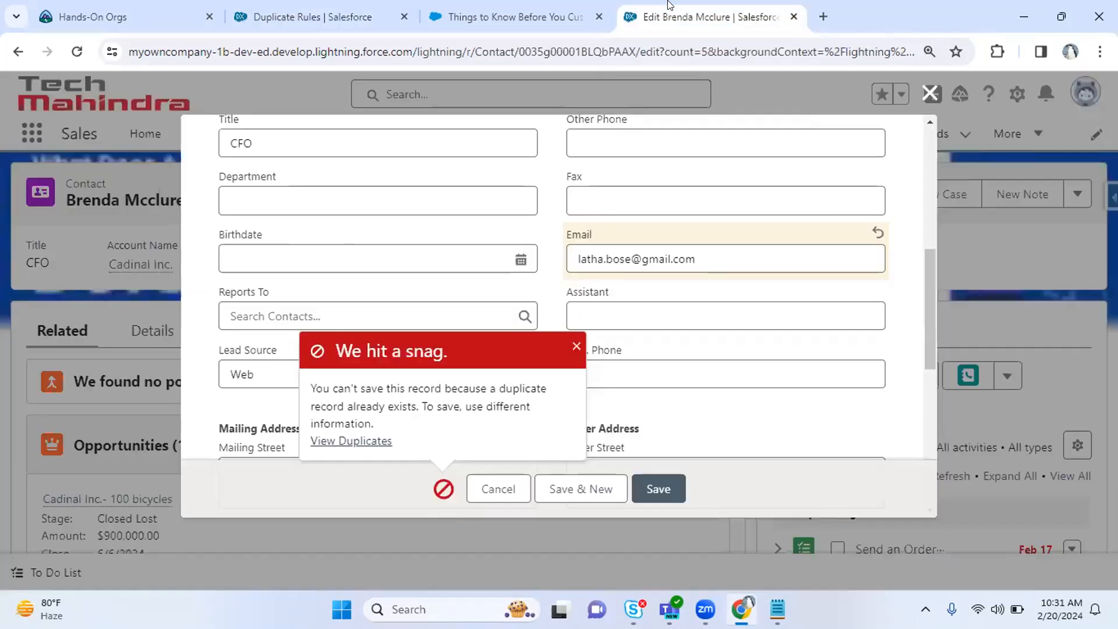
pyautogui.click(931, 107)
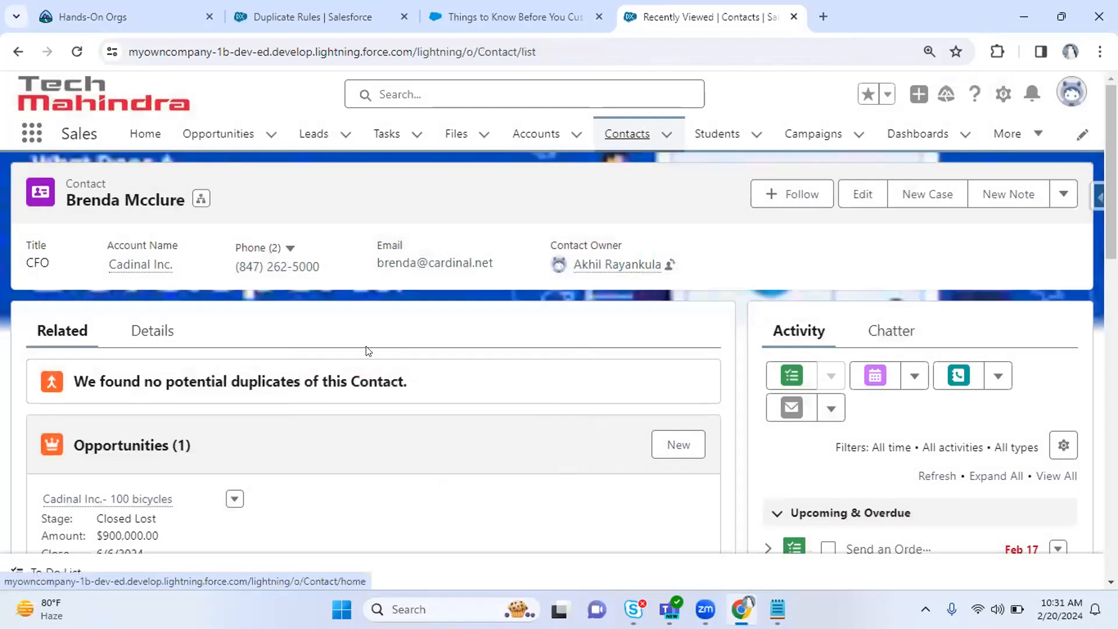
pyautogui.click(315, 17)
pyautogui.moveTo(1087, 431); pyautogui.dragTo(1090, 343)
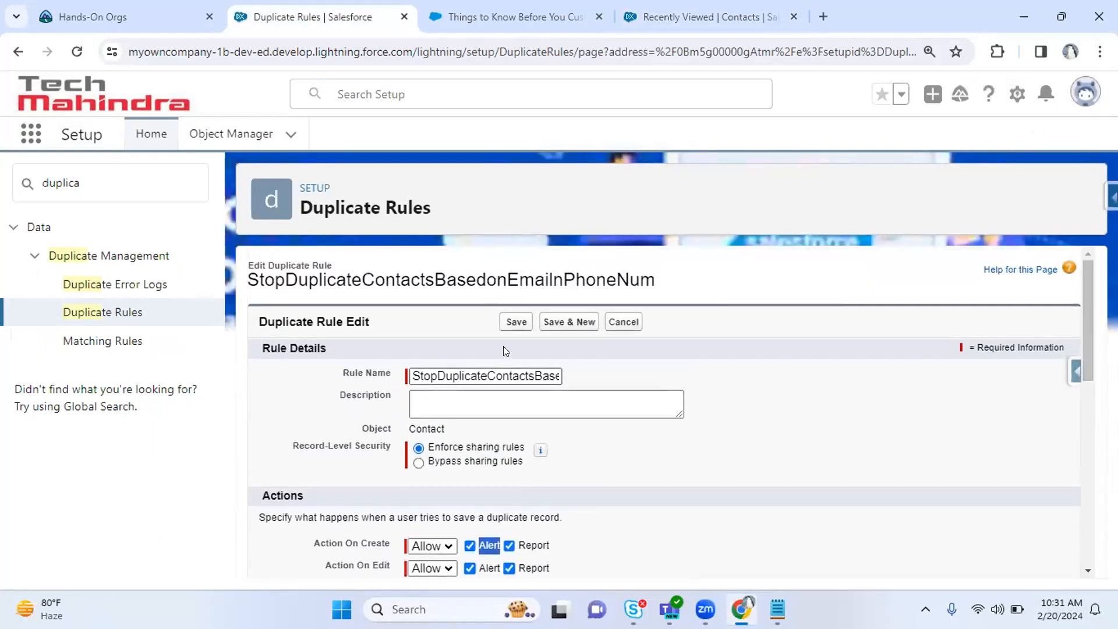
pyautogui.click(512, 324)
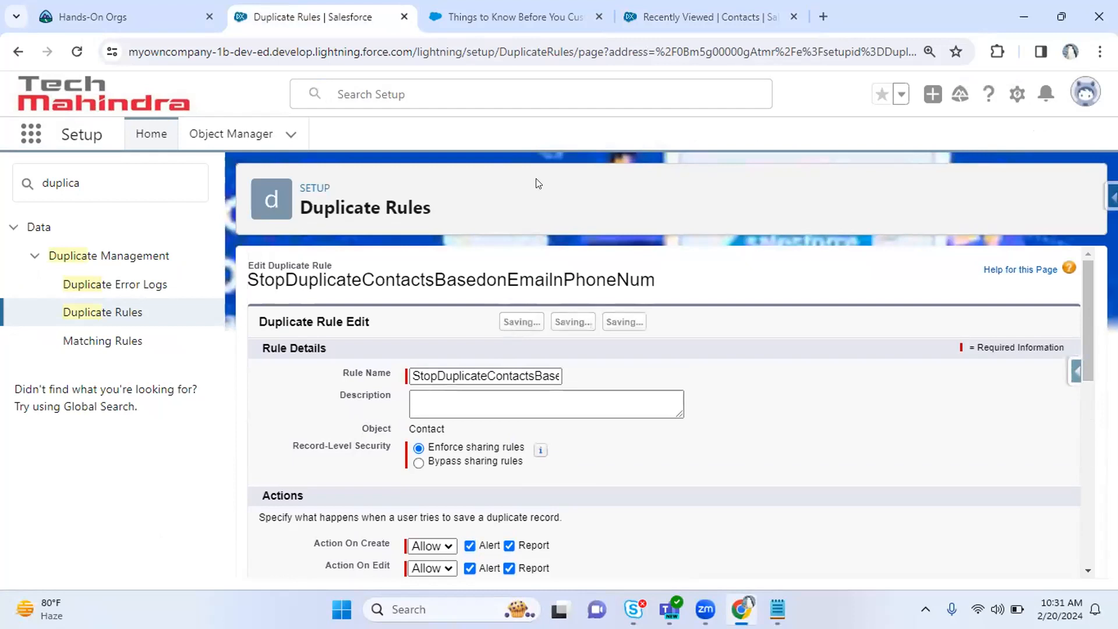
pyautogui.click(711, 16)
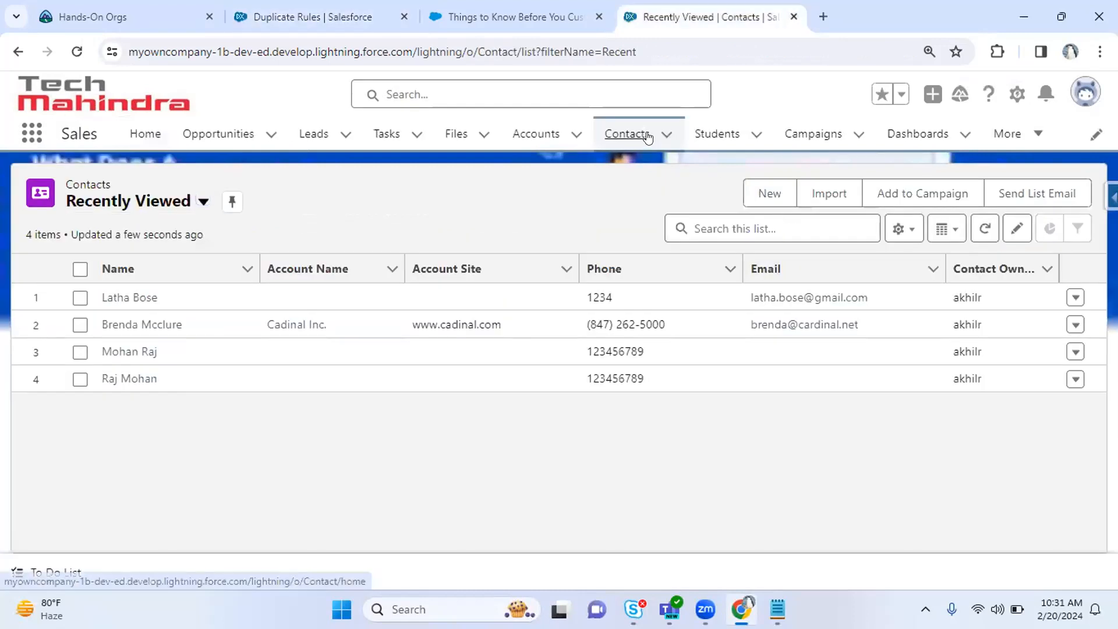
# Start a new contact with salutation Mr. and the first and last name filled in.
pyautogui.click(635, 134)
pyautogui.click(766, 191)
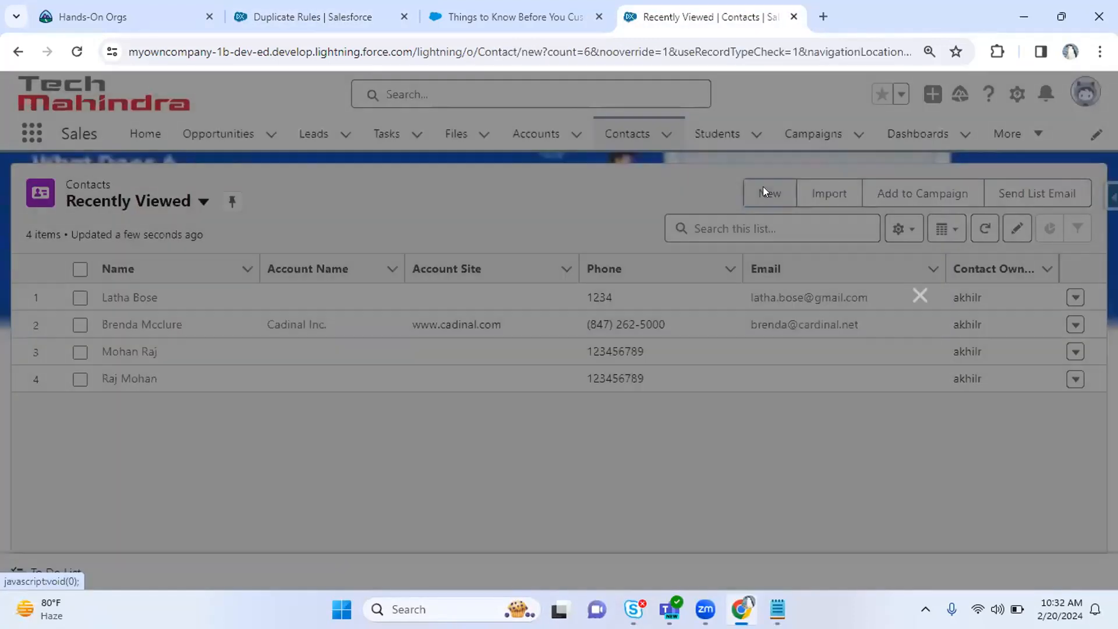
pyautogui.click(295, 352)
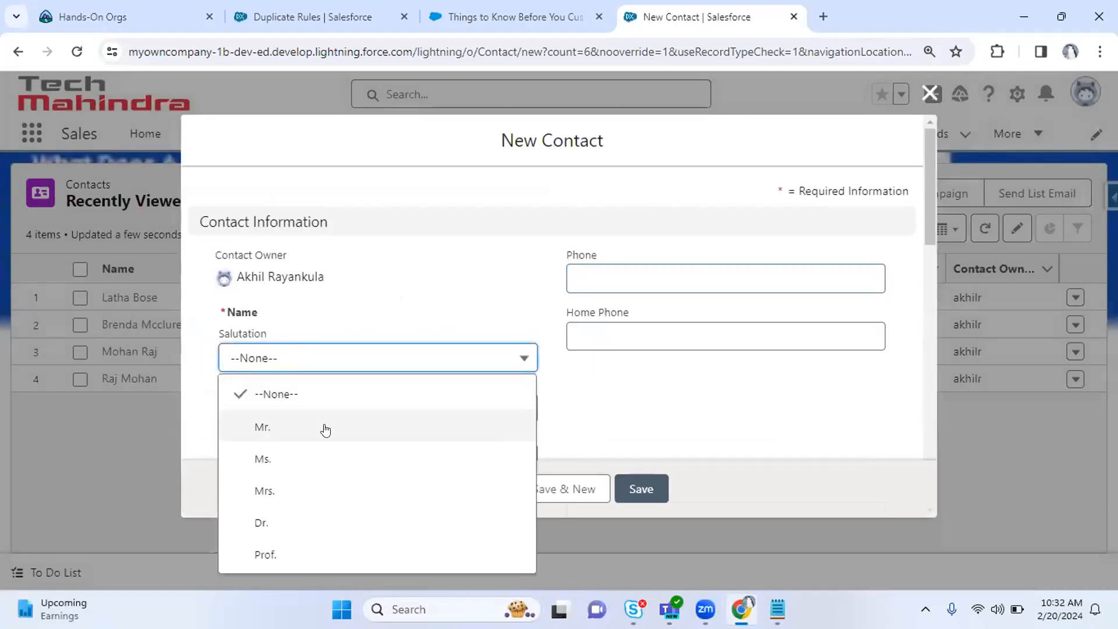
pyautogui.click(322, 428)
pyautogui.scroll(-3, 921, 257)
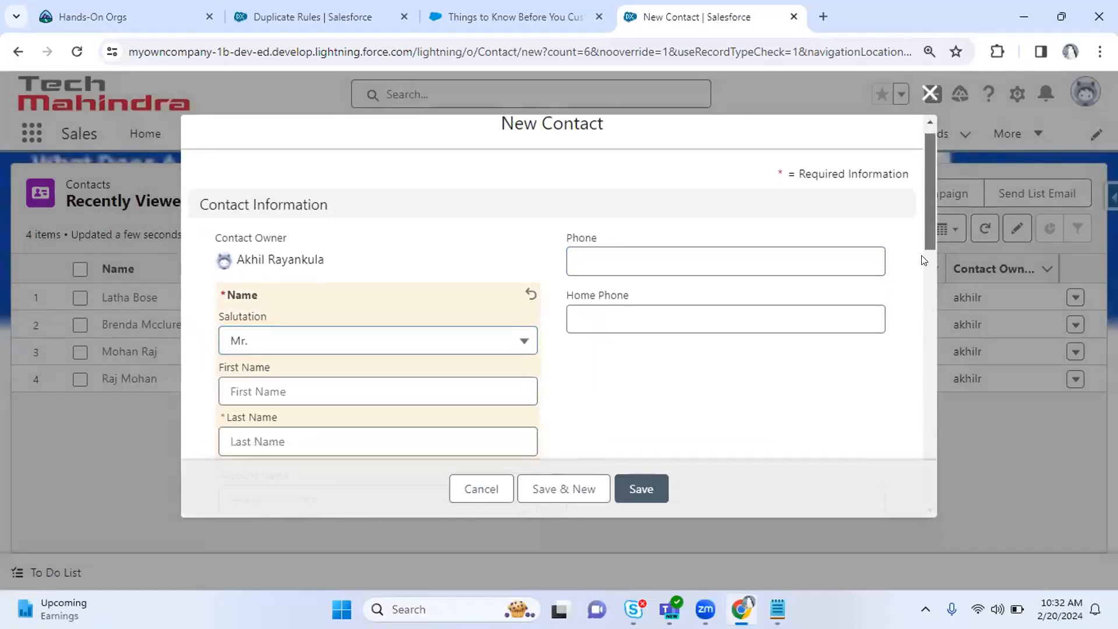
pyautogui.click(301, 223)
pyautogui.press('Tab')
pyautogui.press('Tab')
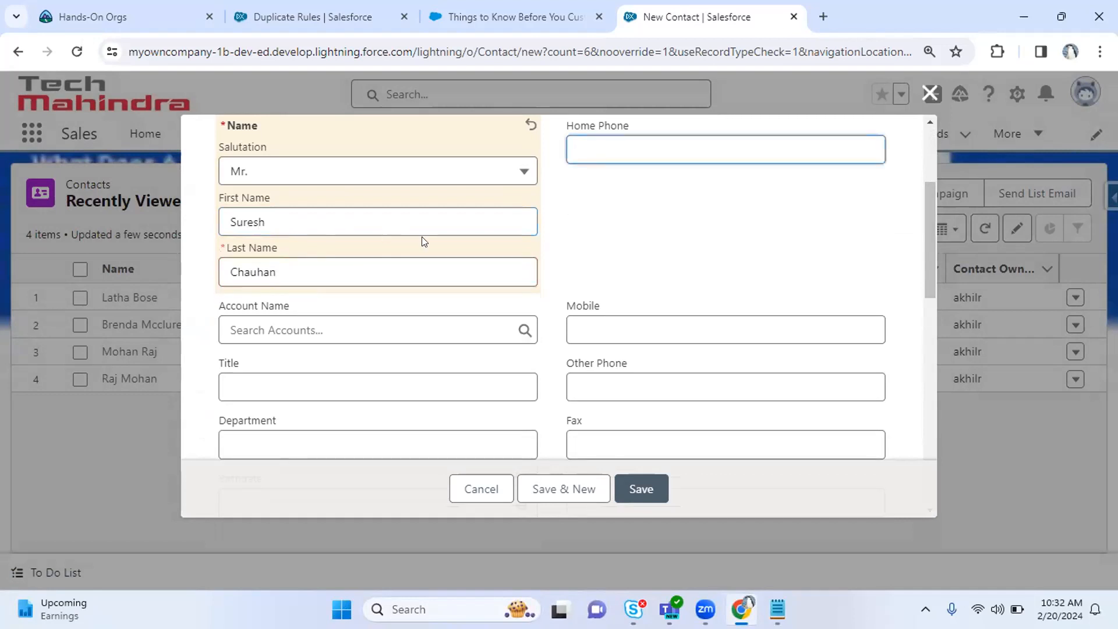
pyautogui.moveTo(933, 248); pyautogui.dragTo(873, 210)
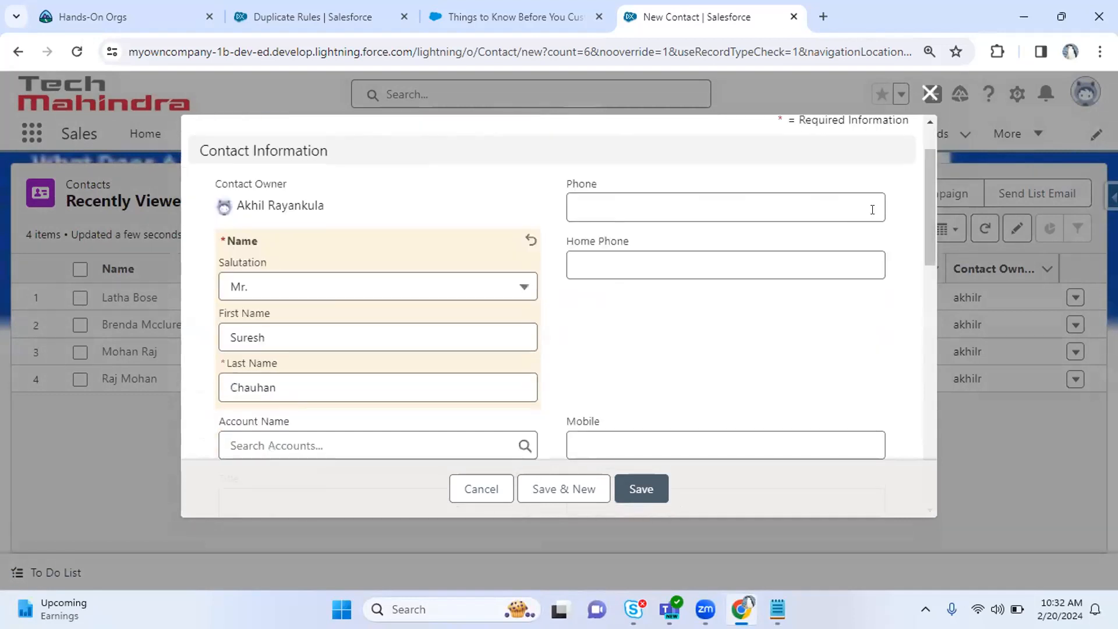
# Enter the first contact's phone number and e-mail address, then Save & New.
pyautogui.click(702, 194)
pyautogui.write('2222')
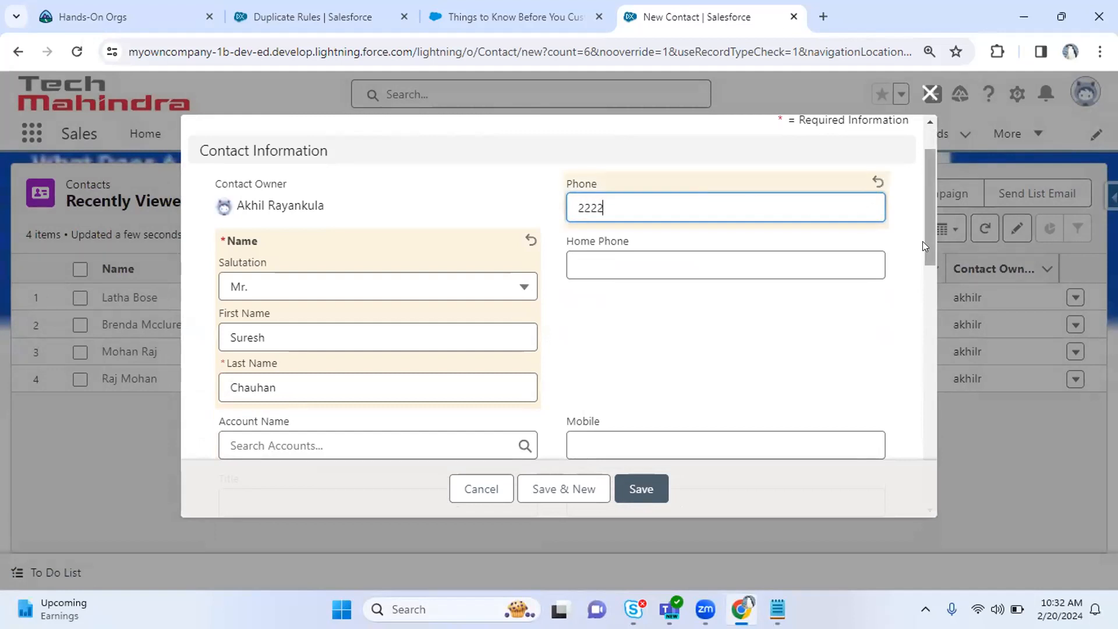
pyautogui.moveTo(923, 241); pyautogui.dragTo(924, 319)
pyautogui.click(702, 324)
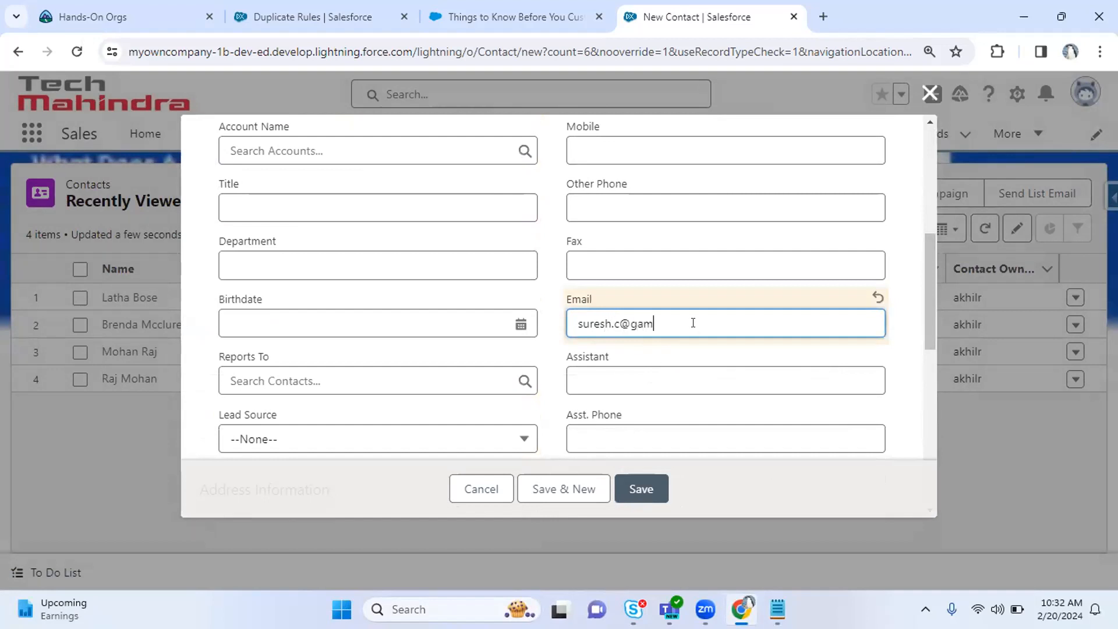
pyautogui.hotkey('ctrl', 'a')
pyautogui.hotkey('ctrl', 'c')
pyautogui.click(546, 495)
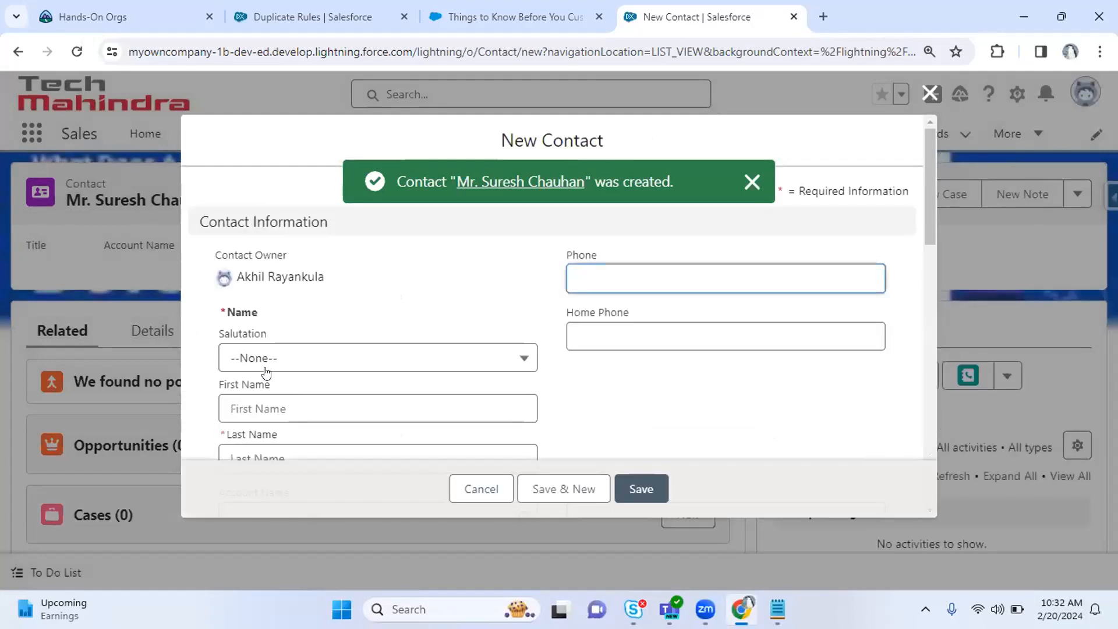
# For the second contact, choose salutation Mr. and enter the same phone number.
pyautogui.click(265, 366)
pyautogui.click(297, 419)
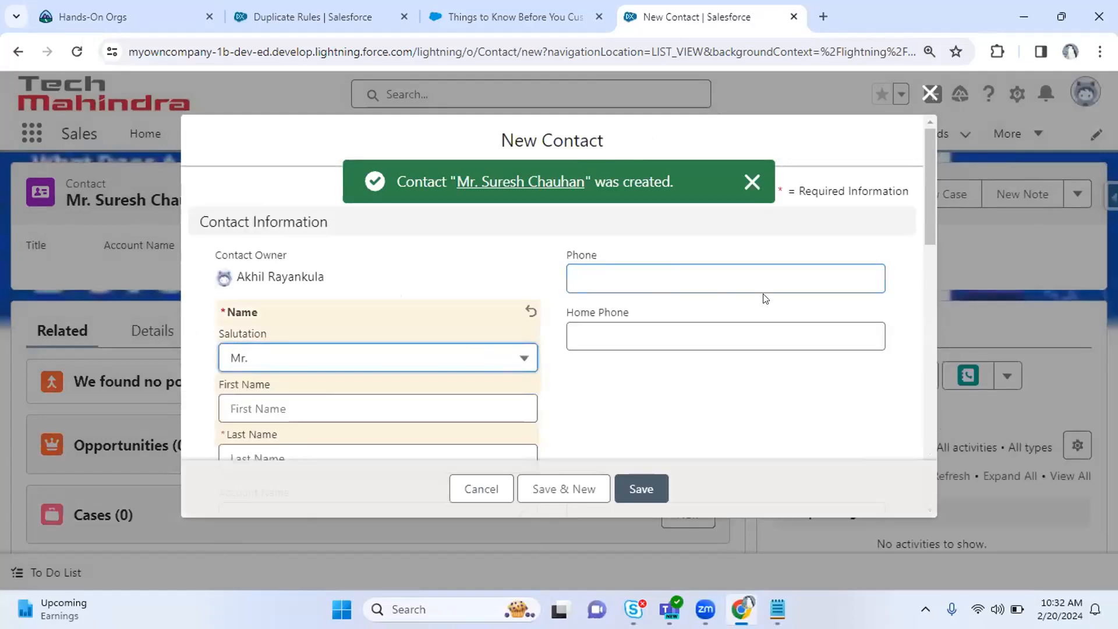
pyautogui.click(704, 276)
pyautogui.write('2222')
pyautogui.scroll(-4, 930, 218)
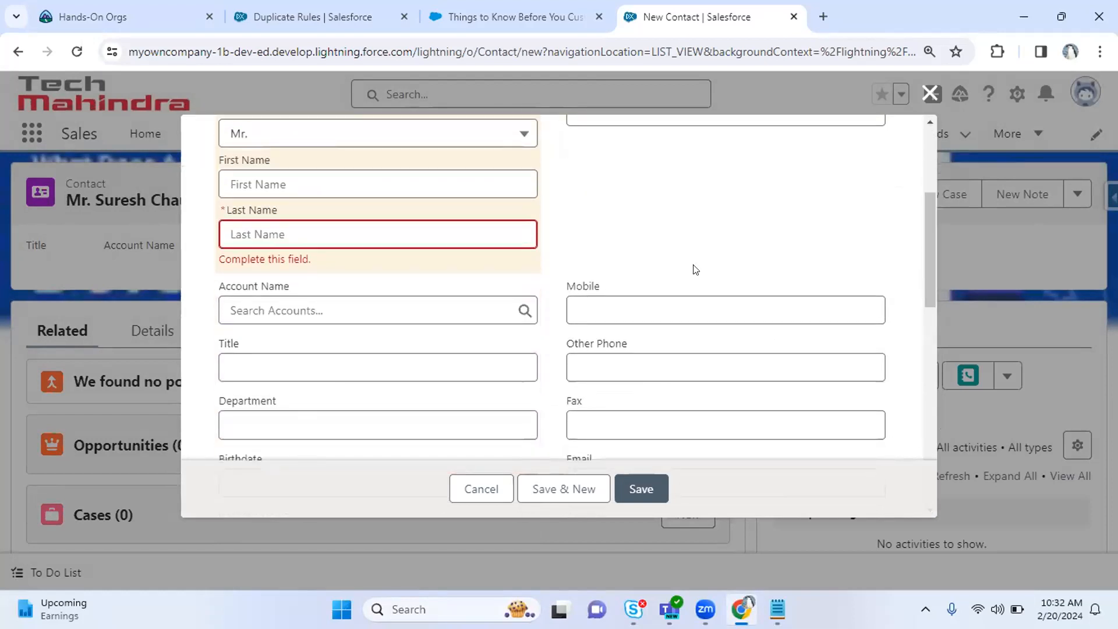
# Give the second contact a first name and the same surname, save, and return to Contacts.
pyautogui.click(336, 184)
pyautogui.press('Tab')
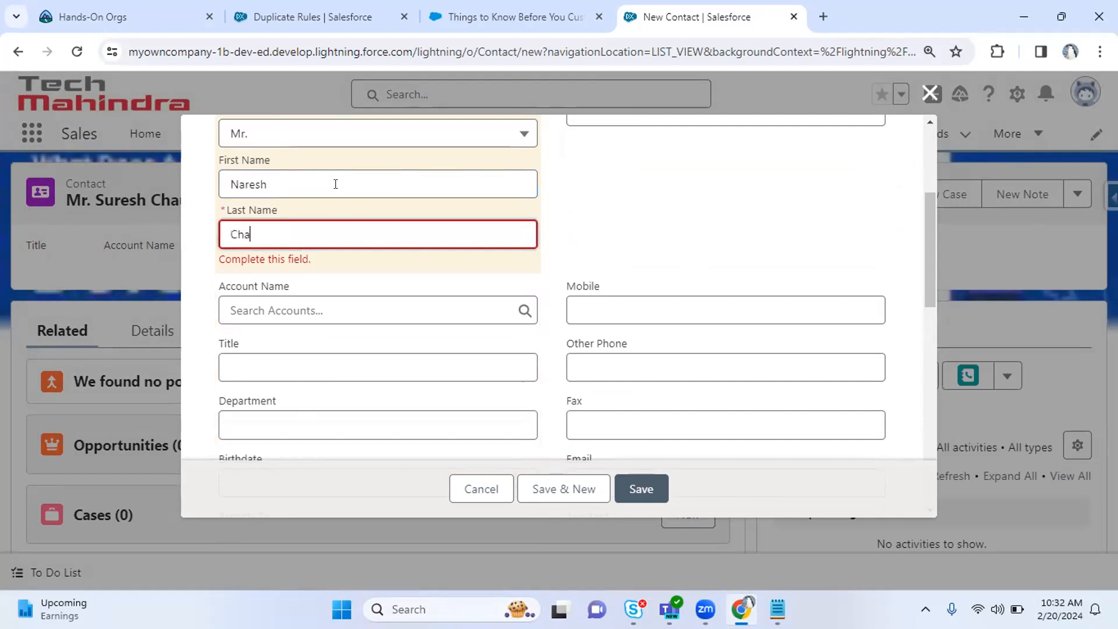
pyautogui.click(583, 309)
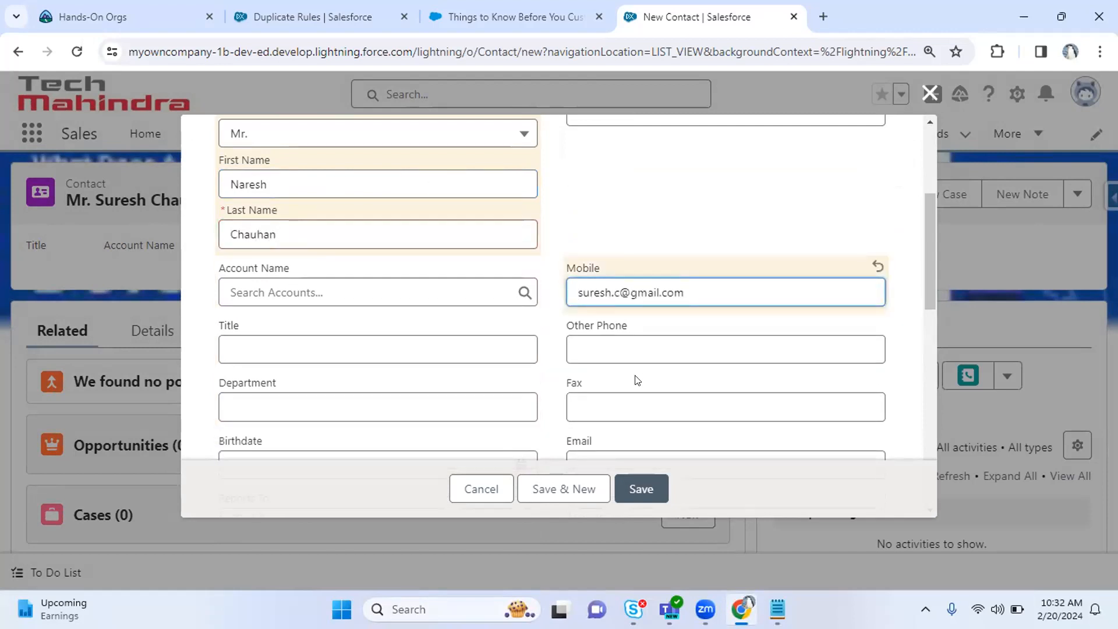
pyautogui.press('Tab')
pyautogui.click(636, 480)
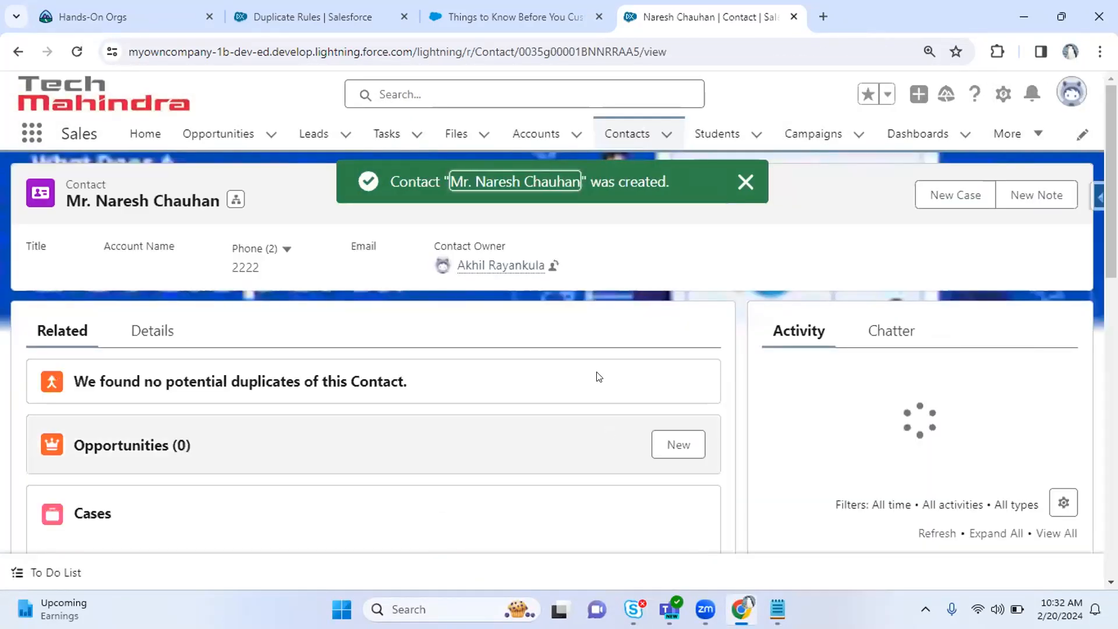
pyautogui.click(627, 135)
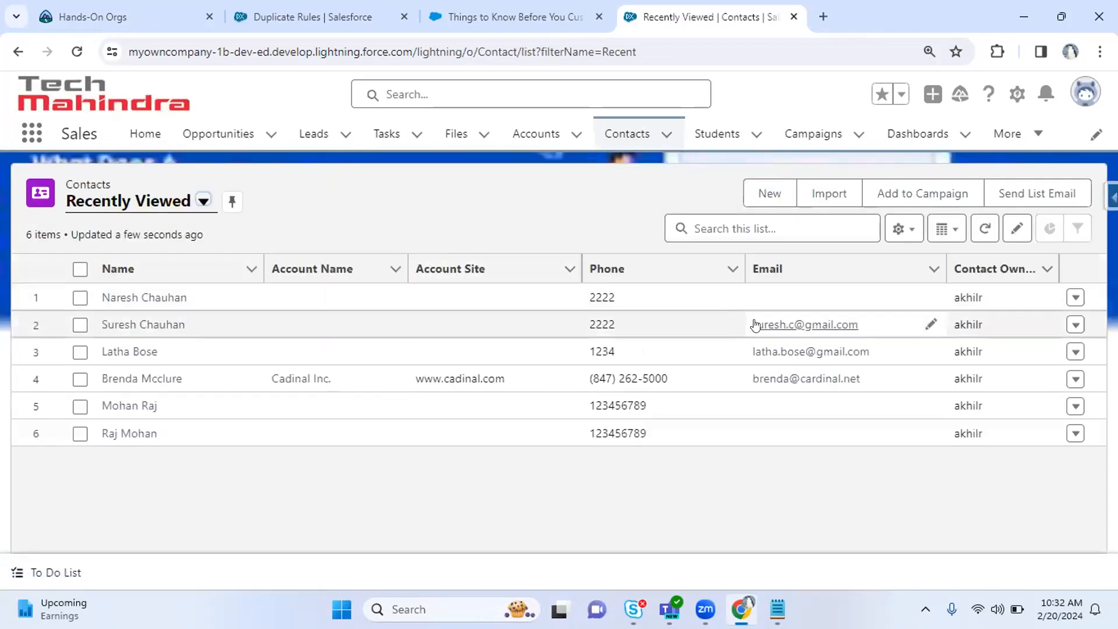
# Edit the second contact and paste in the first contact's e-mail address.
pyautogui.click(169, 297)
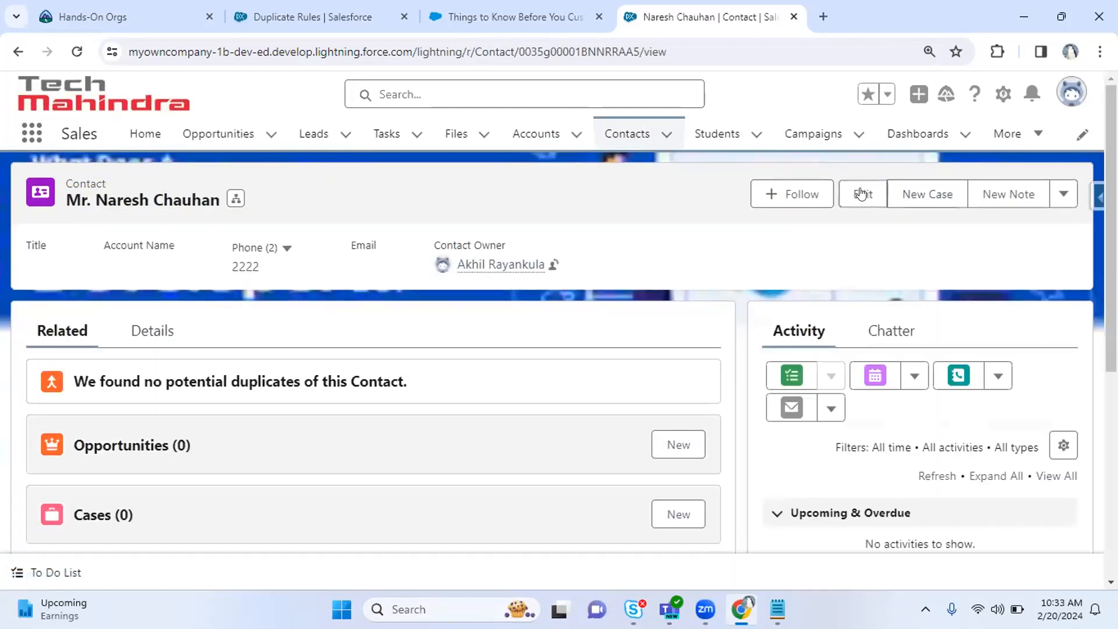
pyautogui.click(862, 194)
pyautogui.moveTo(927, 226); pyautogui.dragTo(938, 346)
pyautogui.click(680, 233)
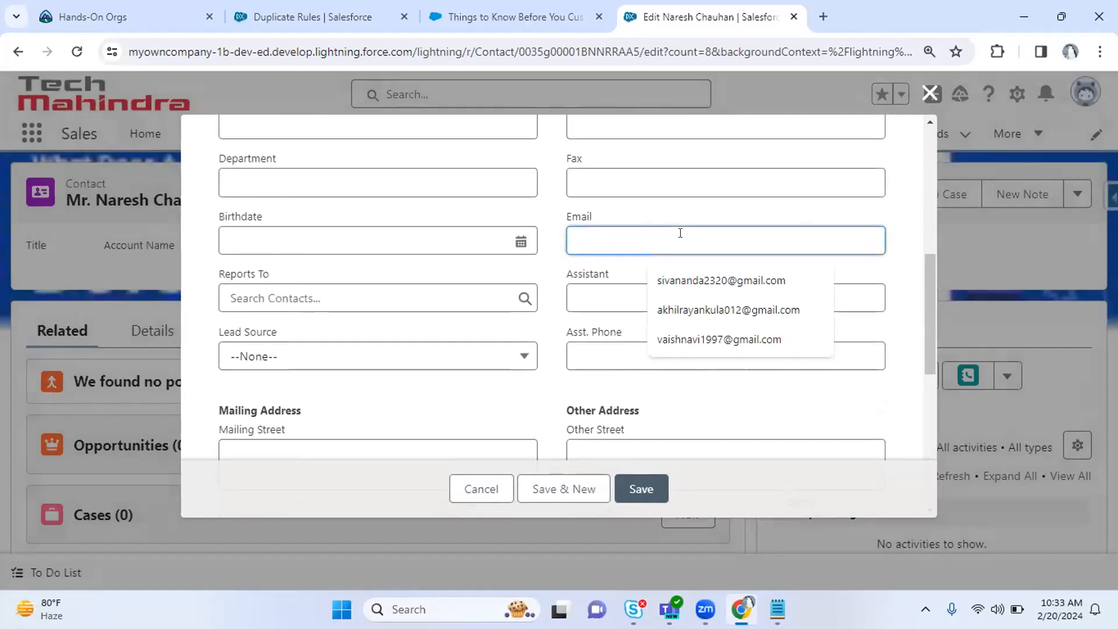
pyautogui.hotkey('ctrl', 'v')
# Save the contact, dismissing the duplicate error and accepting the duplicate warning.
pyautogui.click(637, 483)
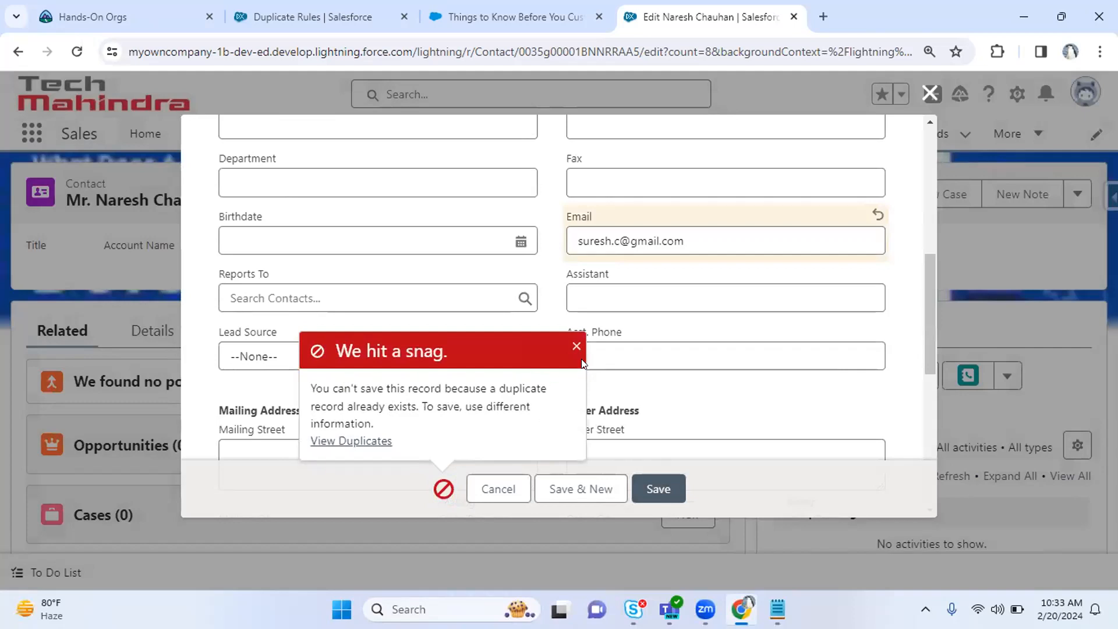
pyautogui.click(577, 346)
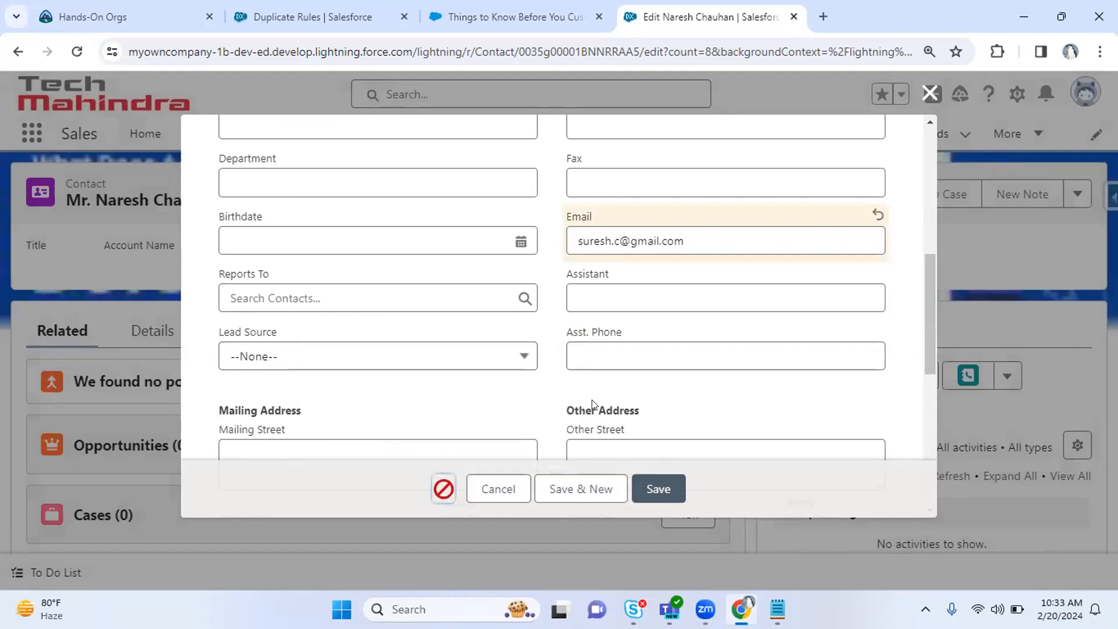
pyautogui.click(649, 489)
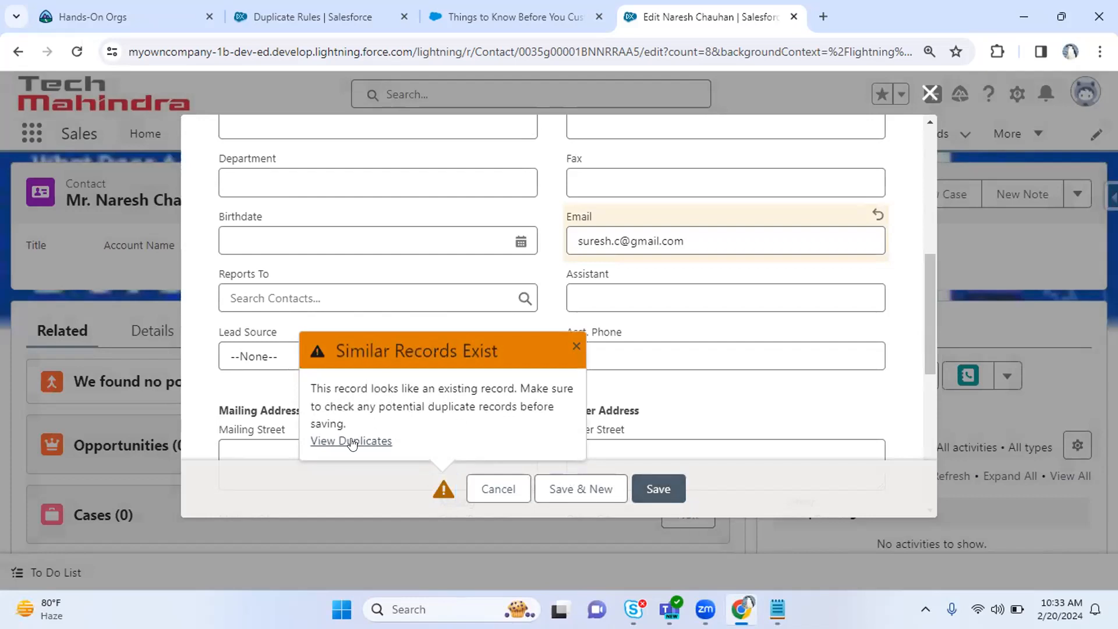
pyautogui.moveTo(358, 385); pyautogui.dragTo(535, 410)
pyautogui.click(650, 487)
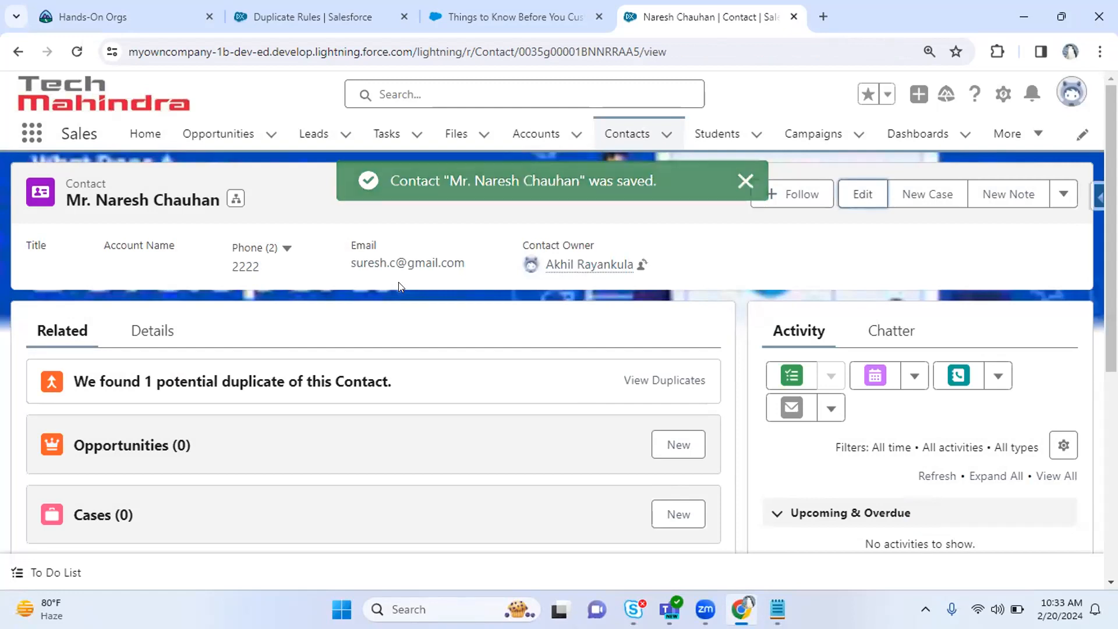
# Review the contact's details, then find 'duplica' in the App Launcher to open Duplicate Record Sets.
pyautogui.click(148, 333)
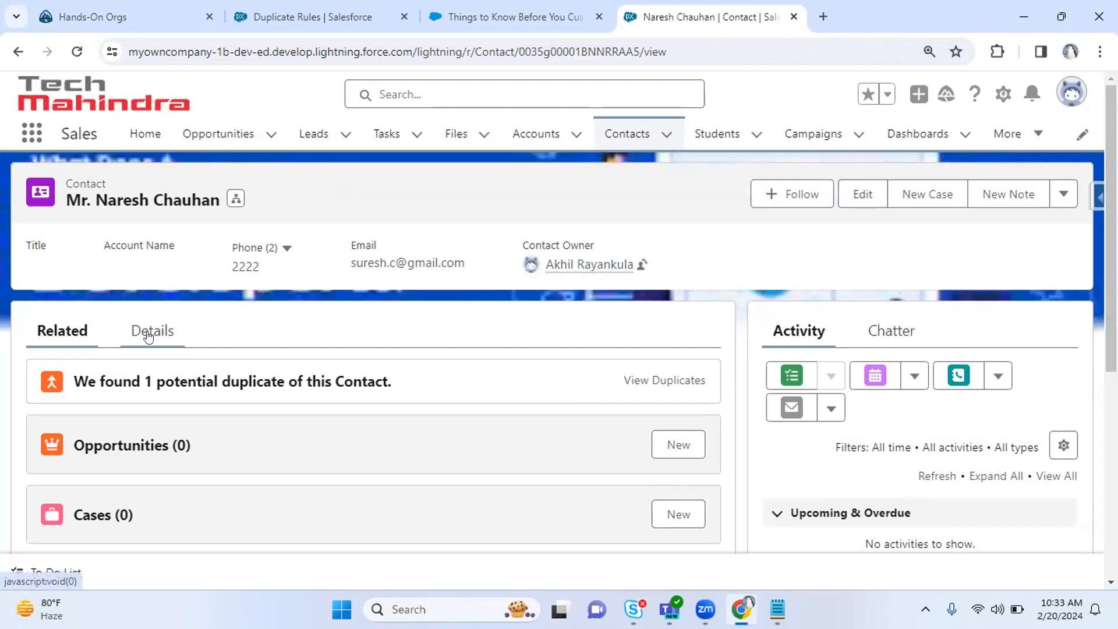
pyautogui.scroll(-3, 935, 324)
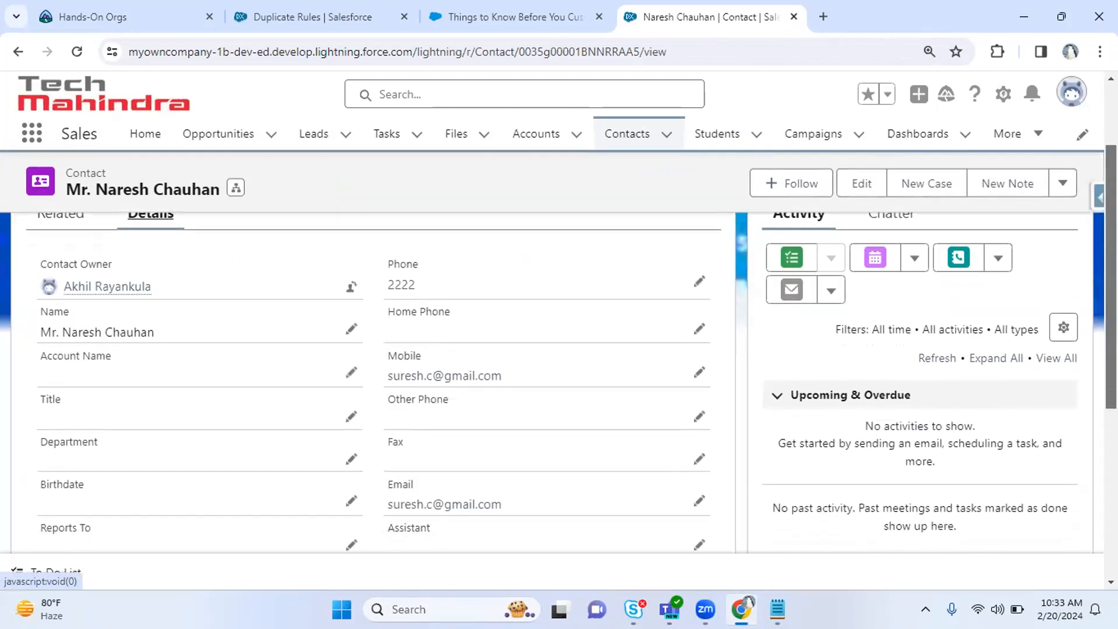
pyautogui.scroll(1, 597, 347)
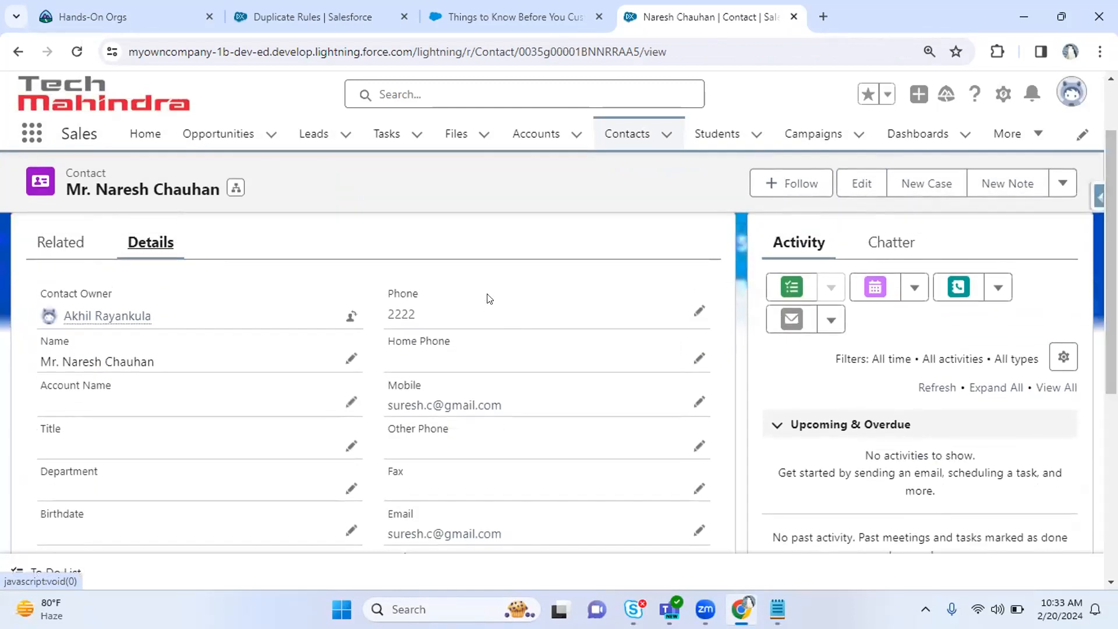
pyautogui.click(31, 134)
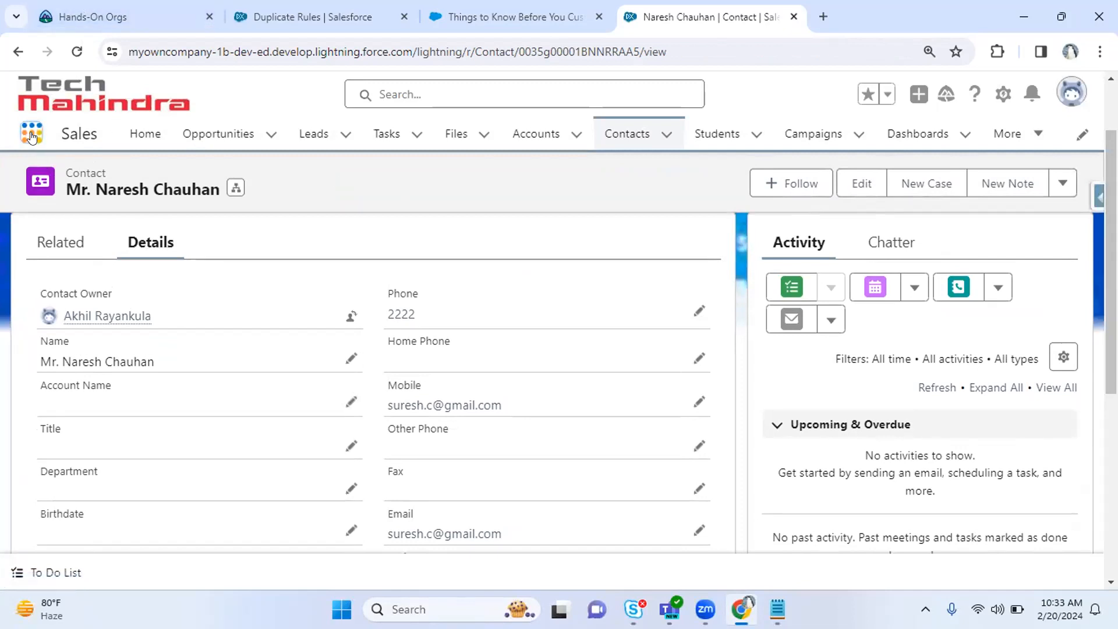
pyautogui.write('duplica')
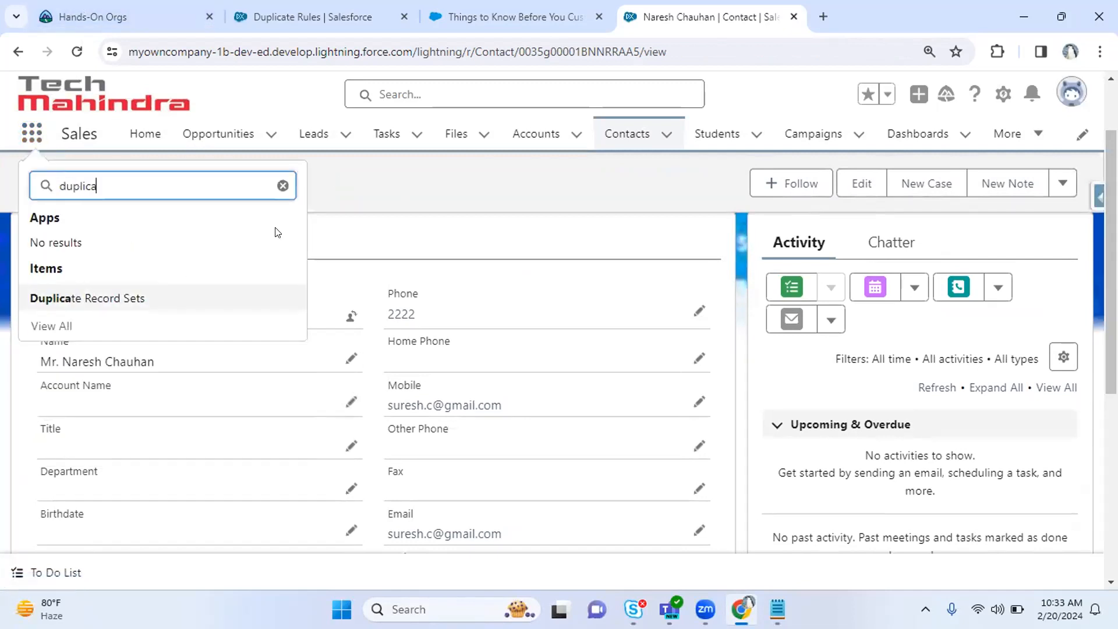
pyautogui.click(145, 300)
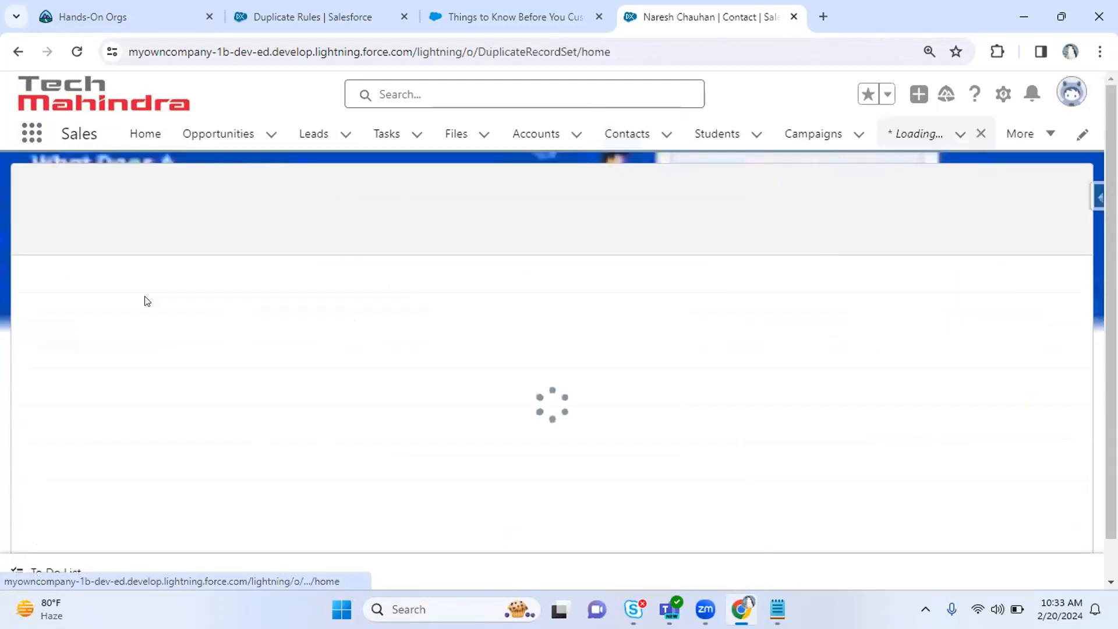
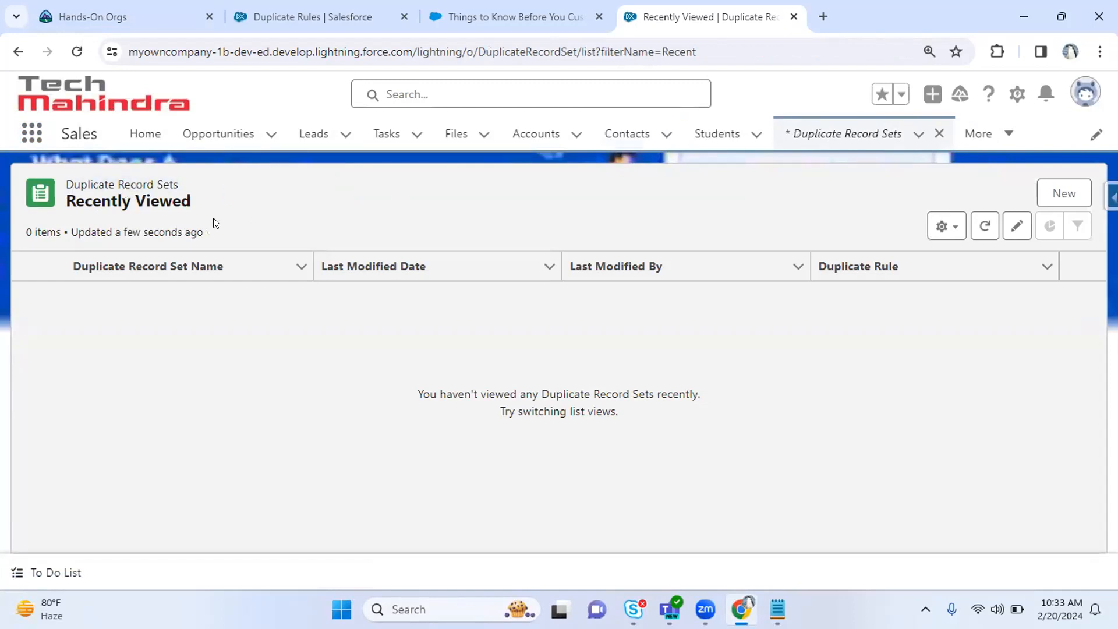
# Find 'duplicate' in the App Launcher and open the empty Duplicate Record Sets list.
pyautogui.doubleClick(143, 201)
pyautogui.click(32, 140)
pyautogui.write('duplicate')
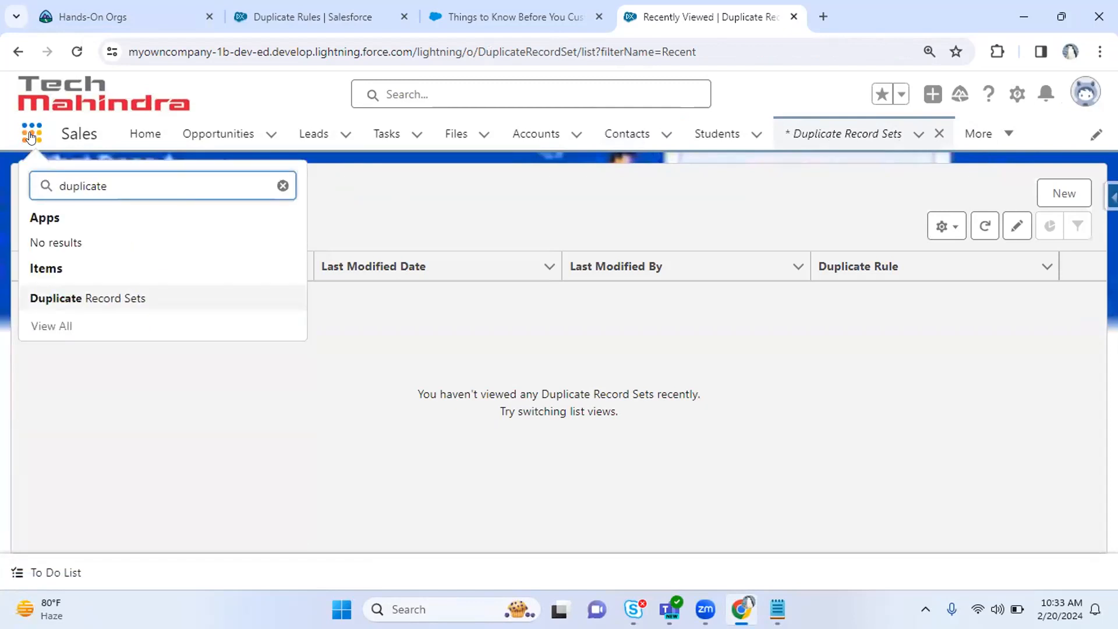
pyautogui.click(113, 296)
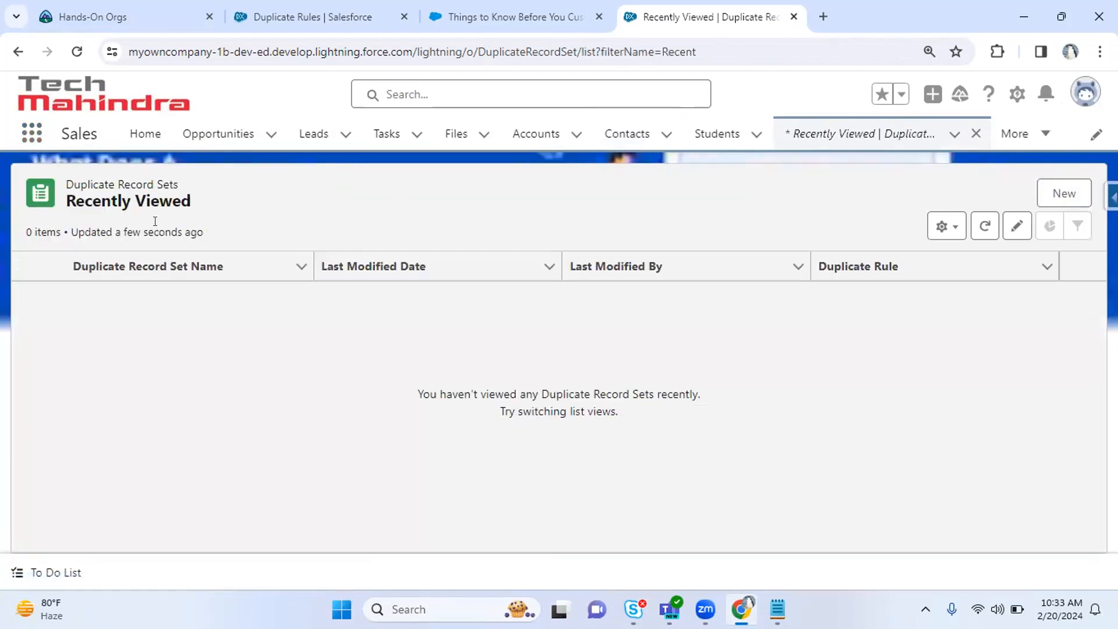
pyautogui.moveTo(55, 186); pyautogui.dragTo(184, 201)
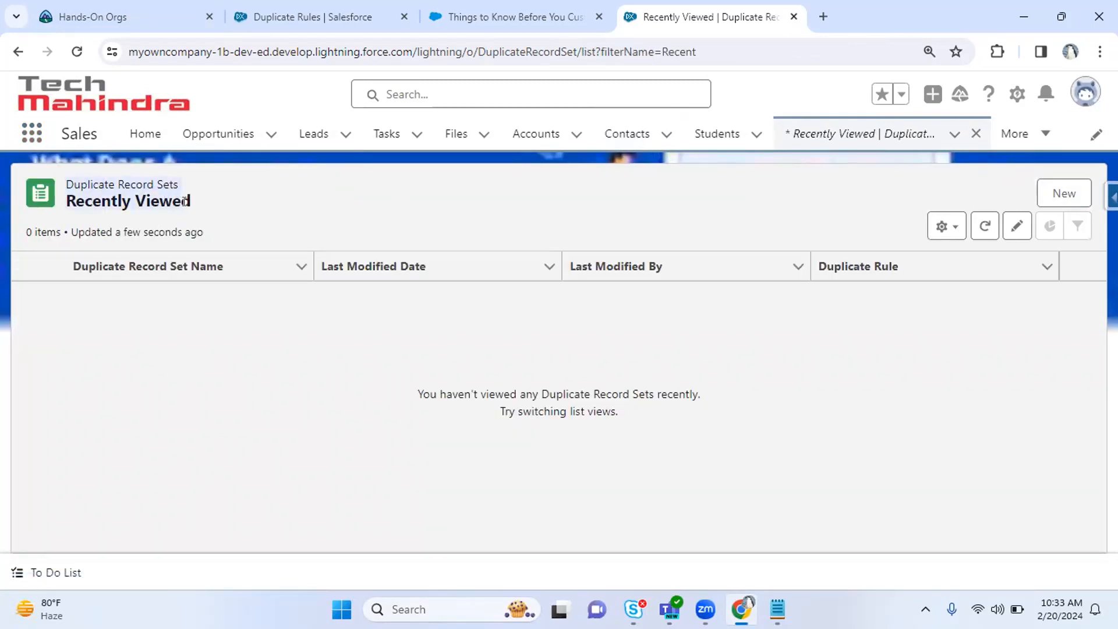
pyautogui.click(837, 129)
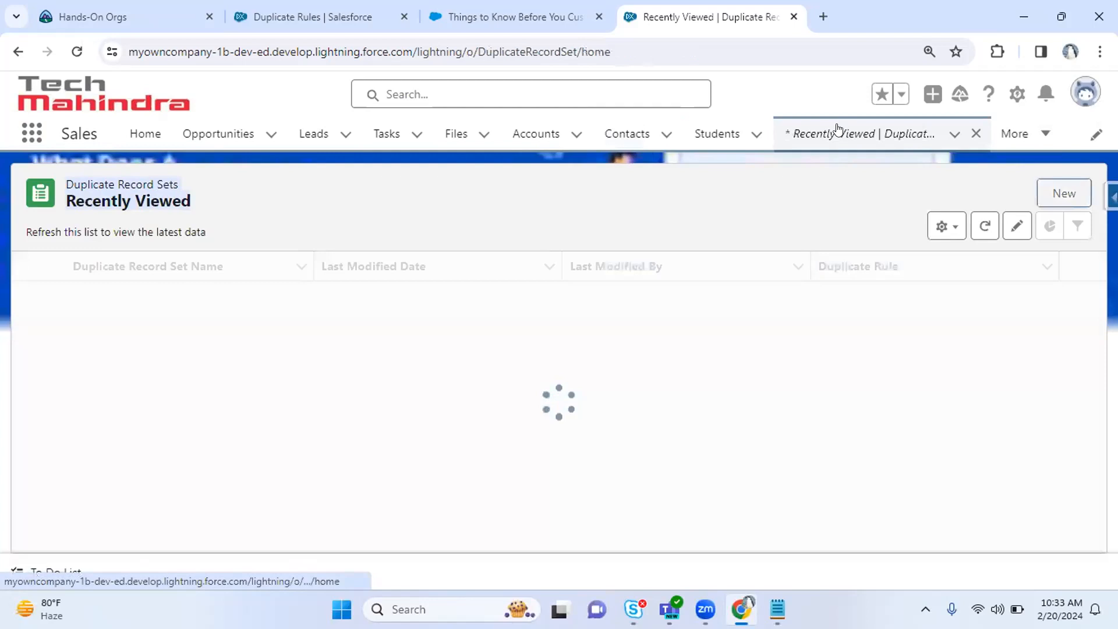
# Switch to the Contacts tab to show the 6 recently viewed contacts.
pyautogui.click(624, 132)
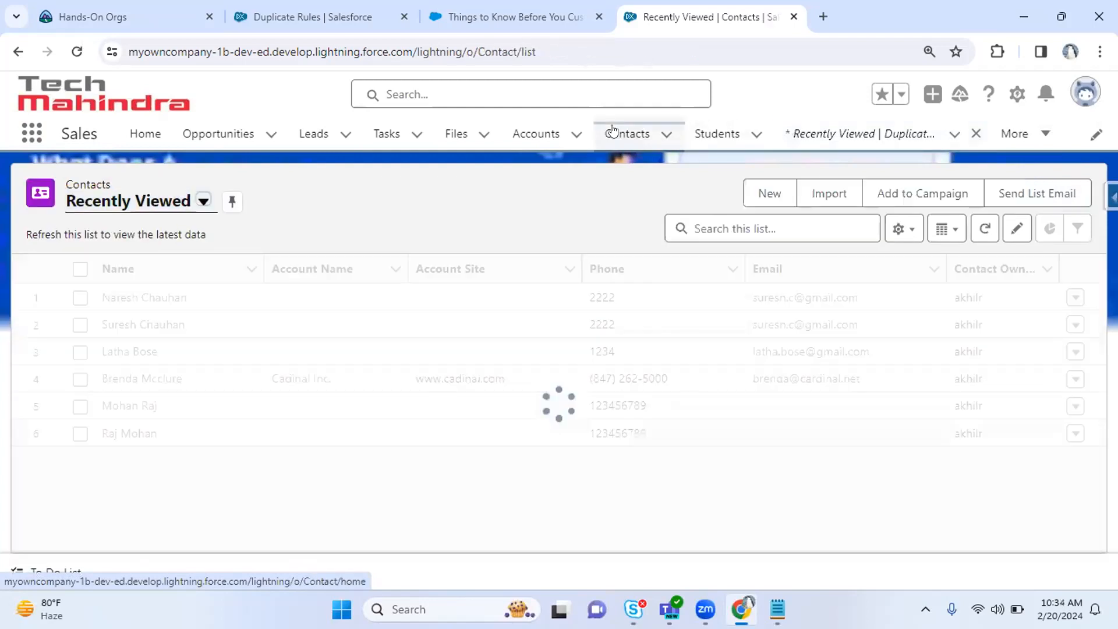
pyautogui.click(909, 133)
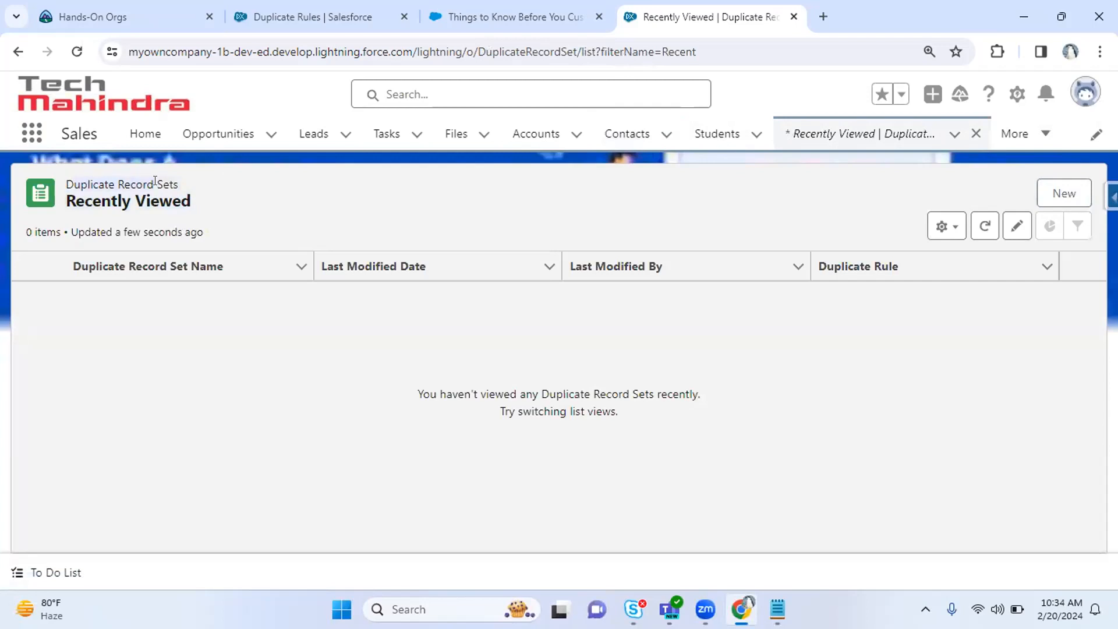
pyautogui.click(625, 140)
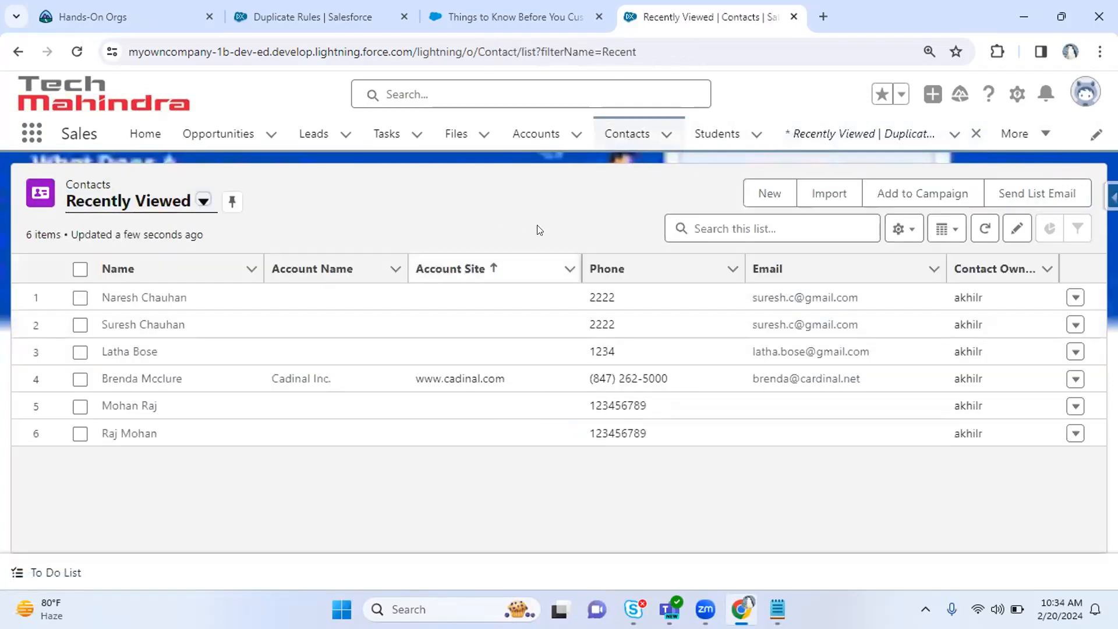
# Start a new contact with salutation Mr. and enter the contact's phone number.
pyautogui.click(767, 194)
pyautogui.click(283, 351)
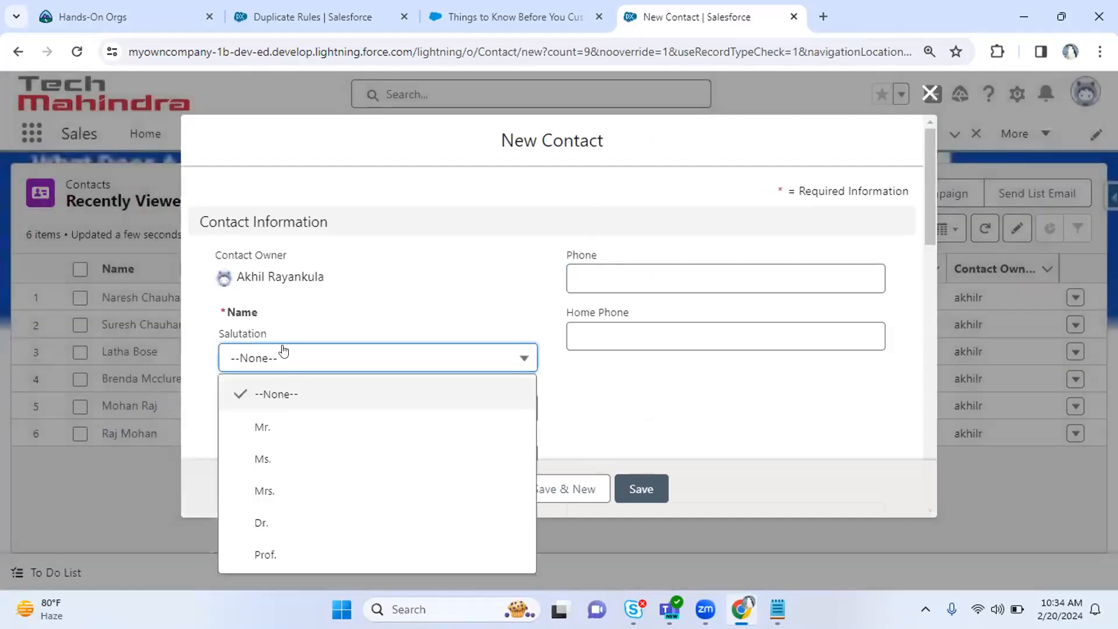
pyautogui.click(288, 425)
pyautogui.click(644, 282)
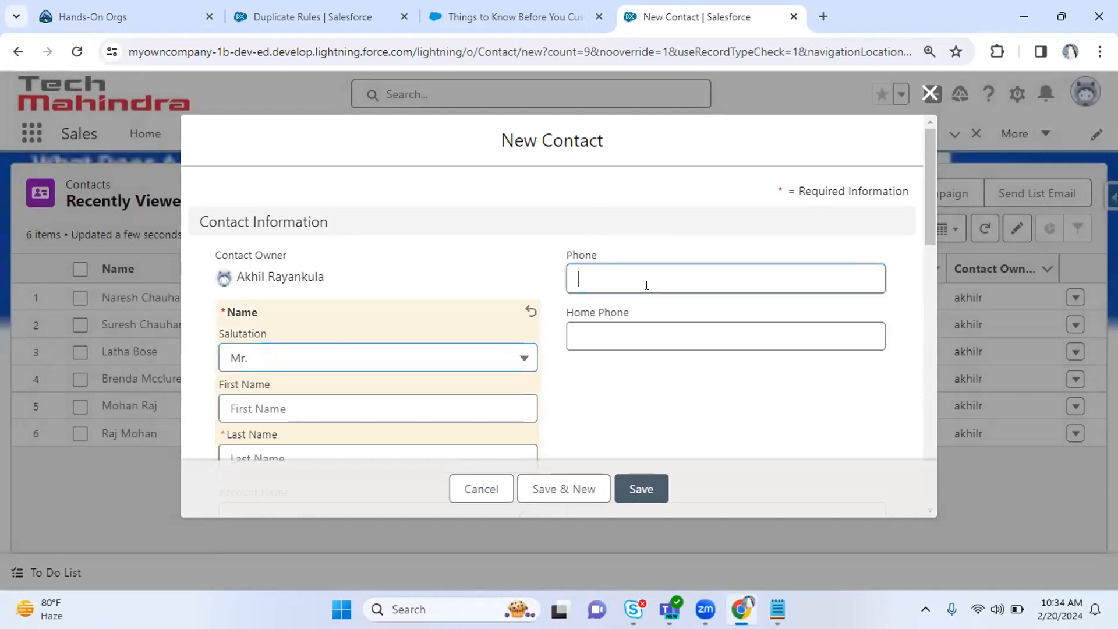
pyautogui.write('1234')
pyautogui.press('Tab')
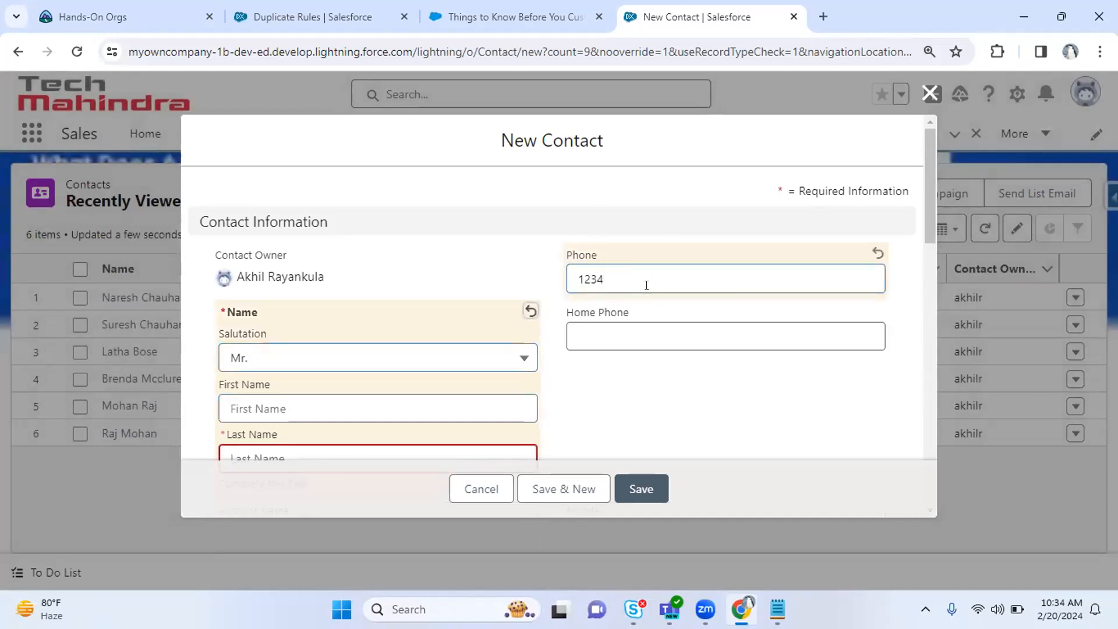
pyautogui.moveTo(932, 188); pyautogui.dragTo(932, 226)
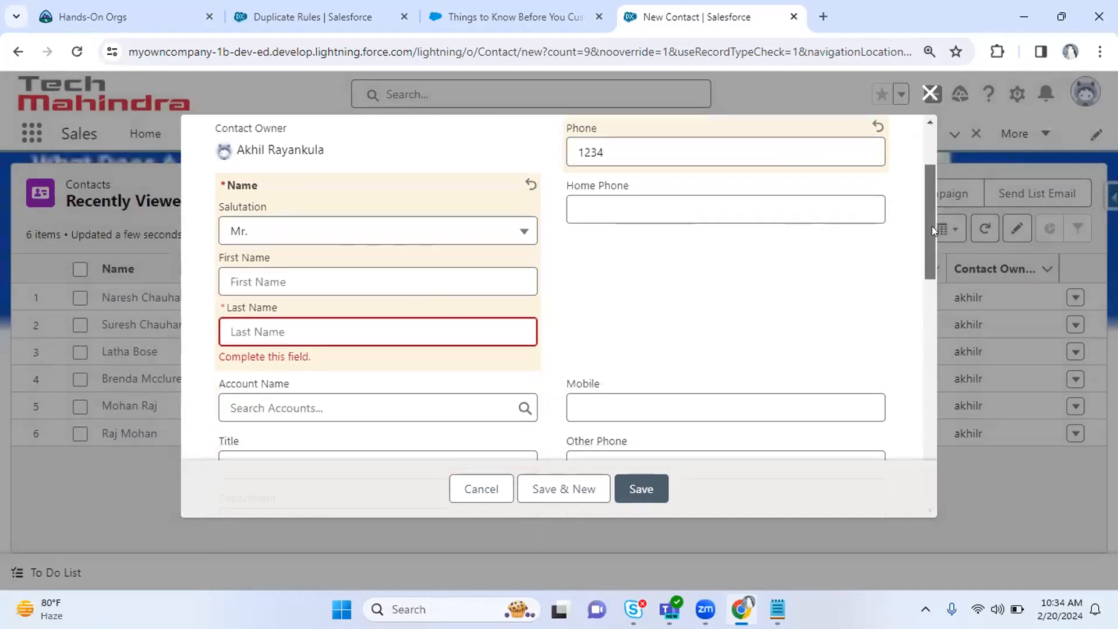
# Enter the contact's first name, last name and e-mail address, then Save & New.
pyautogui.click(307, 263)
pyautogui.press('Tab')
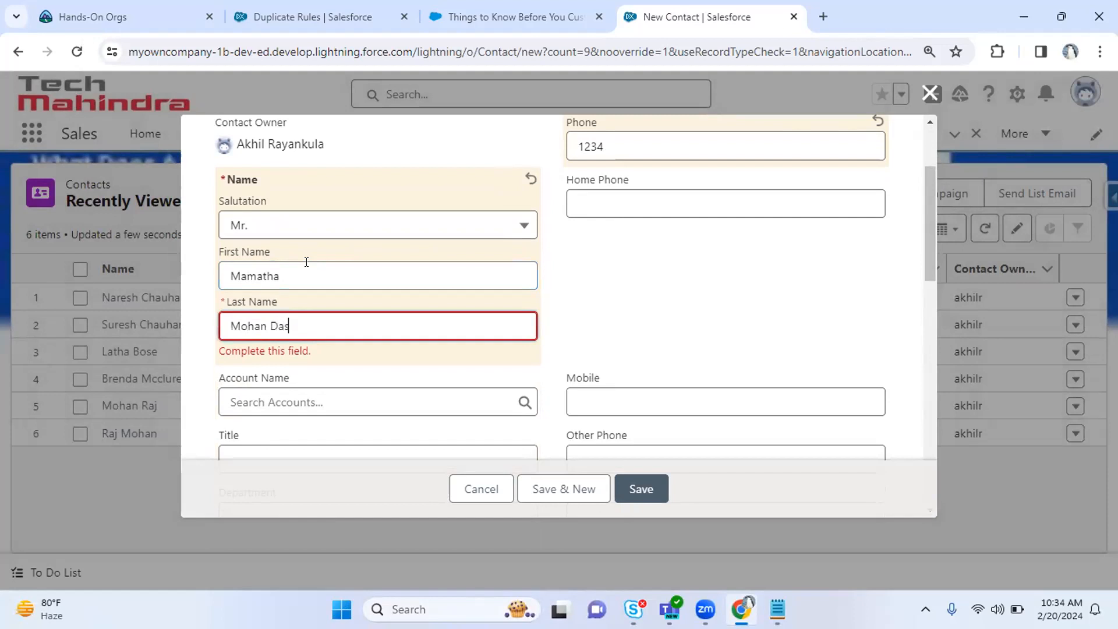
pyautogui.moveTo(933, 203); pyautogui.dragTo(931, 280)
pyautogui.click(675, 297)
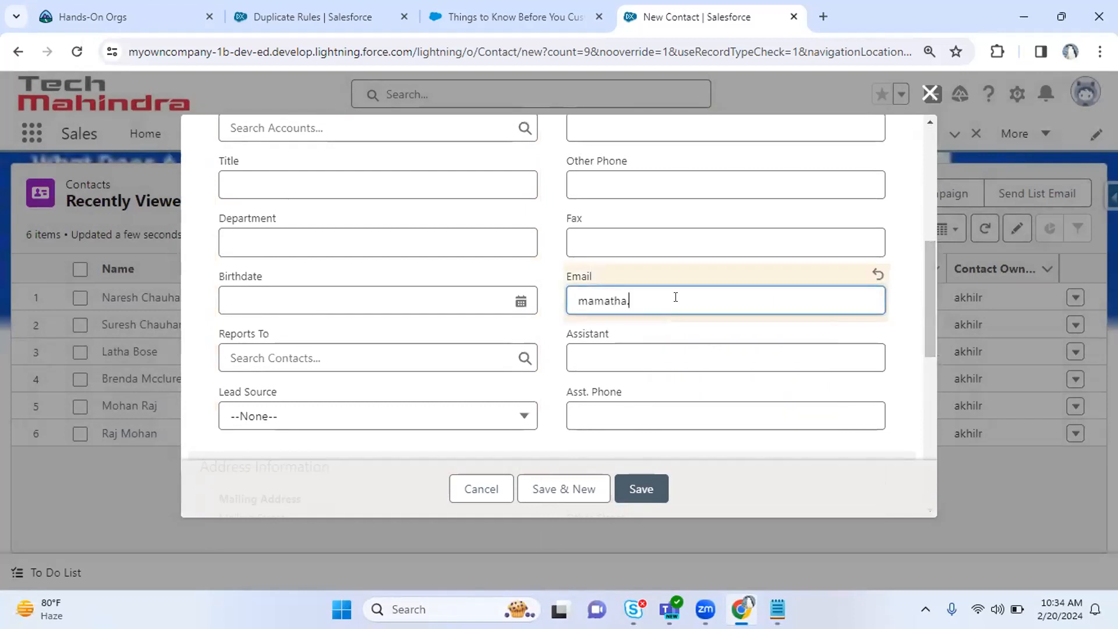
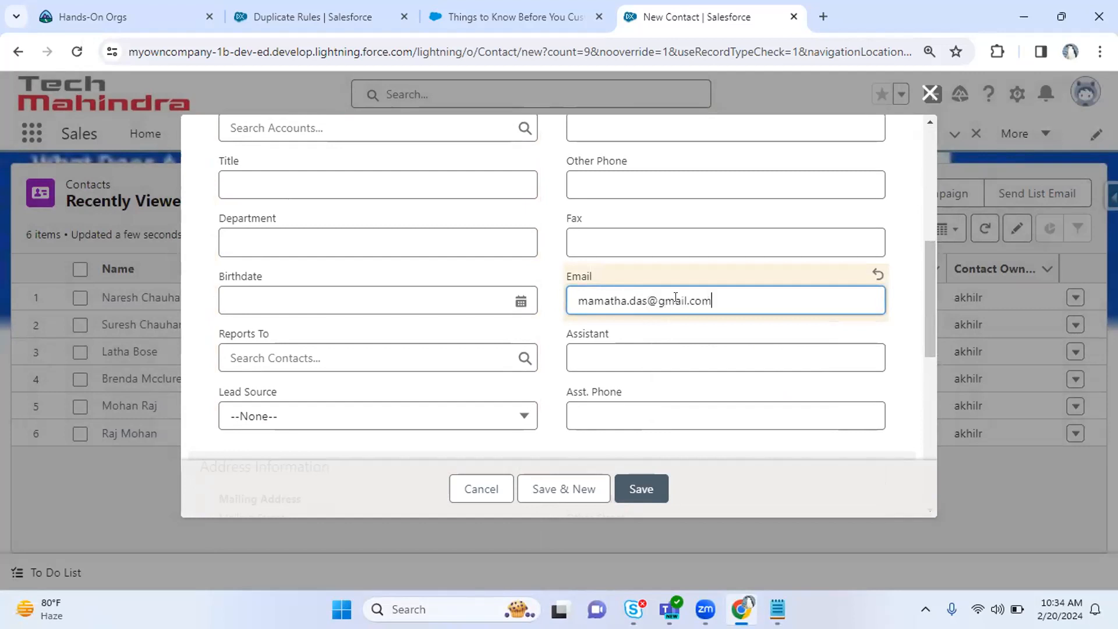
pyautogui.hotkey('ctrl', 'a')
pyautogui.hotkey('ctrl', 'c')
pyautogui.moveTo(926, 304)
pyautogui.mouseDown()
pyautogui.moveTo(921, 176)
pyautogui.moveTo(934, 291)
pyautogui.mouseUp()
pyautogui.click(587, 491)
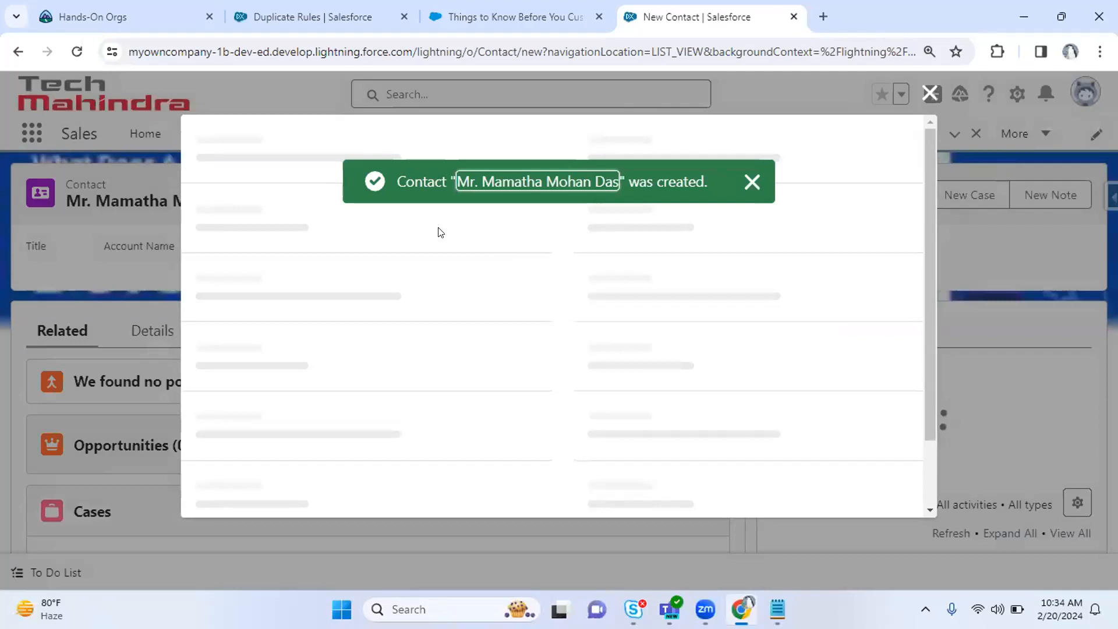
# Give the new contact the same phone number and paste in the previous contact's e-mail.
pyautogui.write('1234')
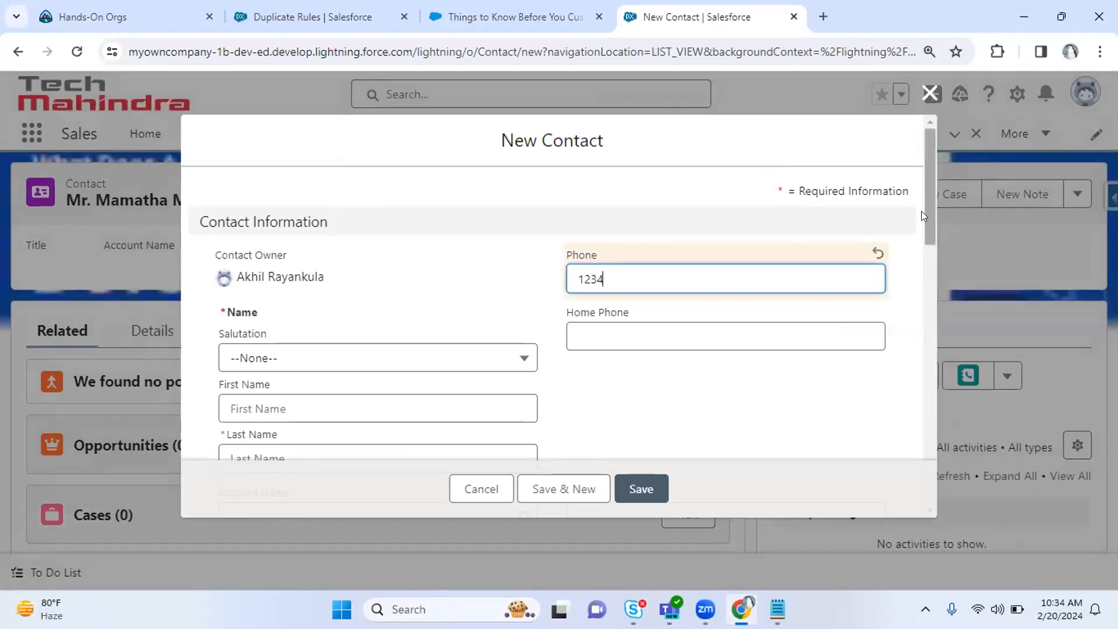
pyautogui.moveTo(929, 212); pyautogui.dragTo(934, 320)
pyautogui.click(728, 290)
pyautogui.hotkey('ctrl', 'v')
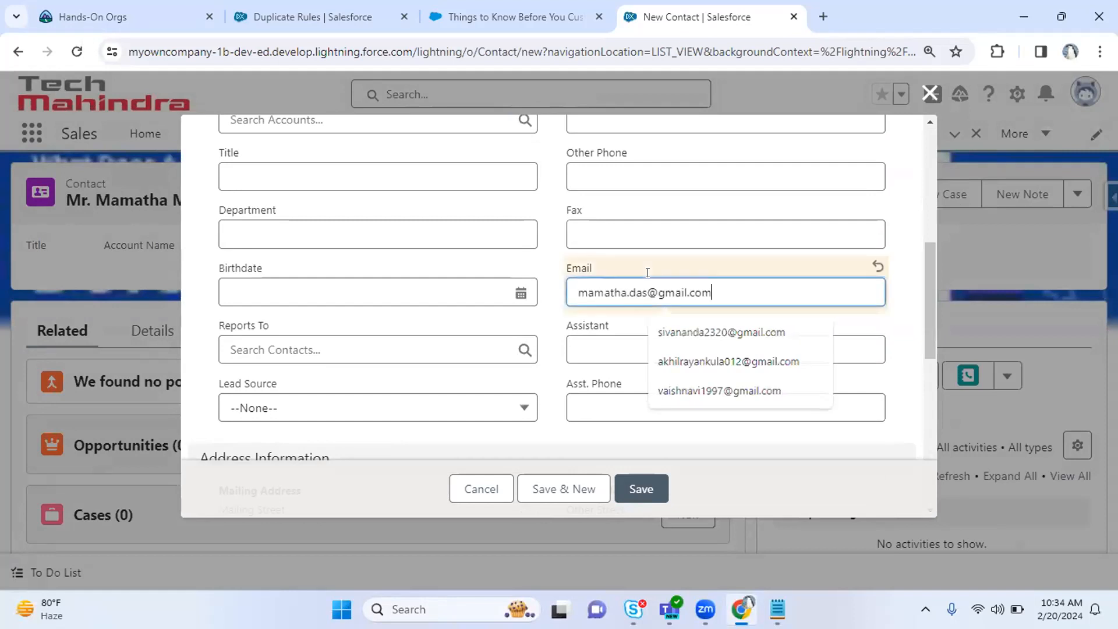
pyautogui.click(918, 307)
pyautogui.moveTo(930, 294); pyautogui.dragTo(924, 229)
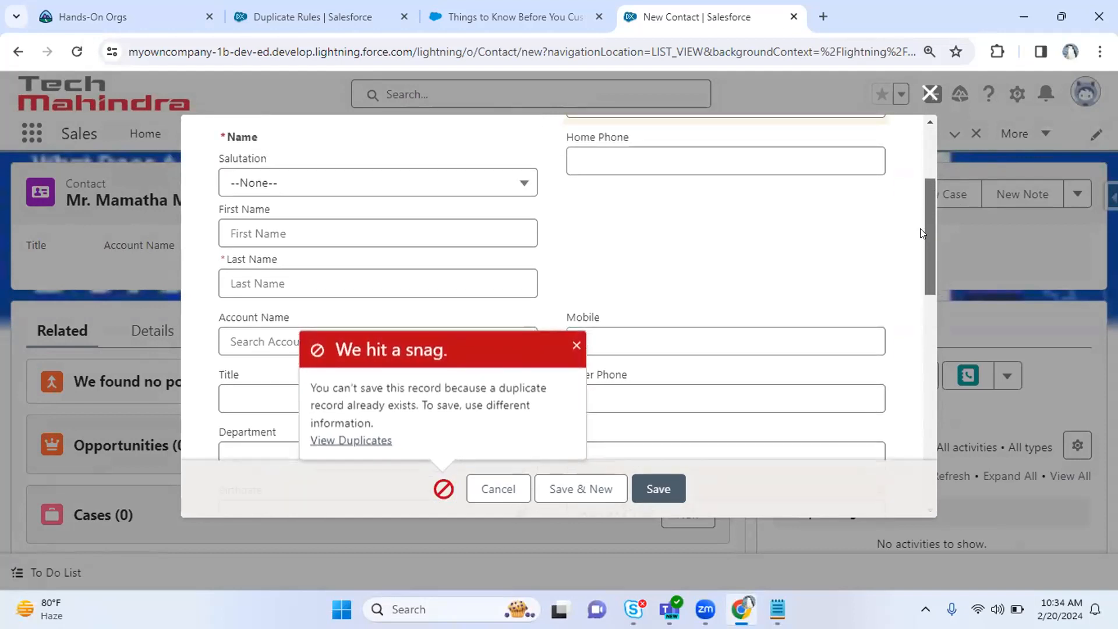
# Set salutation Mr., enter the rearranged first and last names, and save past the duplicate warnings.
pyautogui.click(307, 185)
pyautogui.click(299, 257)
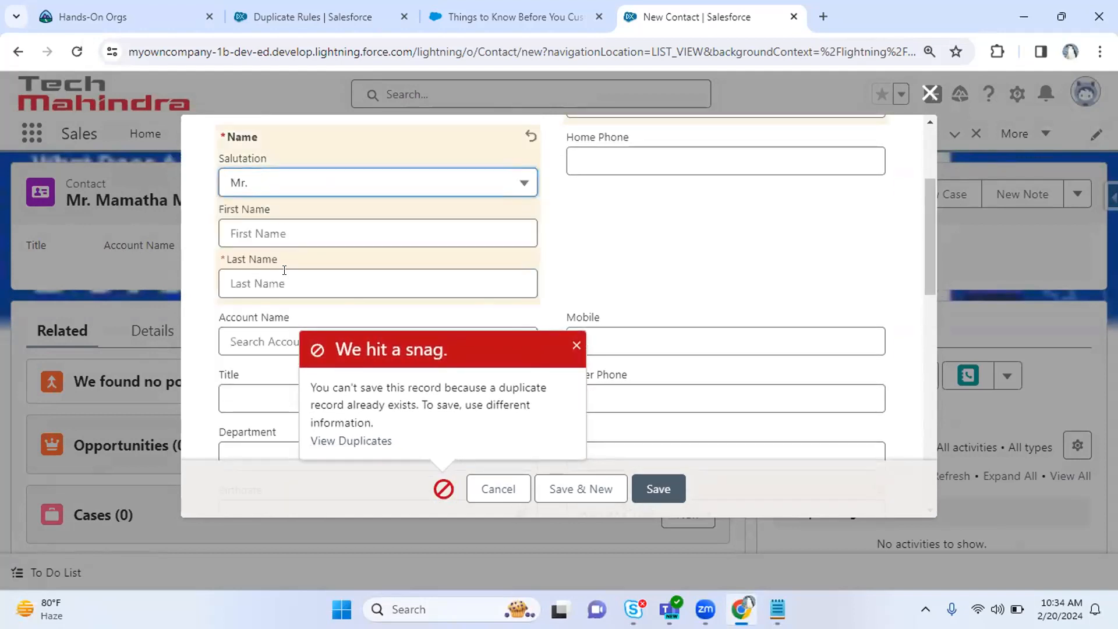
pyautogui.click(249, 284)
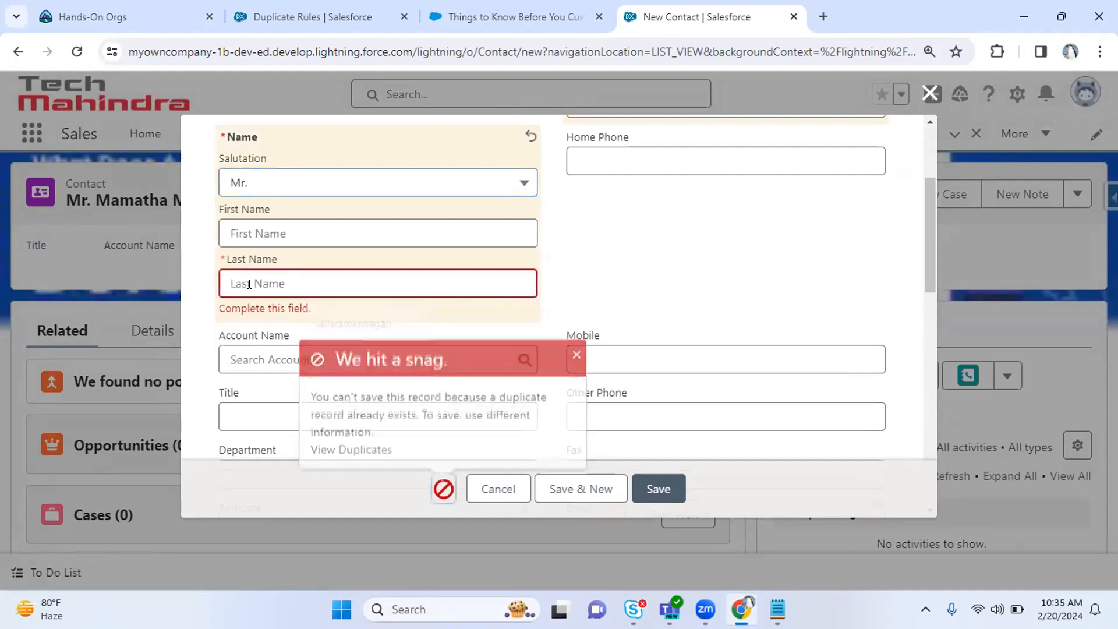
pyautogui.write('Mohan')
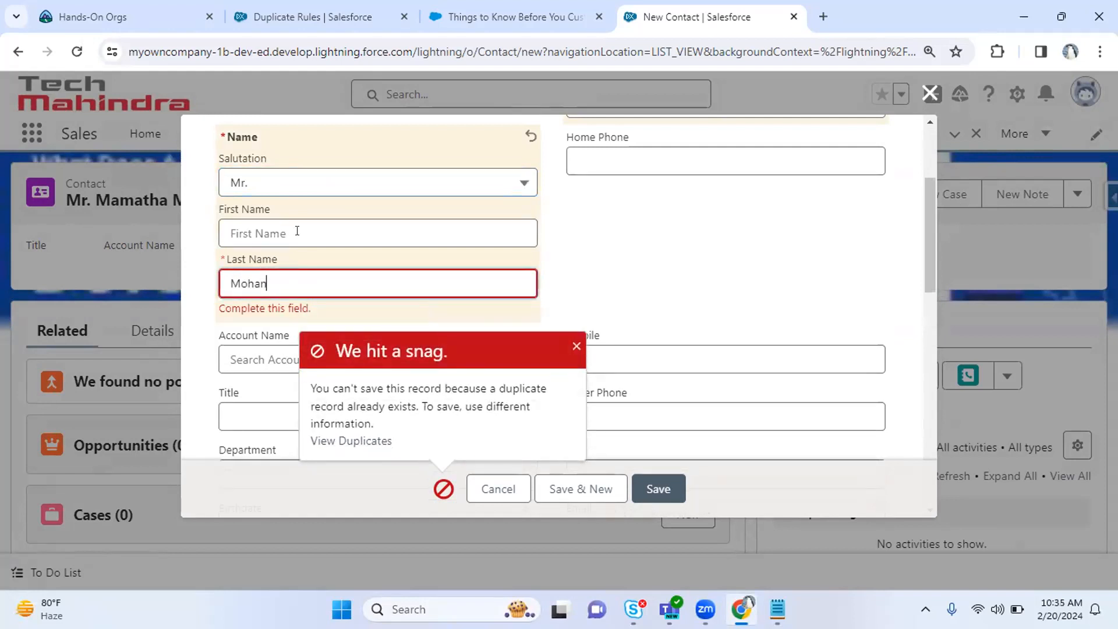
pyautogui.click(297, 231)
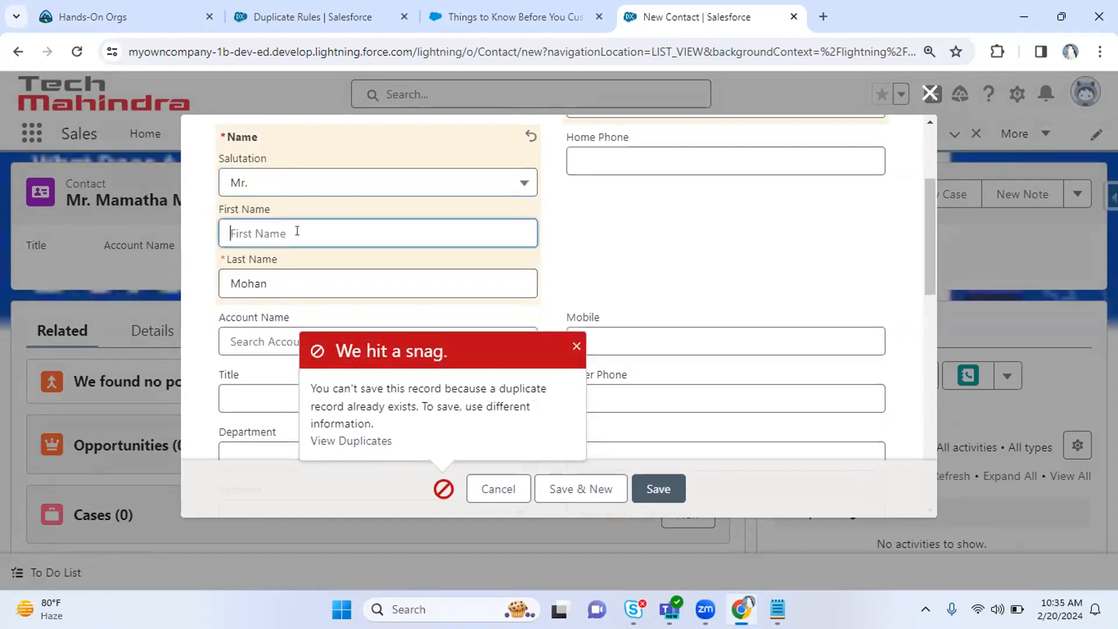
pyautogui.click(297, 230)
pyautogui.moveTo(329, 388); pyautogui.dragTo(445, 390)
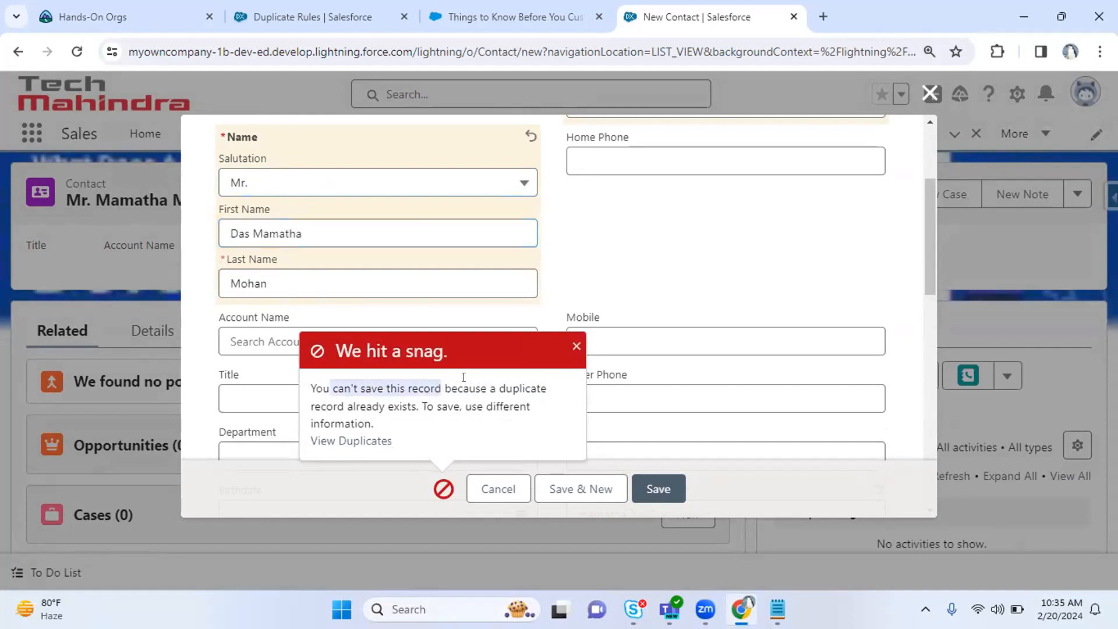
pyautogui.click(652, 487)
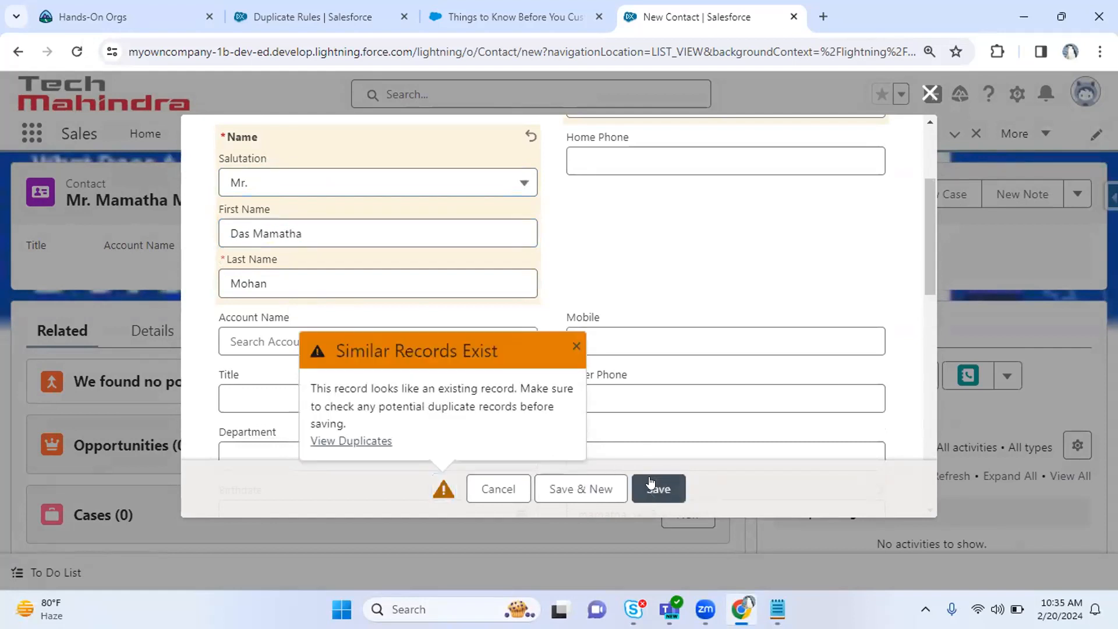
pyautogui.moveTo(351, 389); pyautogui.dragTo(517, 406)
pyautogui.click(656, 488)
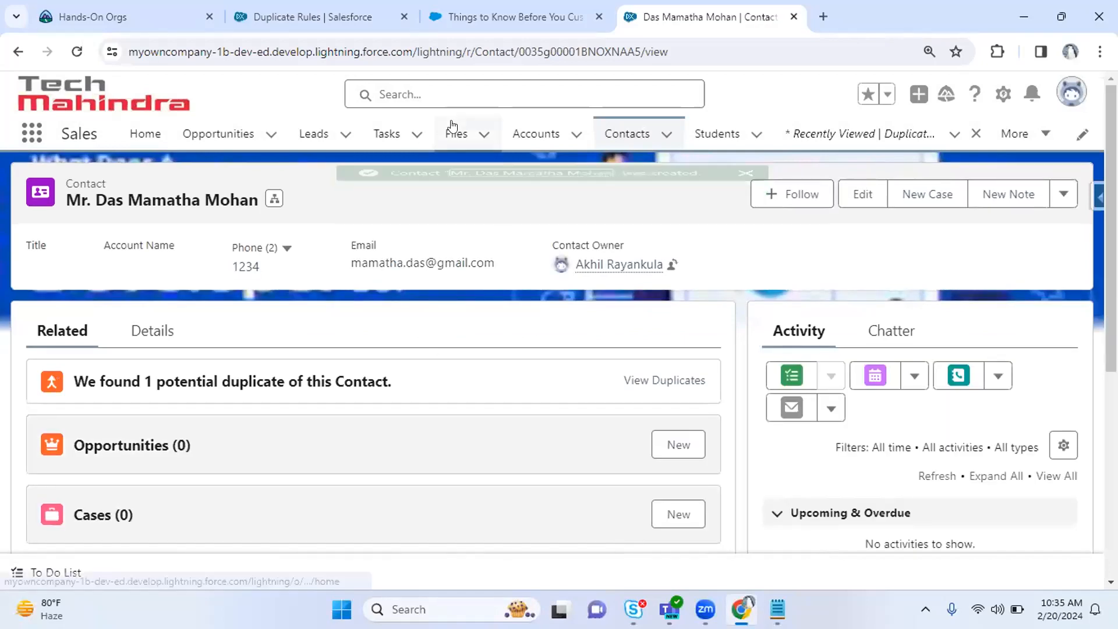
# Google 'Duplicate Record Set in Salesforce', open the Salesforce Help article, then return to the duplicate rule page.
pyautogui.click(848, 129)
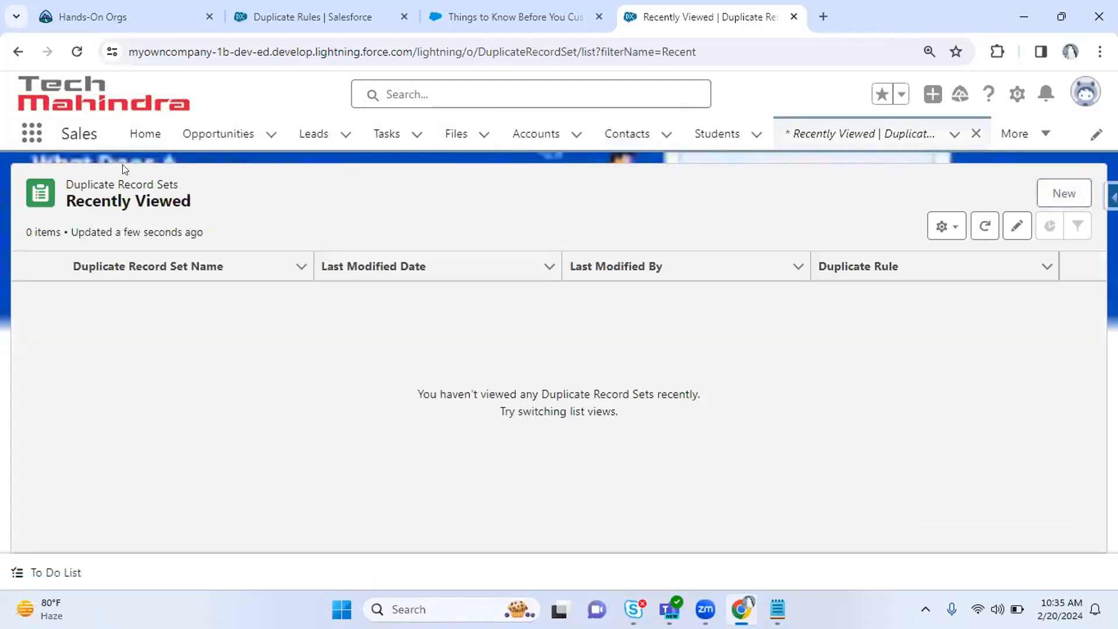
pyautogui.click(827, 6)
pyautogui.write('Duplicate ')
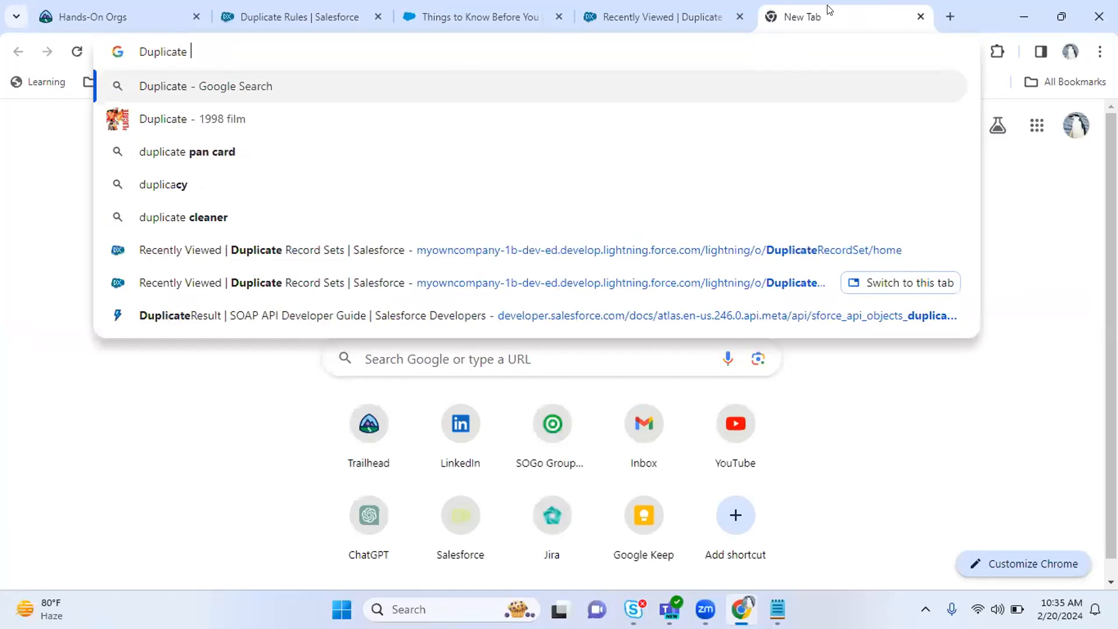
pyautogui.write('Record Set')
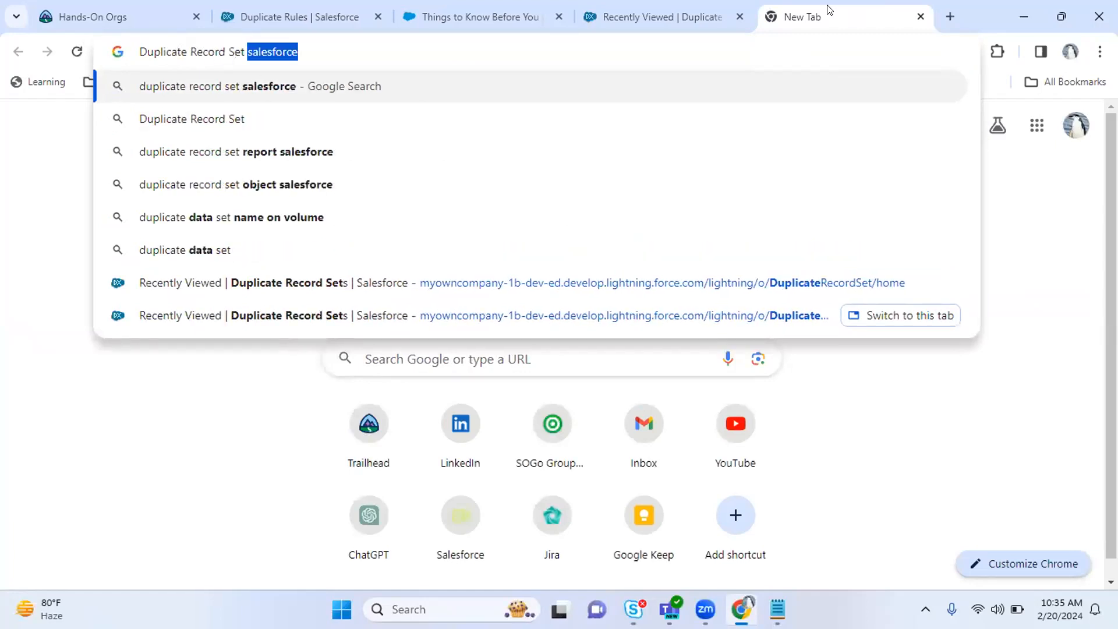
pyautogui.write(' in Salesforce')
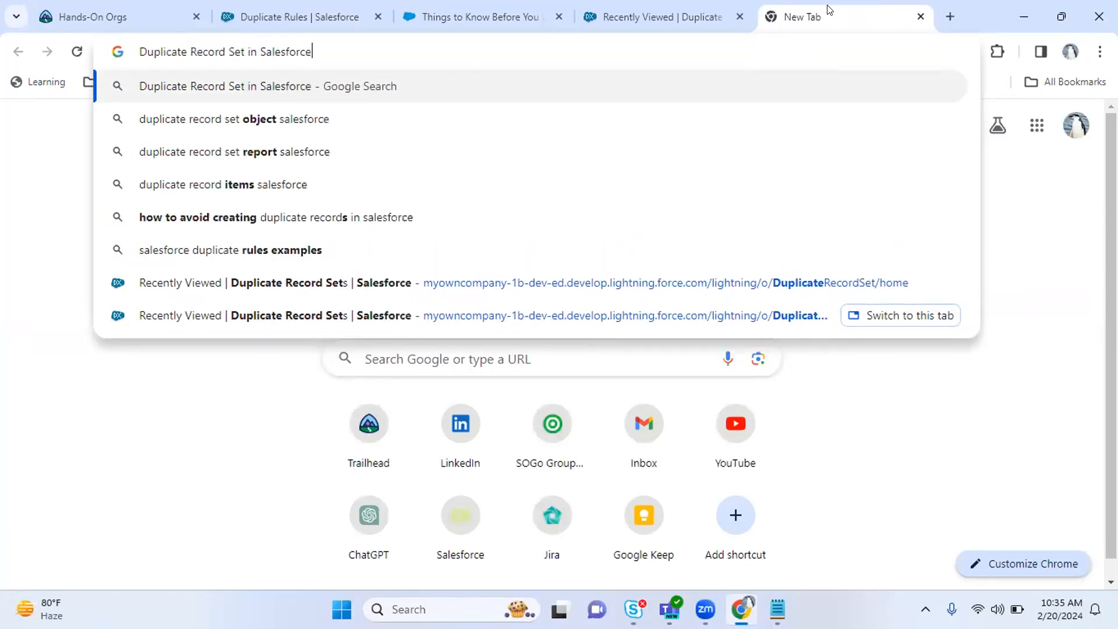
pyautogui.press('Return')
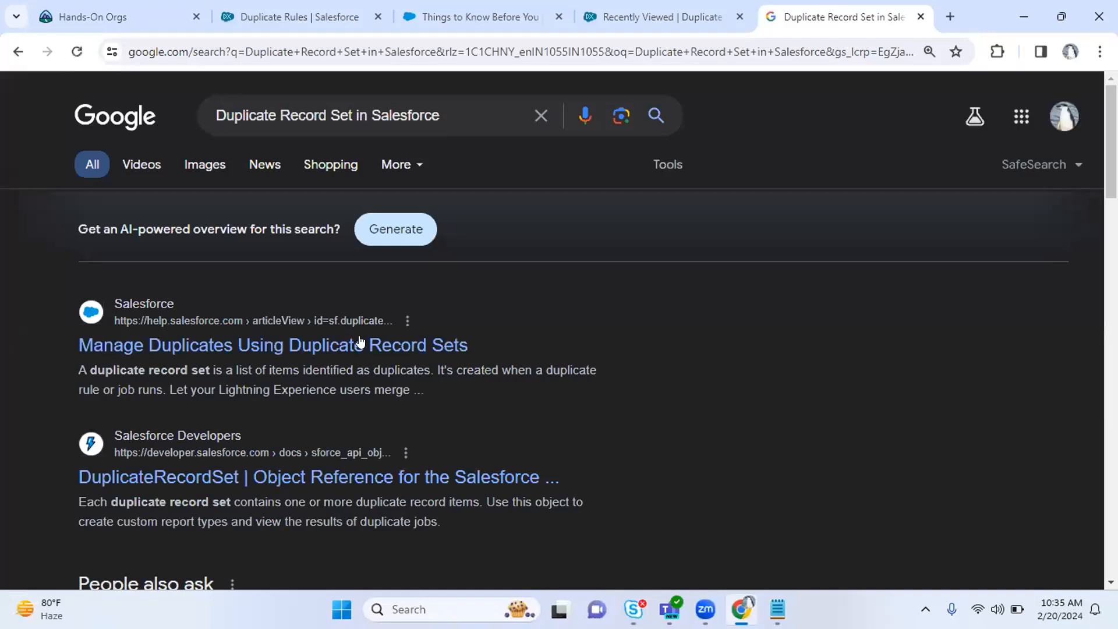
pyautogui.click(428, 344)
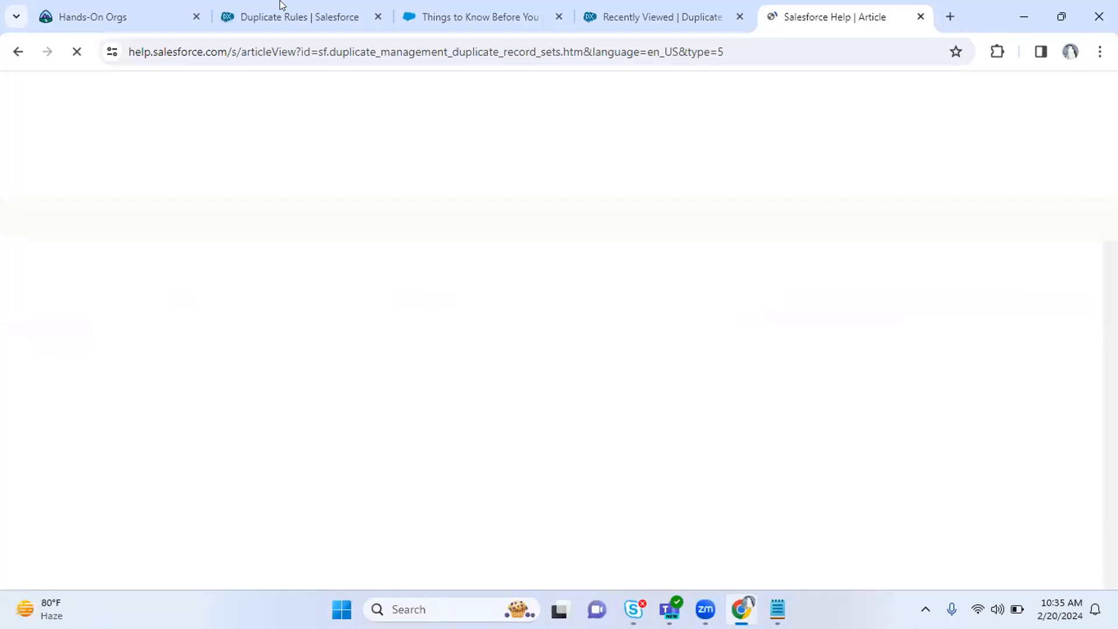
pyautogui.click(281, 5)
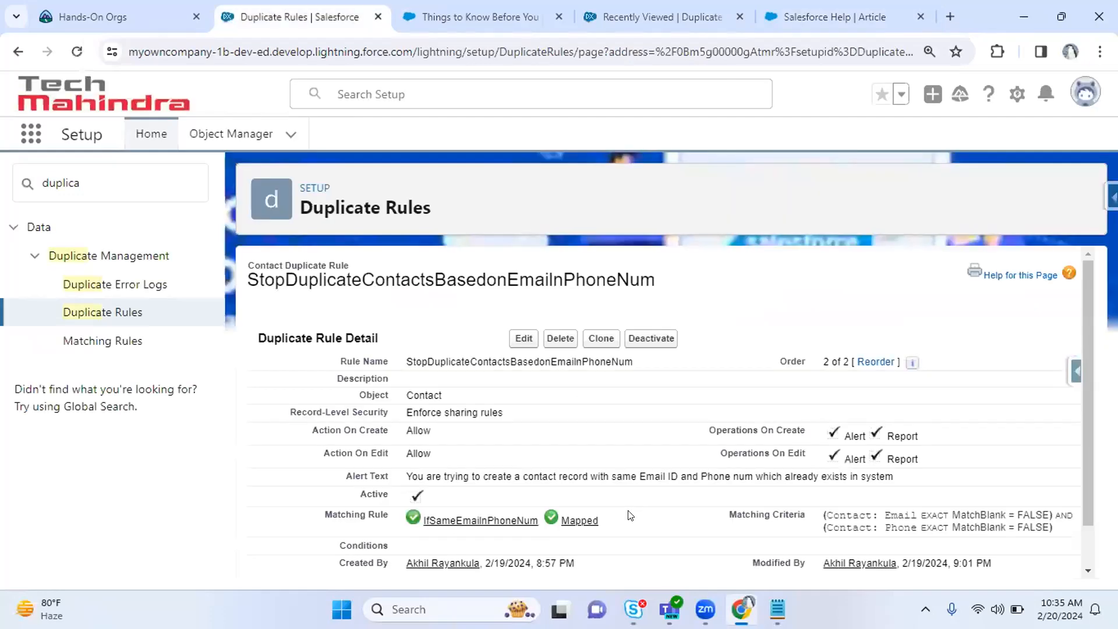
# Scroll through the Manage Duplicates Using Duplicate Record Sets article, then return to the empty Duplicate Record Sets list.
pyautogui.click(846, 7)
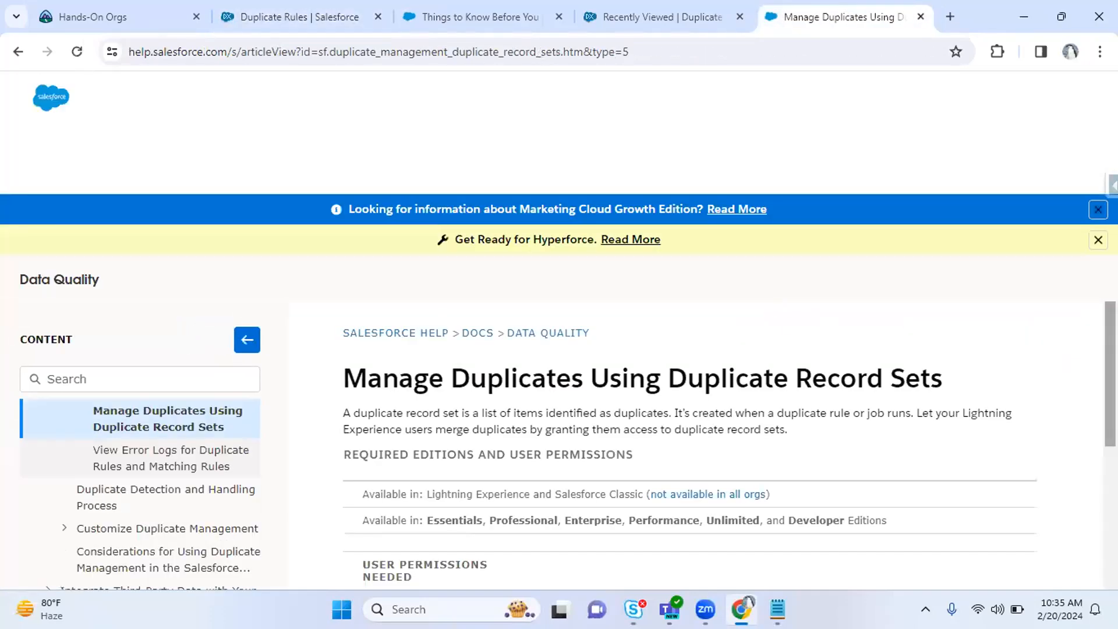
pyautogui.scroll(-3, 768, 307)
pyautogui.scroll(-1, 696, 446)
pyautogui.scroll(-1, 729, 446)
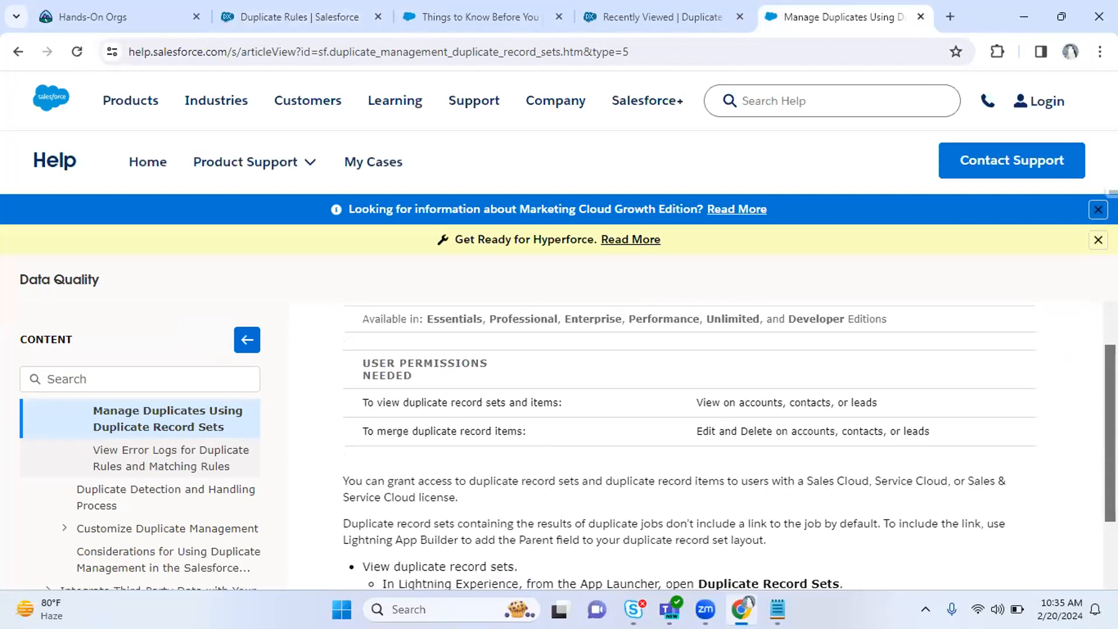
pyautogui.scroll(-4, 729, 445)
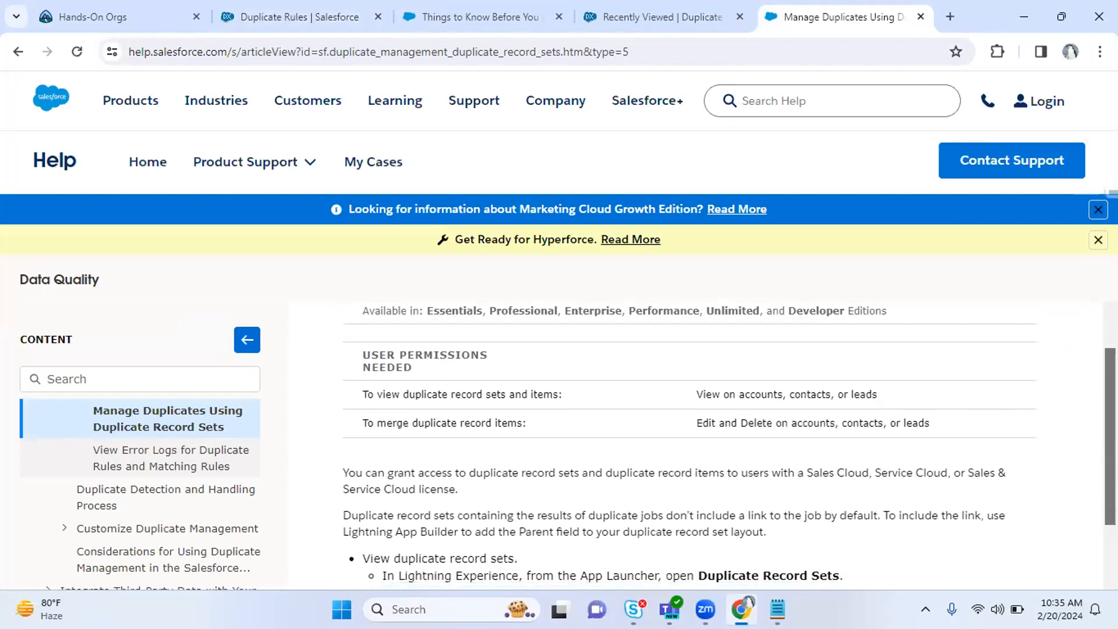
pyautogui.scroll(-3, 696, 445)
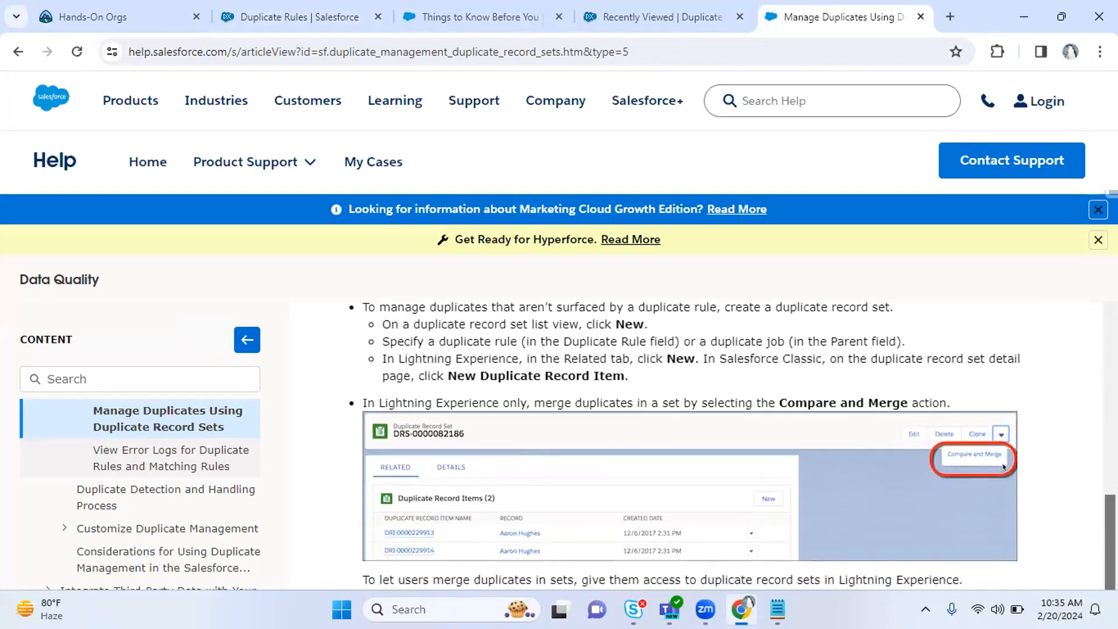
pyautogui.scroll(-1, 869, 563)
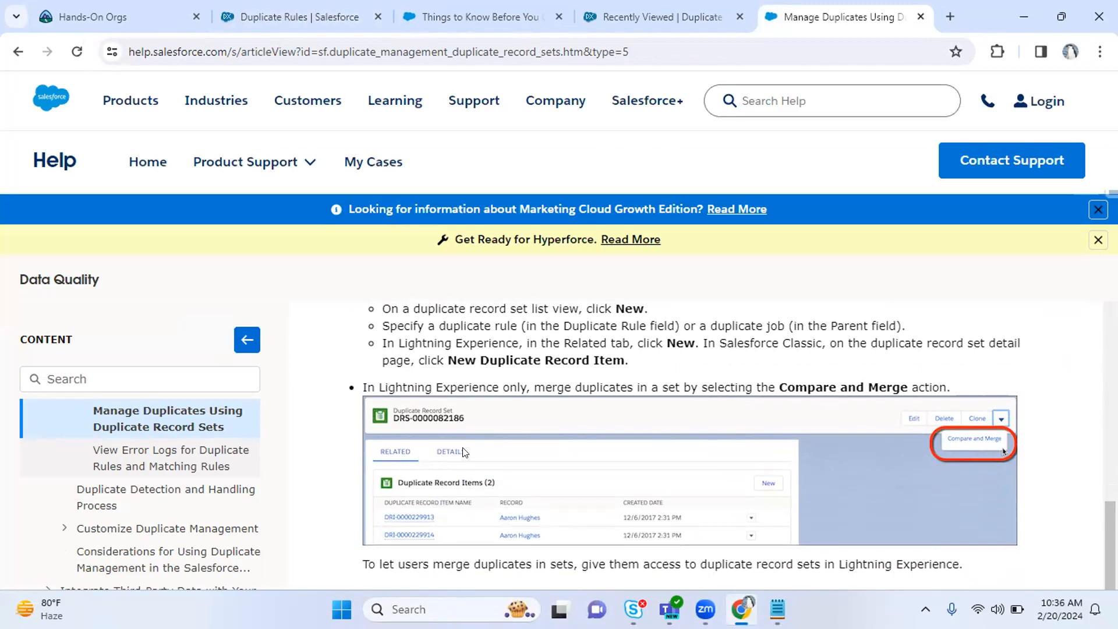
pyautogui.scroll(-1, 730, 446)
pyautogui.scroll(4, 729, 445)
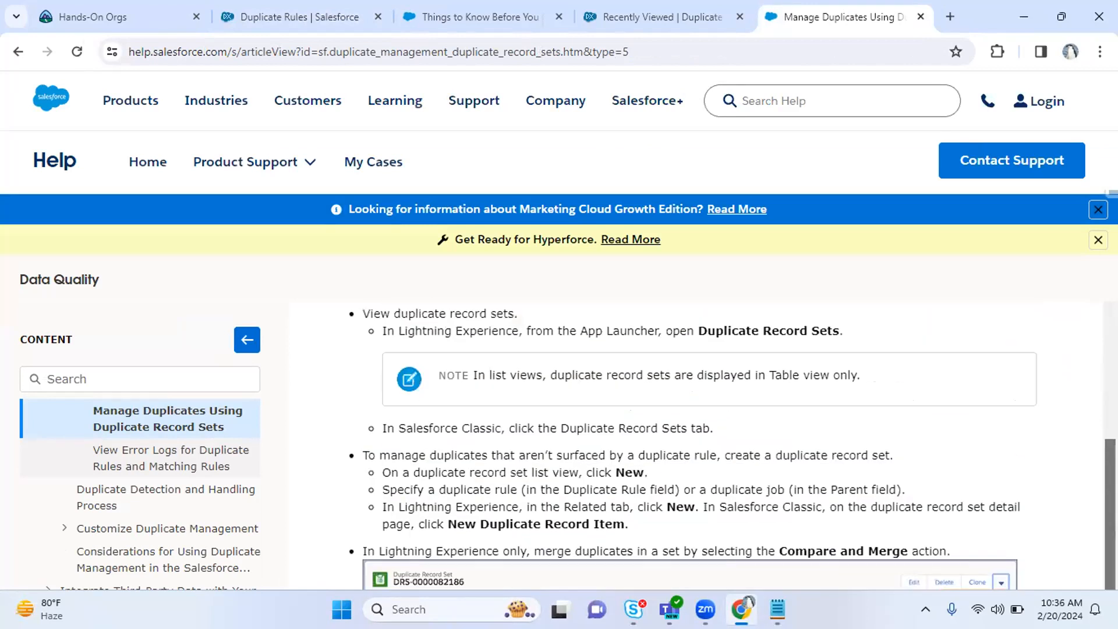
pyautogui.click(674, 8)
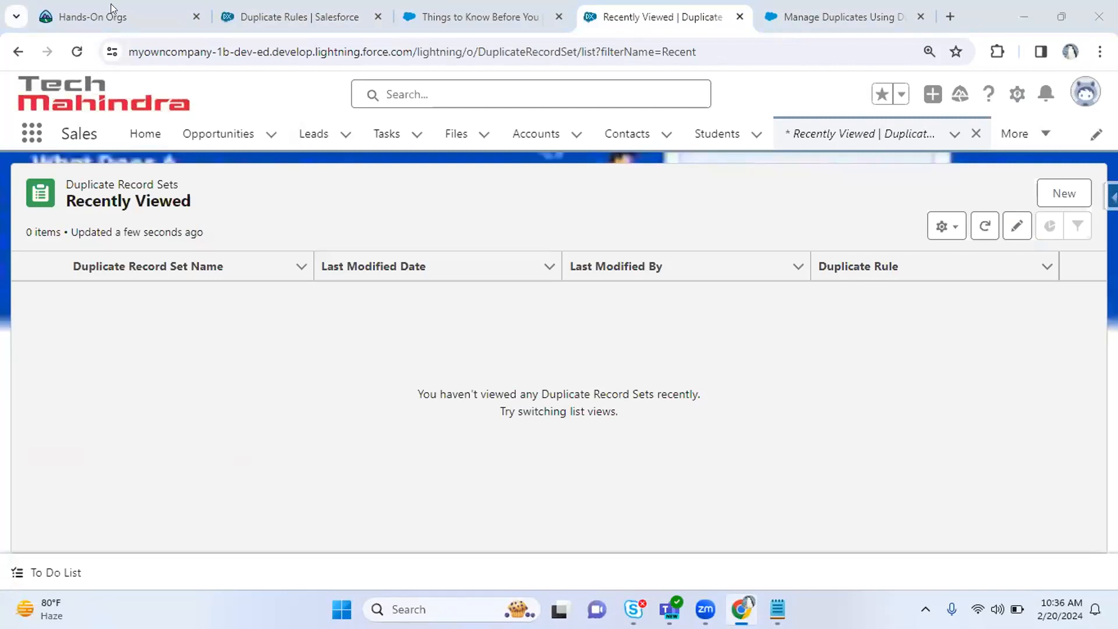
# Start a new duplicate record set and paste in the copied StopDuplicateContactsBasedonEmailInPhoneNum rule name.
pyautogui.click(70, 46)
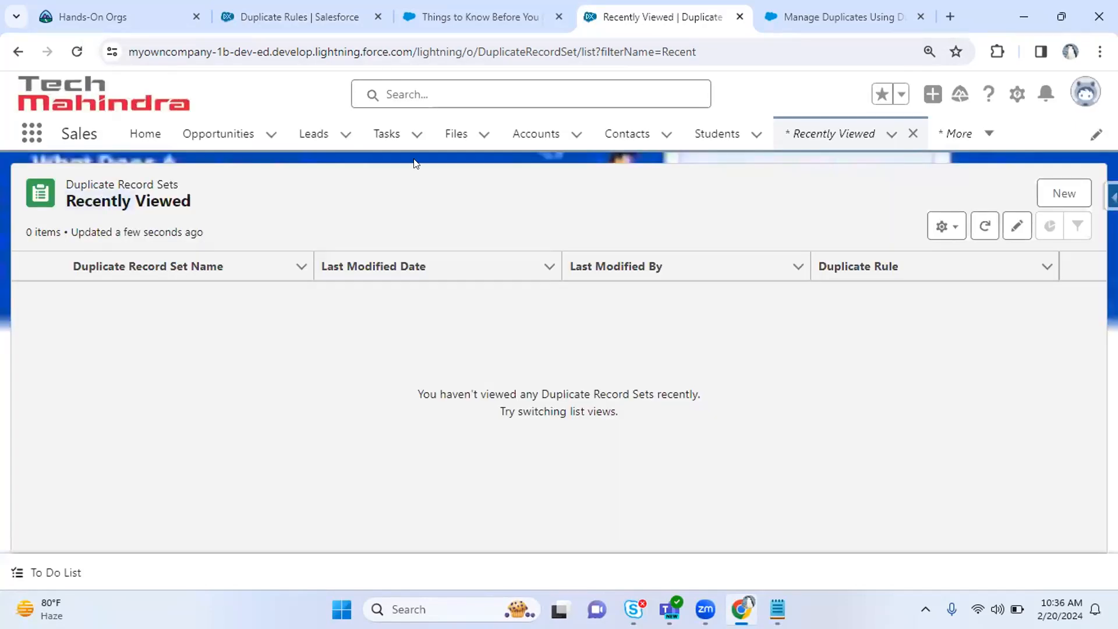
pyautogui.click(1062, 181)
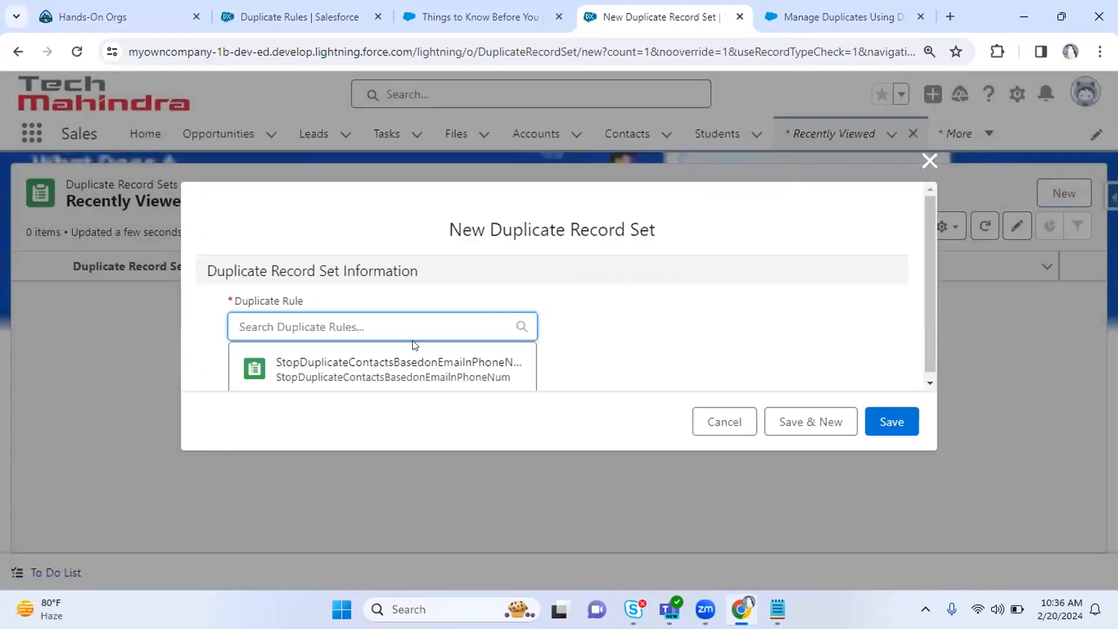
pyautogui.click(923, 297)
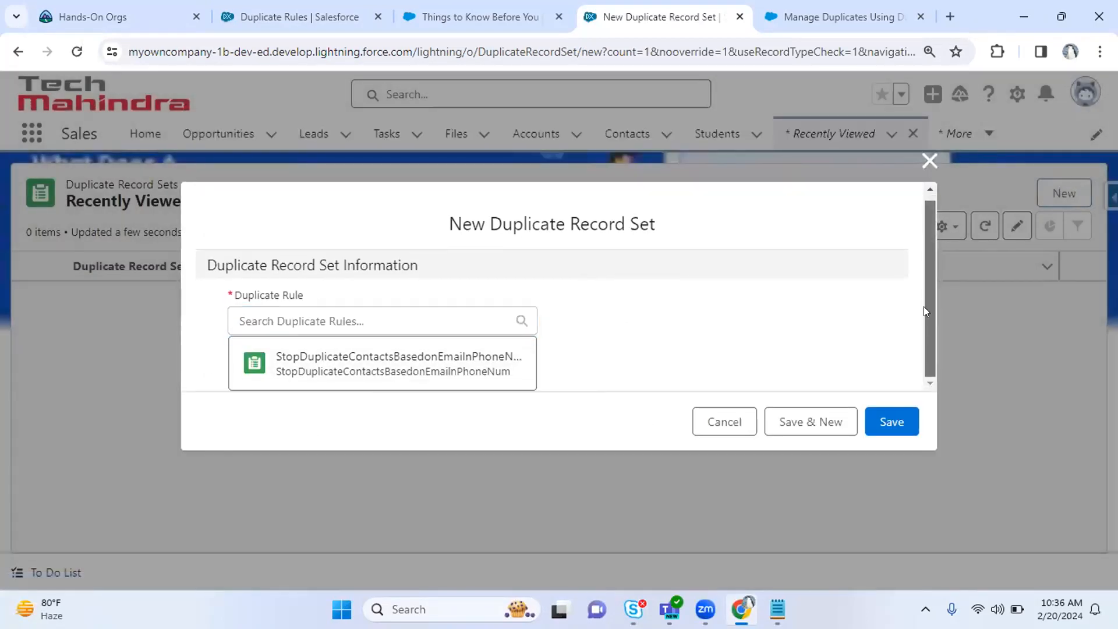
pyautogui.click(360, 325)
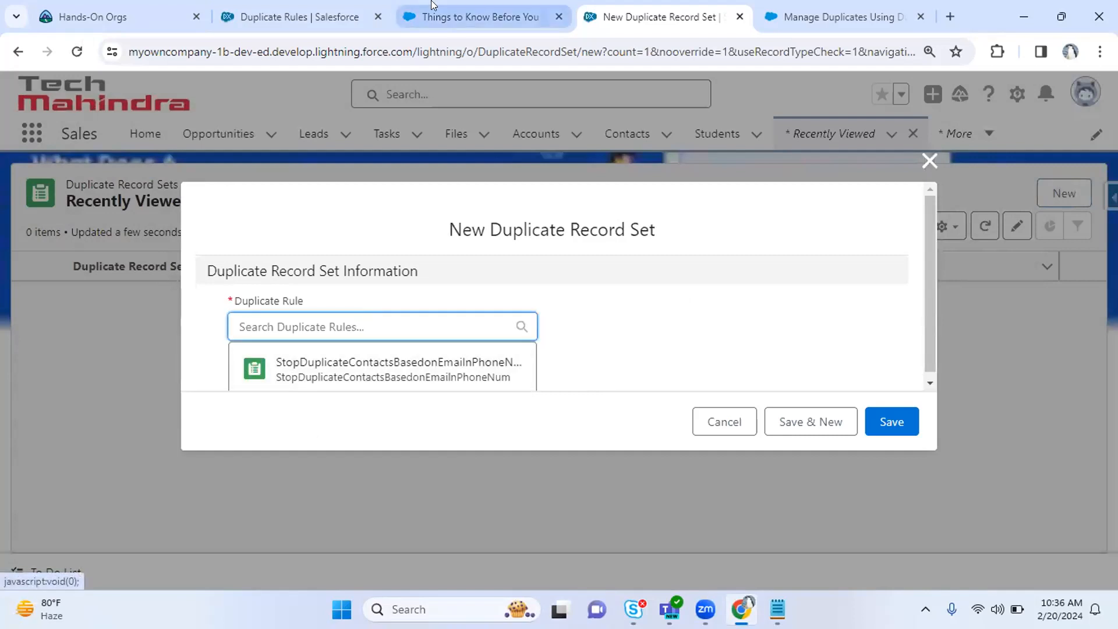
pyautogui.click(473, 17)
pyautogui.click(297, 16)
pyautogui.doubleClick(465, 362)
pyautogui.hotkey('ctrl', 'c')
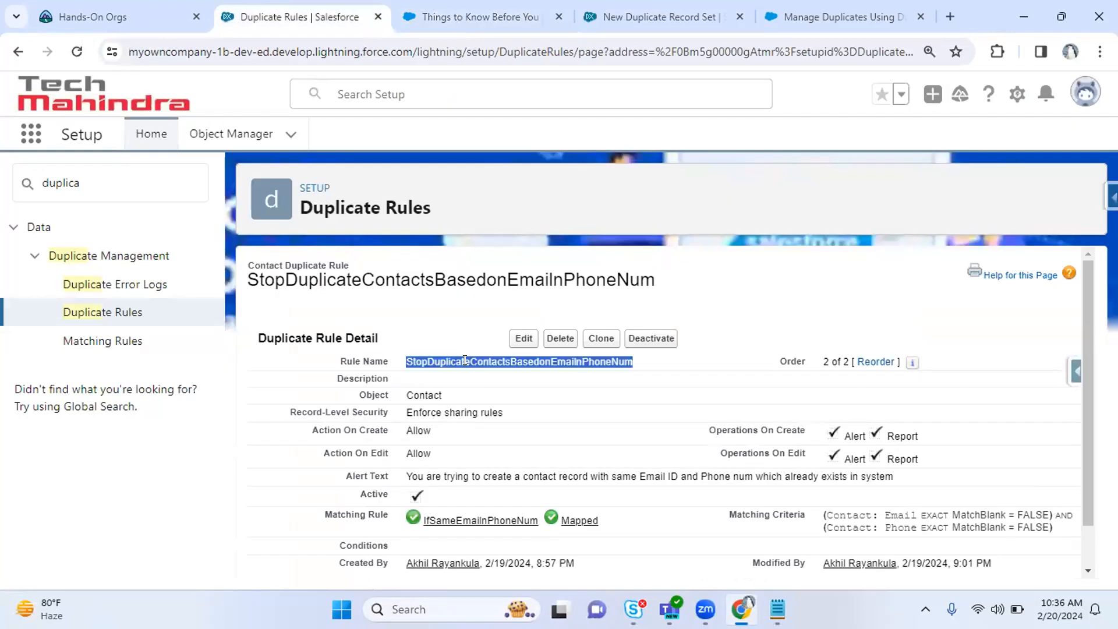
pyautogui.click(831, 16)
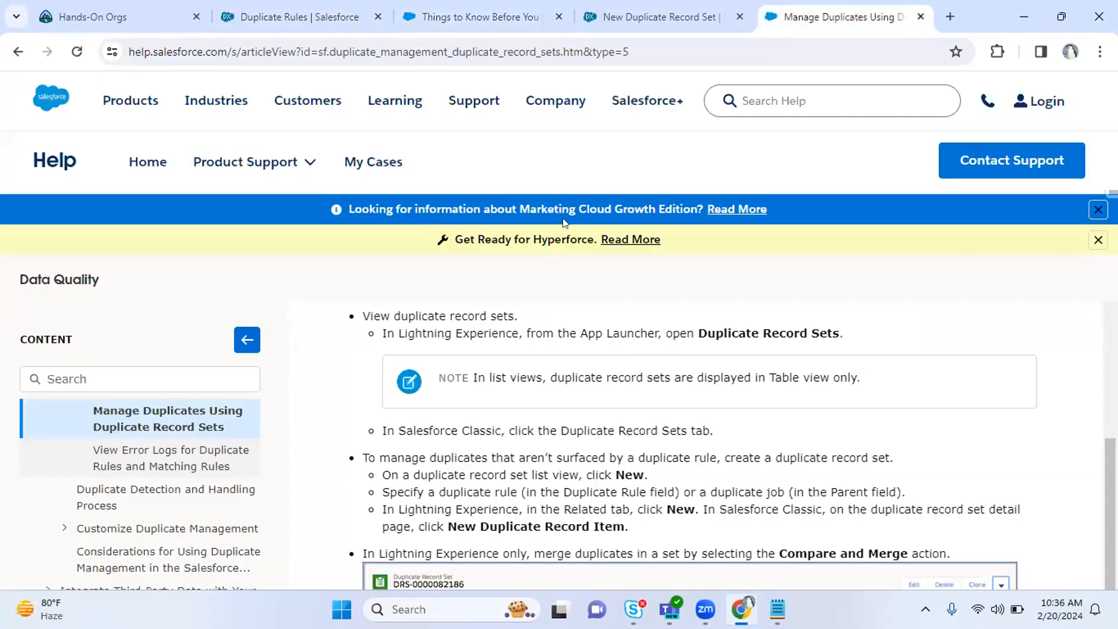
pyautogui.hotkey('ctrl', 'shift', 'Tab')
pyautogui.hotkey('ctrl', 'v')
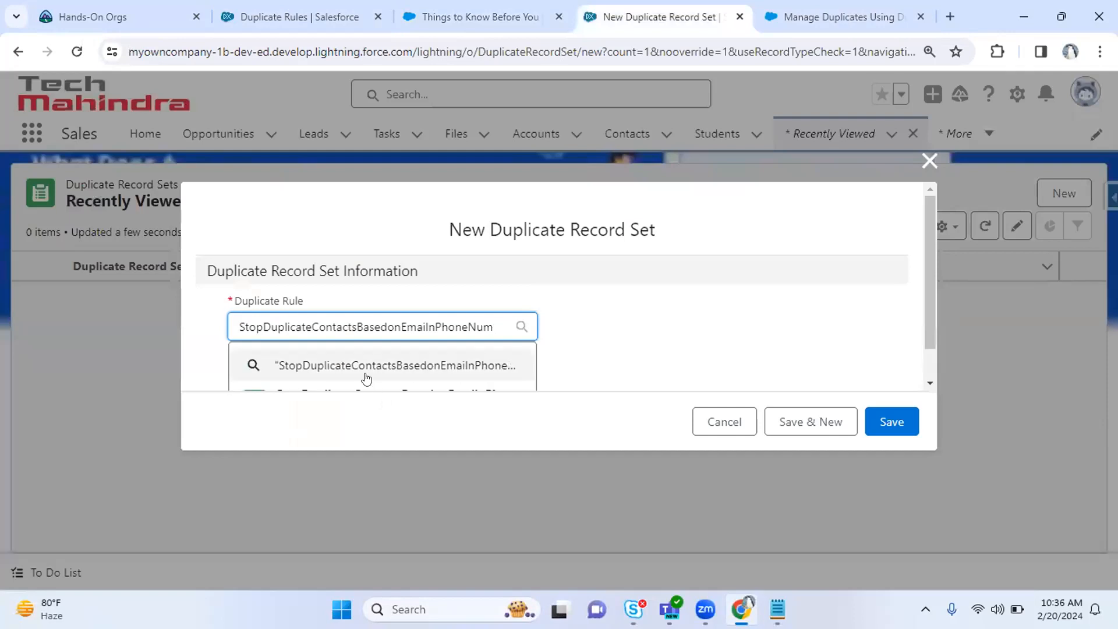
pyautogui.click(574, 366)
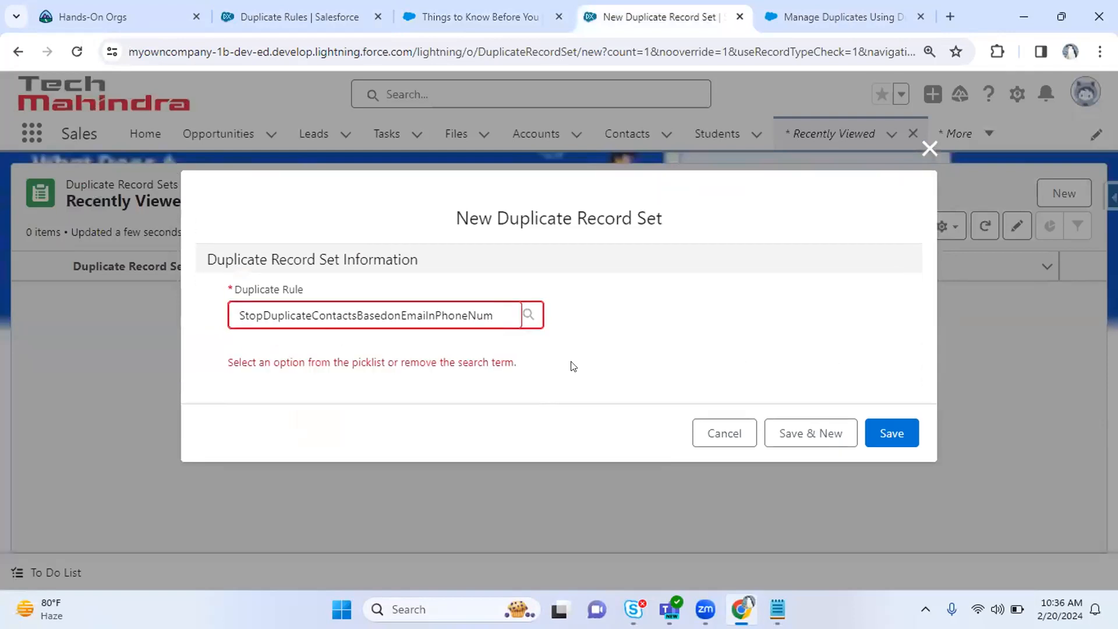
pyautogui.click(466, 320)
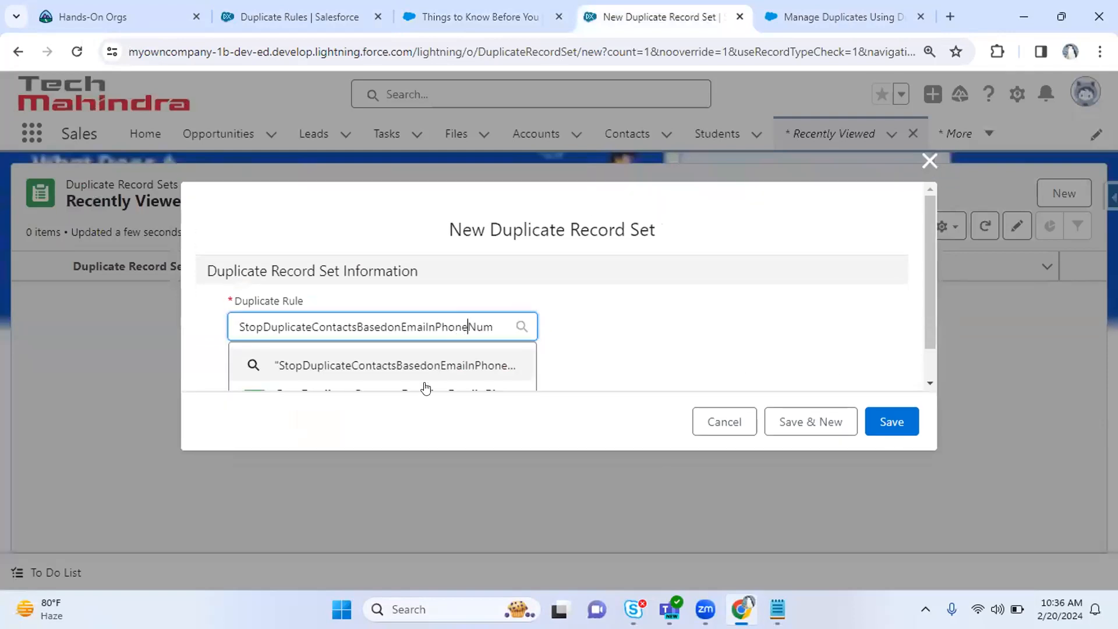
pyautogui.click(390, 385)
pyautogui.click(878, 425)
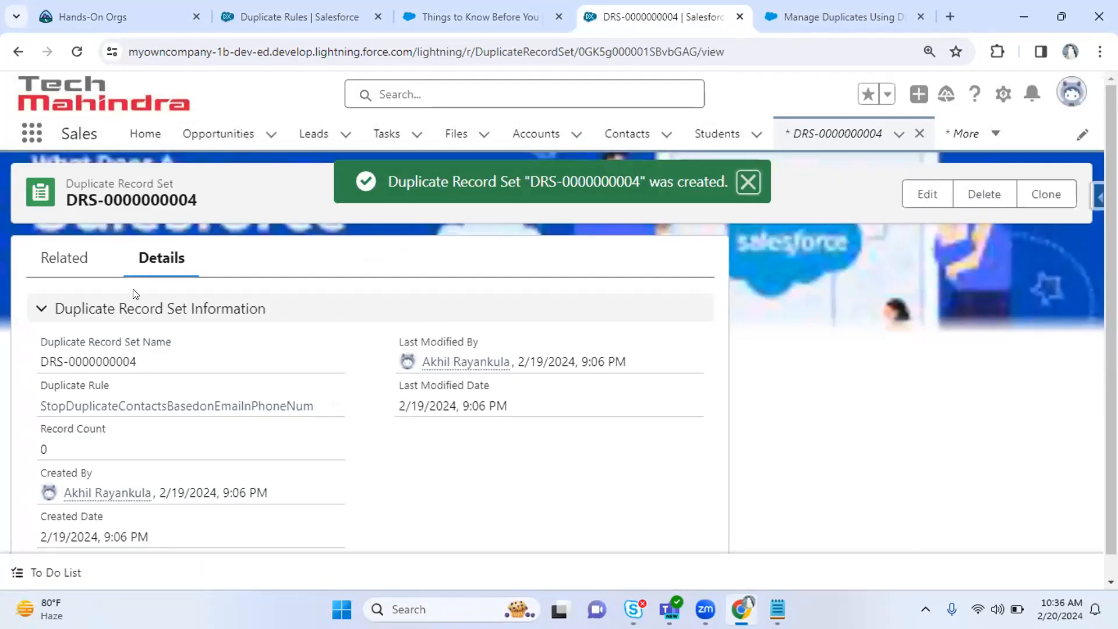
pyautogui.click(61, 259)
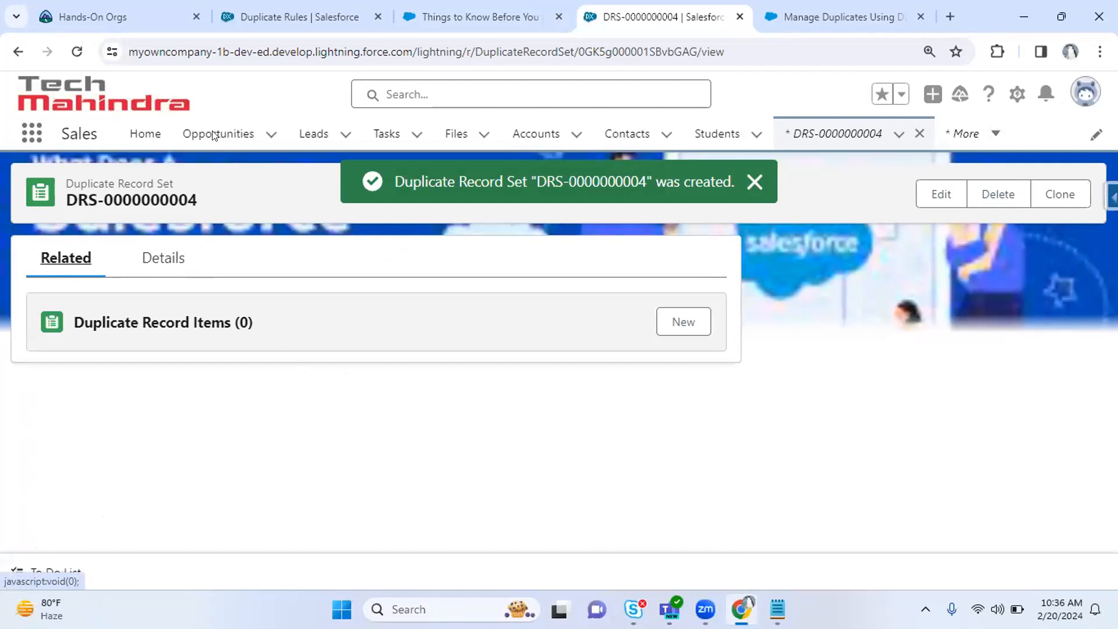
pyautogui.click(477, 6)
pyautogui.click(300, 16)
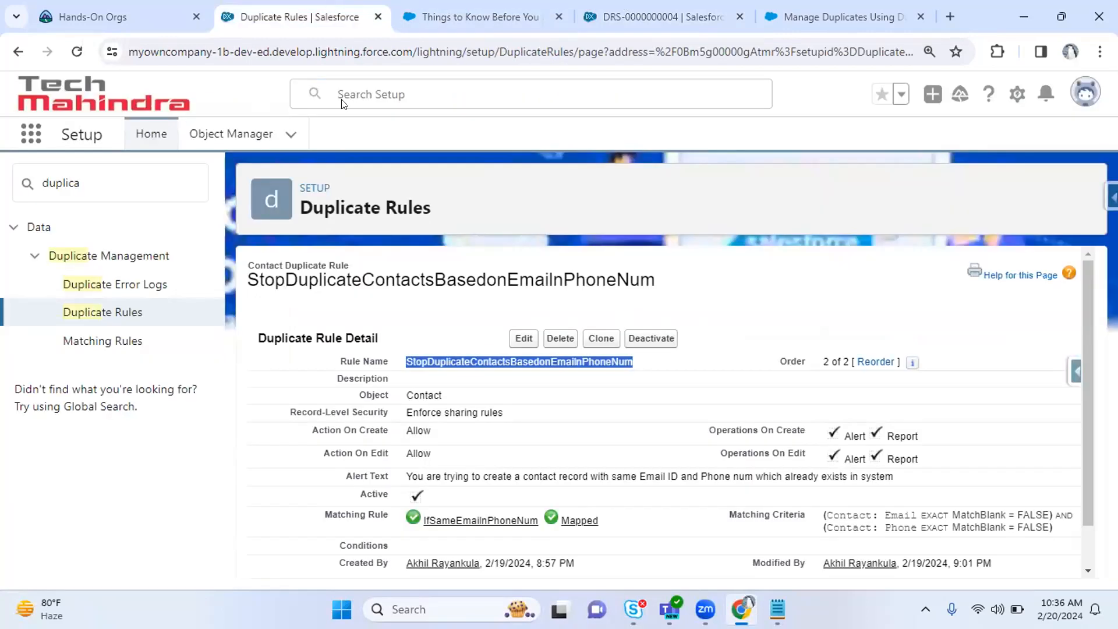
pyautogui.hotkey('ctrl', 'Tab')
pyautogui.hotkey('ctrl', 'Tab')
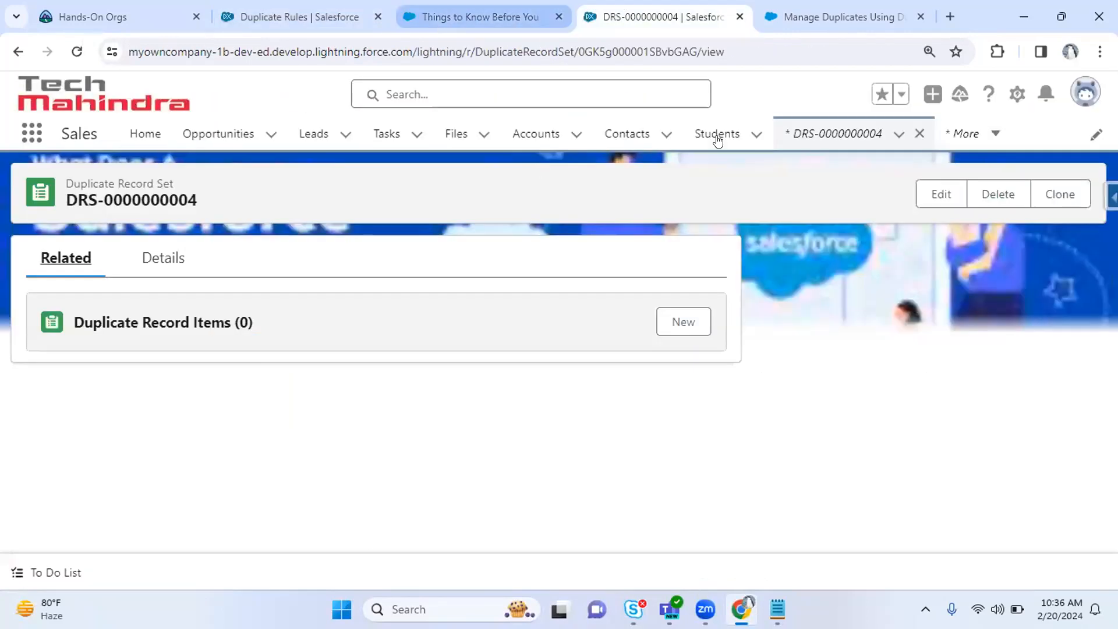
pyautogui.rightClick(635, 12)
pyautogui.press('Escape')
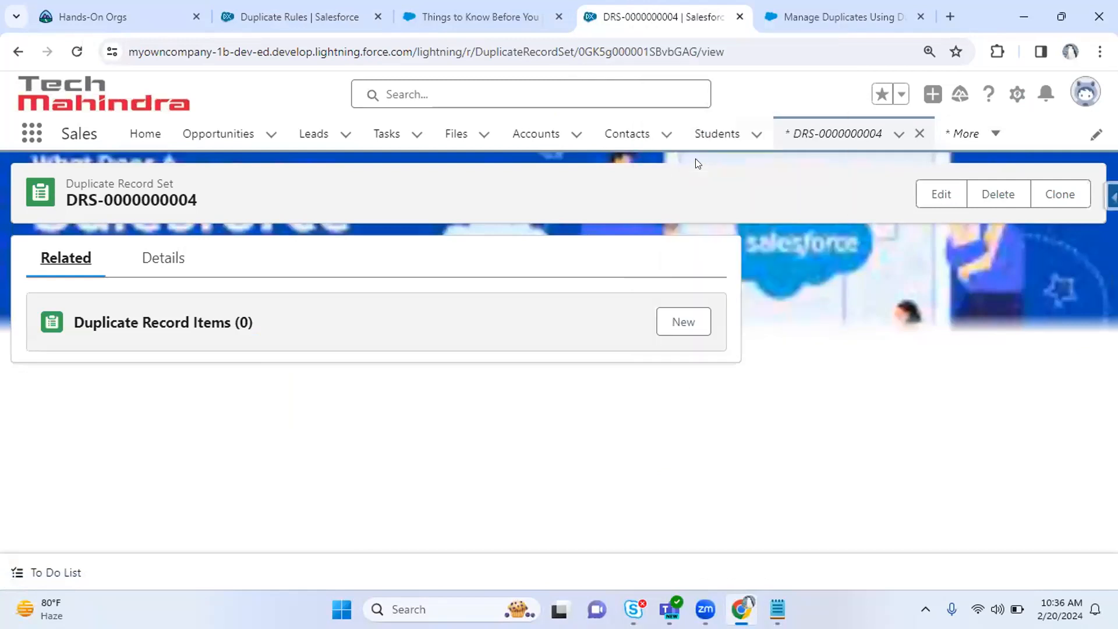
pyautogui.middleClick(600, 143)
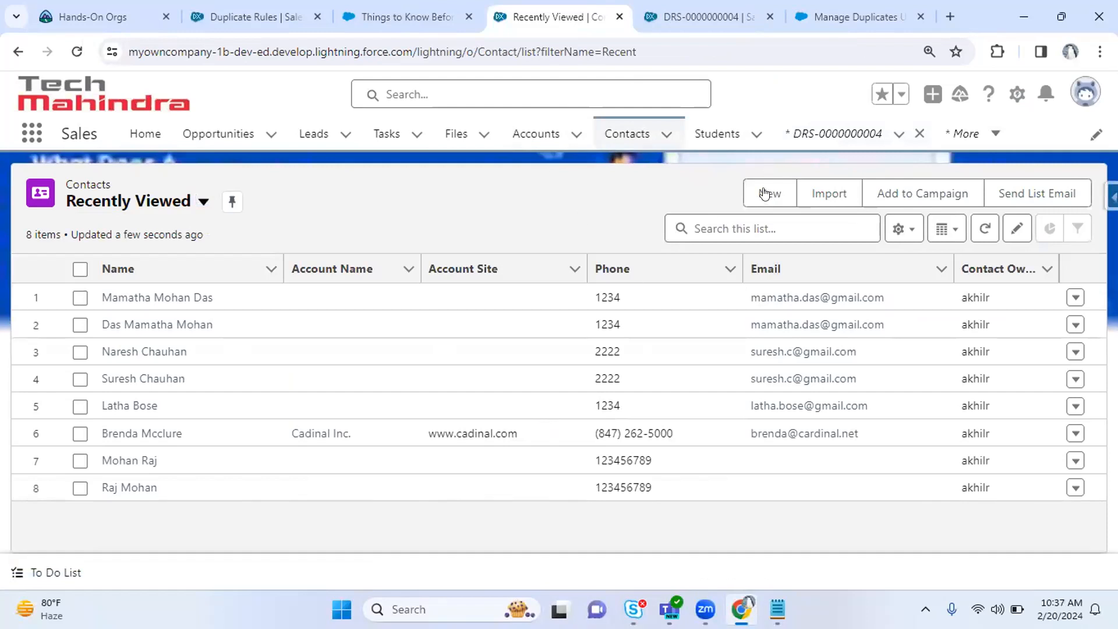
# Start a new contact with salutation Mr. and enter its first and last name.
pyautogui.click(76, 51)
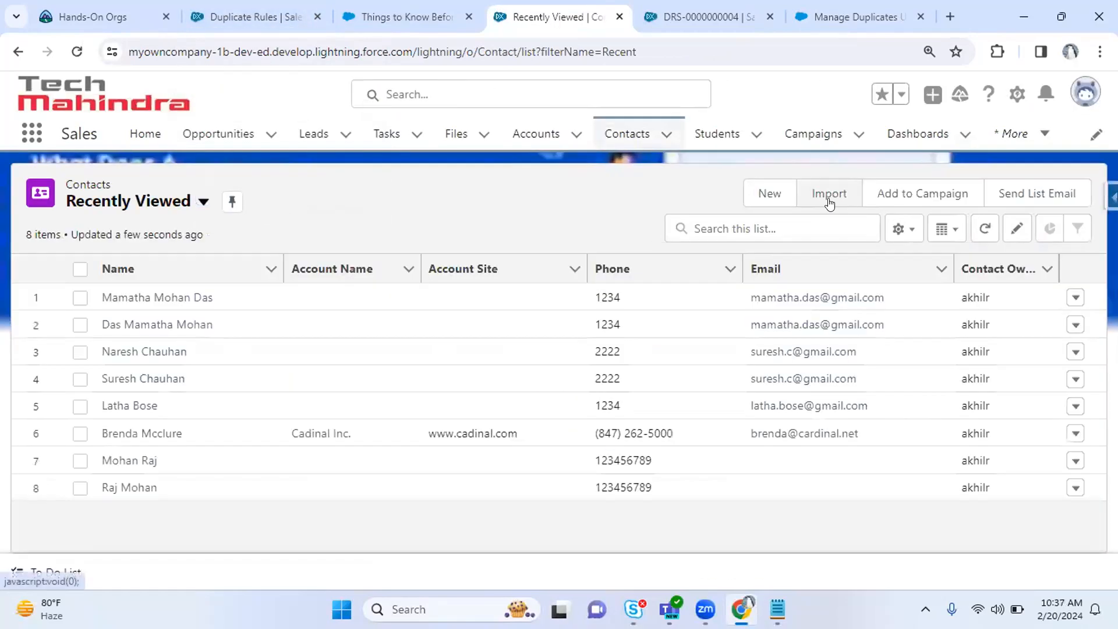
pyautogui.click(777, 197)
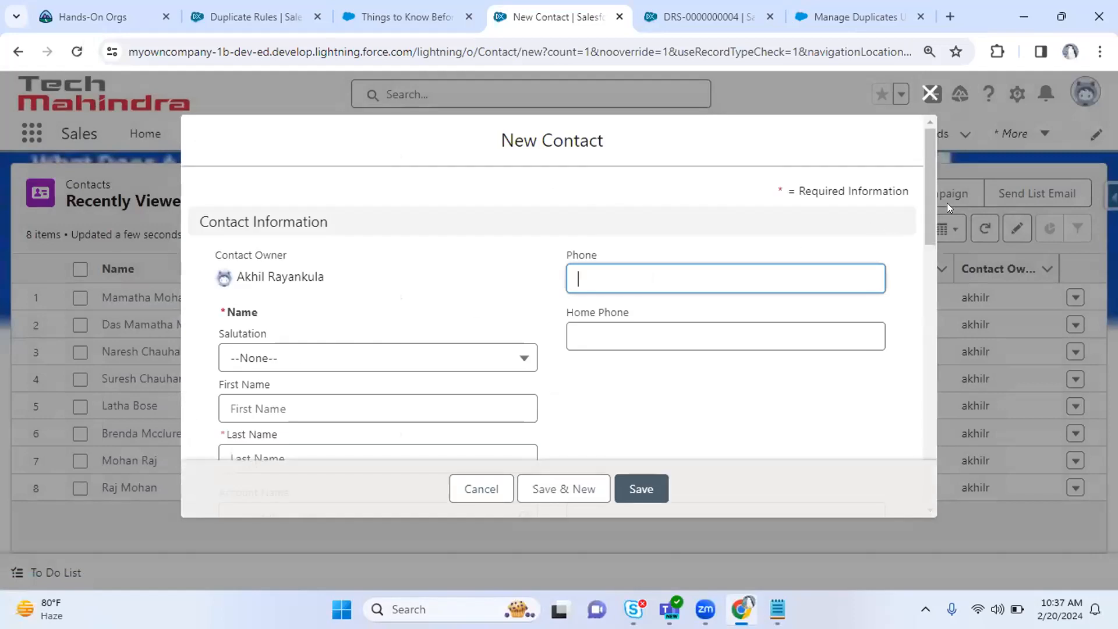
pyautogui.scroll(-3, 930, 209)
pyautogui.click(358, 268)
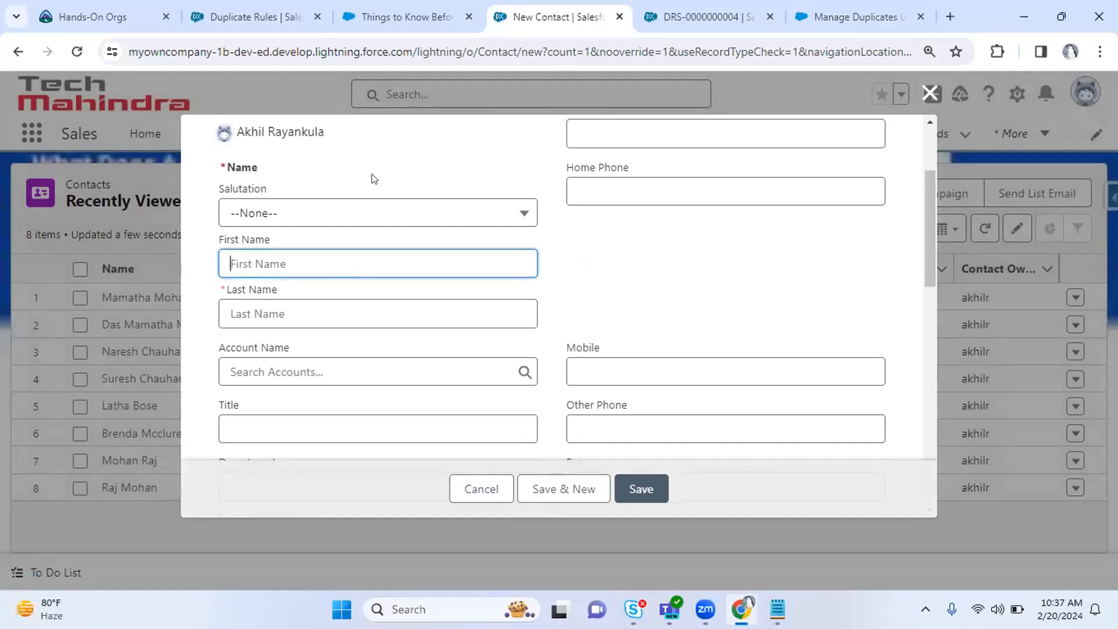
pyautogui.click(358, 217)
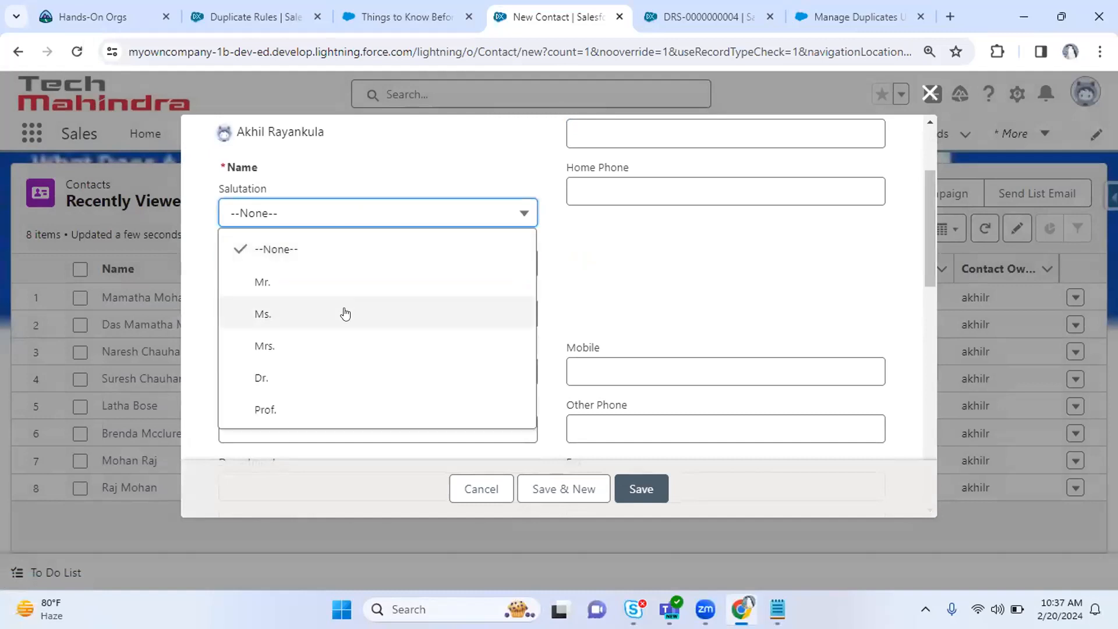
pyautogui.click(359, 296)
pyautogui.click(323, 263)
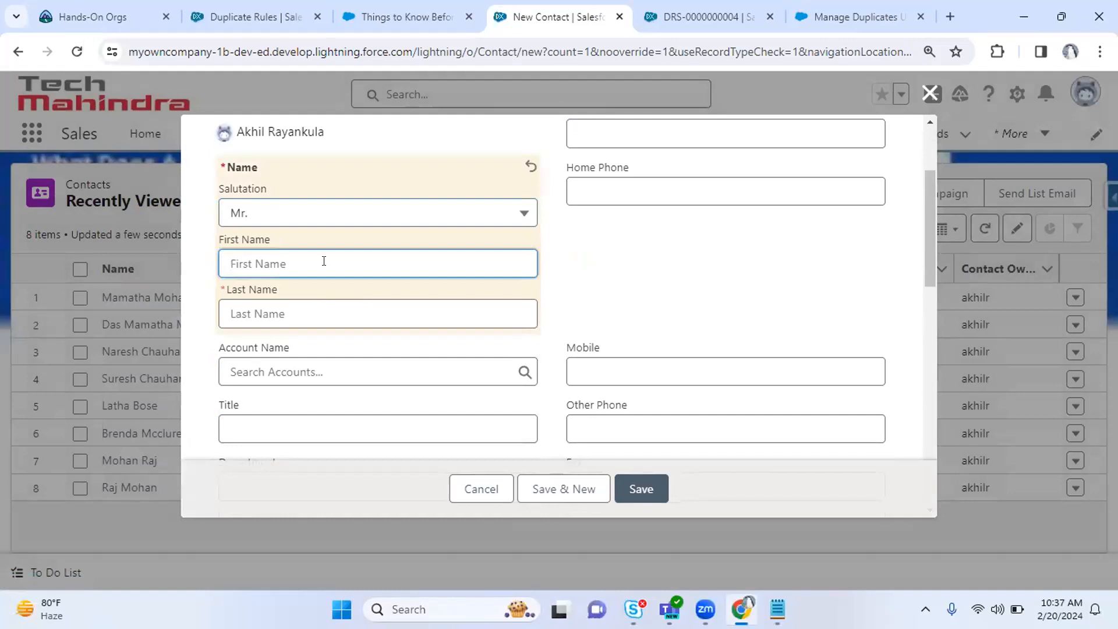
pyautogui.press('Tab')
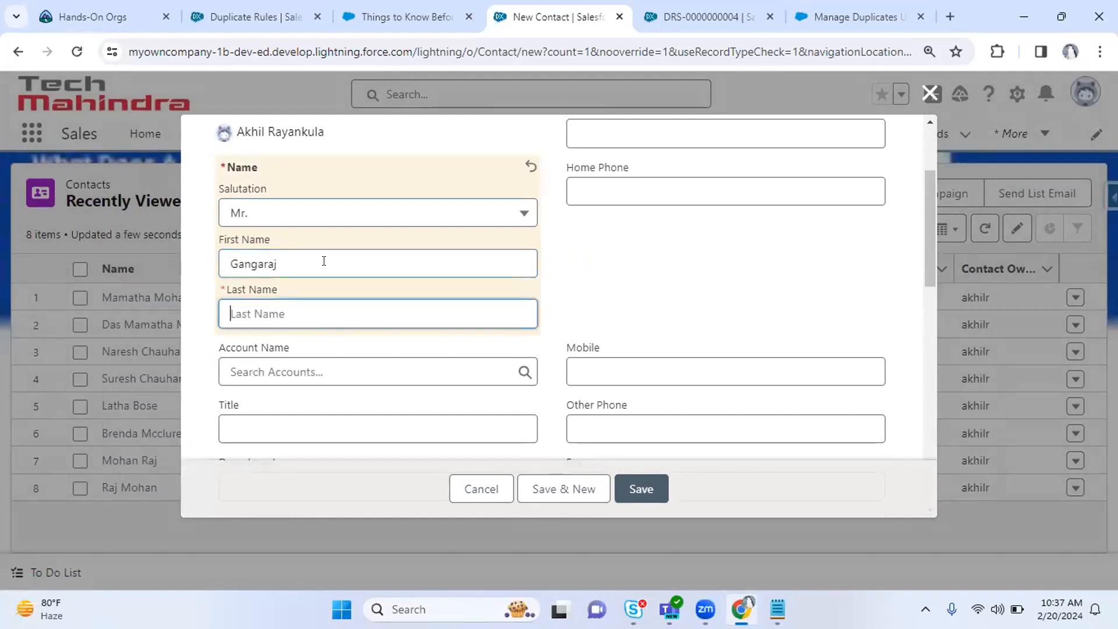
# Add the contact's phone number and e-mail address, then Save & New.
pyautogui.moveTo(921, 235); pyautogui.dragTo(924, 190)
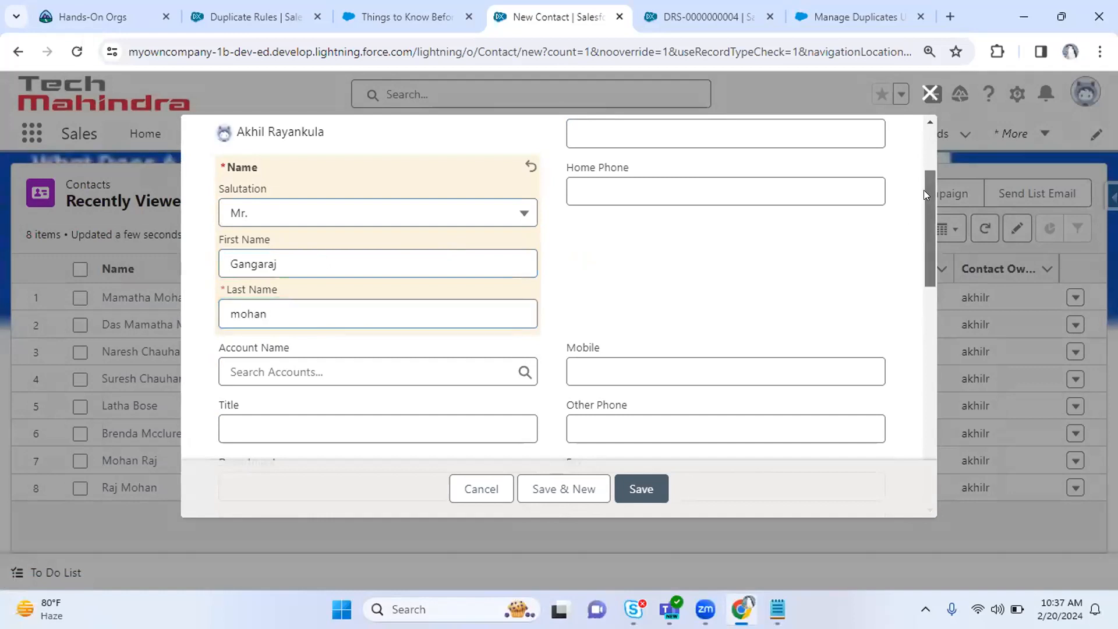
pyautogui.click(663, 281)
pyautogui.write('1234')
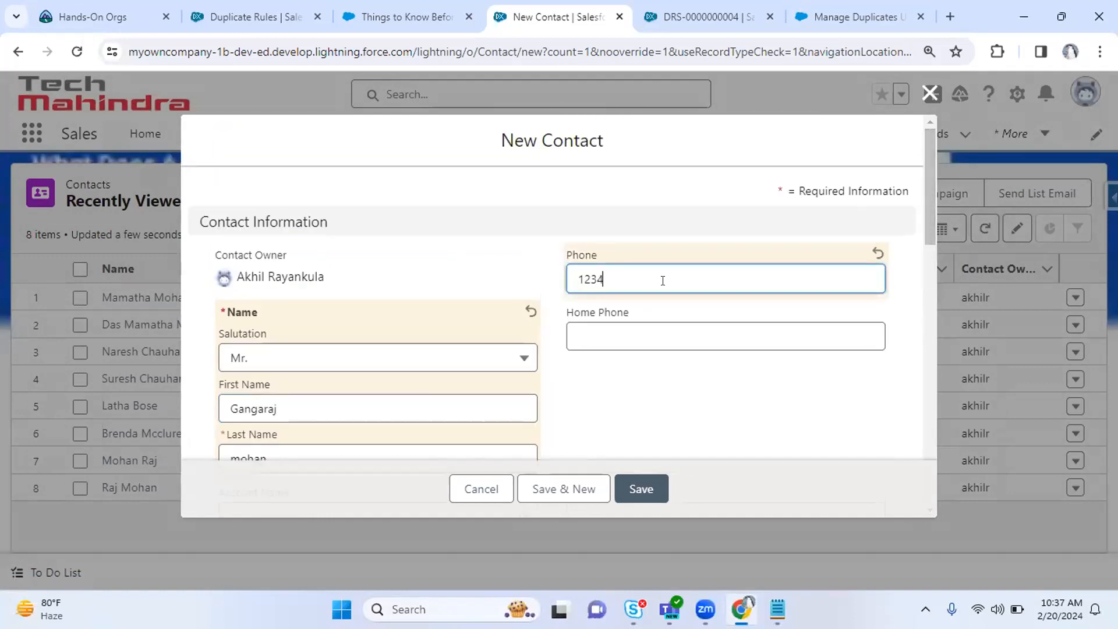
pyautogui.moveTo(931, 218); pyautogui.dragTo(930, 293)
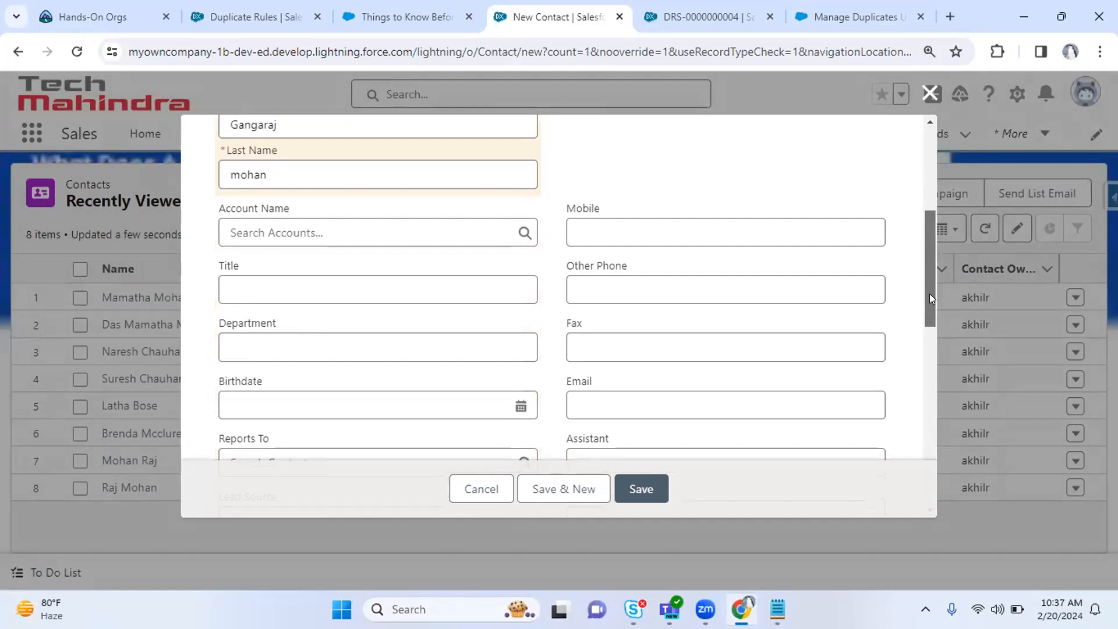
pyautogui.click(635, 387)
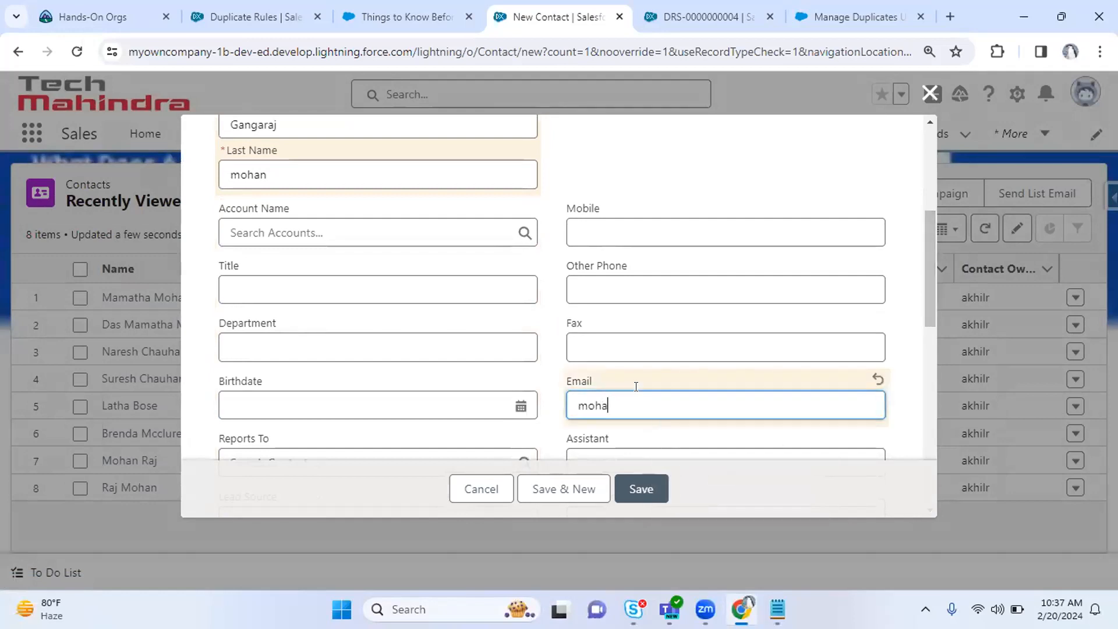
pyautogui.hotkey('ctrl', 'a')
pyautogui.hotkey('ctrl', 'c')
pyautogui.click(557, 490)
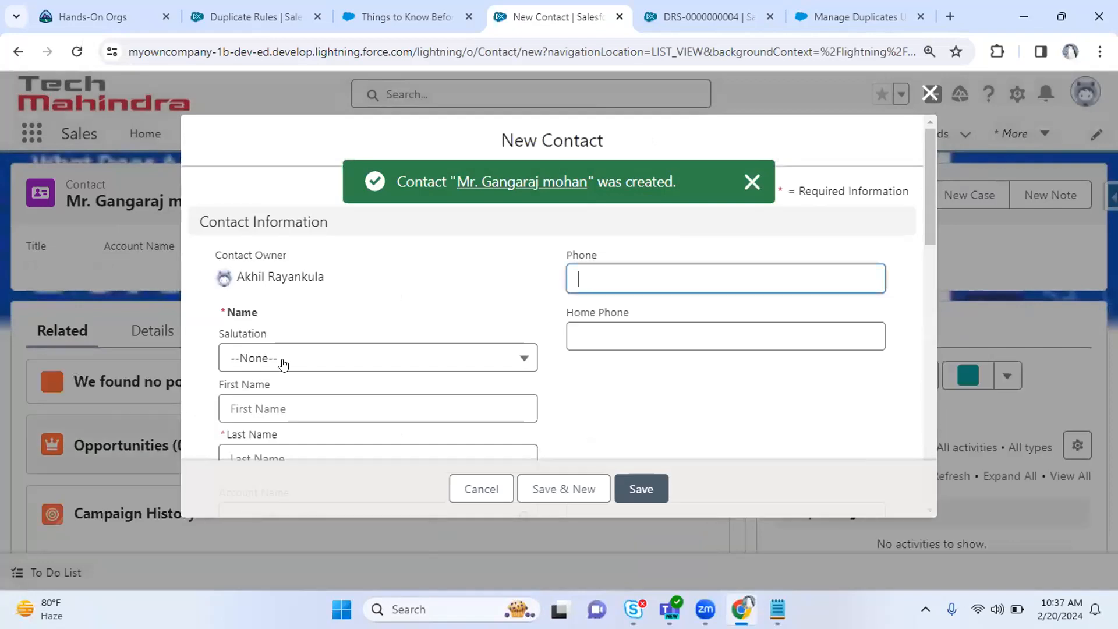
# Set salutation Mr., enter the same phone number and paste the existing contact's e-mail.
pyautogui.click(284, 364)
pyautogui.click(281, 430)
pyautogui.click(721, 282)
pyautogui.write('1234')
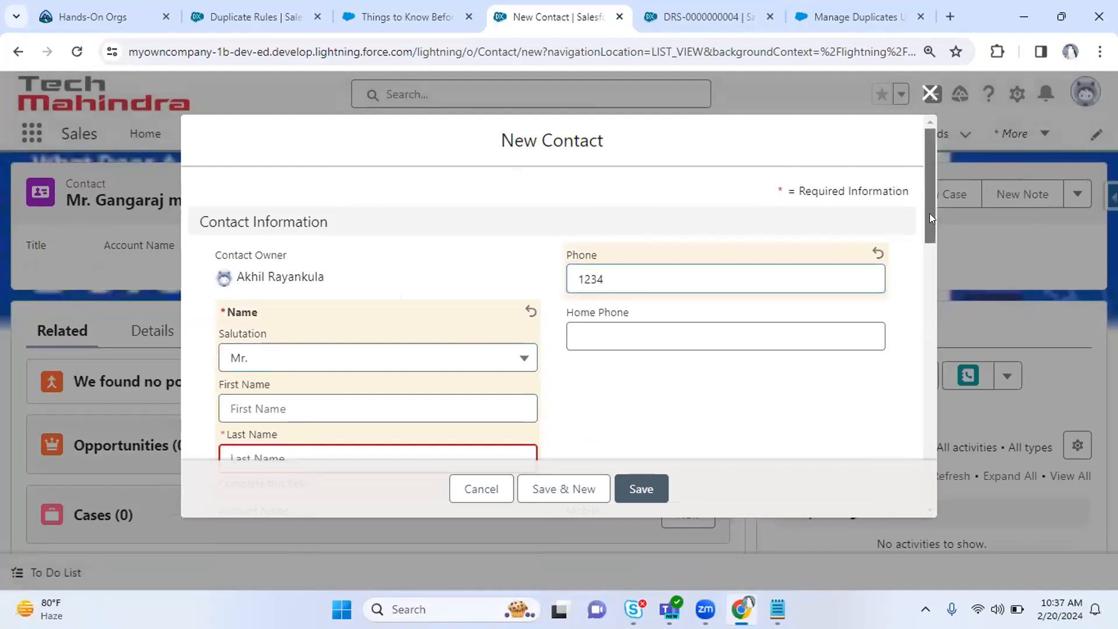
pyautogui.moveTo(929, 213); pyautogui.dragTo(926, 289)
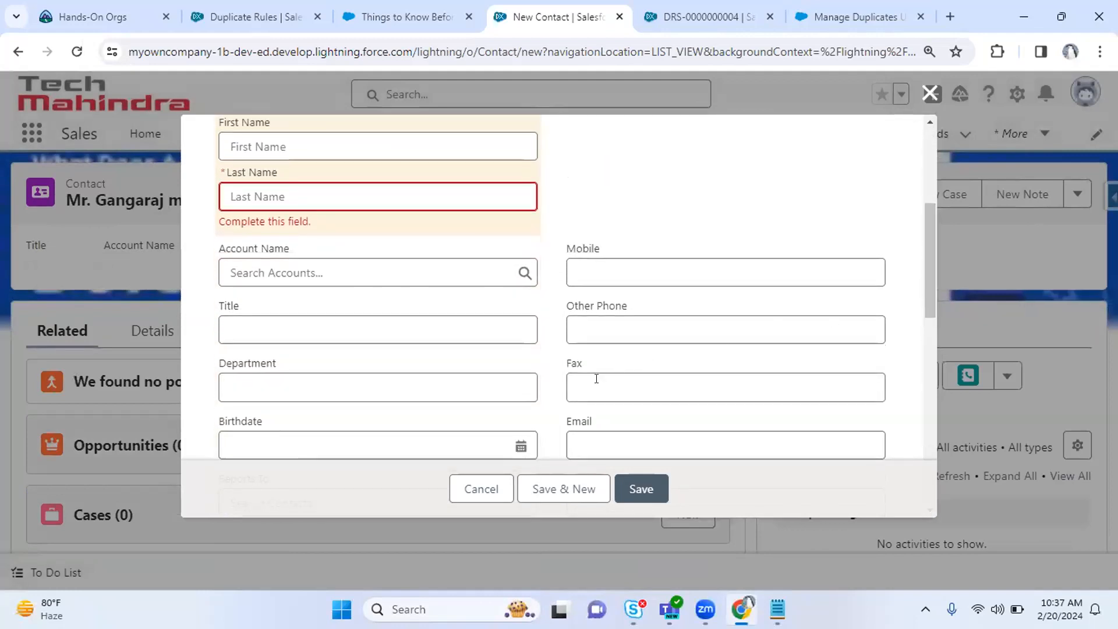
pyautogui.click(587, 435)
pyautogui.hotkey('ctrl', 'v')
pyautogui.click(287, 184)
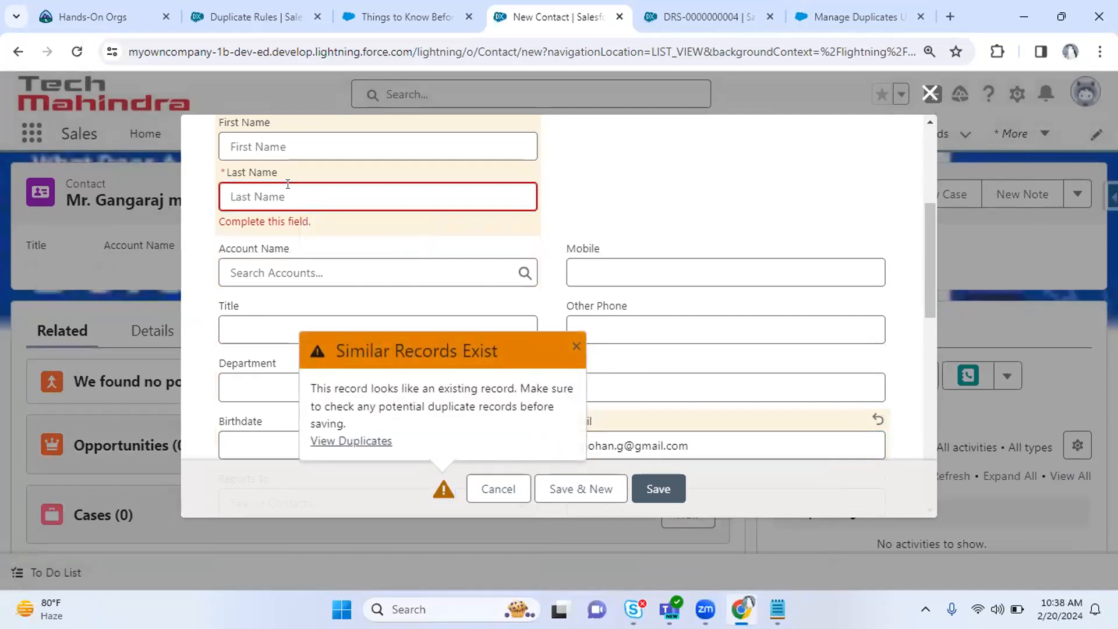
pyautogui.click(288, 184)
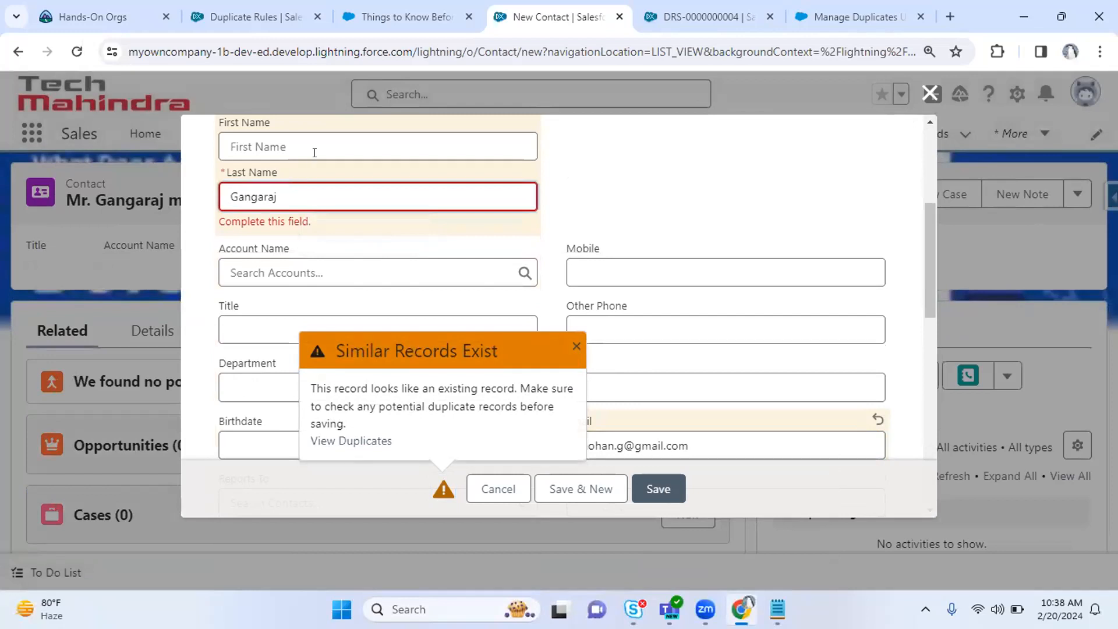
pyautogui.click(325, 141)
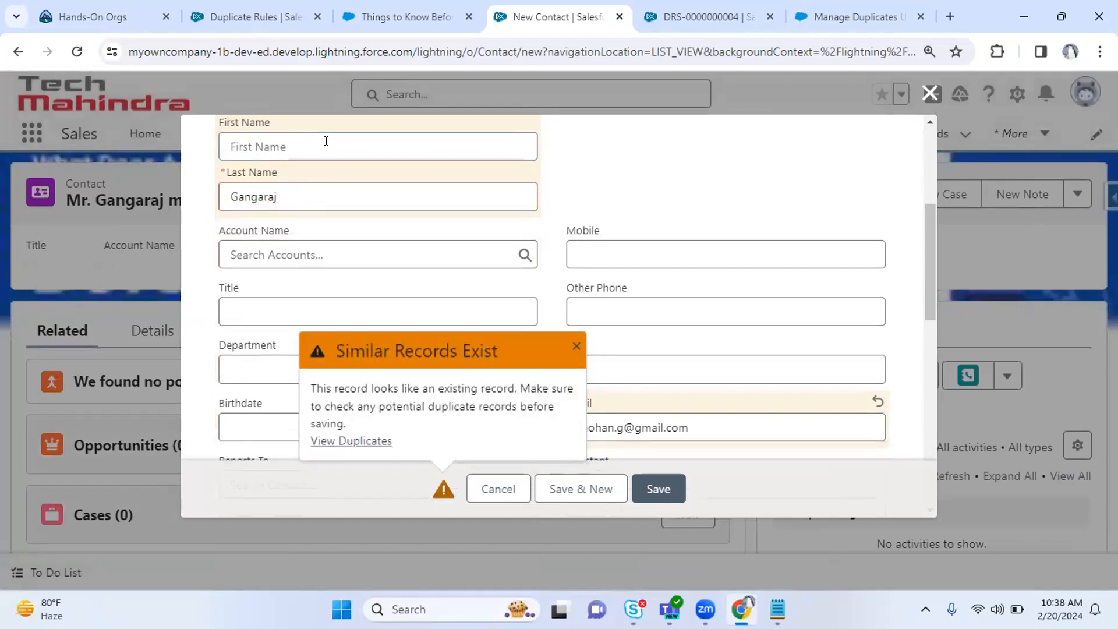
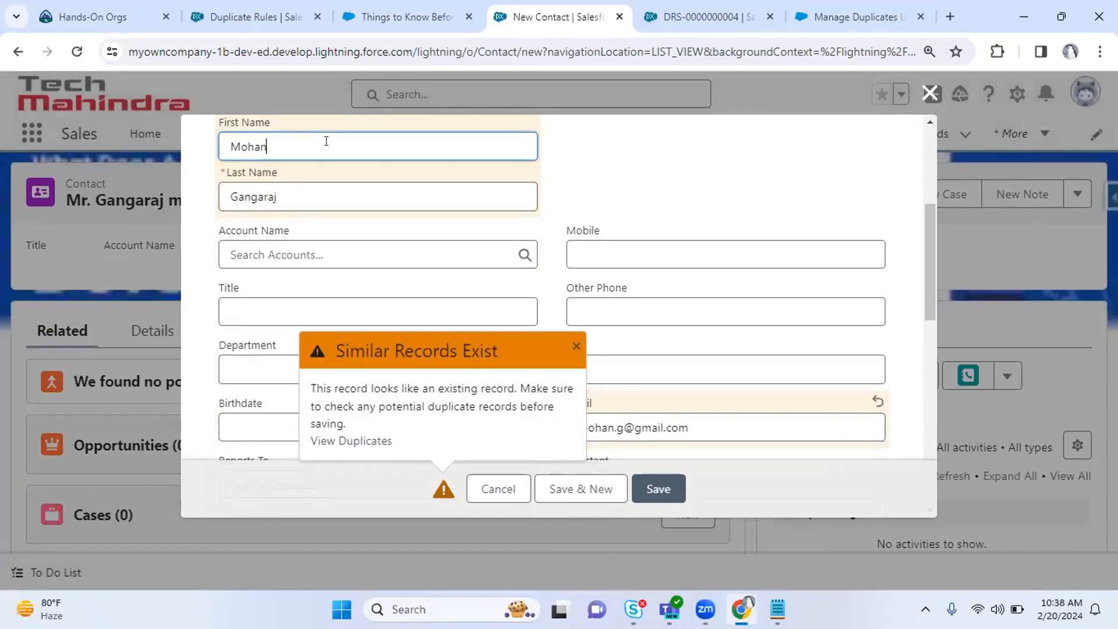
pyautogui.click(654, 488)
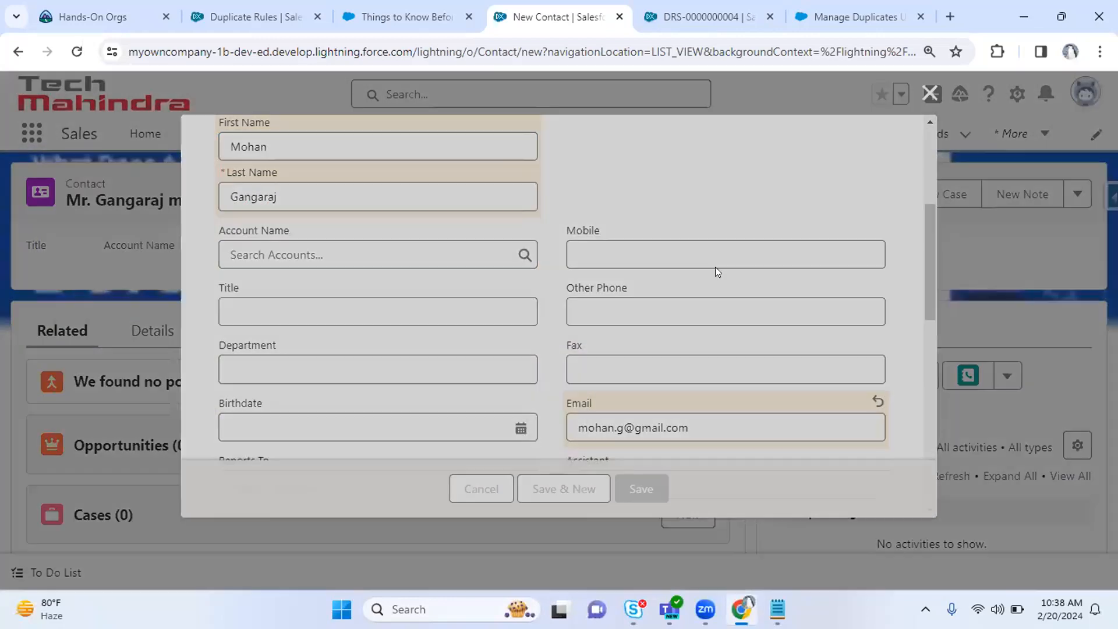
pyautogui.click(723, 8)
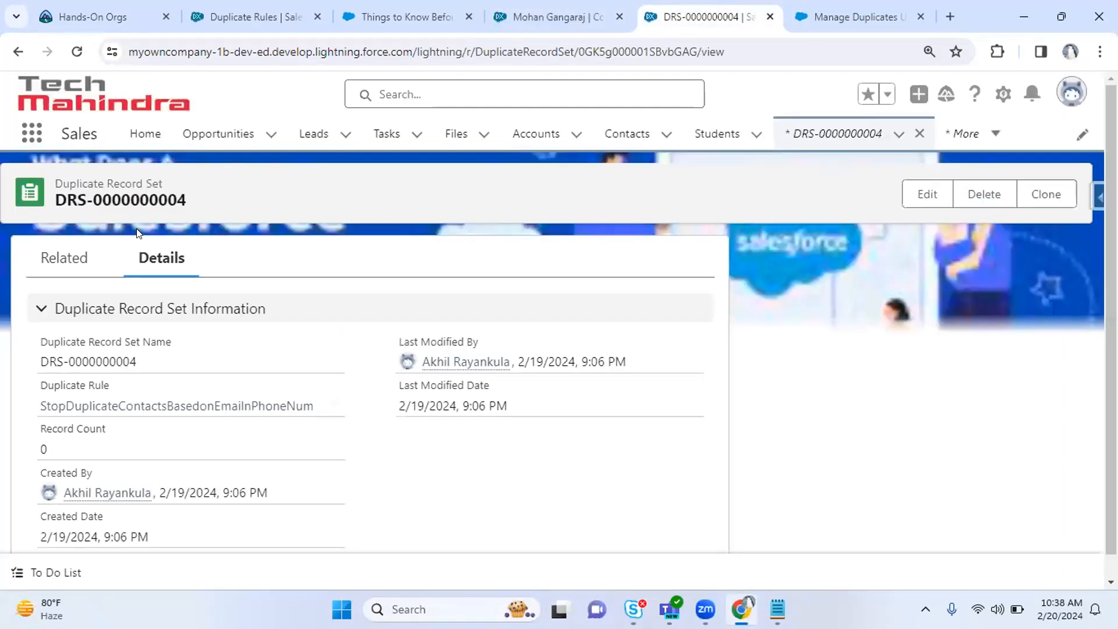
pyautogui.click(77, 52)
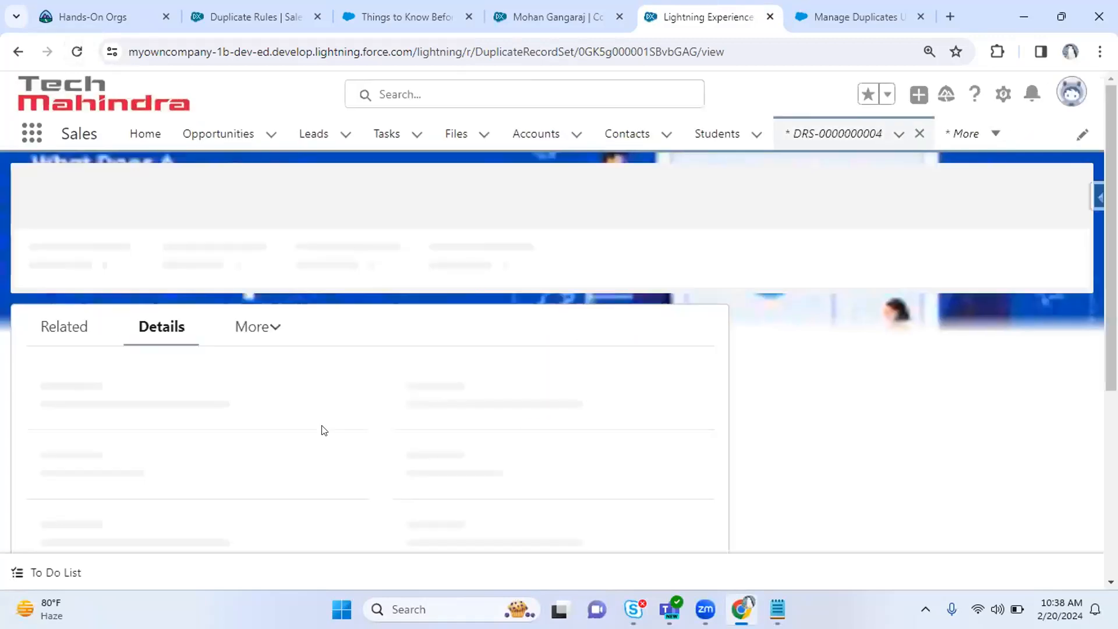
pyautogui.click(61, 257)
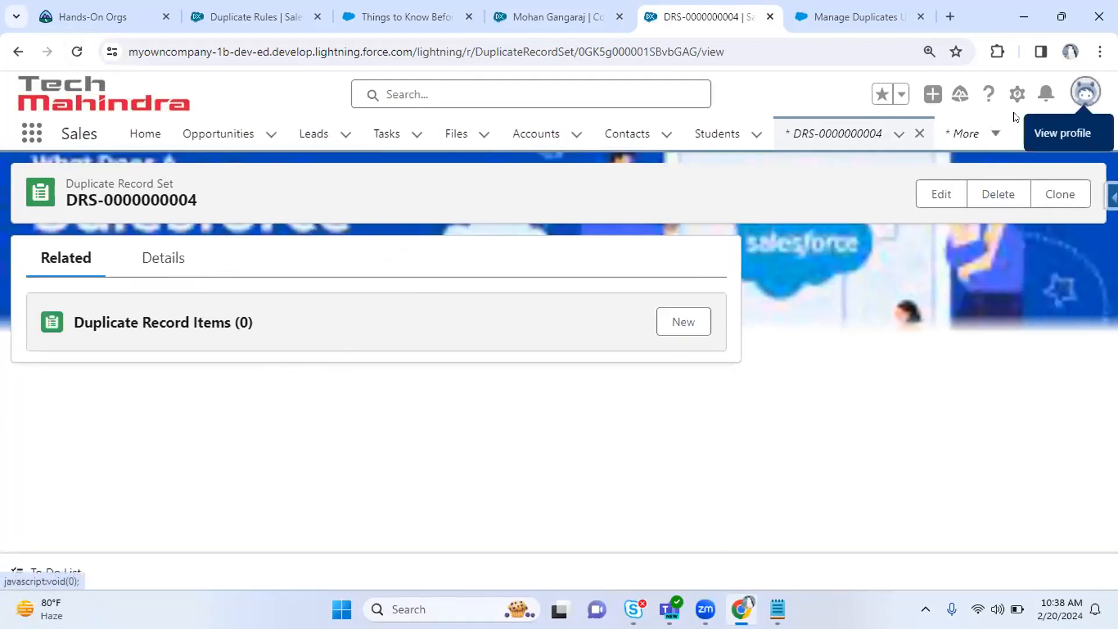
pyautogui.click(1086, 92)
pyautogui.click(823, 431)
pyautogui.click(752, 375)
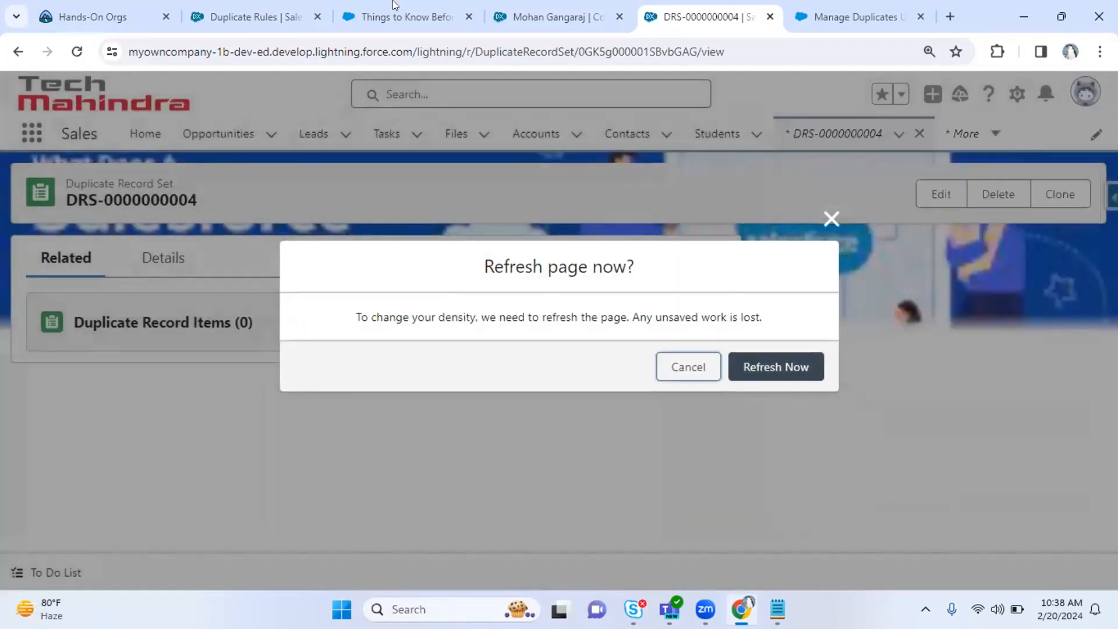
pyautogui.click(408, 16)
pyautogui.click(256, 17)
pyautogui.click(438, 7)
pyautogui.click(554, 12)
pyautogui.click(693, 9)
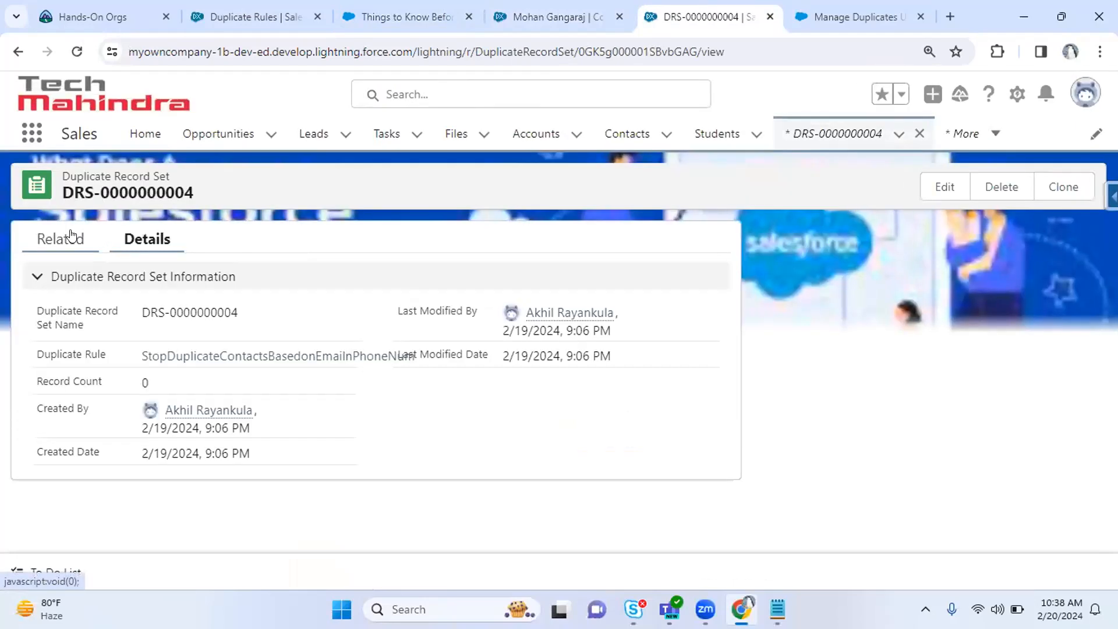
pyautogui.click(76, 240)
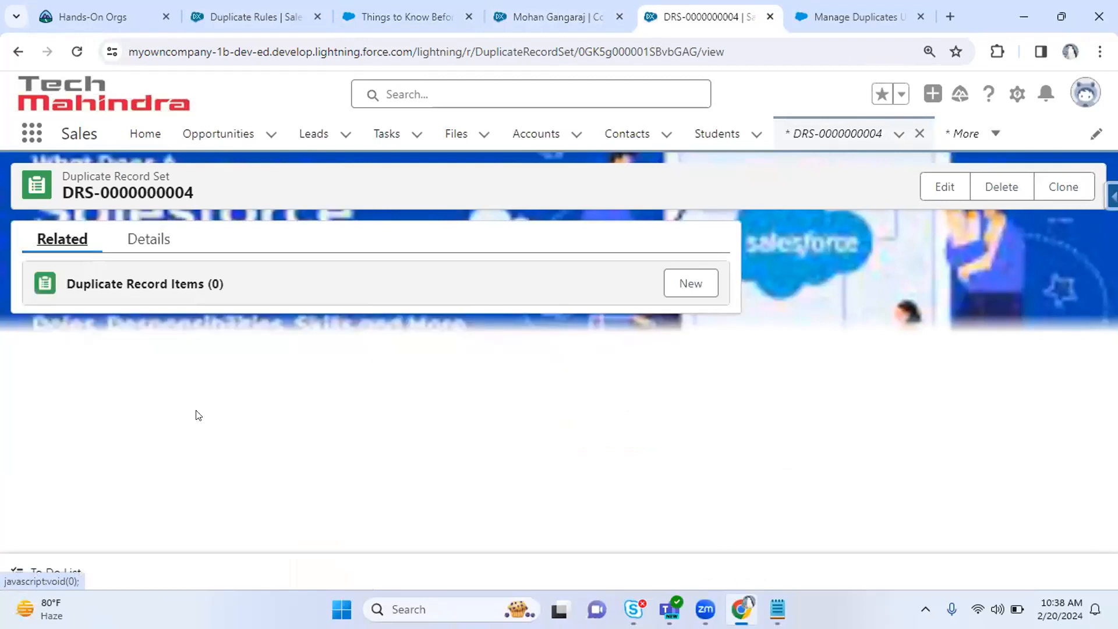
pyautogui.click(129, 240)
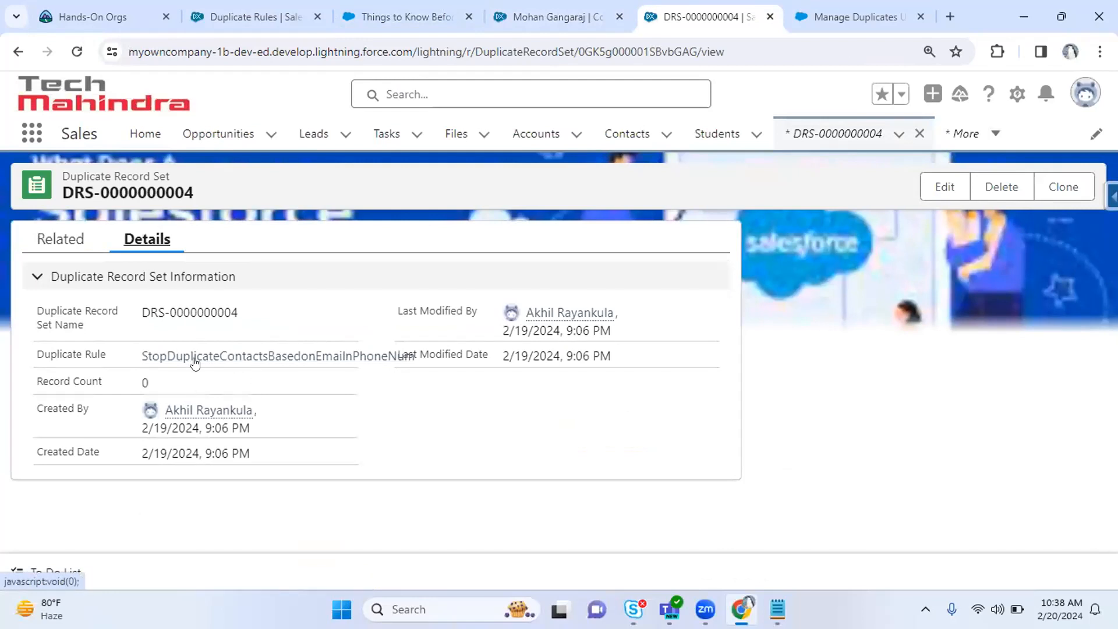
pyautogui.click(841, 6)
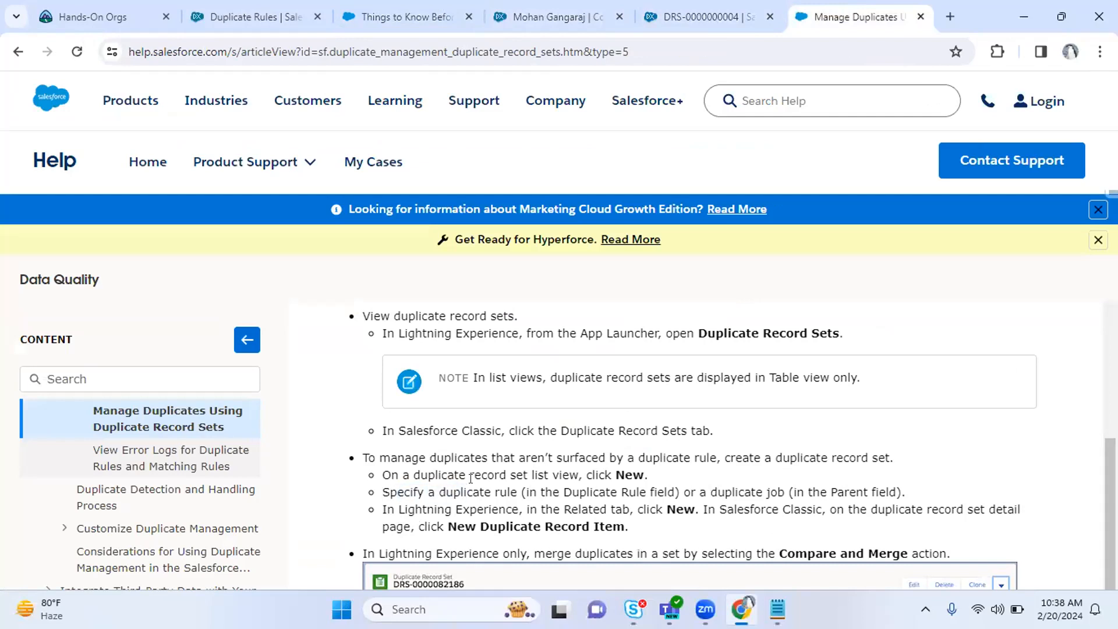
pyautogui.scroll(-2, 431, 482)
pyautogui.scroll(-5, 471, 479)
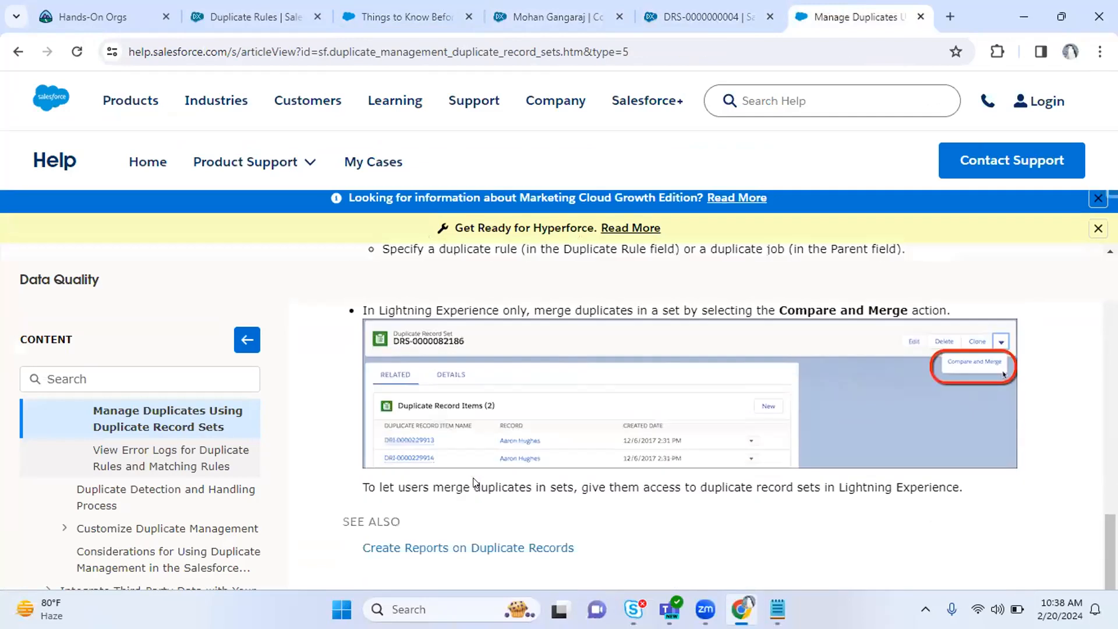
pyautogui.scroll(6, 473, 482)
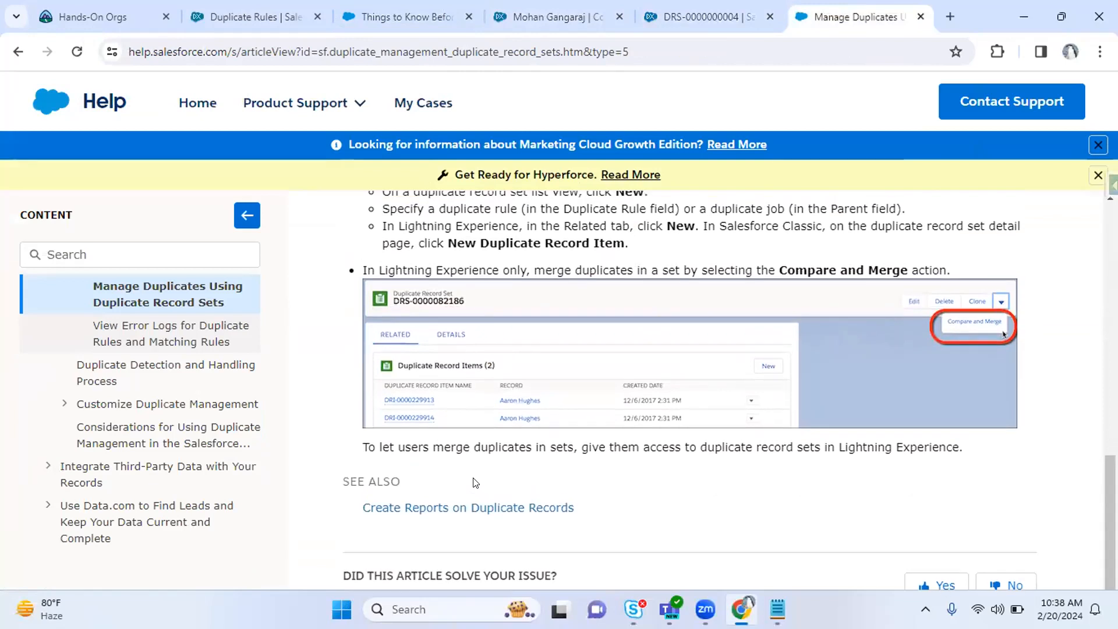
pyautogui.scroll(1, 471, 479)
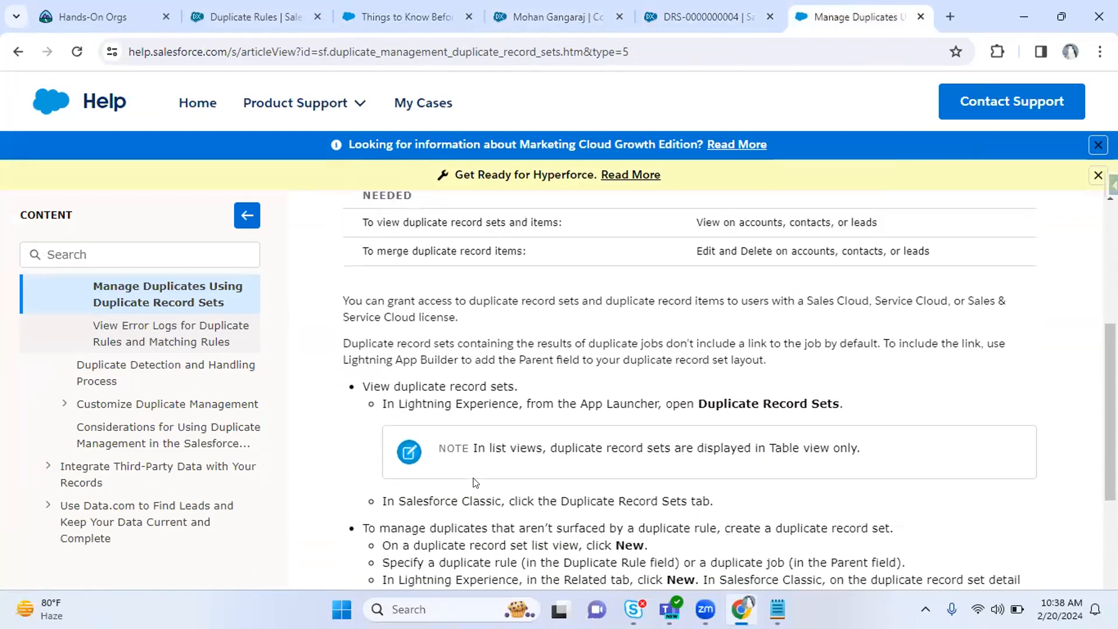
pyautogui.moveTo(701, 402); pyautogui.dragTo(856, 449)
pyautogui.click(749, 8)
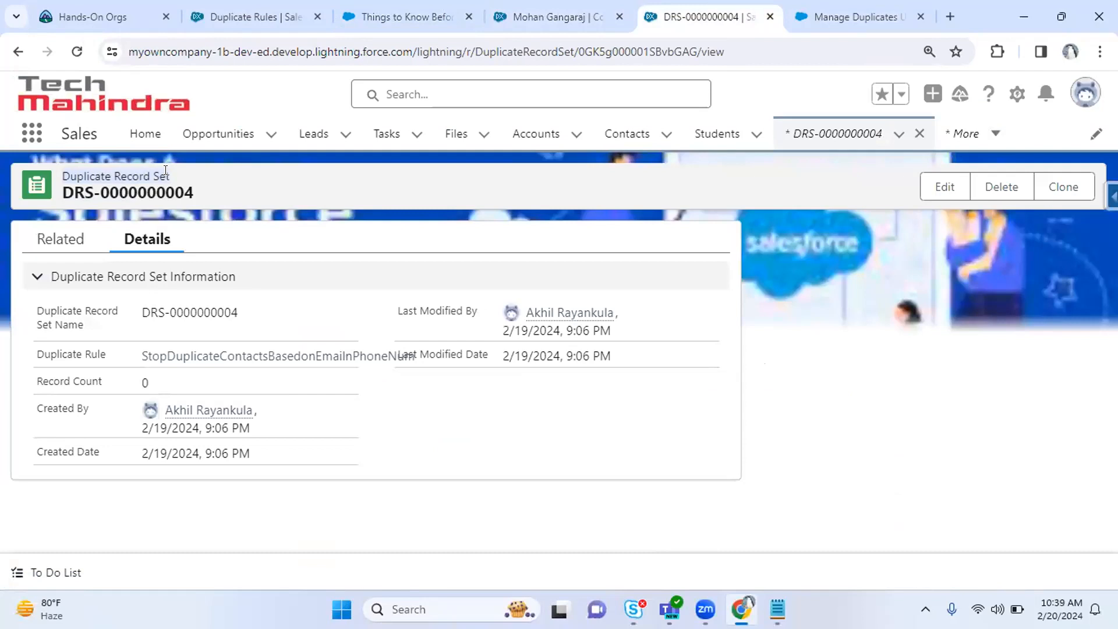
pyautogui.click(56, 239)
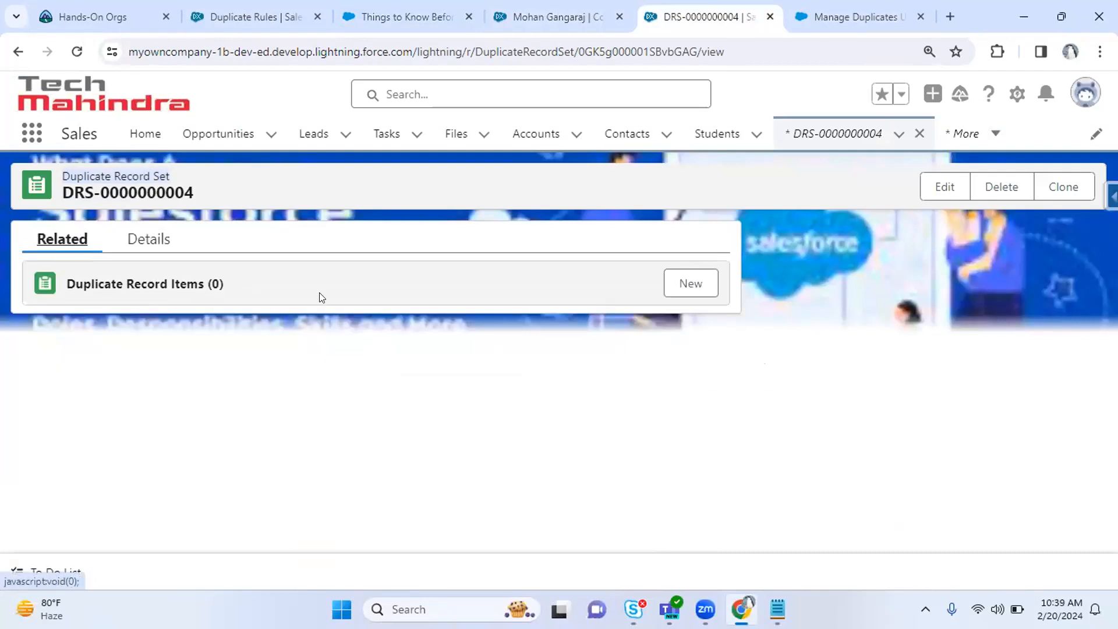
pyautogui.click(696, 290)
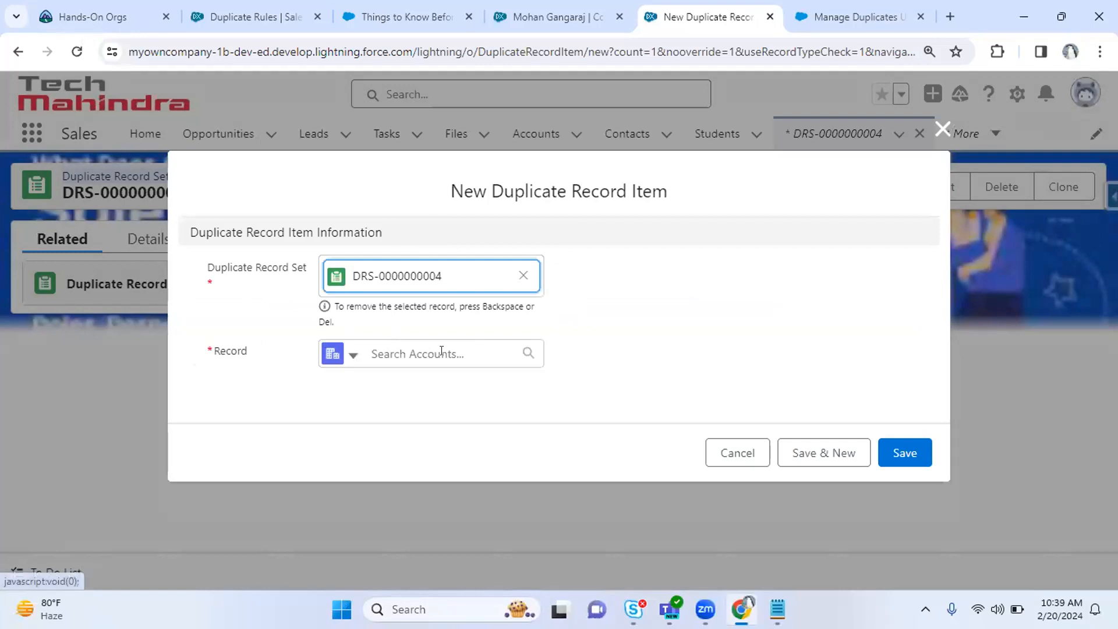
pyautogui.click(353, 356)
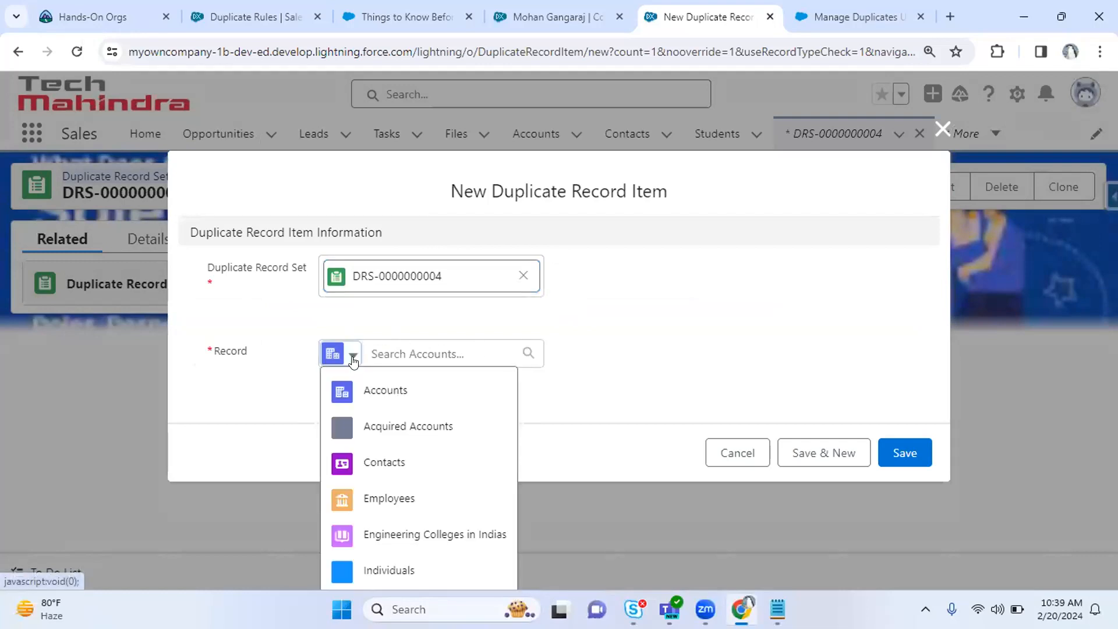
pyautogui.click(400, 462)
pyautogui.click(455, 344)
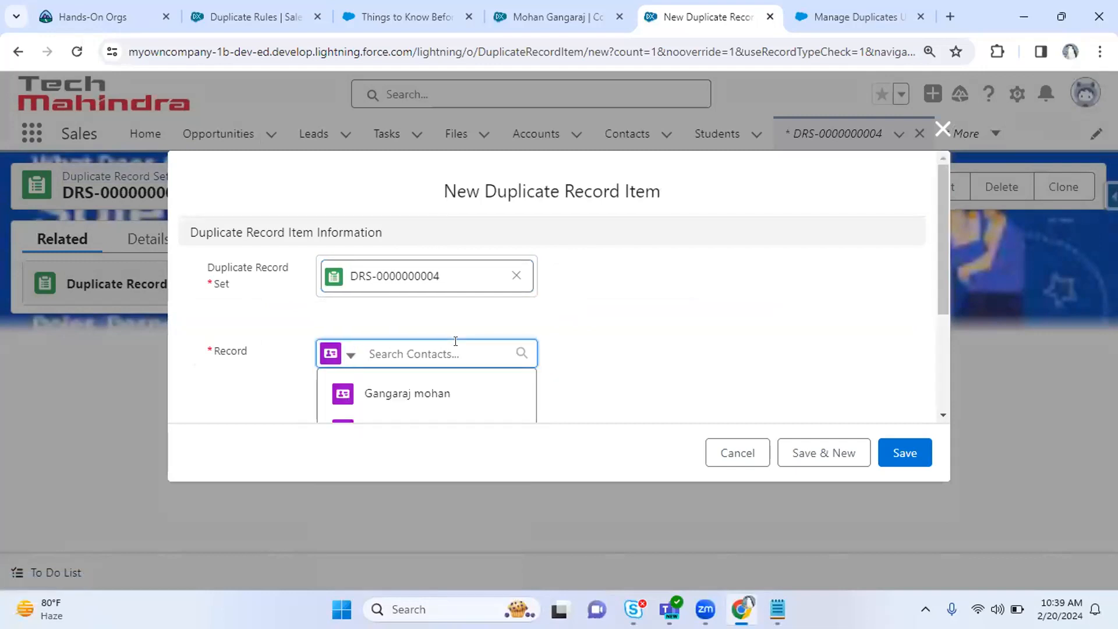
pyautogui.click(438, 389)
pyautogui.click(904, 457)
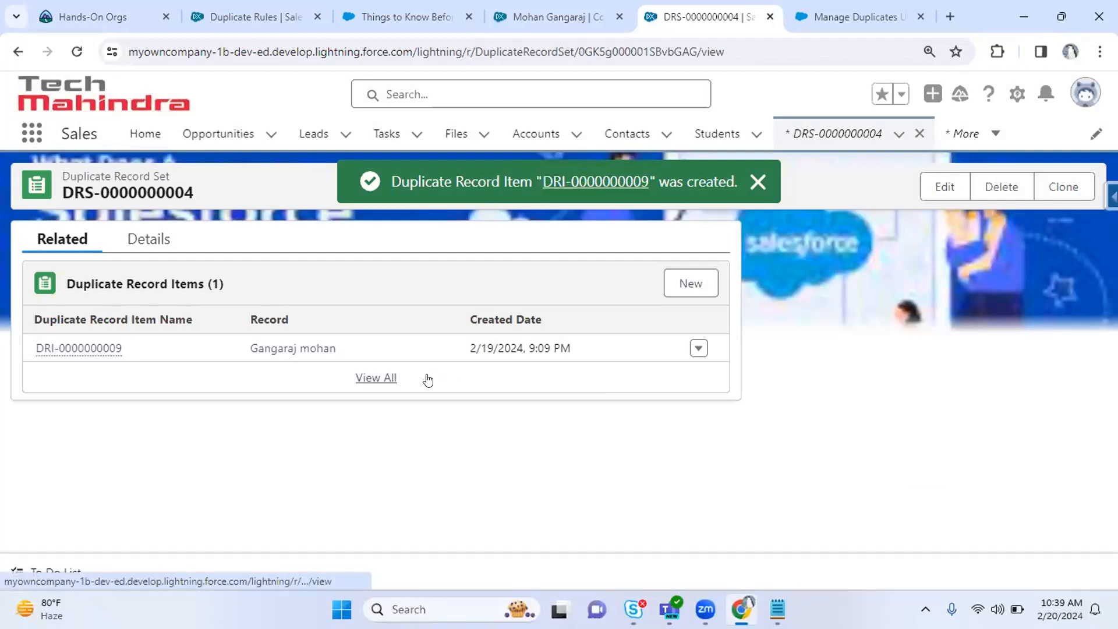
pyautogui.click(425, 379)
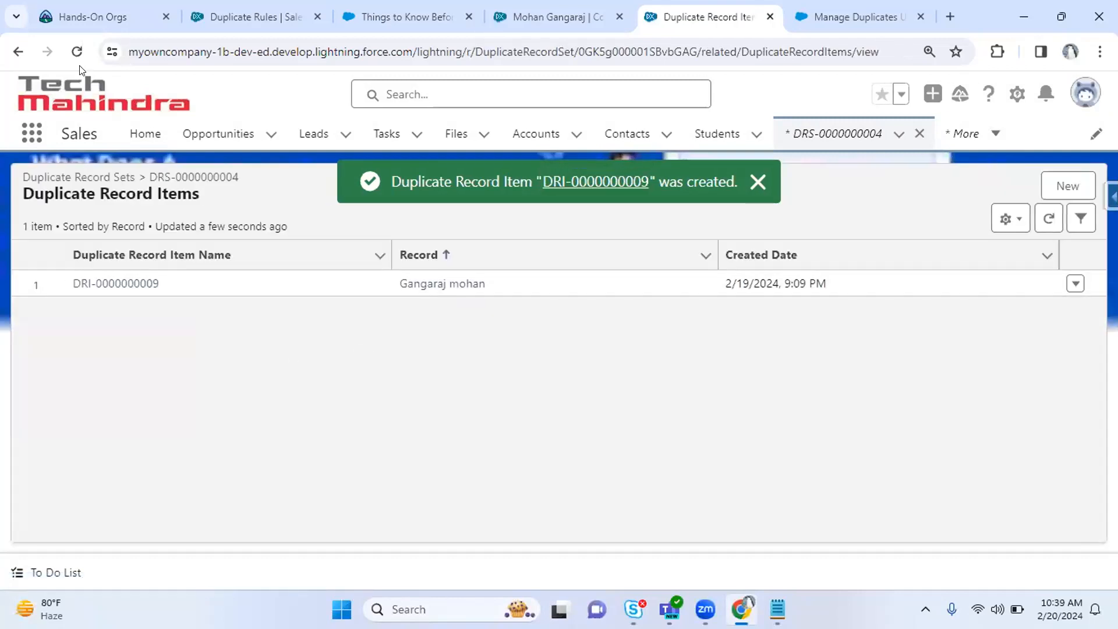
pyautogui.click(18, 52)
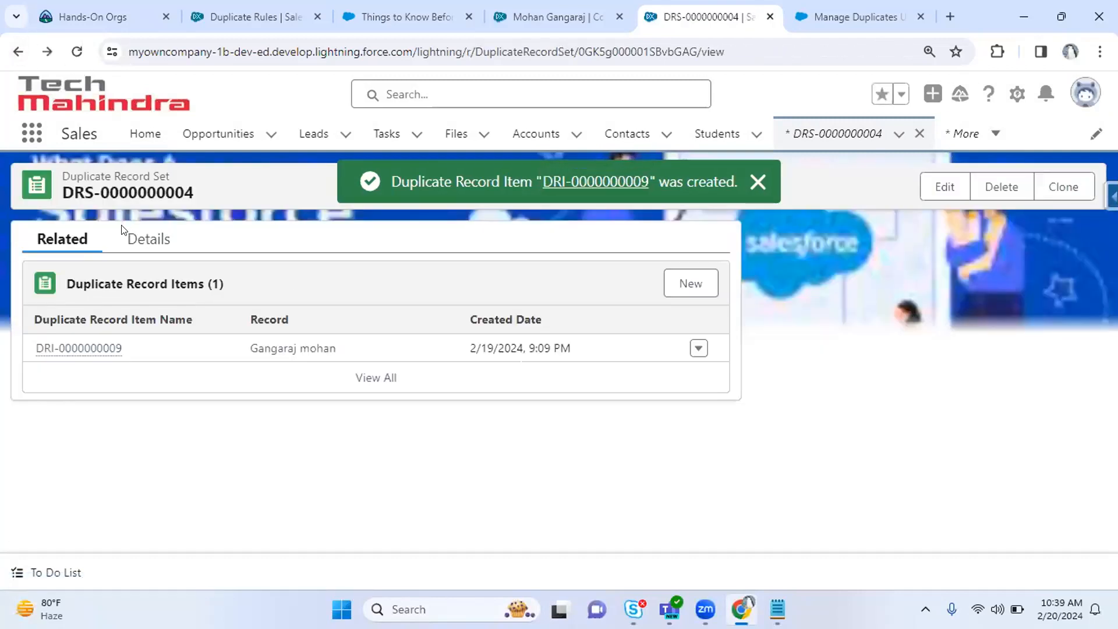
pyautogui.click(146, 239)
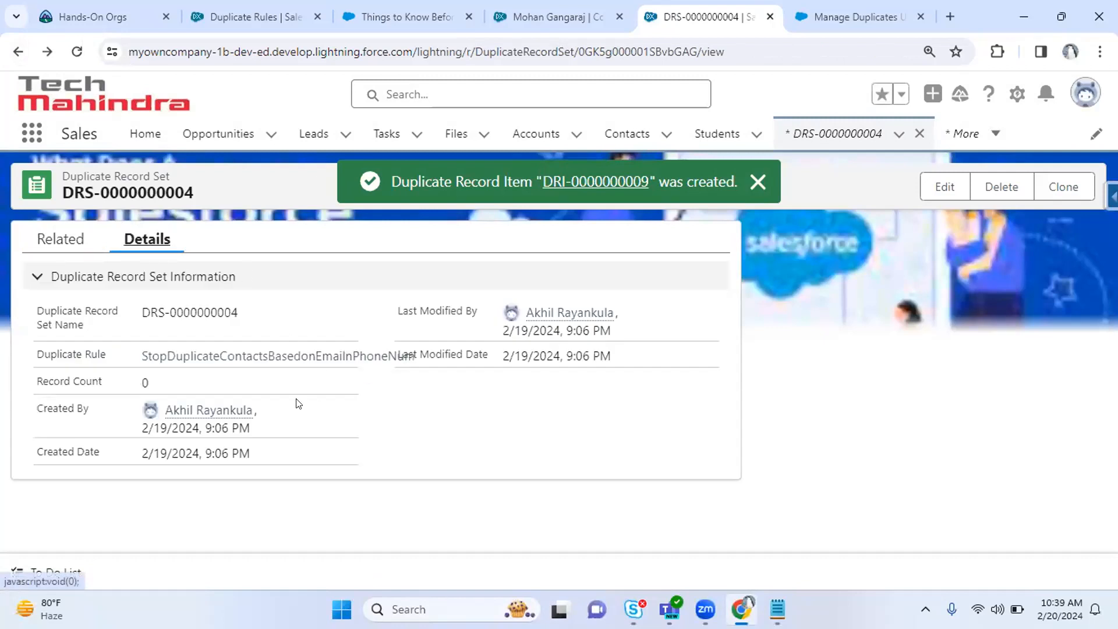
pyautogui.click(454, 5)
# Review the new contact and the duplicate rule's Action On Create value.
pyautogui.hotkey('ctrl', 'Tab')
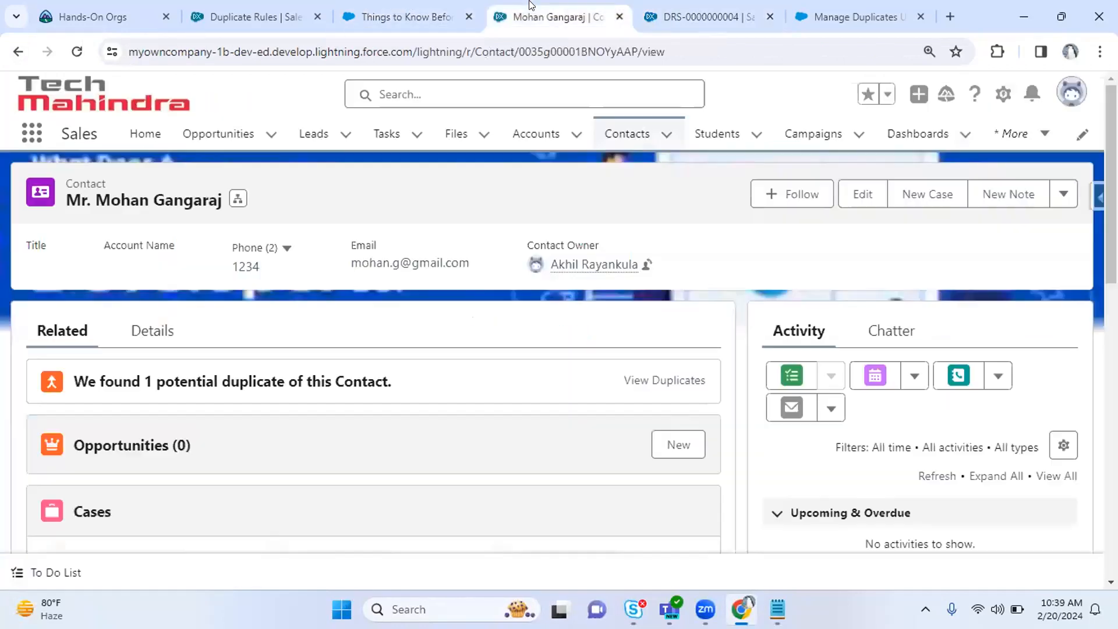
pyautogui.click(237, 5)
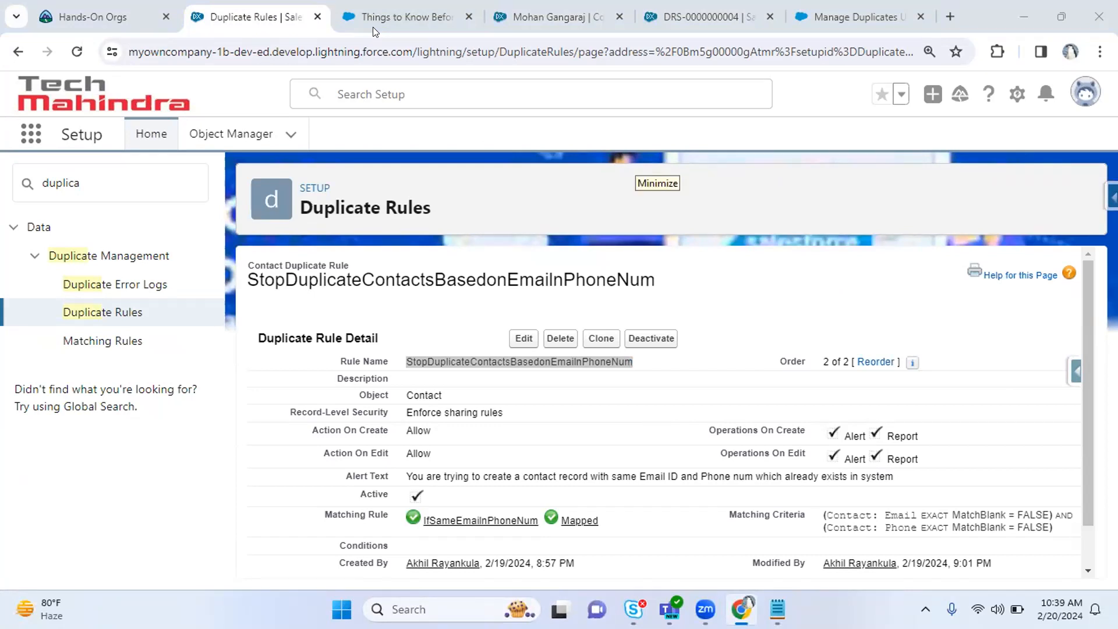
pyautogui.moveTo(405, 431); pyautogui.dragTo(564, 431)
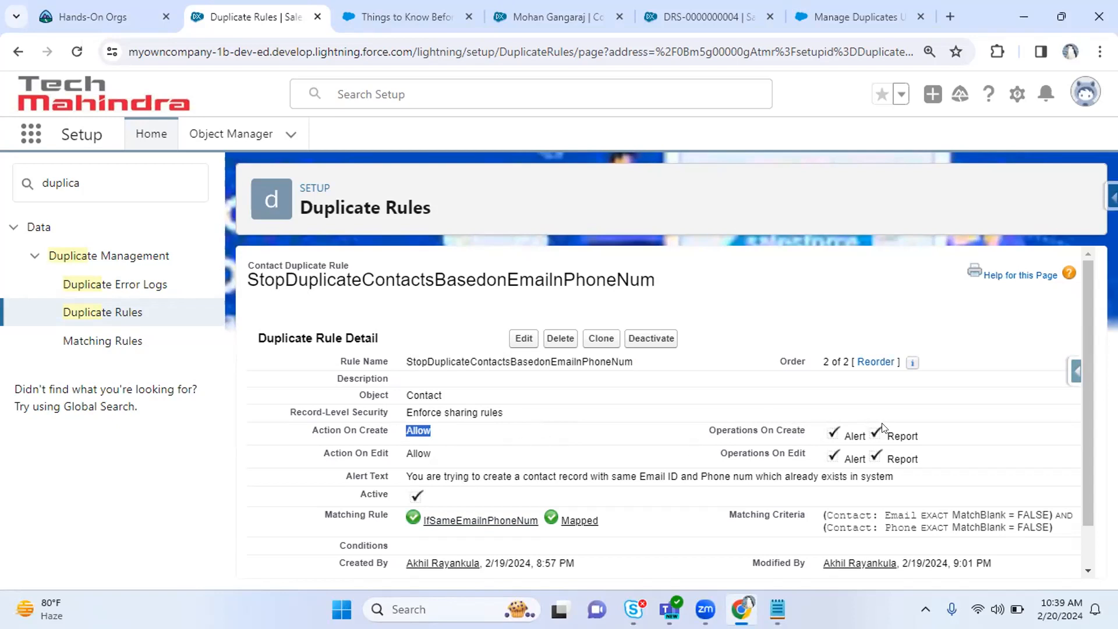
pyautogui.click(874, 9)
pyautogui.click(725, 5)
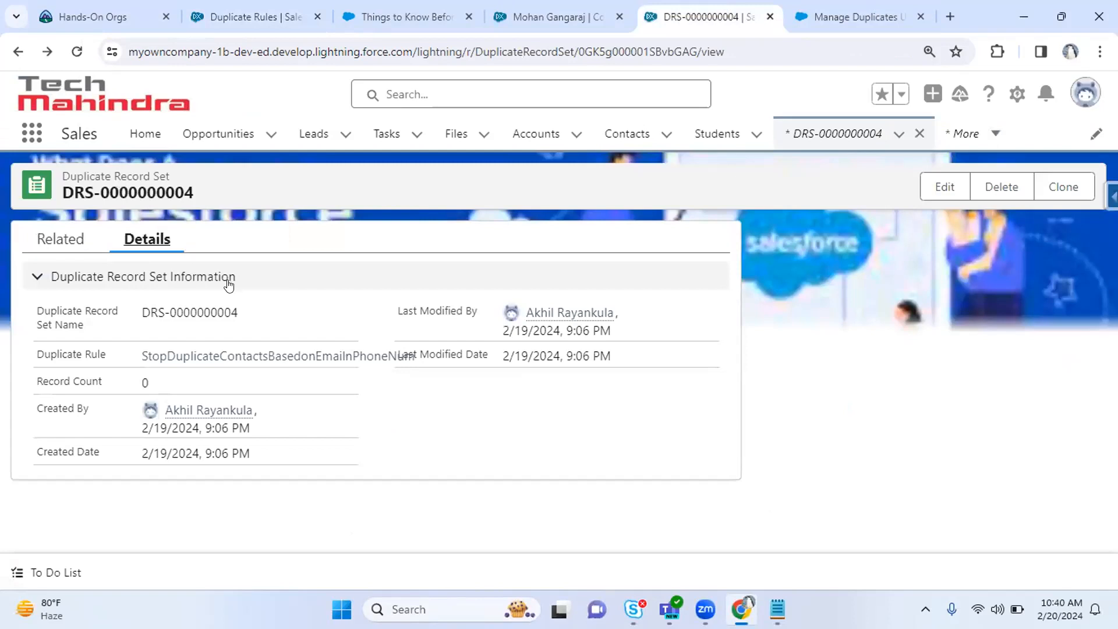
pyautogui.click(59, 242)
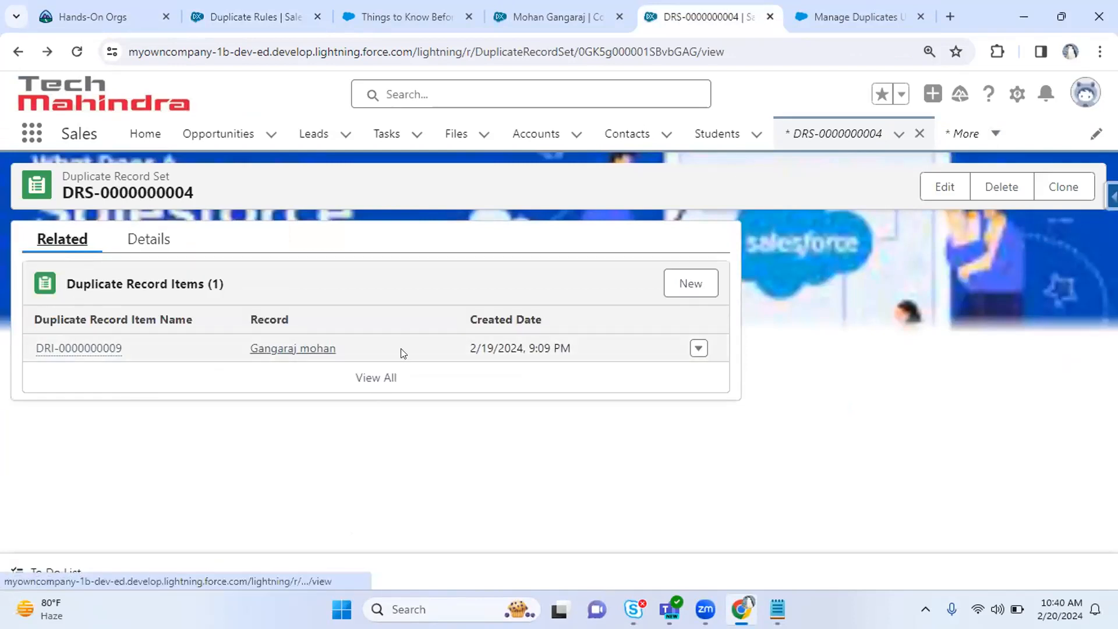
pyautogui.click(280, 9)
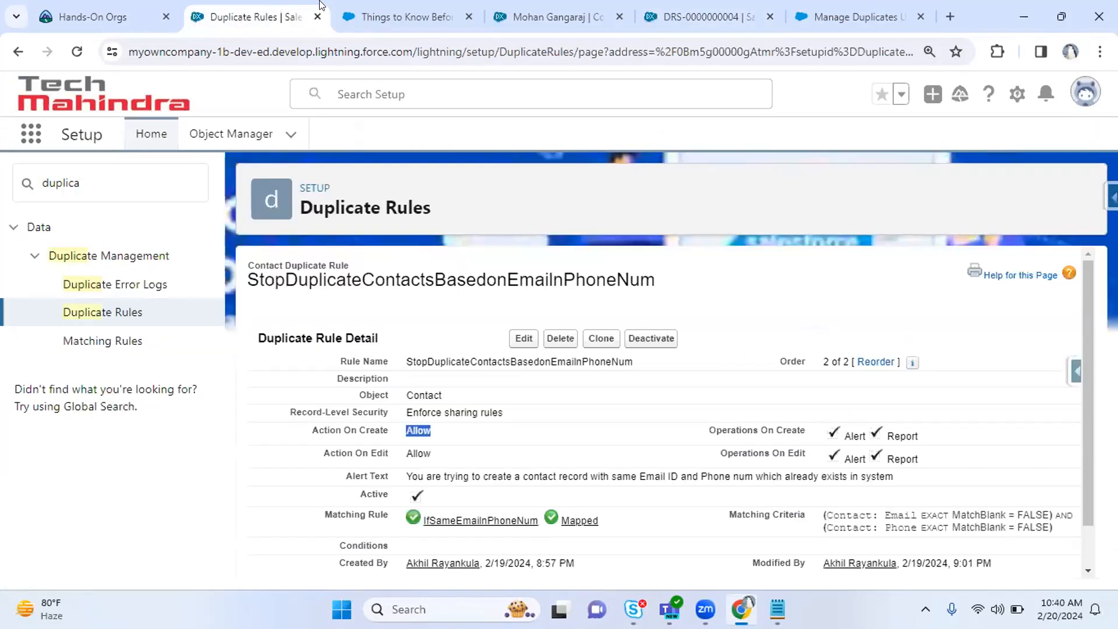
pyautogui.click(372, 5)
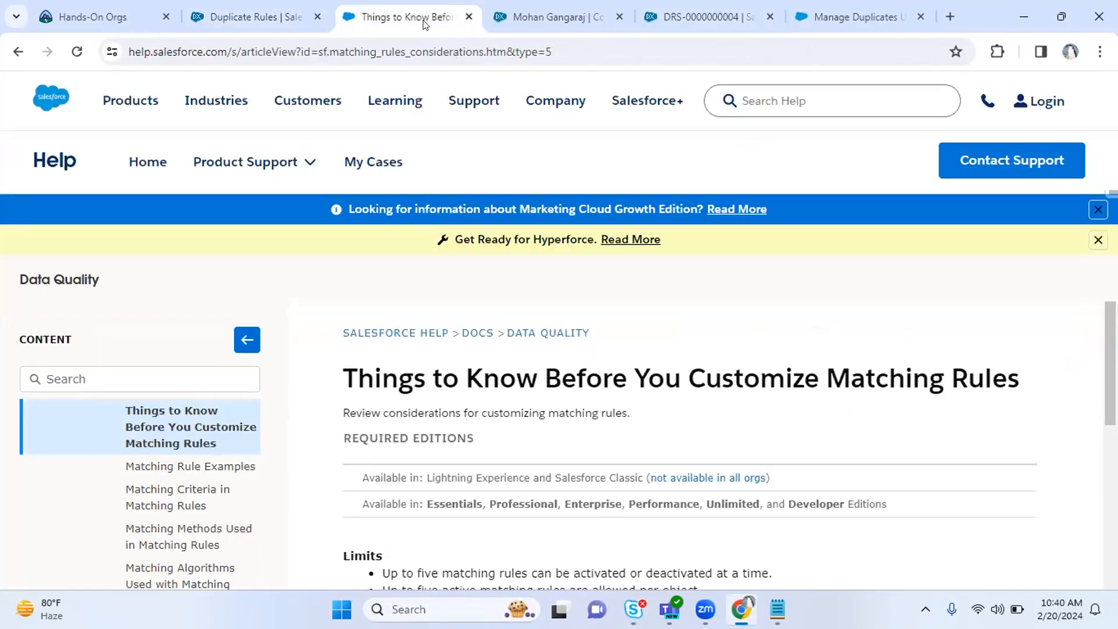
pyautogui.click(255, 11)
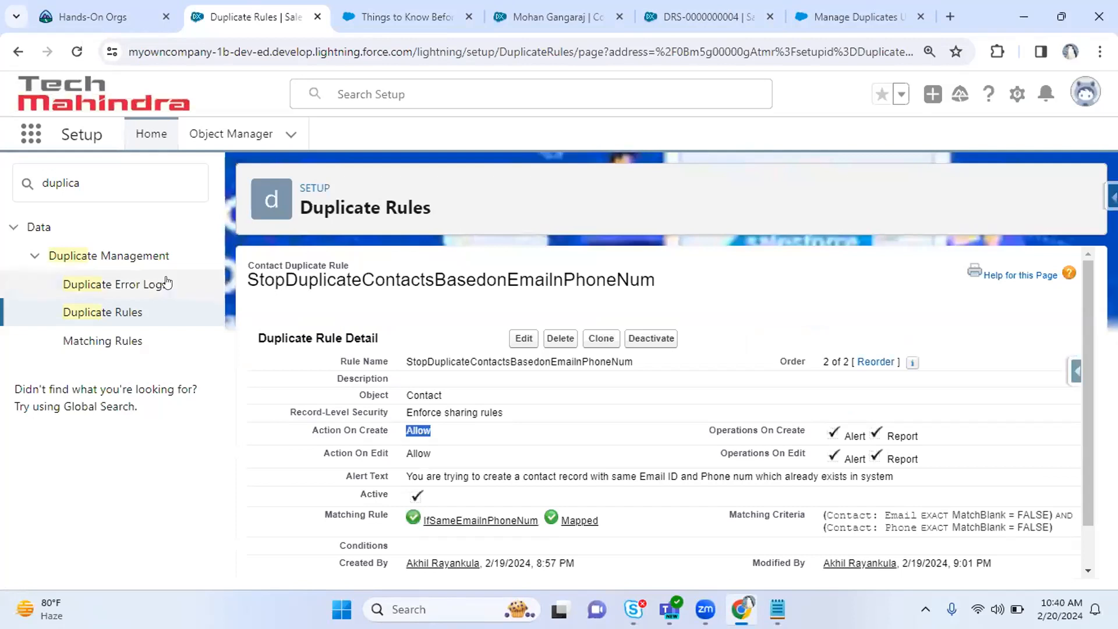
pyautogui.moveTo(111, 190); pyautogui.dragTo(10, 178)
pyautogui.press('BackSpace')
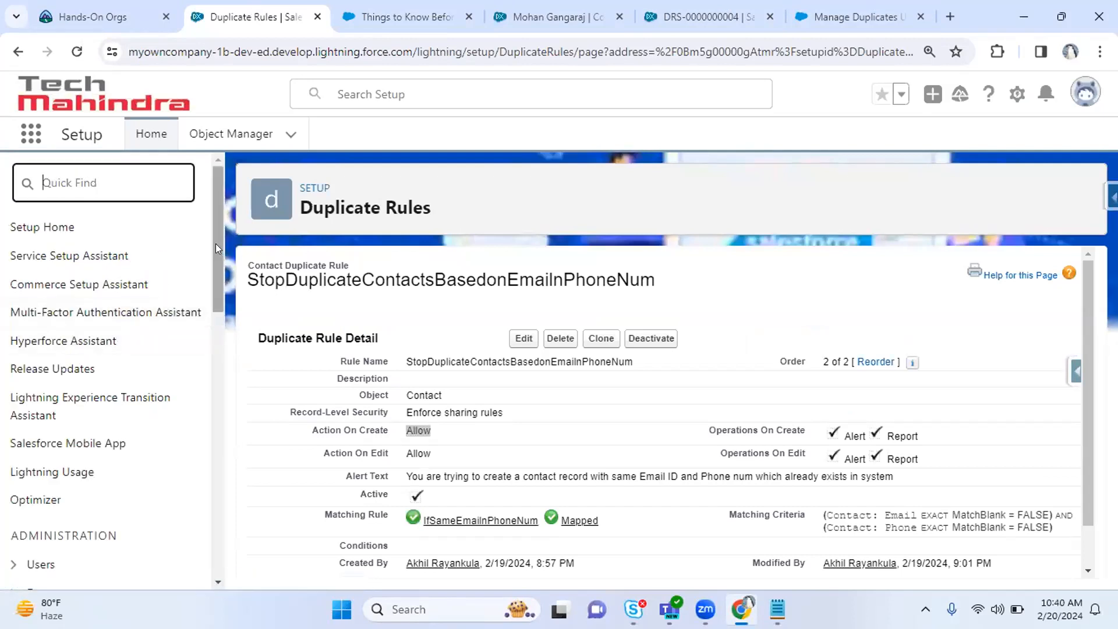
# Expand the Users and Data sections of the Setup menu.
pyautogui.scroll(-2, 213, 256)
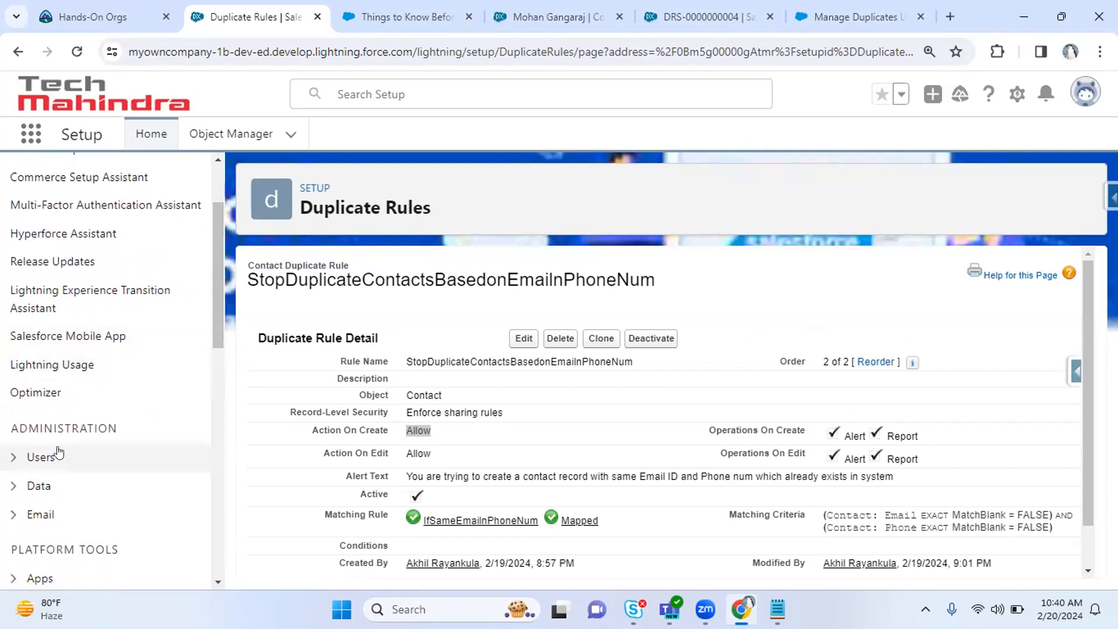
pyautogui.click(30, 458)
pyautogui.moveTo(215, 266); pyautogui.dragTo(212, 376)
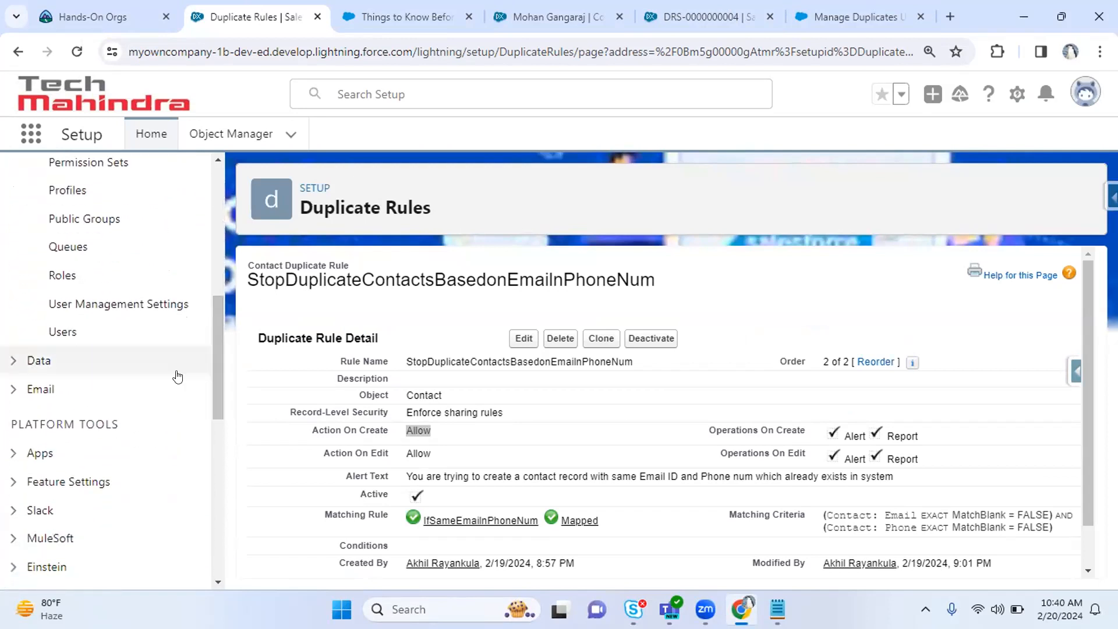
pyautogui.click(13, 361)
pyautogui.moveTo(214, 330); pyautogui.dragTo(219, 210)
# Search Setup for 'view' and open View Setup Audit Trail under Security.
pyautogui.click(144, 190)
pyautogui.write('view')
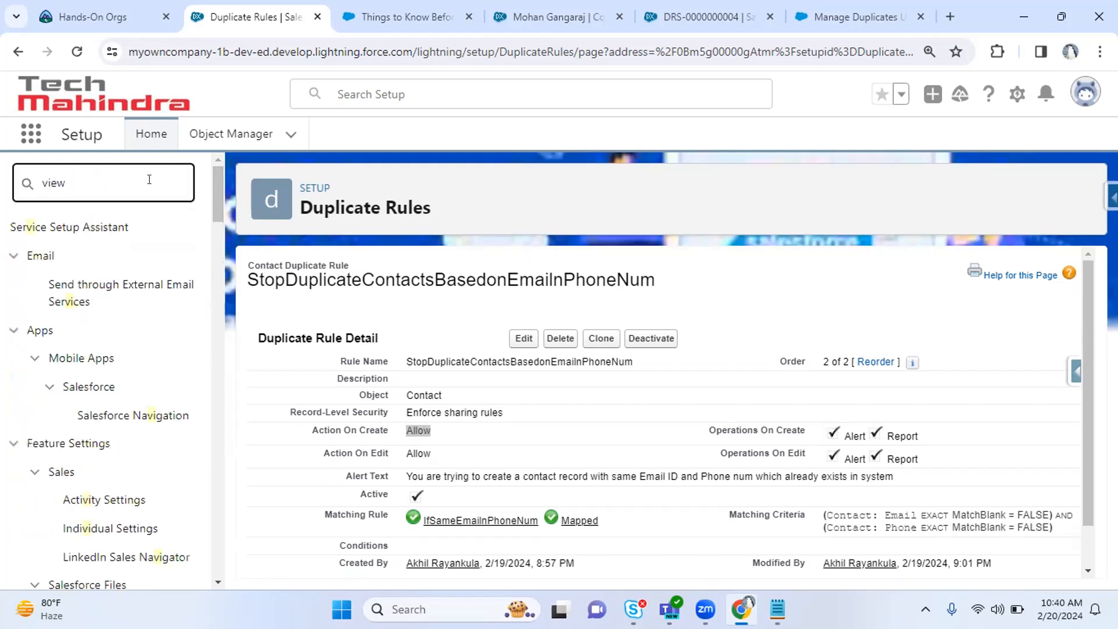
pyautogui.moveTo(217, 183); pyautogui.dragTo(216, 338)
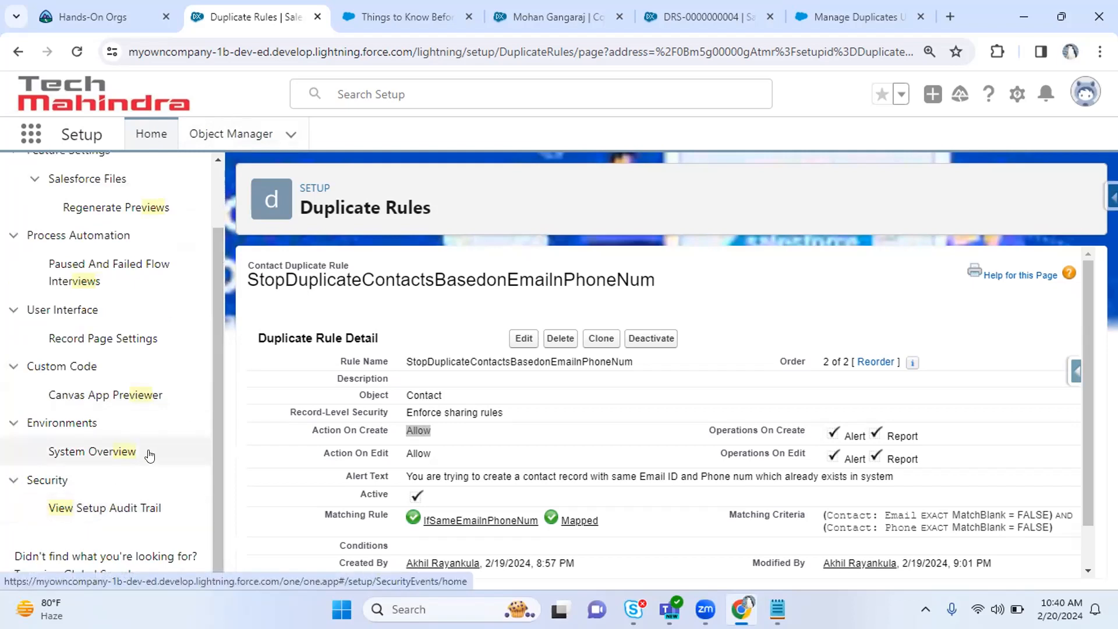
pyautogui.click(121, 509)
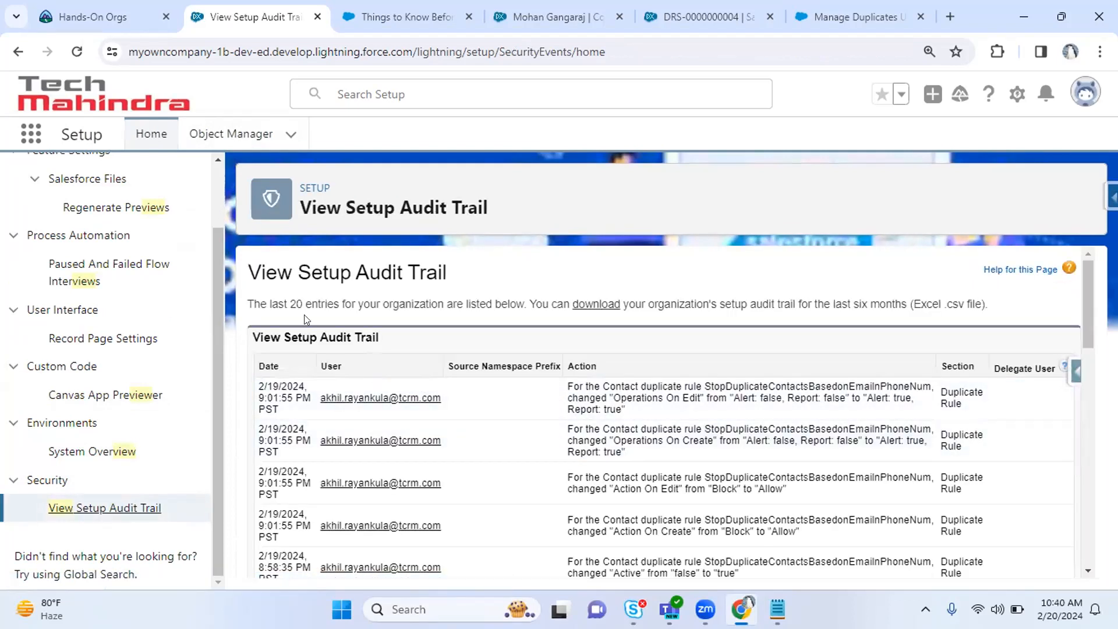
# Highlight the last-20-entries note, the six-month download period and the first audit entry.
pyautogui.moveTo(270, 298); pyautogui.dragTo(287, 298)
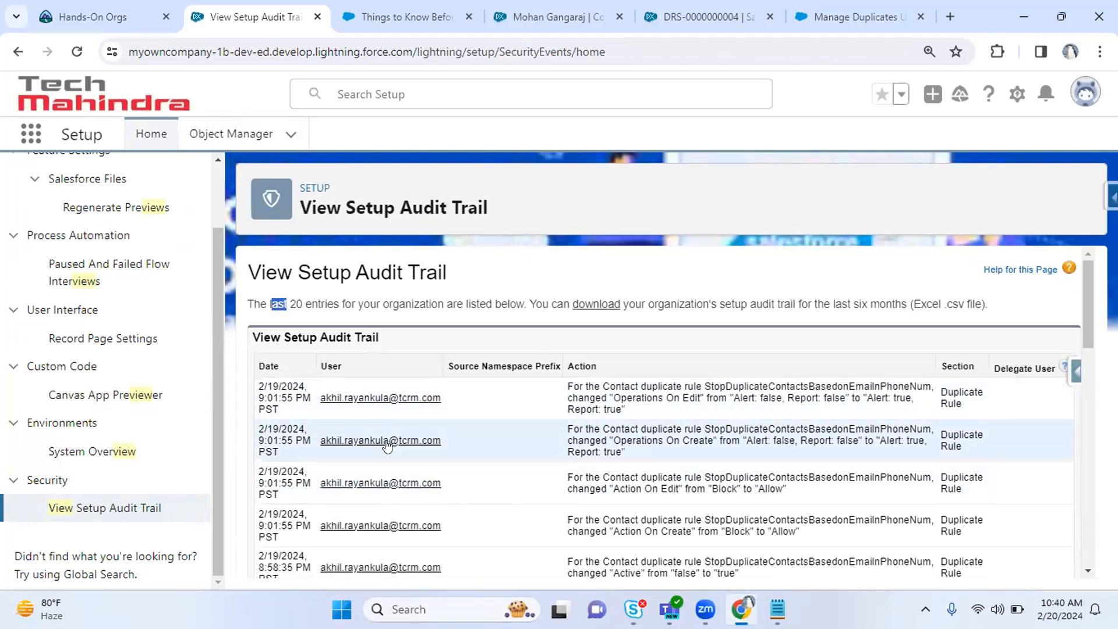
pyautogui.moveTo(1088, 321)
pyautogui.mouseDown()
pyautogui.moveTo(1090, 428)
pyautogui.moveTo(1093, 317)
pyautogui.mouseUp()
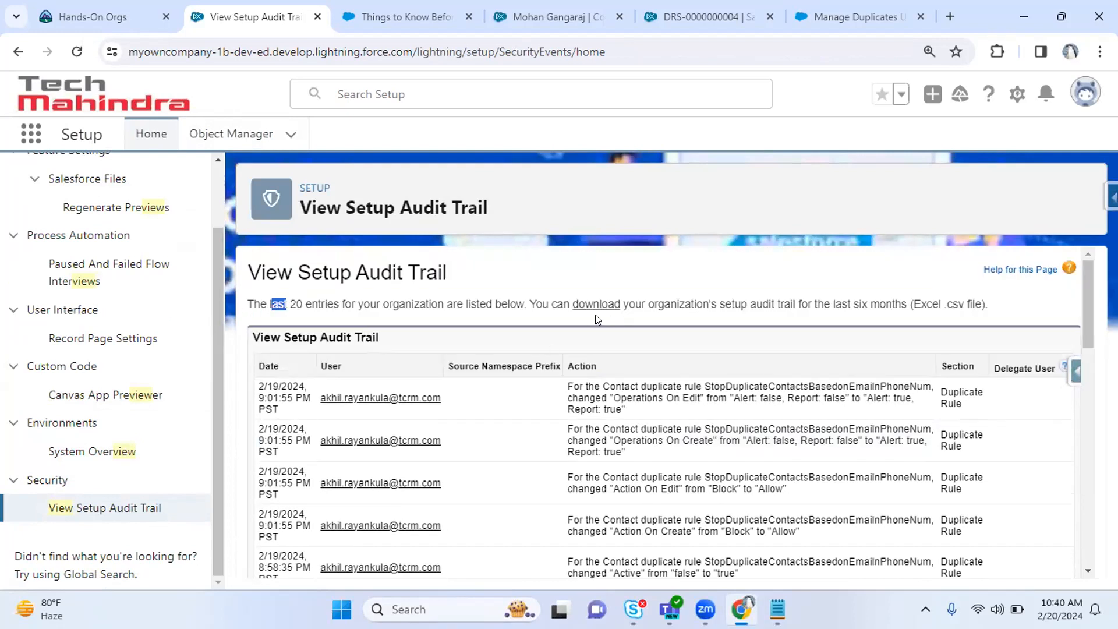
pyautogui.moveTo(842, 303); pyautogui.dragTo(870, 304)
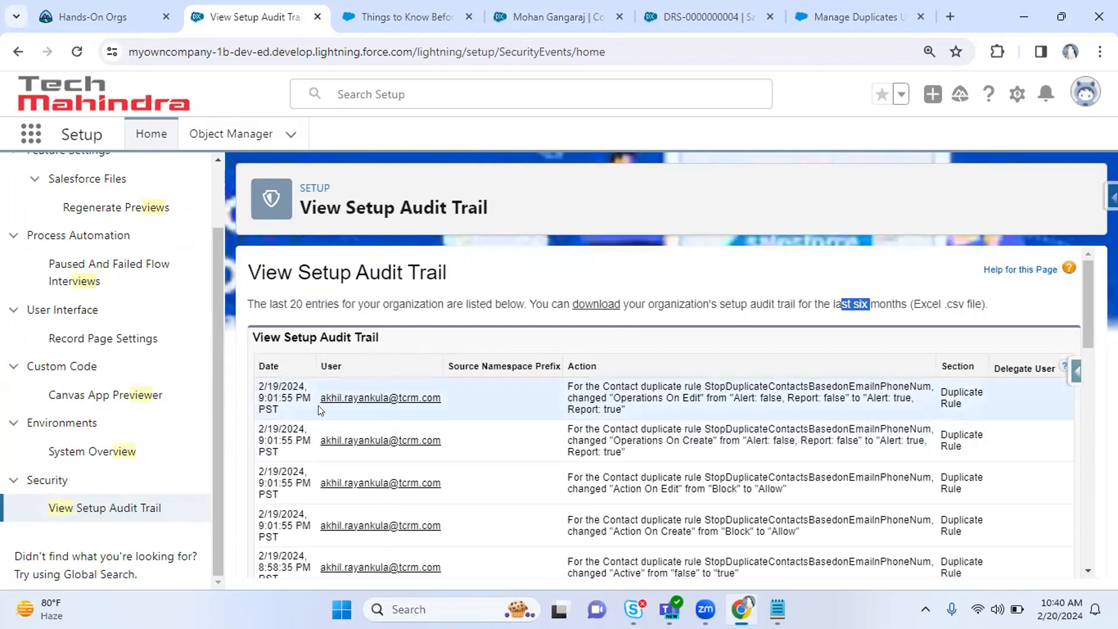
pyautogui.moveTo(568, 387); pyautogui.dragTo(676, 417)
pyautogui.click(515, 413)
pyautogui.moveTo(1087, 320); pyautogui.dragTo(1088, 459)
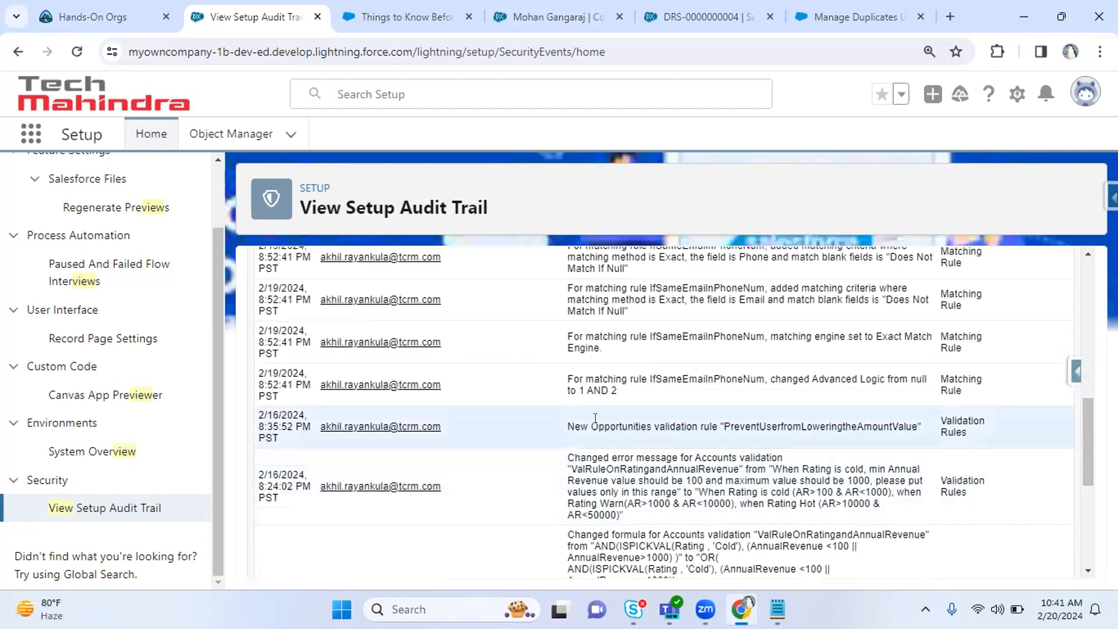
# Highlight the New Opportunities validation rule and Advanced Logic change entries.
pyautogui.moveTo(580, 435); pyautogui.dragTo(565, 454)
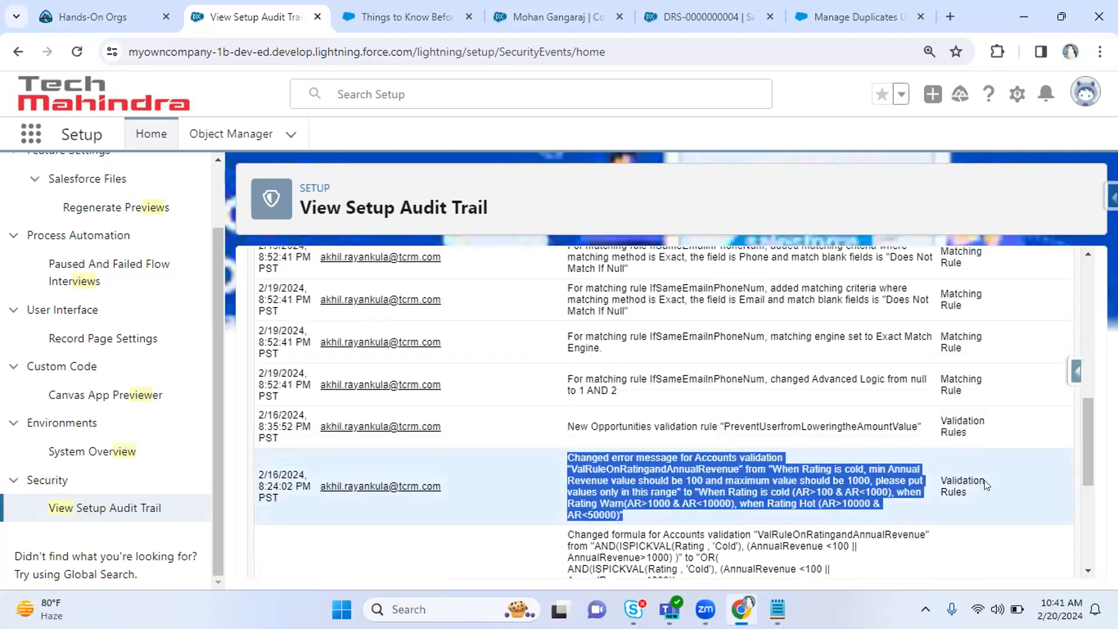
pyautogui.moveTo(944, 479); pyautogui.dragTo(971, 488)
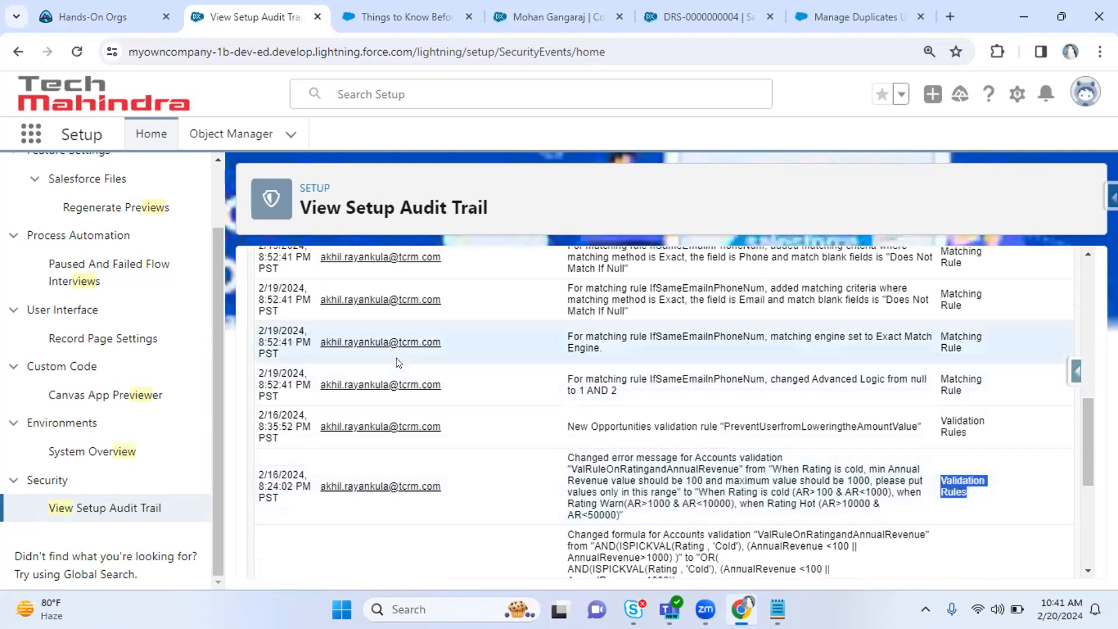
pyautogui.tripleClick(613, 381)
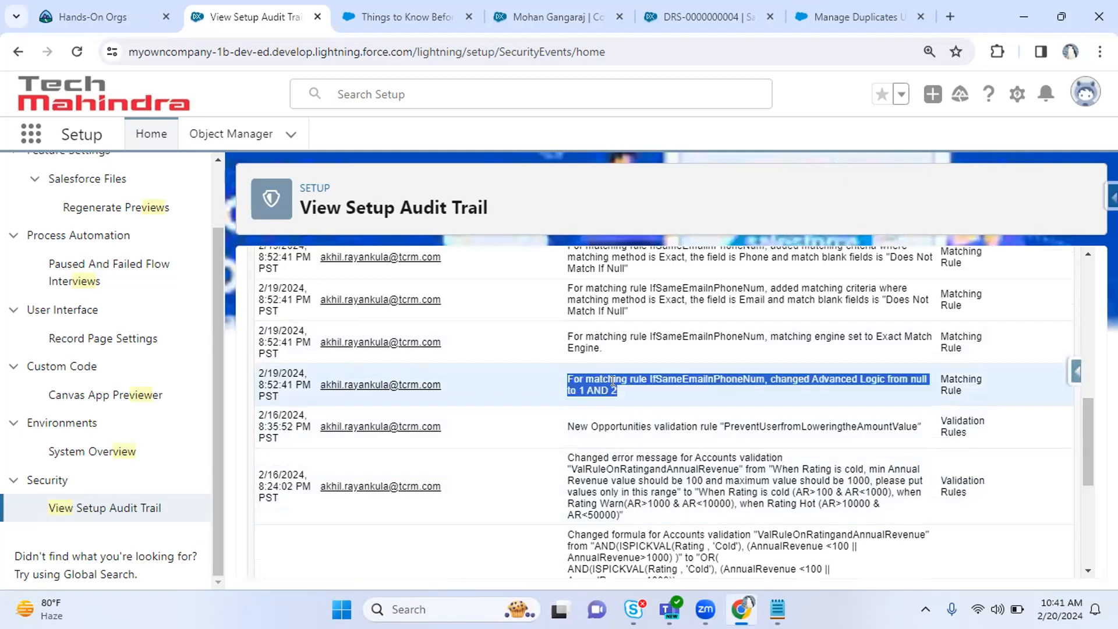
pyautogui.click(622, 349)
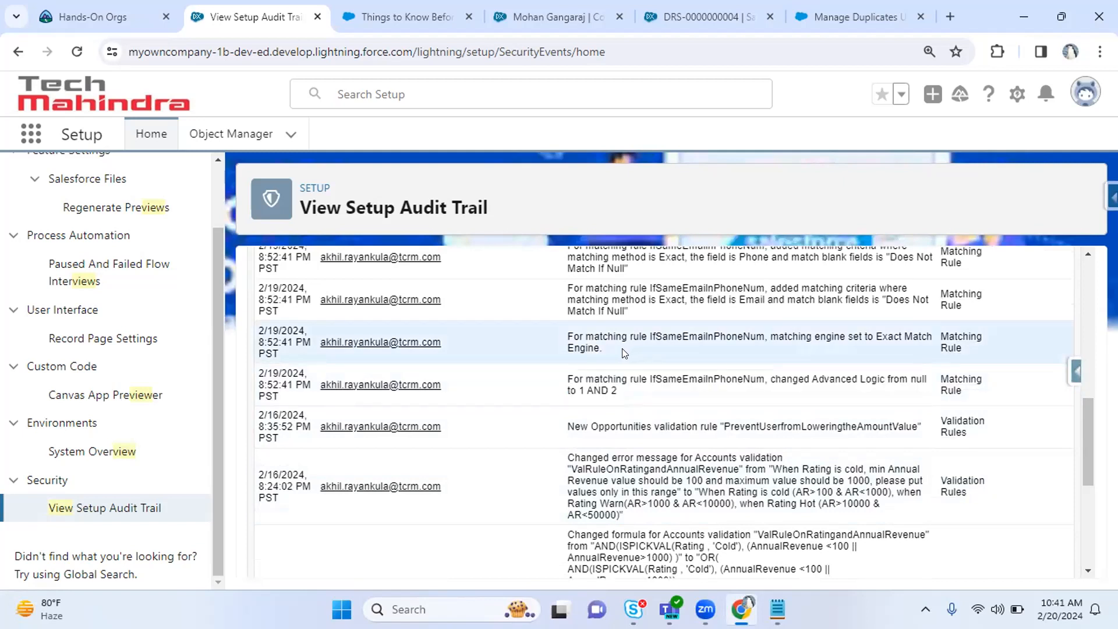
pyautogui.moveTo(1087, 428); pyautogui.dragTo(1088, 407)
# Highlight the created matching rule, contact duplicate rule and CheckifPhoneIsBlank validation rule entries.
pyautogui.doubleClick(616, 299)
pyautogui.moveTo(639, 307); pyautogui.dragTo(794, 303)
pyautogui.moveTo(1090, 439); pyautogui.dragTo(1088, 405)
pyautogui.moveTo(658, 388); pyautogui.dragTo(568, 370)
pyautogui.moveTo(702, 346); pyautogui.dragTo(578, 312)
pyautogui.moveTo(1088, 373); pyautogui.dragTo(1067, 533)
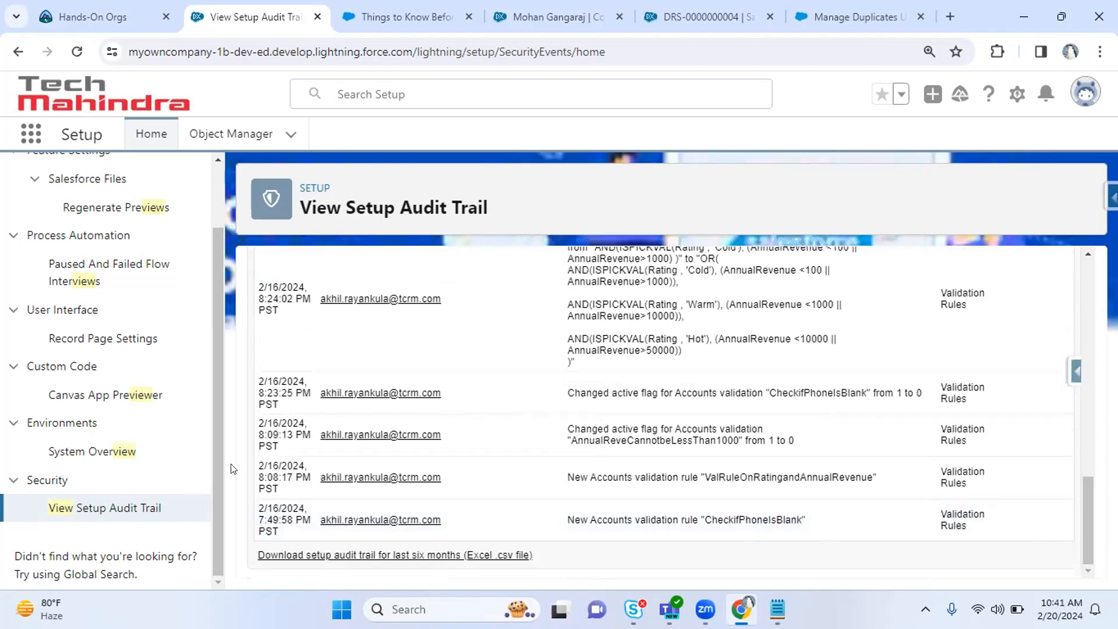
pyautogui.moveTo(581, 518); pyautogui.dragTo(685, 516)
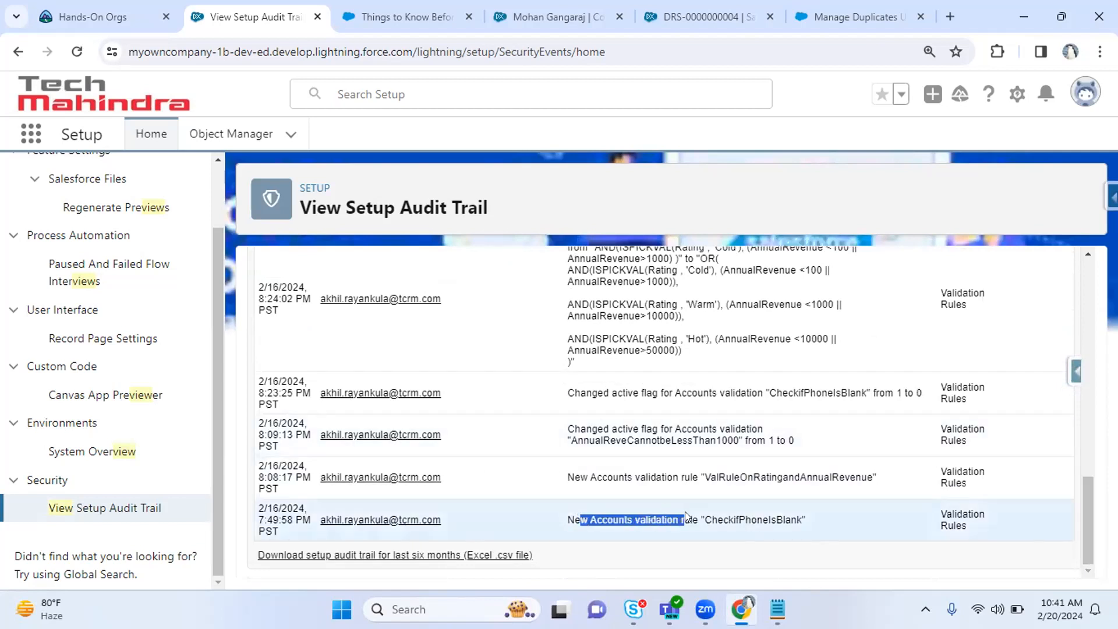
pyautogui.moveTo(753, 510); pyautogui.dragTo(815, 517)
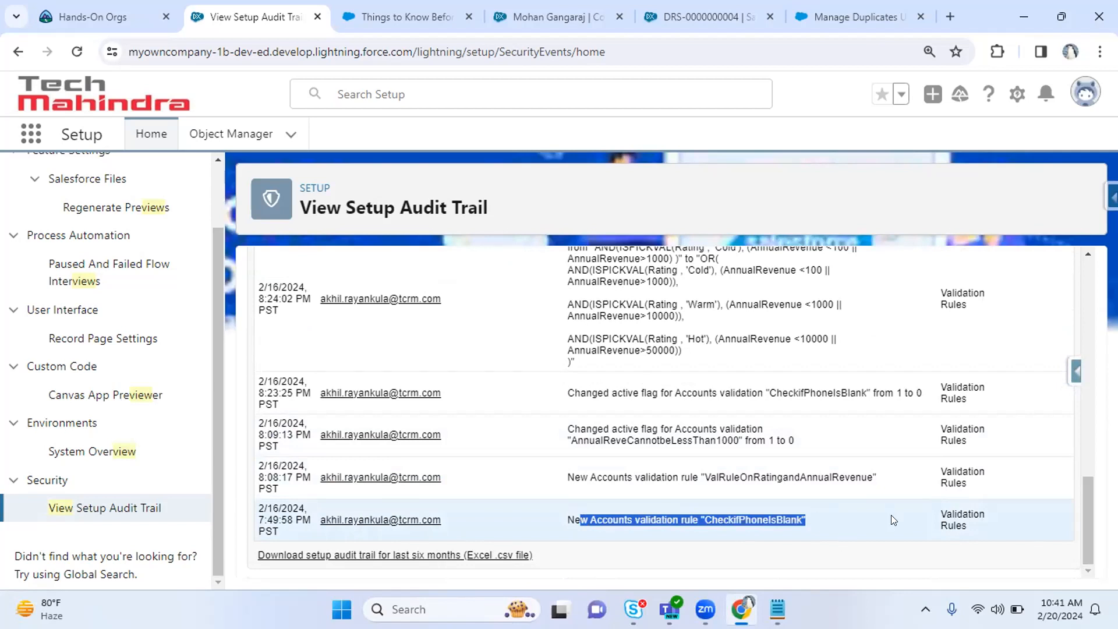
pyautogui.moveTo(1081, 514); pyautogui.dragTo(1077, 346)
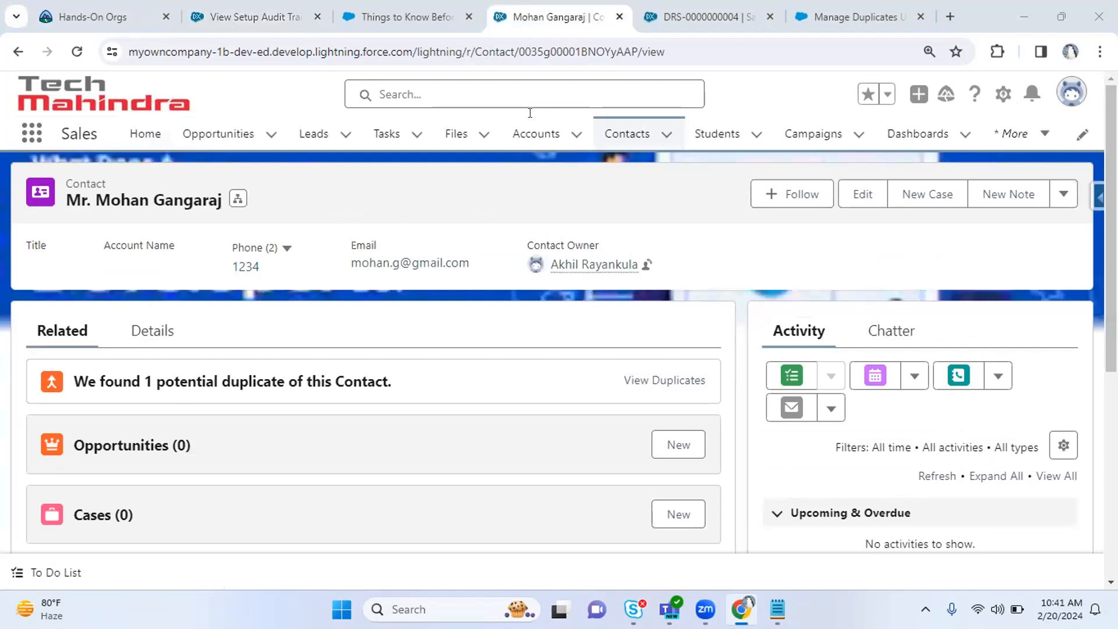
# Return to the setup audit trail page and clear the leftover highlight.
pyautogui.click(402, 17)
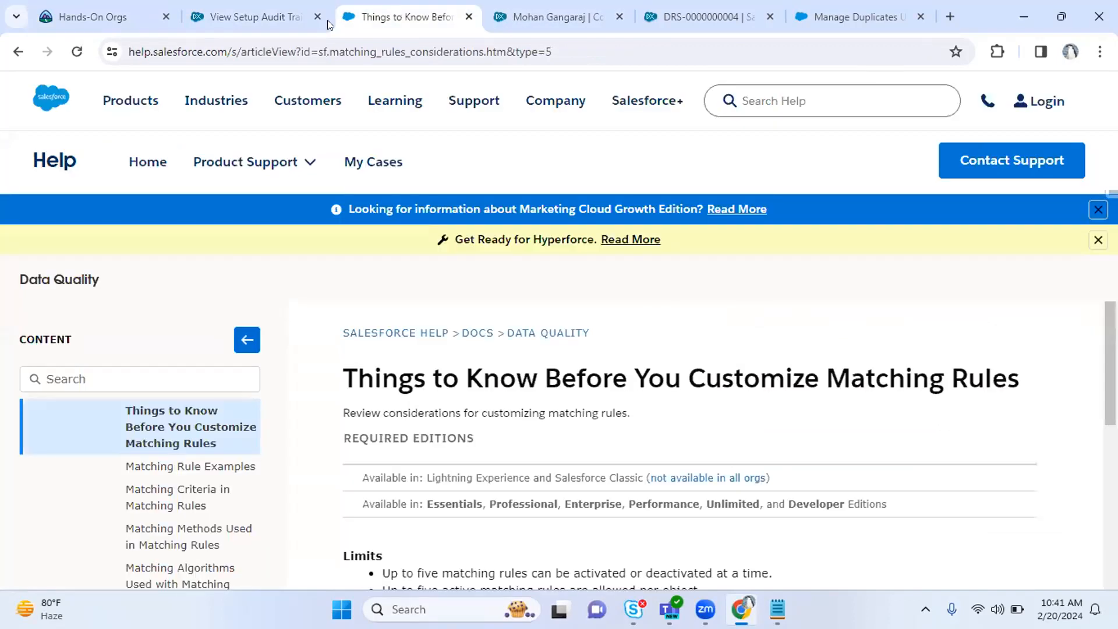
pyautogui.click(256, 16)
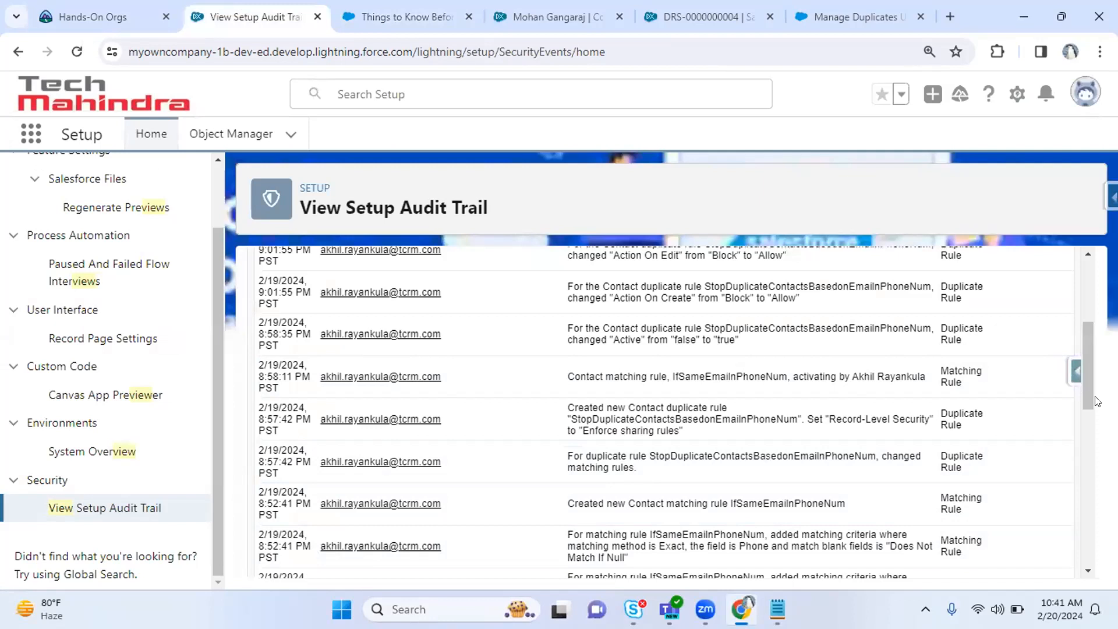
pyautogui.moveTo(1088, 396); pyautogui.dragTo(1084, 571)
pyautogui.click(793, 568)
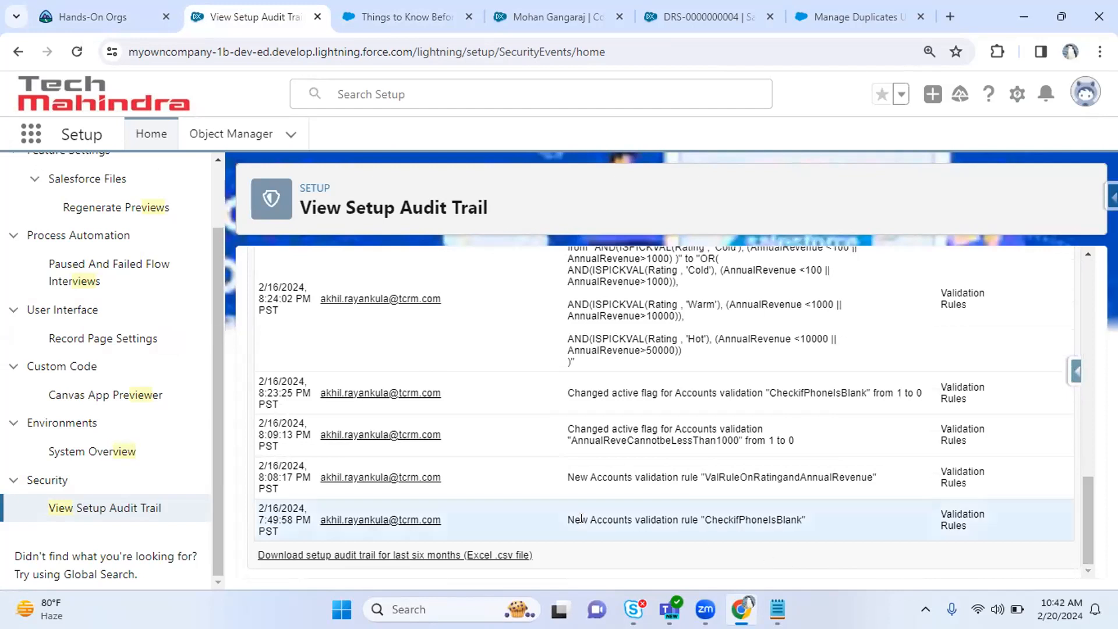
# Download the six-month audit trail and open SetupAuditTrail1708405926456.csv.
pyautogui.click(496, 557)
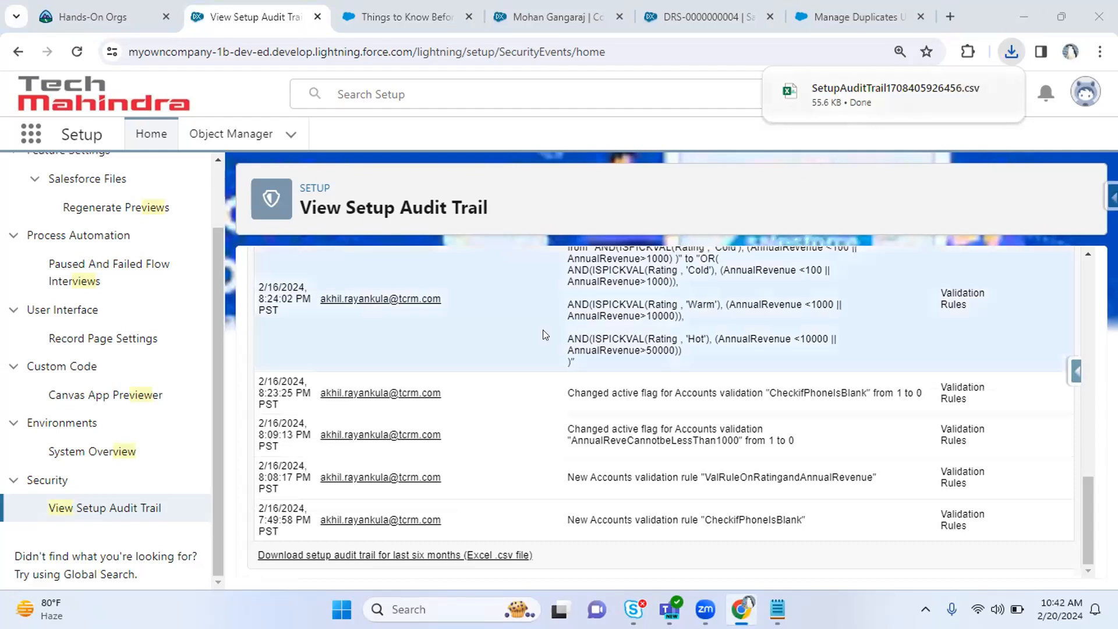
pyautogui.moveTo(868, 87)
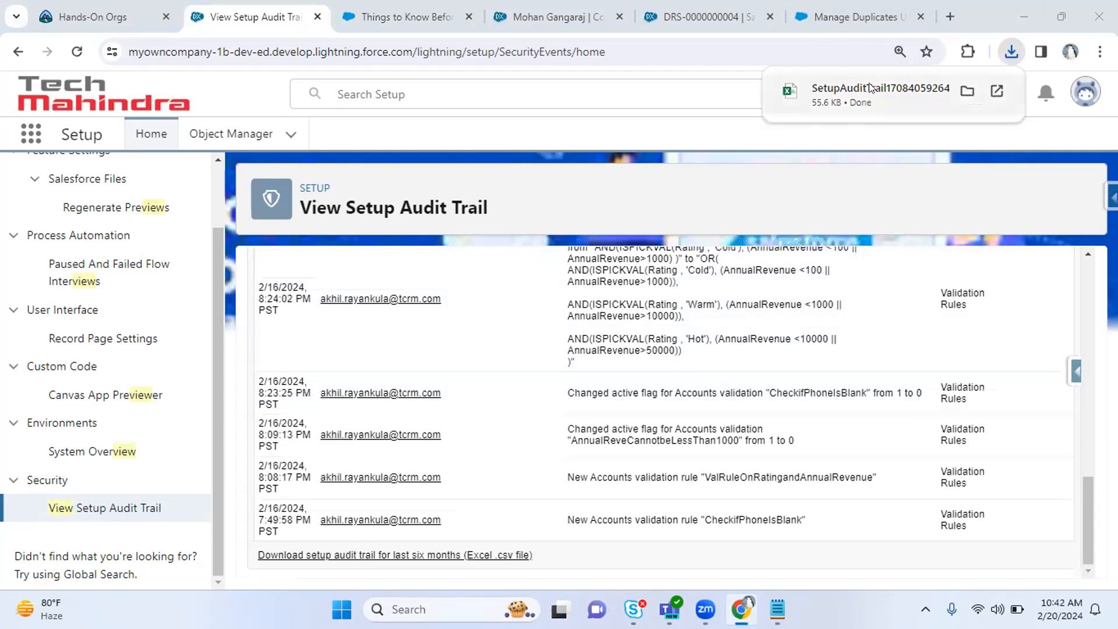
pyautogui.click(995, 91)
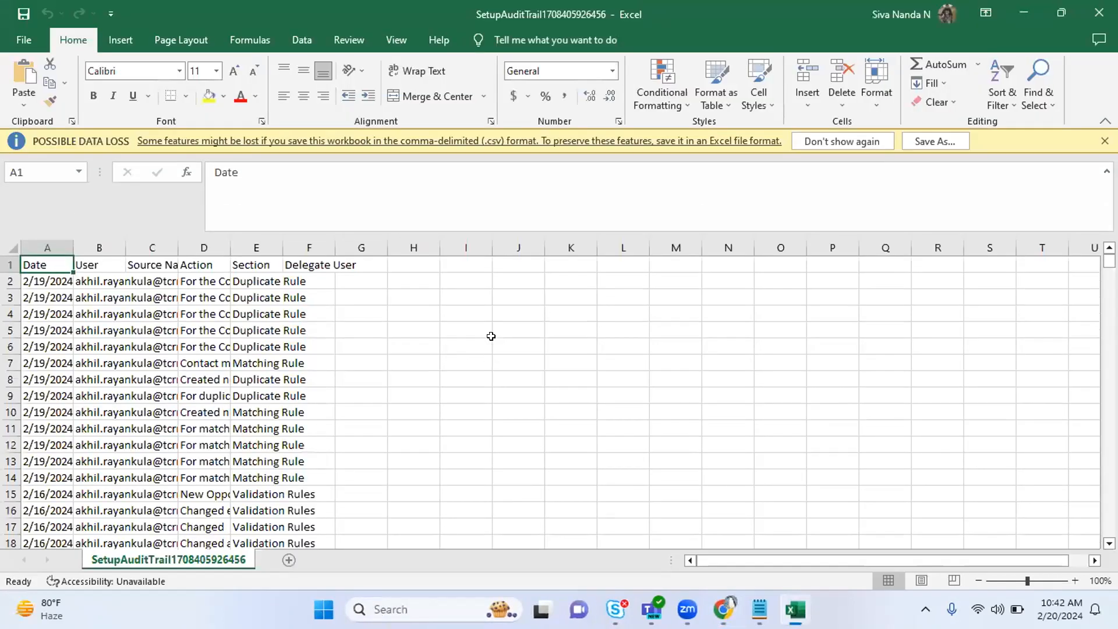
# Autofit columns A and D, then dismiss the genuine Office and CSV data-loss notices.
pyautogui.doubleClick(74, 248)
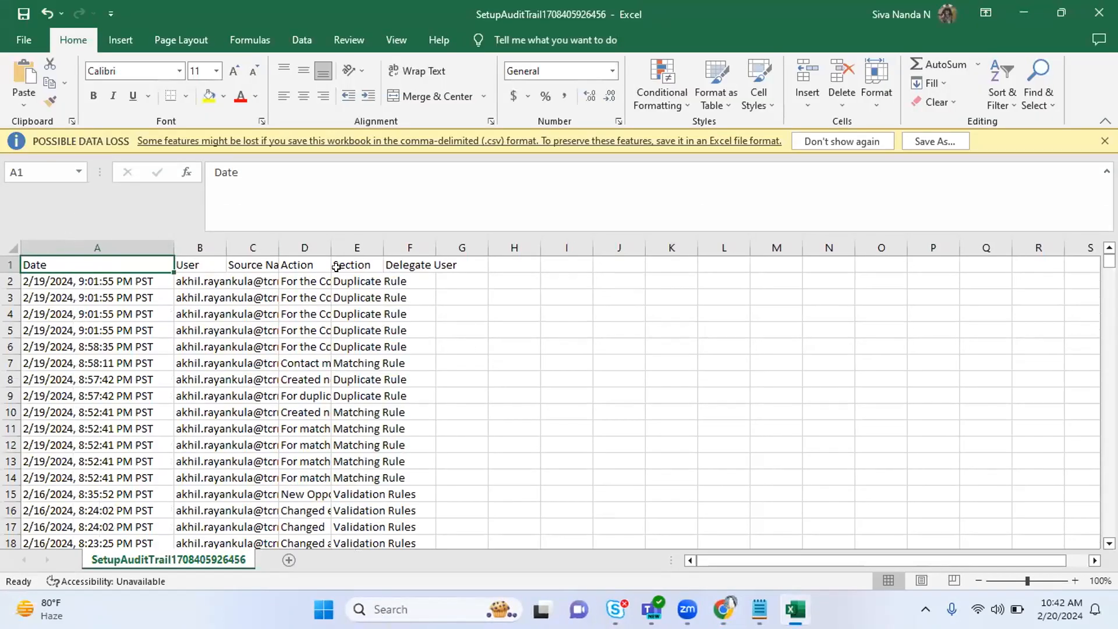
pyautogui.doubleClick(331, 247)
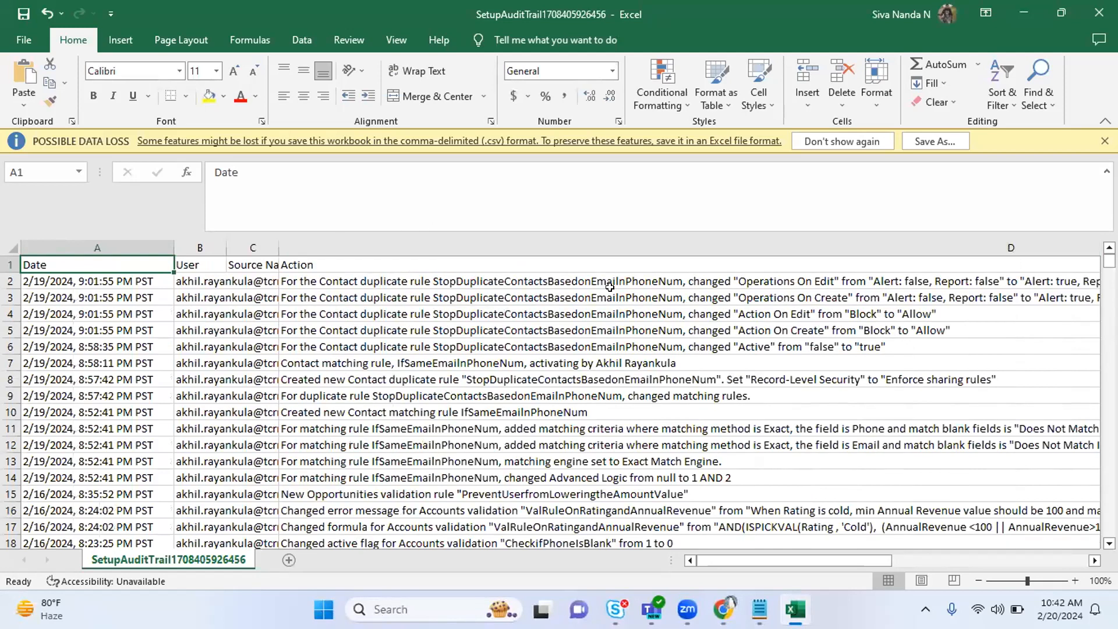
pyautogui.moveTo(732, 554); pyautogui.dragTo(908, 552)
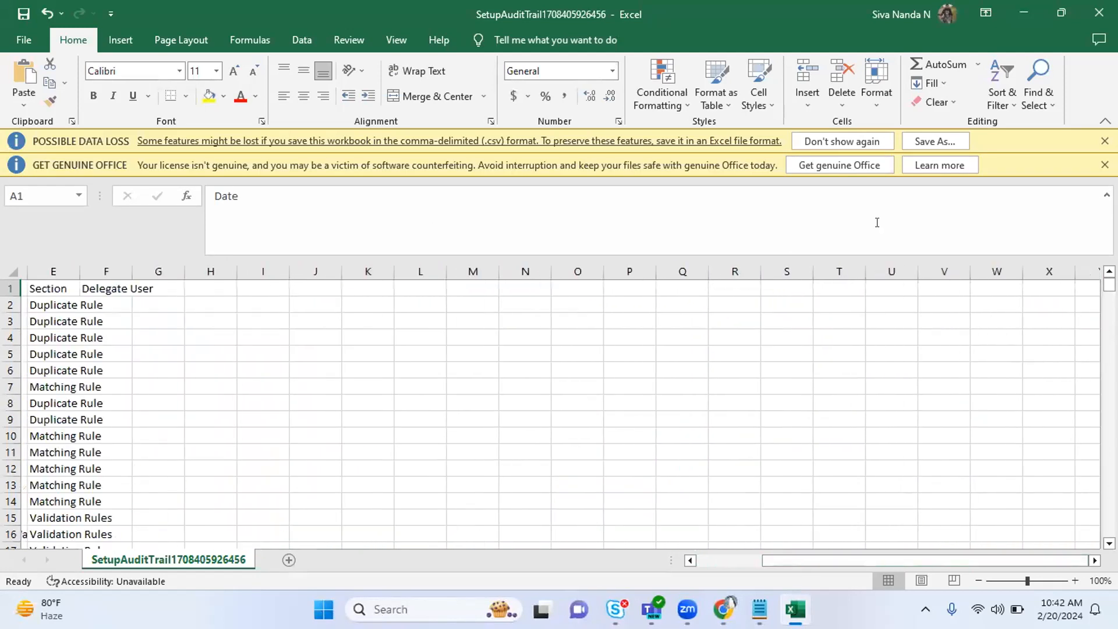
pyautogui.click(45, 287)
pyautogui.click(1105, 165)
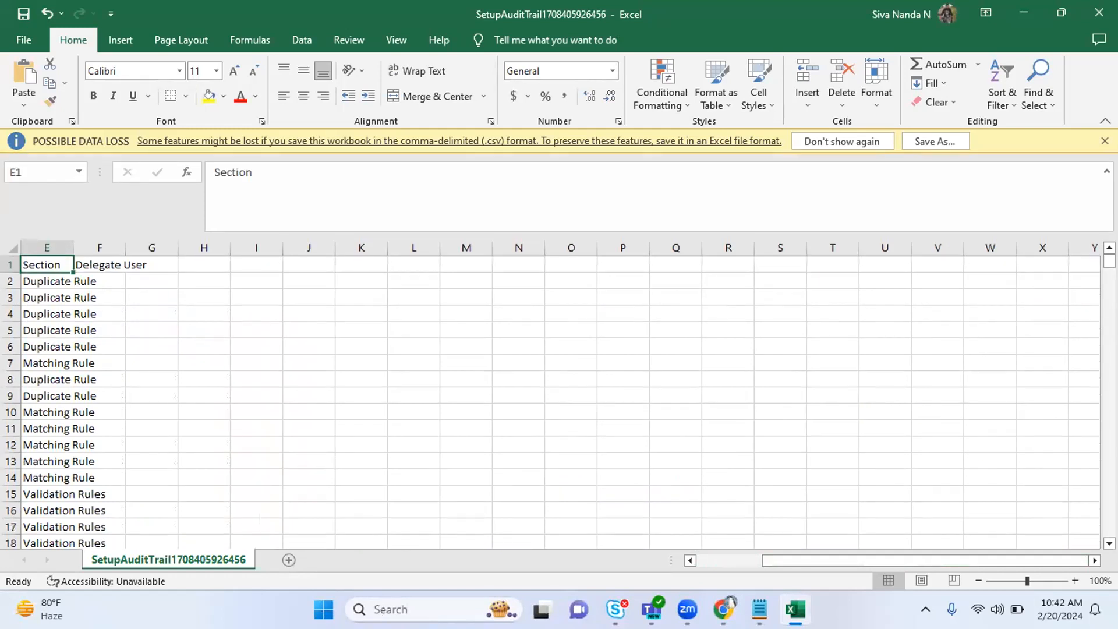
pyautogui.click(1105, 140)
pyautogui.moveTo(892, 557); pyautogui.dragTo(773, 554)
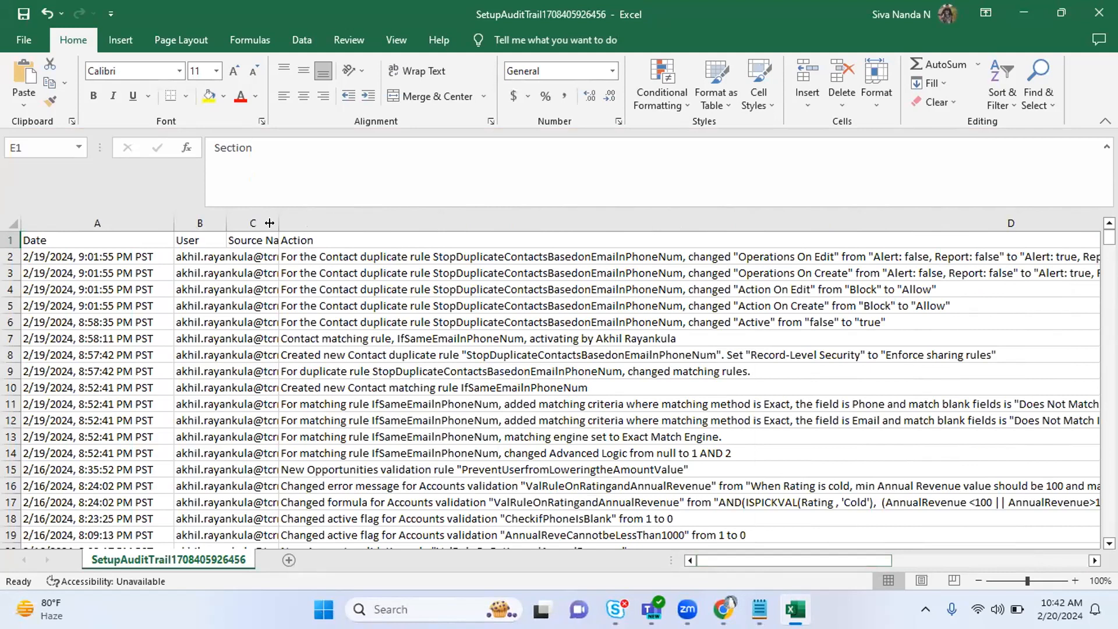
# Autofit the User column to show full user entries and scroll down the sheet.
pyautogui.doubleClick(226, 223)
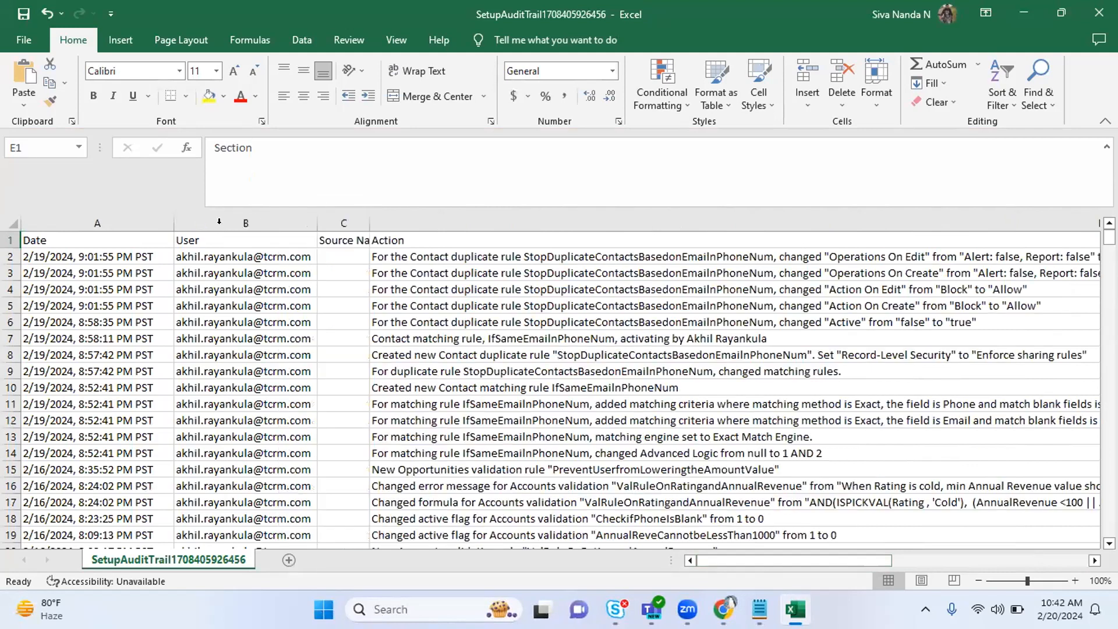
pyautogui.click(233, 253)
pyautogui.moveTo(559, 284); pyautogui.dragTo(560, 553)
pyautogui.click(723, 387)
pyautogui.moveTo(1110, 262); pyautogui.dragTo(1110, 526)
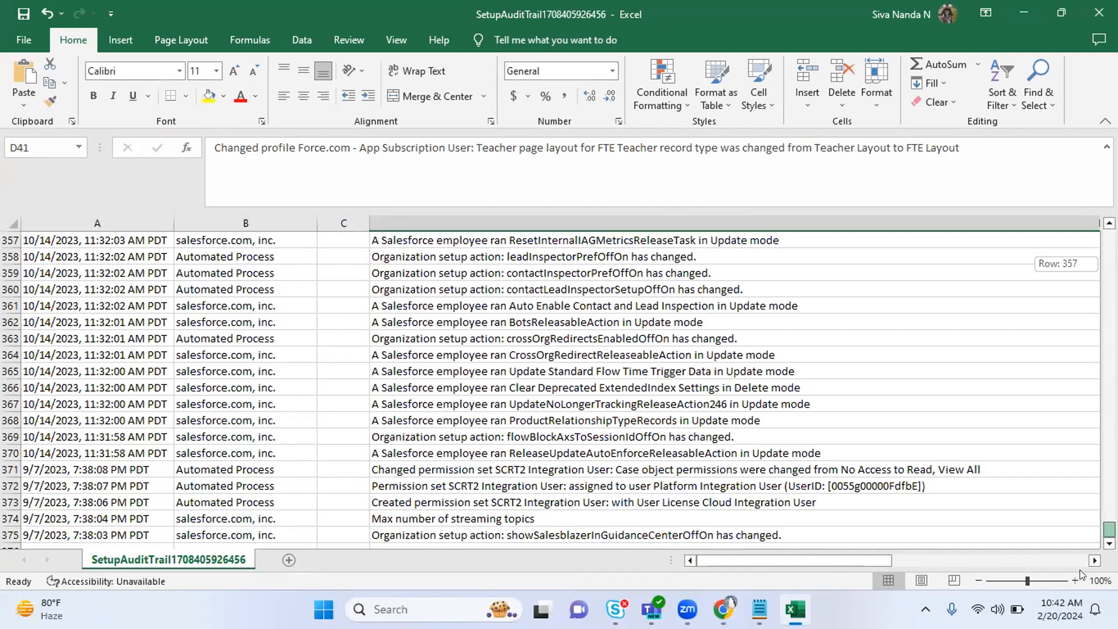
# Inspect row 159's user, action, section and date cells.
pyautogui.moveTo(1089, 245); pyautogui.dragTo(1095, 351)
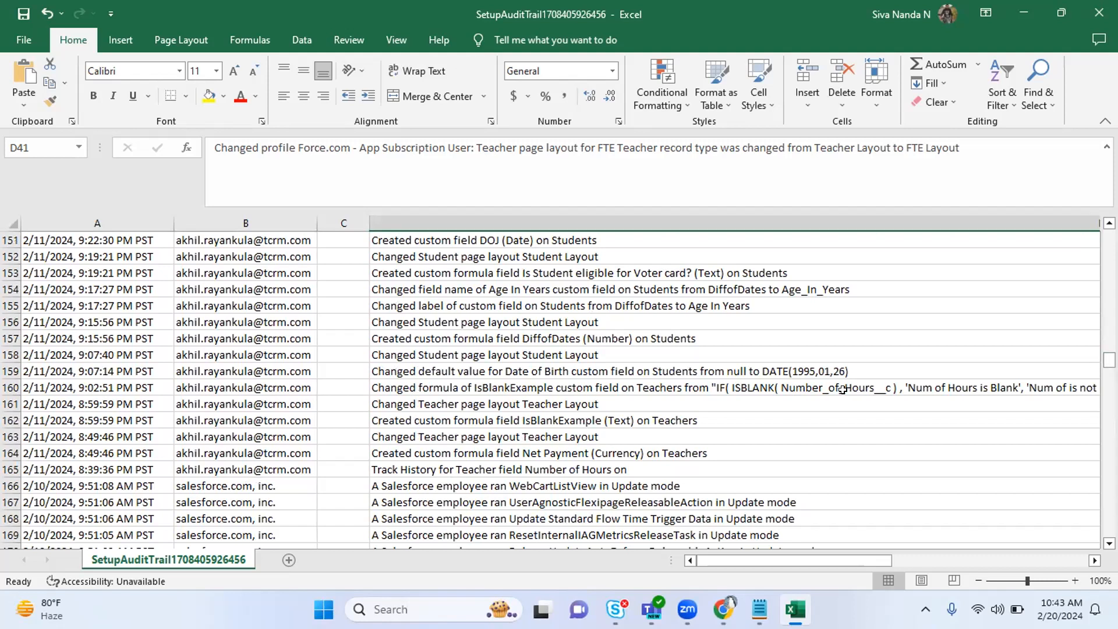
pyautogui.click(204, 376)
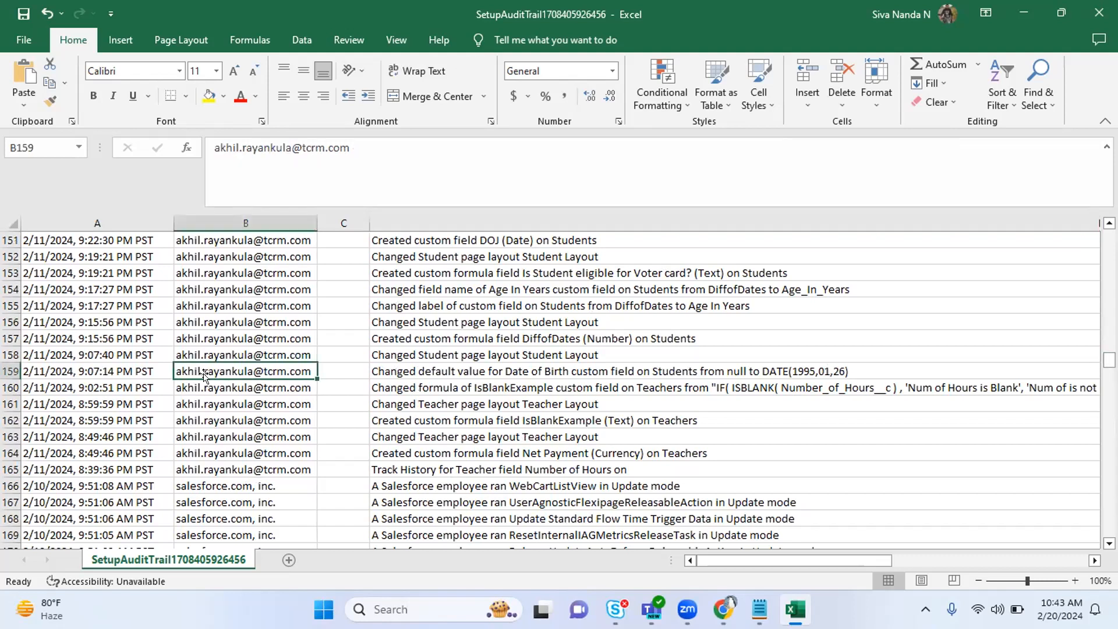
pyautogui.click(504, 368)
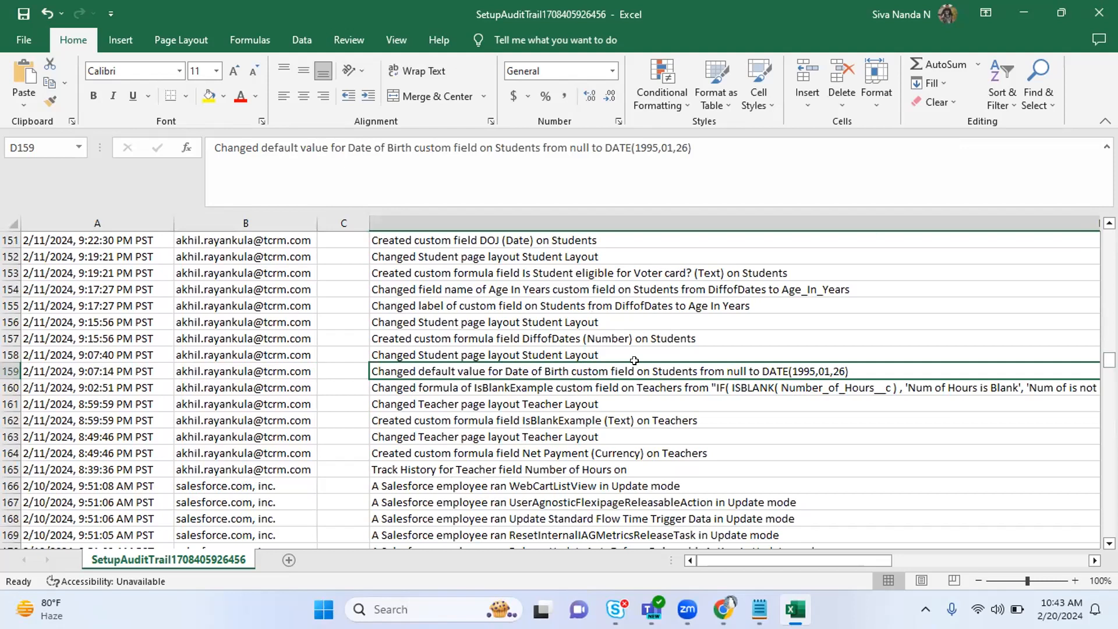
pyautogui.press('Right')
pyautogui.press('Left')
pyautogui.press('Left')
pyautogui.press('Left')
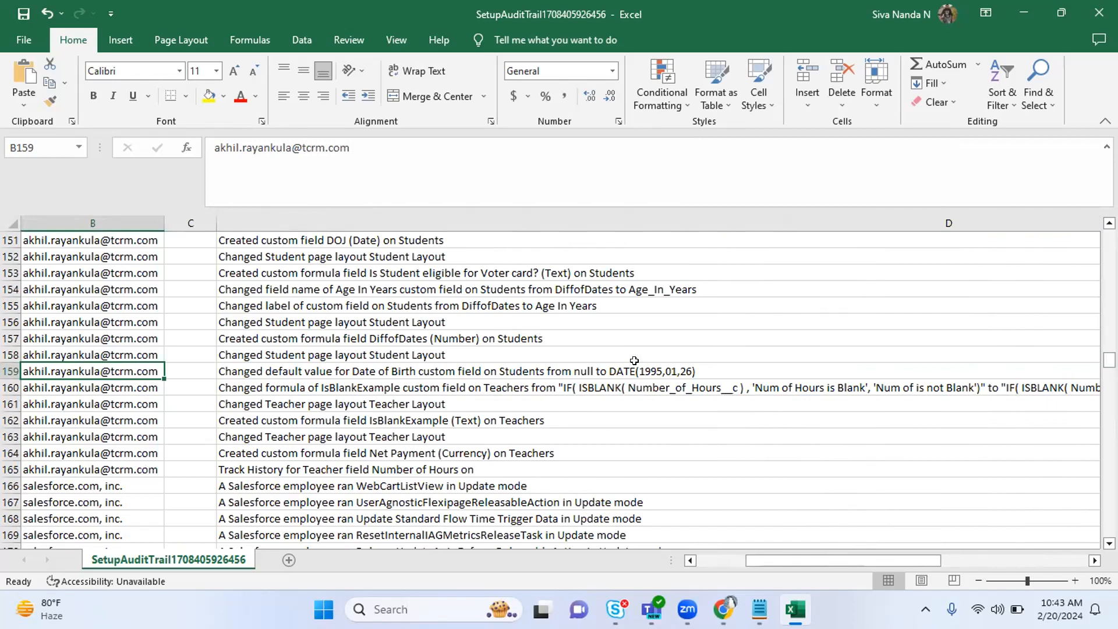
pyautogui.press('Left')
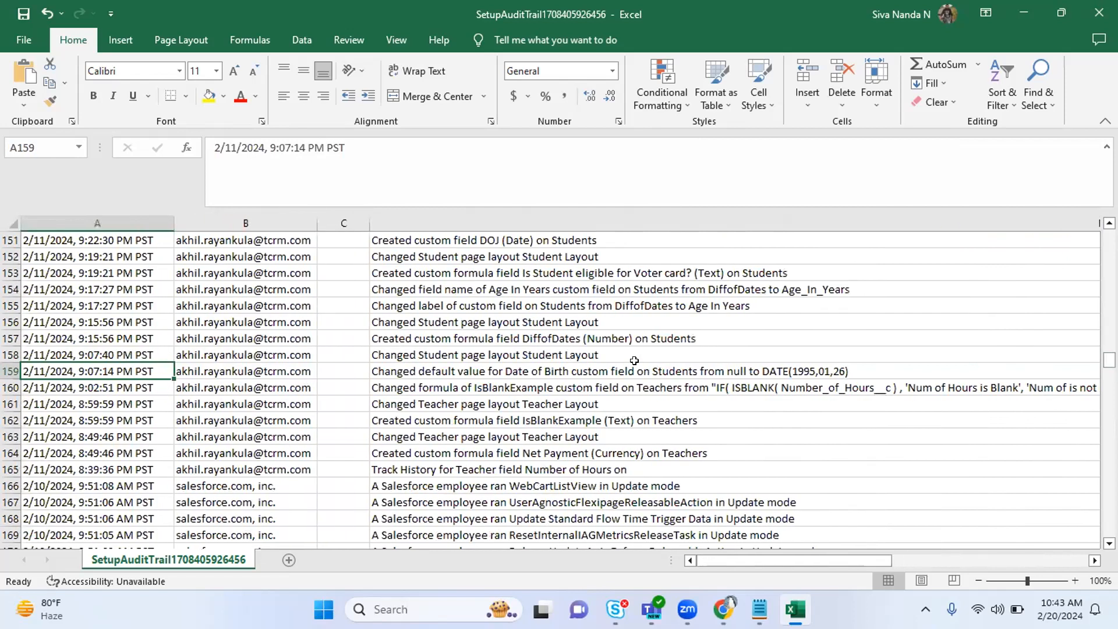
pyautogui.press('Right')
pyautogui.press('Right')
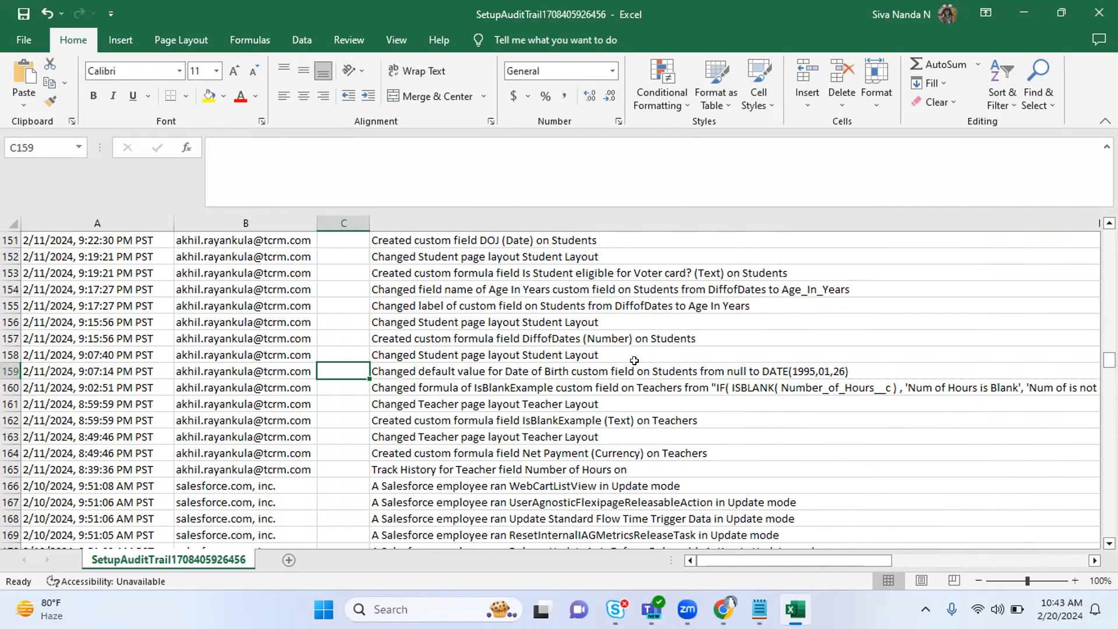
pyautogui.press('Left')
pyautogui.press('Left')
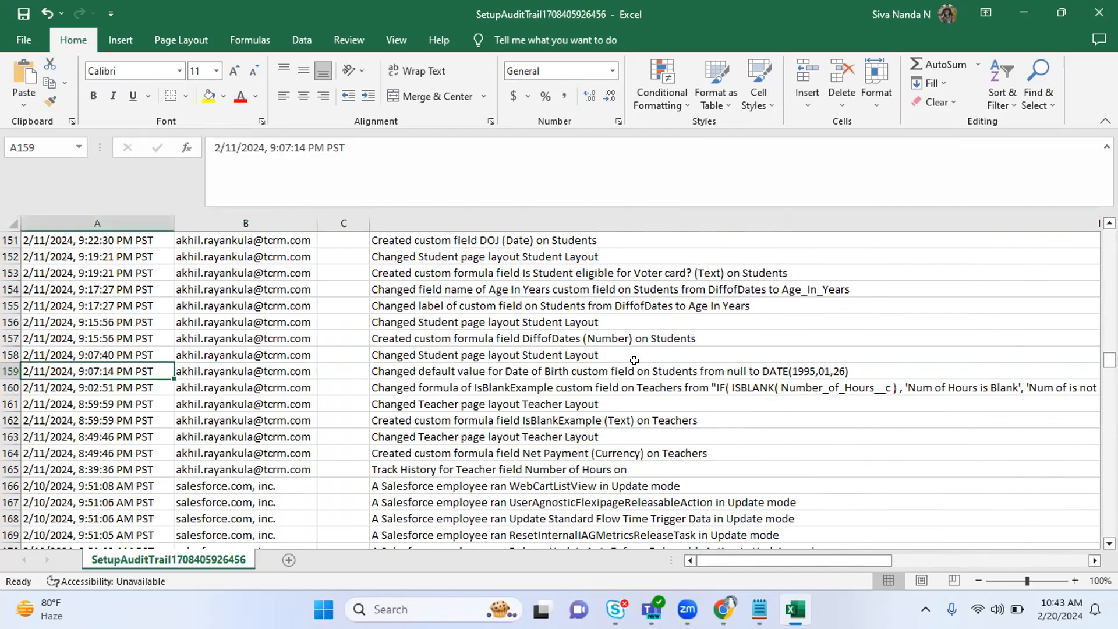
# Step through row 145's cells from the date across to column G.
pyautogui.press('Up')
pyautogui.press('Up')
pyautogui.press('Up')
pyautogui.press('Up')
pyautogui.press('Up')
pyautogui.press('Up')
pyautogui.press('Up')
pyautogui.press('Up')
pyautogui.press('Up')
pyautogui.press('Up')
pyautogui.press('Up')
pyautogui.press('Up')
pyautogui.press('Up')
pyautogui.press('Up')
pyautogui.press('Right')
pyautogui.press('Right')
pyautogui.press('Right')
pyautogui.press('Right')
pyautogui.press('Right')
pyautogui.press('Right')
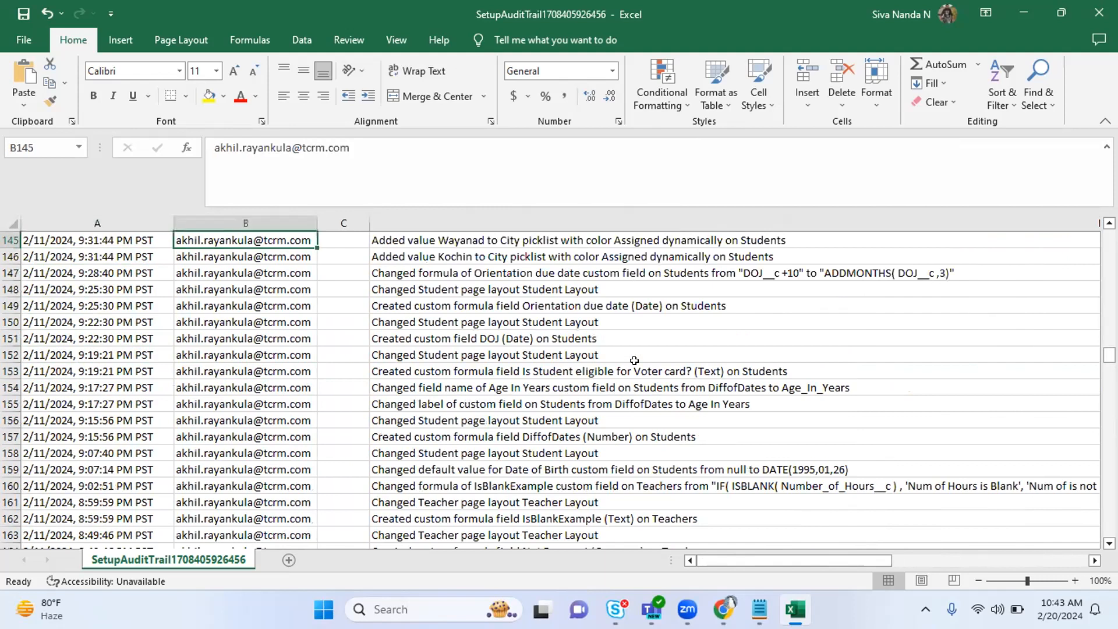
pyautogui.press('Left')
pyautogui.press('Left')
pyautogui.press('Left')
pyautogui.press('Left')
pyautogui.press('Left')
pyautogui.press('Left')
pyautogui.press('Right')
pyautogui.press('Right')
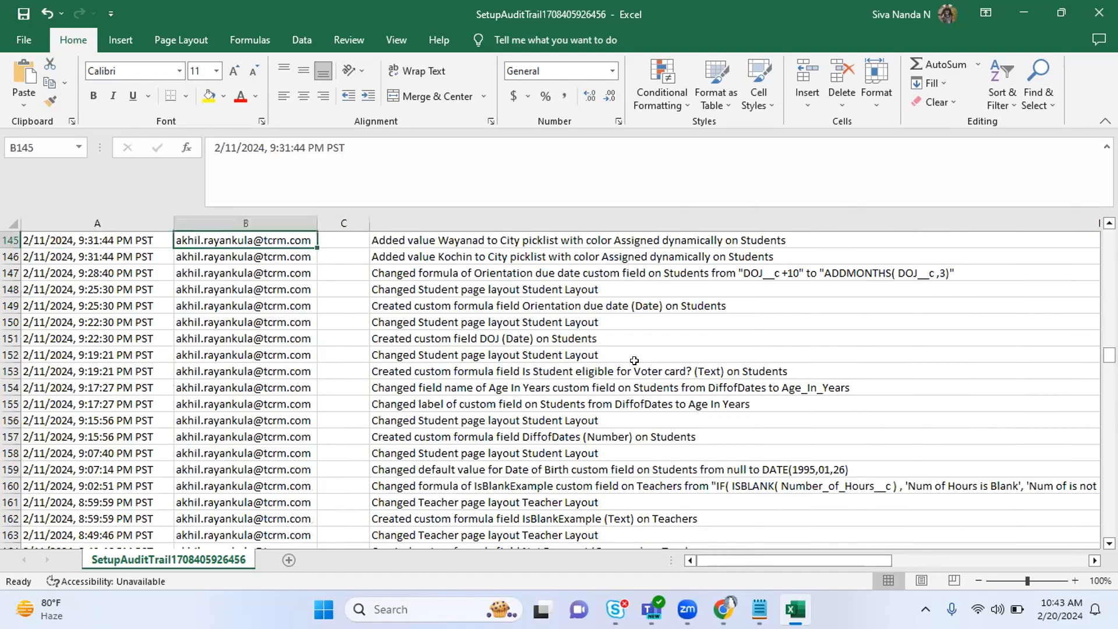
pyautogui.press('Right')
pyautogui.press('Right')
pyautogui.press('Right')
pyautogui.press('Right')
pyautogui.press('Right')
pyautogui.press('Left')
pyautogui.press('Left')
pyautogui.press('Left')
pyautogui.press('Left')
pyautogui.press('Left')
pyautogui.press('Left')
pyautogui.press('Left')
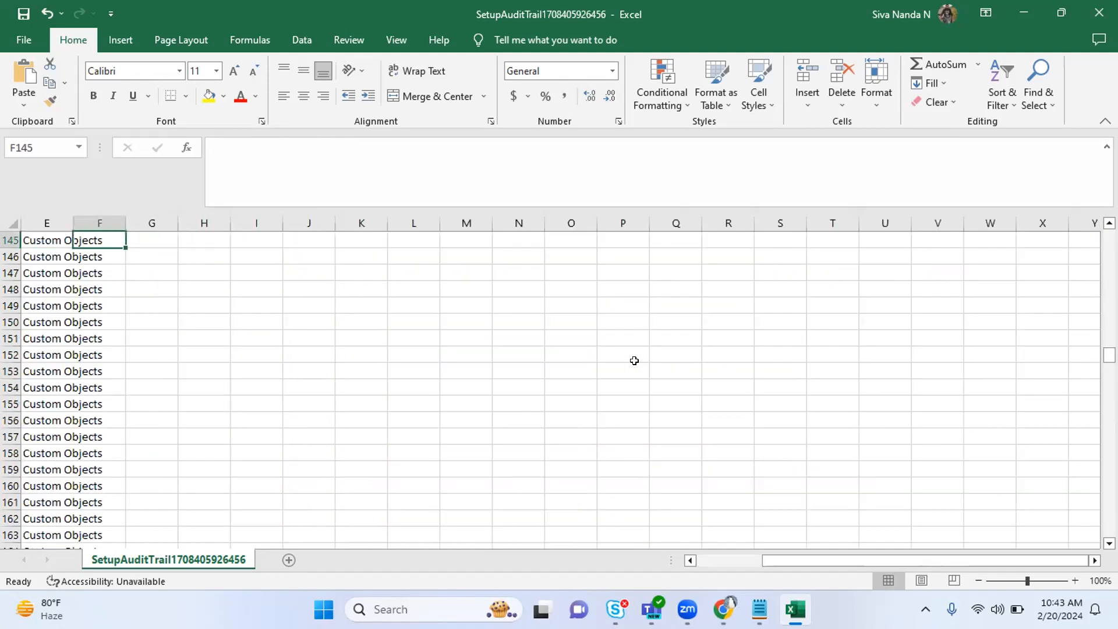
# Return to Salesforce's View Setup Audit Trail page and clear the Setup search filter.
pyautogui.hotkey('alt', 'Tab')
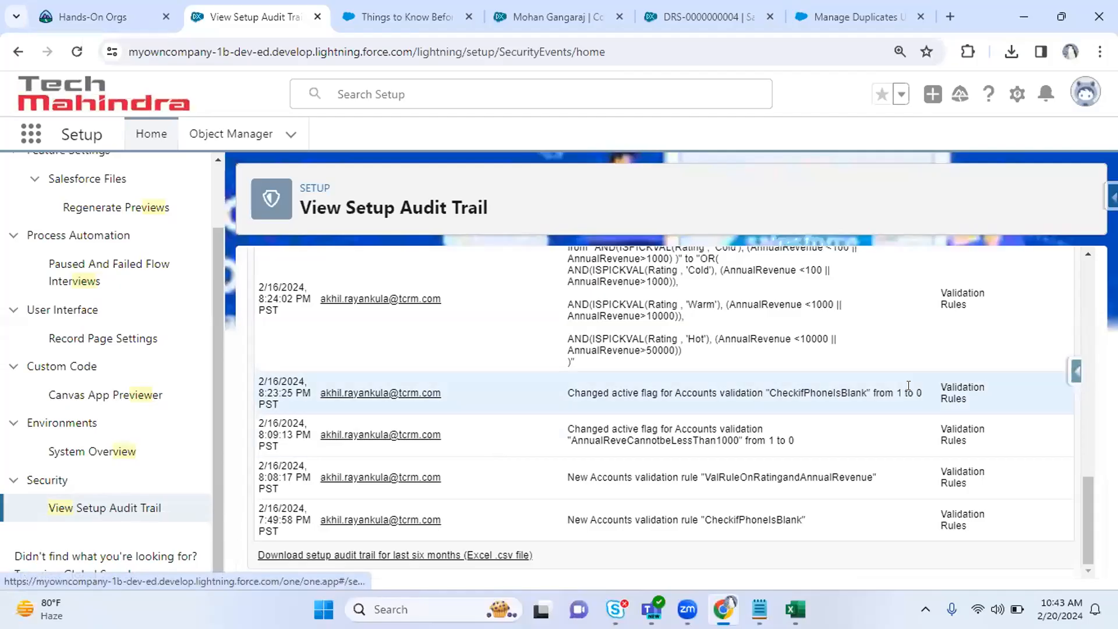
pyautogui.moveTo(1088, 506); pyautogui.dragTo(1083, 292)
pyautogui.moveTo(319, 304); pyautogui.dragTo(456, 304)
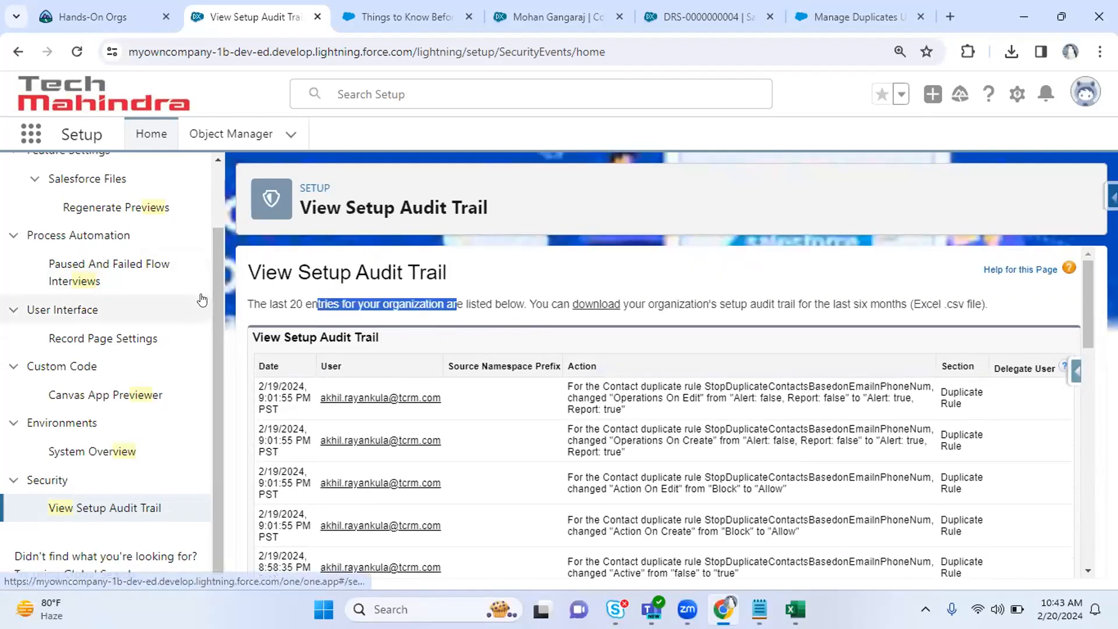
pyautogui.click(214, 282)
pyautogui.moveTo(214, 282); pyautogui.dragTo(2, 198)
pyautogui.press('BackSpace')
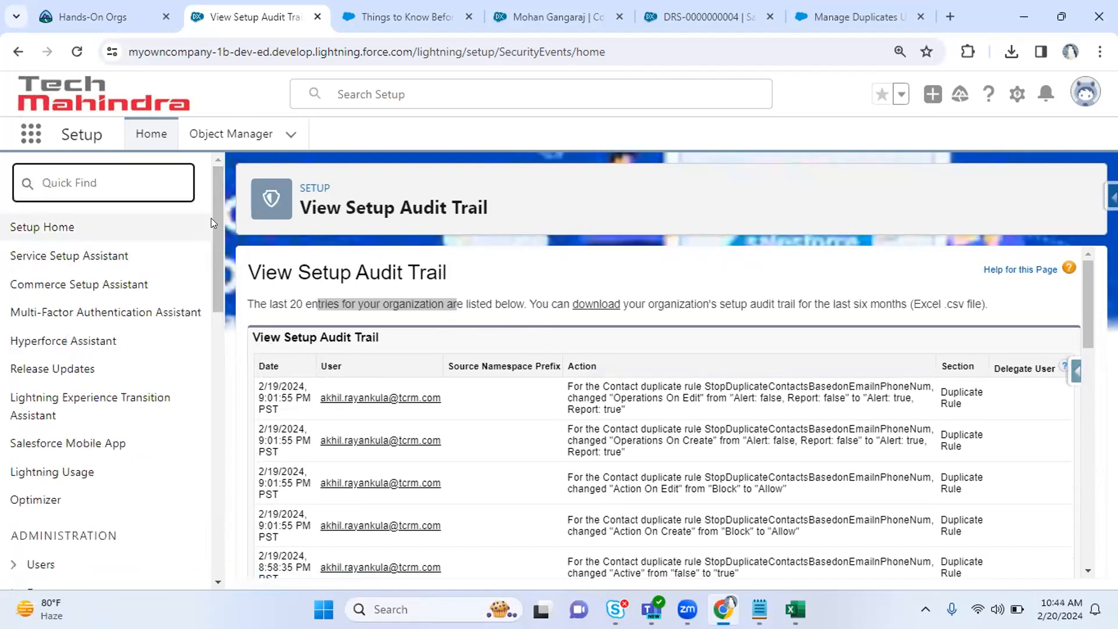
# Expand the Users, Data and Duplicate Management categories in the Setup sidebar.
pyautogui.moveTo(216, 242); pyautogui.dragTo(212, 315)
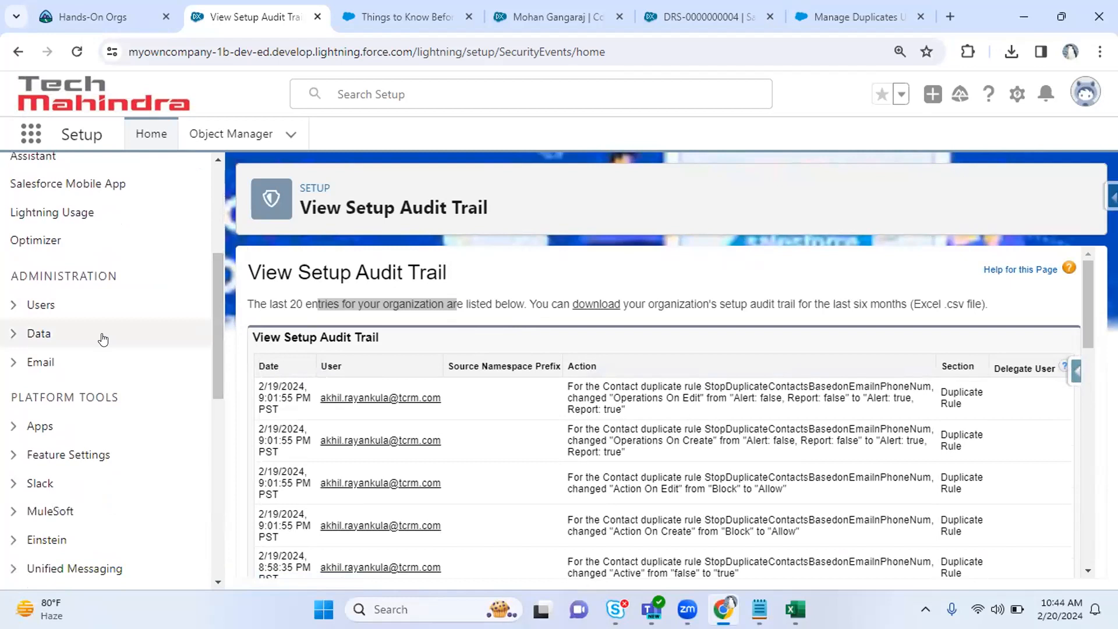
pyautogui.click(14, 306)
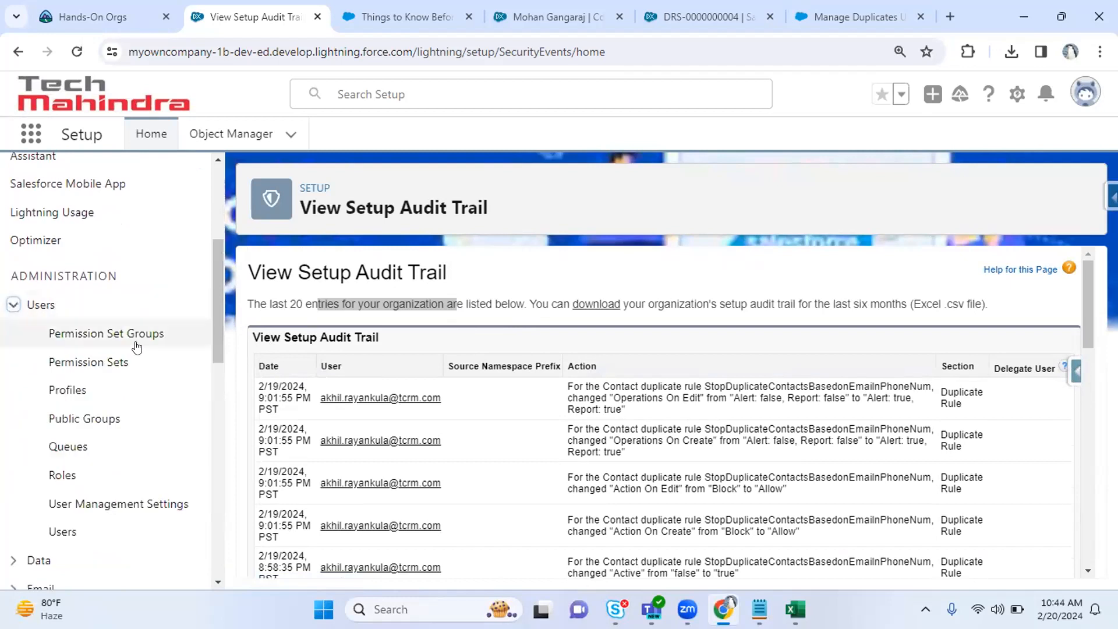
pyautogui.moveTo(221, 296); pyautogui.dragTo(176, 362)
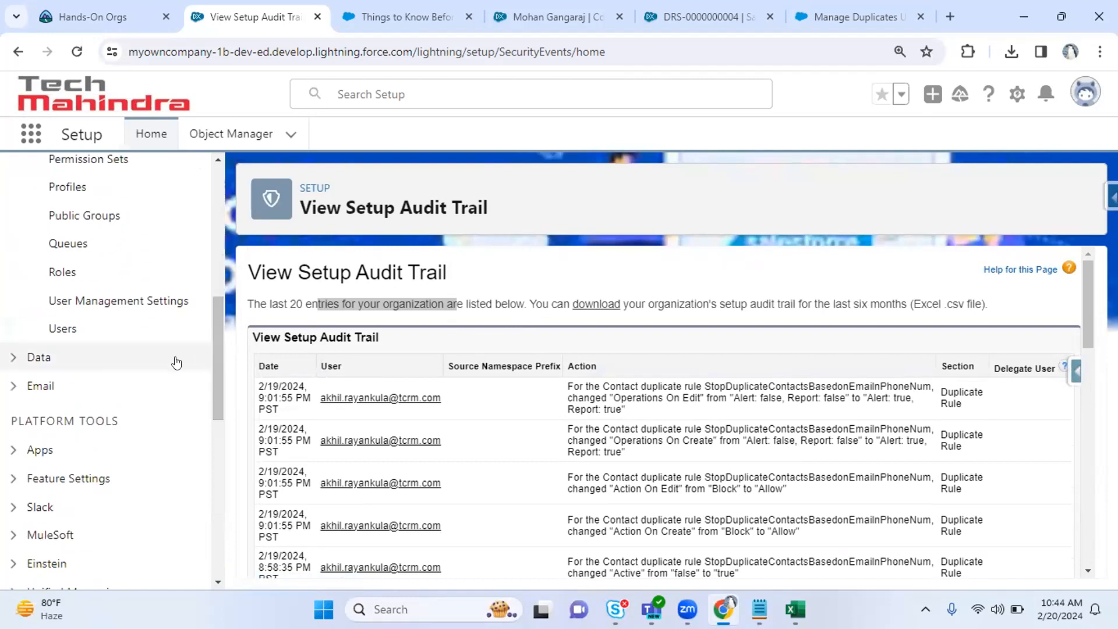
pyautogui.click(12, 359)
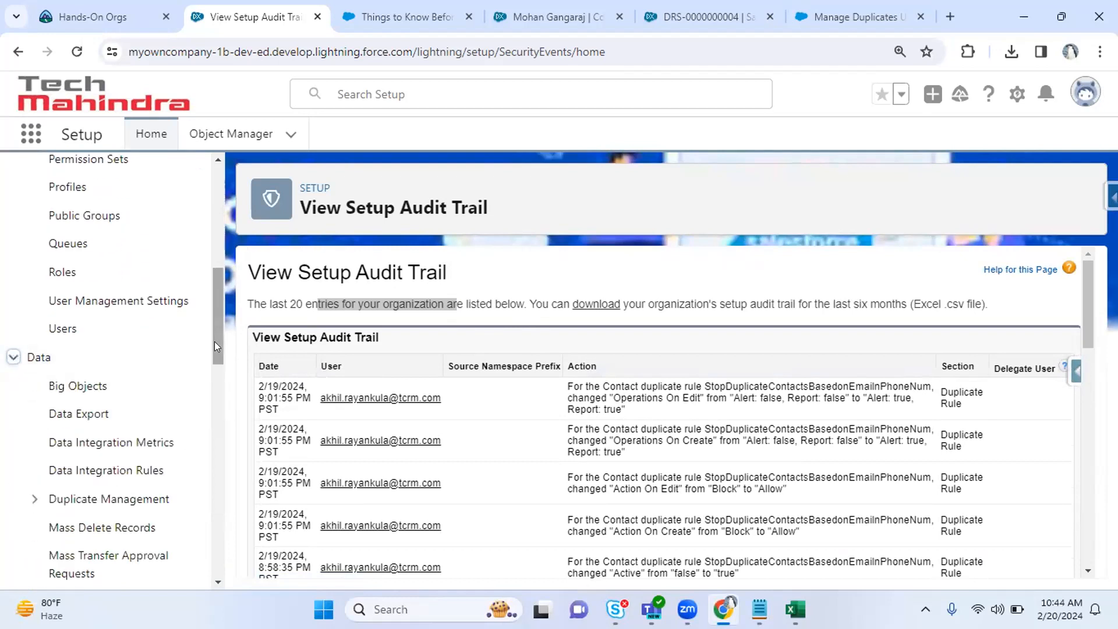
pyautogui.moveTo(214, 334); pyautogui.dragTo(213, 385)
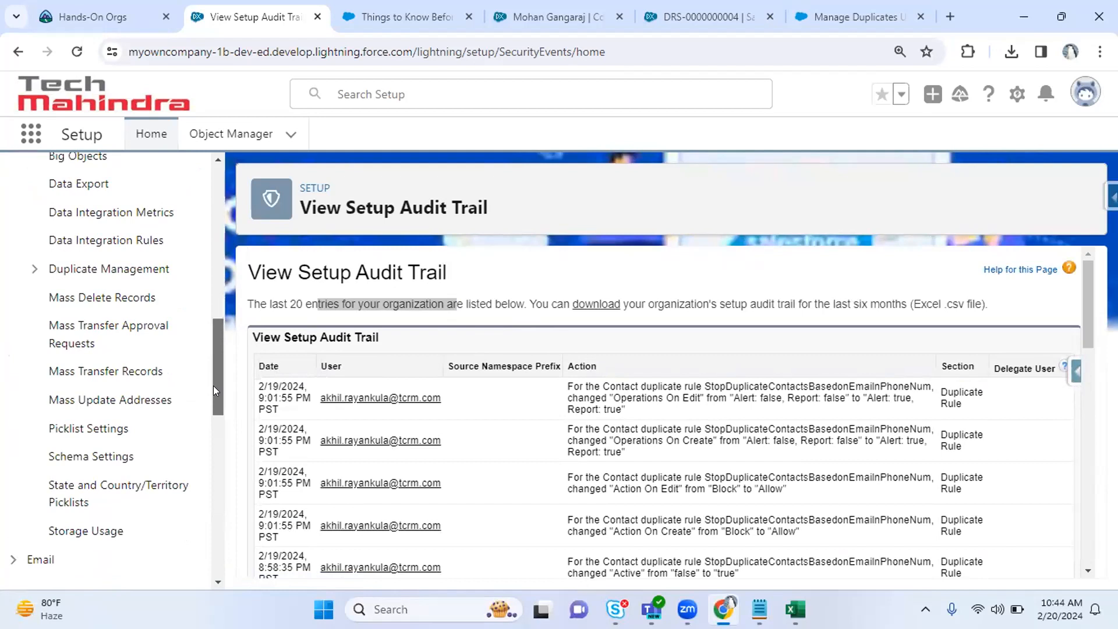
pyautogui.moveTo(213, 384); pyautogui.dragTo(212, 353)
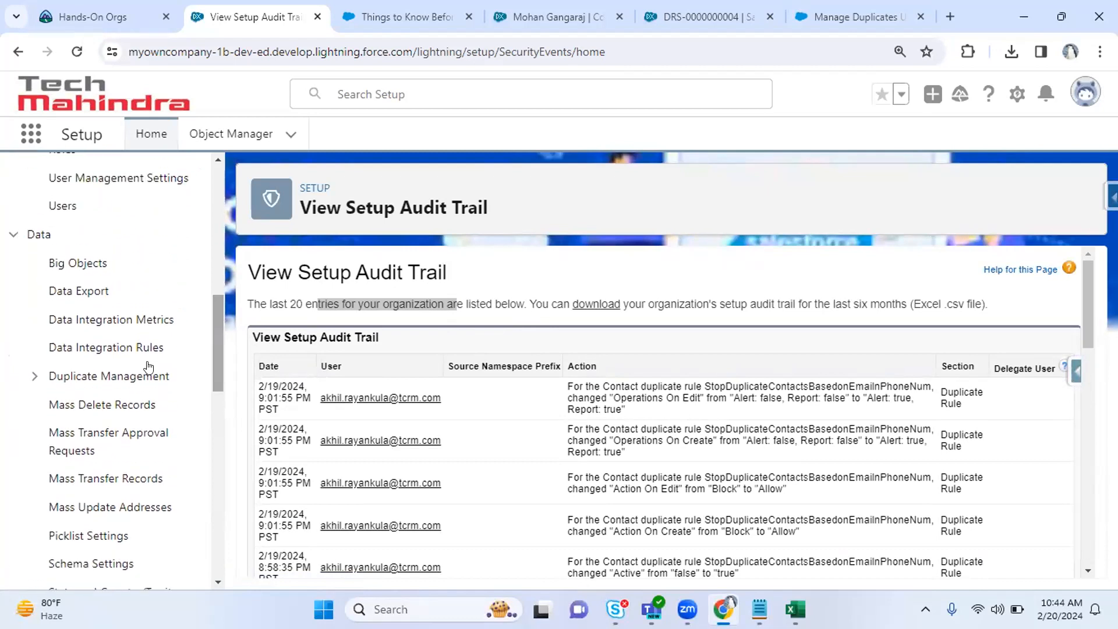
pyautogui.click(34, 377)
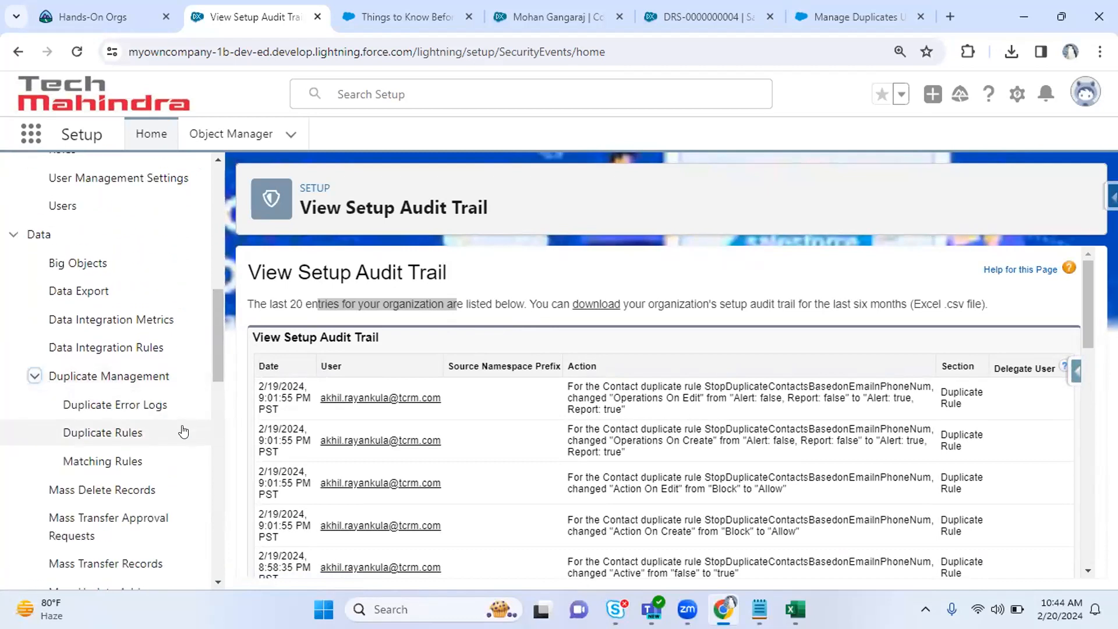
# Expand the Email and Apps categories and scroll through the sidebar.
pyautogui.moveTo(214, 343); pyautogui.dragTo(214, 341)
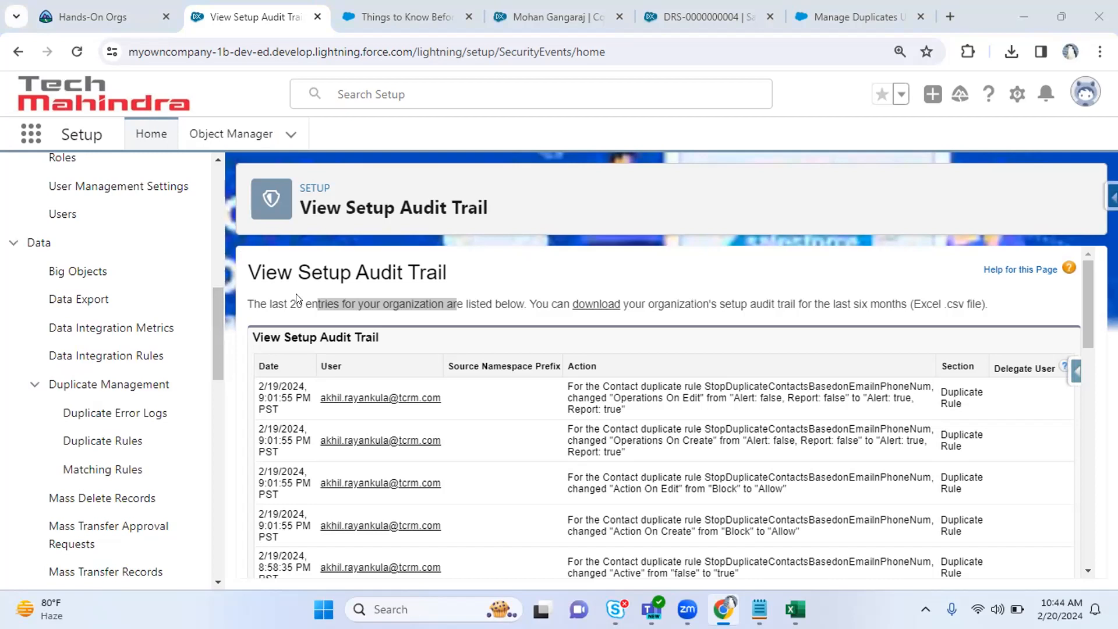
pyautogui.moveTo(217, 318); pyautogui.dragTo(212, 422)
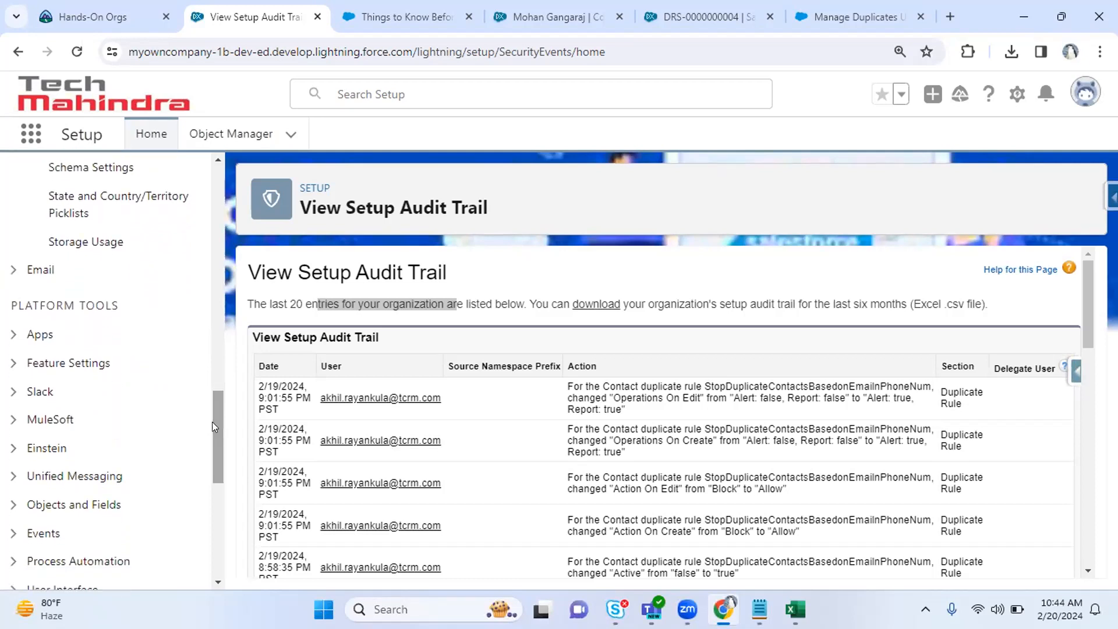
pyautogui.click(212, 422)
pyautogui.moveTo(7, 272)
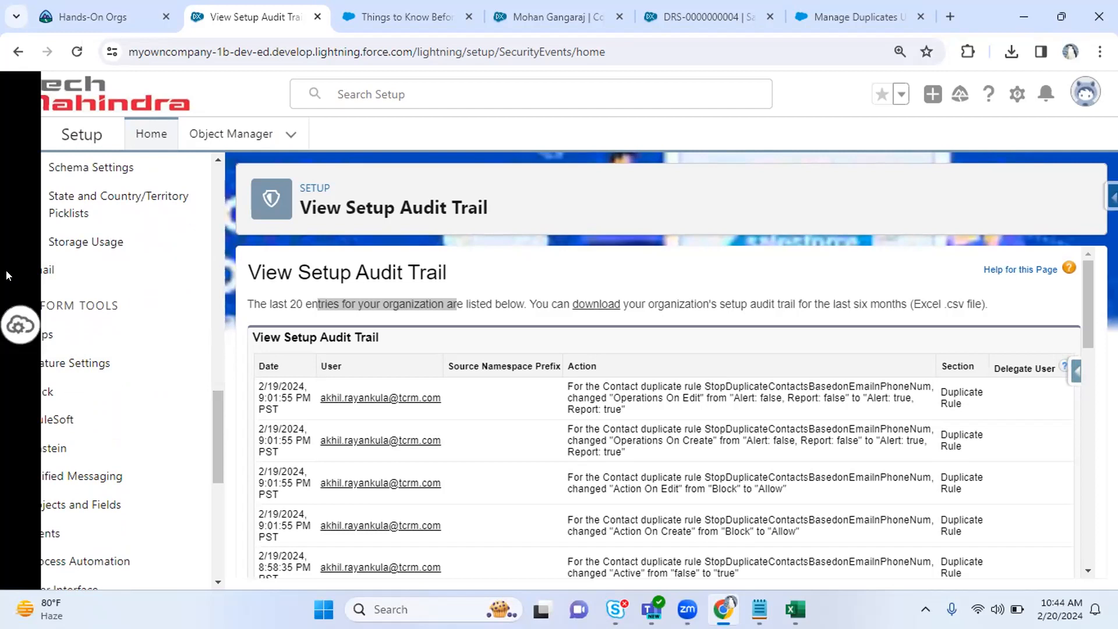
pyautogui.click(13, 270)
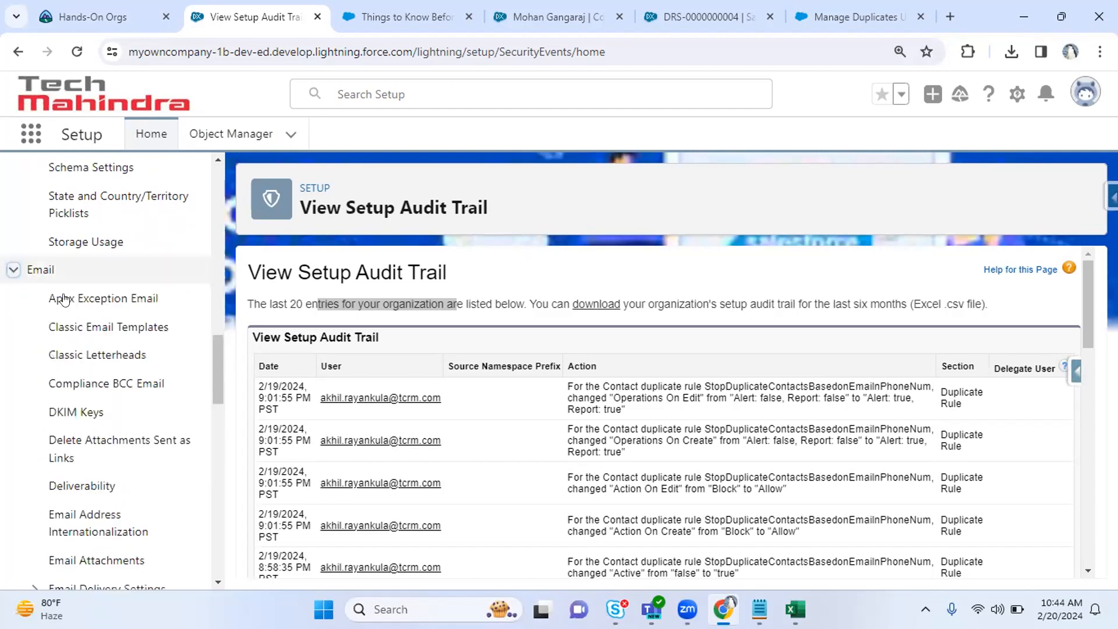
pyautogui.moveTo(223, 382); pyautogui.dragTo(210, 483)
pyautogui.moveTo(6, 308)
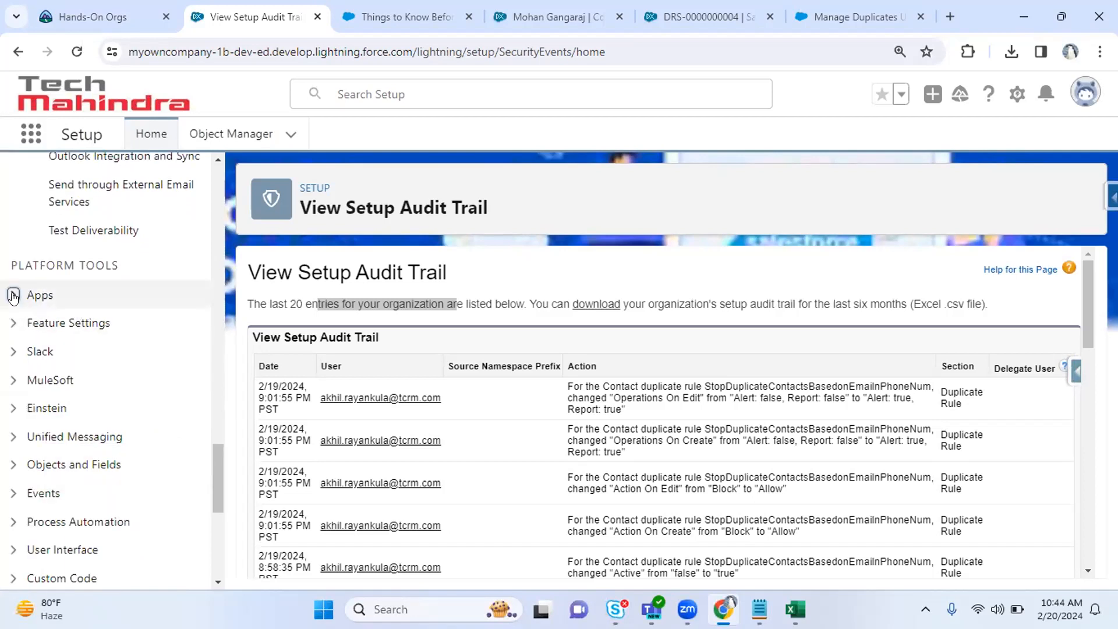
pyautogui.click(13, 295)
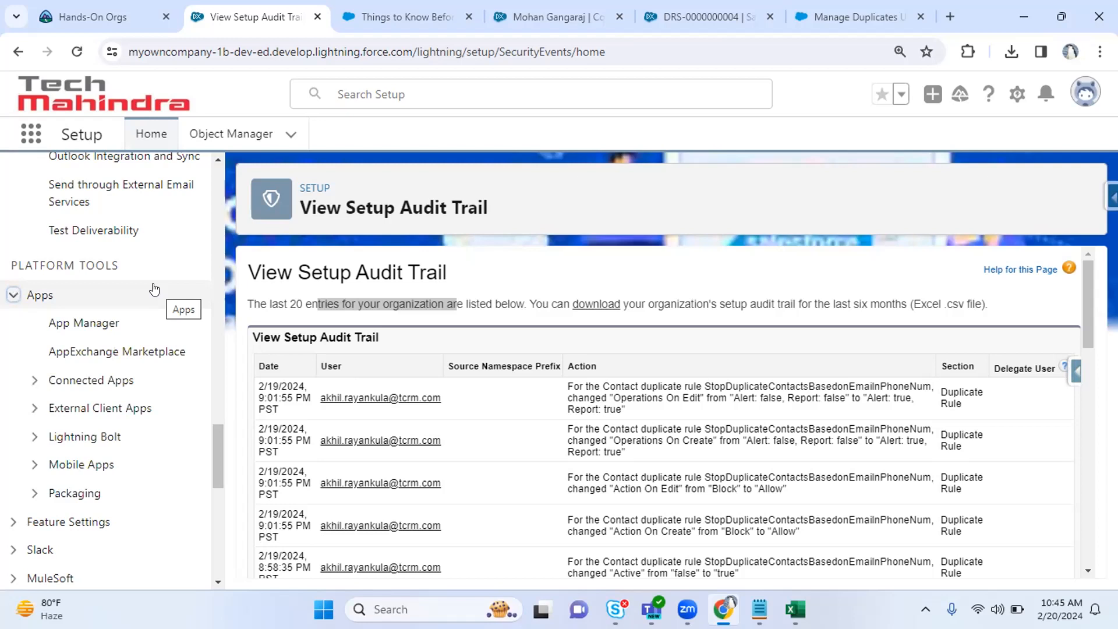
pyautogui.moveTo(213, 437); pyautogui.dragTo(216, 171)
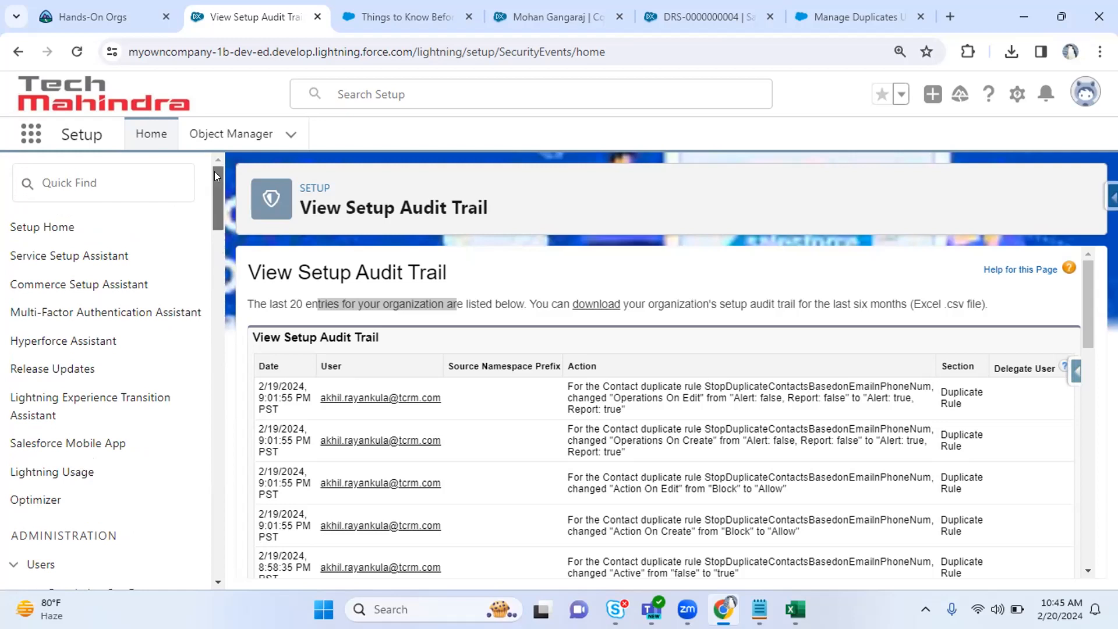
pyautogui.scroll(-1, 215, 171)
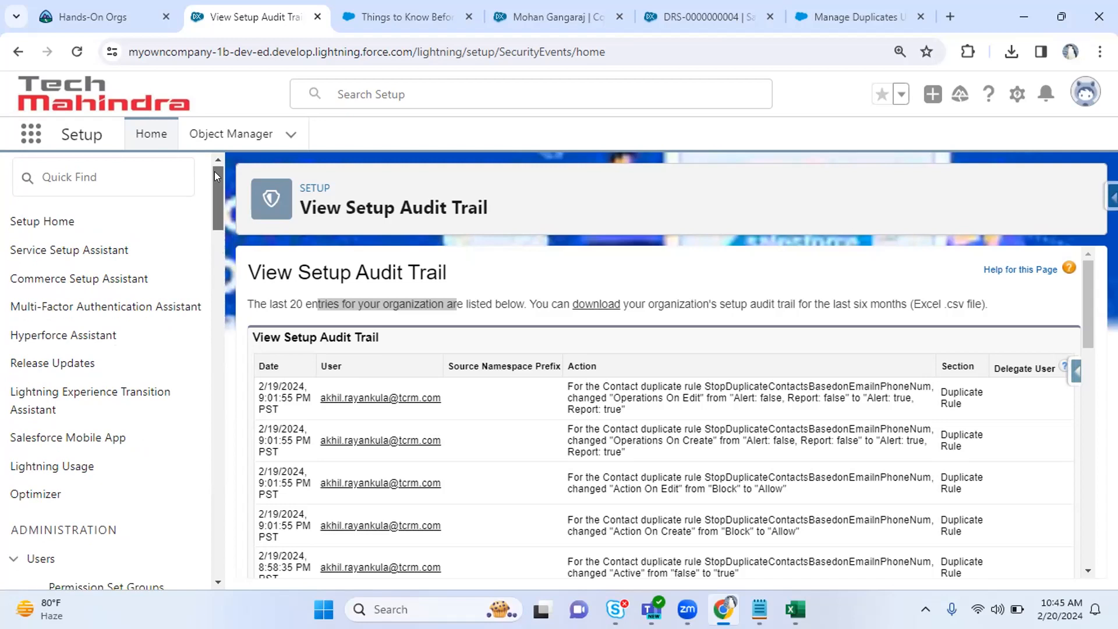
pyautogui.scroll(-1, 215, 171)
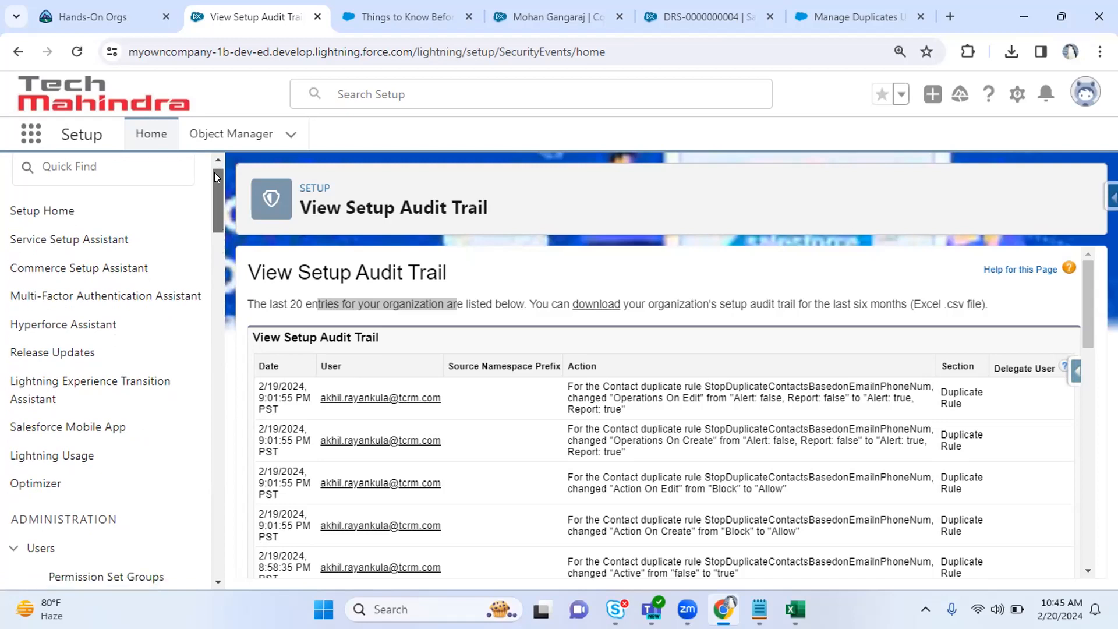
pyautogui.moveTo(215, 173); pyautogui.dragTo(204, 137)
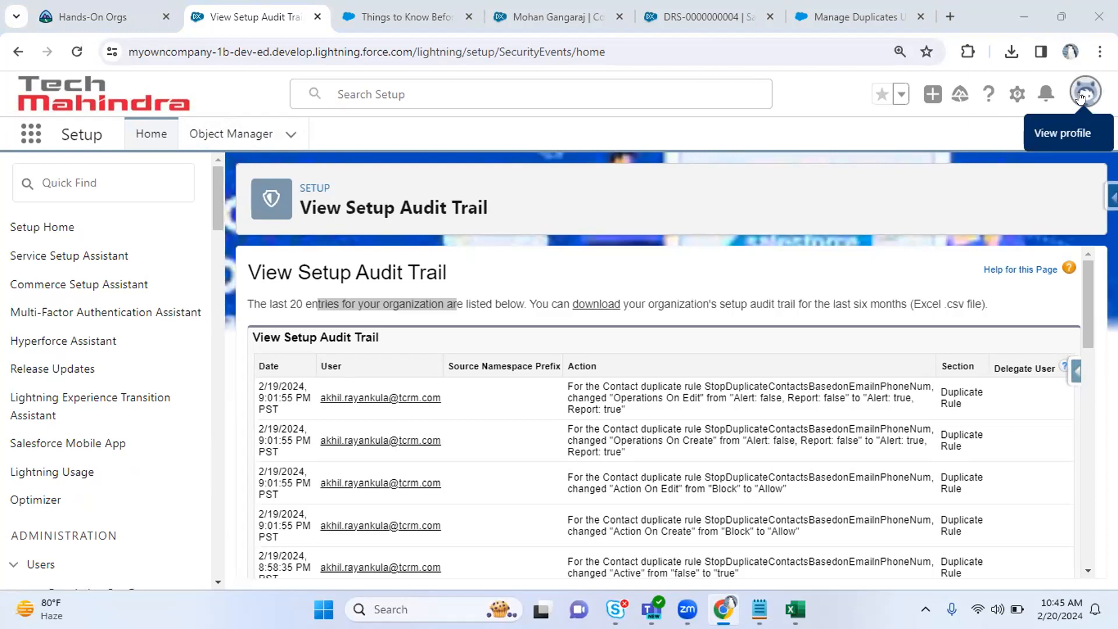
# Launch My Trailhead Playground 1 from the Hands-On Orgs list.
pyautogui.click(111, 10)
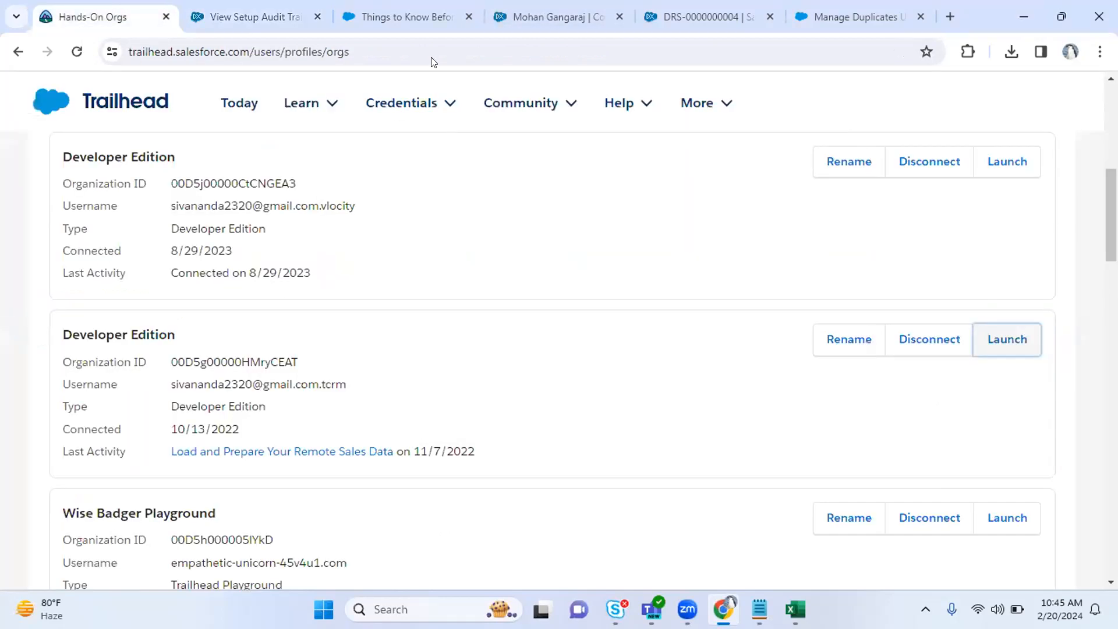
pyautogui.scroll(-10, 582, 355)
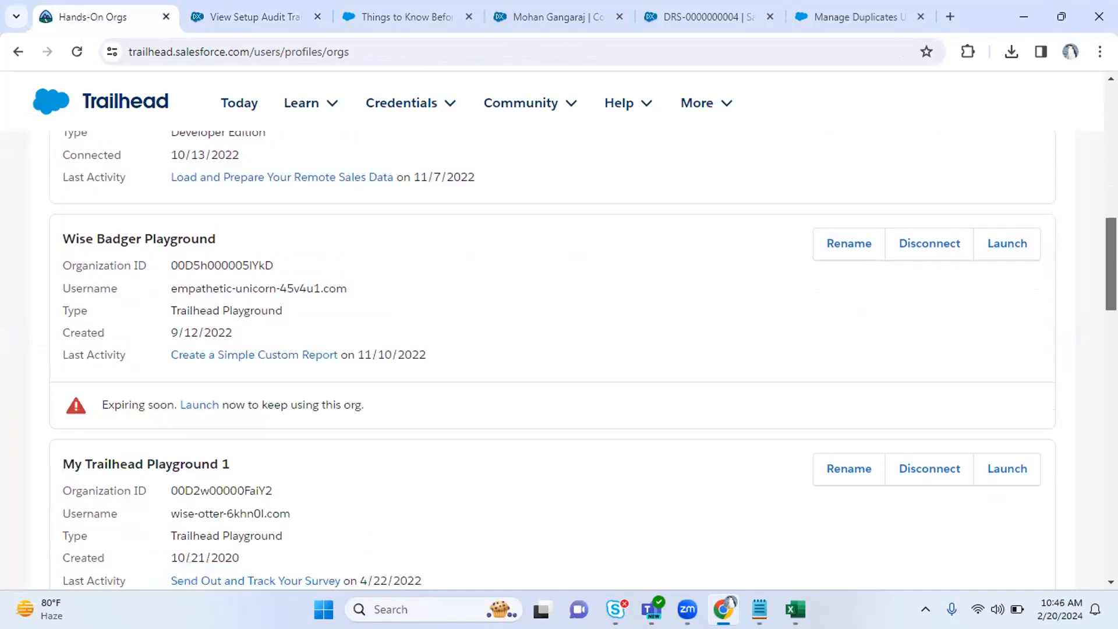
pyautogui.scroll(1, 991, 221)
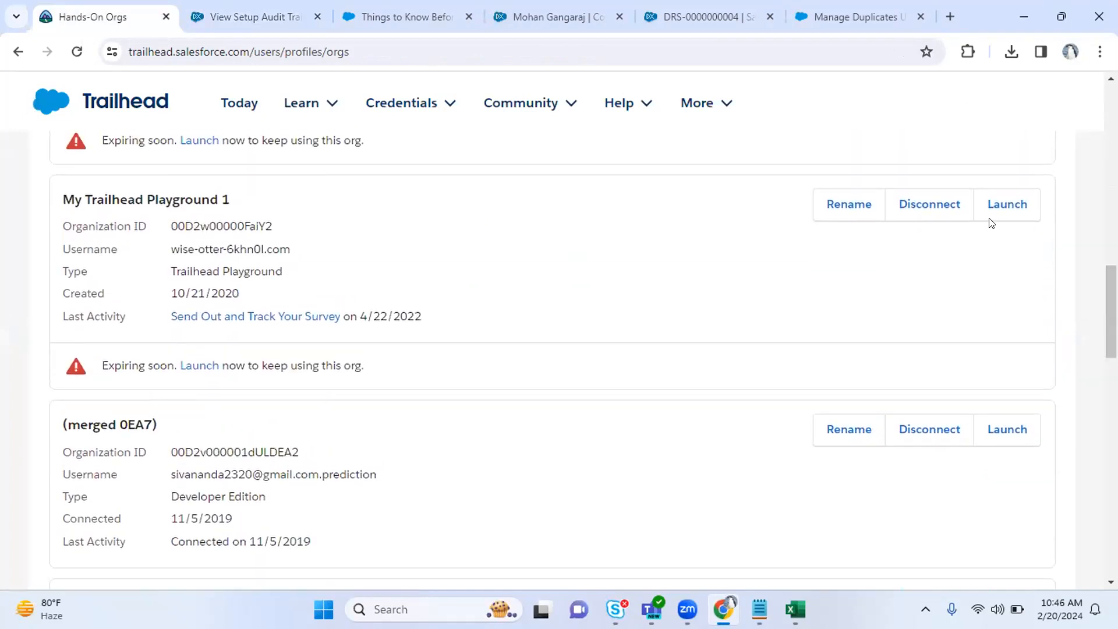
pyautogui.click(995, 215)
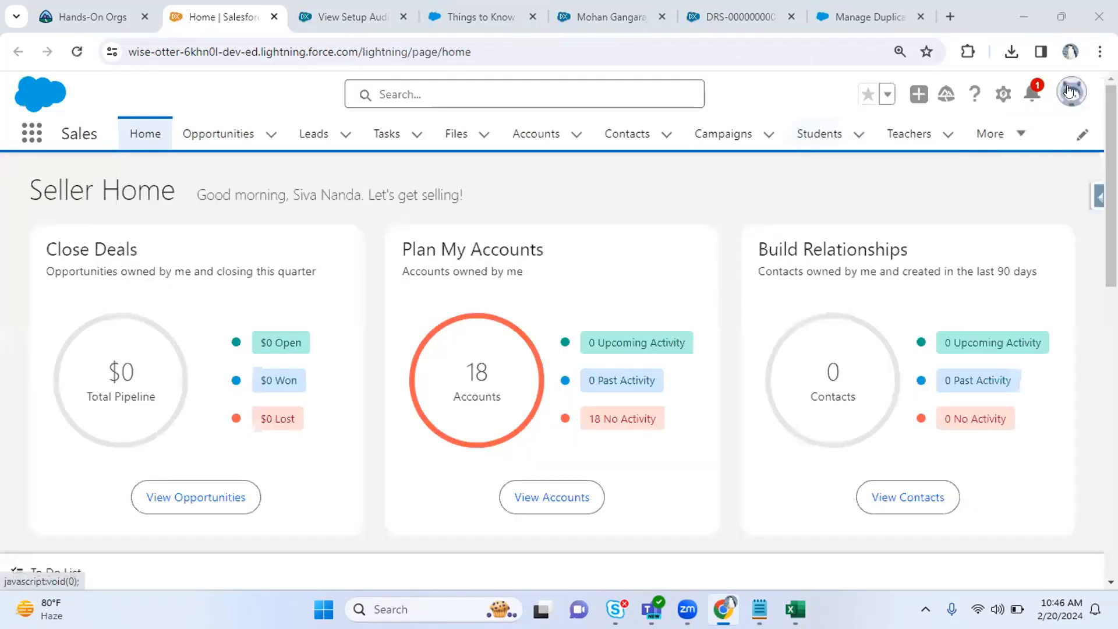
# Open the playground org's Setup, search 'user', and open the Users list.
pyautogui.click(1003, 93)
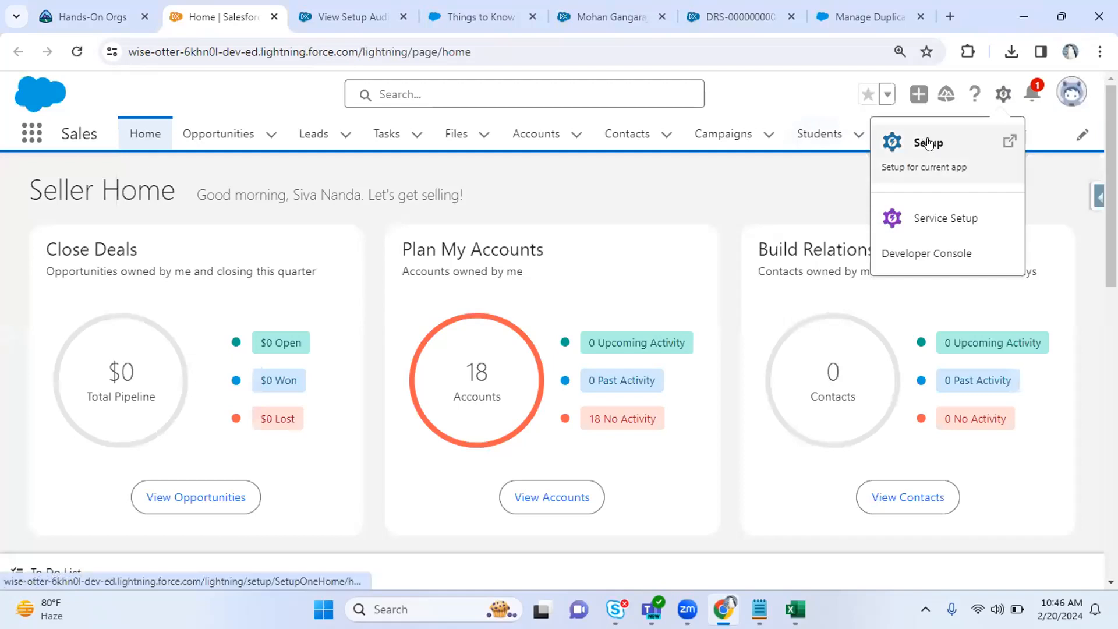
pyautogui.click(978, 139)
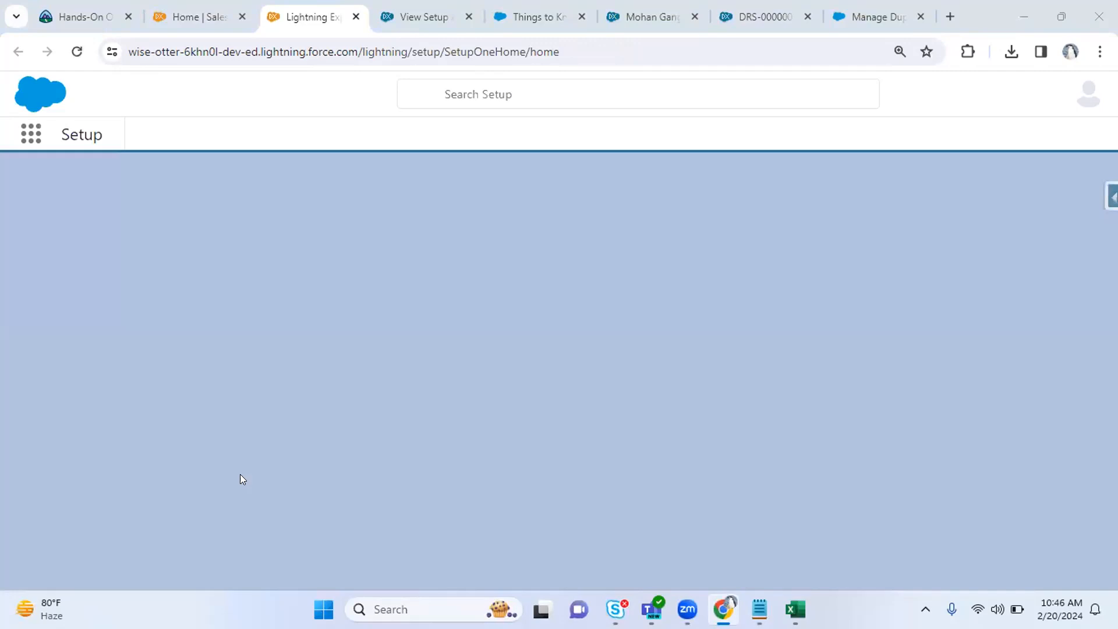
pyautogui.write('user')
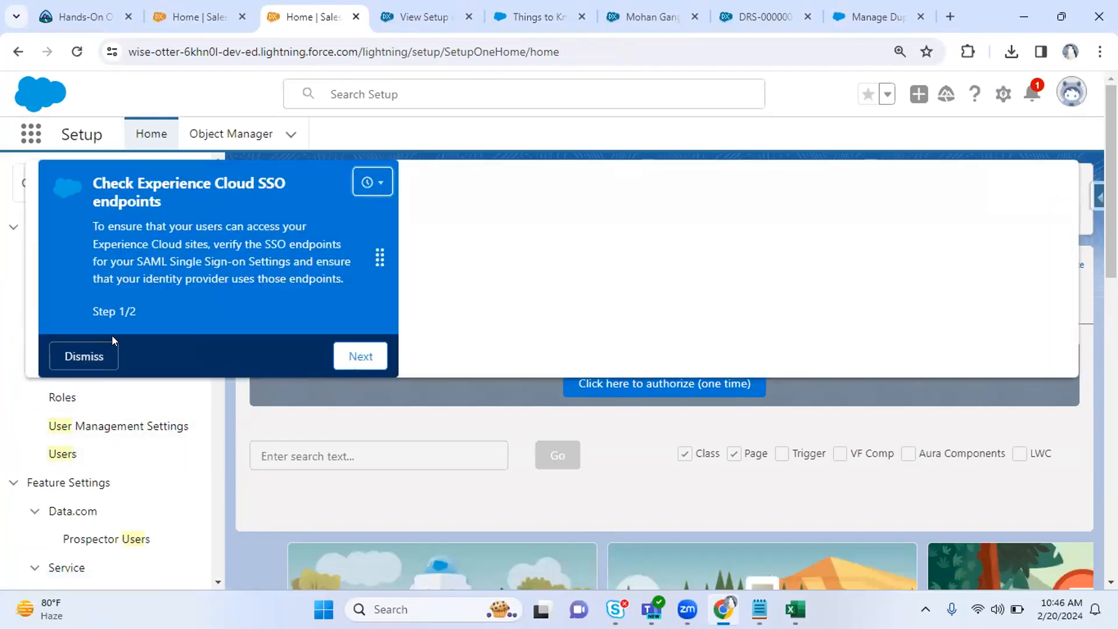
pyautogui.click(72, 355)
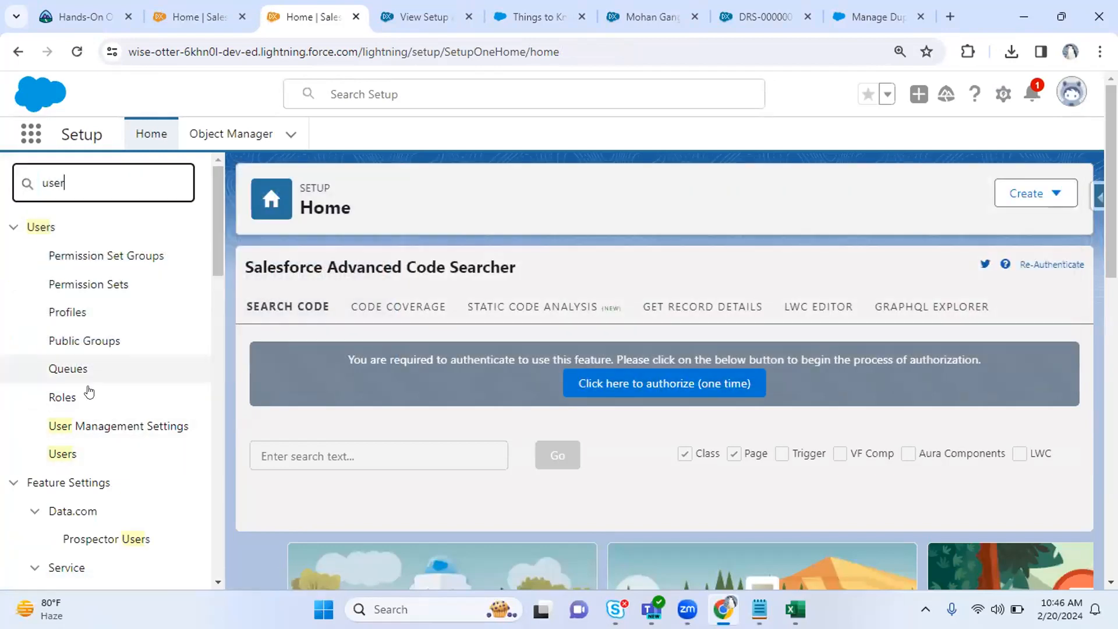
pyautogui.click(56, 455)
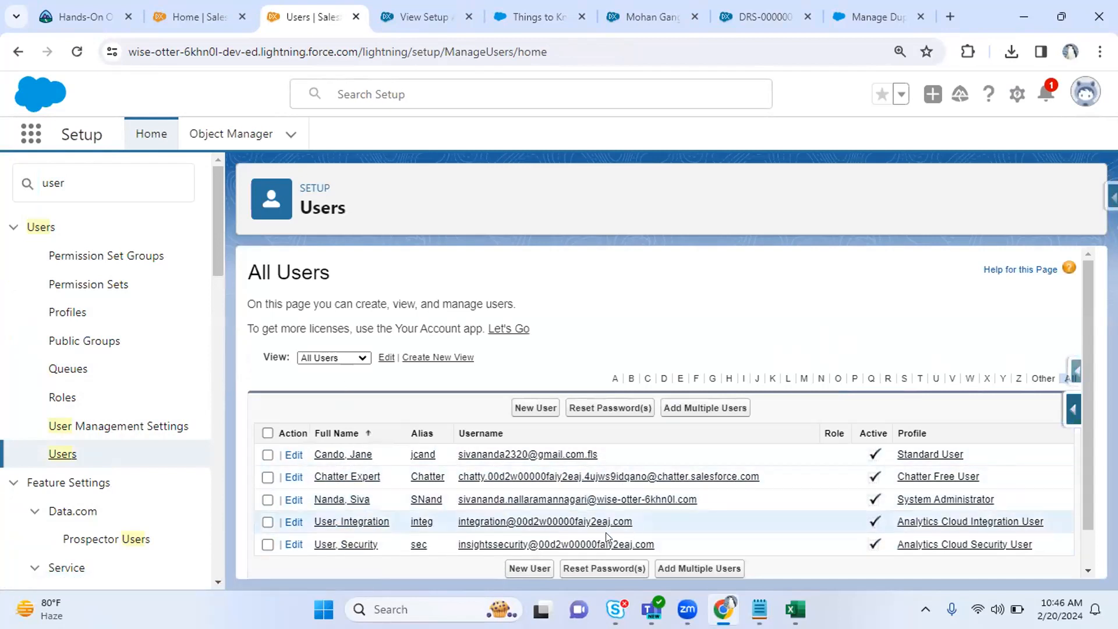
# Start a new user and enter the person's first and last name so the alias auto-fills.
pyautogui.click(530, 408)
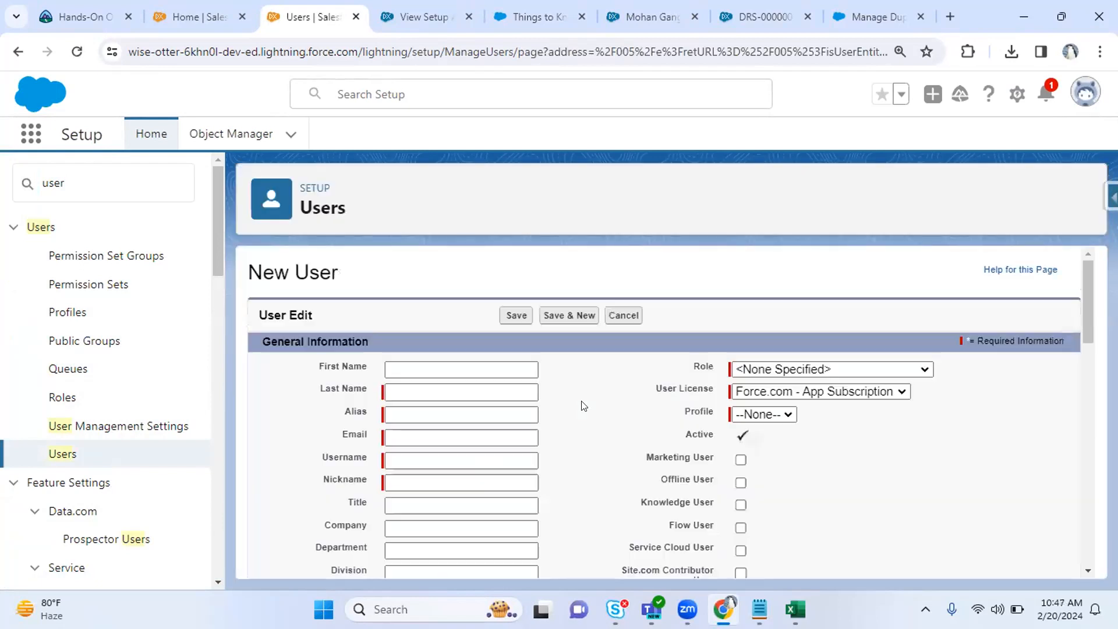
pyautogui.click(417, 364)
pyautogui.press('Tab')
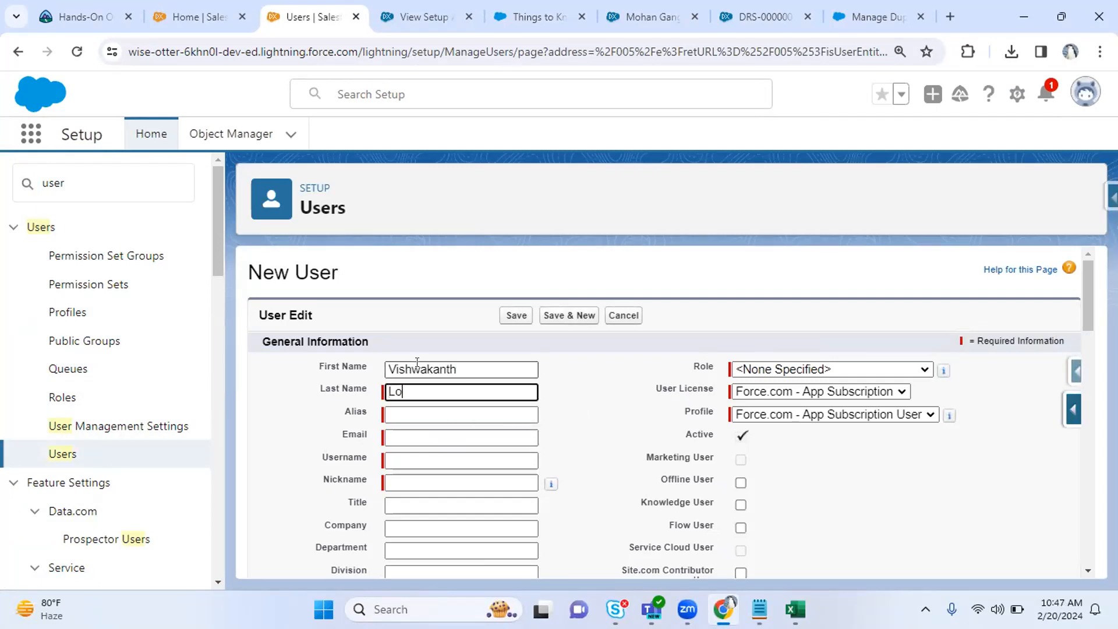
pyautogui.press('Tab')
pyautogui.press('Tab')
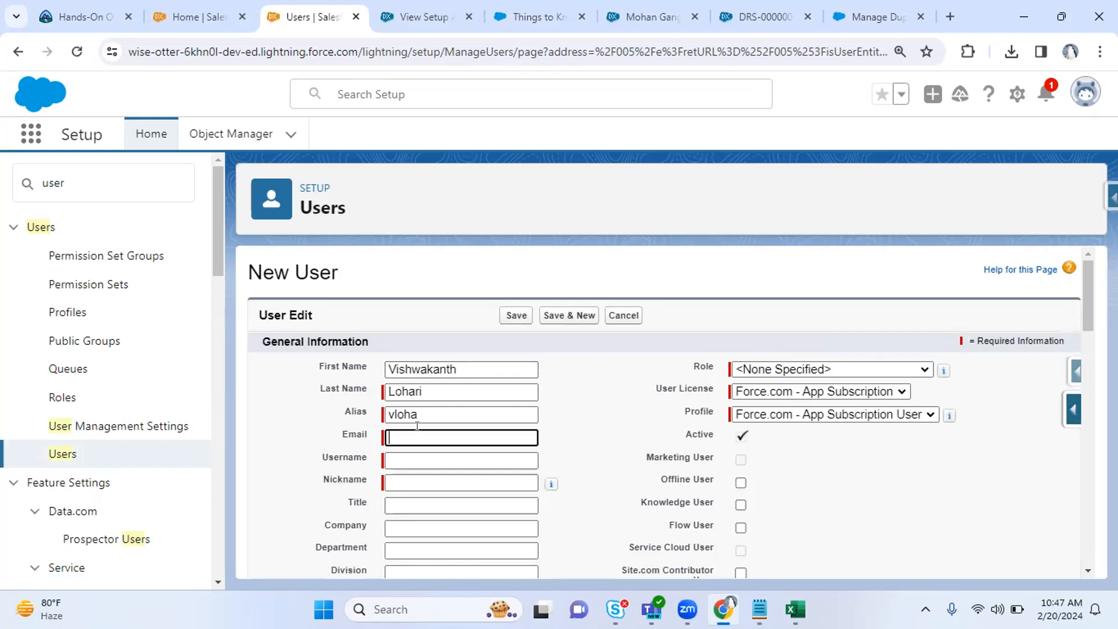
# Look over the Role and User License options without changing them.
pyautogui.click(775, 364)
pyautogui.click(775, 363)
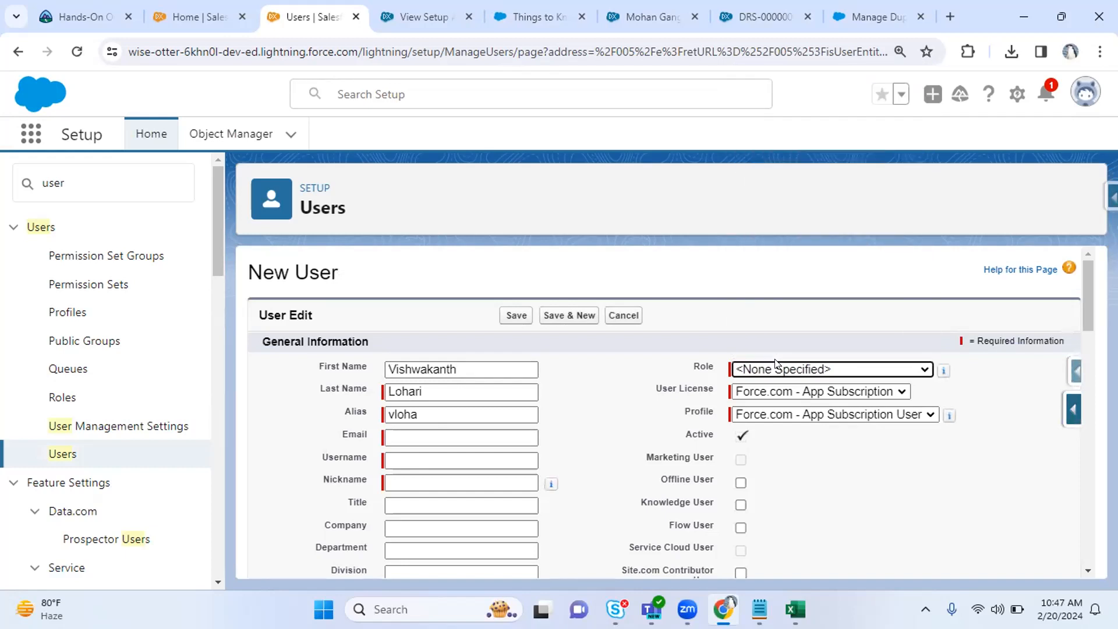
pyautogui.click(768, 391)
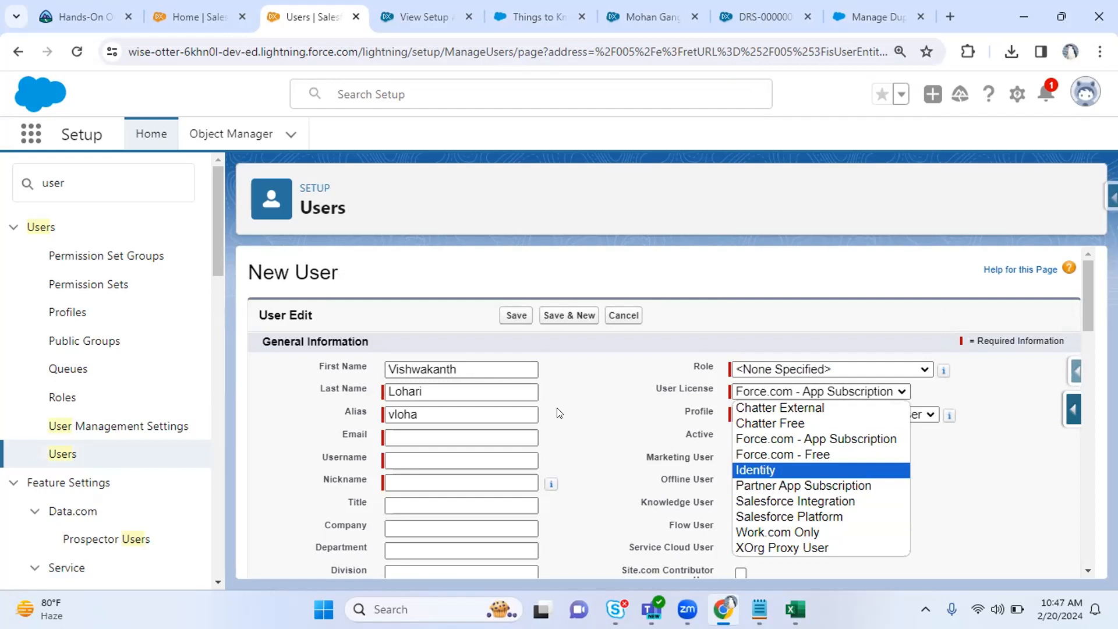
pyautogui.click(526, 288)
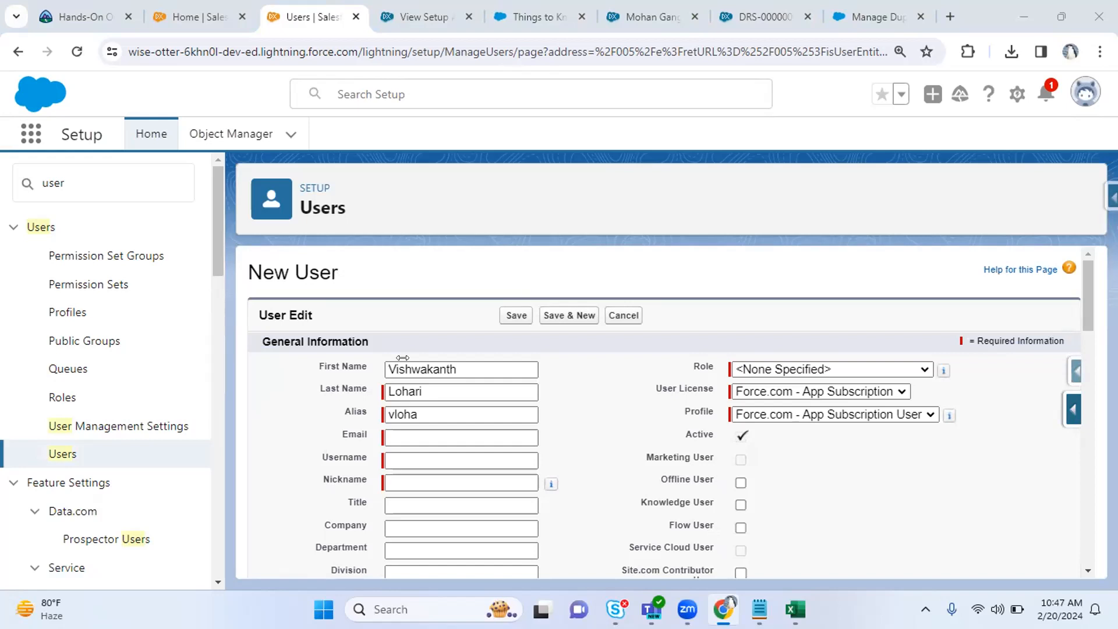
pyautogui.click(429, 433)
# Enter the user's e-mail and change the username's gmail.com ending to salesforce.com.
pyautogui.hotkey('ctrl', 'v')
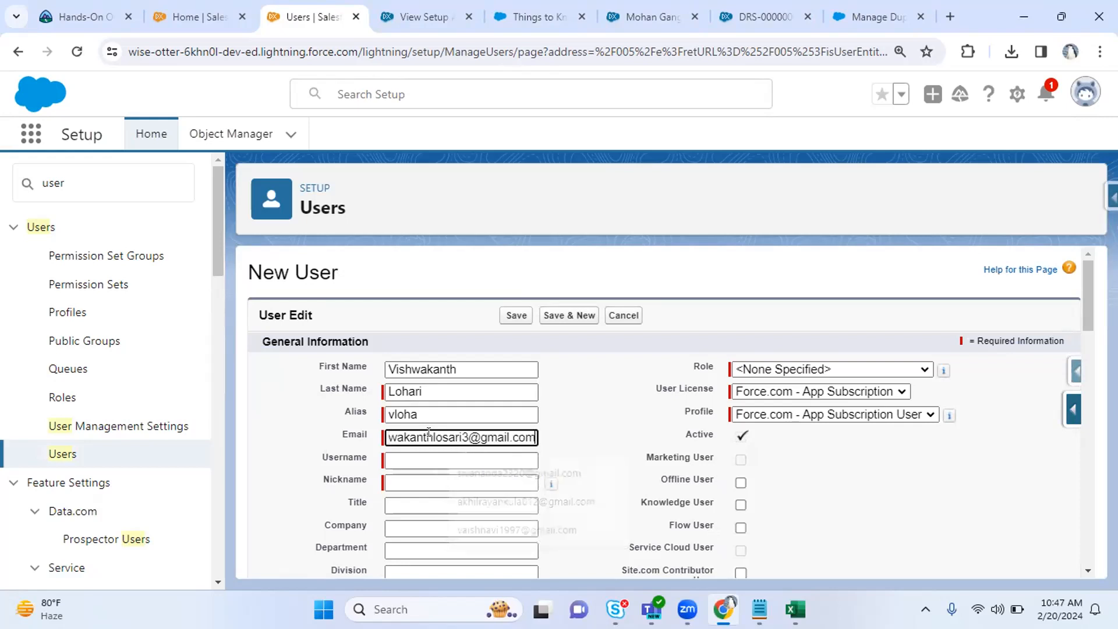
pyautogui.press('Tab')
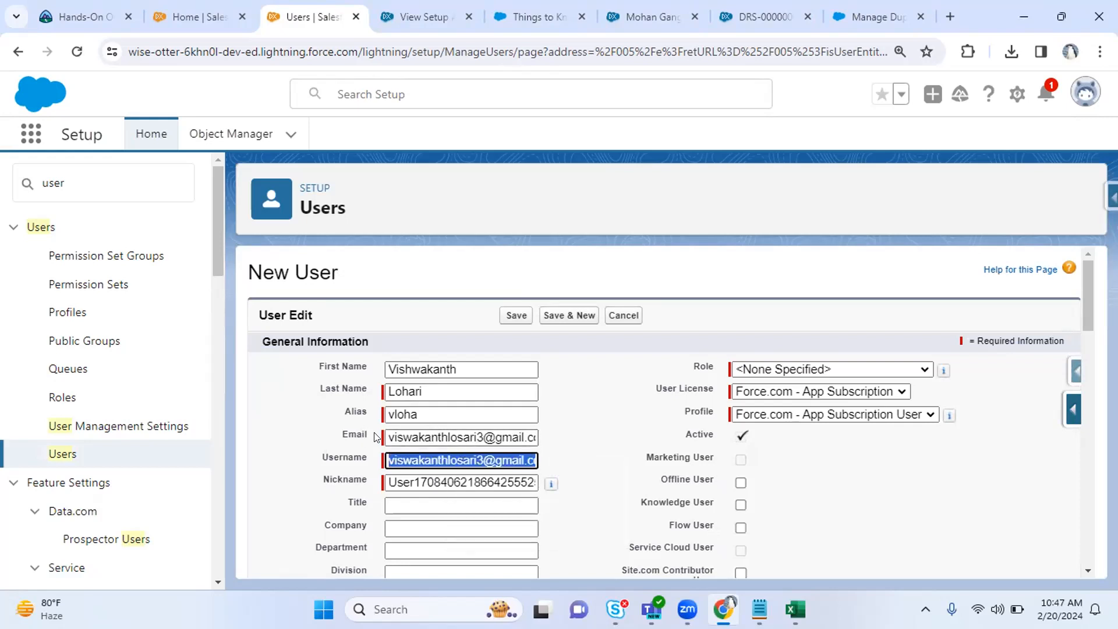
pyautogui.press('End')
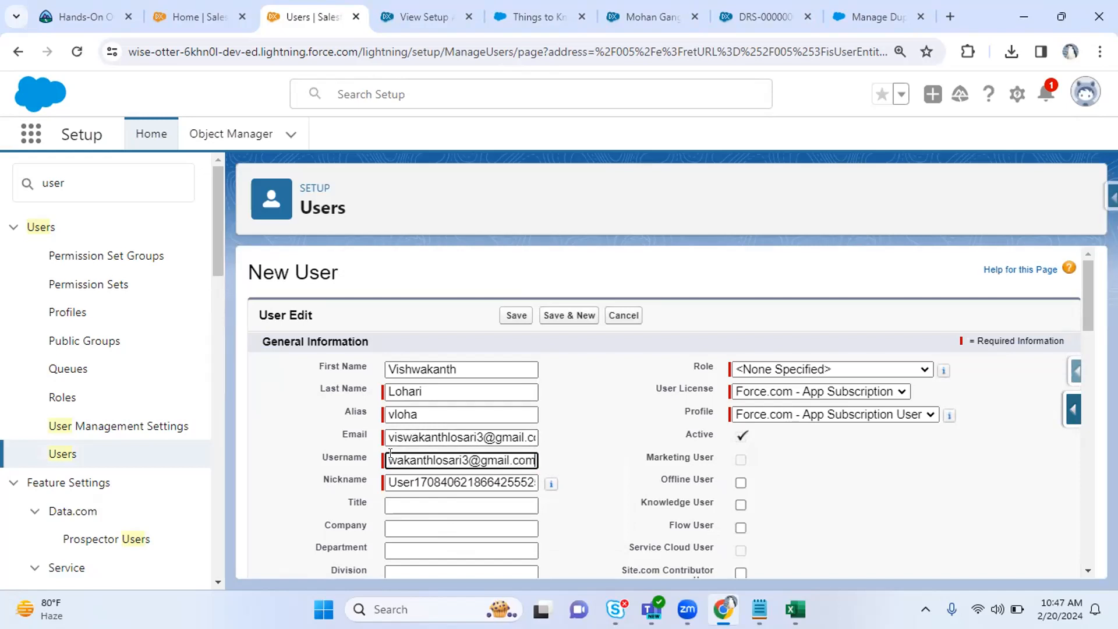
pyautogui.press('BackSpace')
pyautogui.press('BackSpace')
pyautogui.press('BackSpace')
pyautogui.press('BackSpace')
pyautogui.press('BackSpace')
pyautogui.press('BackSpace')
pyautogui.press('BackSpace')
pyautogui.press('BackSpace')
pyautogui.press('BackSpace')
pyautogui.write('salesforce.com')
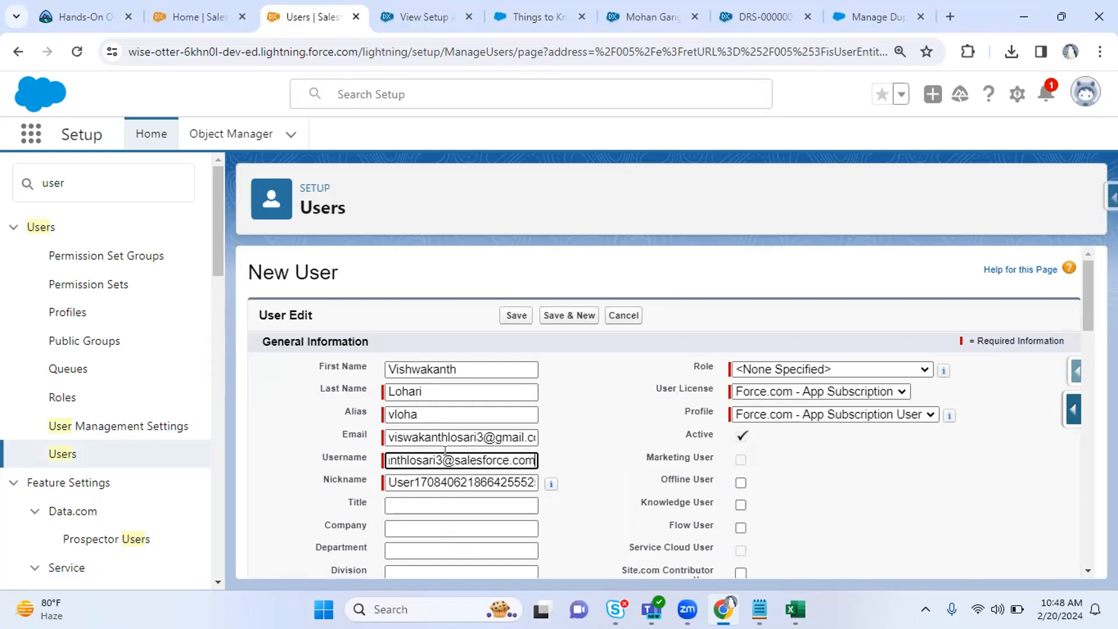
pyautogui.moveTo(417, 460); pyautogui.dragTo(586, 463)
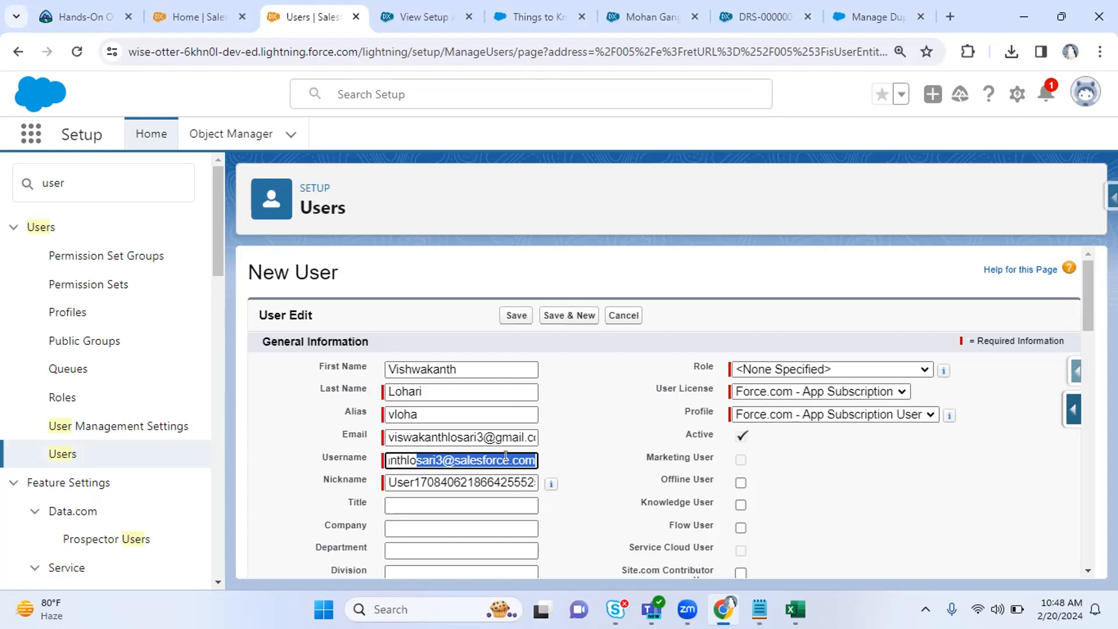
pyautogui.moveTo(418, 483); pyautogui.dragTo(551, 486)
pyautogui.moveTo(1080, 295); pyautogui.dragTo(1081, 332)
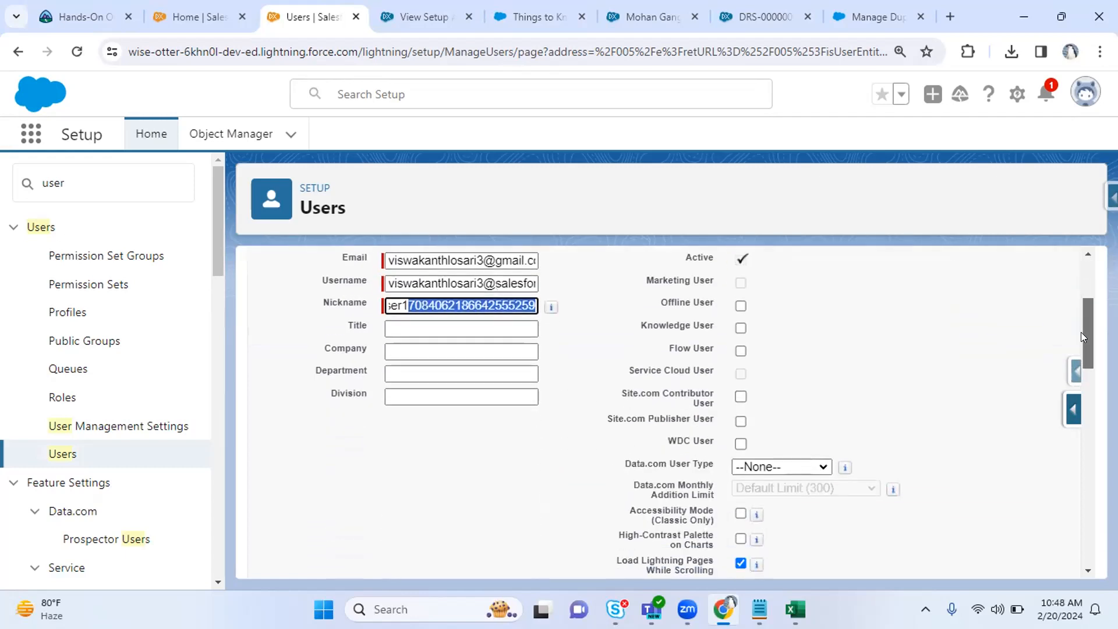
# Enter the title Salesforce Developer and the company Infosys.
pyautogui.click(441, 324)
pyautogui.write('Salesfor')
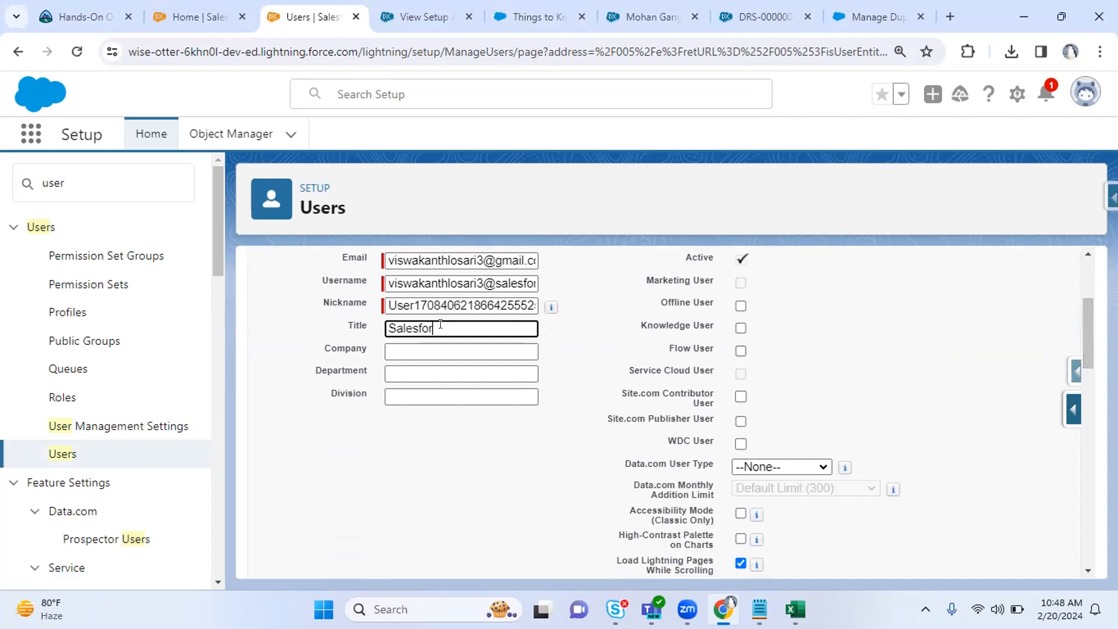
pyautogui.write('ce Developer')
pyautogui.press('Tab')
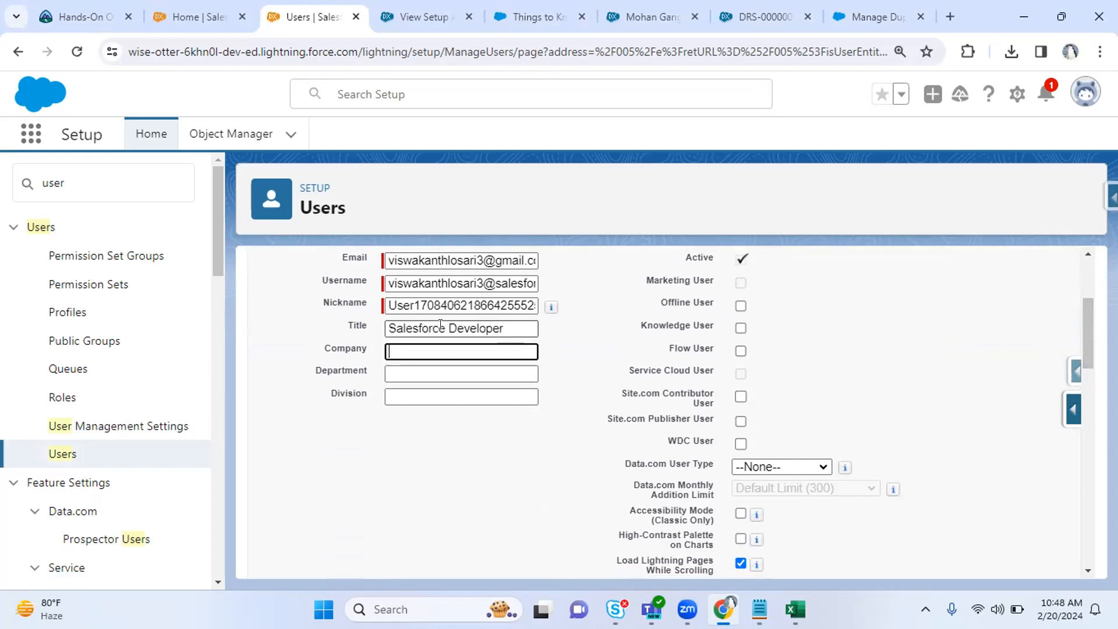
pyautogui.write('INfos')
pyautogui.press('BackSpace')
pyautogui.press('BackSpace')
pyautogui.press('BackSpace')
pyautogui.press('BackSpace')
pyautogui.write('nosyssoffossys')
# Enter department IT and division Data Science, then view the Role list.
pyautogui.press('Tab')
pyautogui.write('IT')
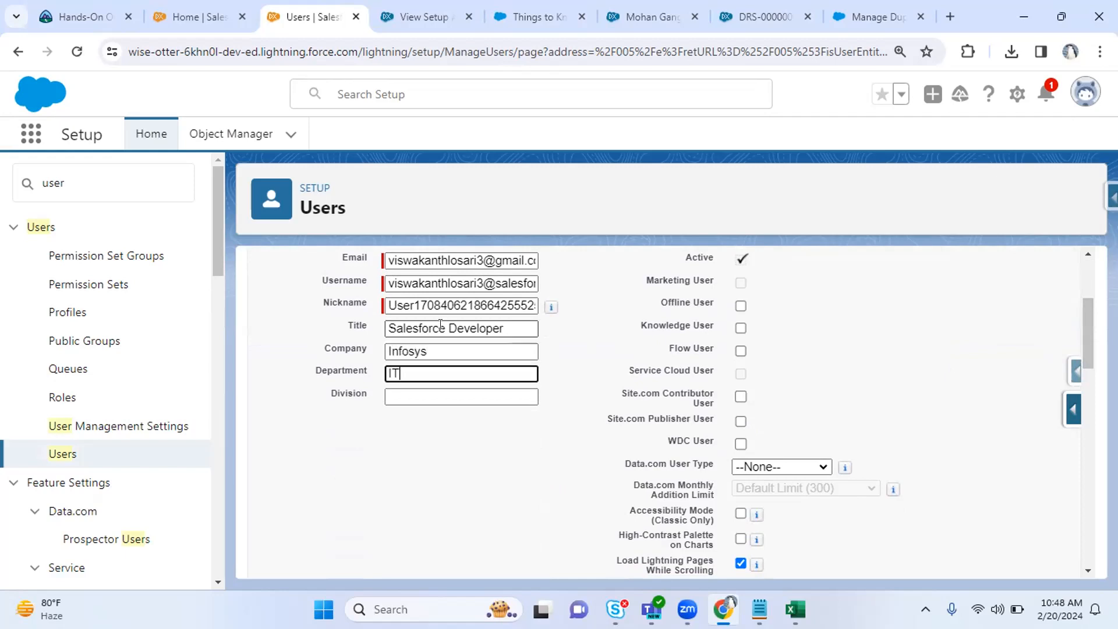
pyautogui.press('Tab')
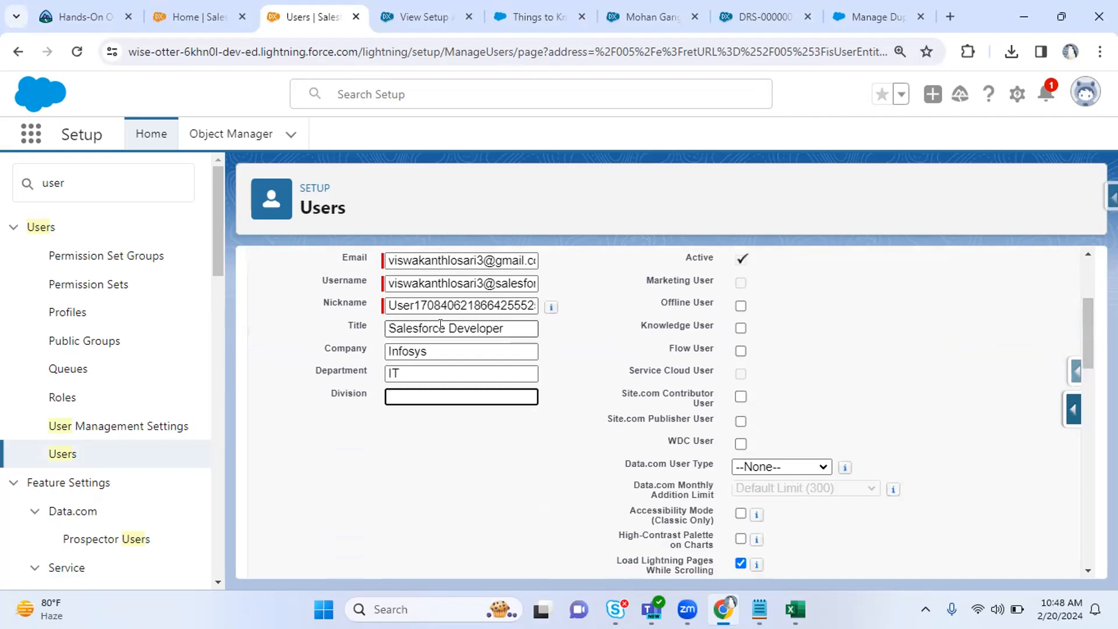
pyautogui.write('Data Science')
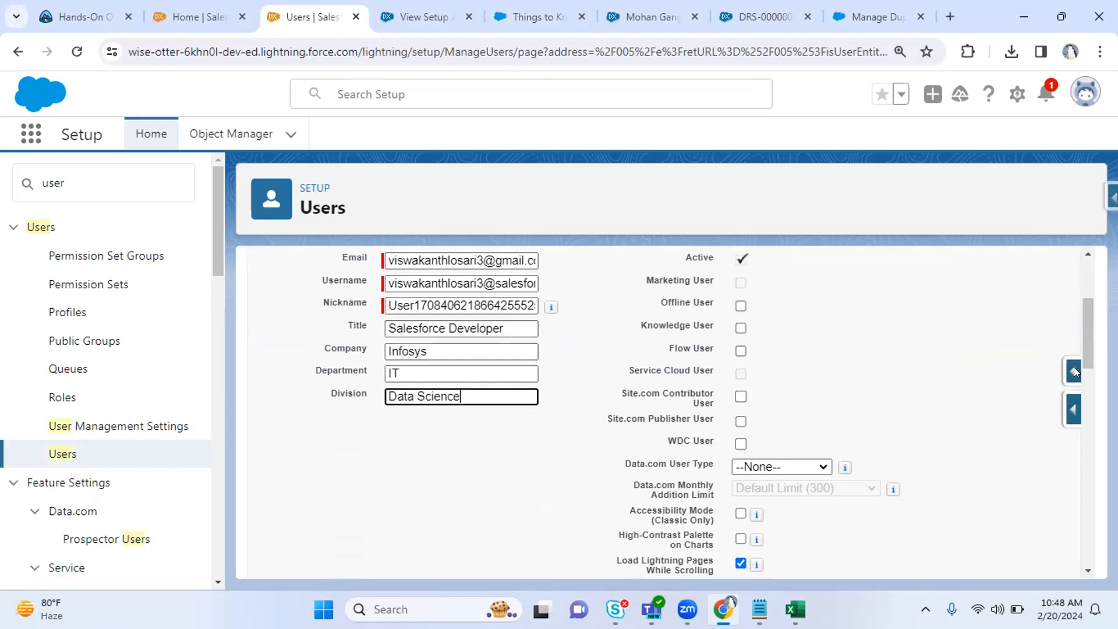
pyautogui.moveTo(1091, 358); pyautogui.dragTo(1079, 309)
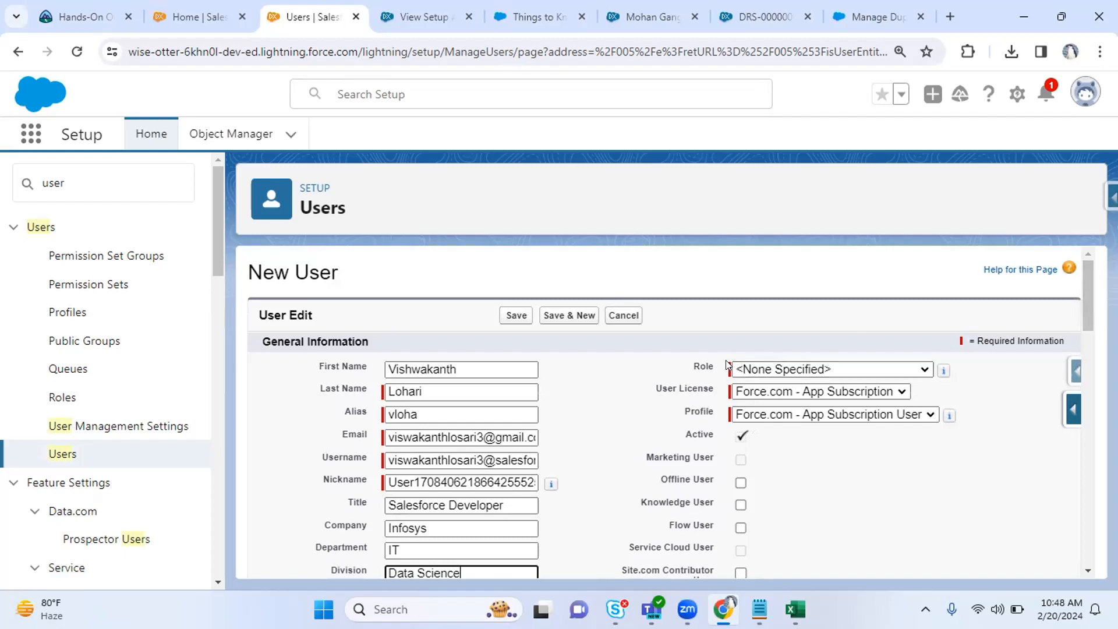
pyautogui.click(757, 370)
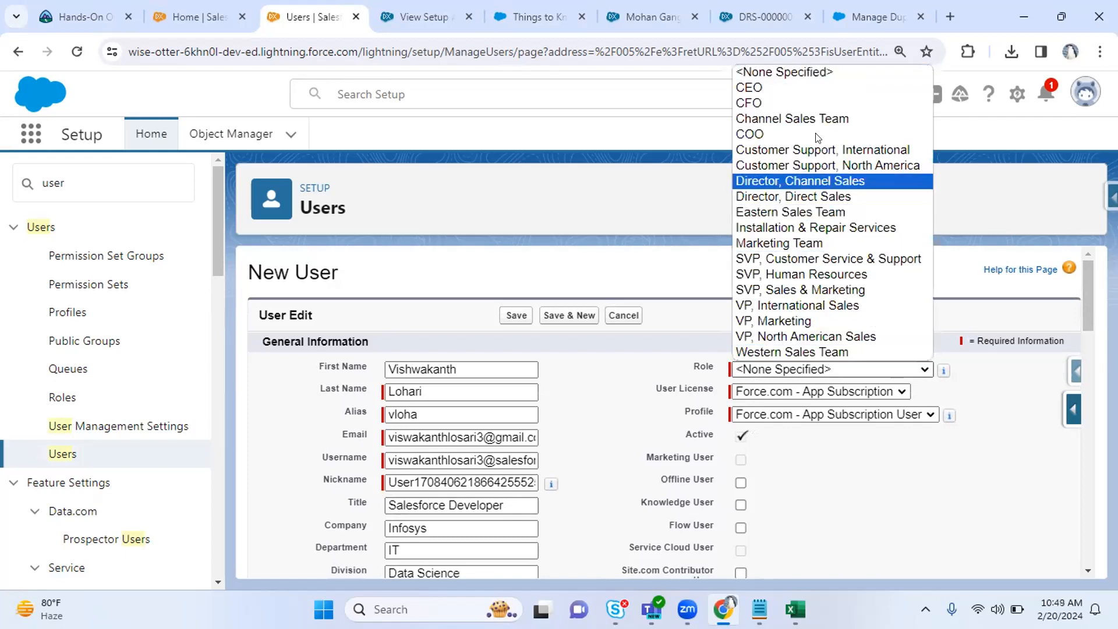
# Set the new user's Role to COO and review the available user licenses.
pyautogui.hotkey('ctrl', '-')
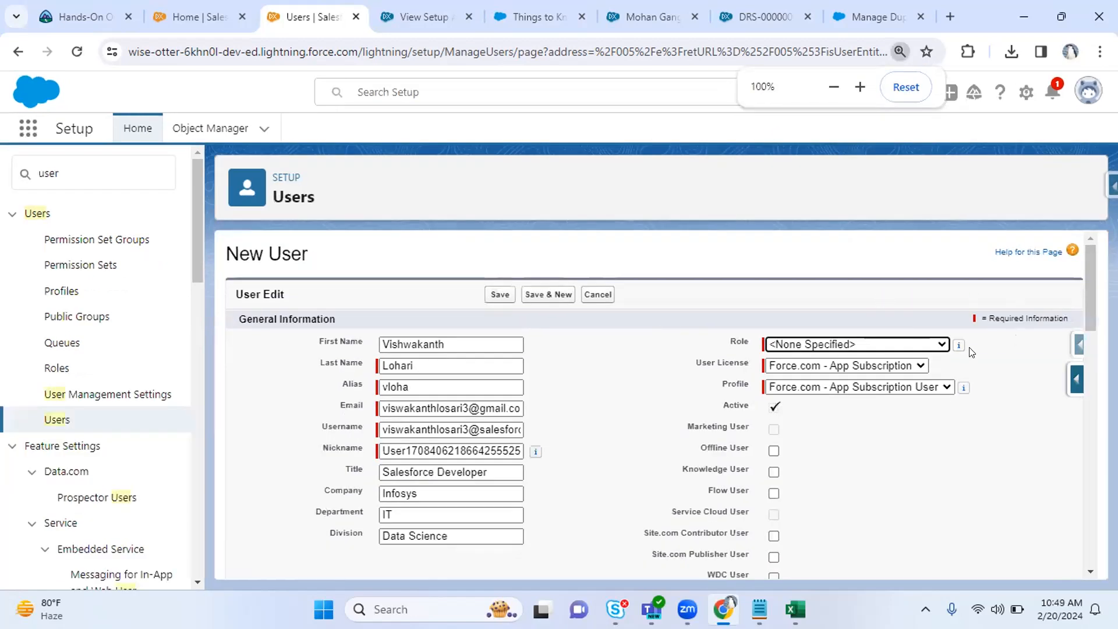
pyautogui.click(882, 345)
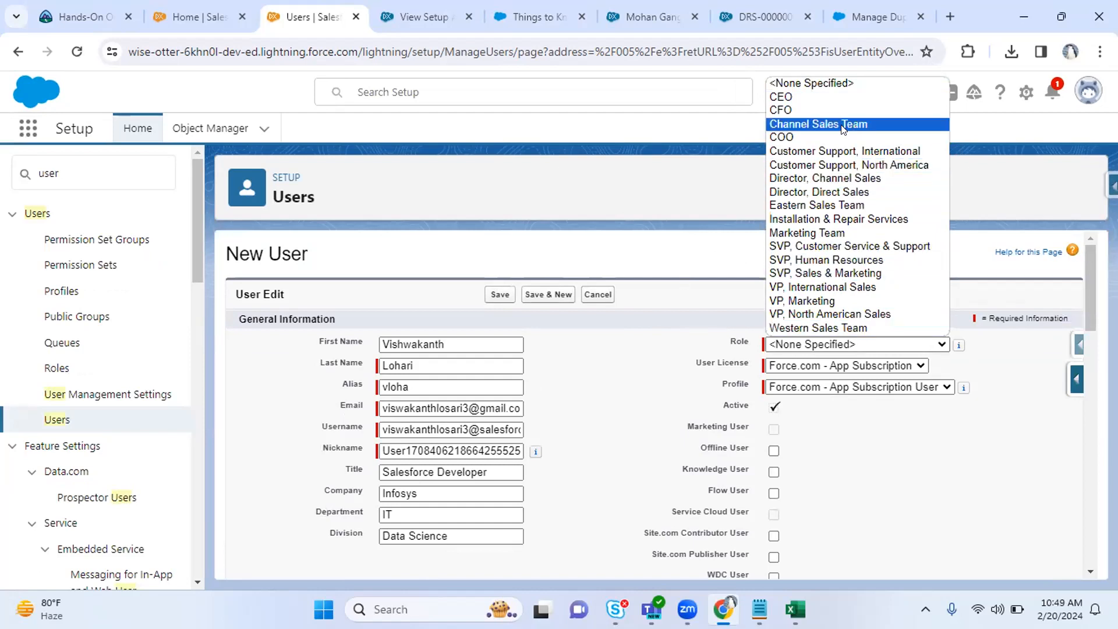
pyautogui.click(830, 136)
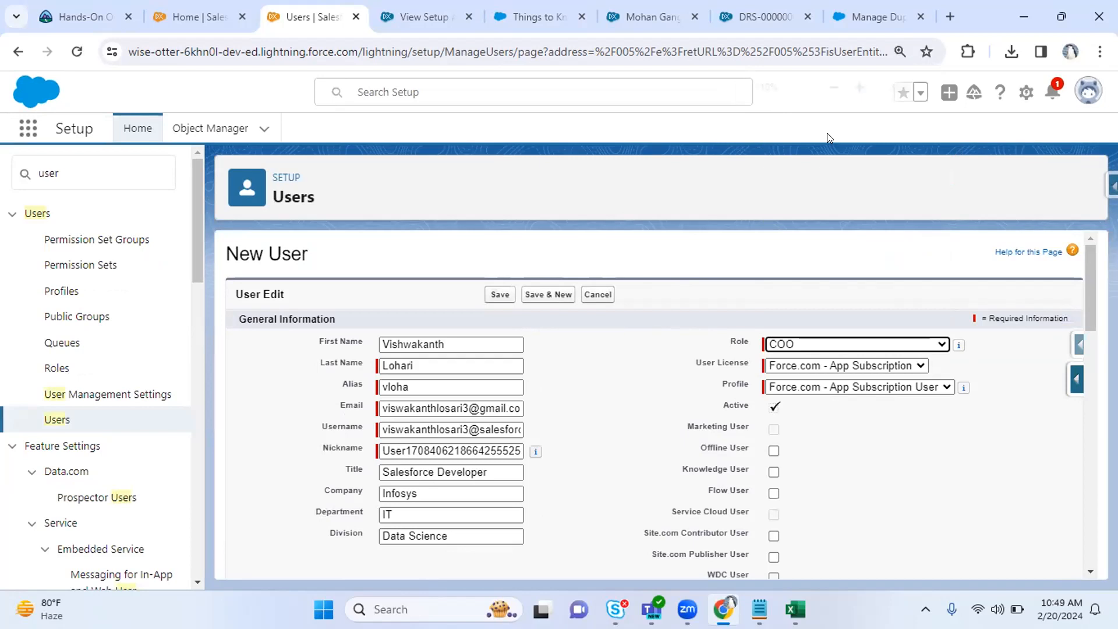
pyautogui.hotkey('ctrl', '+')
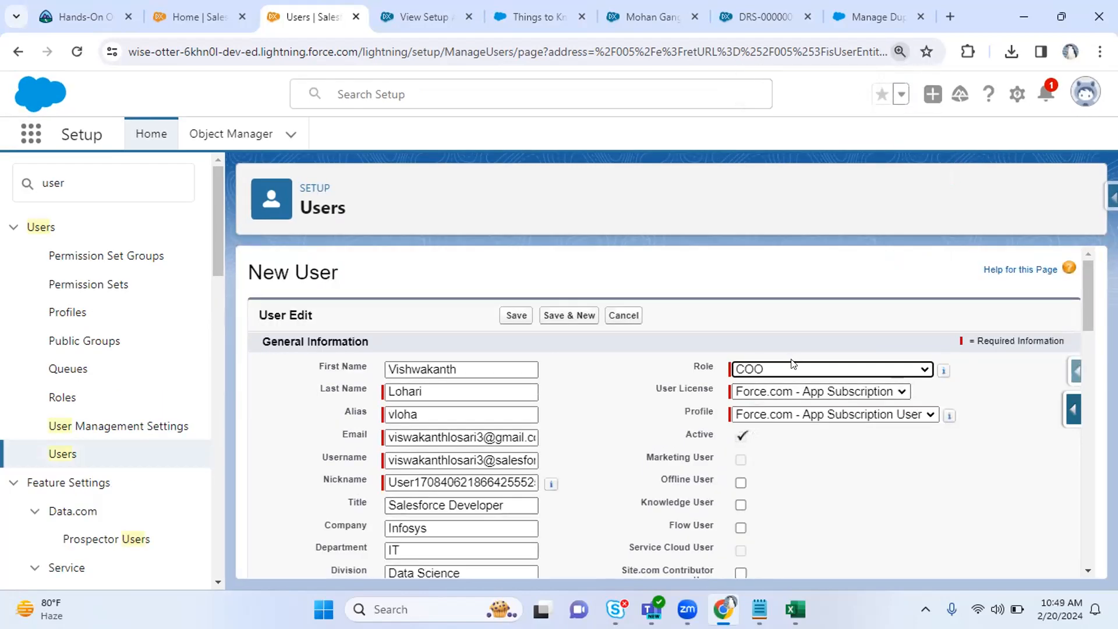
pyautogui.click(768, 392)
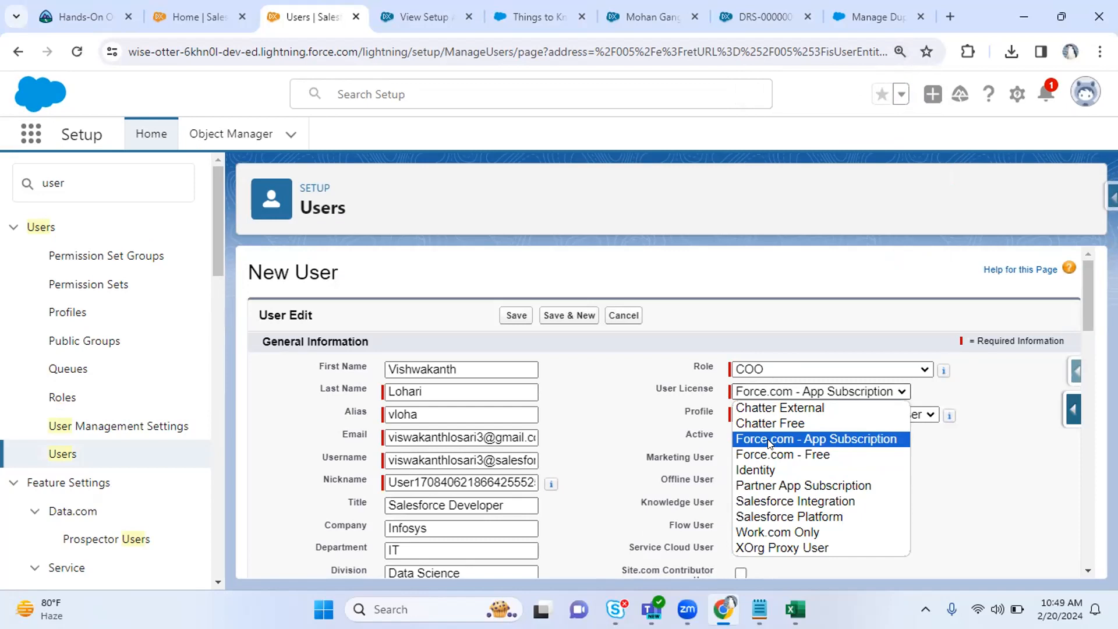
pyautogui.click(948, 11)
# Search the web for Salesforce Editions and open the Salesforce Help article.
pyautogui.click(948, 12)
pyautogui.write('s')
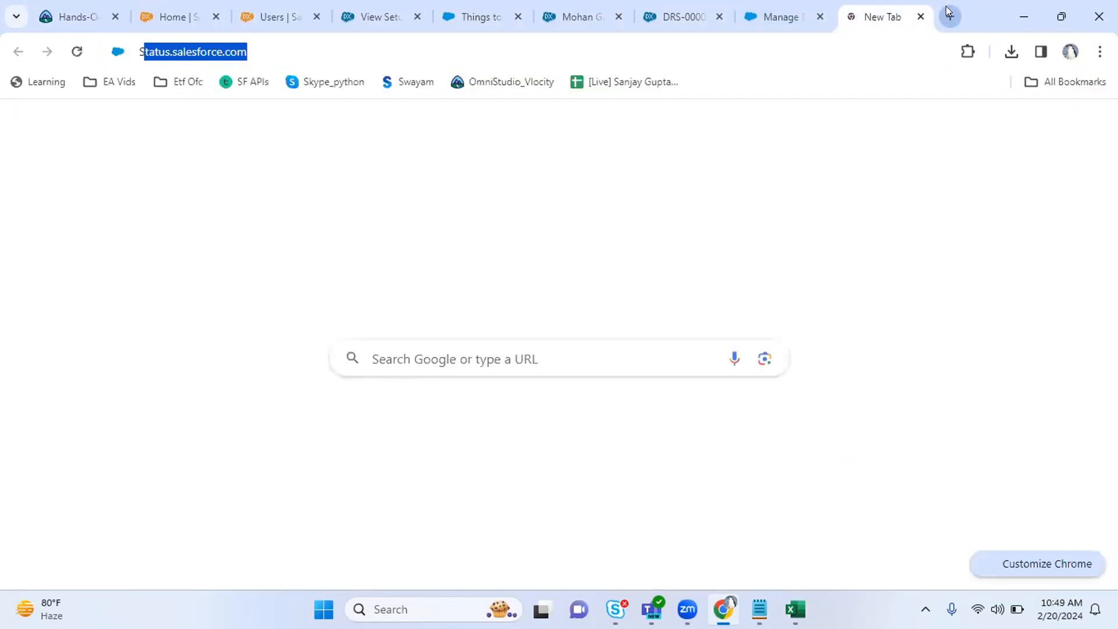
pyautogui.write('alesforce ')
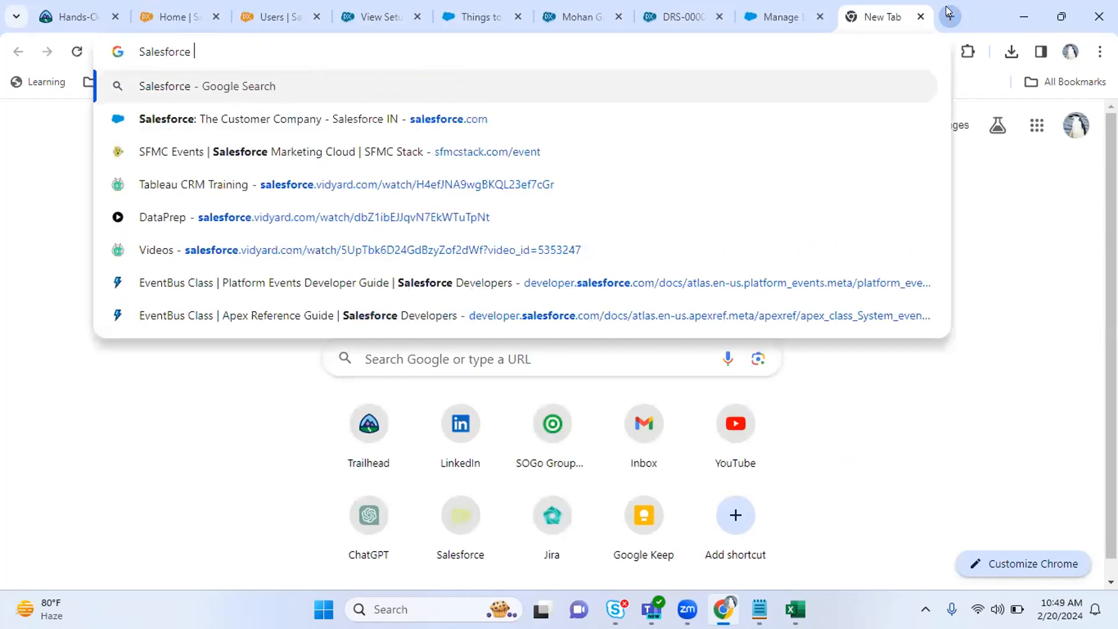
pyautogui.write('Editoins')
pyautogui.press('Return')
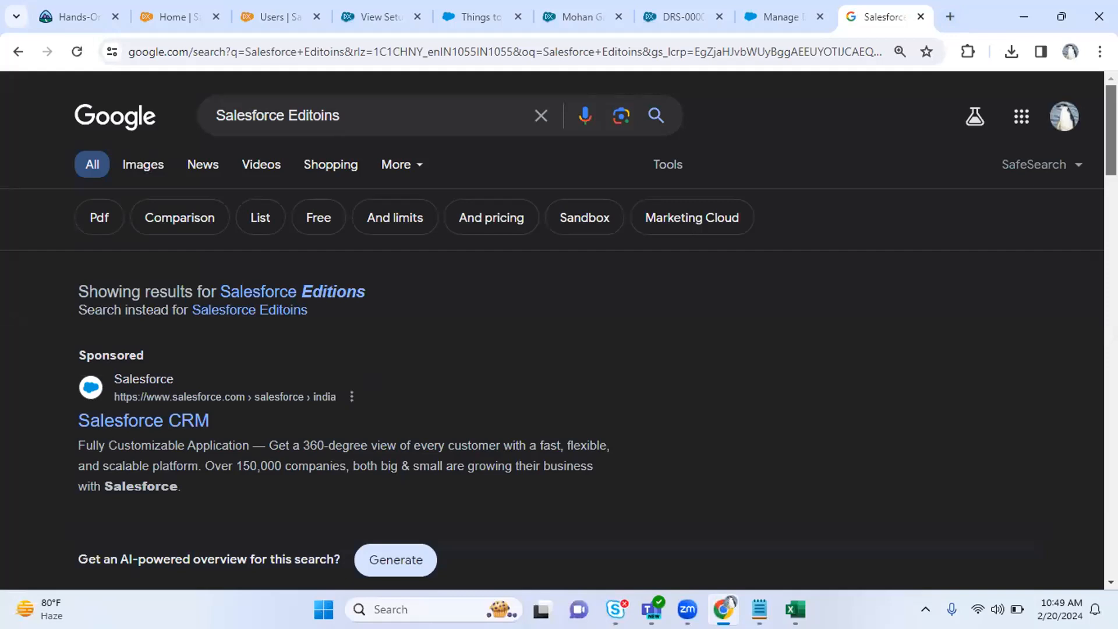
pyautogui.scroll(-5, 168, 394)
pyautogui.click(169, 394)
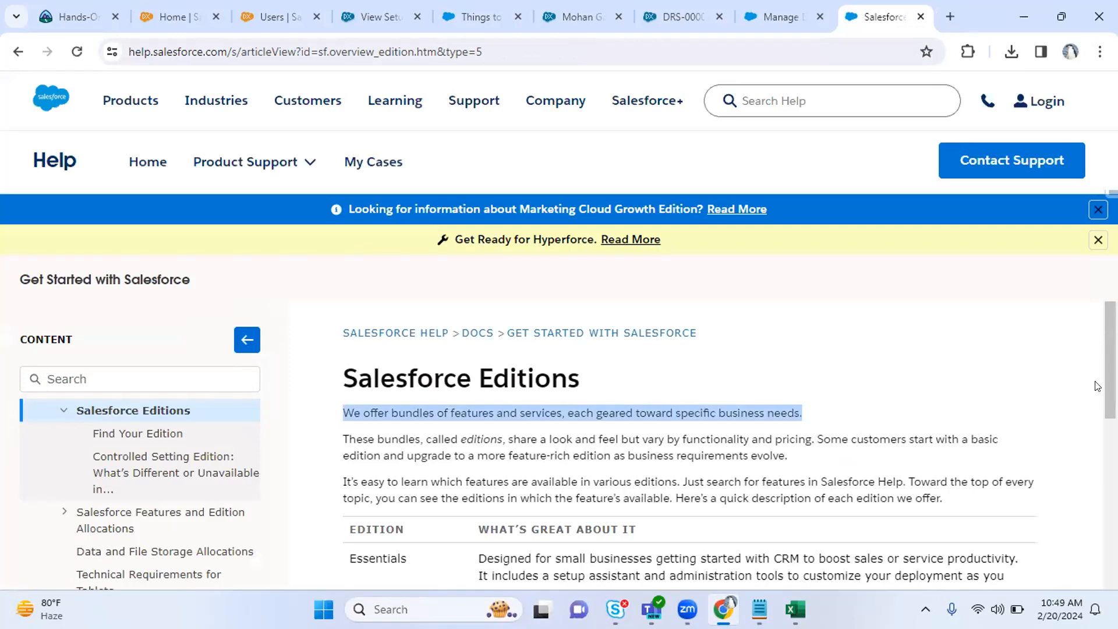
# Read the editions table, noting Essentials and Pro Suite, then return to Salesforce Home.
pyautogui.scroll(-2, 606, 466)
pyautogui.moveTo(407, 422); pyautogui.dragTo(404, 496)
pyautogui.moveTo(368, 554)
pyautogui.mouseDown()
pyautogui.moveTo(410, 554)
pyautogui.moveTo(349, 555)
pyautogui.mouseUp()
pyautogui.scroll(-2, 351, 556)
pyautogui.scroll(-1, 351, 557)
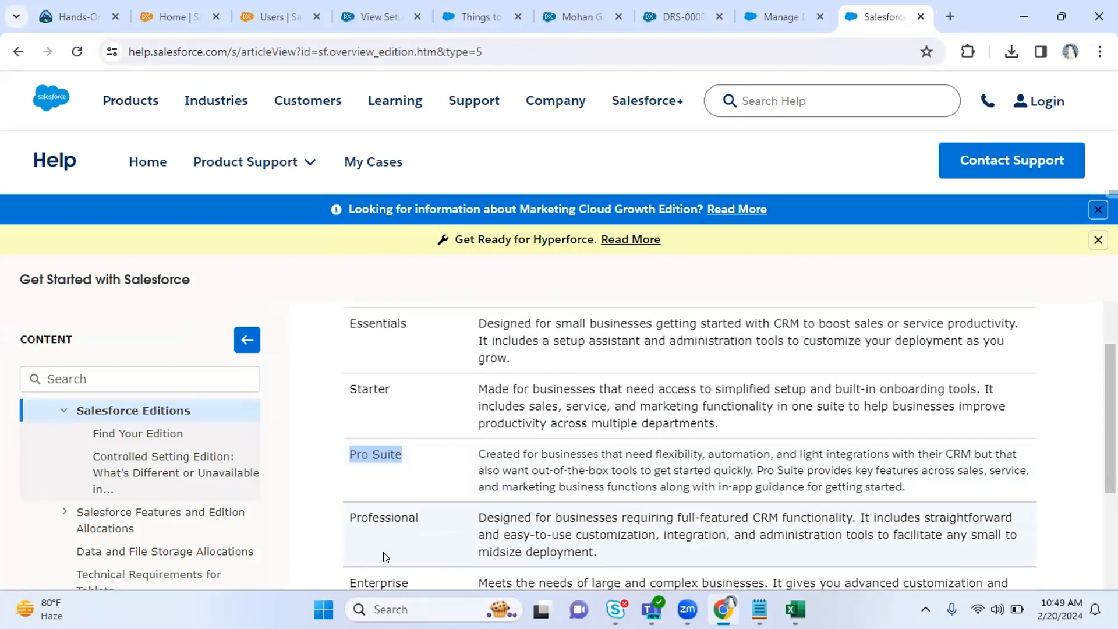
pyautogui.scroll(-1, 384, 558)
pyautogui.scroll(-1, 384, 558)
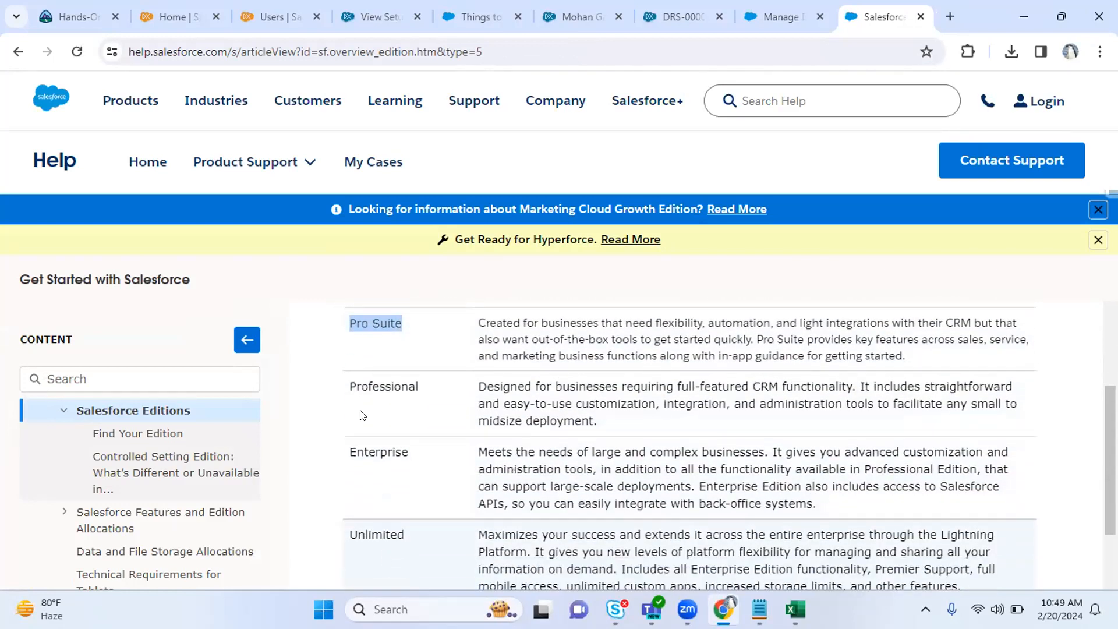
pyautogui.click(175, 16)
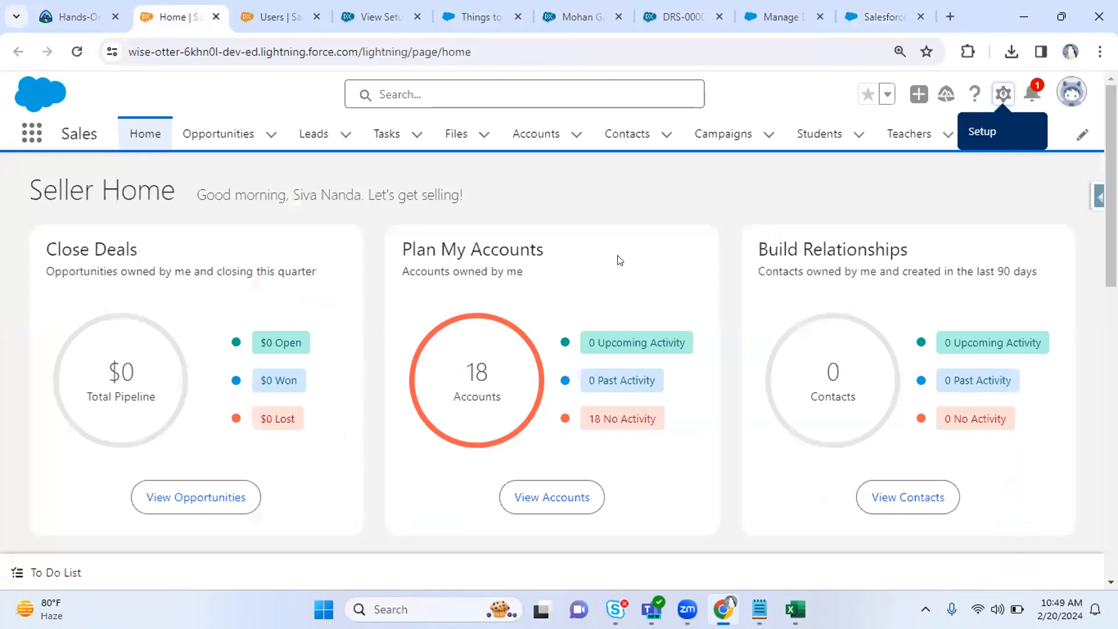
# Search Quick Find for 'compa' and open Company Information in a new tab.
pyautogui.hotkey('ctrl', 'Tab')
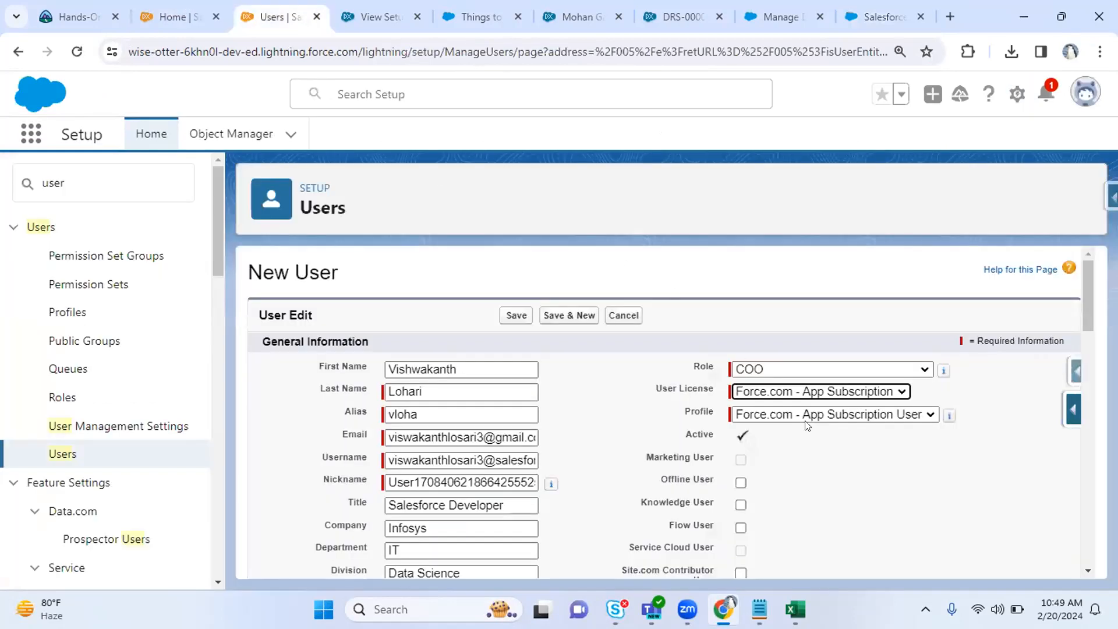
pyautogui.click(763, 394)
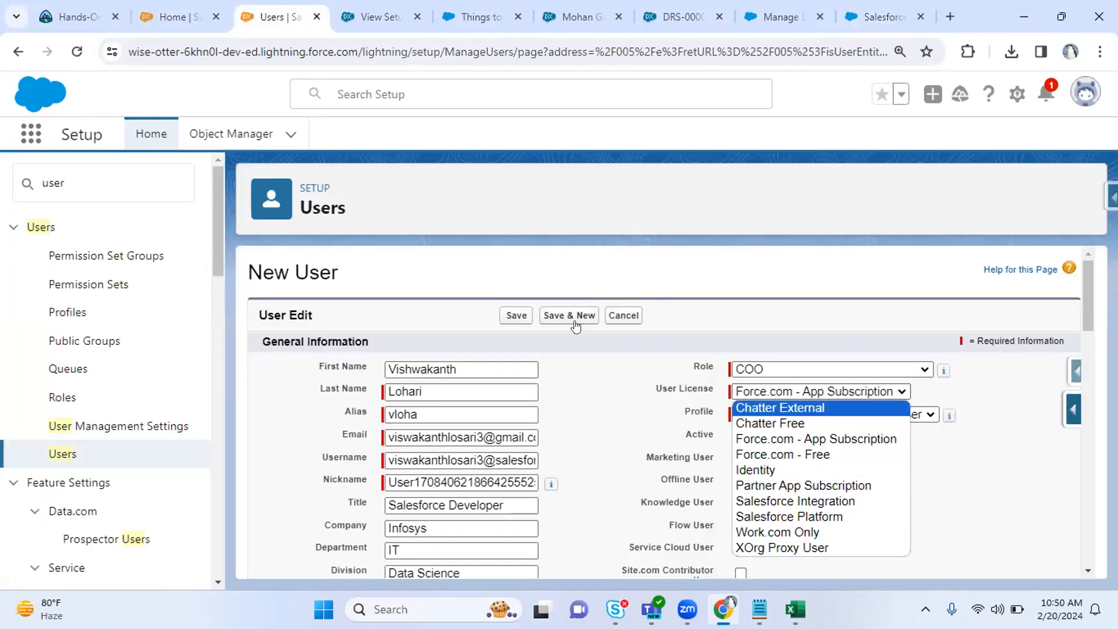
pyautogui.moveTo(82, 170); pyautogui.dragTo(21, 169)
pyautogui.write('compa')
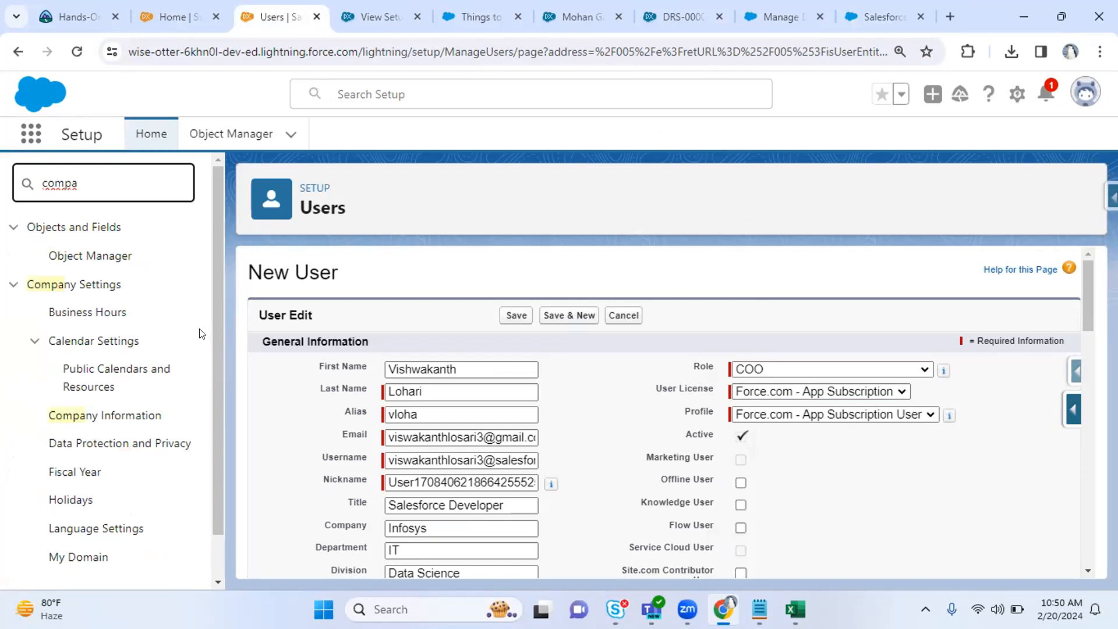
pyautogui.rightClick(114, 415)
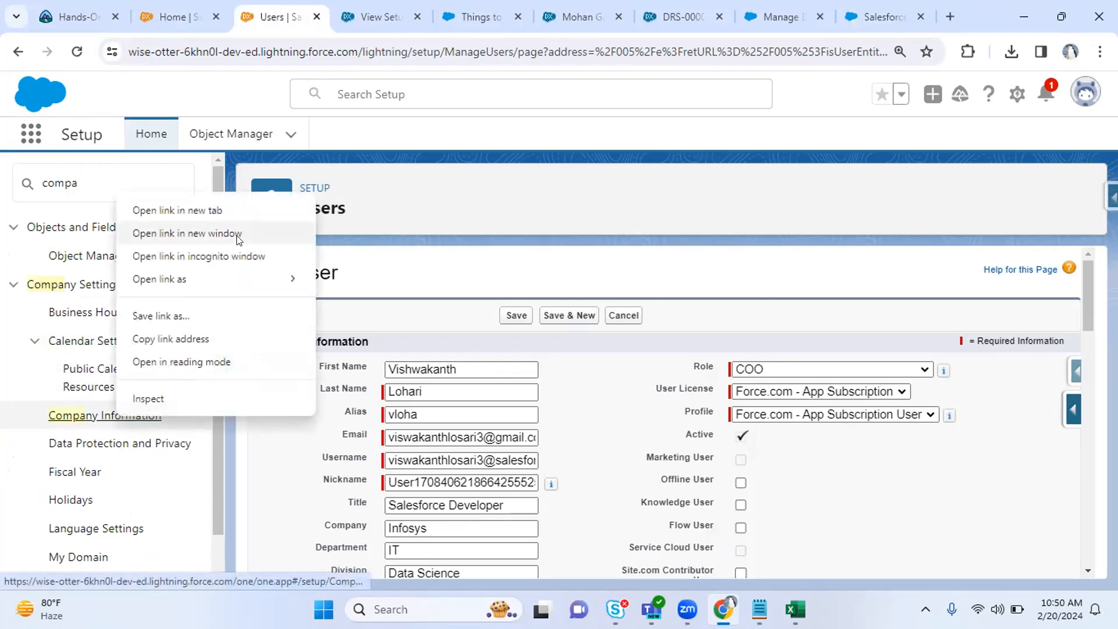
pyautogui.click(221, 211)
pyautogui.click(346, 17)
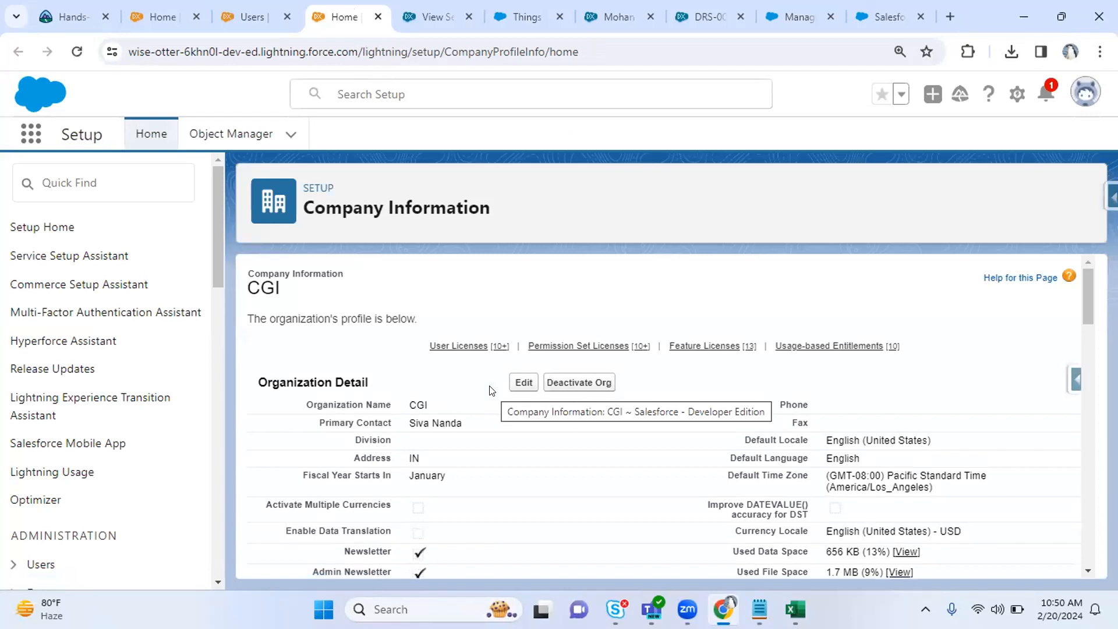
# Check the User Licenses used counts and the Developer Edition value, then return to New User.
pyautogui.moveTo(1091, 302); pyautogui.dragTo(1091, 380)
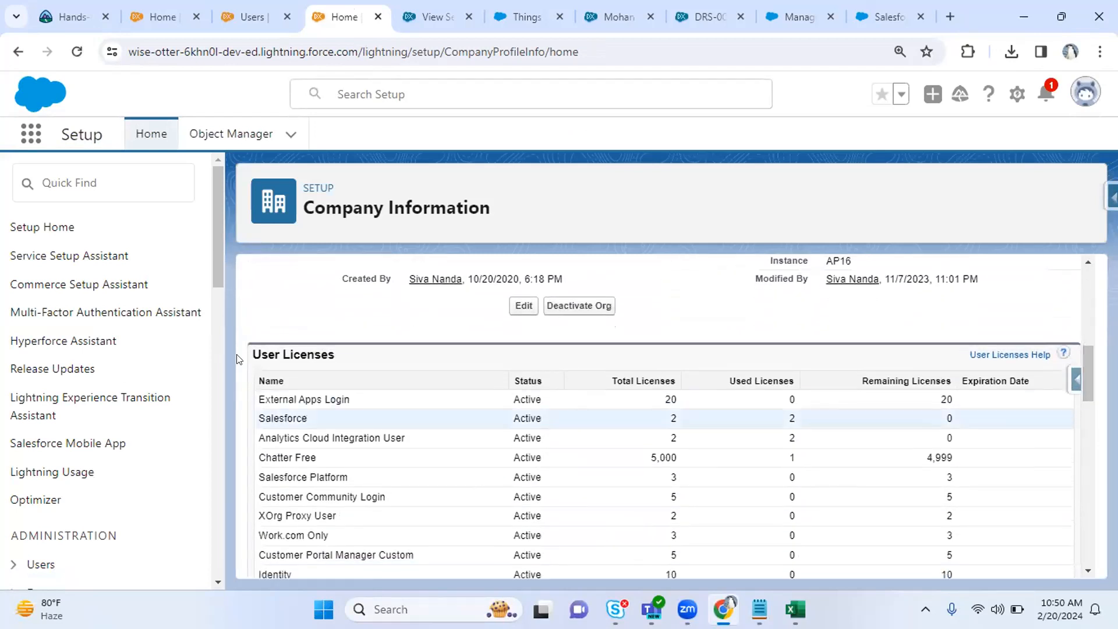
pyautogui.moveTo(258, 392); pyautogui.dragTo(353, 528)
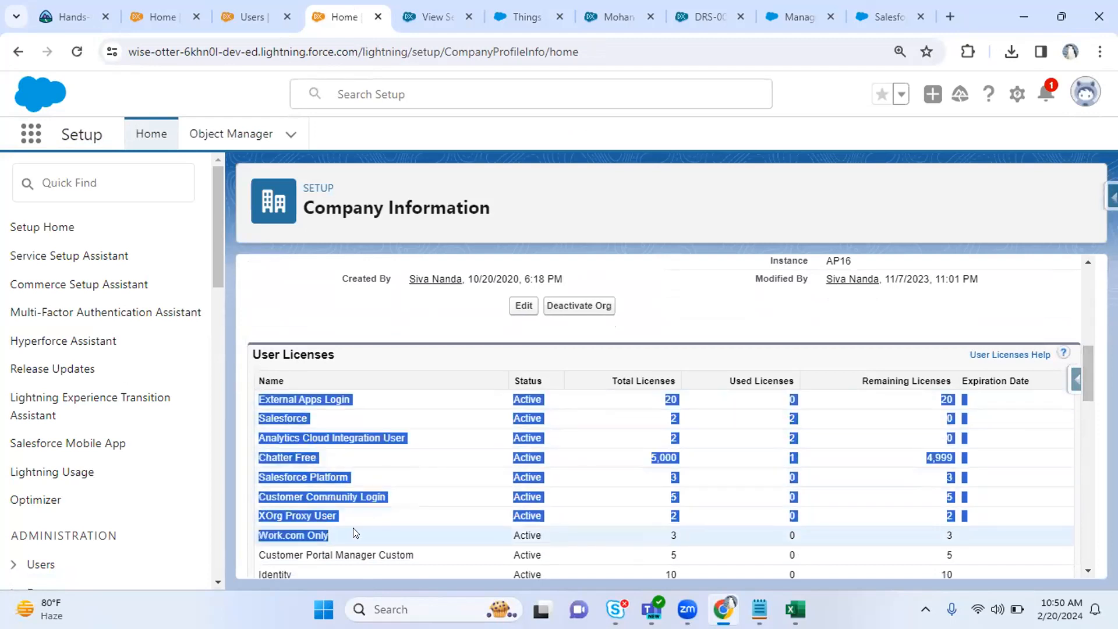
pyautogui.click(623, 490)
pyautogui.moveTo(791, 395); pyautogui.dragTo(814, 464)
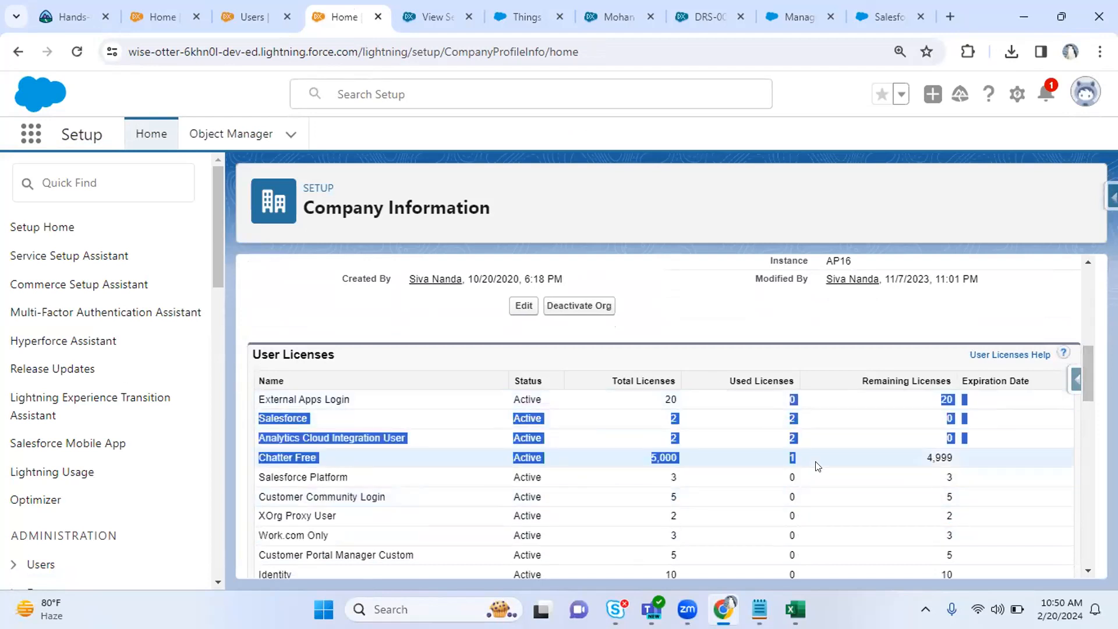
pyautogui.click(252, 16)
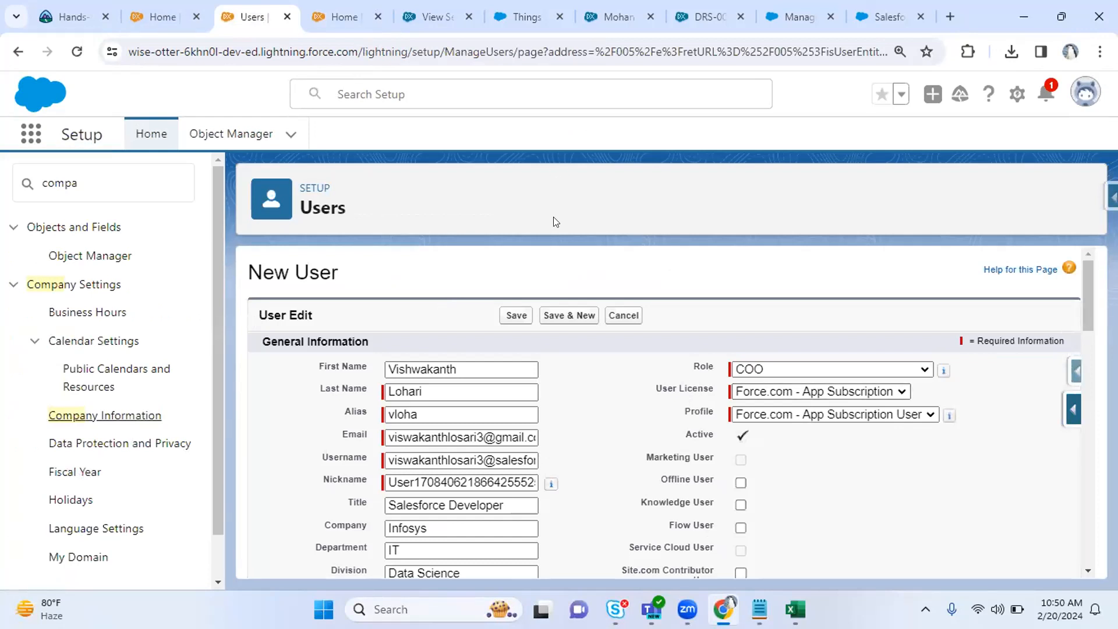
pyautogui.click(351, 6)
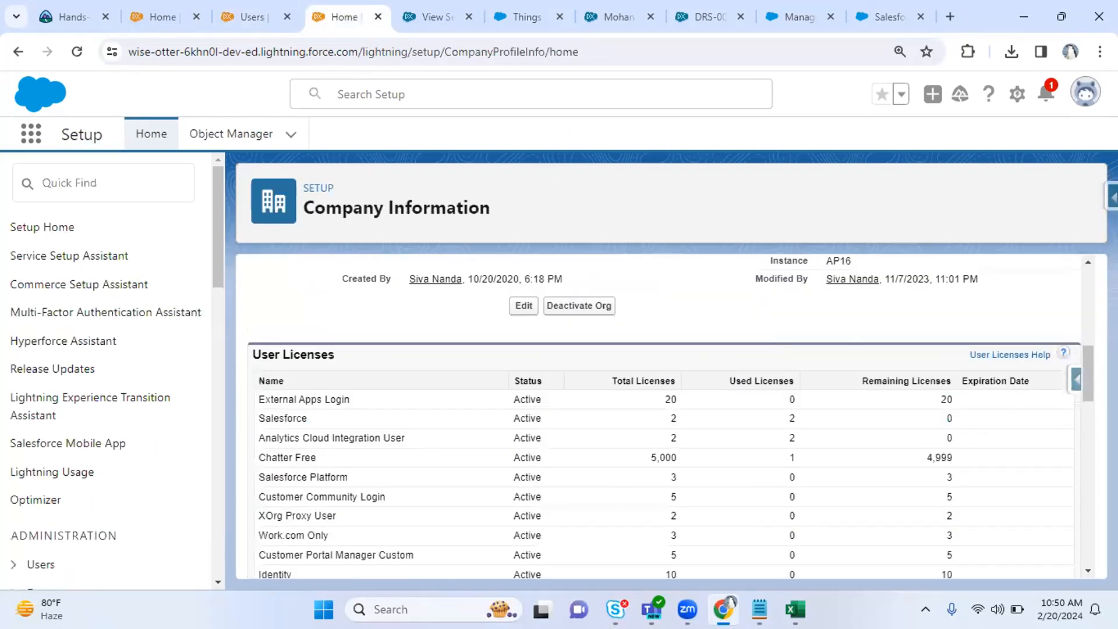
pyautogui.scroll(3, 1089, 361)
pyautogui.moveTo(786, 374); pyautogui.dragTo(912, 375)
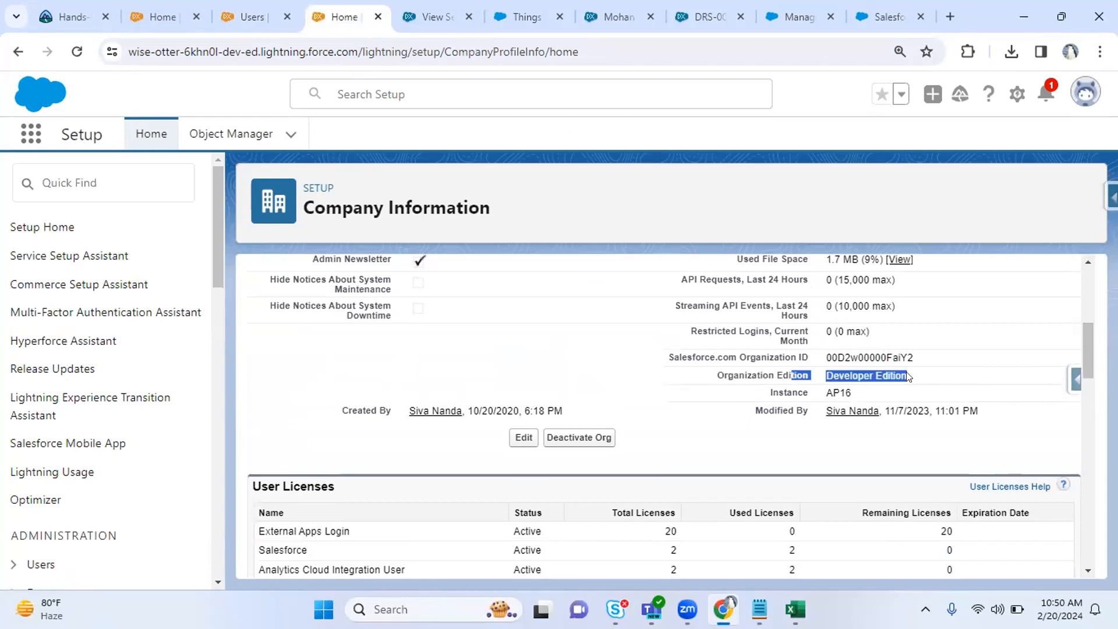
pyautogui.scroll(-3, 1090, 345)
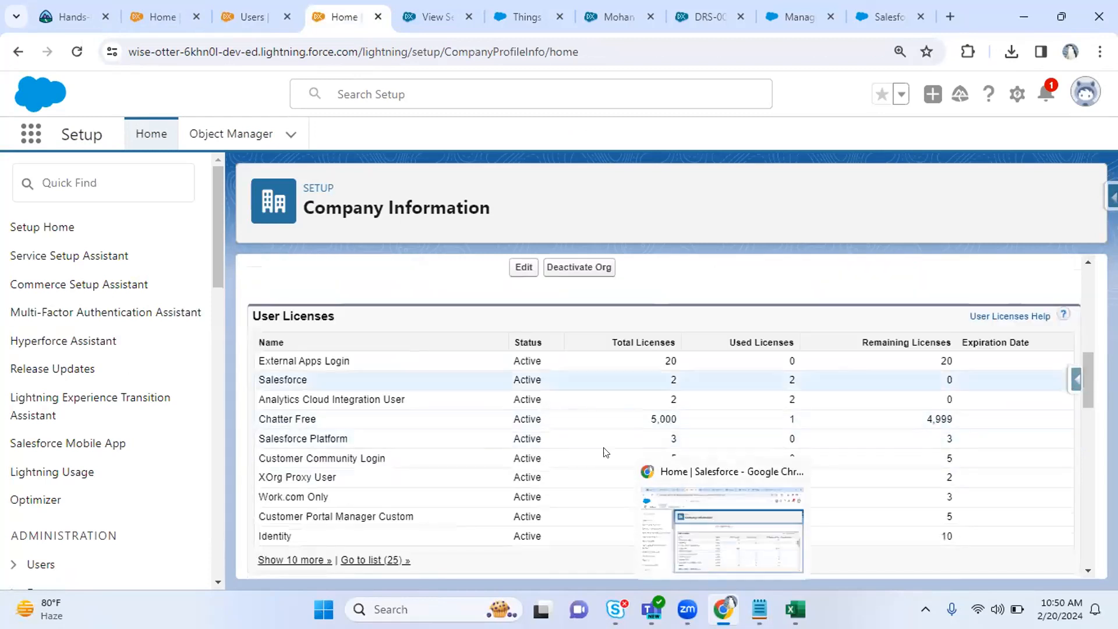
pyautogui.click(252, 16)
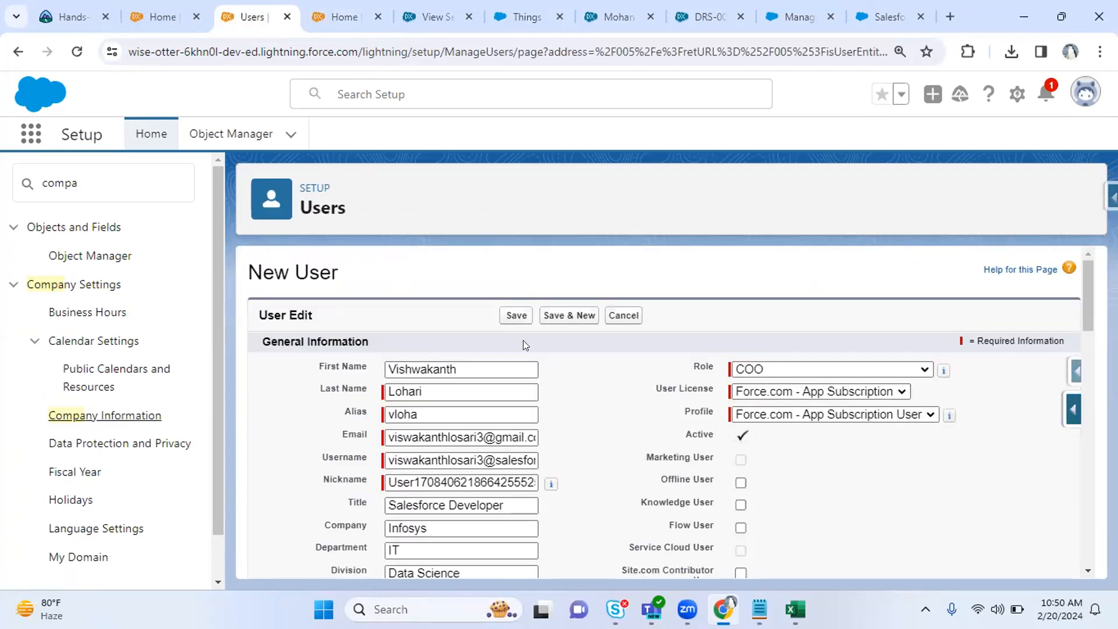
pyautogui.click(748, 394)
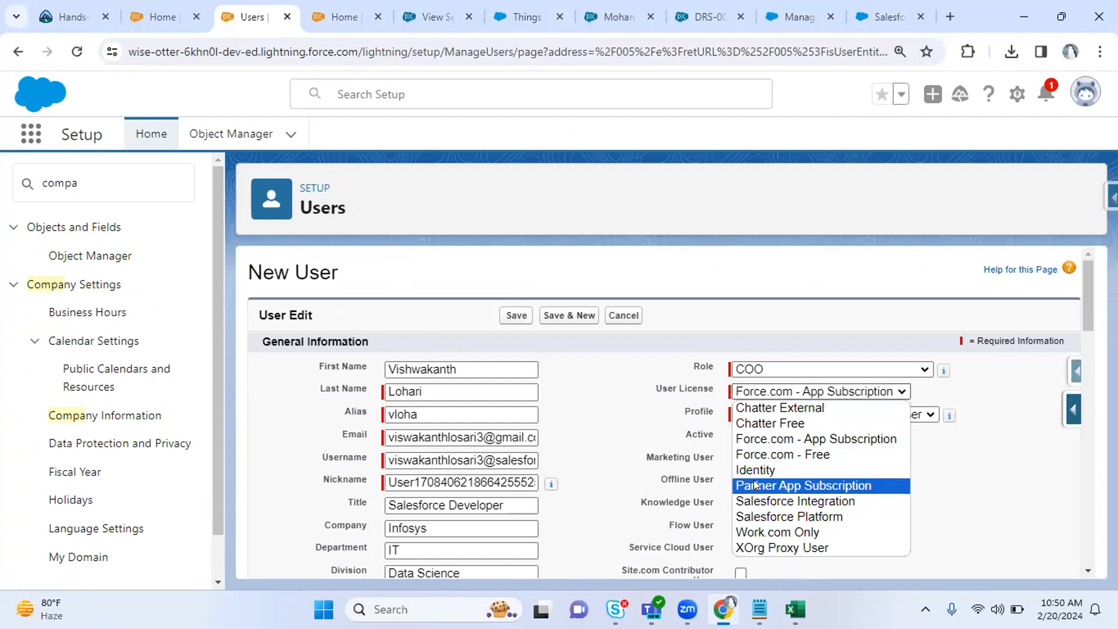
pyautogui.hotkey('ctrl', 'Tab')
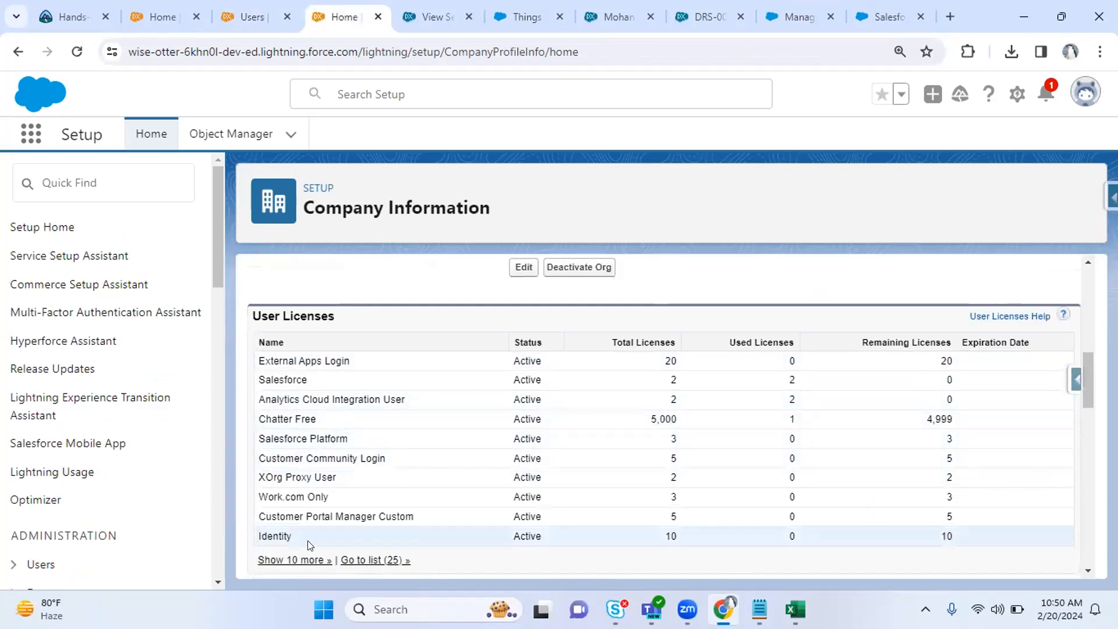
pyautogui.doubleClick(673, 379)
pyautogui.moveTo(673, 380); pyautogui.dragTo(793, 378)
pyautogui.click(254, 8)
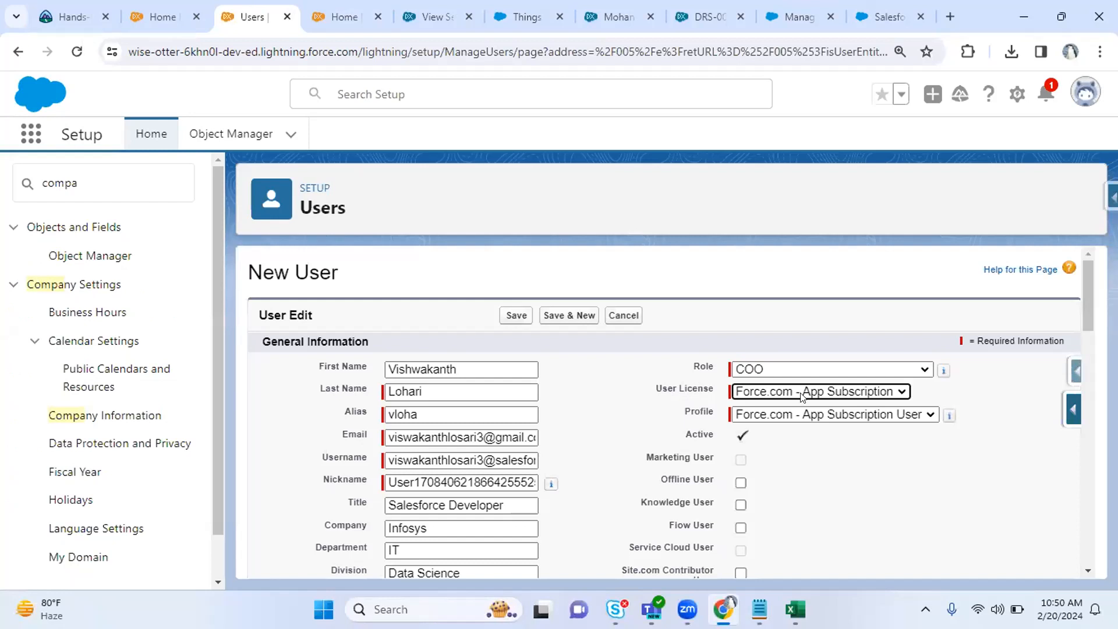
pyautogui.click(803, 398)
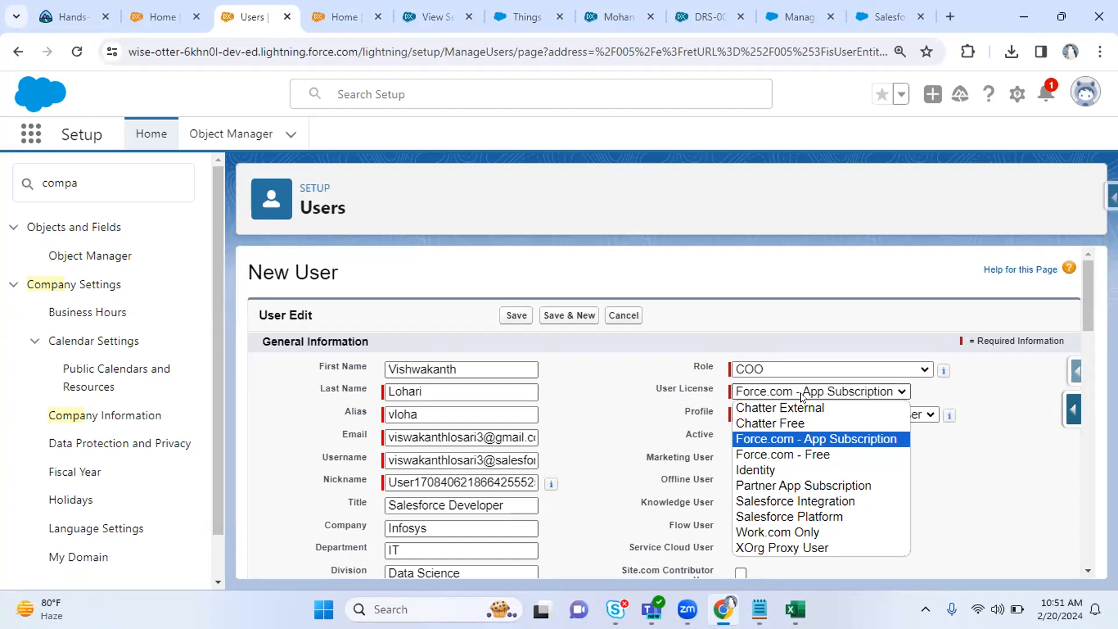
pyautogui.click(333, 7)
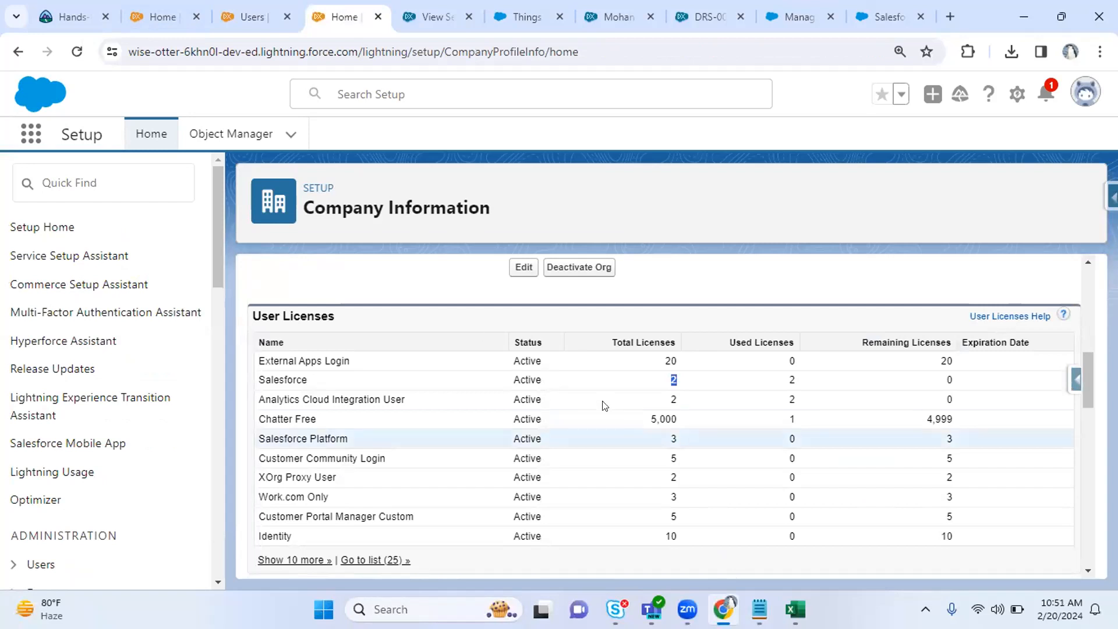
pyautogui.click(682, 387)
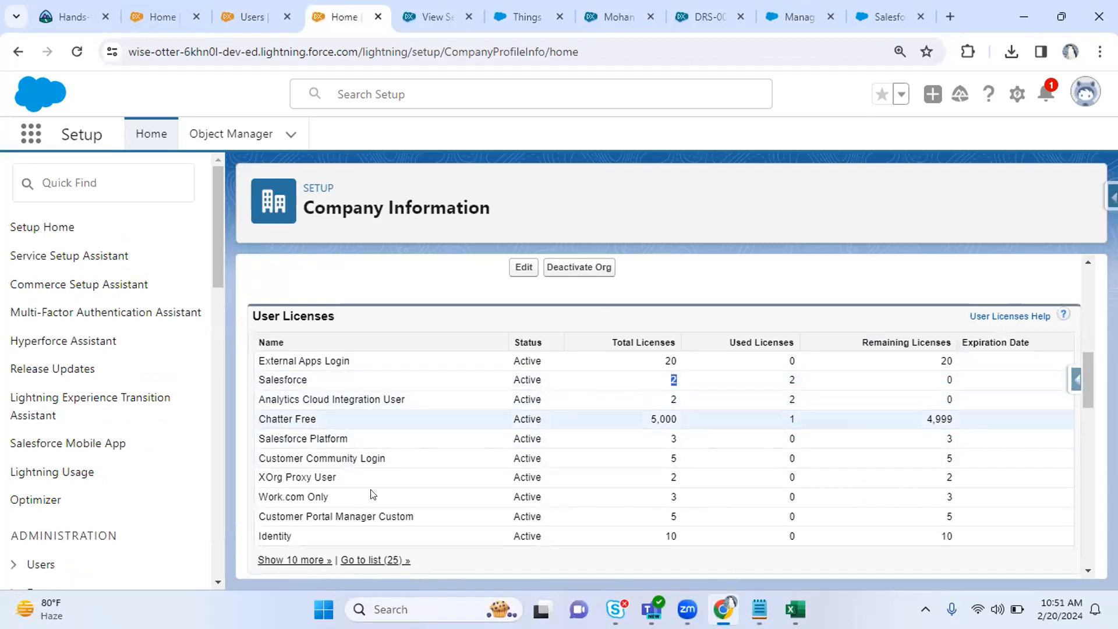
pyautogui.click(258, 7)
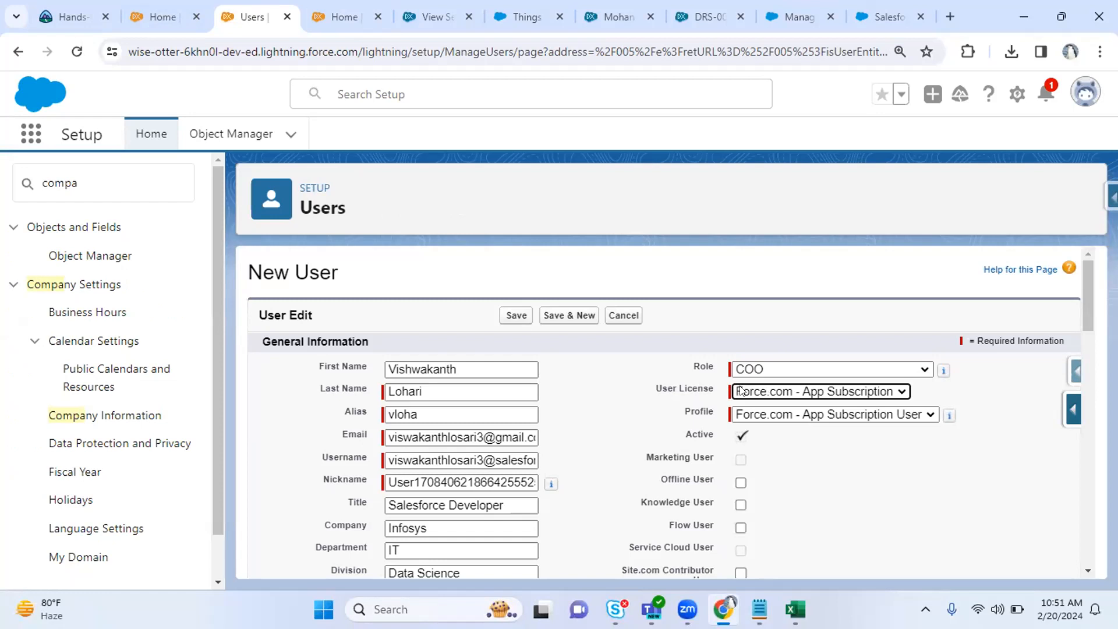
# Try the Chatter External and Chatter Free licenses and check their profile options.
pyautogui.moveTo(658, 389); pyautogui.dragTo(699, 390)
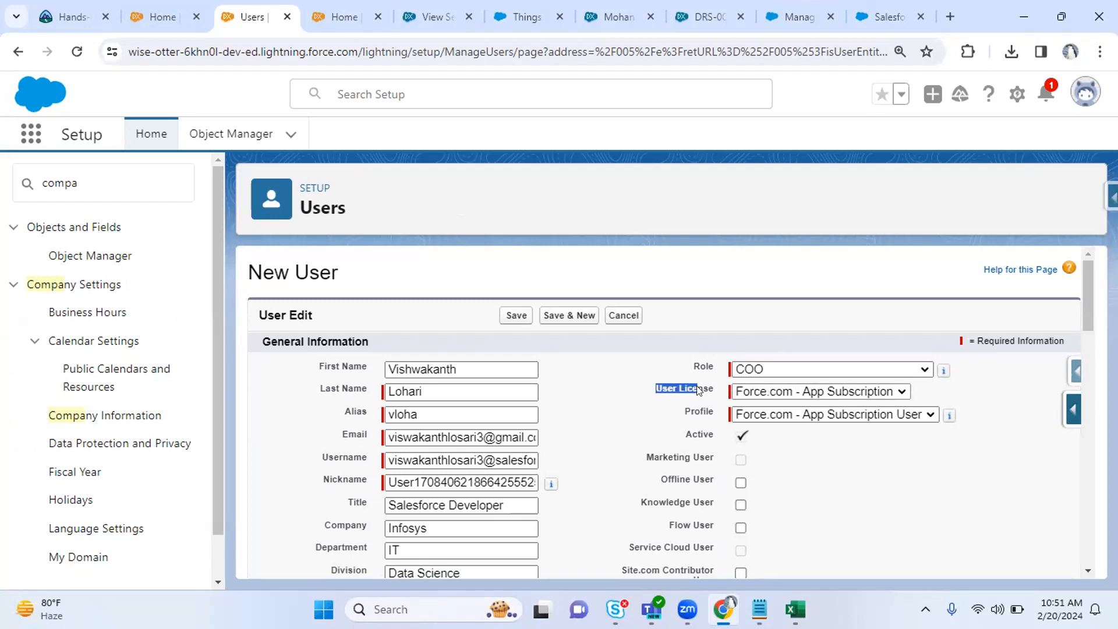
pyautogui.click(767, 414)
pyautogui.click(687, 415)
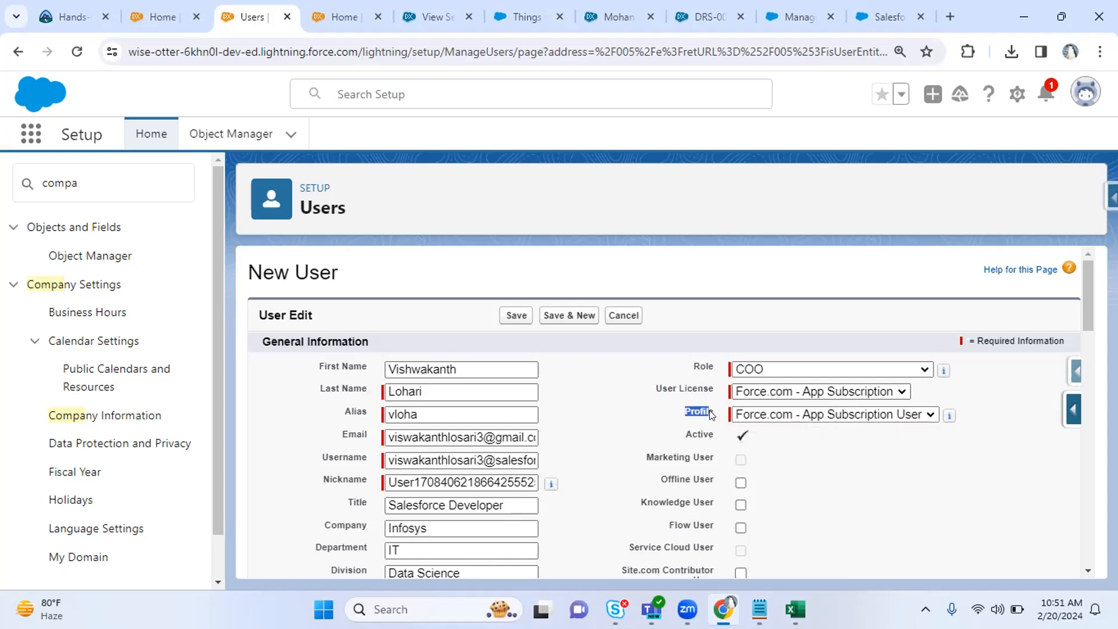
pyautogui.click(691, 415)
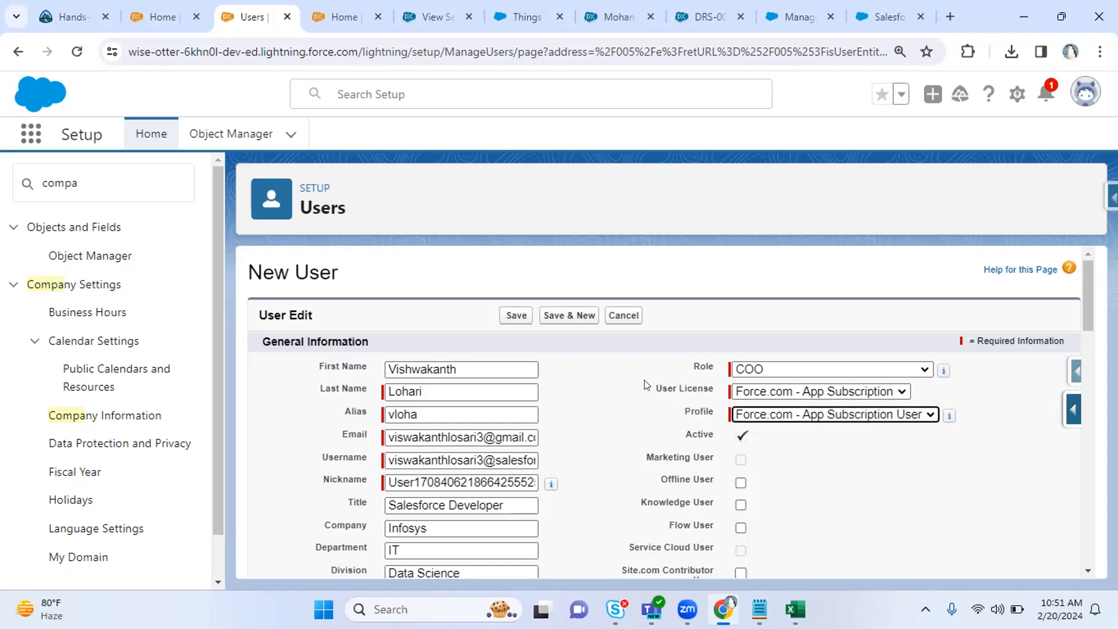
pyautogui.click(794, 394)
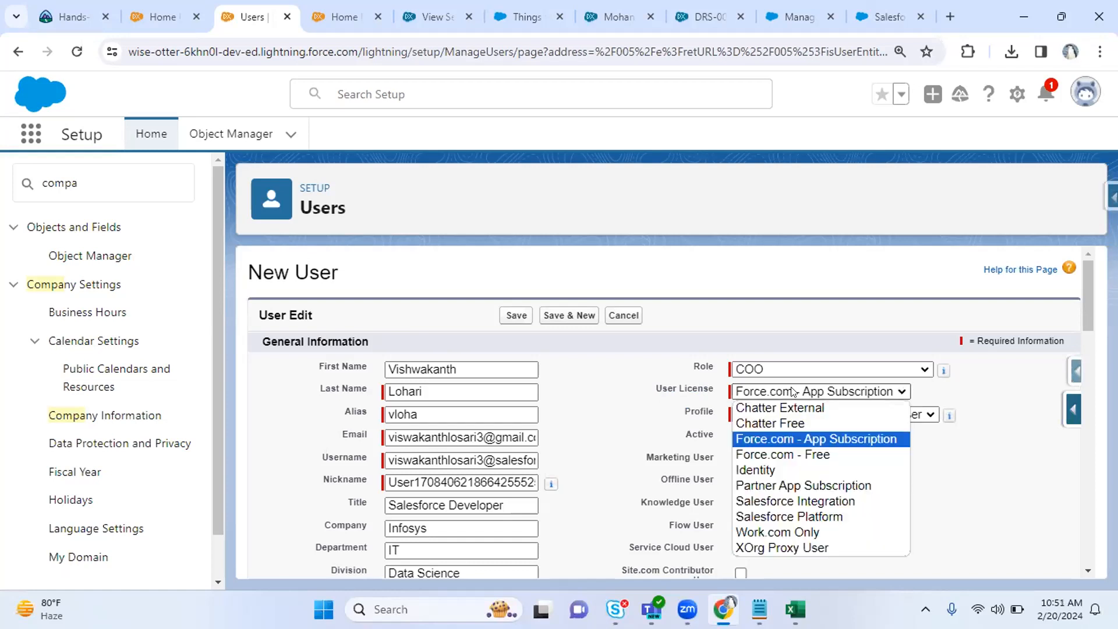
pyautogui.click(794, 407)
pyautogui.click(780, 414)
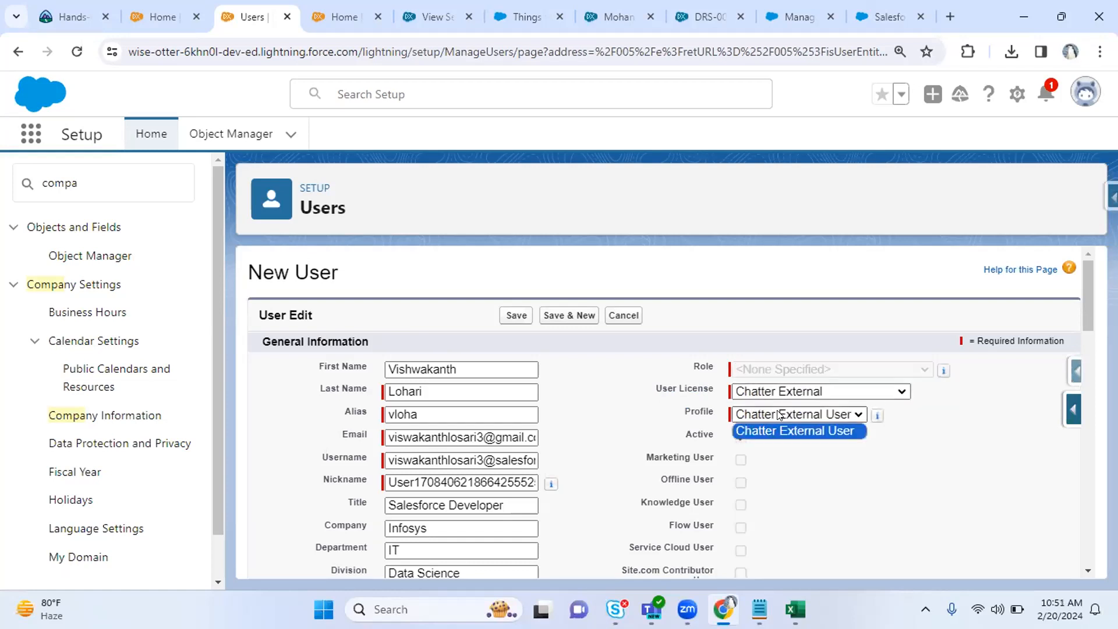
pyautogui.click(759, 393)
pyautogui.click(774, 422)
pyautogui.click(773, 417)
pyautogui.click(755, 393)
pyautogui.click(755, 394)
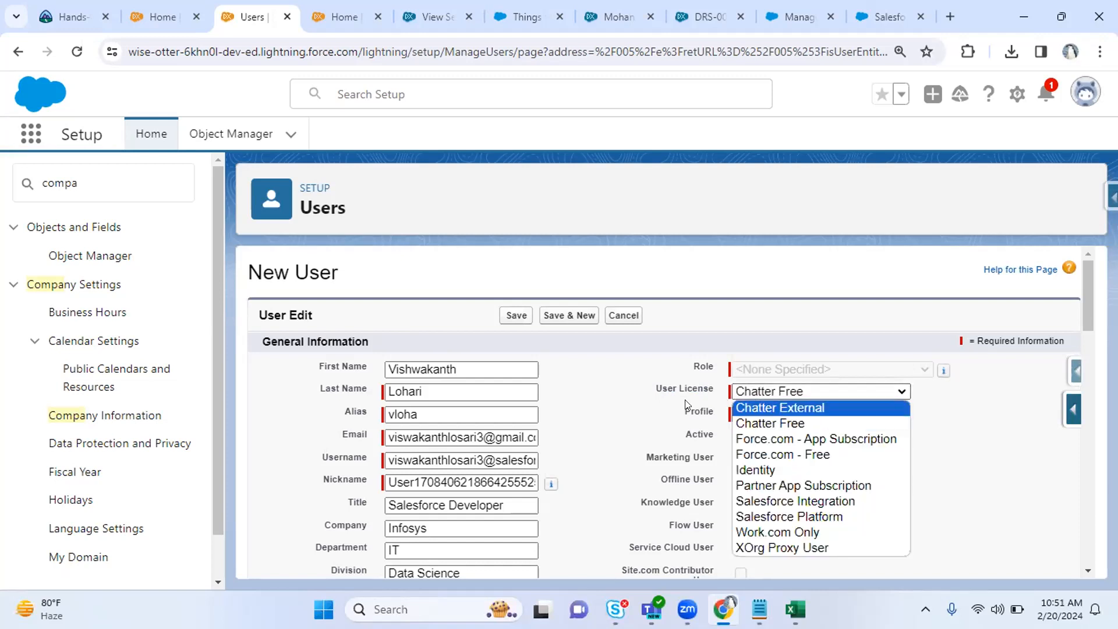
pyautogui.click(691, 413)
# Try the Identity and Partner App Subscription licenses and view their profile options.
pyautogui.moveTo(662, 388); pyautogui.dragTo(701, 385)
pyautogui.click(769, 392)
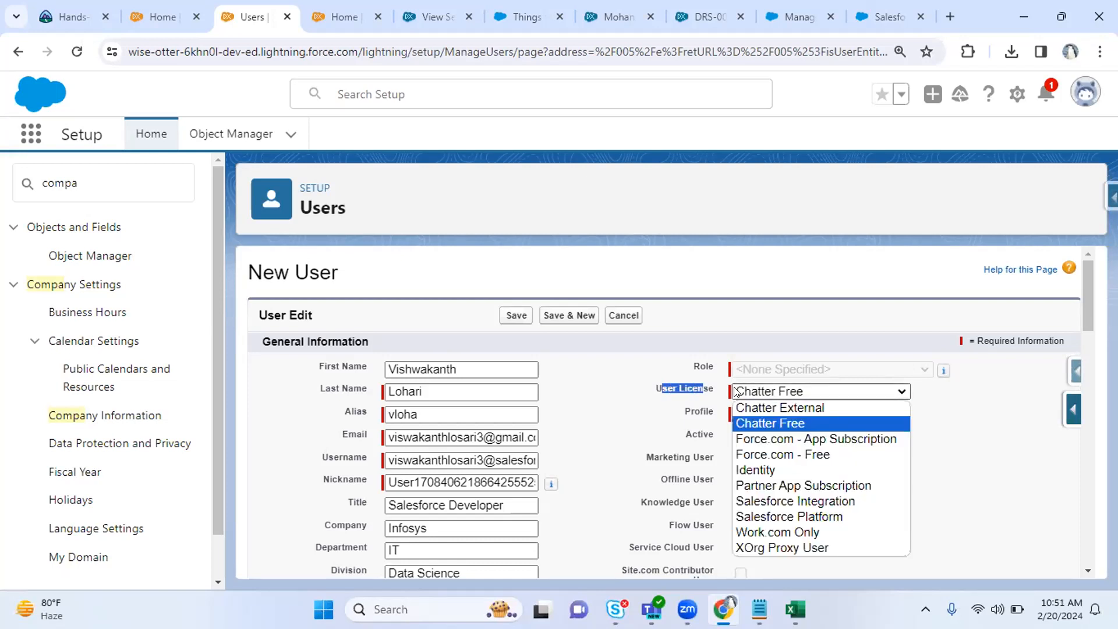
pyautogui.press('Escape')
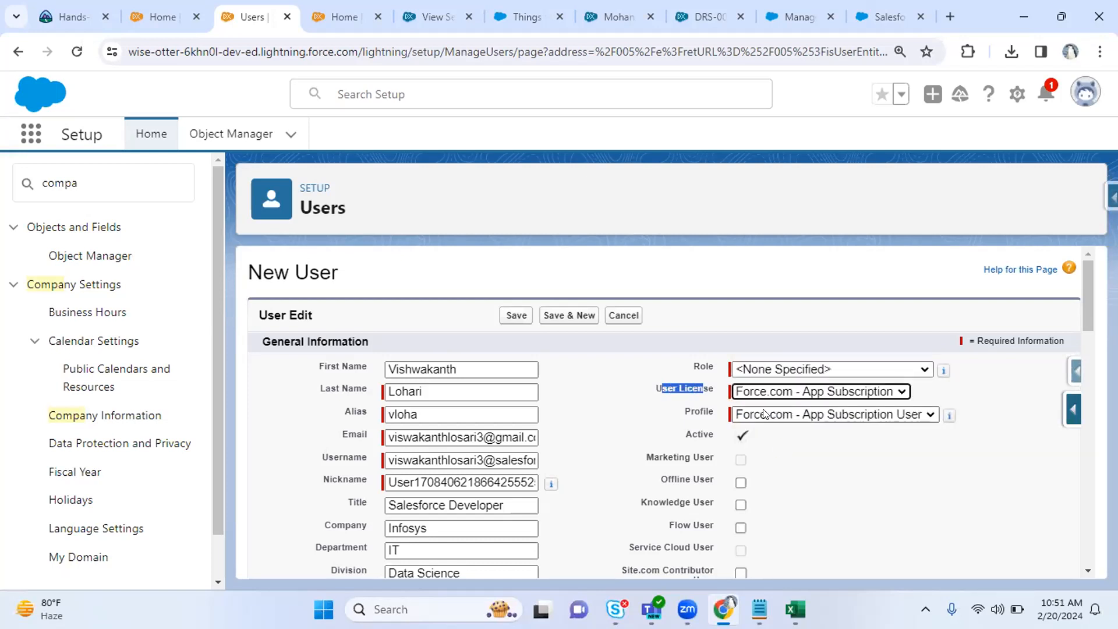
pyautogui.click(763, 414)
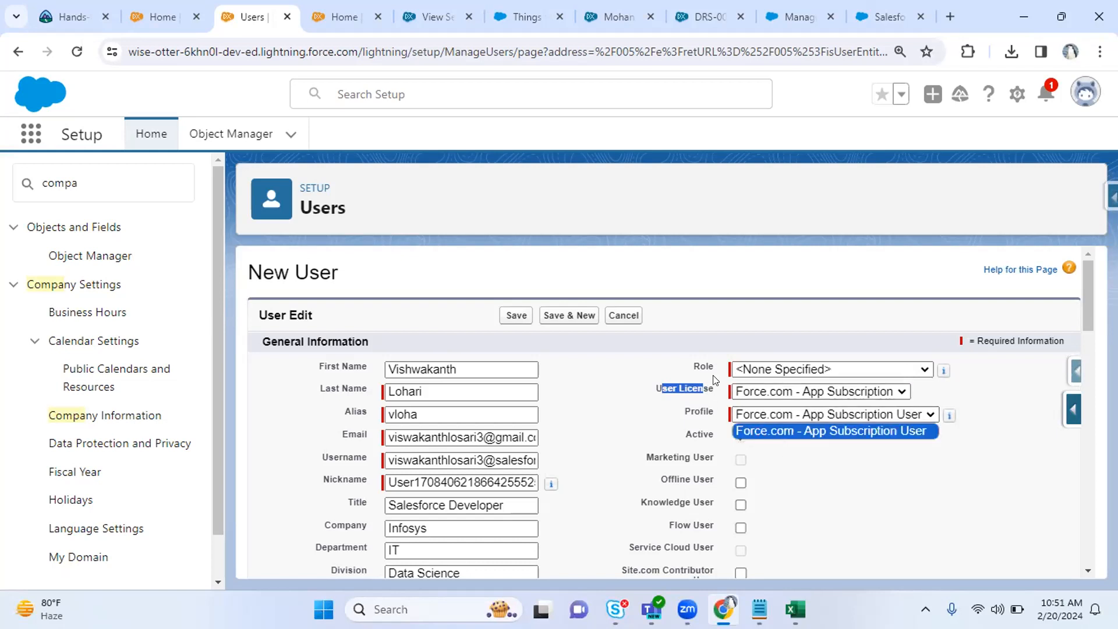
pyautogui.click(765, 400)
pyautogui.click(773, 397)
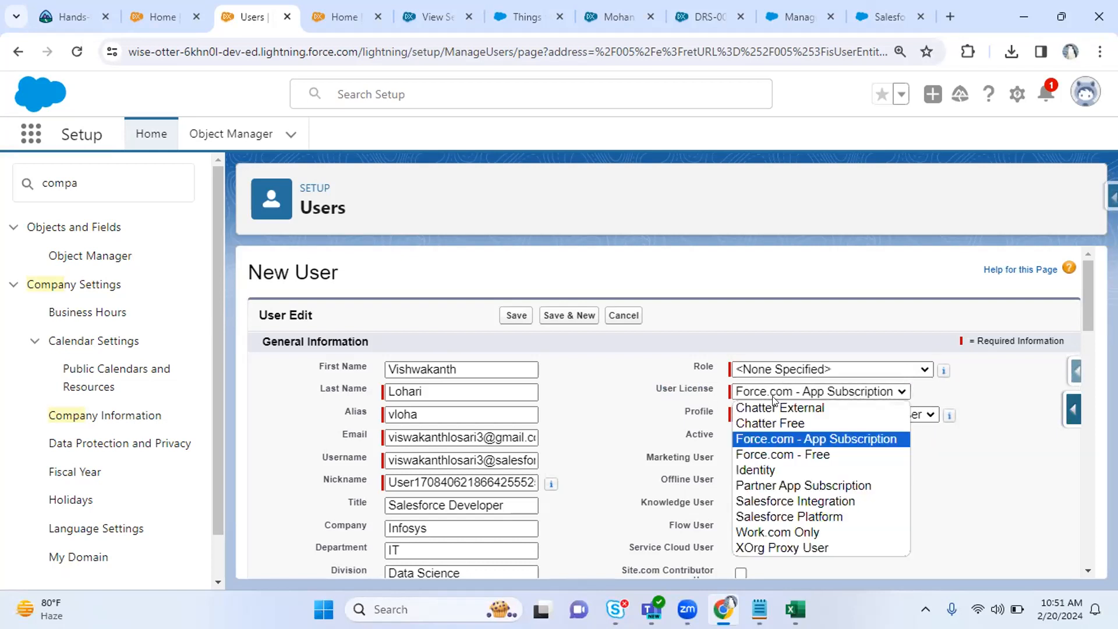
pyautogui.click(761, 465)
pyautogui.click(763, 430)
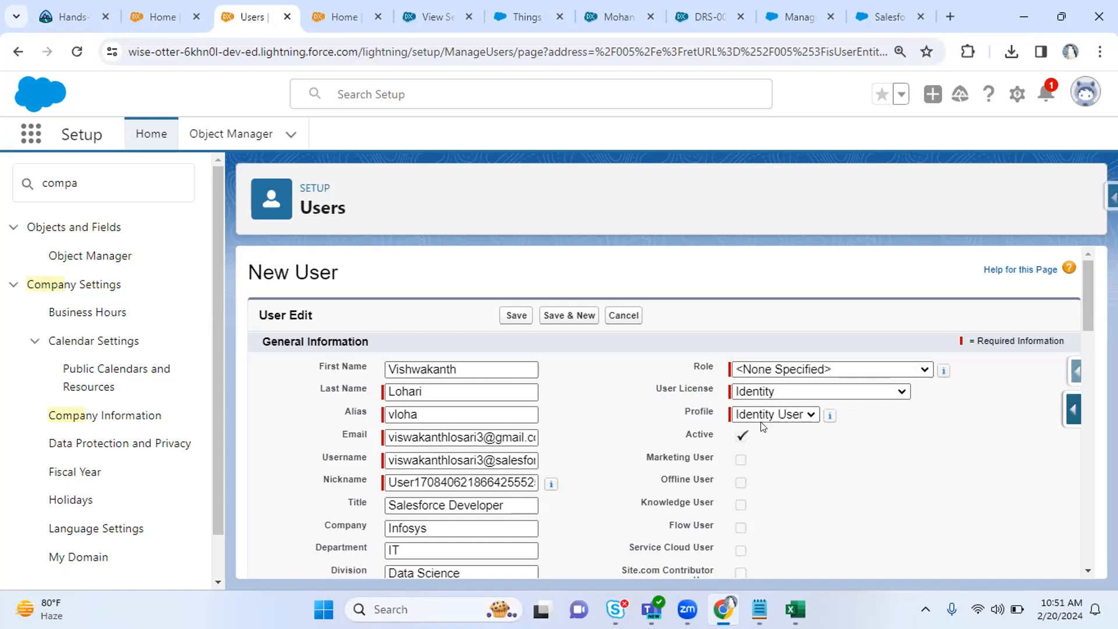
pyautogui.click(764, 415)
pyautogui.click(762, 390)
pyautogui.click(762, 390)
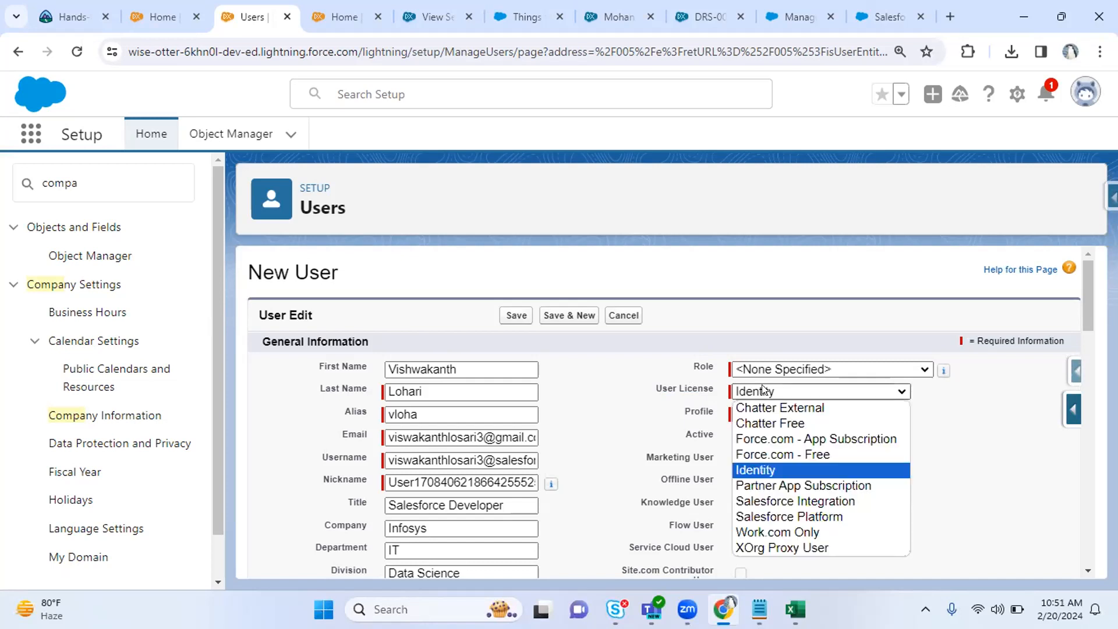
pyautogui.click(782, 485)
pyautogui.click(787, 414)
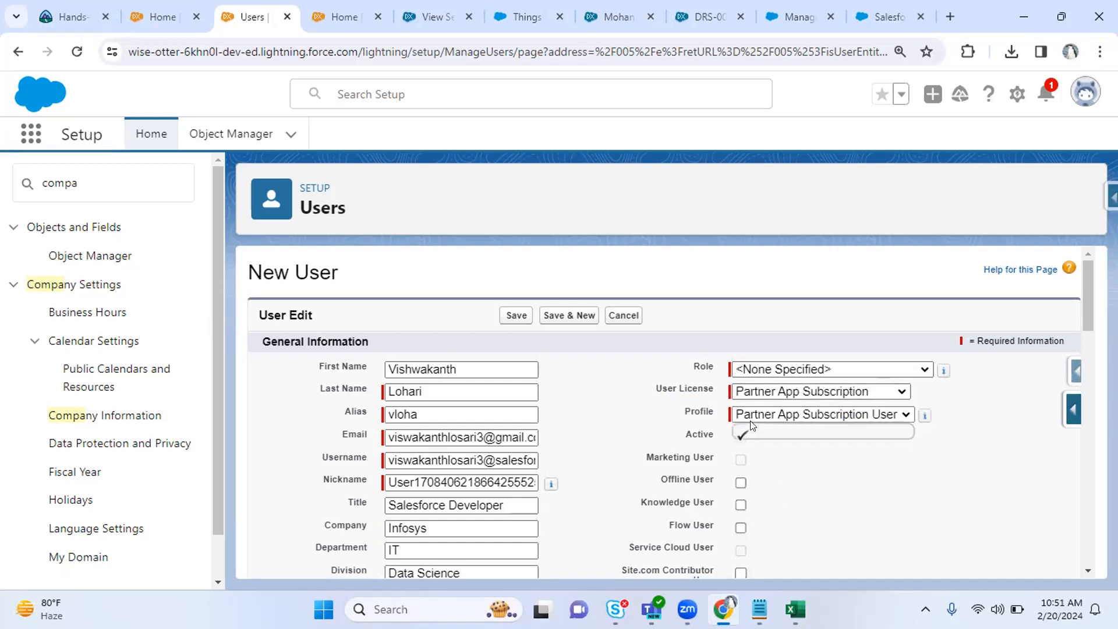
# Try Salesforce Integration, then settle on the Salesforce Platform license with Standard Platform User profile.
pyautogui.click(787, 400)
pyautogui.click(777, 494)
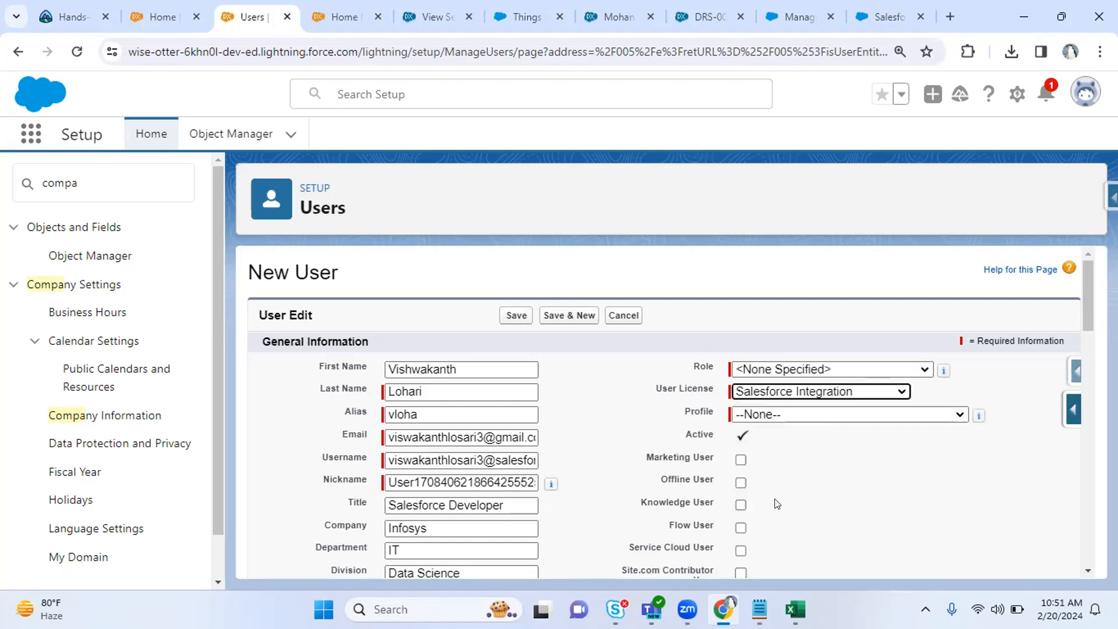
pyautogui.click(776, 416)
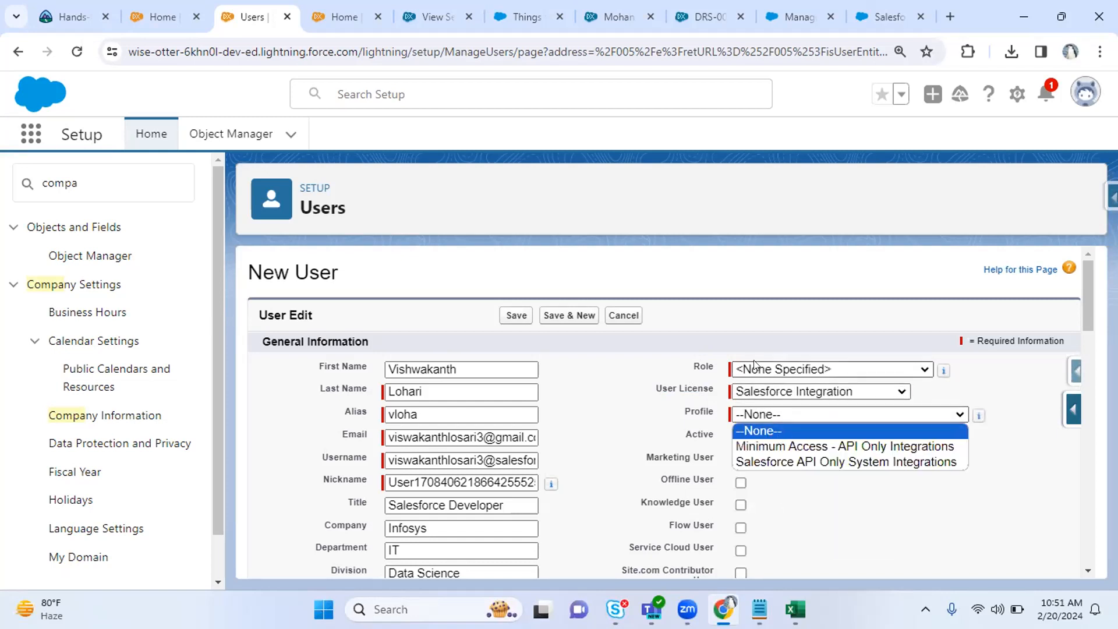
pyautogui.click(815, 391)
pyautogui.click(815, 392)
pyautogui.click(776, 517)
pyautogui.click(779, 392)
pyautogui.click(918, 439)
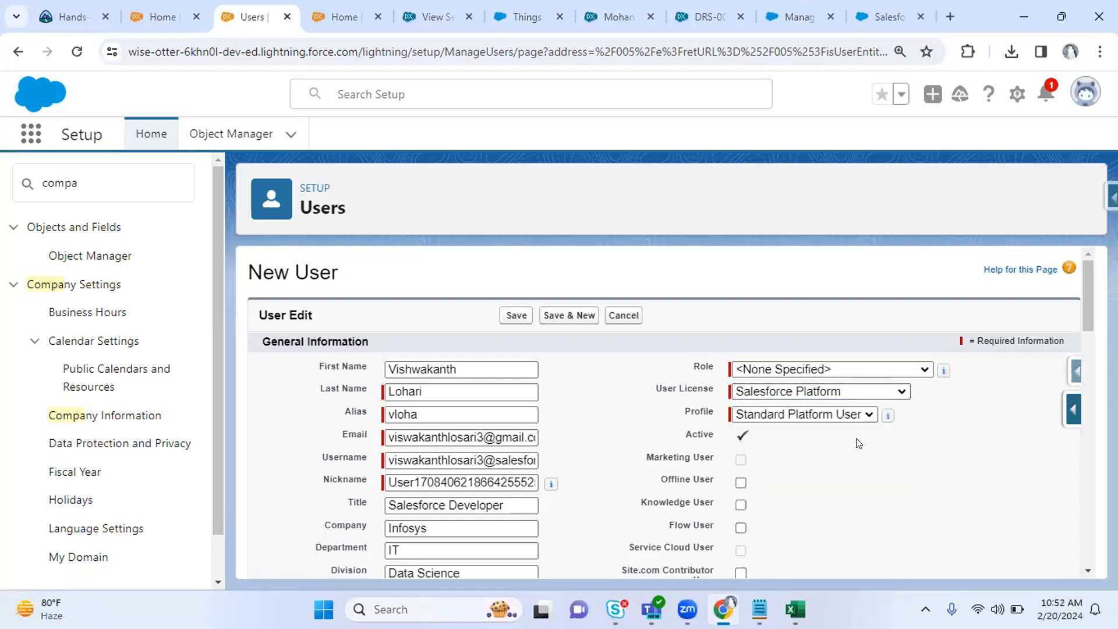
pyautogui.click(819, 415)
pyautogui.click(945, 515)
# Point out the User License and Profile fields on the New User form.
pyautogui.moveTo(679, 413); pyautogui.dragTo(713, 414)
pyautogui.moveTo(648, 386); pyautogui.dragTo(718, 392)
pyautogui.moveTo(684, 411); pyautogui.dragTo(719, 413)
pyautogui.moveTo(656, 388); pyautogui.dragTo(714, 386)
pyautogui.click(959, 457)
pyautogui.click(777, 397)
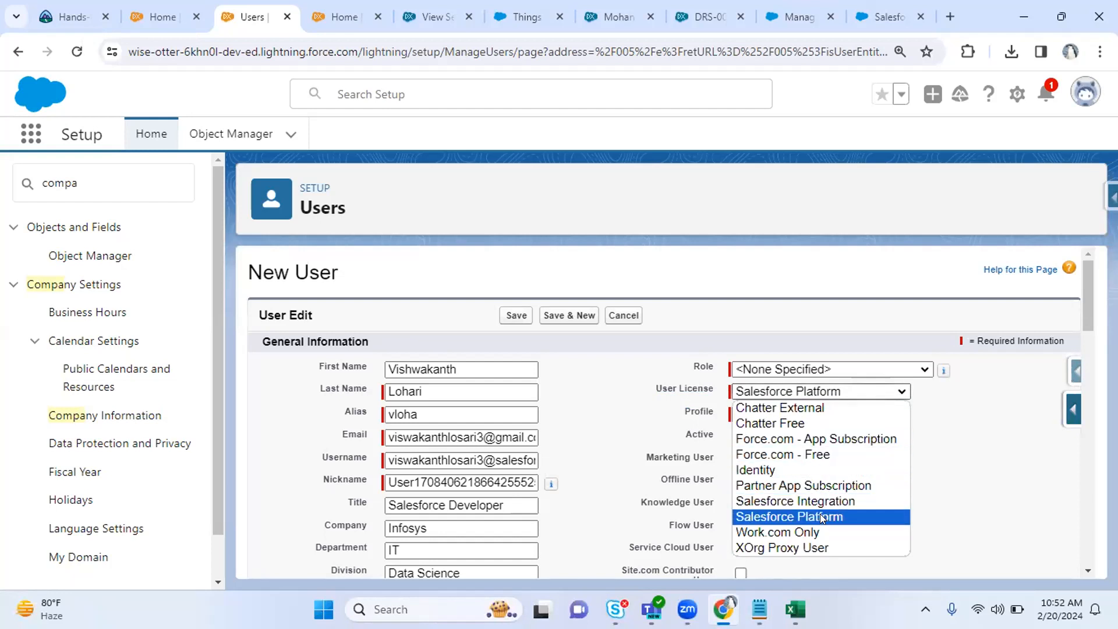
# Compare against the Salesforce license total in Company Information, keeping Salesforce Platform selected.
pyautogui.click(325, 8)
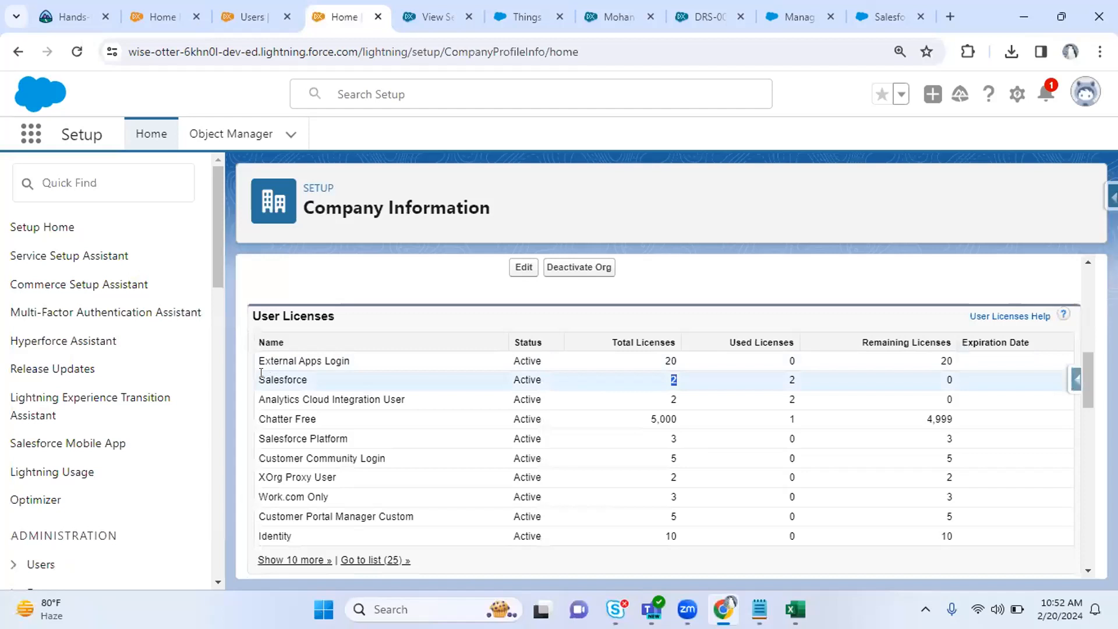
pyautogui.doubleClick(282, 377)
pyautogui.doubleClick(674, 379)
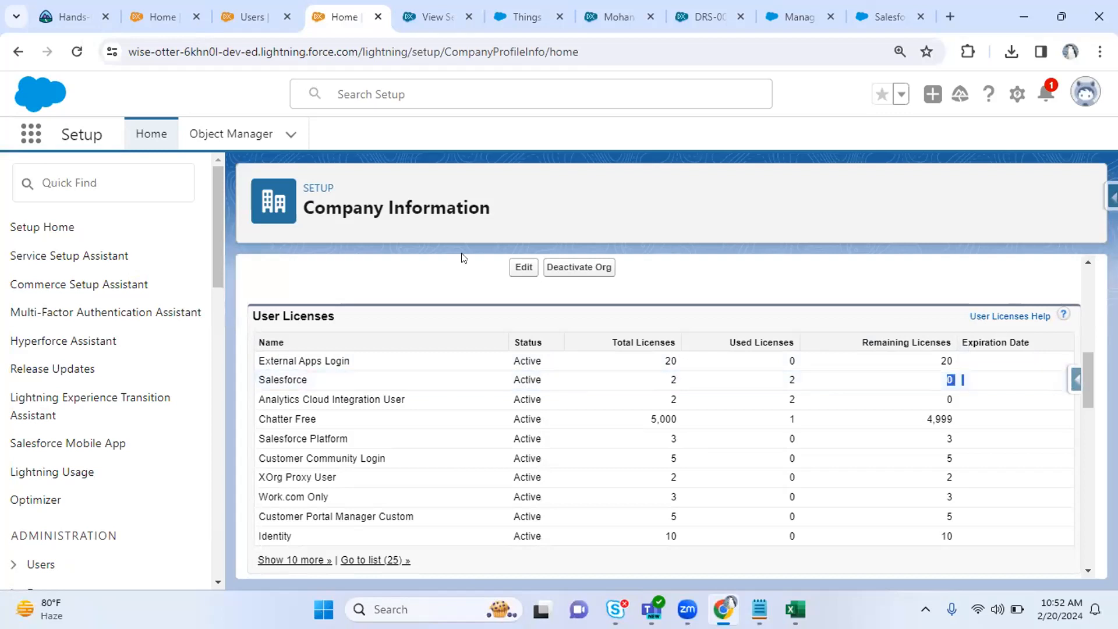
pyautogui.click(252, 16)
pyautogui.click(740, 392)
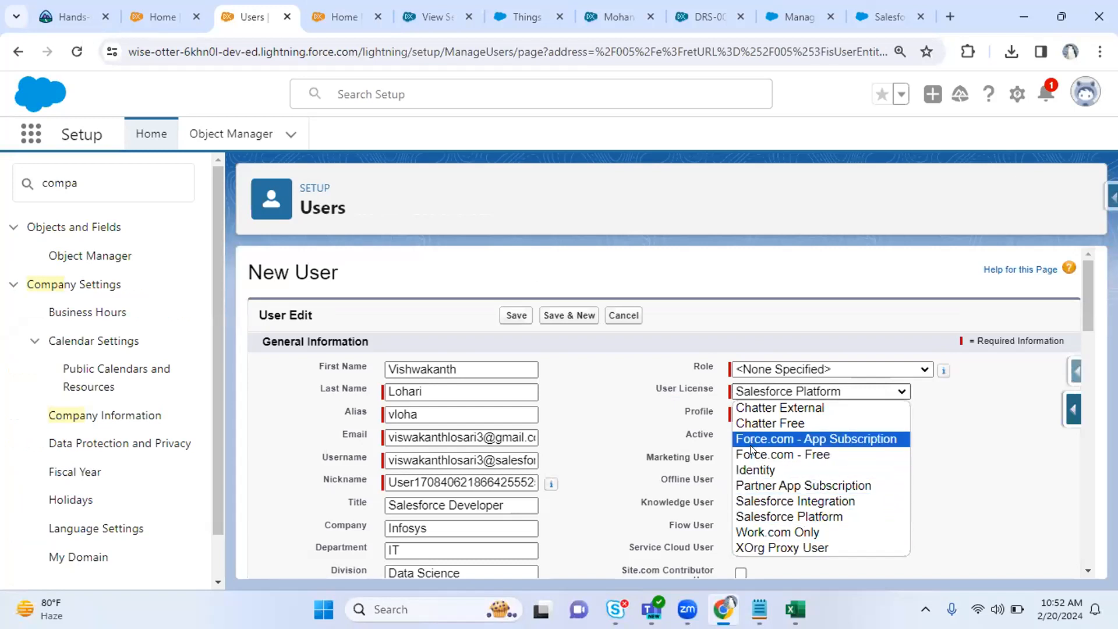
pyautogui.click(633, 379)
pyautogui.click(370, 6)
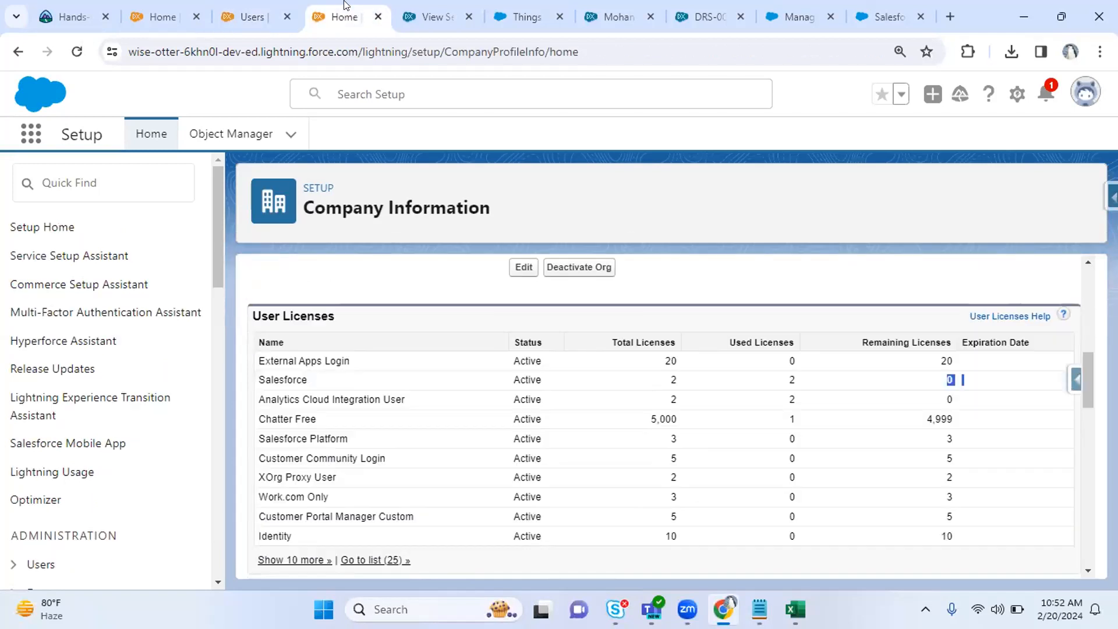
pyautogui.click(255, 14)
pyautogui.click(778, 398)
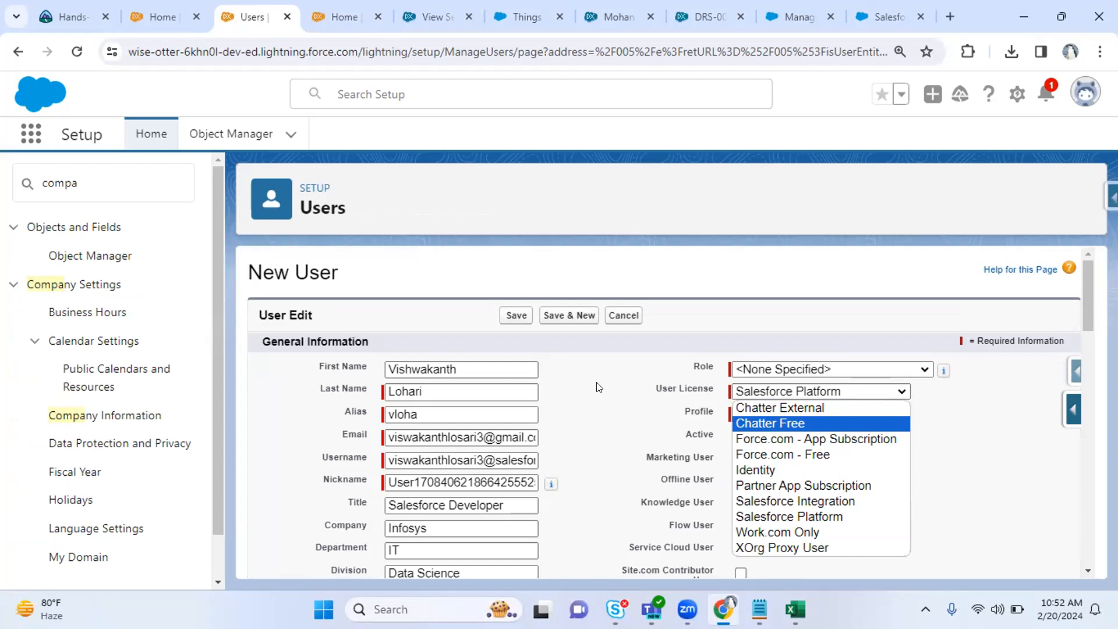
pyautogui.click(667, 418)
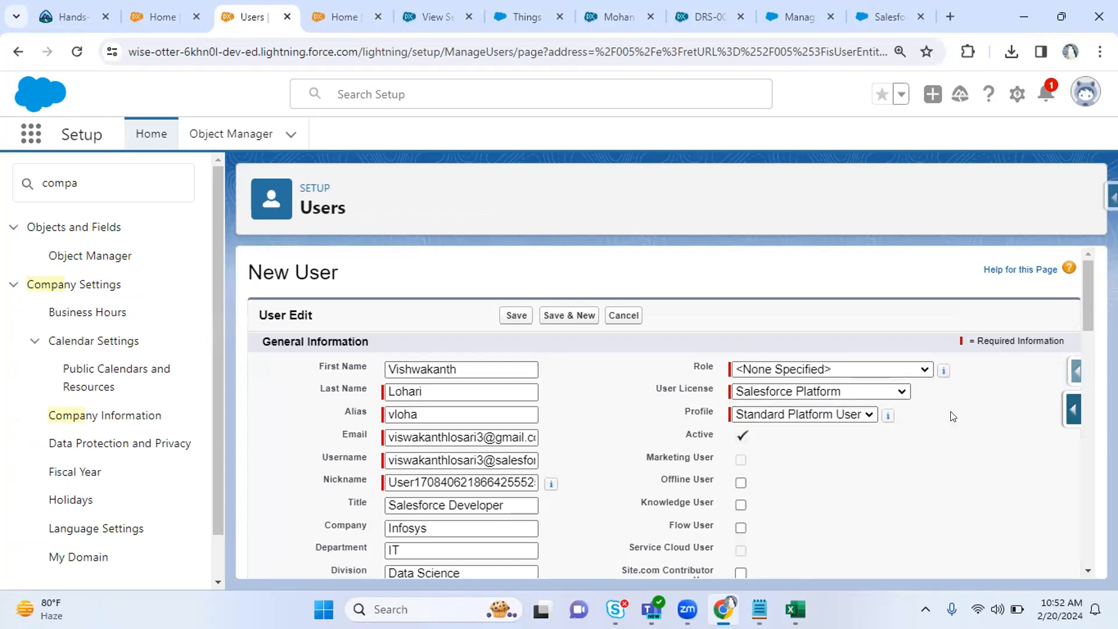
# Scroll past the Phone, Fax and Mobile fields and enter the user's employee number.
pyautogui.scroll(-1, 1080, 300)
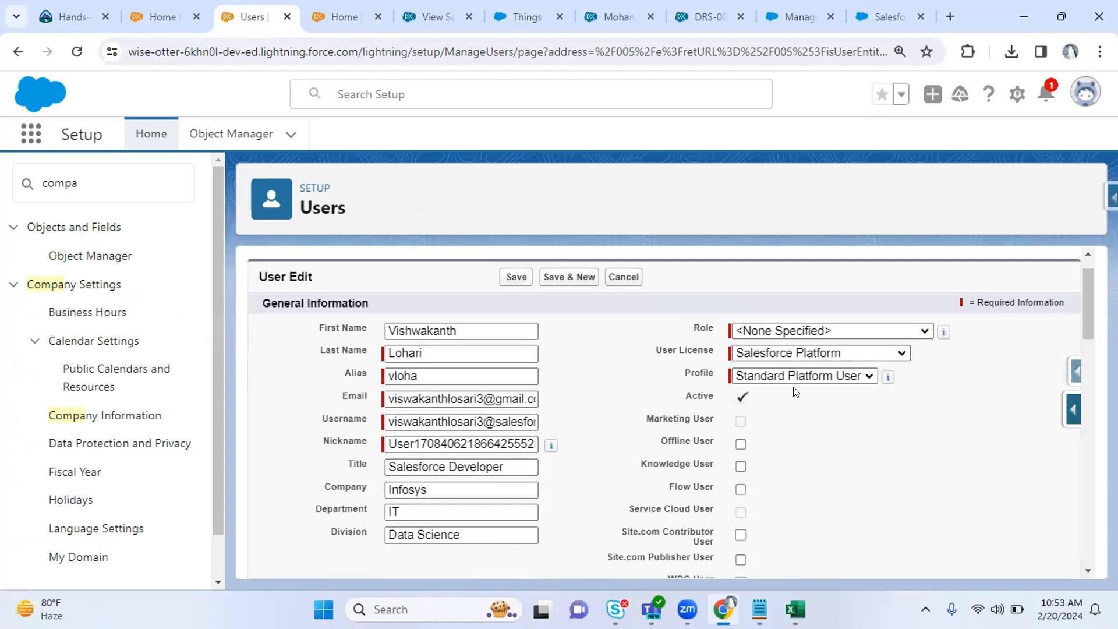
pyautogui.moveTo(1088, 279); pyautogui.dragTo(1089, 397)
pyautogui.click(768, 404)
pyautogui.click(741, 452)
pyautogui.click(747, 469)
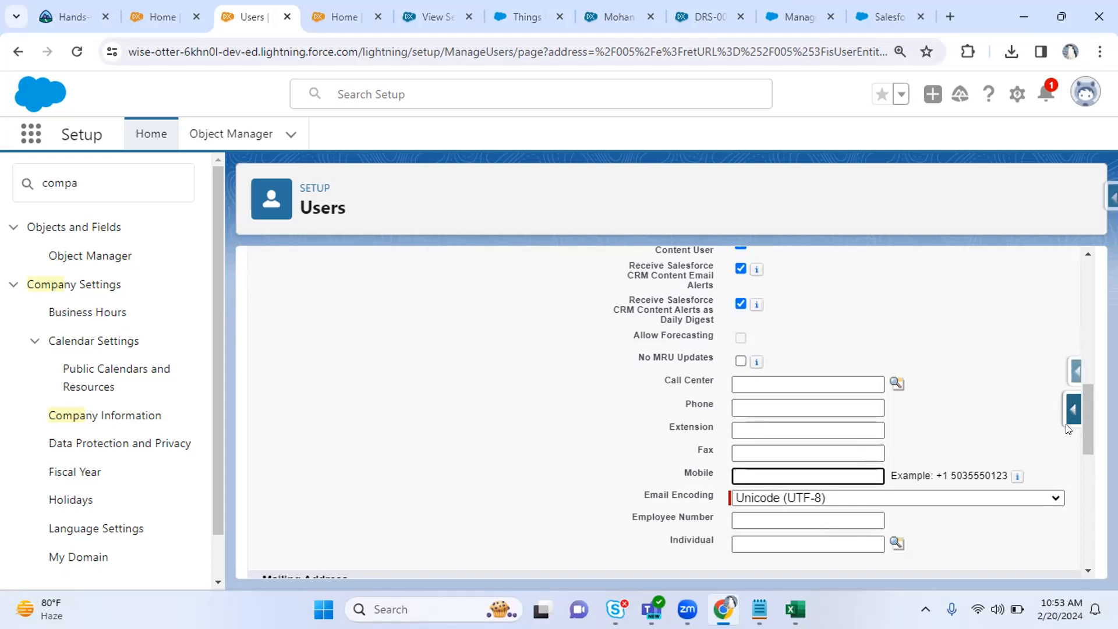
pyautogui.moveTo(1088, 410); pyautogui.dragTo(1081, 450)
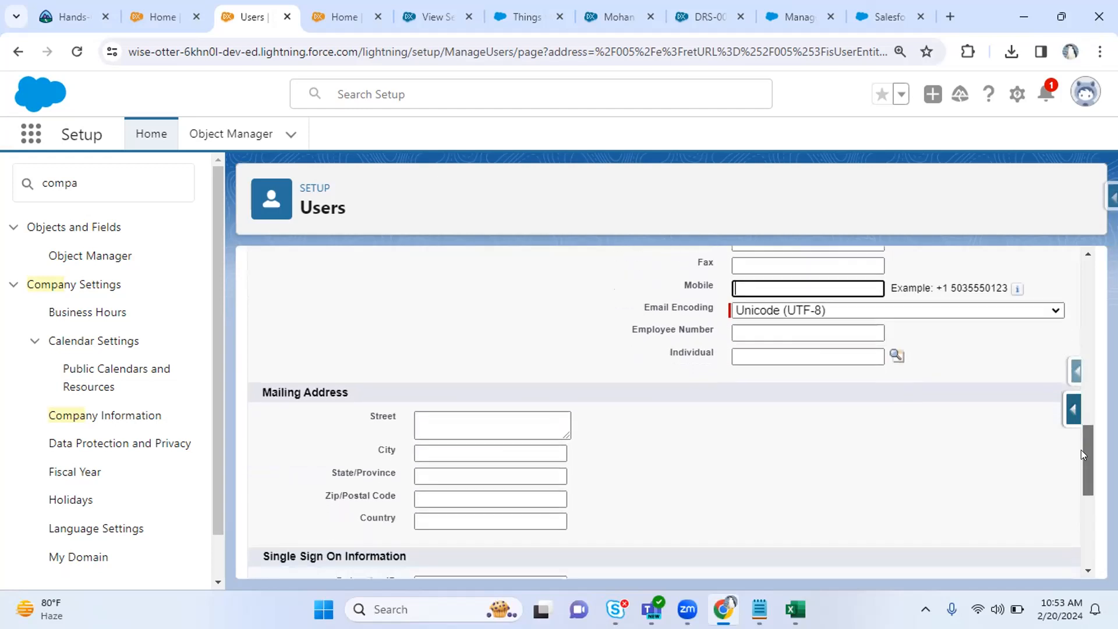
pyautogui.click(768, 326)
pyautogui.write('i')
pyautogui.press('BackSpace')
pyautogui.write('iN')
pyautogui.press('BackSpace')
pyautogui.press('BackSpace')
pyautogui.write('Infy2328')
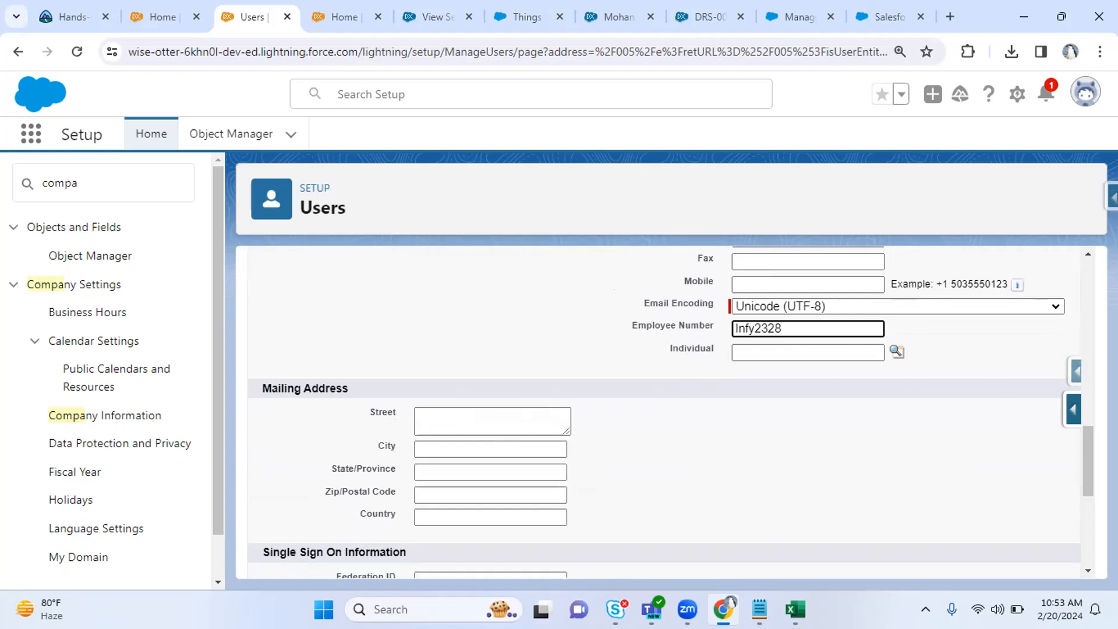
pyautogui.moveTo(1089, 438); pyautogui.dragTo(1089, 452)
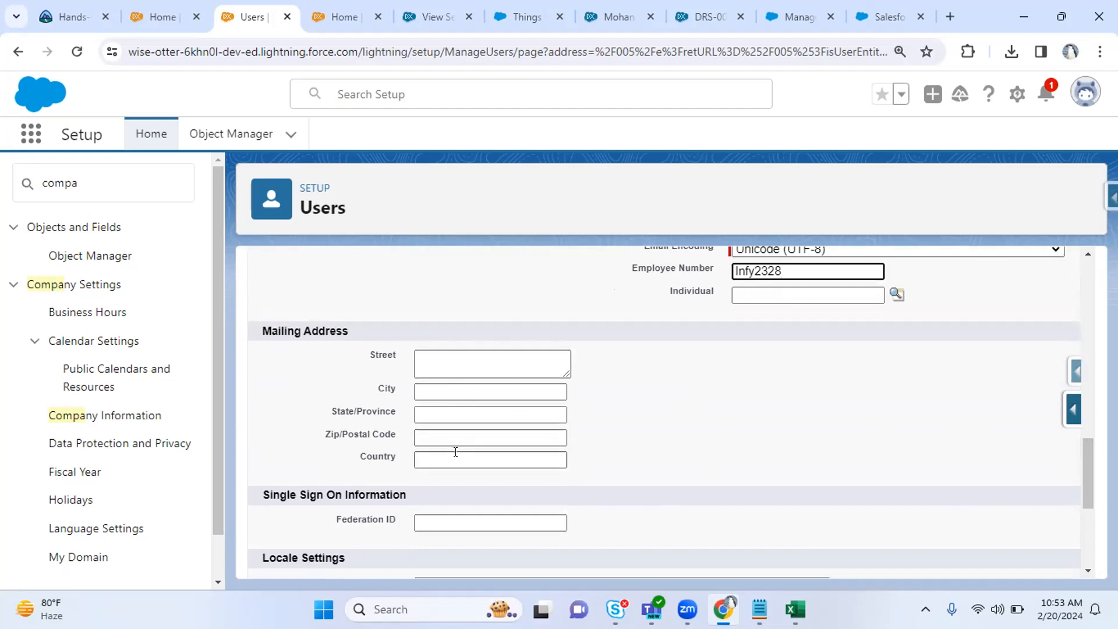
# Enter India as the mailing country and look over the time zone options.
pyautogui.click(489, 463)
pyautogui.write('India')
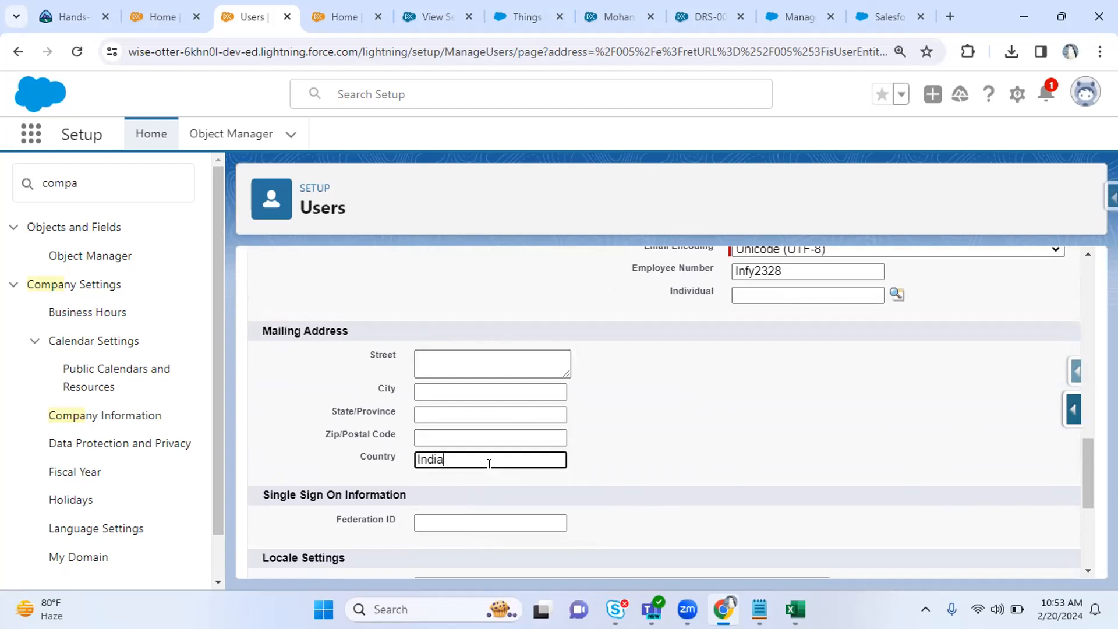
pyautogui.scroll(-3, 1087, 479)
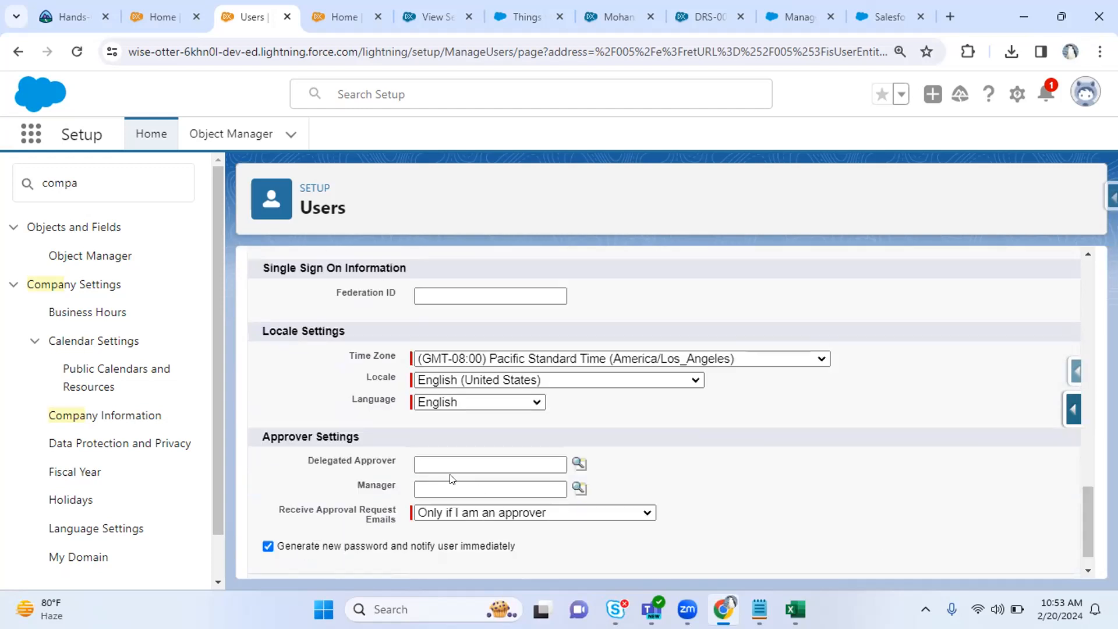
pyautogui.moveTo(337, 293); pyautogui.dragTo(434, 297)
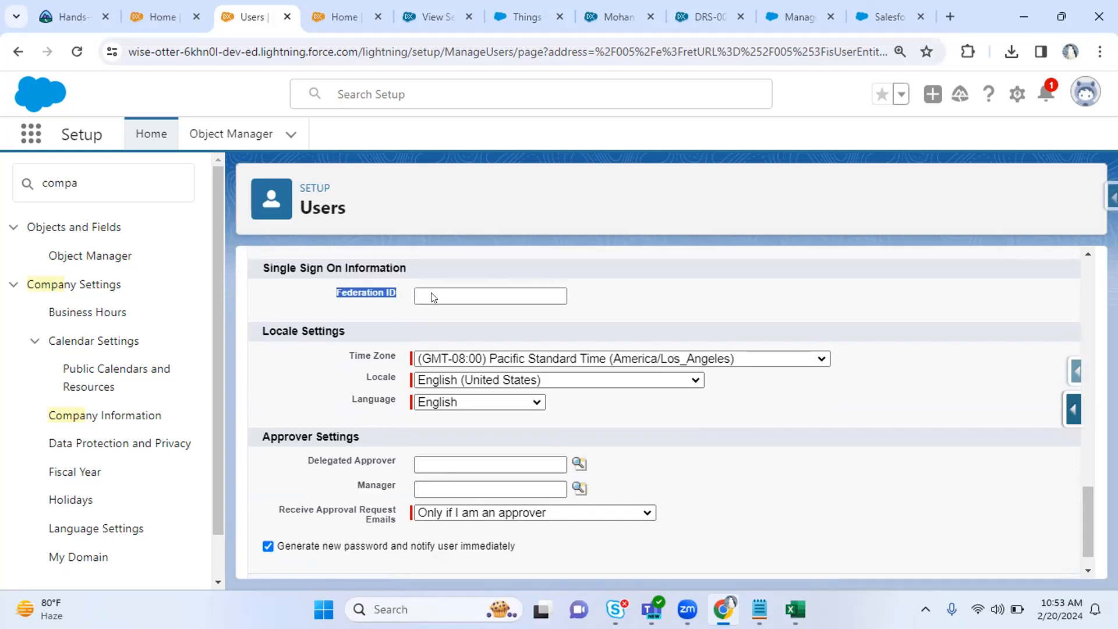
pyautogui.click(463, 359)
pyautogui.hotkey('ctrl', '-')
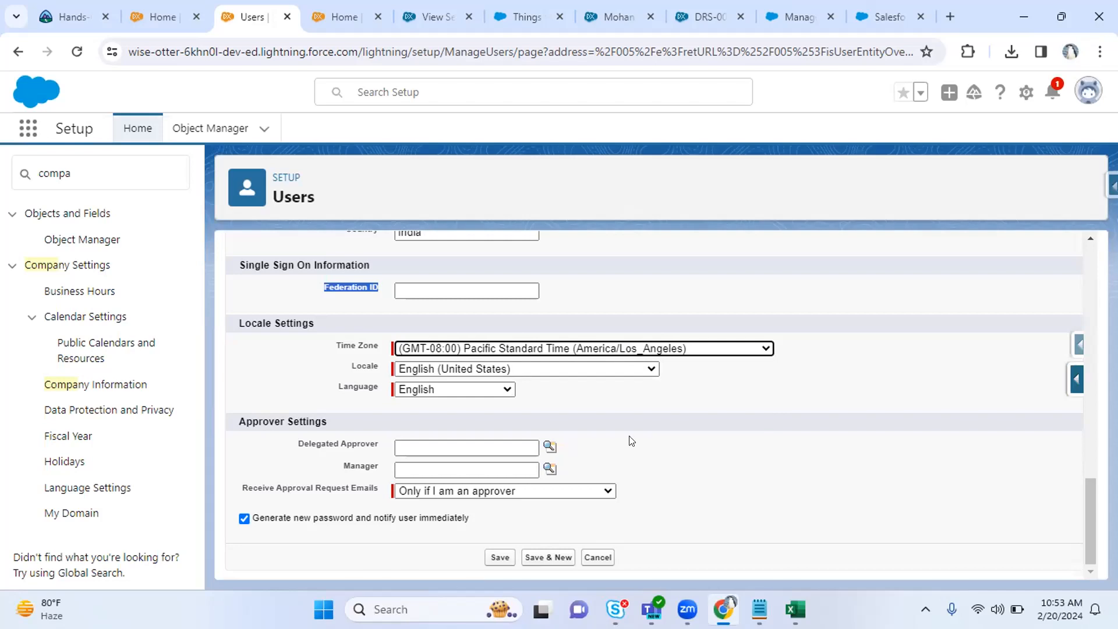
# Choose the manager from the Manager lookup, keeping 'Generate new password and notify user immediately' checked.
pyautogui.click(343, 466)
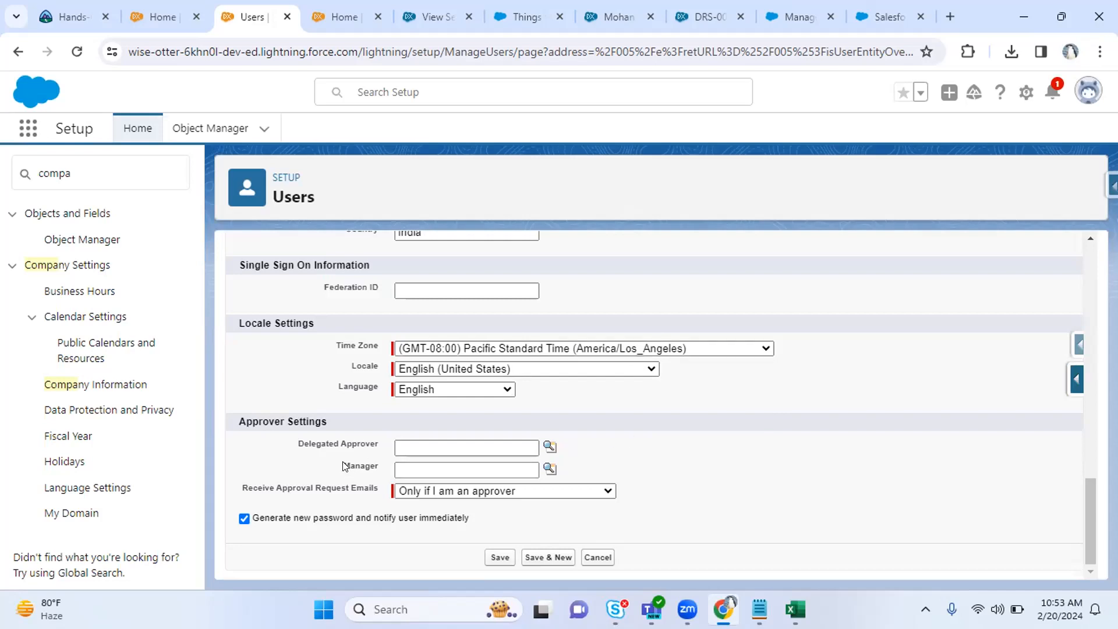
pyautogui.moveTo(376, 467); pyautogui.dragTo(382, 467)
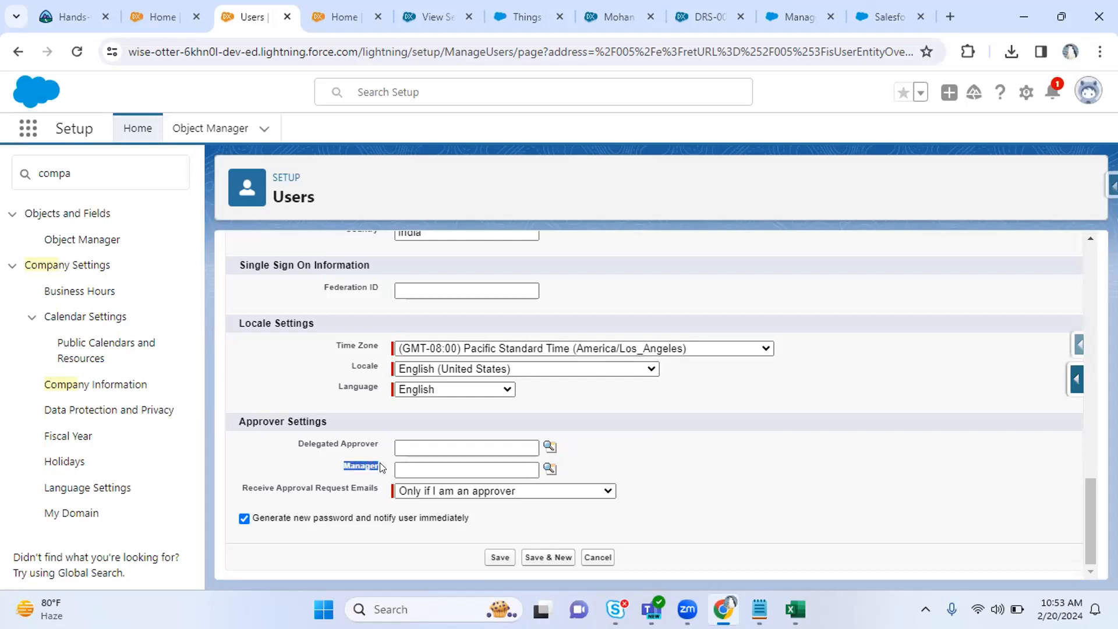
pyautogui.click(548, 467)
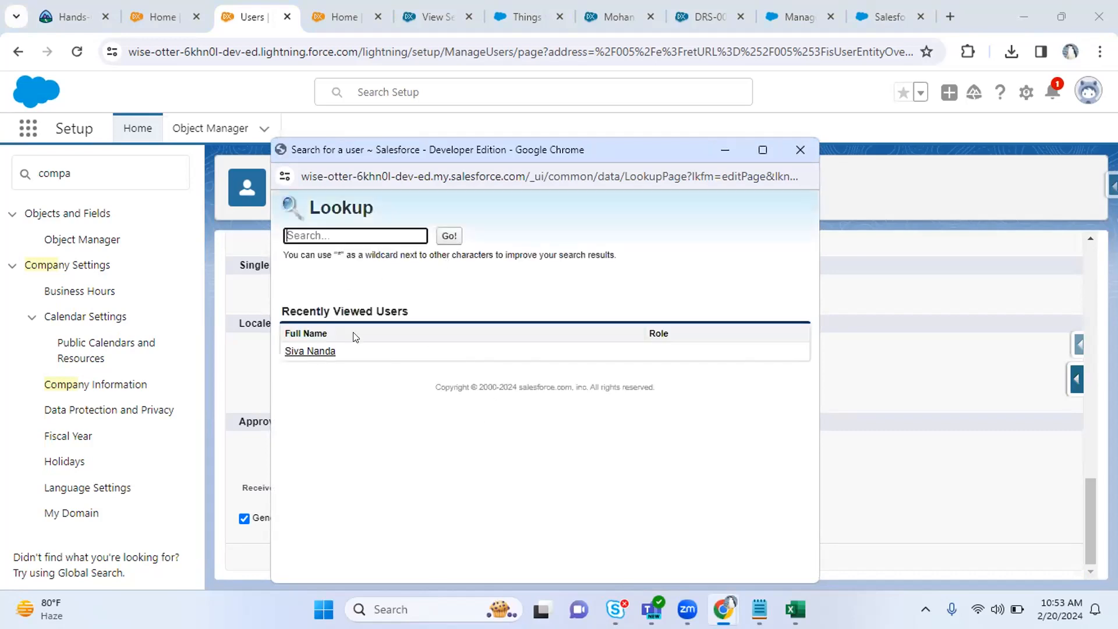
pyautogui.click(325, 352)
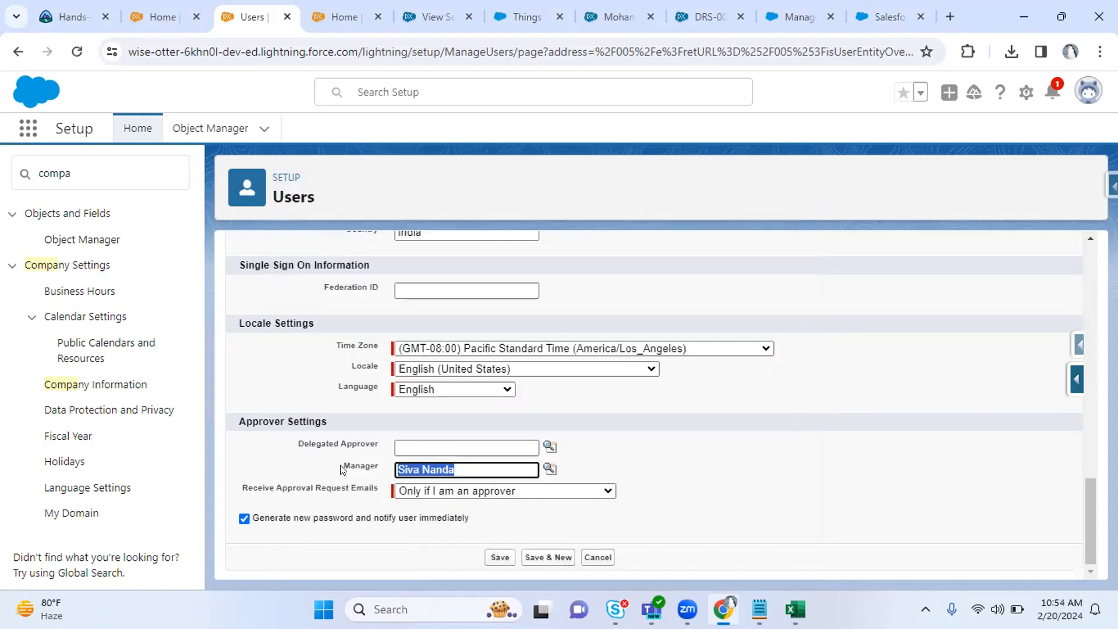
pyautogui.moveTo(343, 466); pyautogui.dragTo(373, 466)
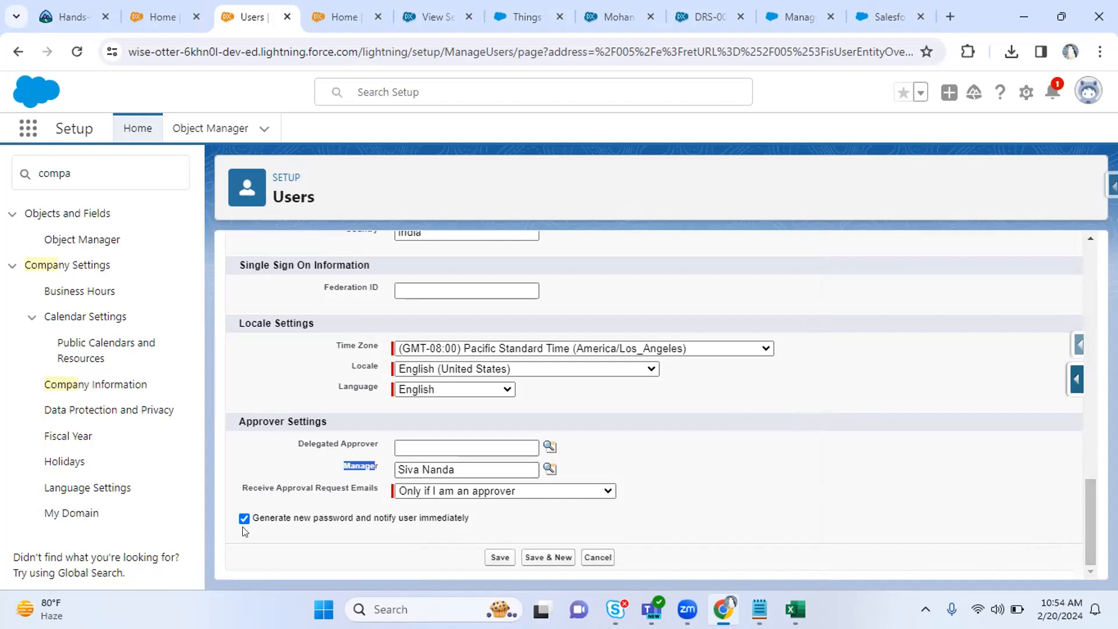
pyautogui.moveTo(259, 518); pyautogui.dragTo(471, 520)
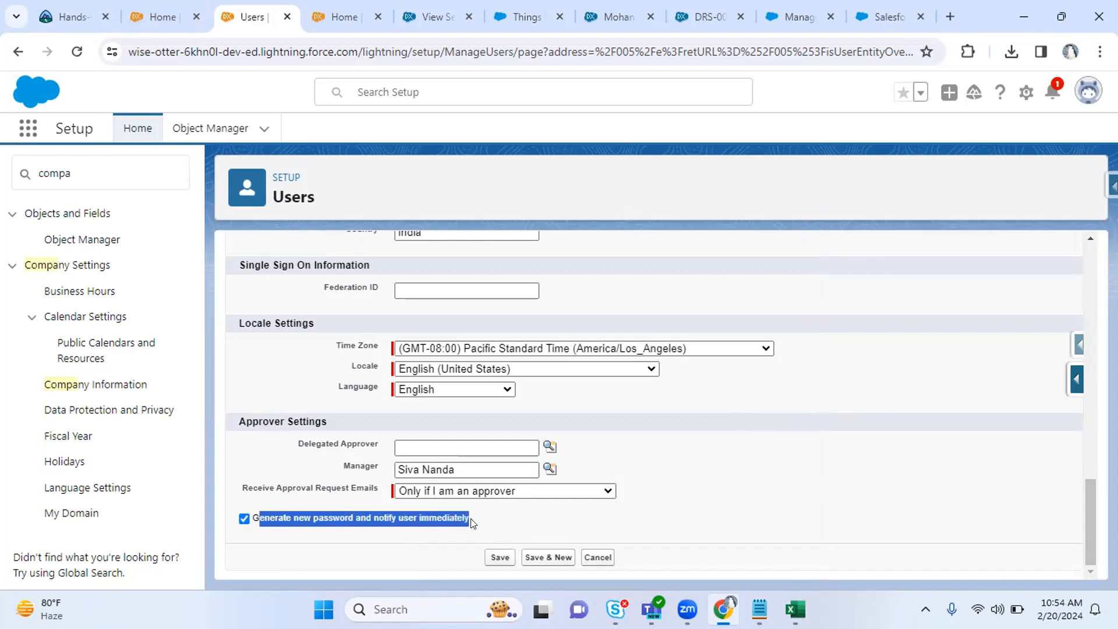
pyautogui.click(503, 524)
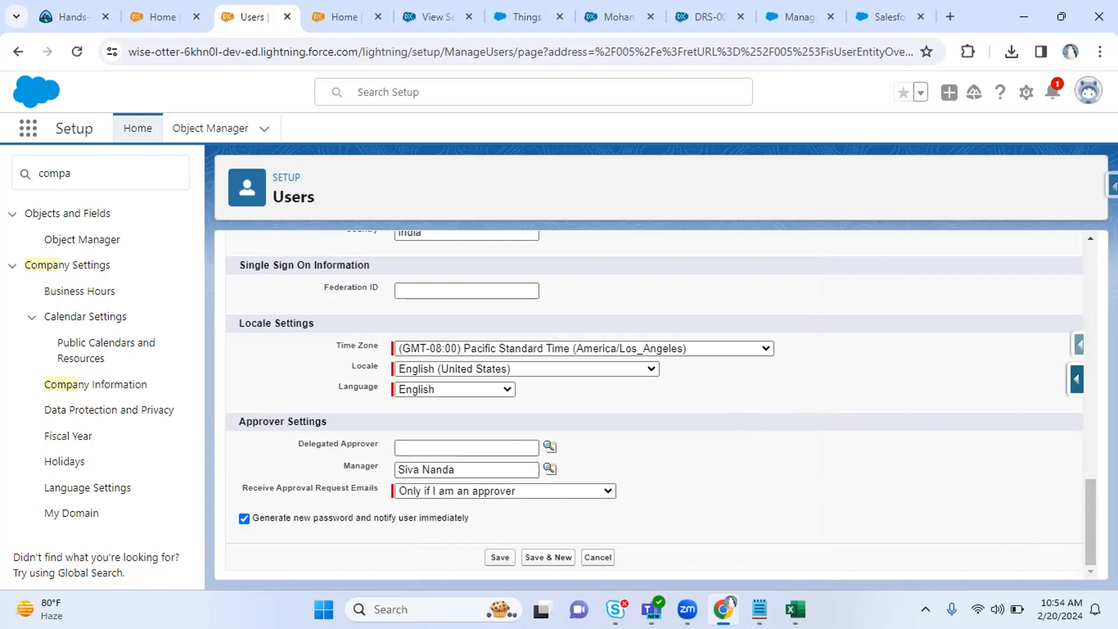
pyautogui.moveTo(1093, 529); pyautogui.dragTo(1048, 236)
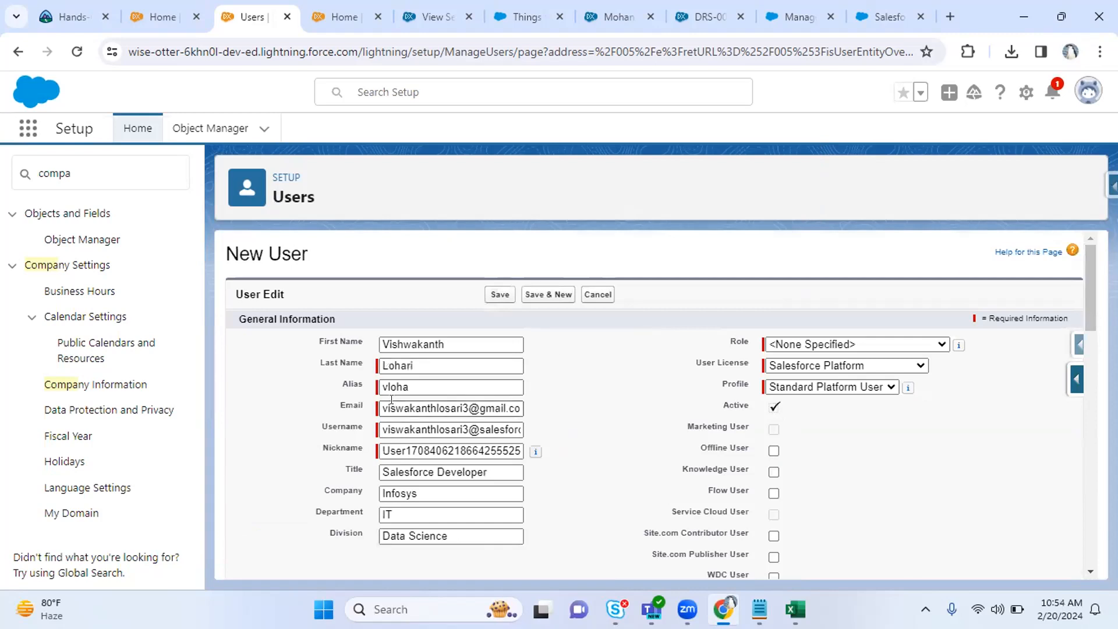
pyautogui.moveTo(391, 406); pyautogui.dragTo(611, 425)
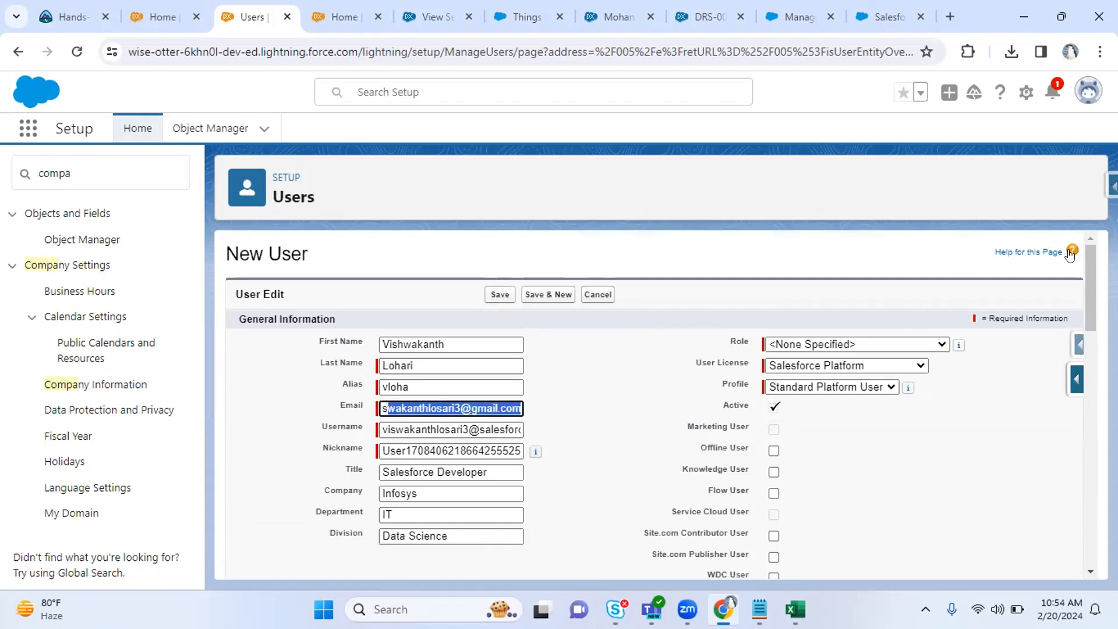
pyautogui.moveTo(1089, 269); pyautogui.dragTo(1083, 533)
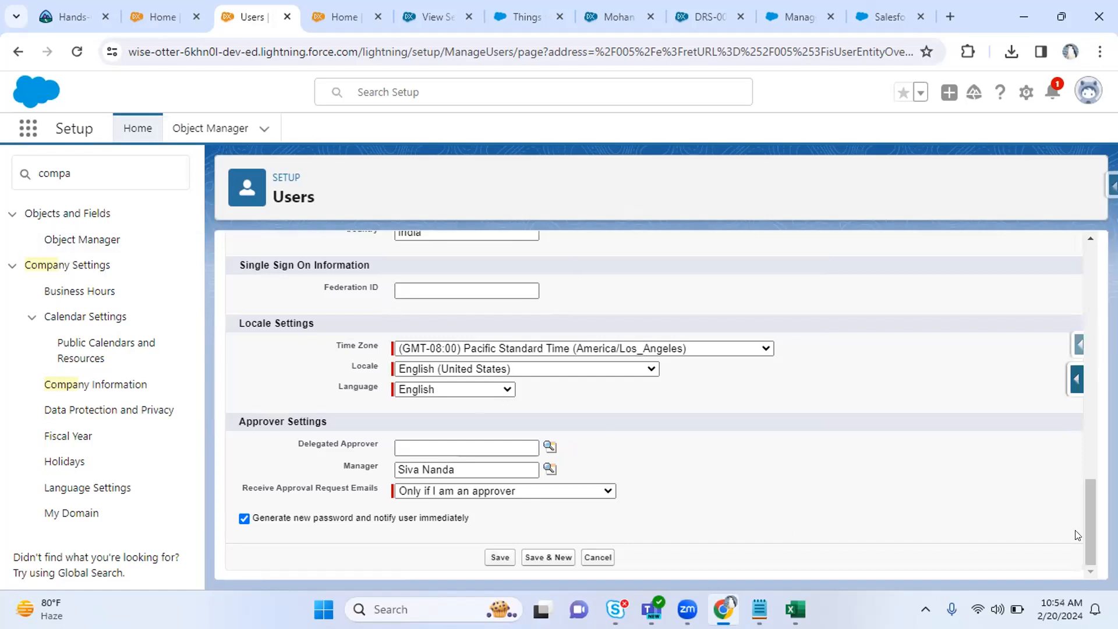
pyautogui.moveTo(1093, 517); pyautogui.dragTo(1053, 274)
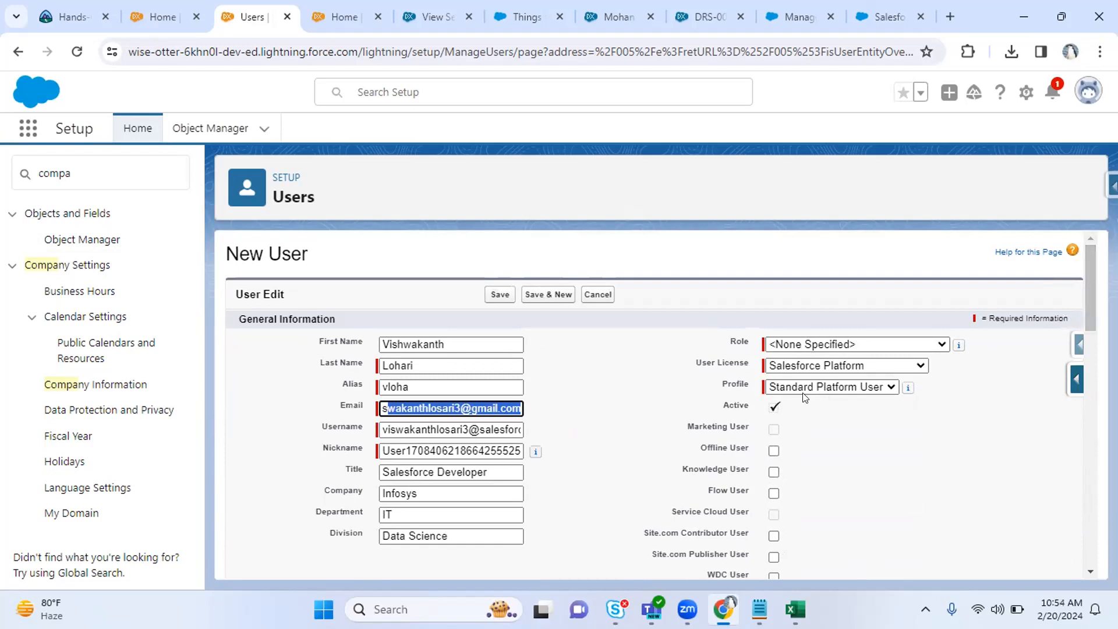
pyautogui.moveTo(718, 391); pyautogui.dragTo(750, 389)
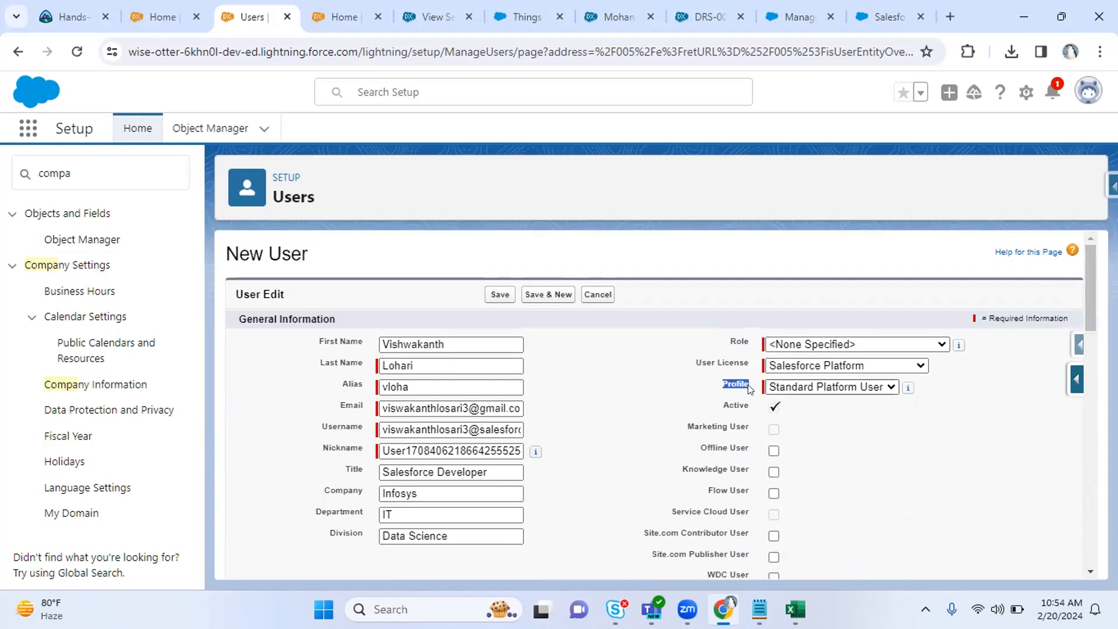
pyautogui.click(806, 388)
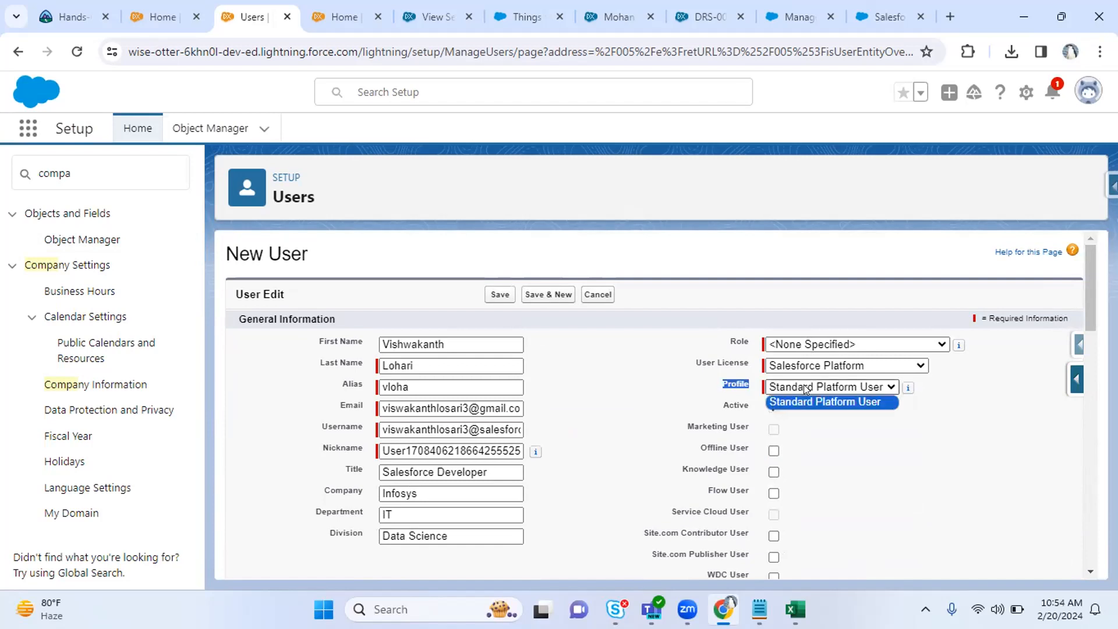
pyautogui.click(726, 393)
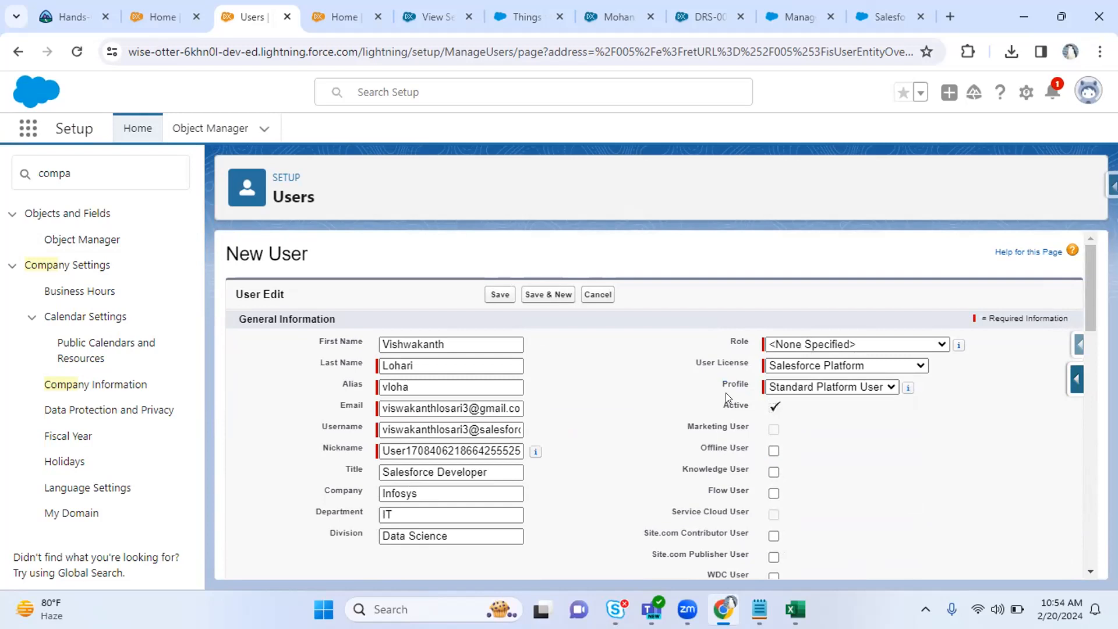
pyautogui.click(802, 389)
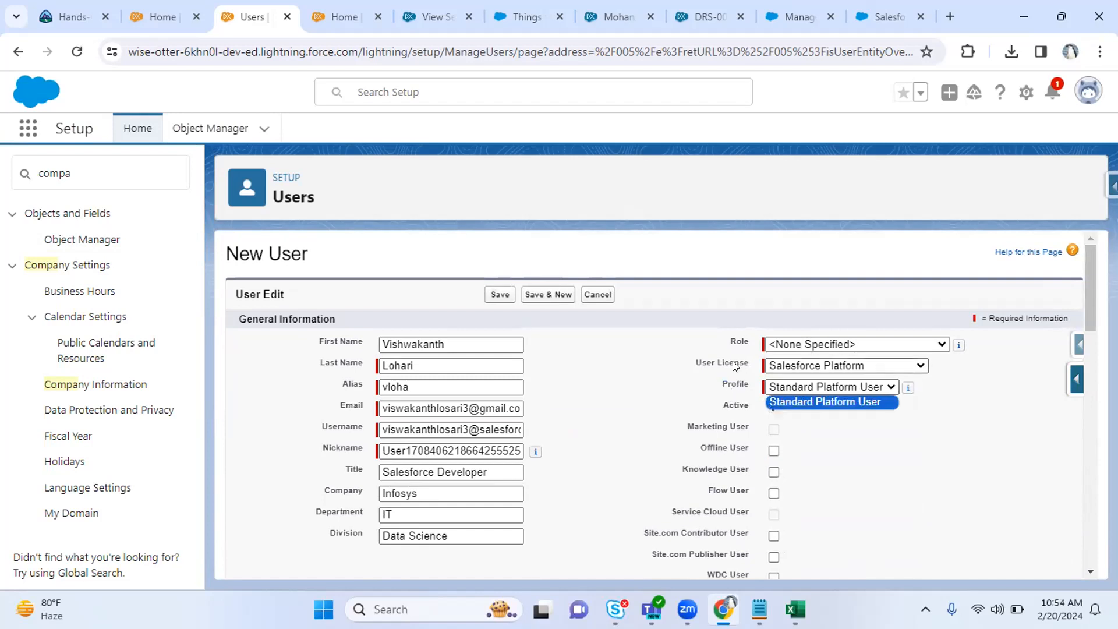
pyautogui.moveTo(693, 362); pyautogui.dragTo(721, 361)
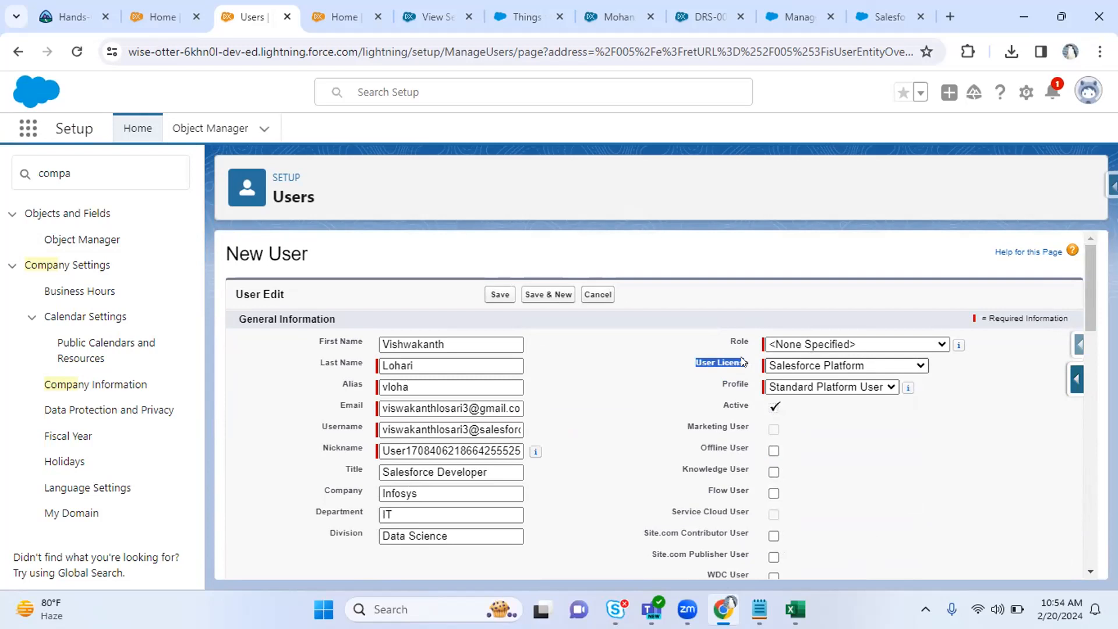
pyautogui.click(804, 364)
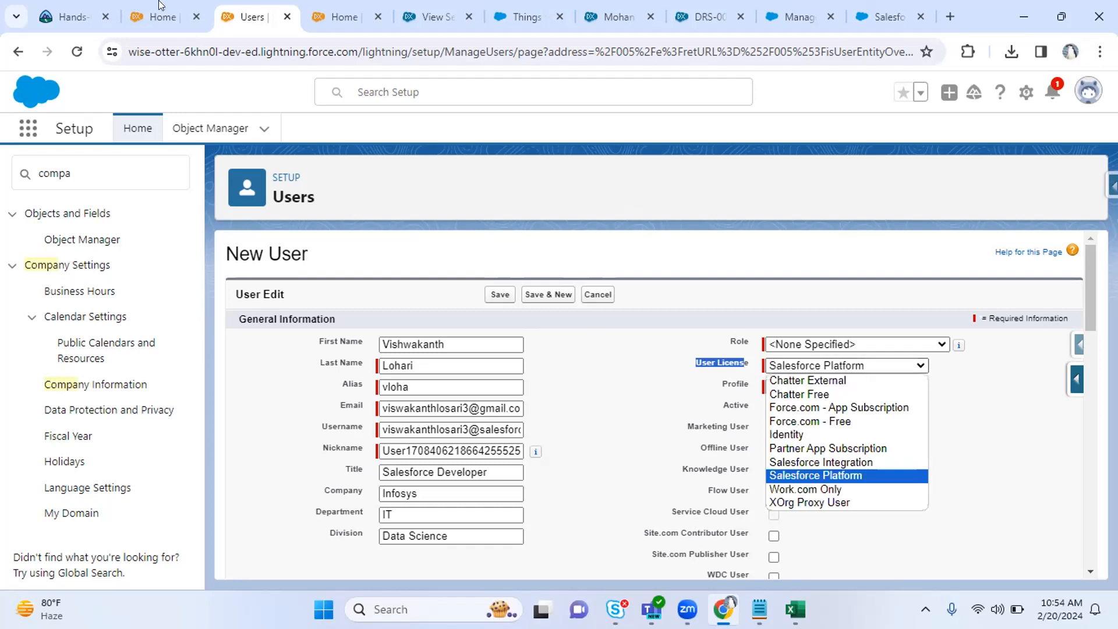
pyautogui.click(344, 17)
pyautogui.moveTo(241, 331); pyautogui.dragTo(317, 337)
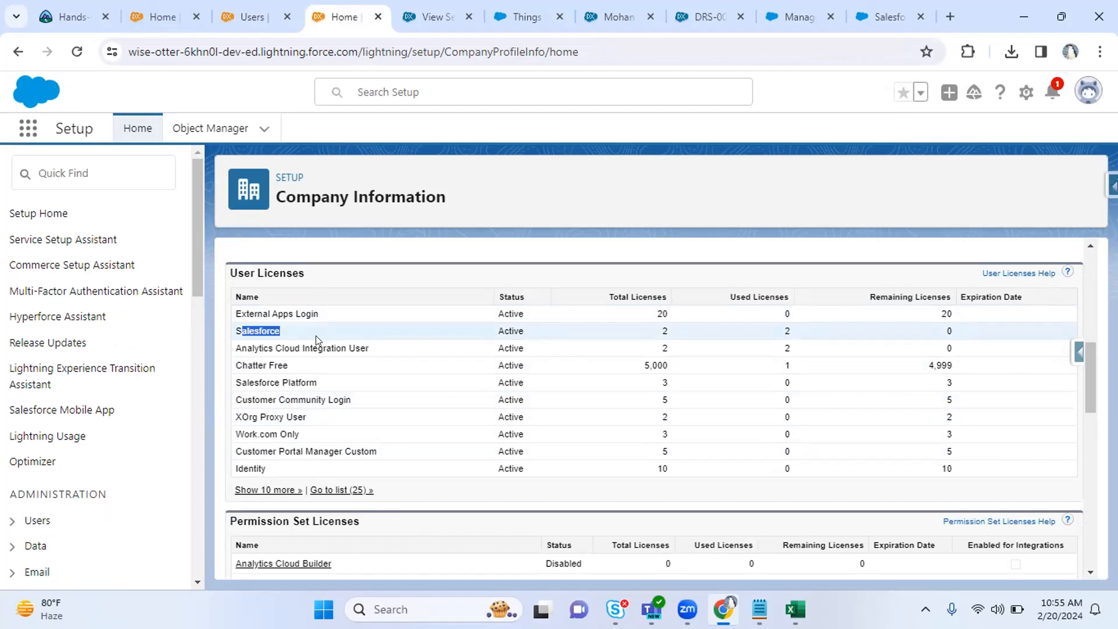
pyautogui.hotkey('ctrl', 'pageup')
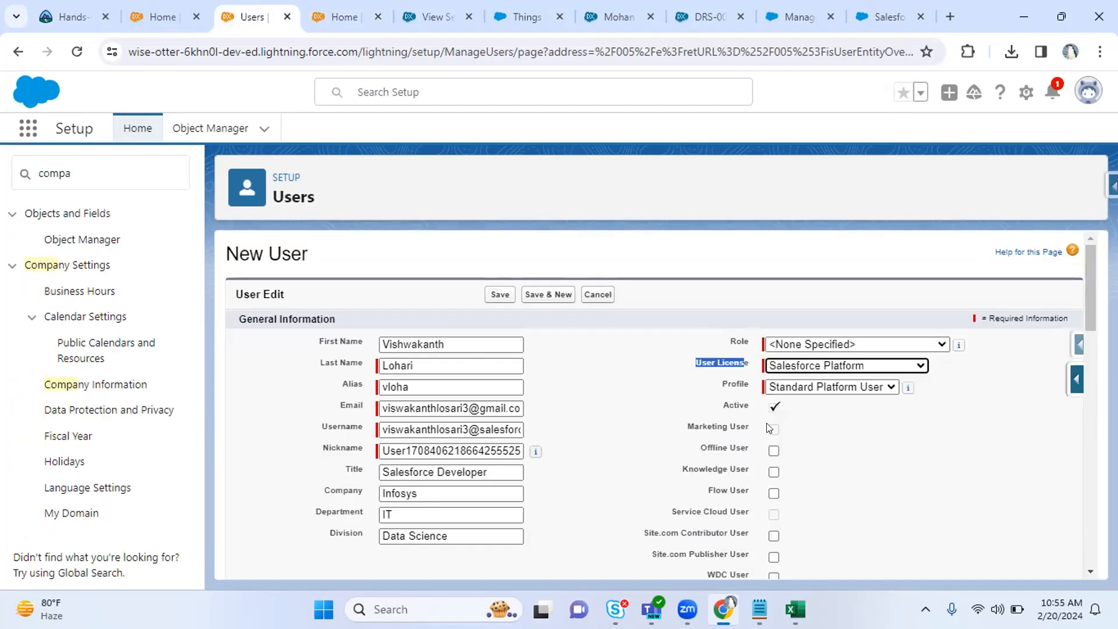
pyautogui.click(840, 387)
pyautogui.click(840, 387)
pyautogui.moveTo(723, 385); pyautogui.dragTo(760, 387)
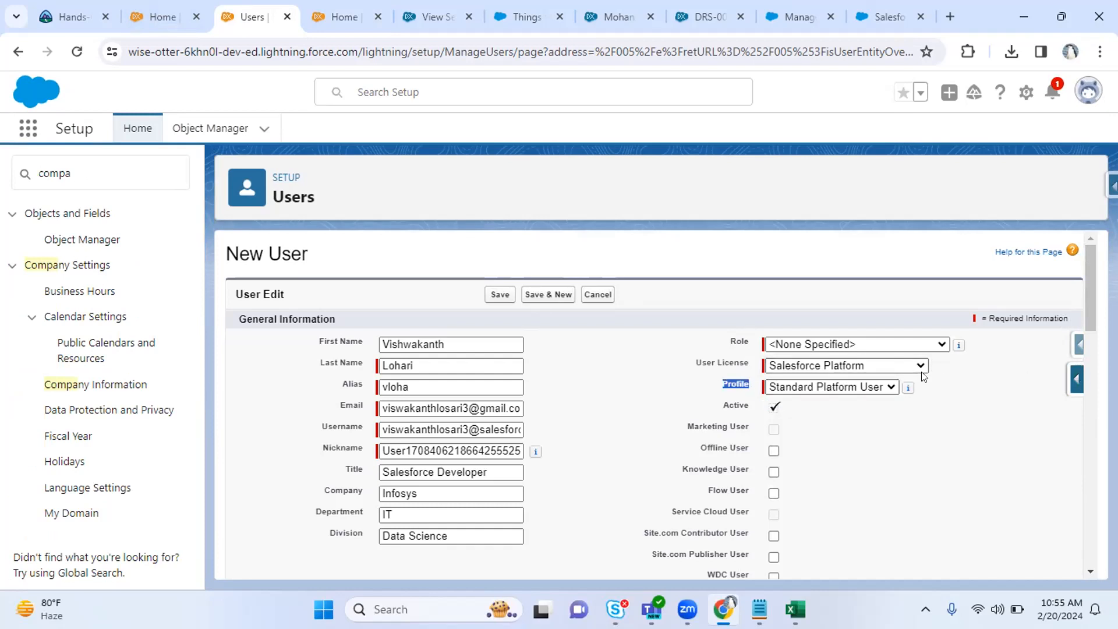
pyautogui.moveTo(1087, 302); pyautogui.dragTo(1093, 574)
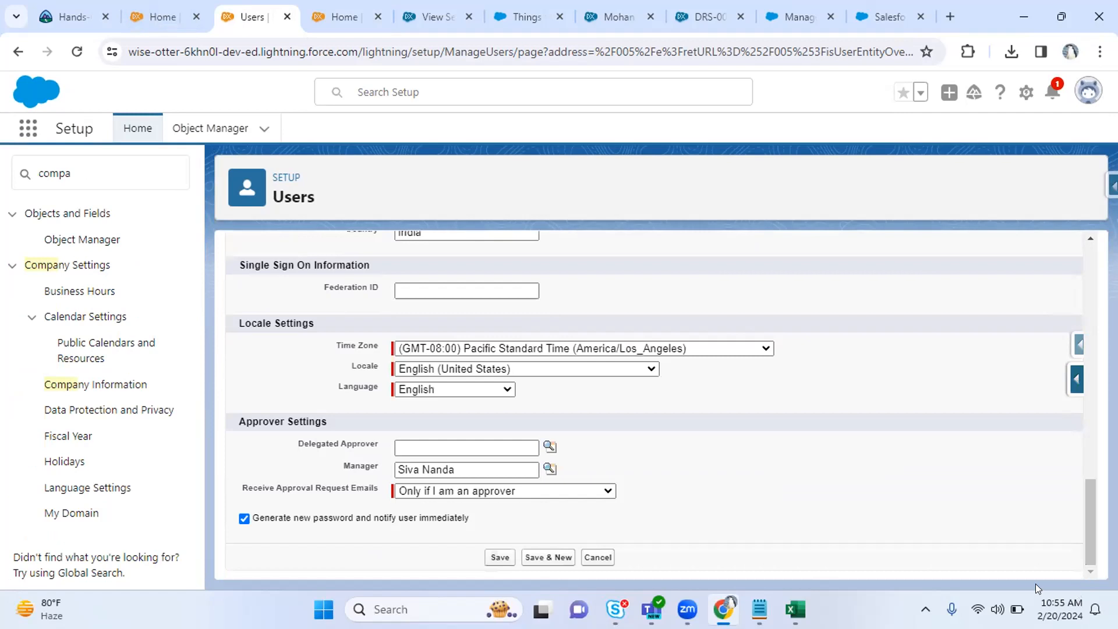
# Save the new user, check its email address on the User Detail page, then switch to Opera.
pyautogui.click(502, 558)
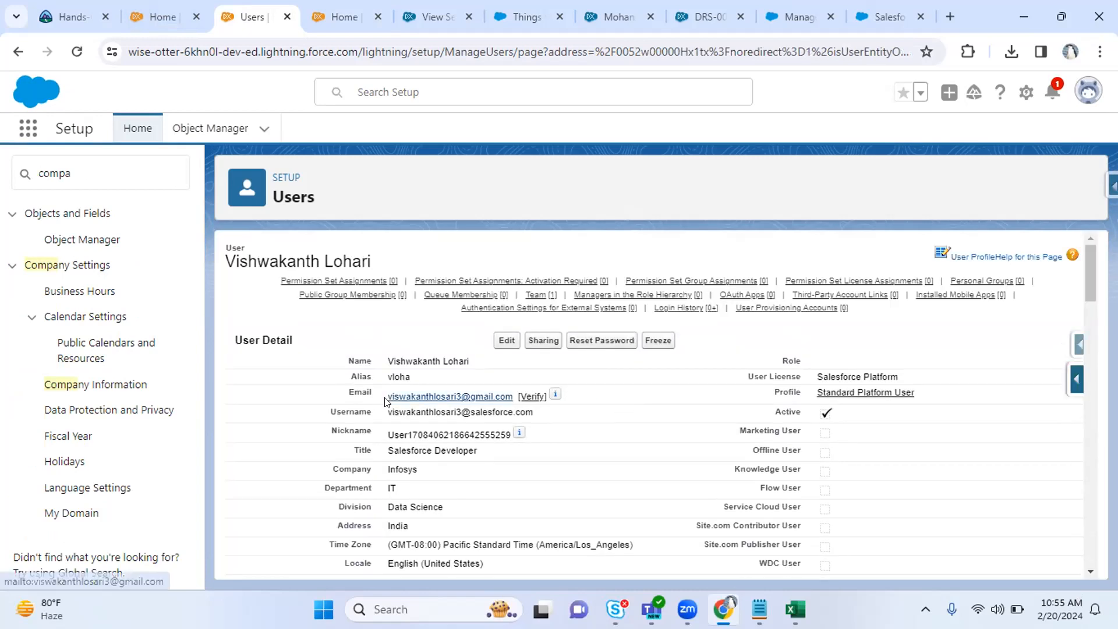
pyautogui.moveTo(383, 401); pyautogui.dragTo(512, 398)
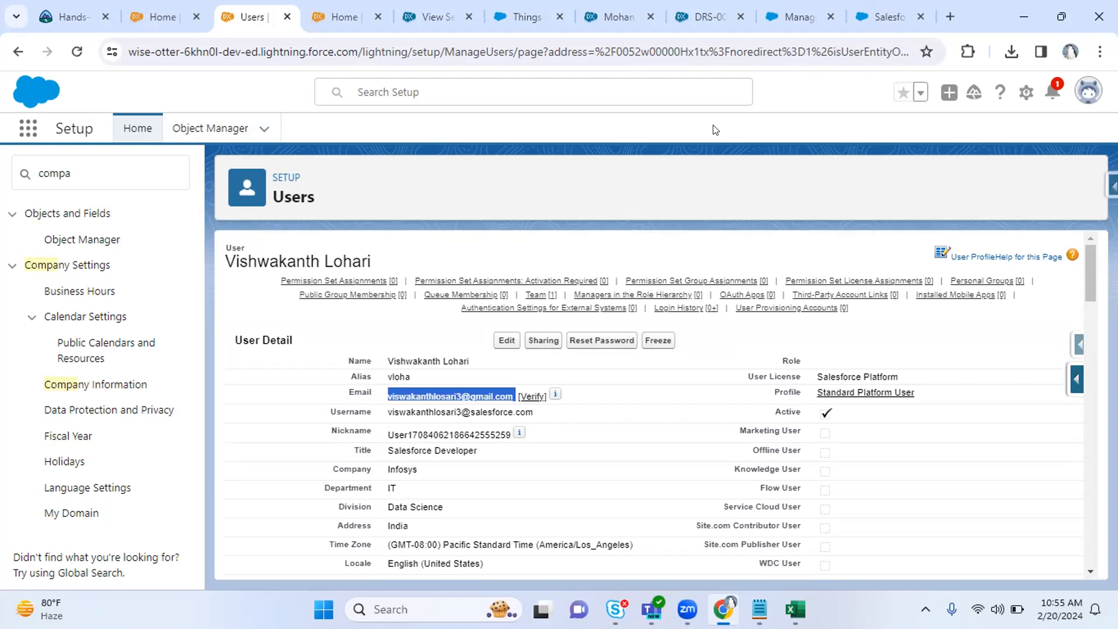
pyautogui.hotkey('alt', 'Tab')
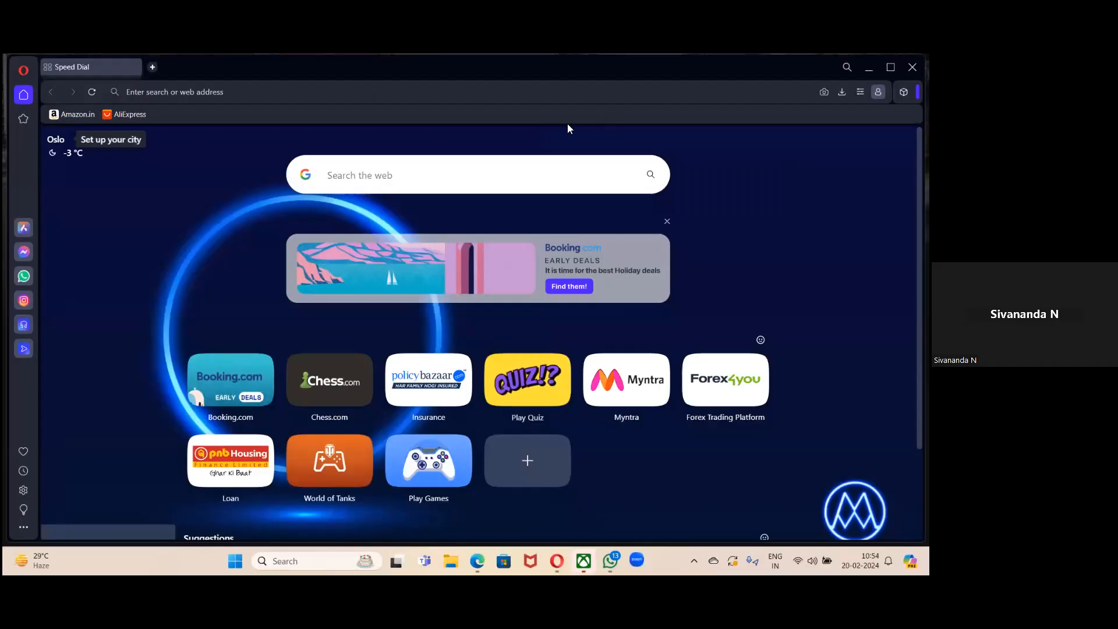
# Load Gmail via 'mail' in Opera and follow the link in 'Your Developer Edition Login Information'.
pyautogui.click(550, 152)
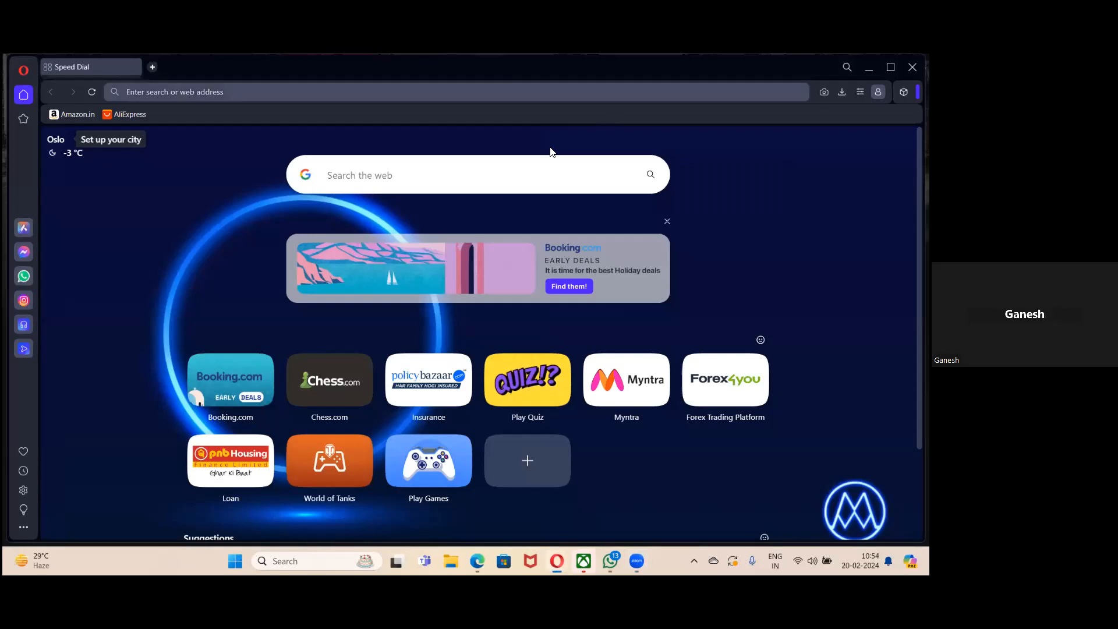
pyautogui.write('mail.google.com/mail/u/0/#inbox')
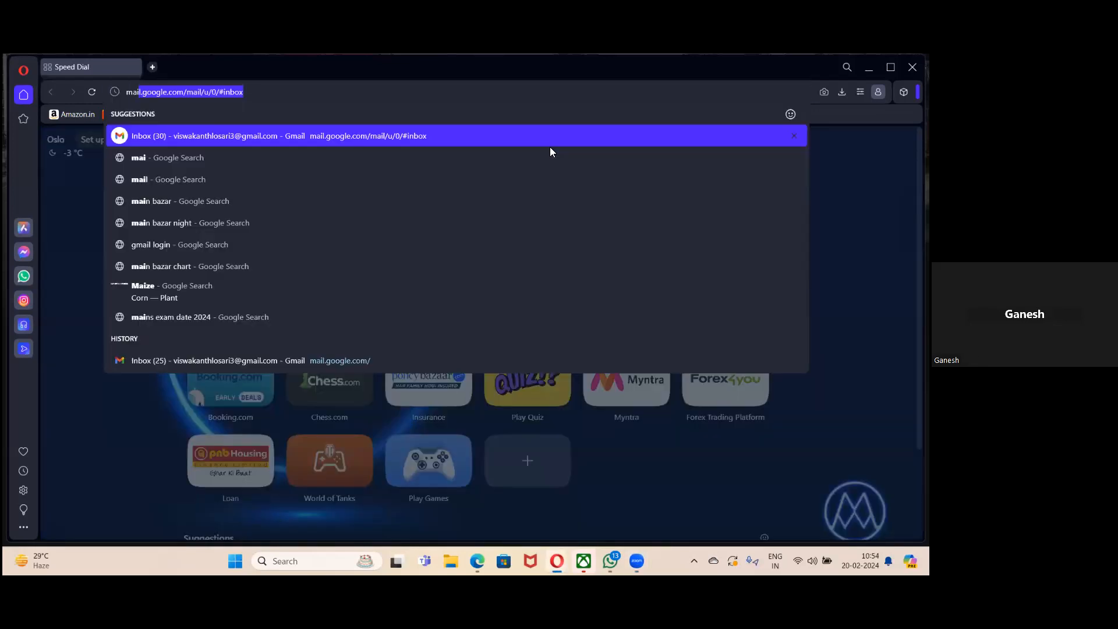
pyautogui.press('Return')
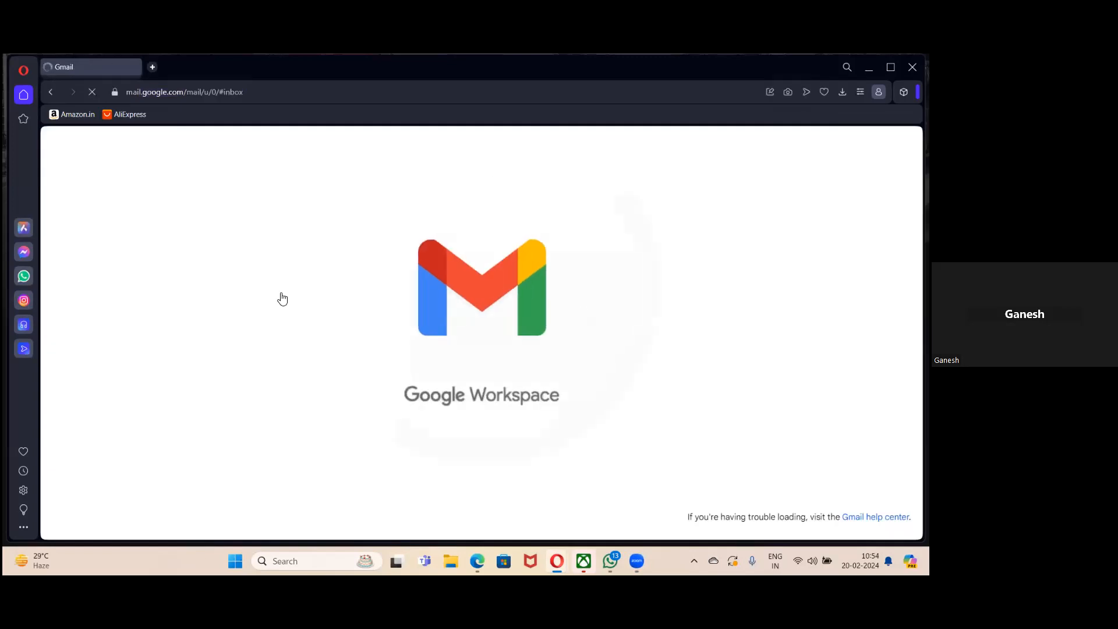
pyautogui.click(436, 242)
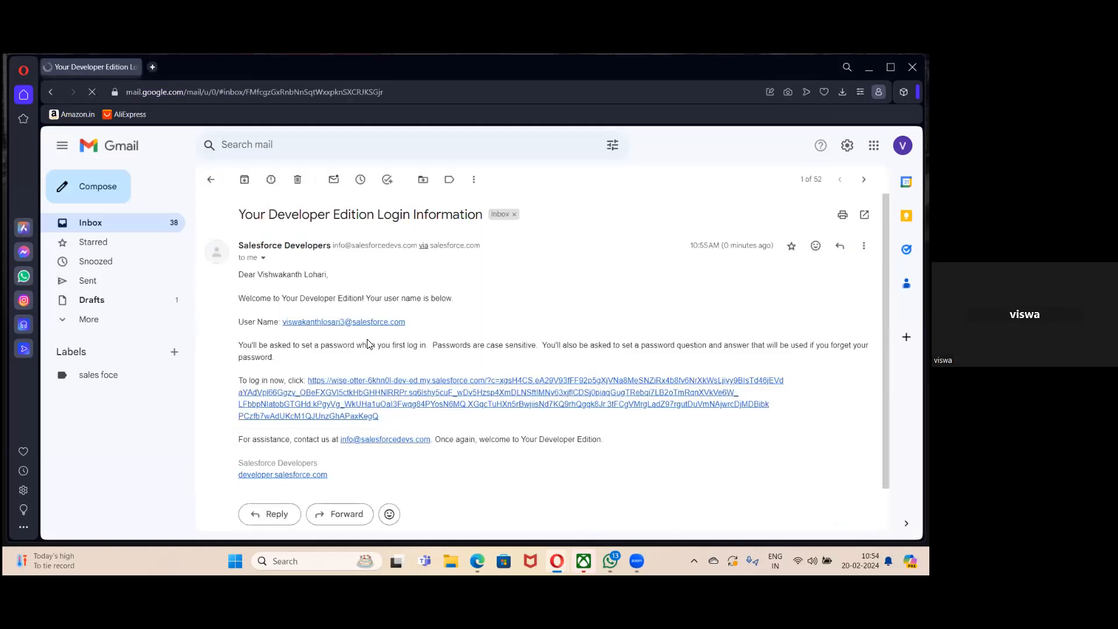
pyautogui.click(343, 386)
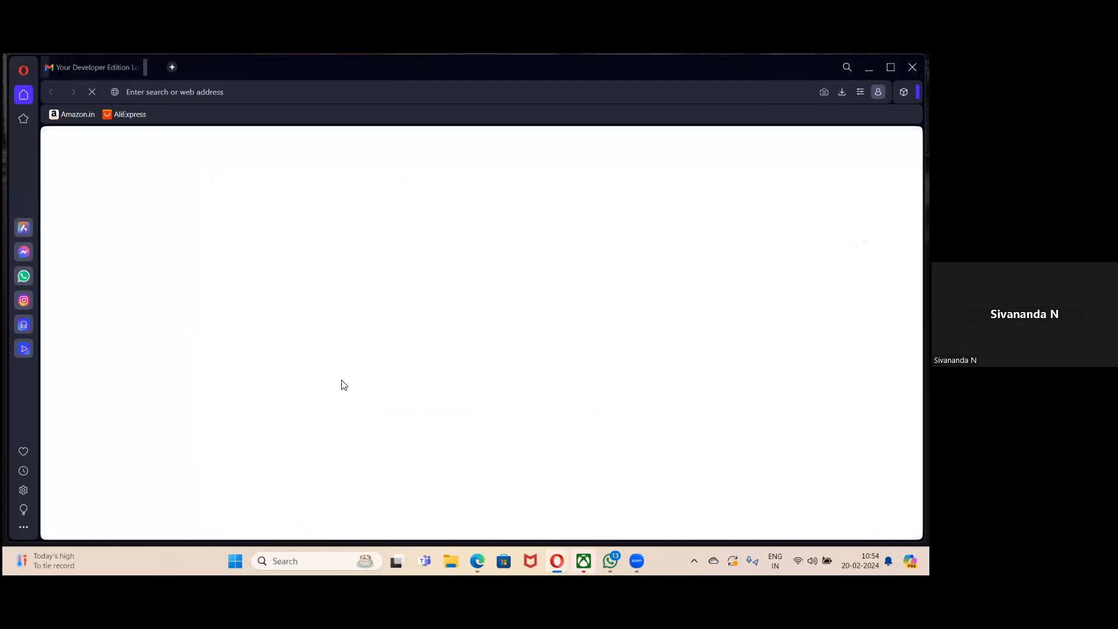
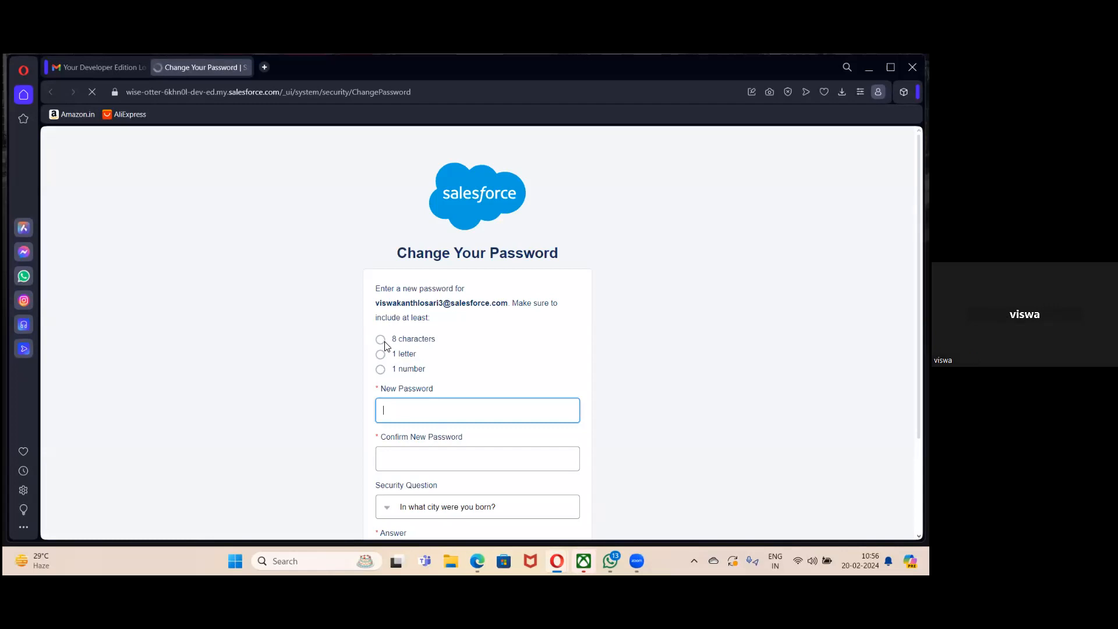
# Enter the new password and confirm it in the second field.
pyautogui.click(395, 414)
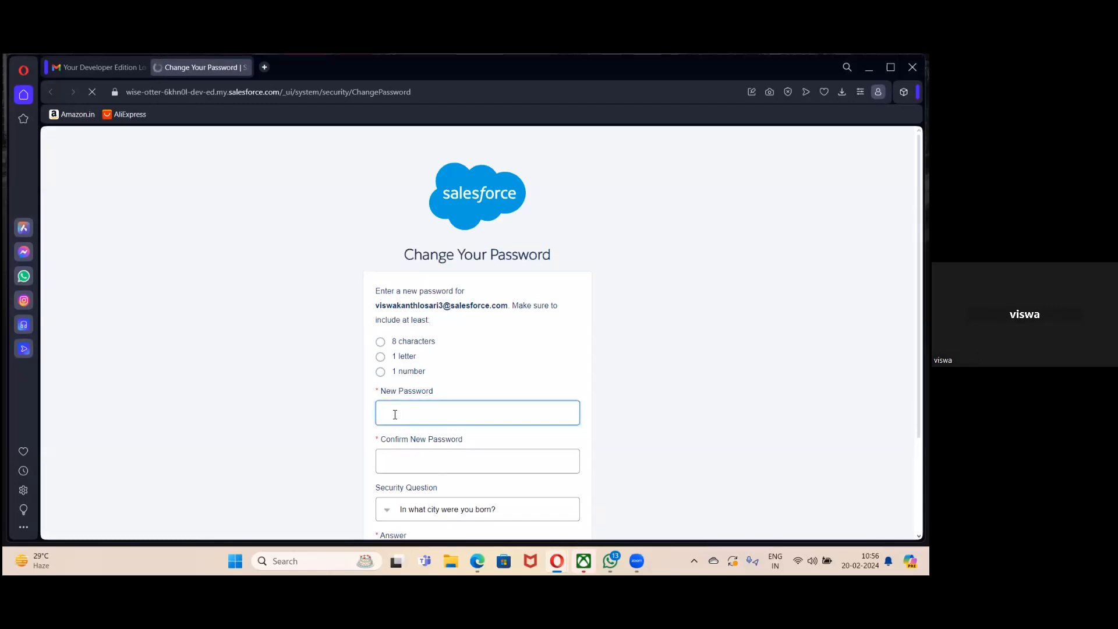
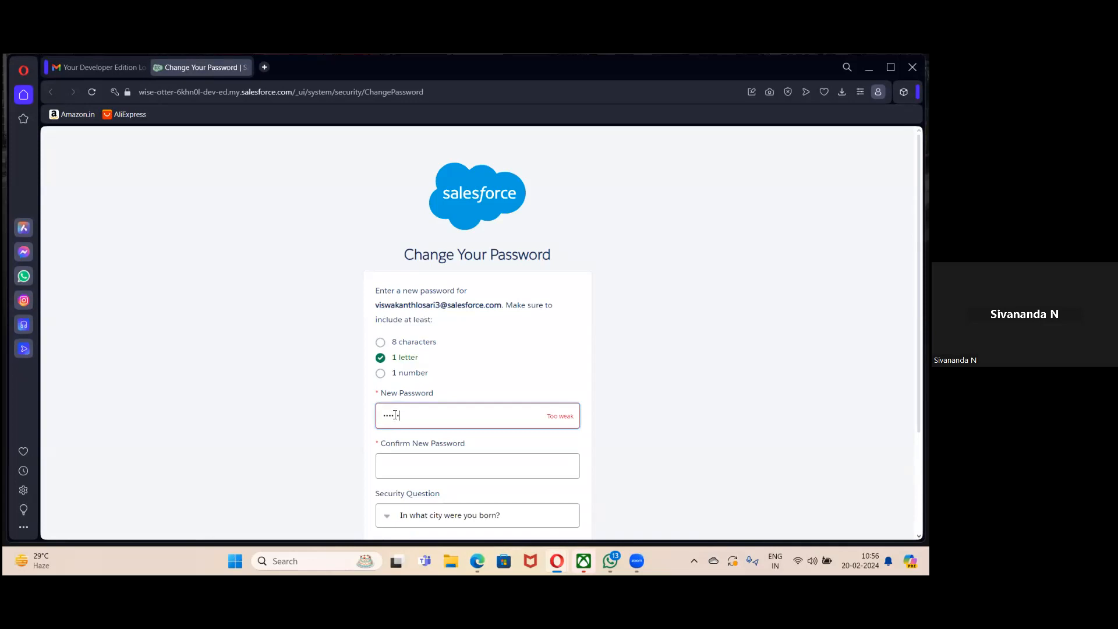
pyautogui.press('BackSpace')
pyautogui.press('BackSpace')
pyautogui.press('BackSpace')
pyautogui.press('BackSpace')
pyautogui.press('BackSpace')
pyautogui.press('BackSpace')
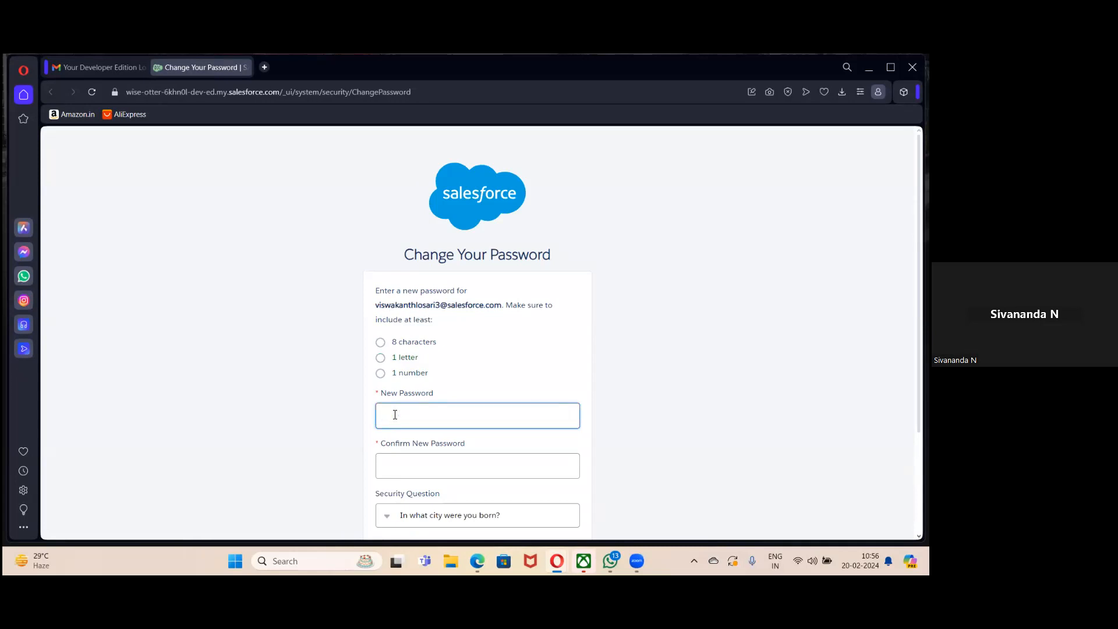
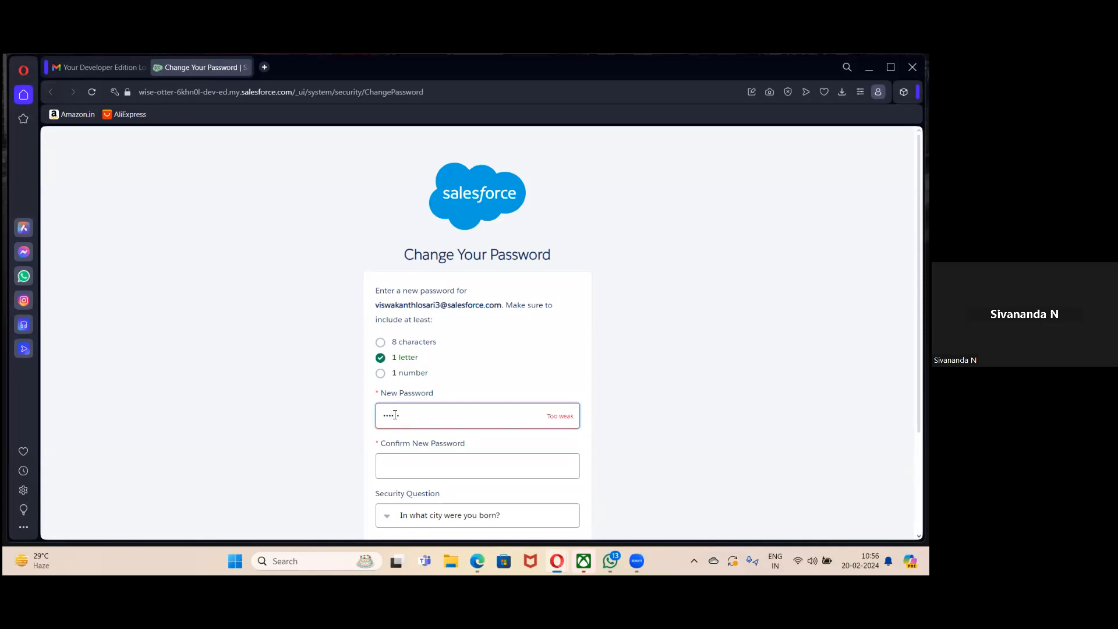
pyautogui.click(403, 458)
pyautogui.write('********')
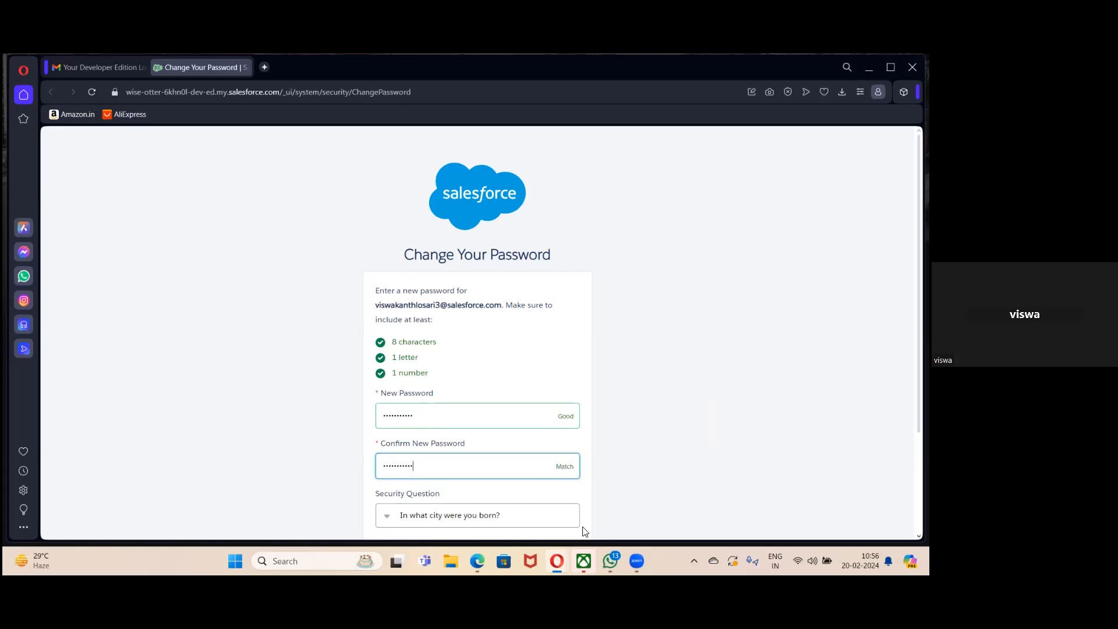
# Choose 'What is your pet's name?' as the security question, enter the answer, and submit.
pyautogui.click(493, 516)
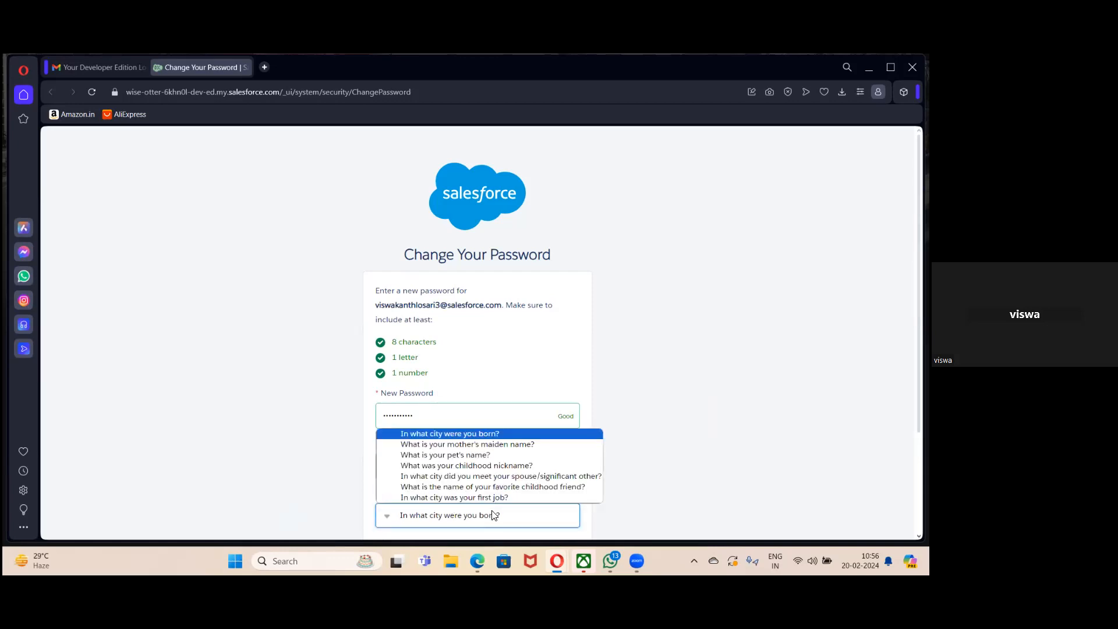
pyautogui.click(498, 456)
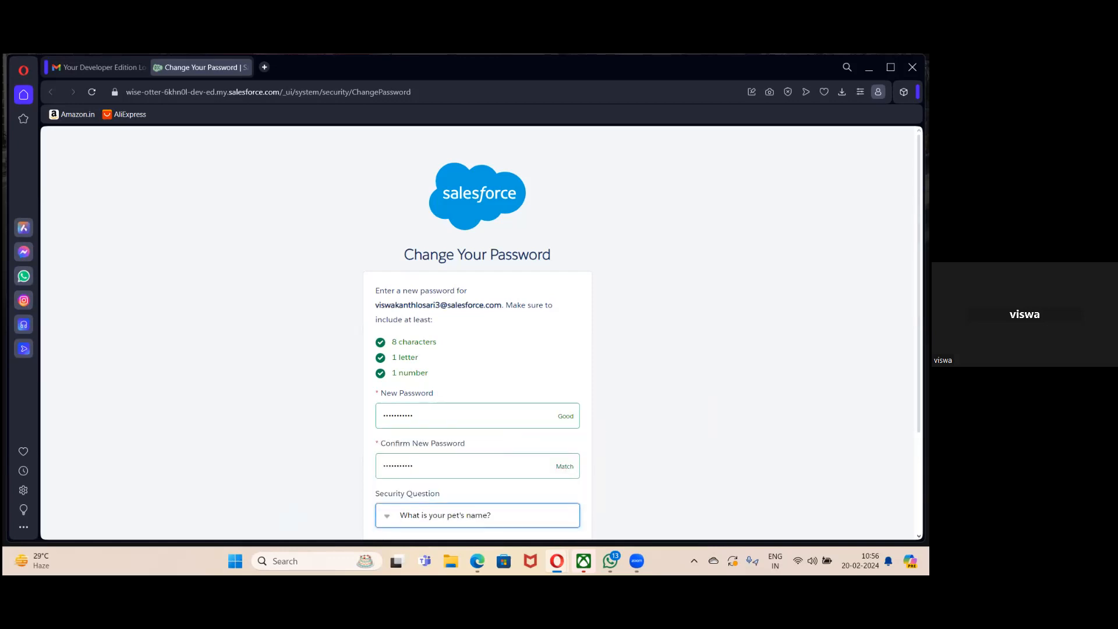
pyautogui.scroll(-3, 665, 444)
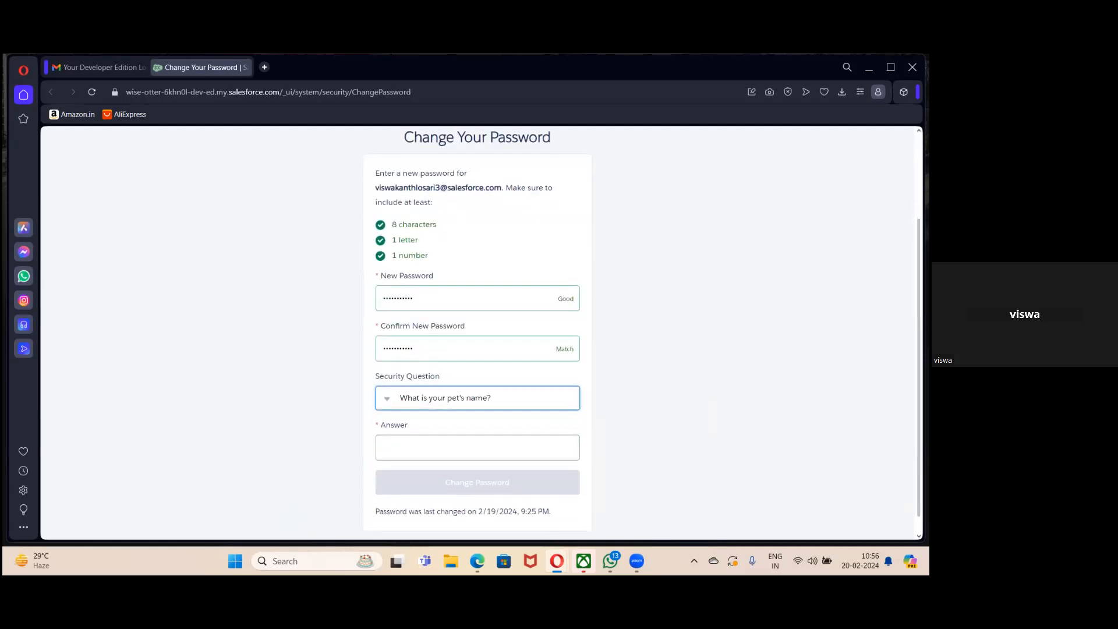
pyautogui.click(557, 432)
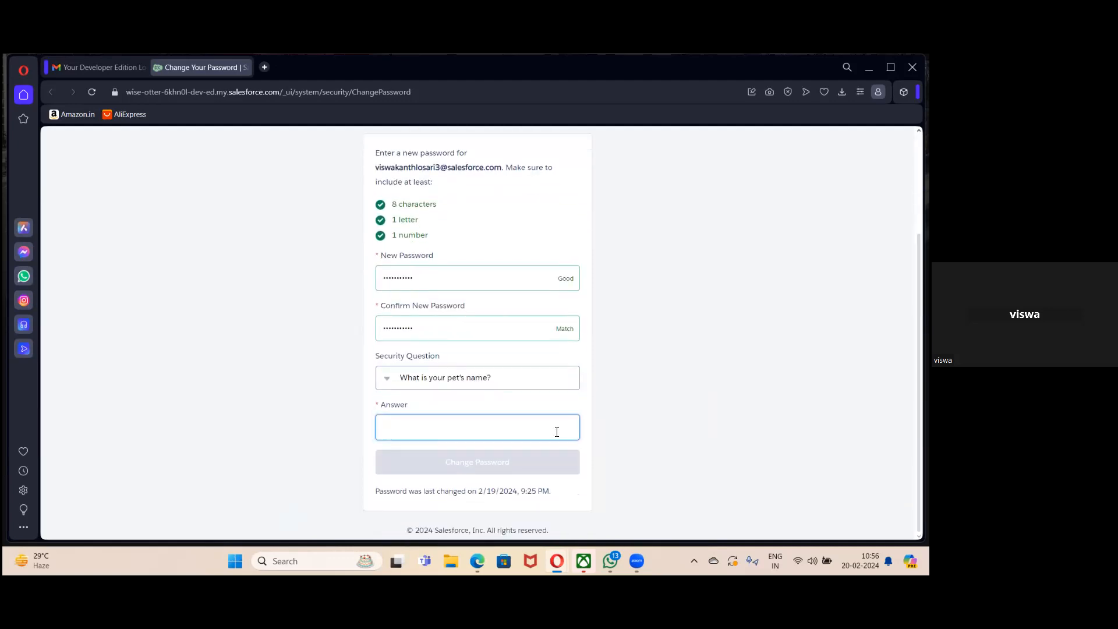
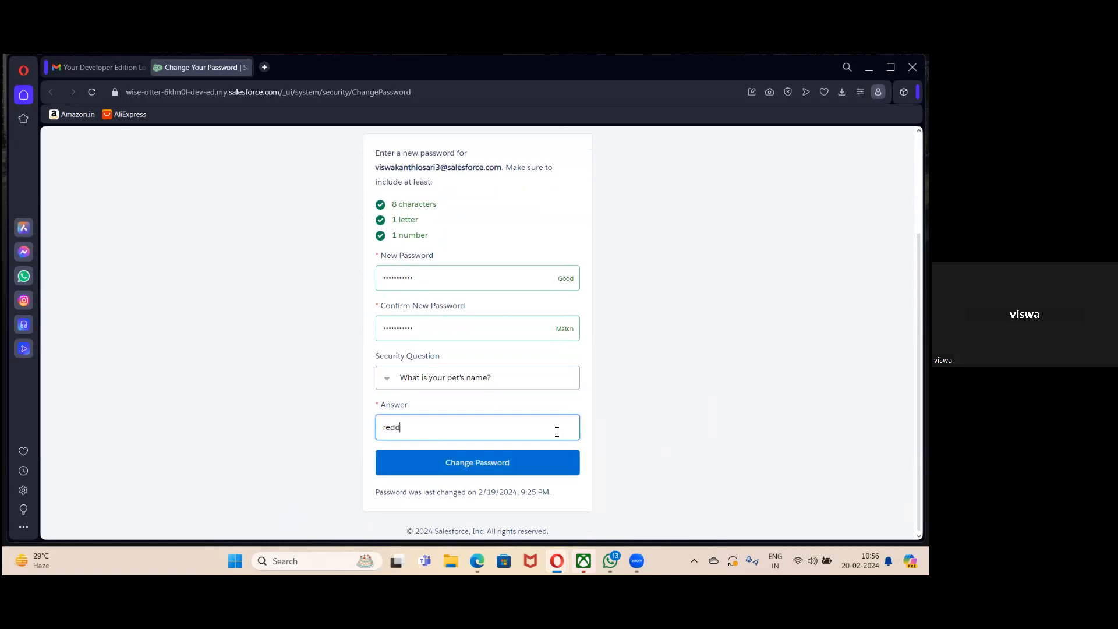
pyautogui.click(546, 472)
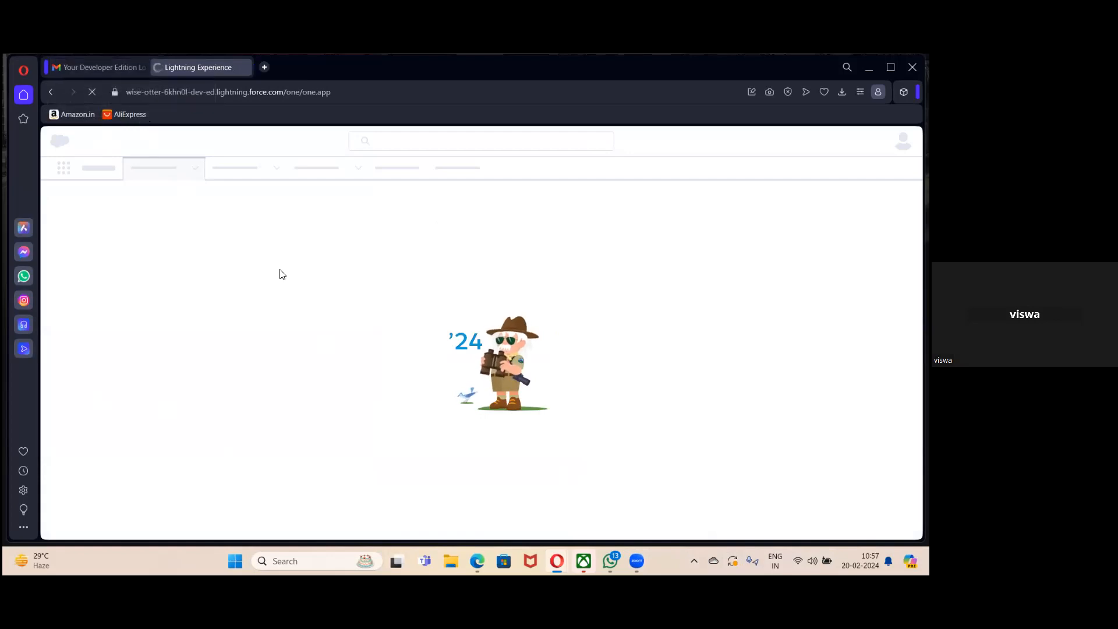
# Wait for Lightning Experience to finish loading into the Sales app.
pyautogui.moveTo(639, 559)
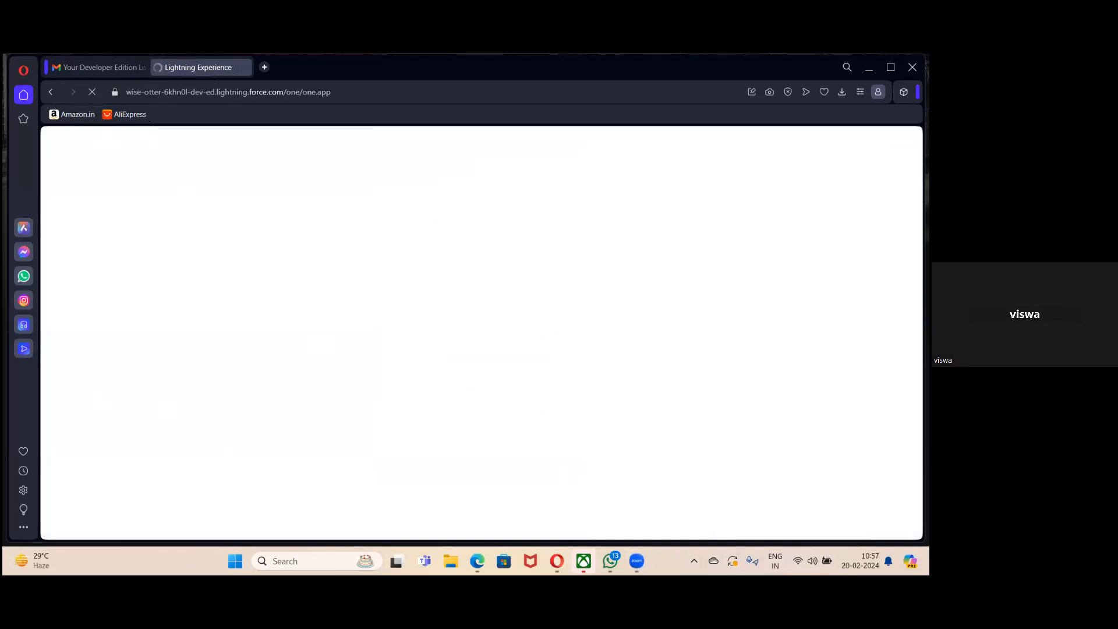
pyautogui.moveTo(557, 561)
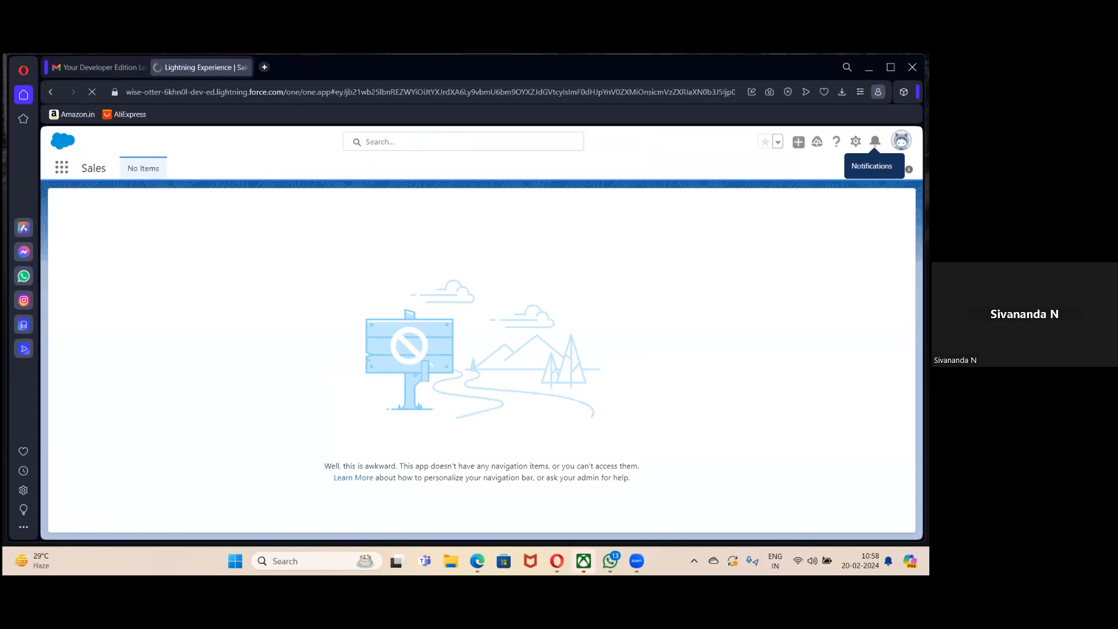
# Allow site notifications, minimize the Go Mobile promotion, and bring up the user's profile card.
pyautogui.click(62, 169)
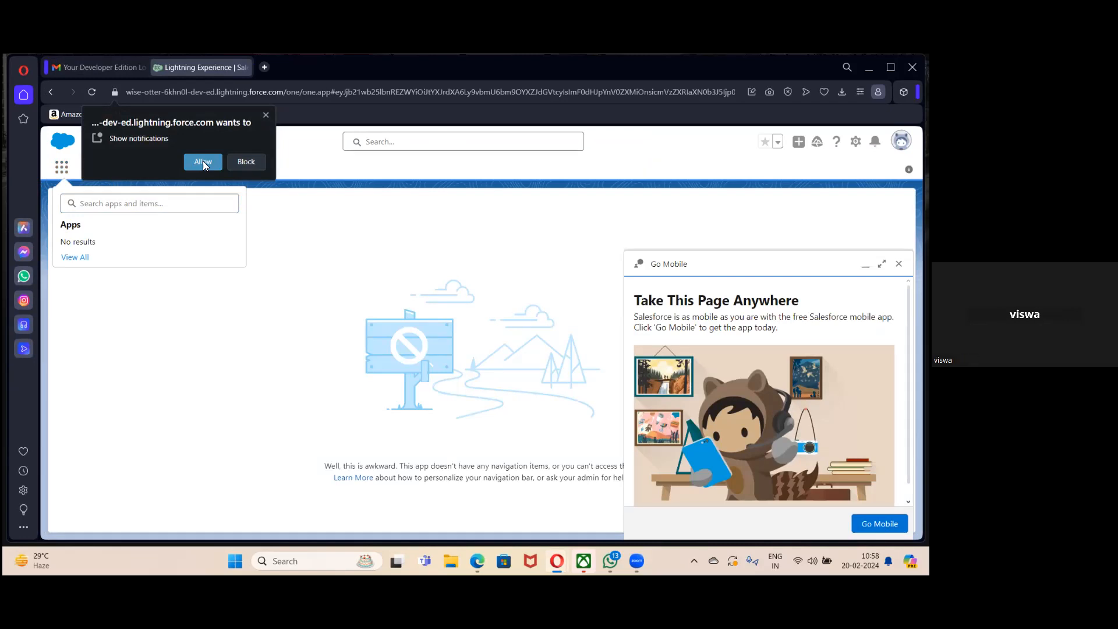
pyautogui.click(203, 162)
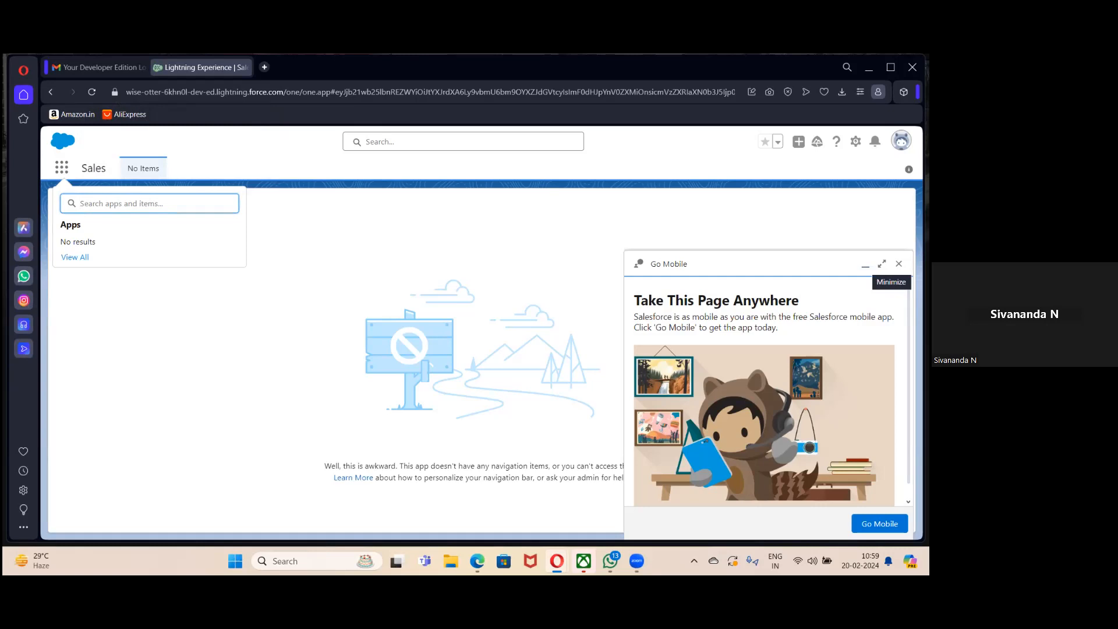
pyautogui.click(865, 265)
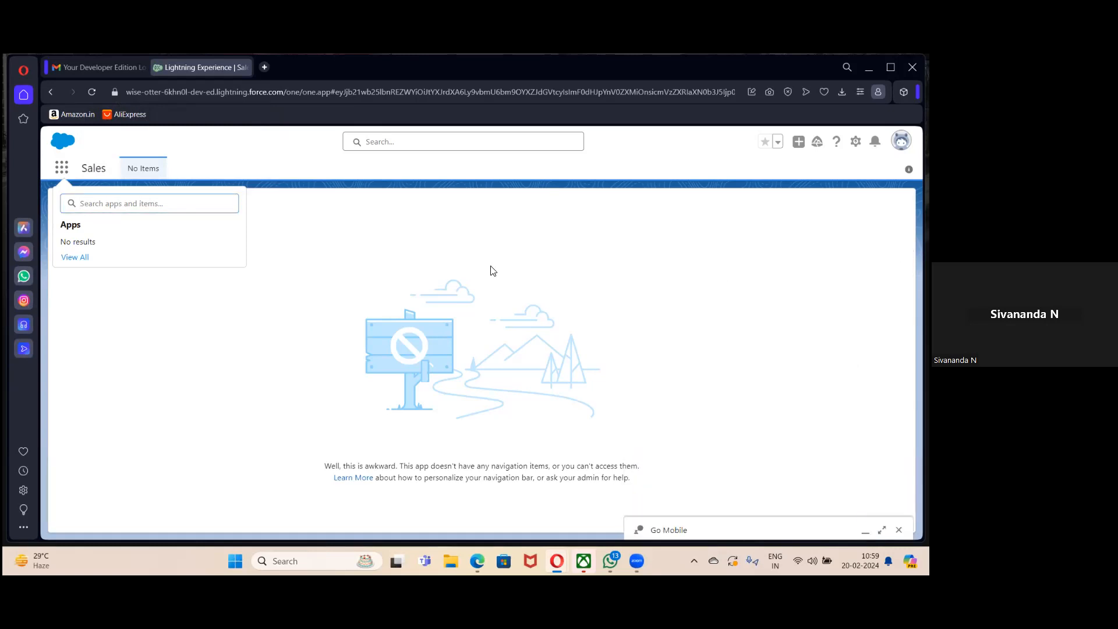
pyautogui.click(901, 140)
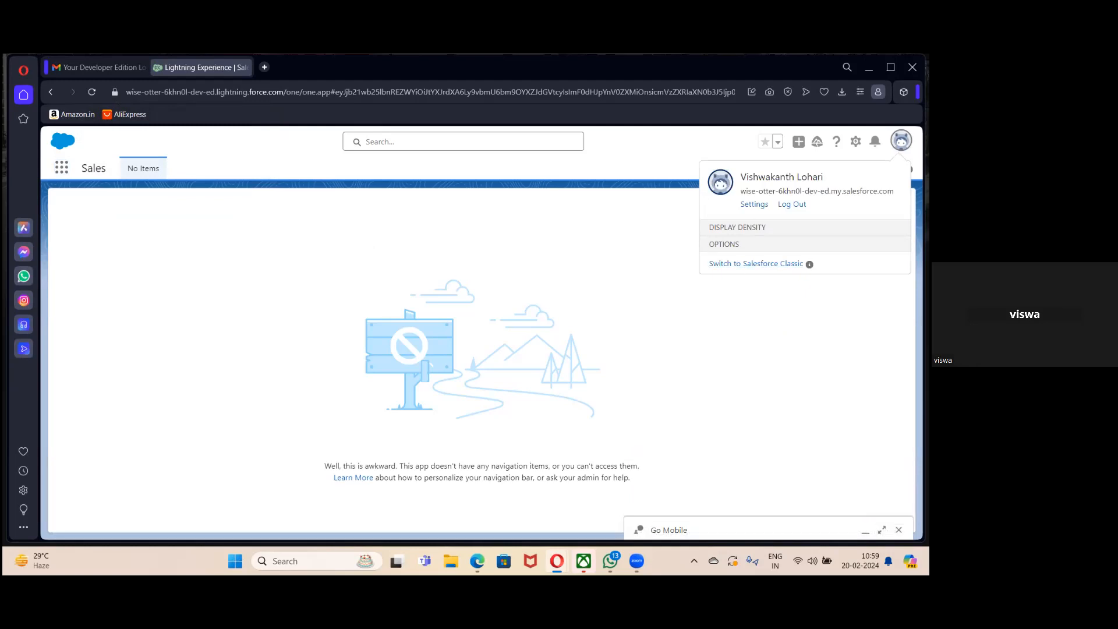
# Go from the profile card to the user's profile page, then to User Detail in Setup.
pyautogui.click(721, 182)
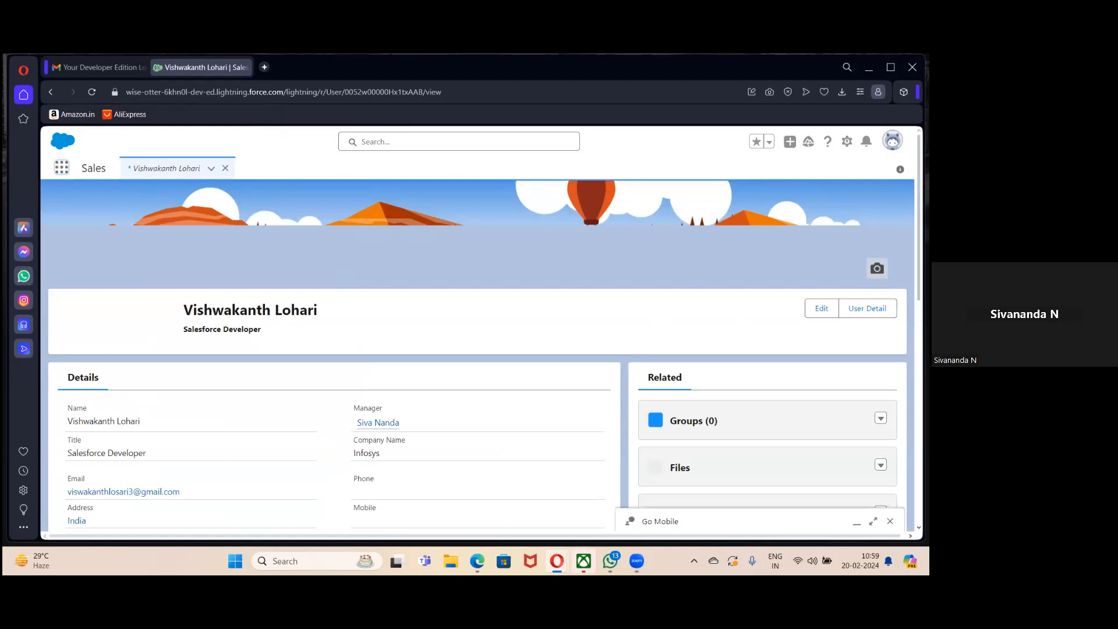
pyautogui.scroll(-2, 477, 355)
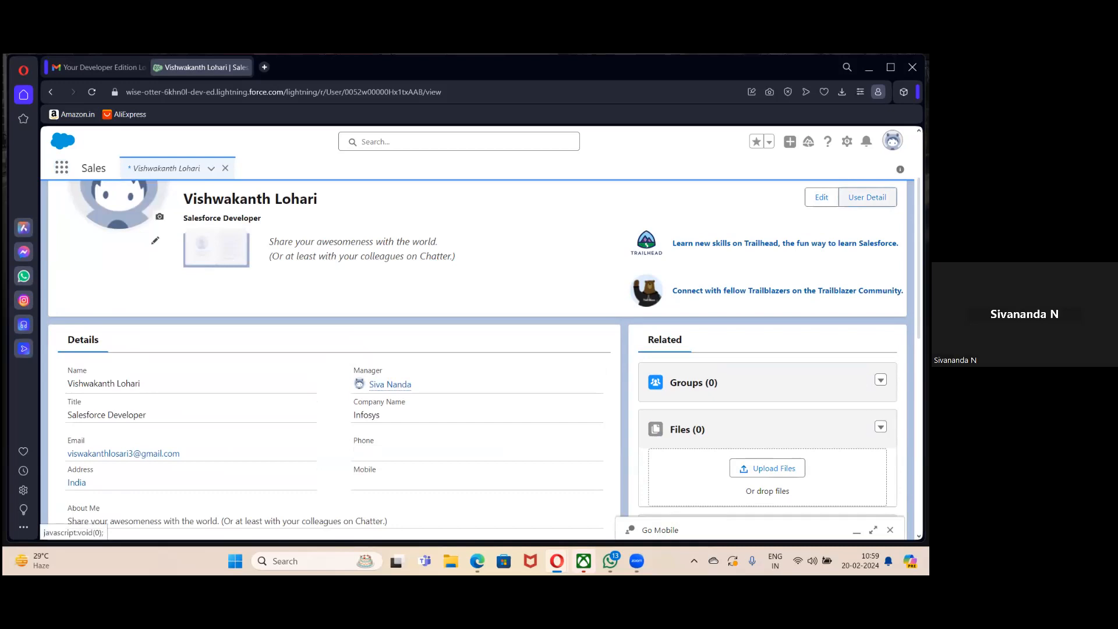
pyautogui.click(867, 197)
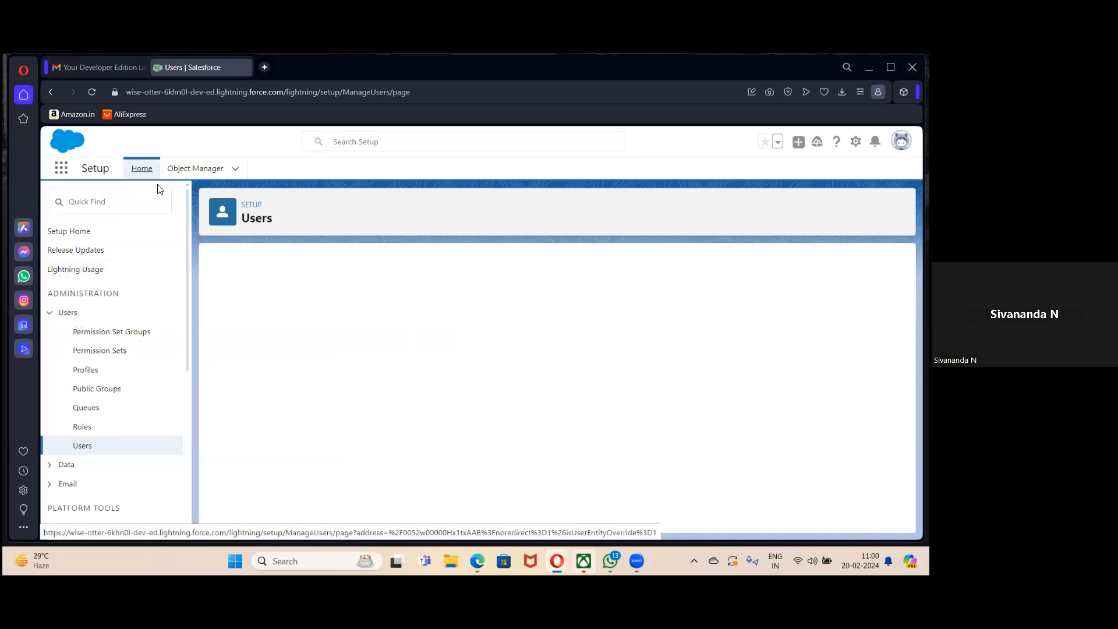
# Open Object Manager in Setup and scroll through the list of standard objects.
pyautogui.click(231, 173)
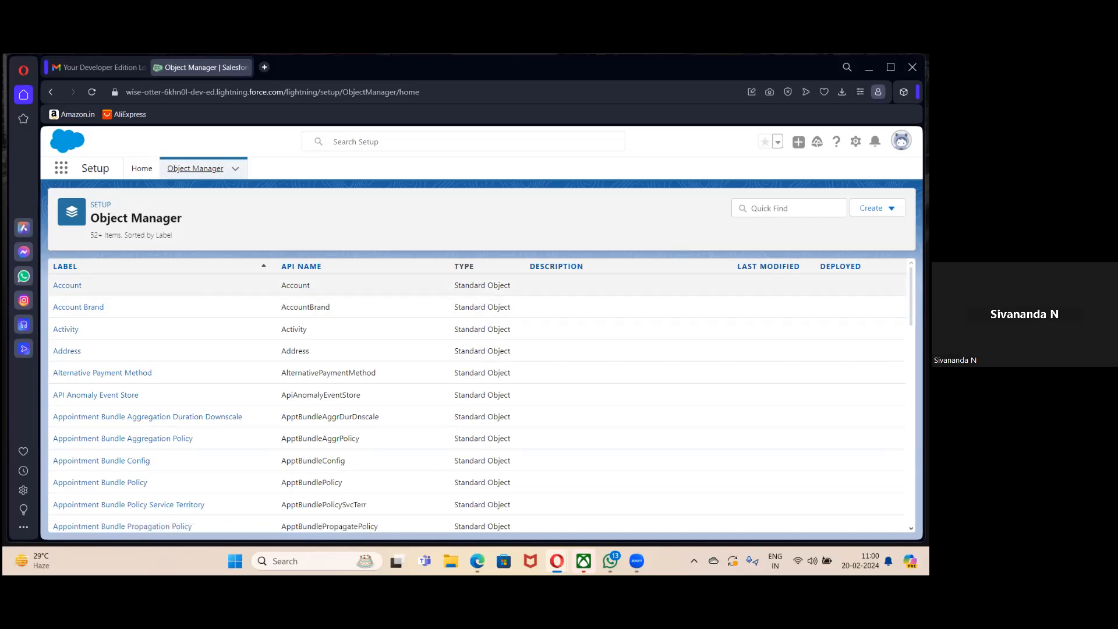
pyautogui.scroll(-10, 478, 395)
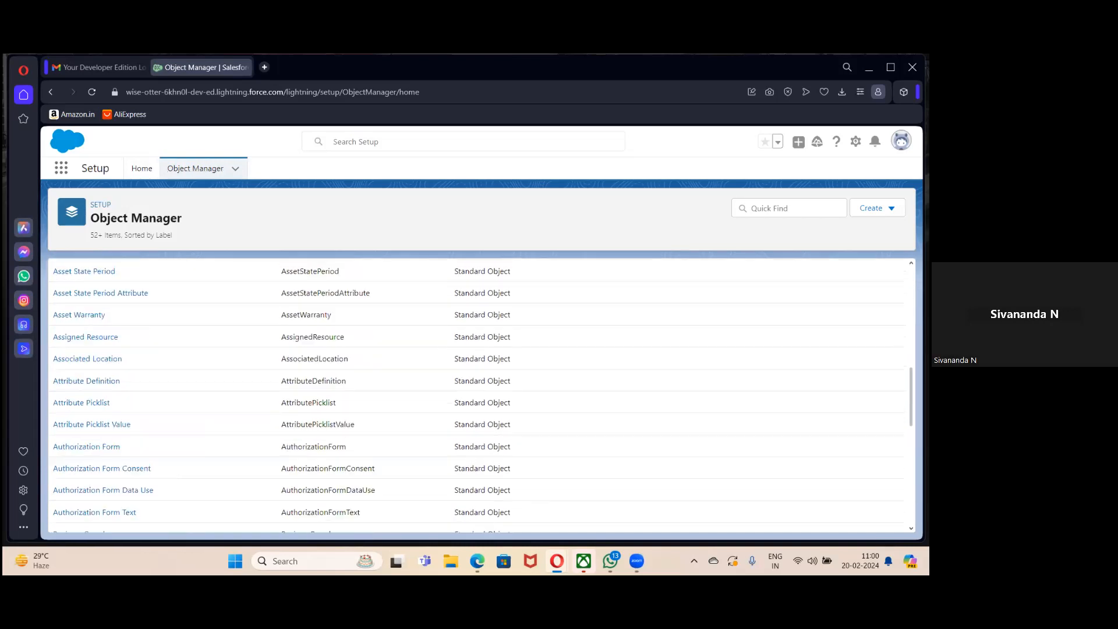
pyautogui.scroll(10, 478, 395)
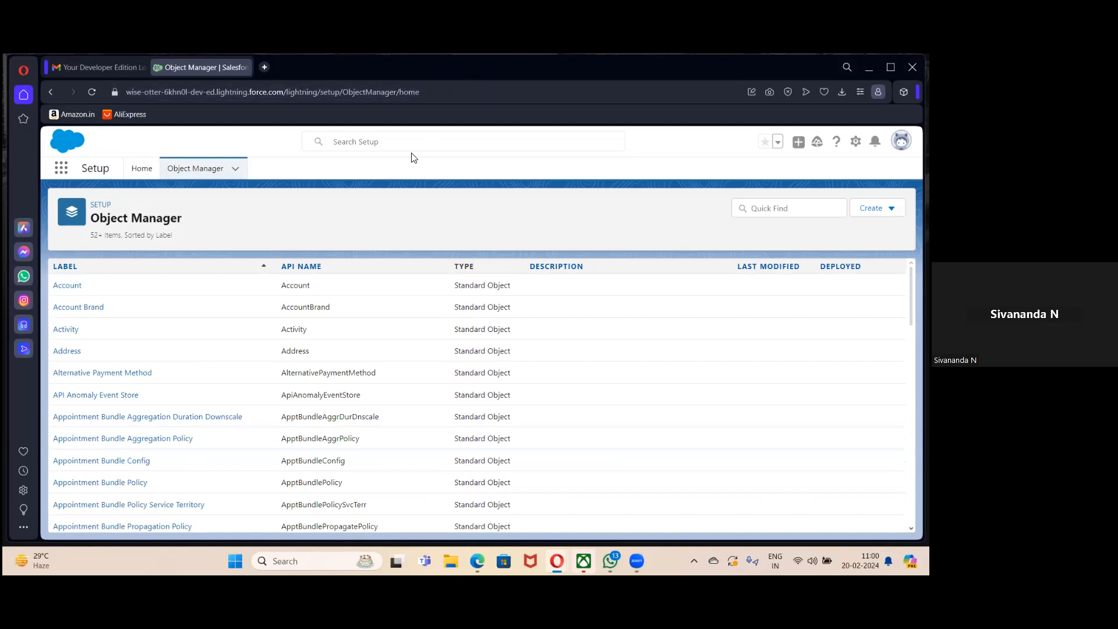
pyautogui.click(545, 76)
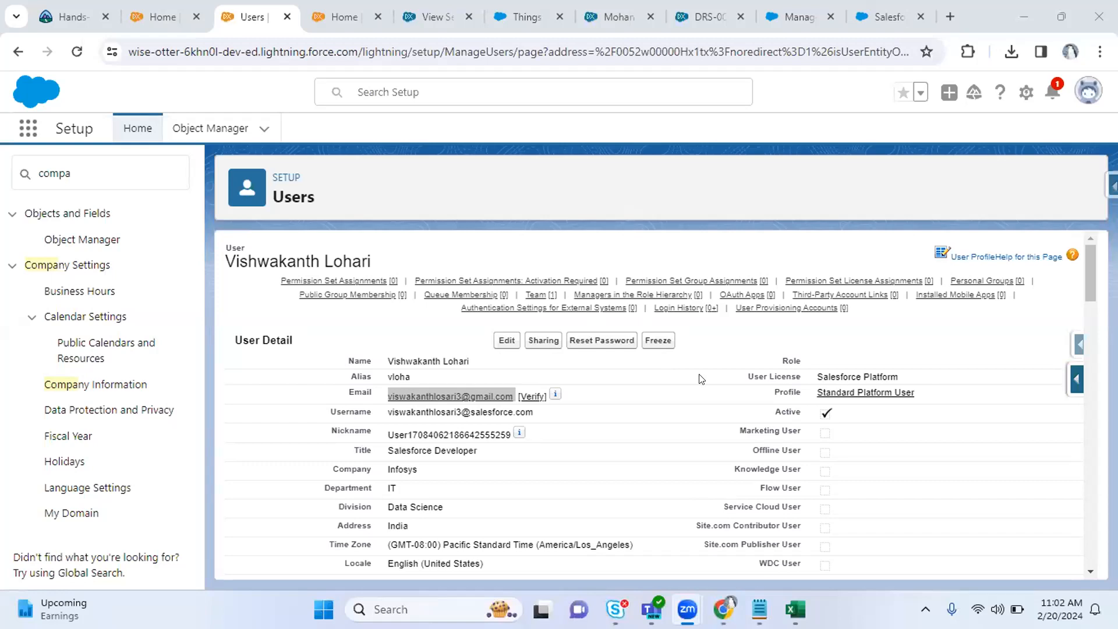
# Search Setup Quick Find for 'profile' and open the Profiles list showing all 42 profiles.
pyautogui.moveTo(771, 387); pyautogui.dragTo(805, 394)
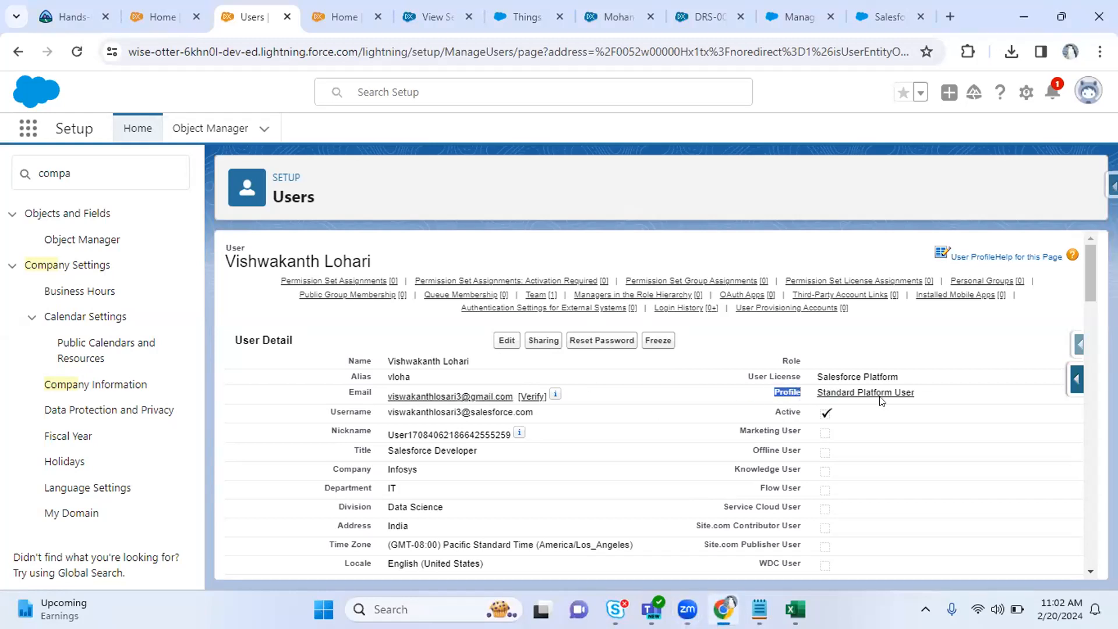
pyautogui.click(89, 176)
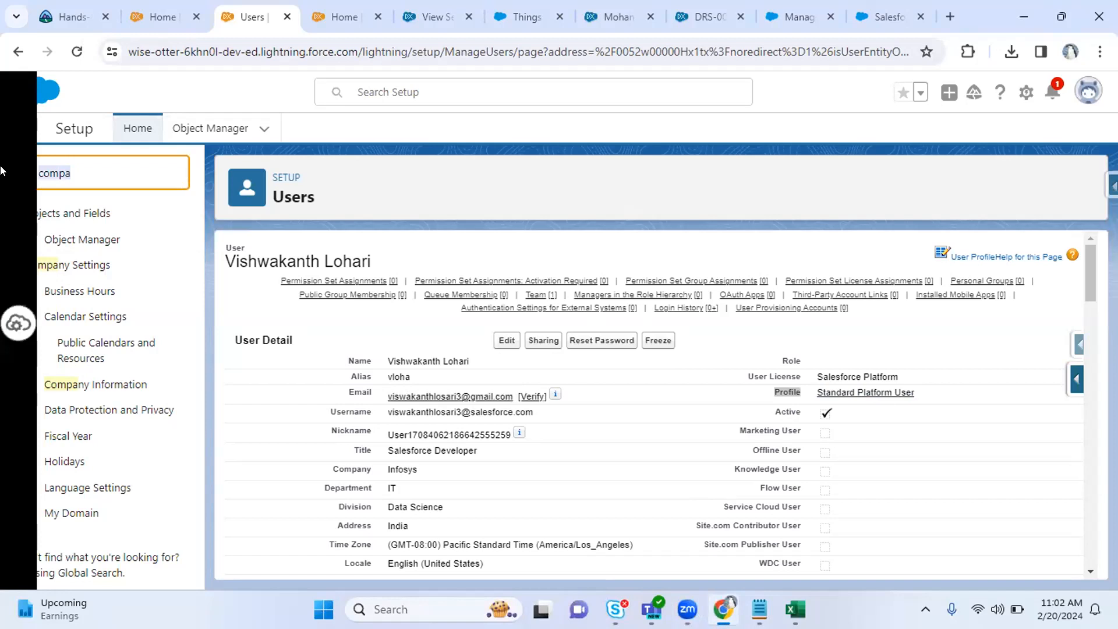
pyautogui.write('profile')
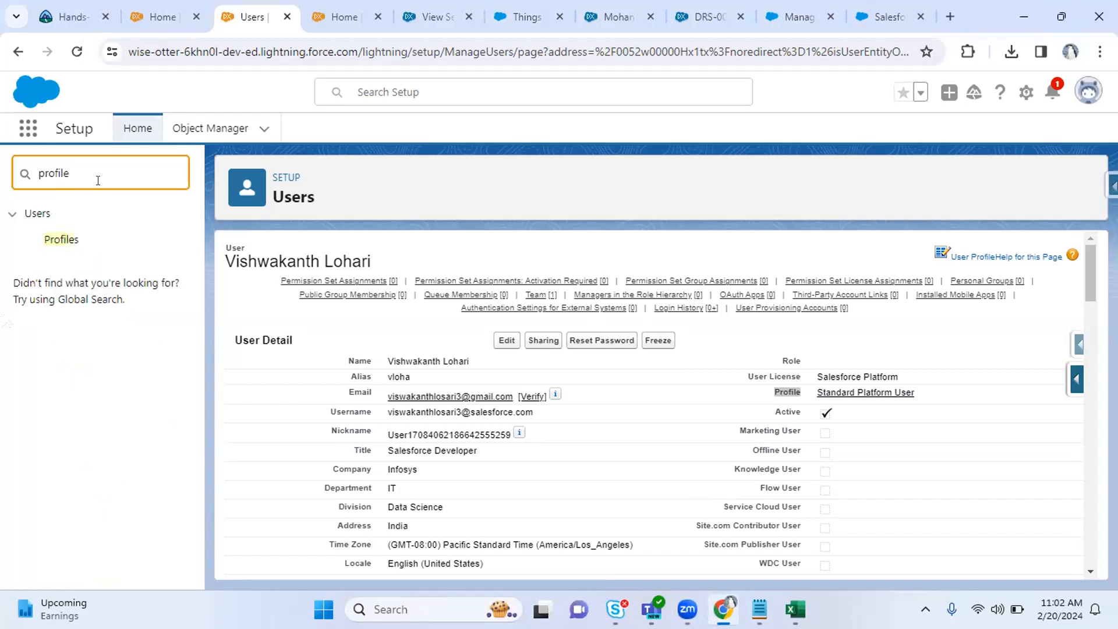
pyautogui.click(74, 242)
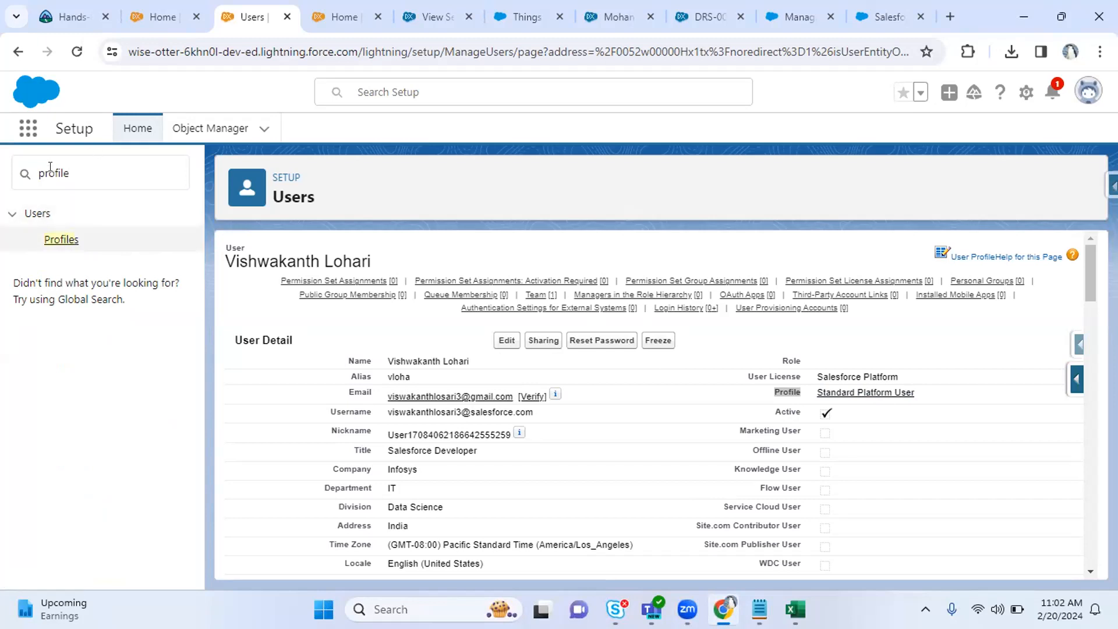
pyautogui.click(50, 240)
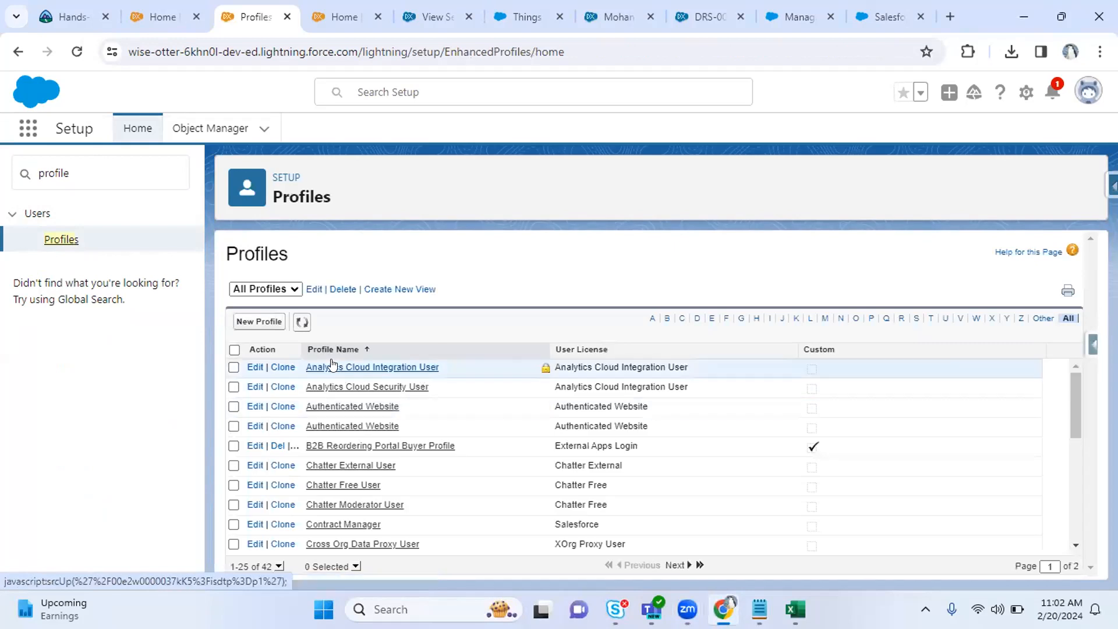
# Filter the Profiles list to names starting with S and open System Administrator.
pyautogui.scroll(-1, 1074, 460)
pyautogui.moveTo(1074, 459); pyautogui.dragTo(1071, 517)
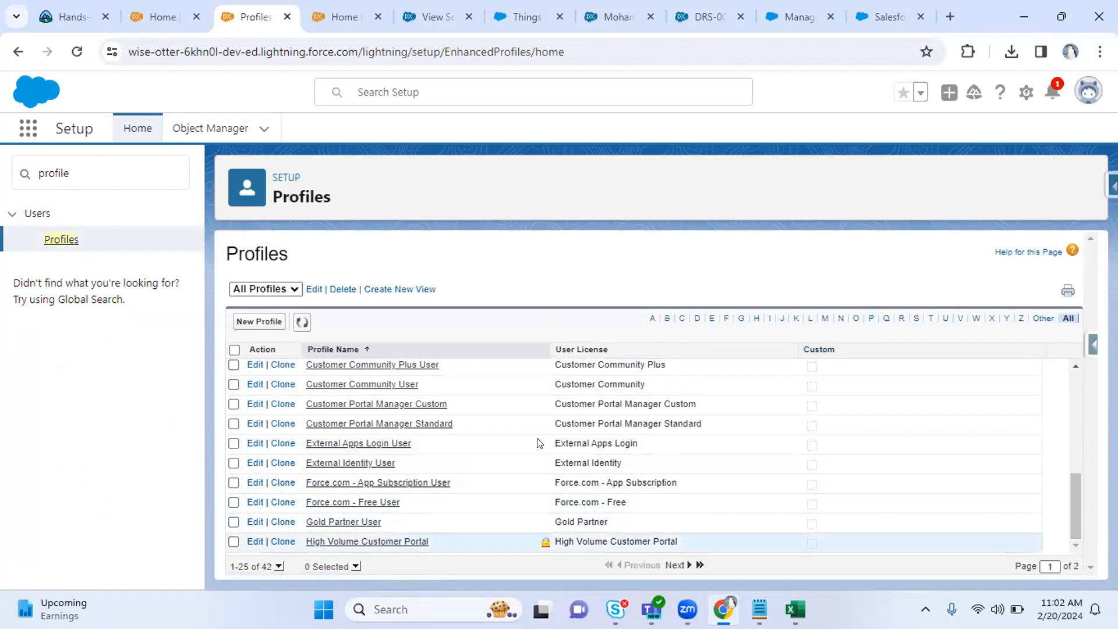
pyautogui.click(913, 320)
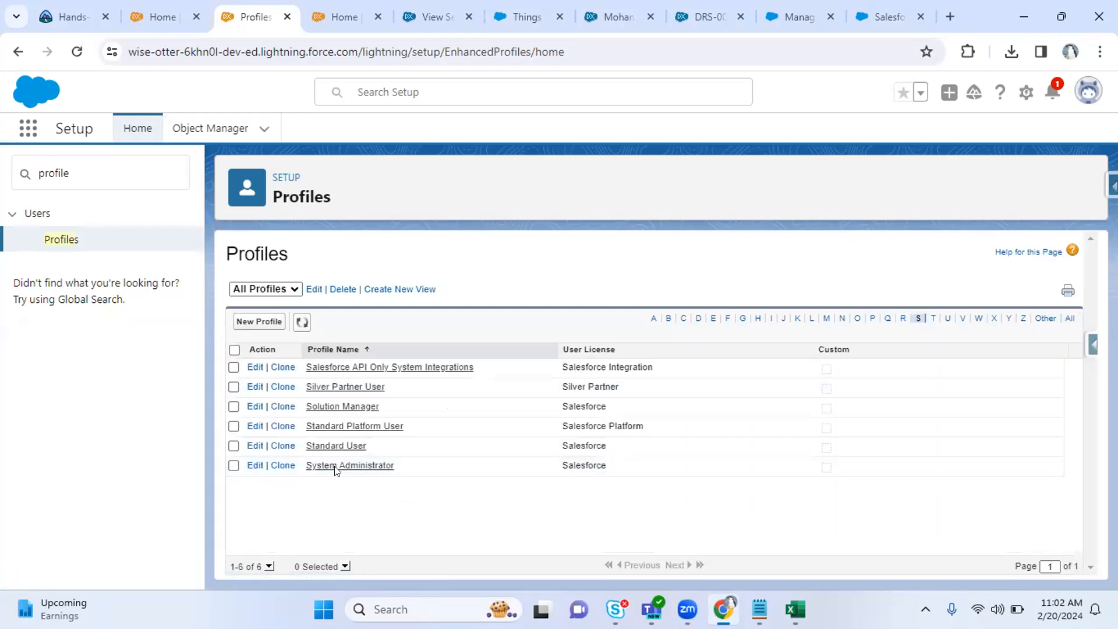
pyautogui.click(335, 467)
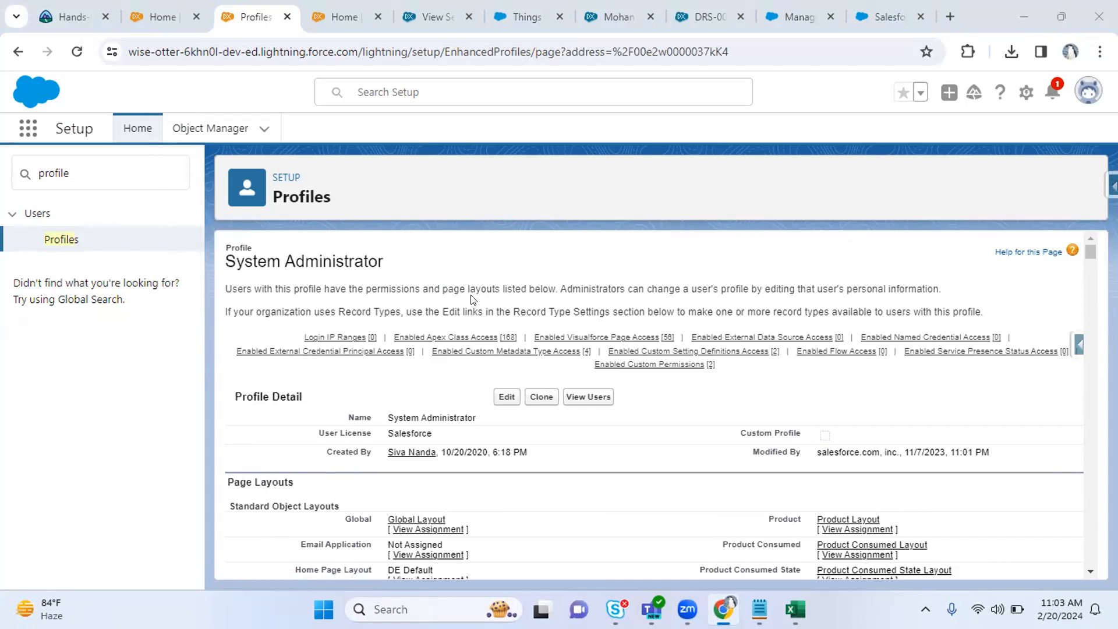
# Highlight the permissions and page layouts phrase in the profile description.
pyautogui.moveTo(250, 289); pyautogui.dragTo(284, 296)
pyautogui.click(262, 301)
pyautogui.moveTo(351, 287); pyautogui.dragTo(530, 284)
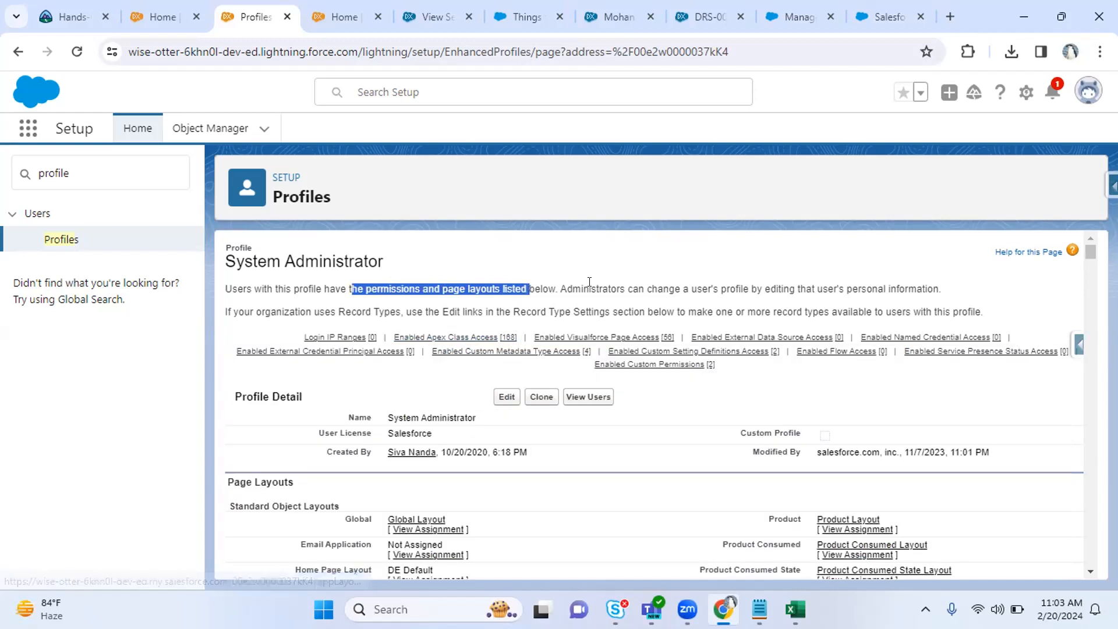
pyautogui.moveTo(693, 351)
pyautogui.moveTo(337, 340)
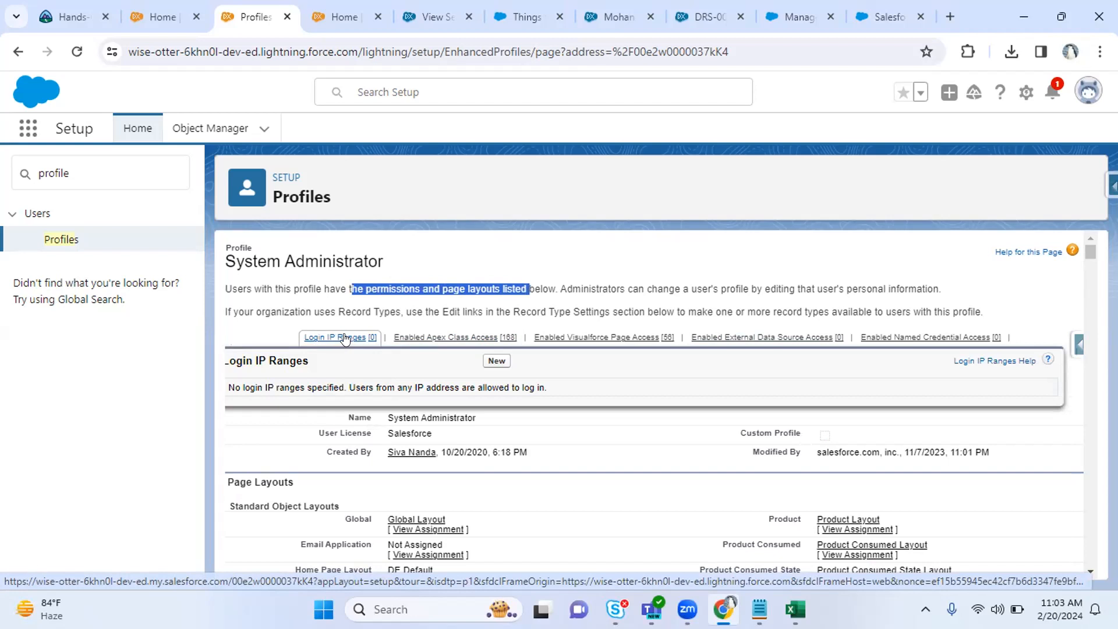
pyautogui.moveTo(412, 339)
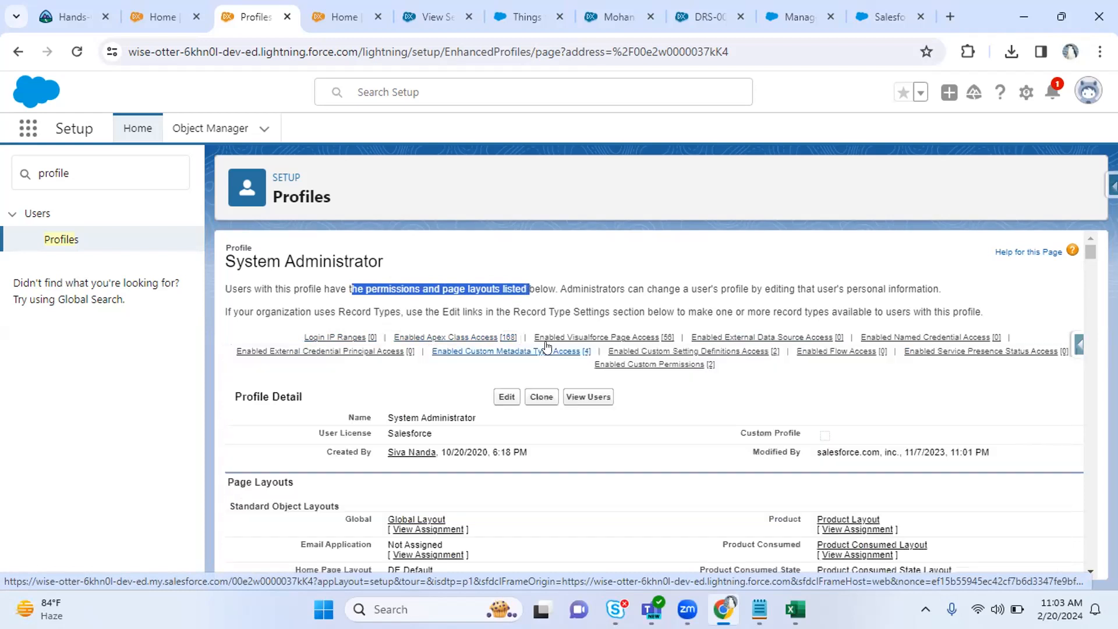
pyautogui.moveTo(559, 340)
pyautogui.moveTo(889, 337)
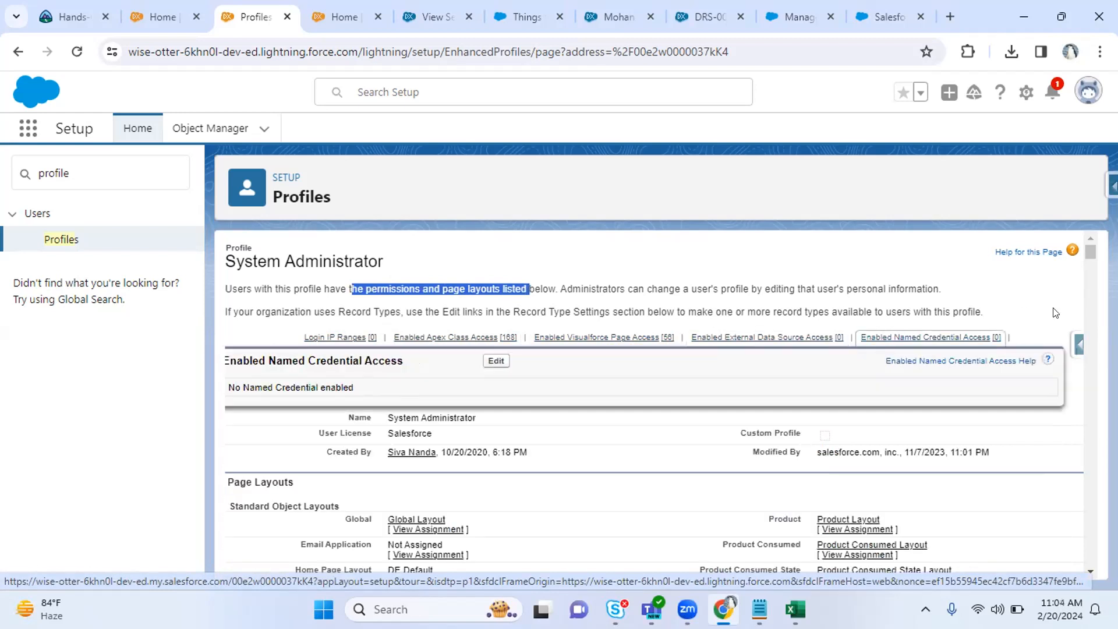
pyautogui.click(1030, 296)
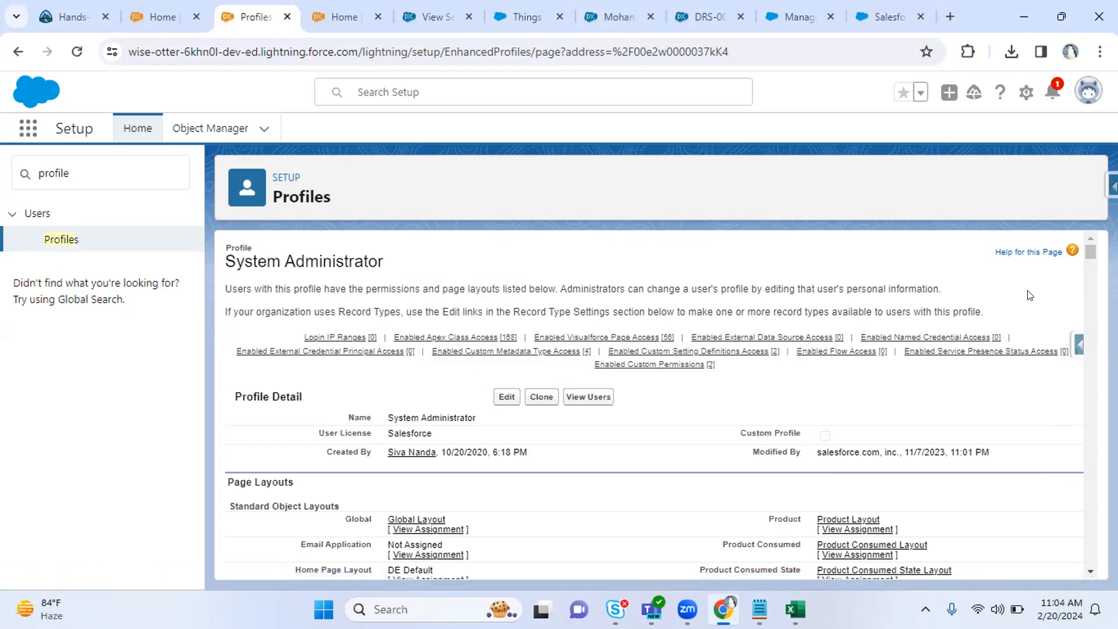
pyautogui.scroll(-3, 1030, 295)
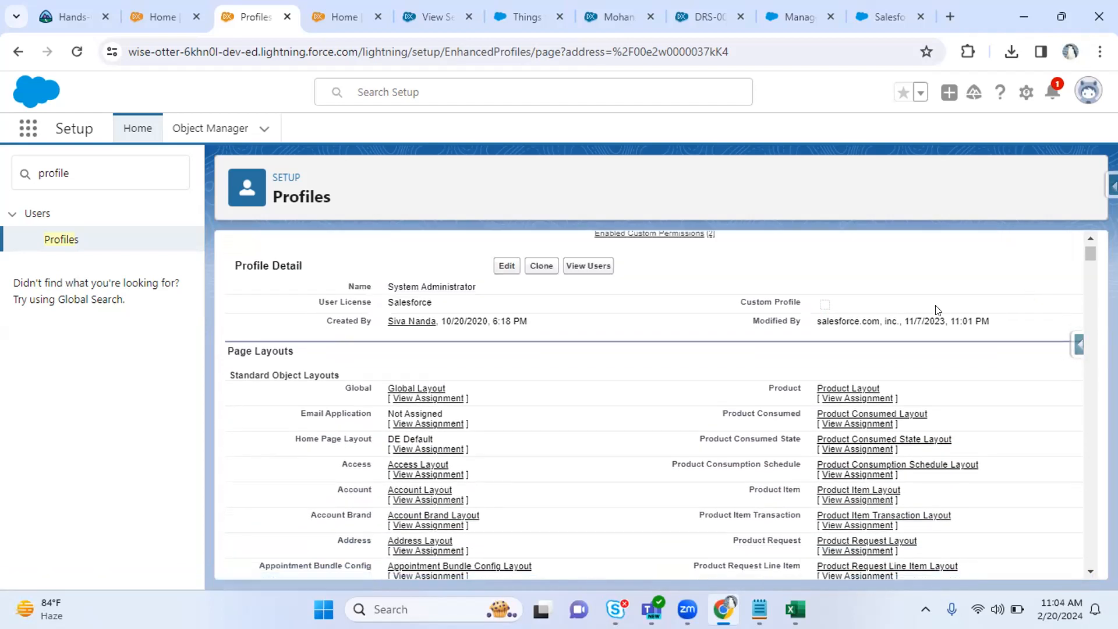
# Zoom to 110% and highlight the profile name, Salesforce user license and Custom Profile fields.
pyautogui.hotkey('ctrl', '+')
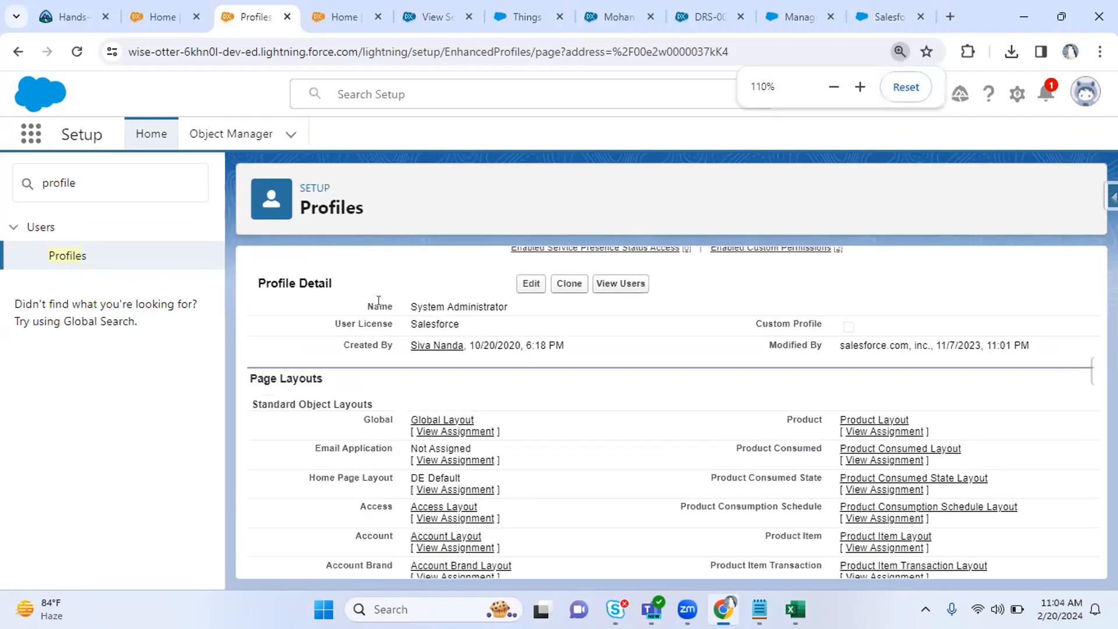
pyautogui.moveTo(399, 306); pyautogui.dragTo(494, 307)
pyautogui.moveTo(404, 324); pyautogui.dragTo(460, 326)
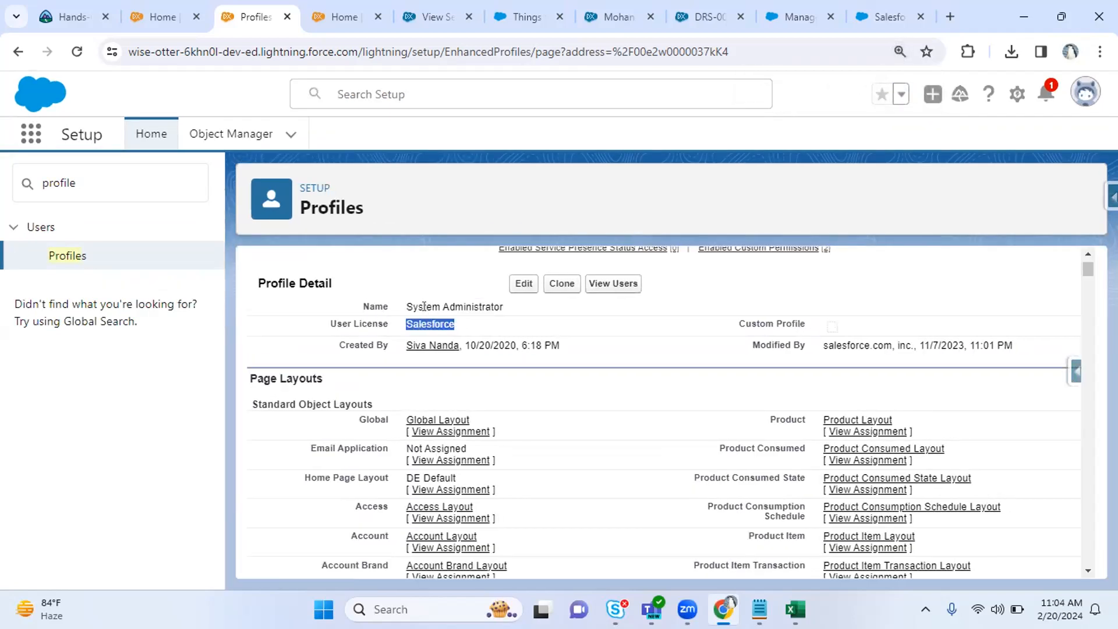
pyautogui.moveTo(406, 301); pyautogui.dragTo(505, 307)
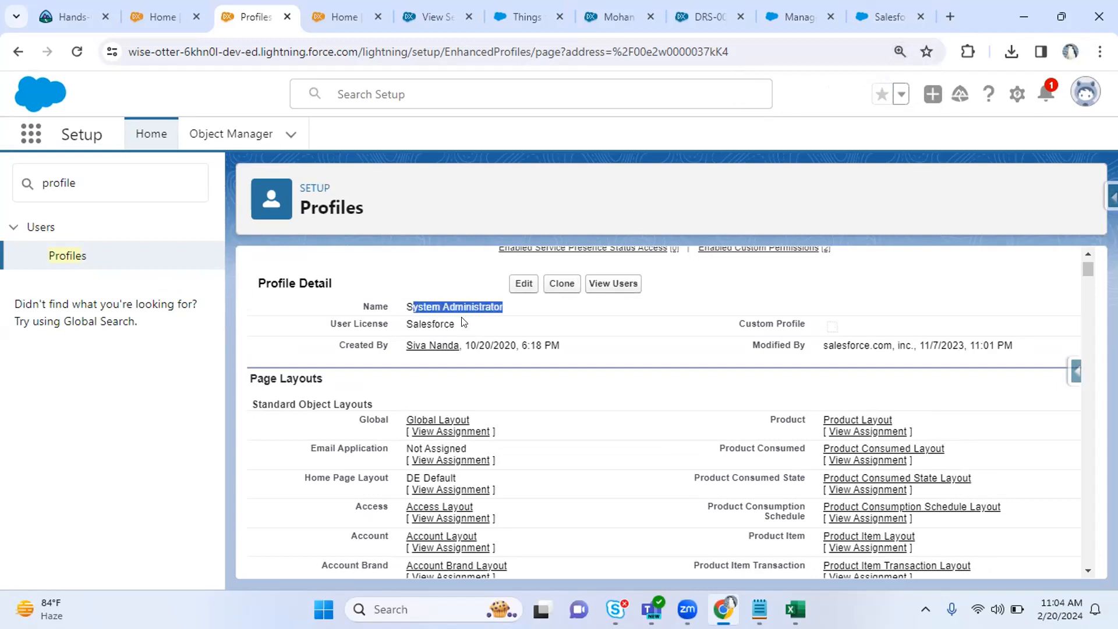
pyautogui.click(401, 325)
pyautogui.moveTo(401, 325); pyautogui.dragTo(461, 327)
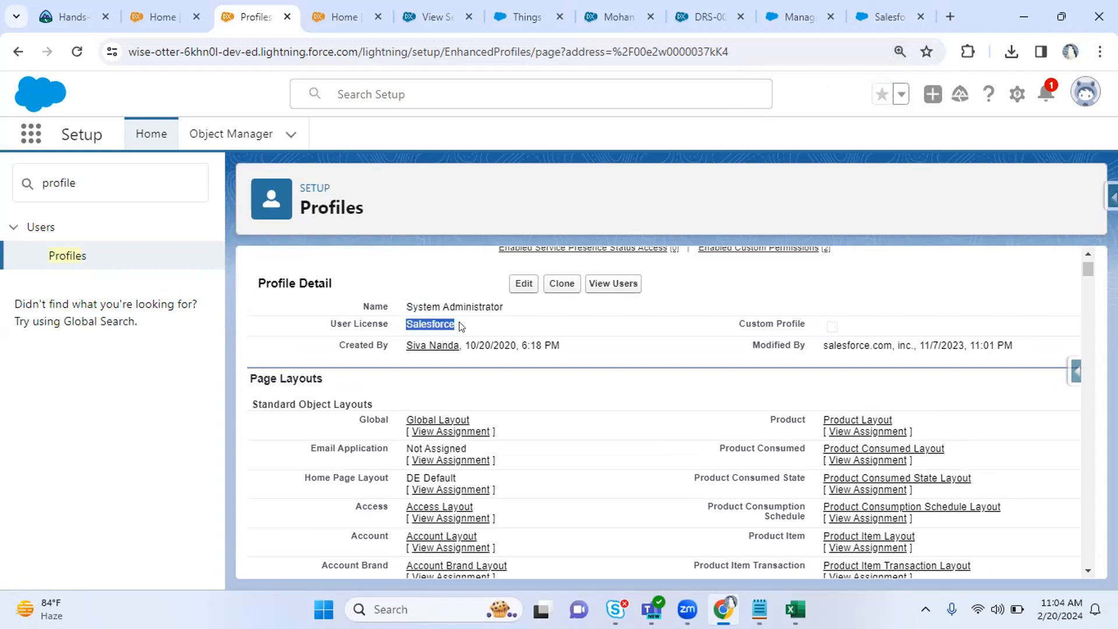
pyautogui.click(347, 338)
pyautogui.moveTo(330, 324); pyautogui.dragTo(480, 326)
pyautogui.moveTo(738, 323); pyautogui.dragTo(807, 324)
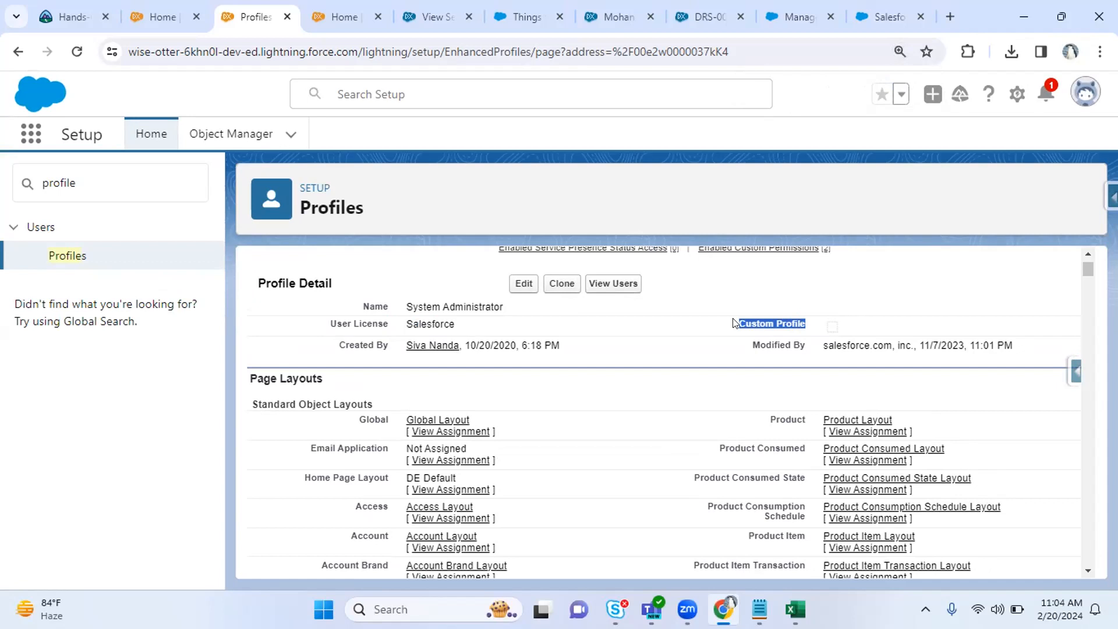
pyautogui.click(985, 301)
# Highlight salesforce.com in the Modified By row of the System Administrator profile.
pyautogui.scroll(-1, 984, 300)
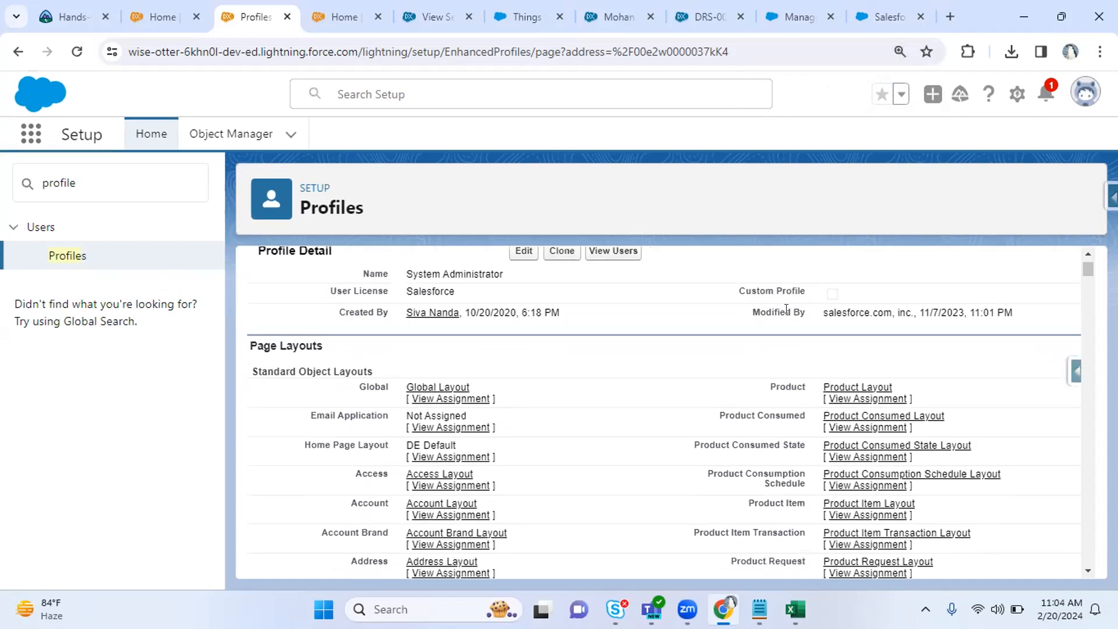
pyautogui.moveTo(823, 309); pyautogui.dragTo(900, 311)
pyautogui.click(709, 332)
pyautogui.scroll(-2, 708, 334)
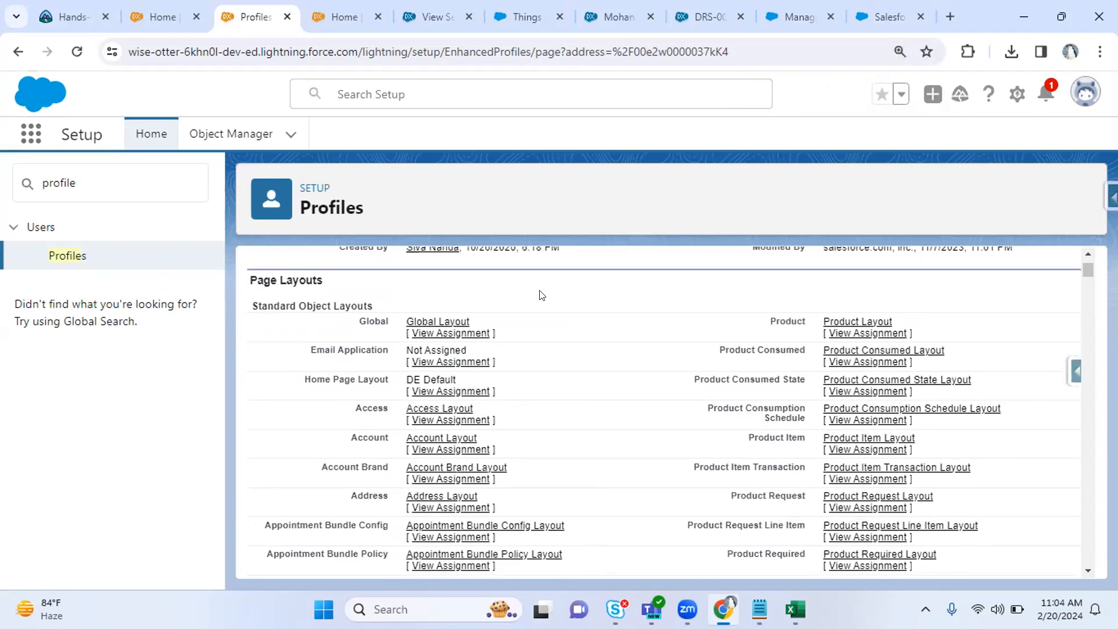
pyautogui.click(424, 8)
# Find the Teacher object with 'teac' in Object Manager and view its page layout assignments per profile.
pyautogui.click(227, 131)
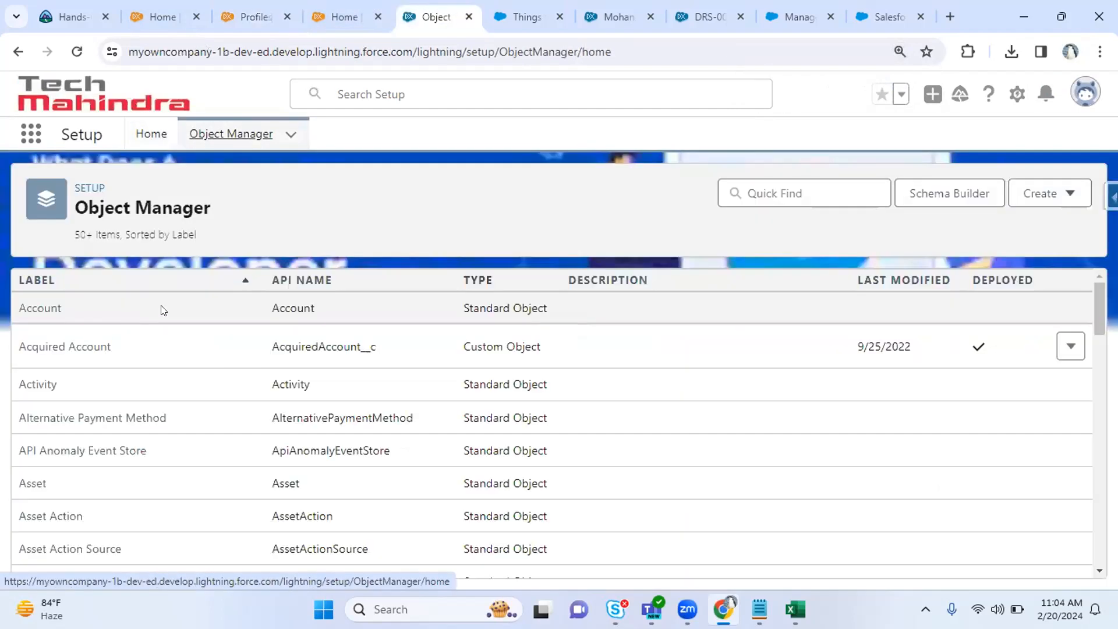
pyautogui.click(783, 194)
pyautogui.write('teac')
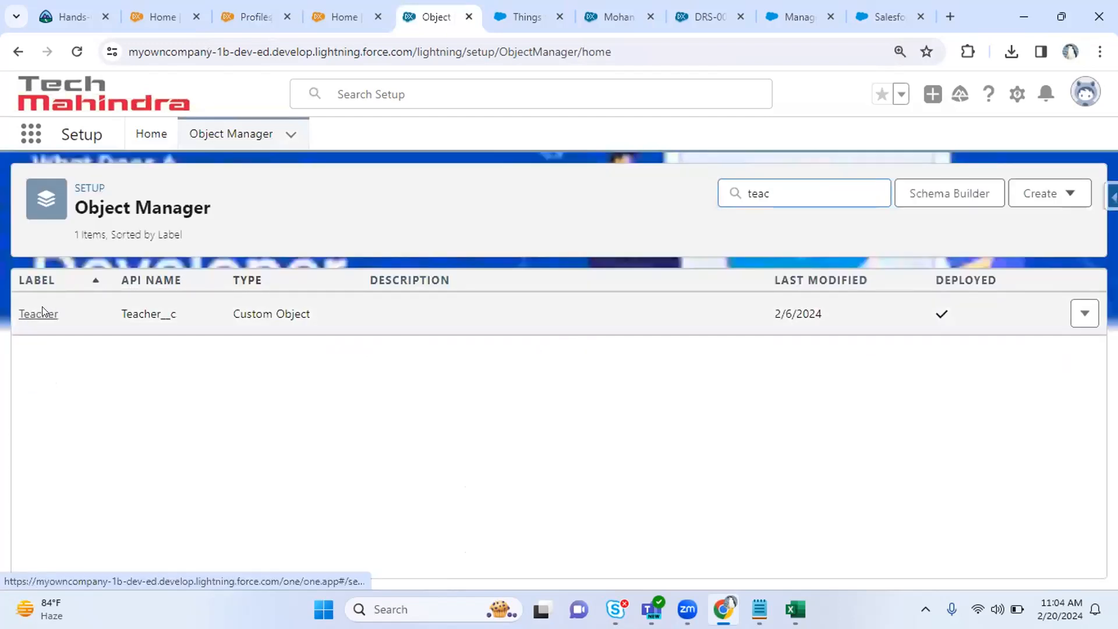
pyautogui.click(42, 307)
pyautogui.click(111, 348)
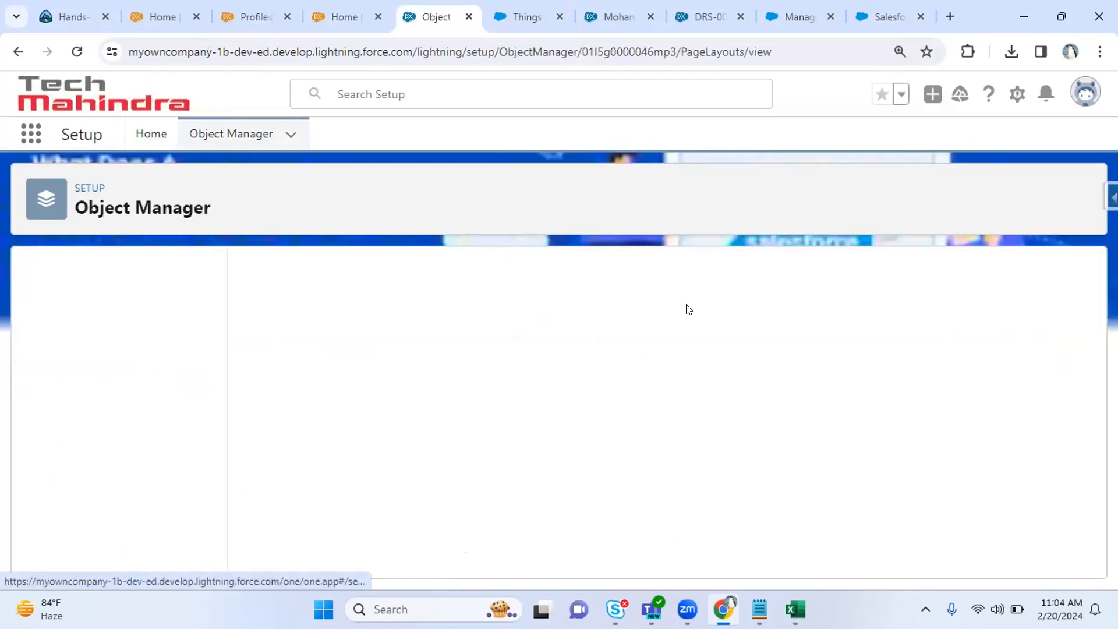
pyautogui.click(1031, 278)
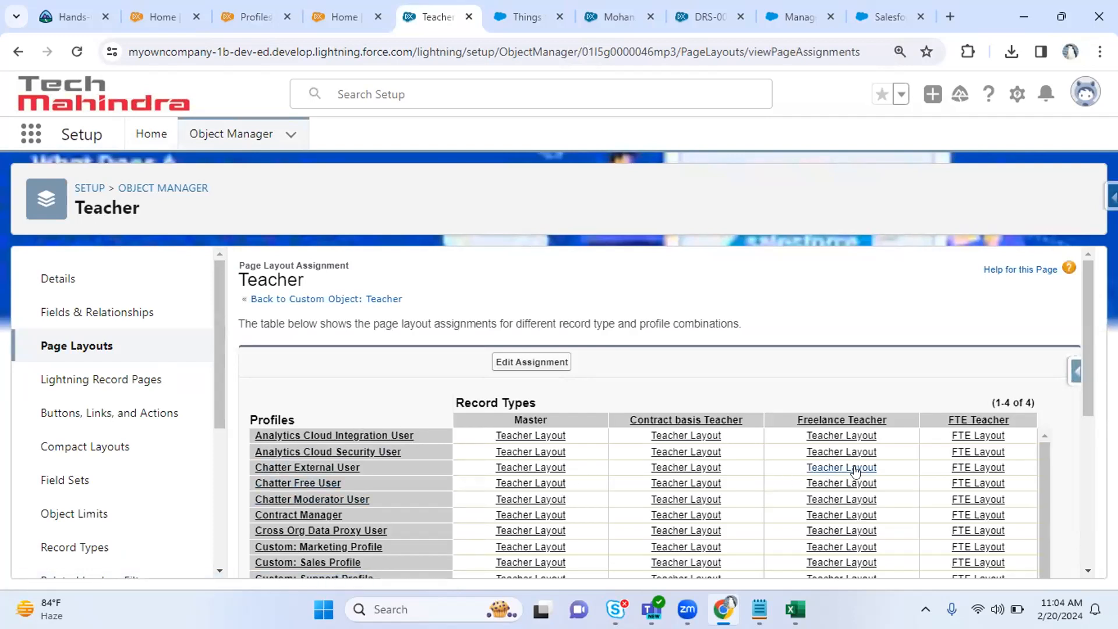
pyautogui.moveTo(1089, 392); pyautogui.dragTo(1093, 520)
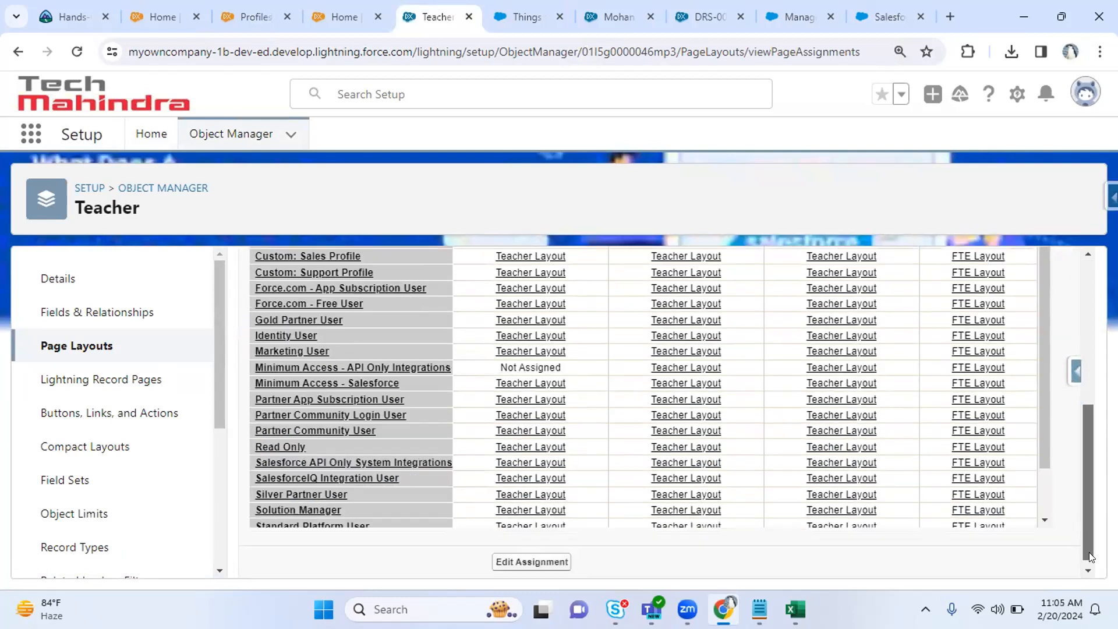
pyautogui.scroll(-2, 1044, 428)
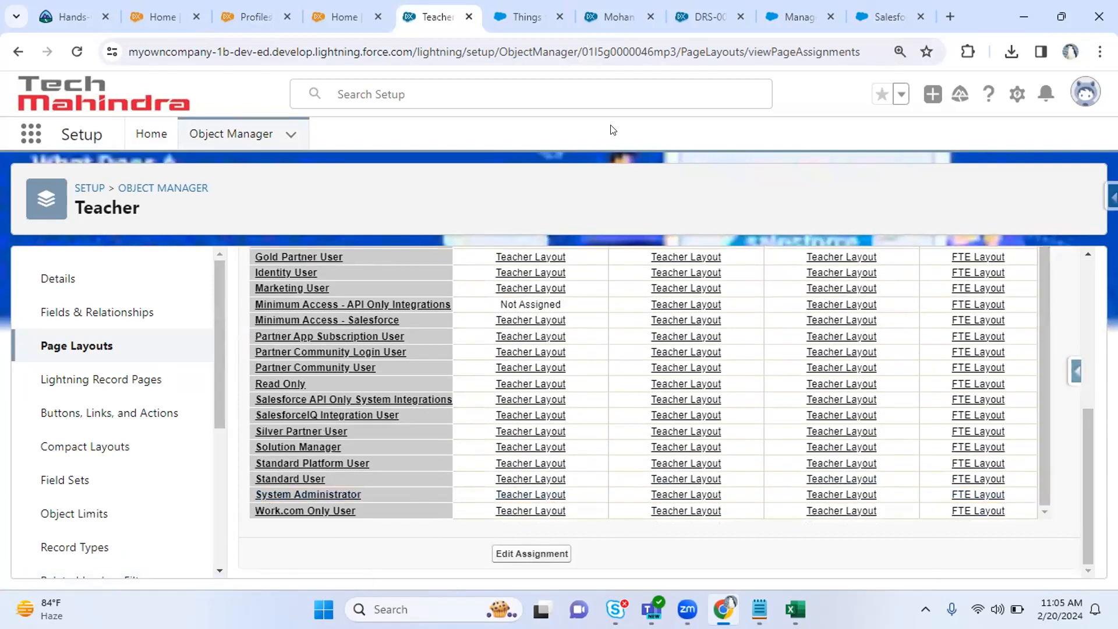
pyautogui.click(335, 5)
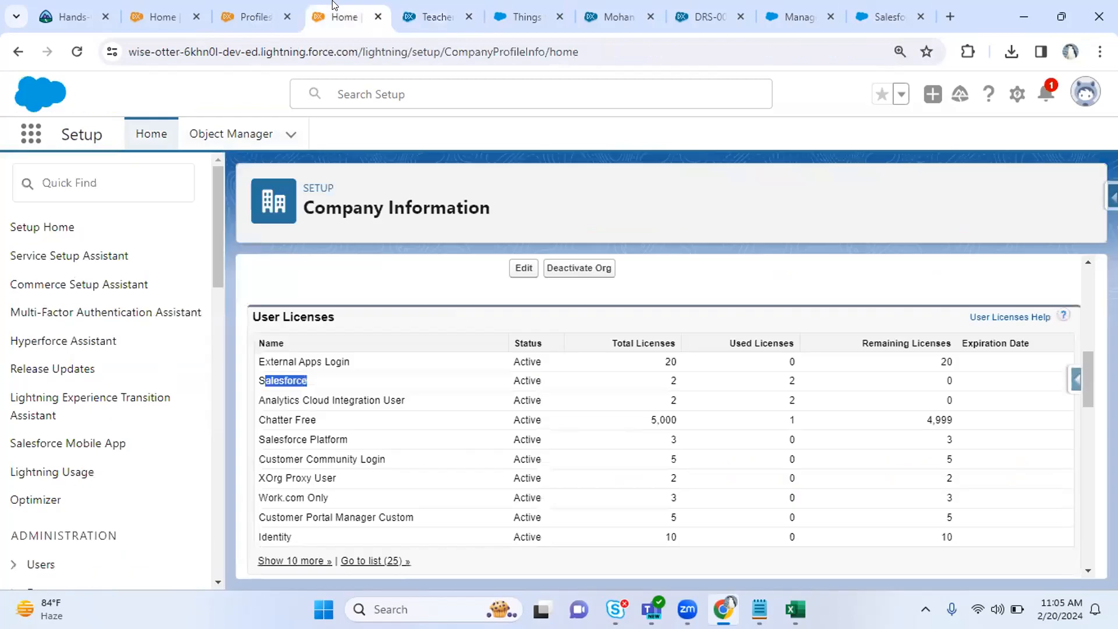
# On the System Administrator profile, find 'teach' and view the Teacher layout assignments.
pyautogui.click(252, 6)
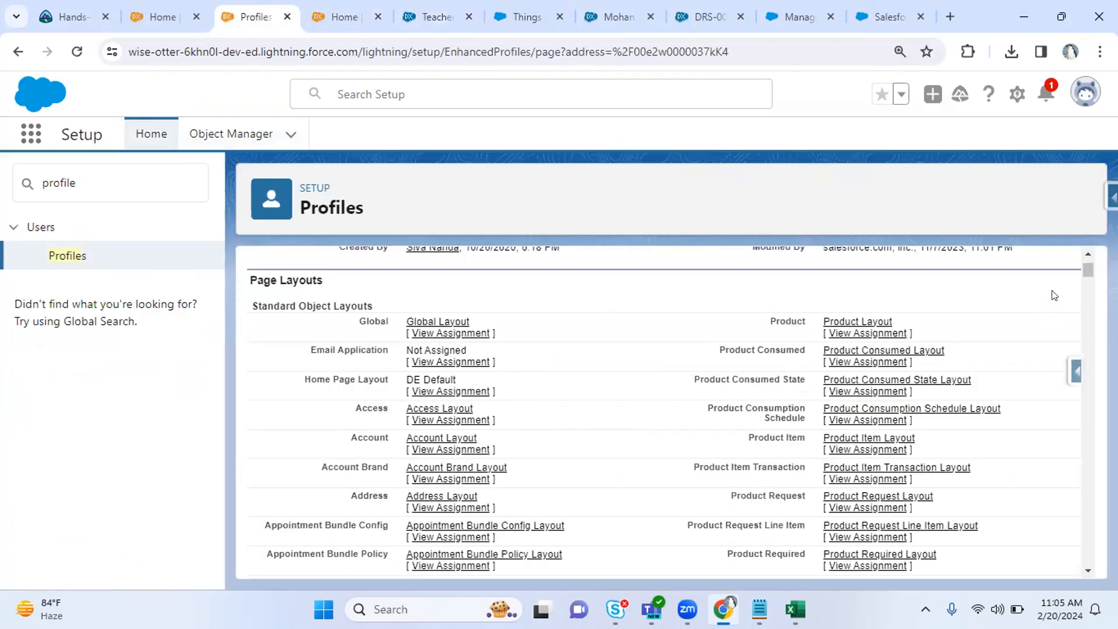
pyautogui.scroll(1, 1055, 295)
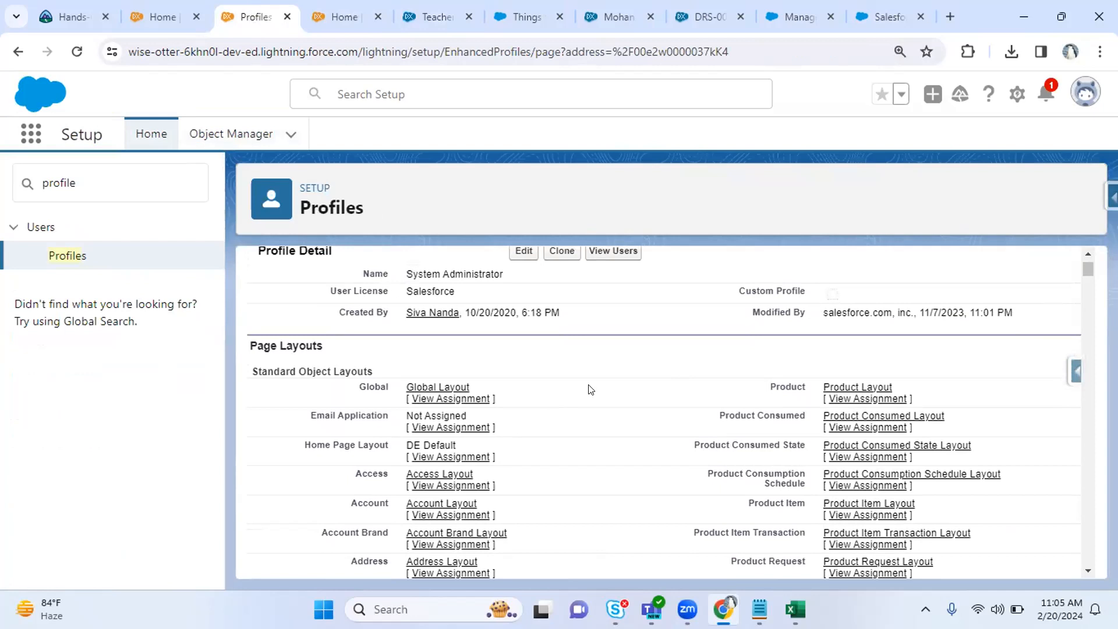
pyautogui.scroll(-1, 590, 389)
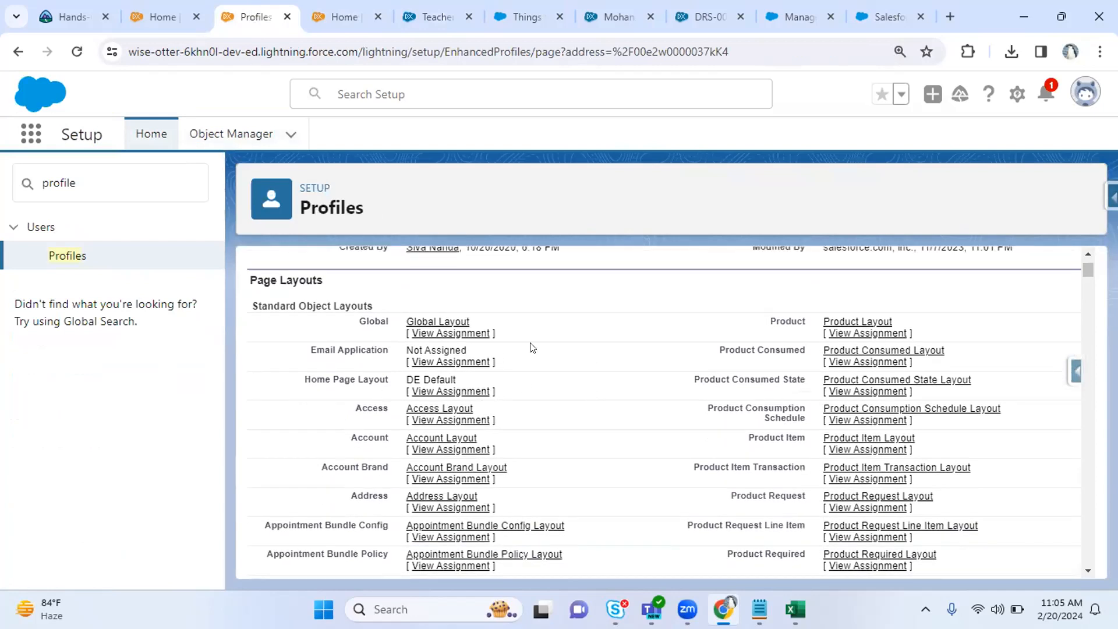
pyautogui.scroll(-3, 585, 366)
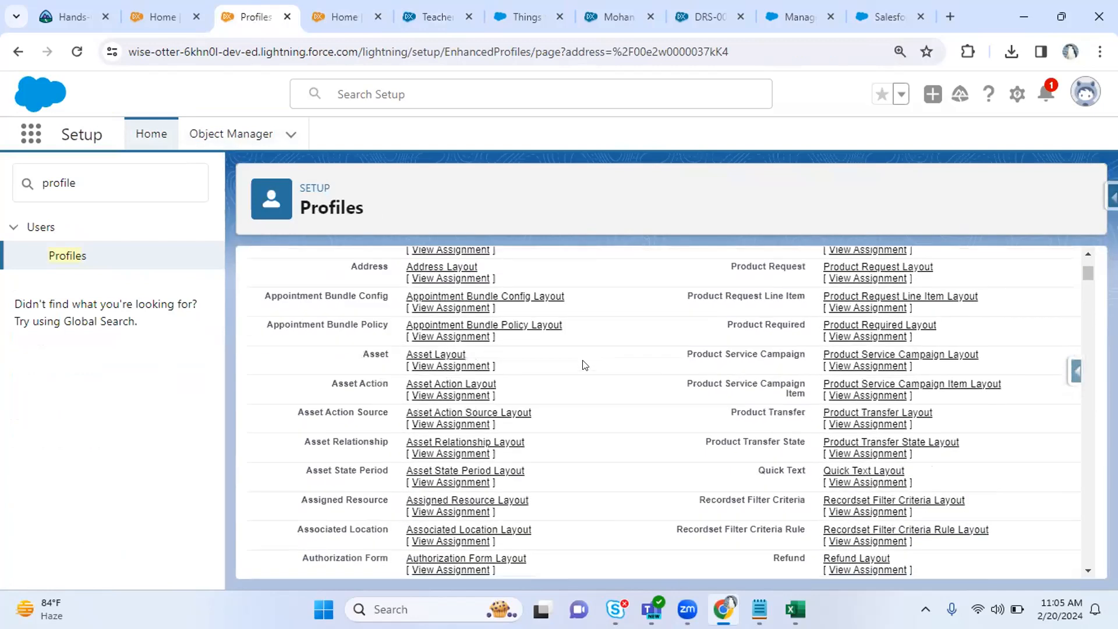
pyautogui.hotkey('ctrl', 'f')
pyautogui.write('teach')
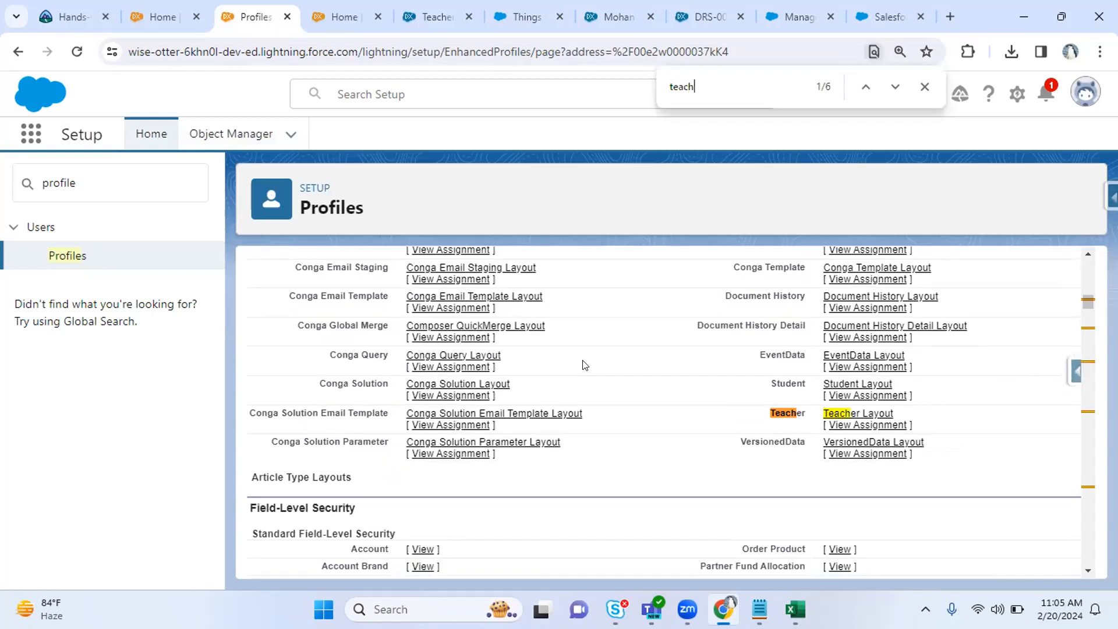
pyautogui.click(868, 425)
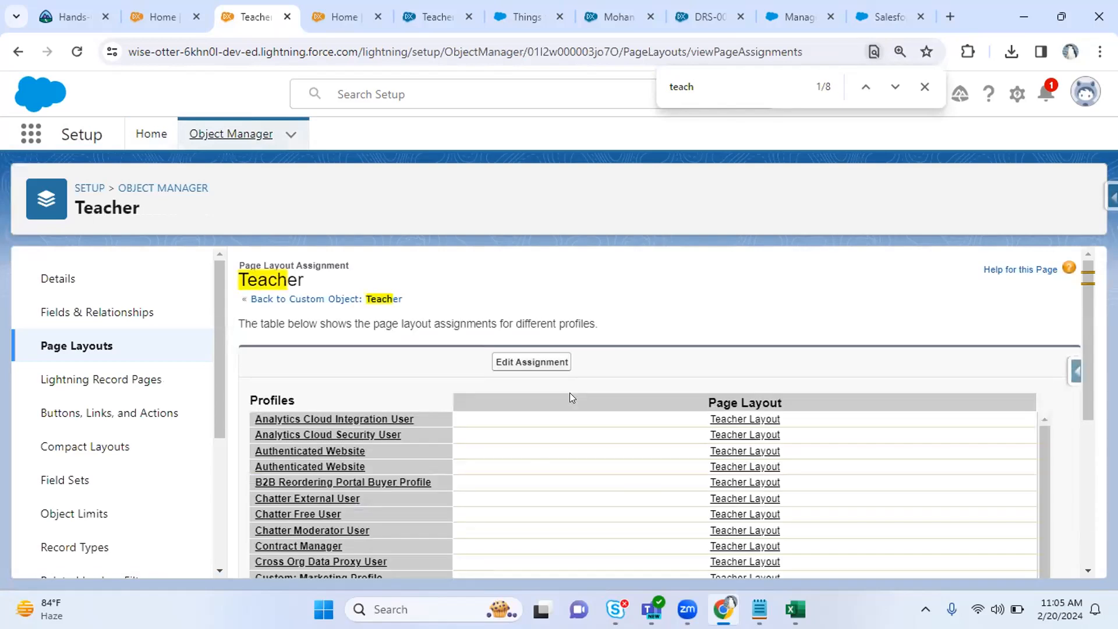
pyautogui.moveTo(1093, 307); pyautogui.dragTo(1094, 462)
pyautogui.moveTo(1045, 346); pyautogui.dragTo(1050, 477)
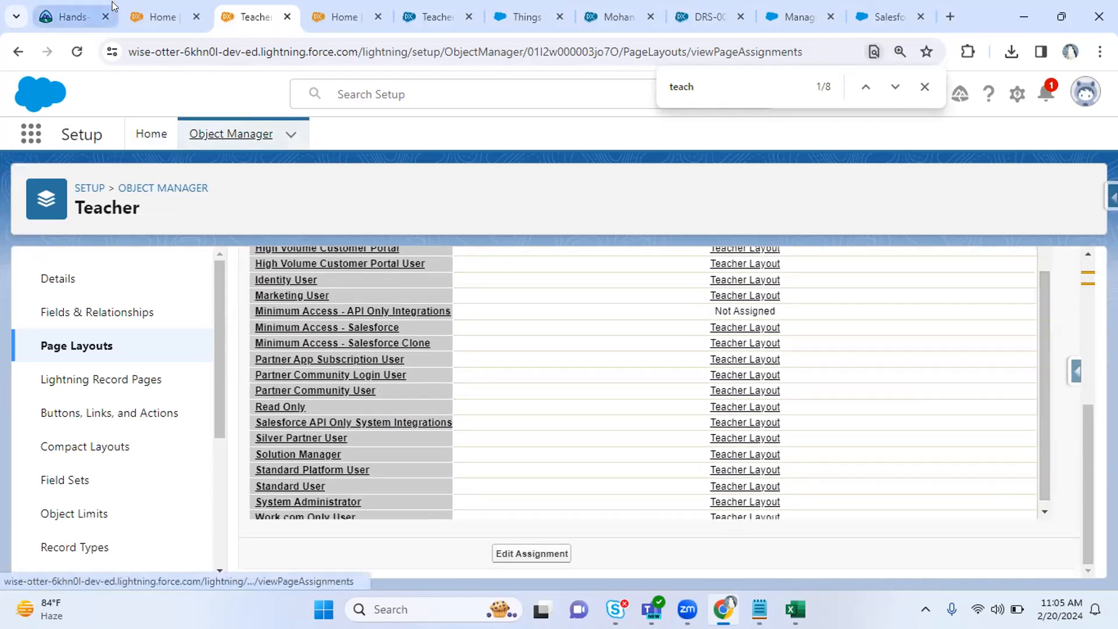
pyautogui.click(18, 51)
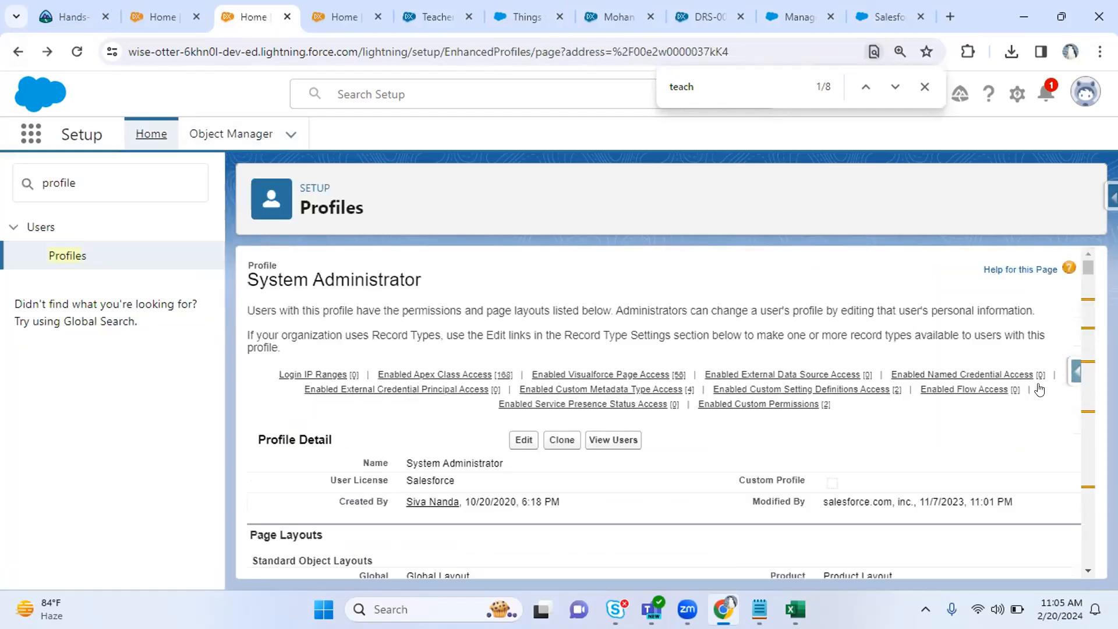
# Scroll the System Administrator profile down to the Field-Level Security heading.
pyautogui.moveTo(1088, 263); pyautogui.dragTo(1089, 263)
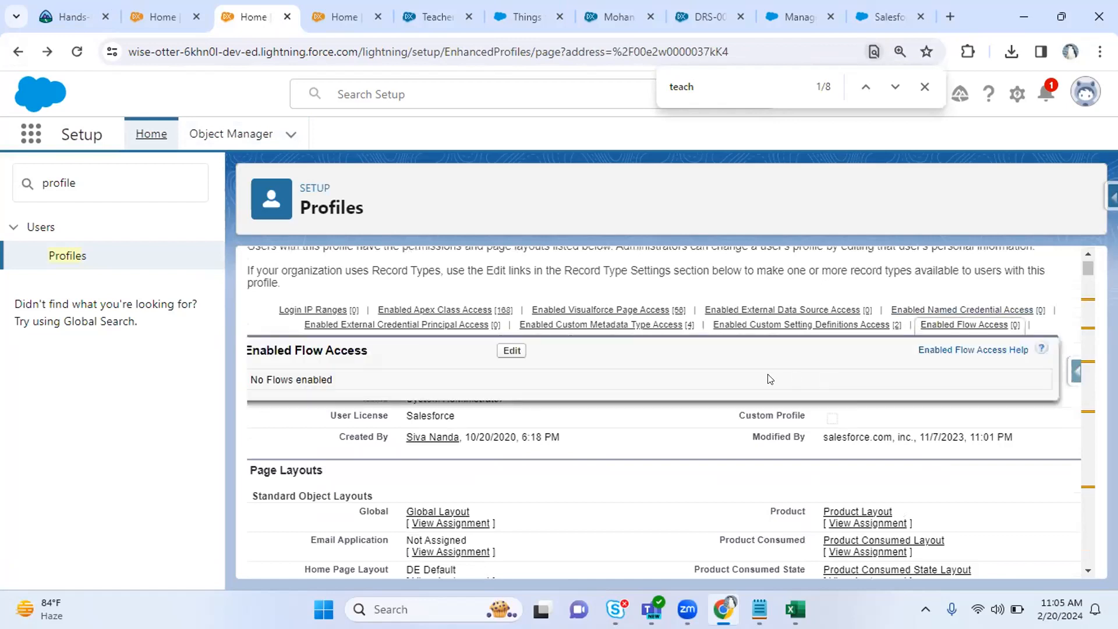
pyautogui.scroll(-7, 617, 459)
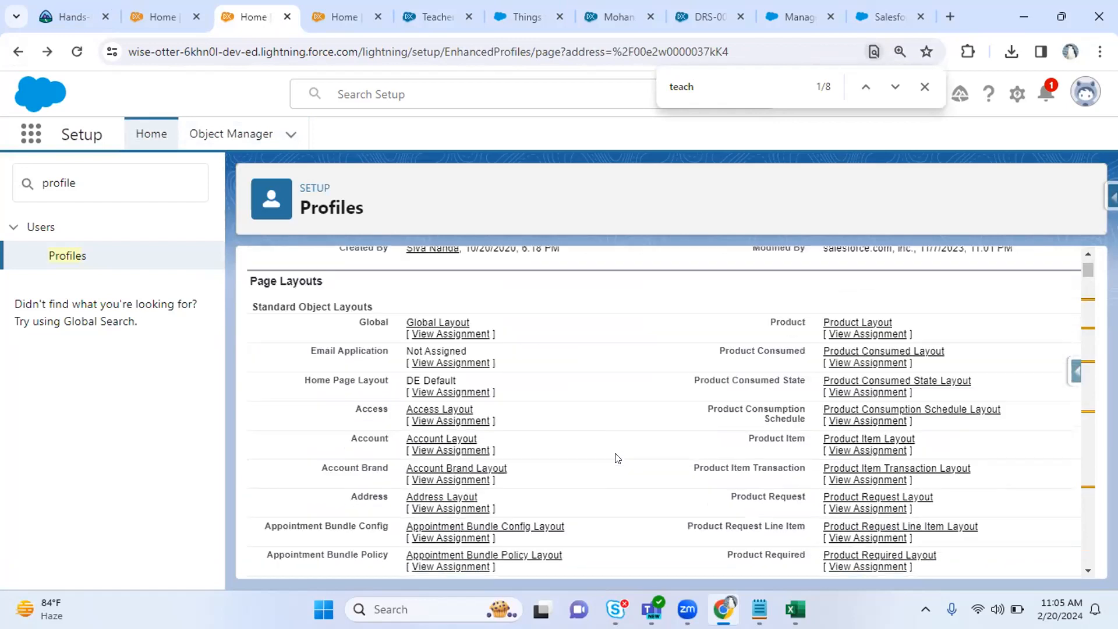
pyautogui.scroll(3, 618, 458)
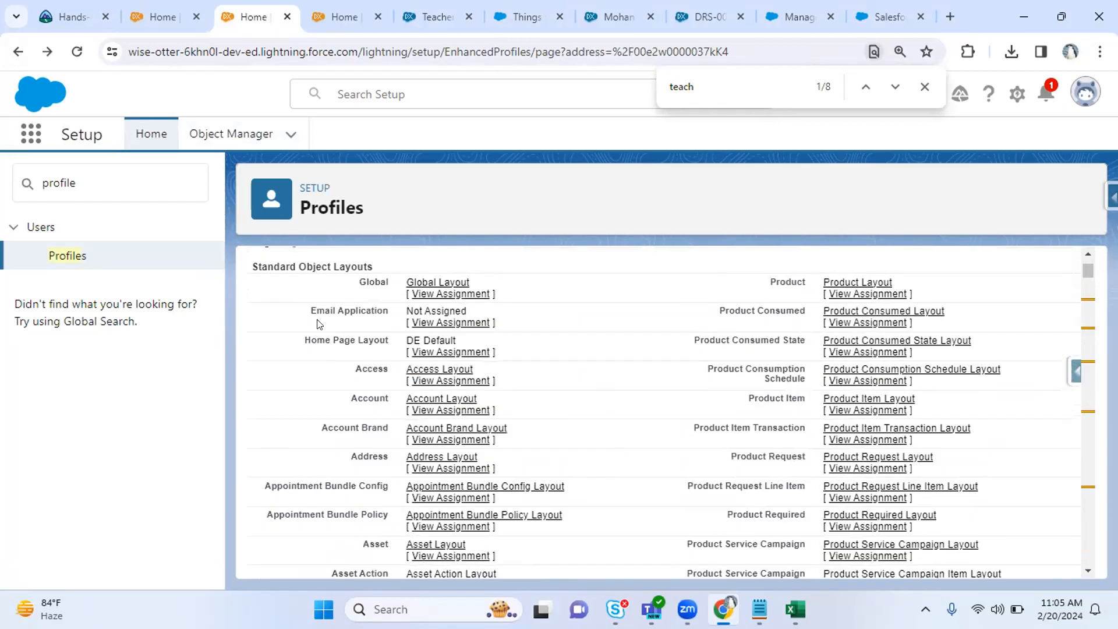
pyautogui.scroll(-9, 634, 337)
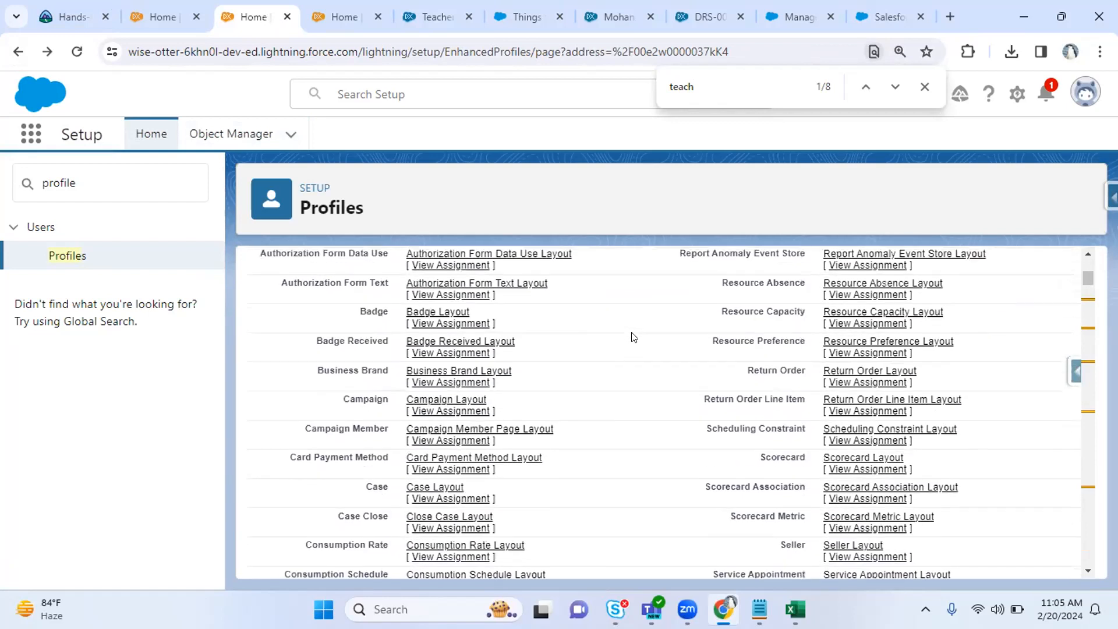
pyautogui.scroll(2, 634, 337)
pyautogui.scroll(-9, 634, 338)
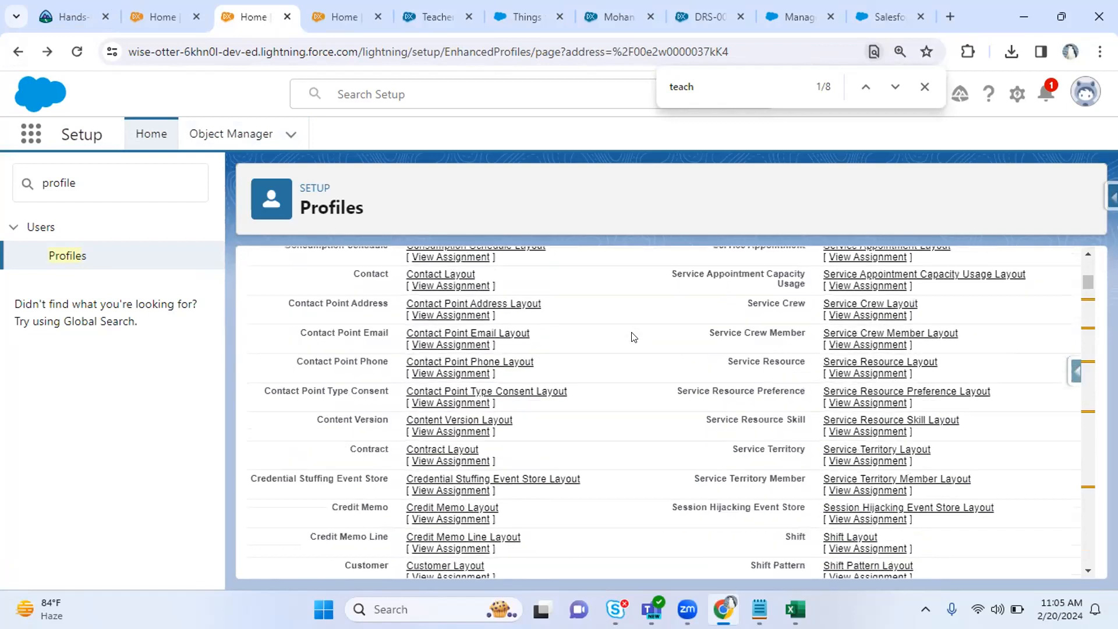
pyautogui.scroll(-10, 633, 337)
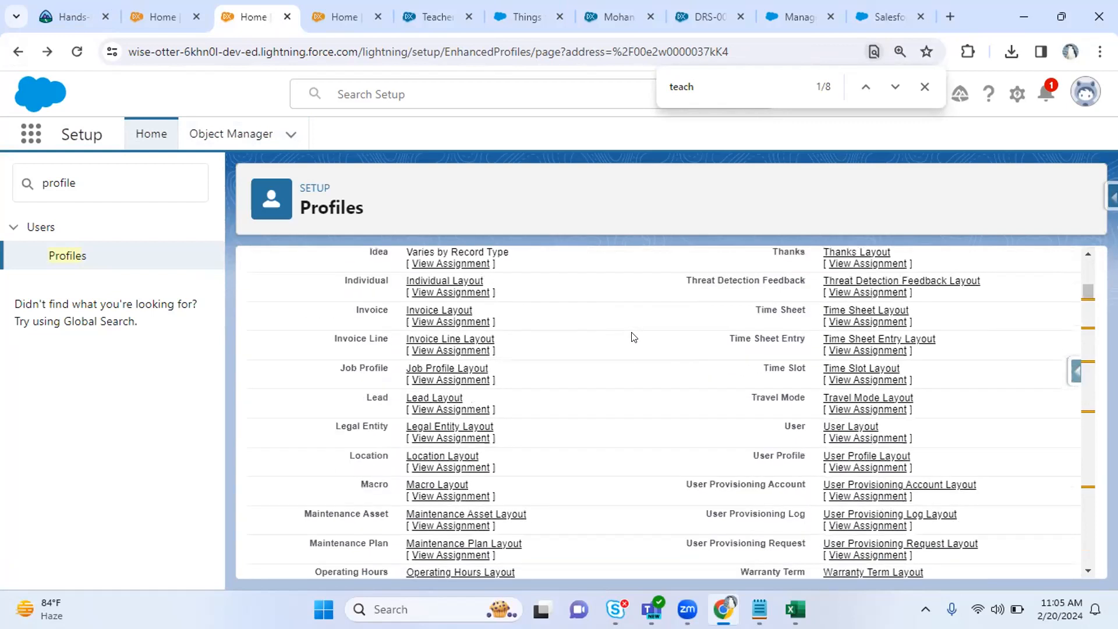
pyautogui.scroll(-8, 634, 337)
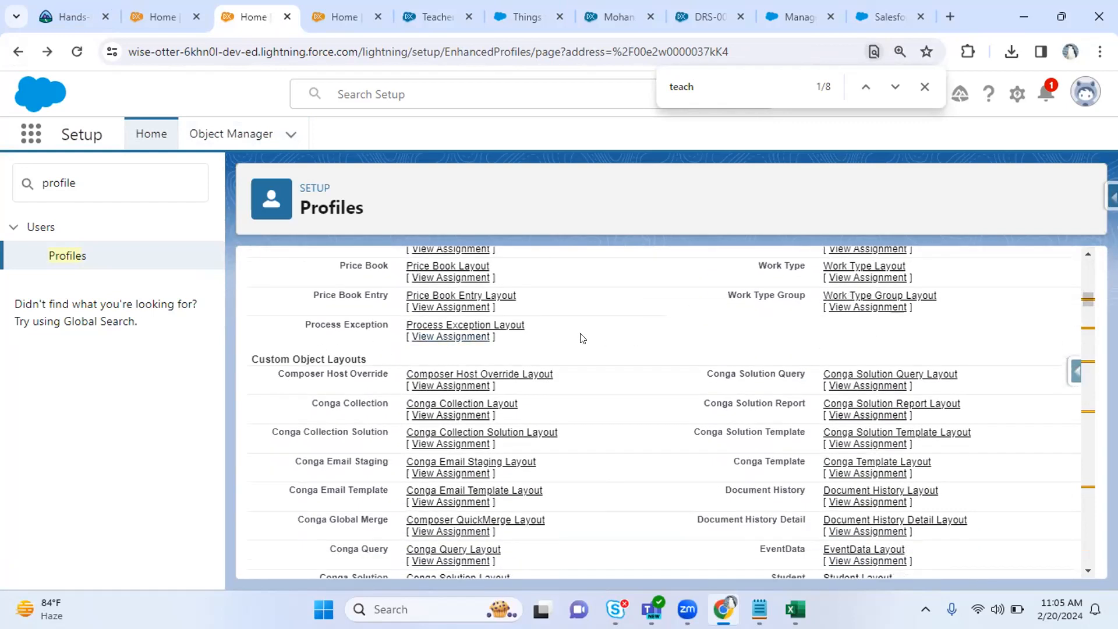
pyautogui.scroll(-10, 631, 384)
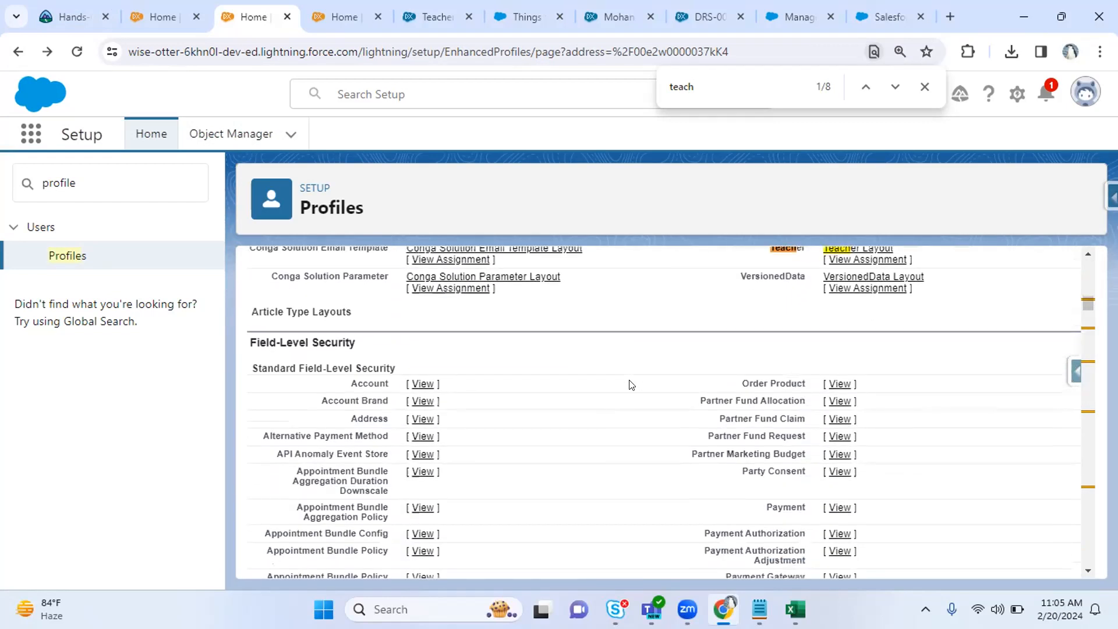
pyautogui.moveTo(299, 309); pyautogui.dragTo(357, 309)
pyautogui.click(174, 4)
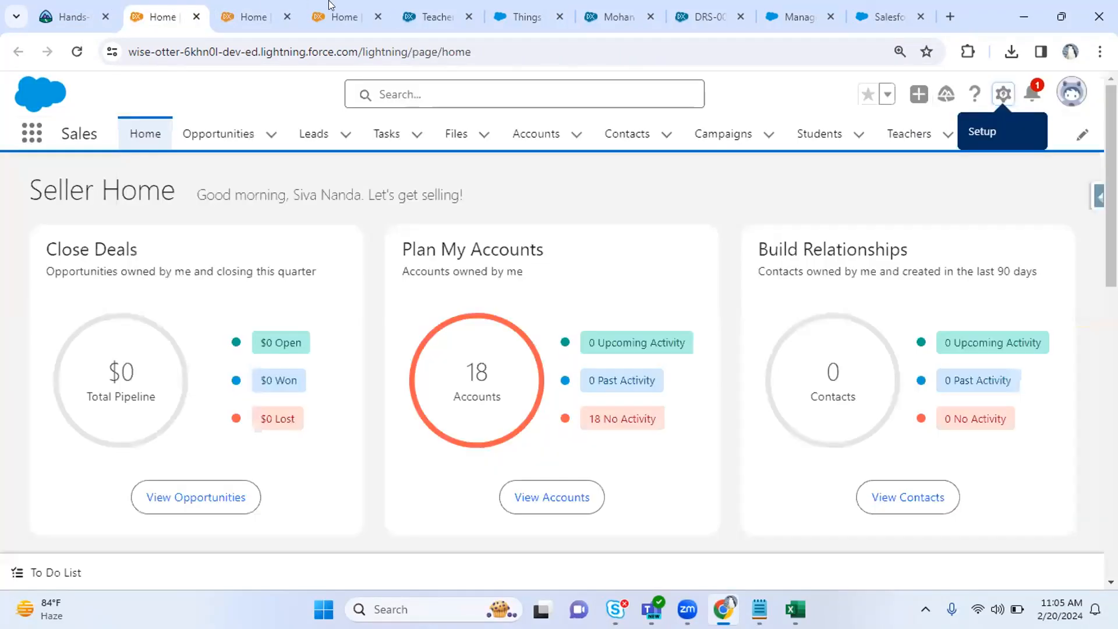
# Open field-level security for the Teacher object's Hourly Rate field.
pyautogui.click(430, 16)
pyautogui.click(105, 315)
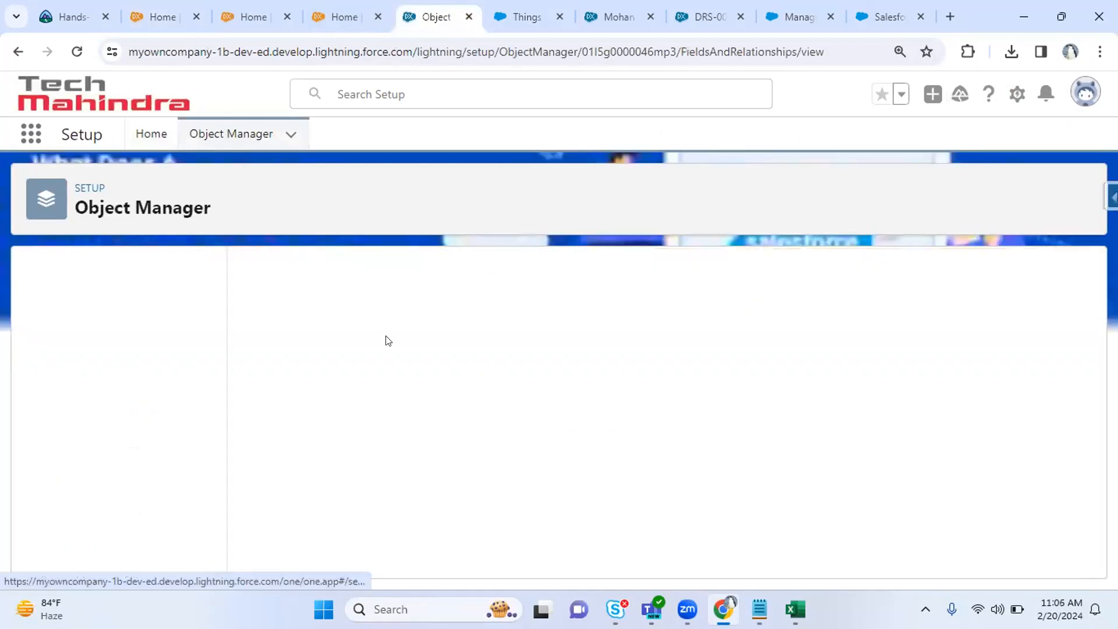
pyautogui.click(575, 272)
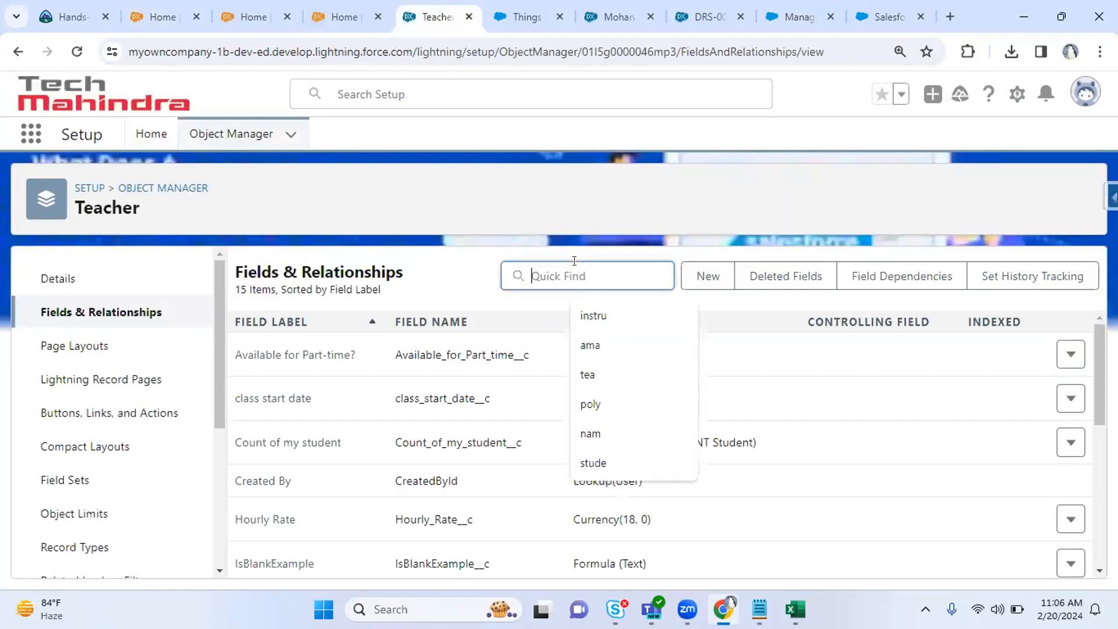
pyautogui.click(284, 521)
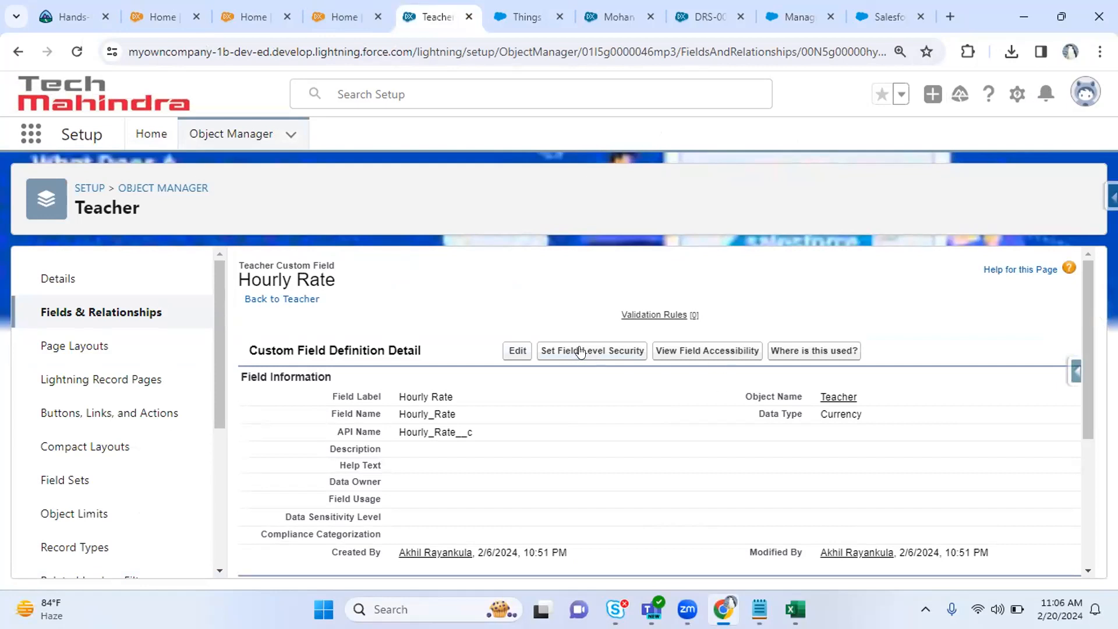
pyautogui.click(548, 351)
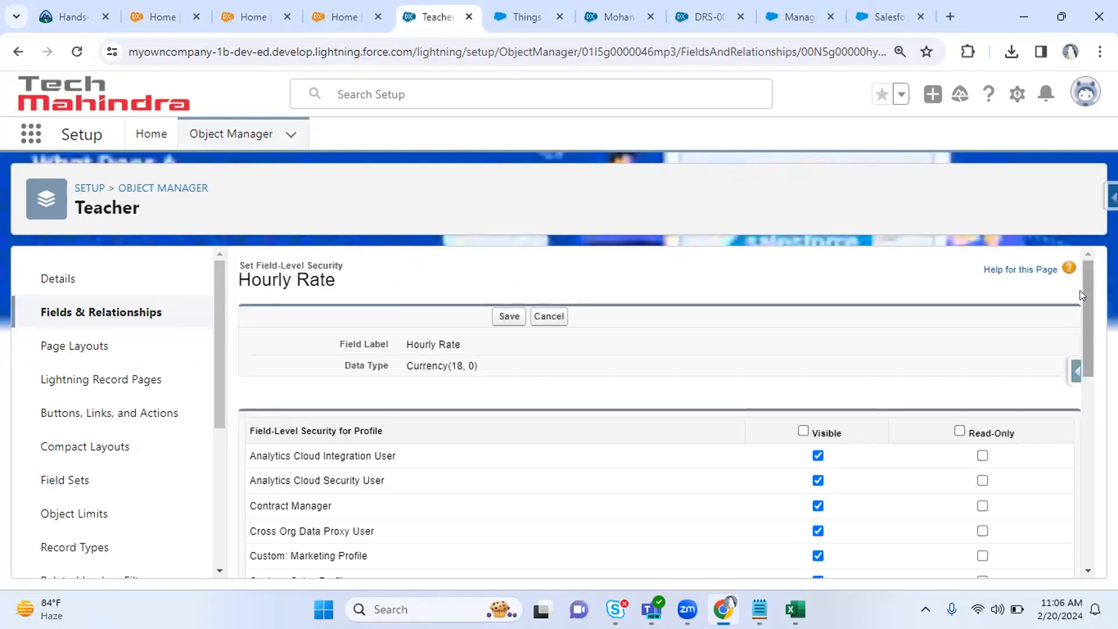
# Clear Visible for all profiles, check only System Administrator, and save Hourly Rate security.
pyautogui.scroll(-1, 1087, 306)
pyautogui.moveTo(1087, 307)
pyautogui.mouseDown()
pyautogui.moveTo(1094, 516)
pyautogui.moveTo(1089, 317)
pyautogui.mouseUp()
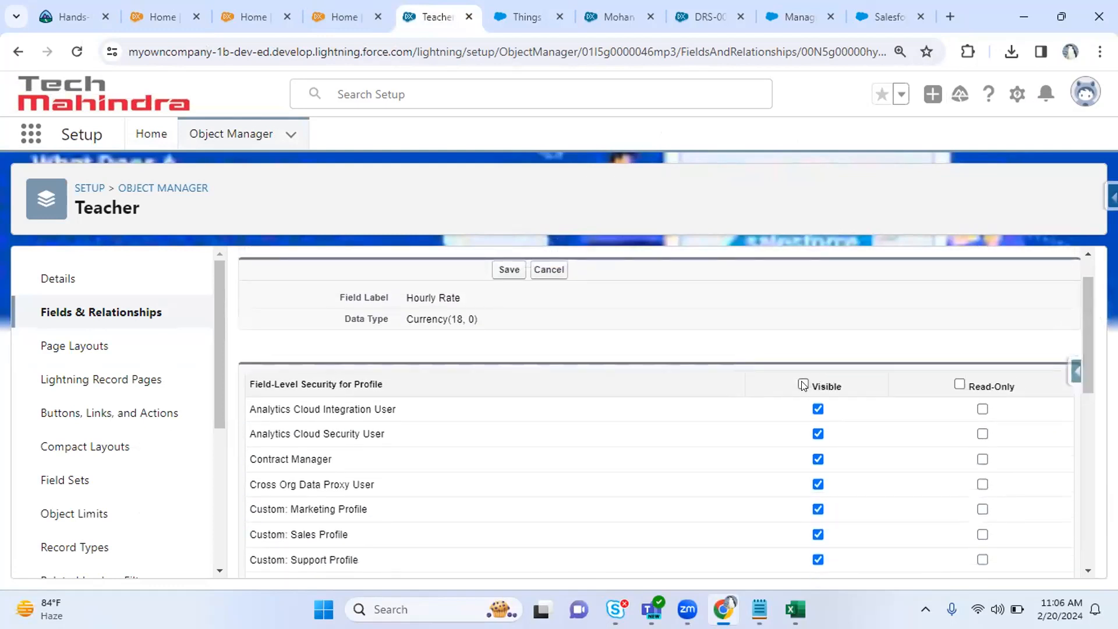
pyautogui.click(804, 384)
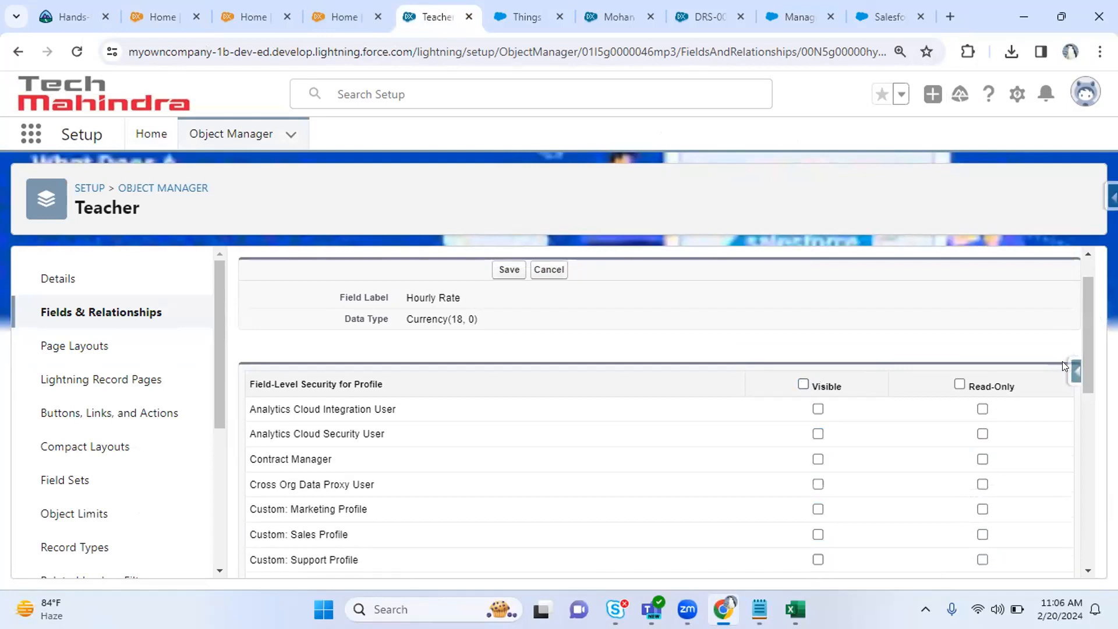
pyautogui.moveTo(1086, 355); pyautogui.dragTo(1087, 526)
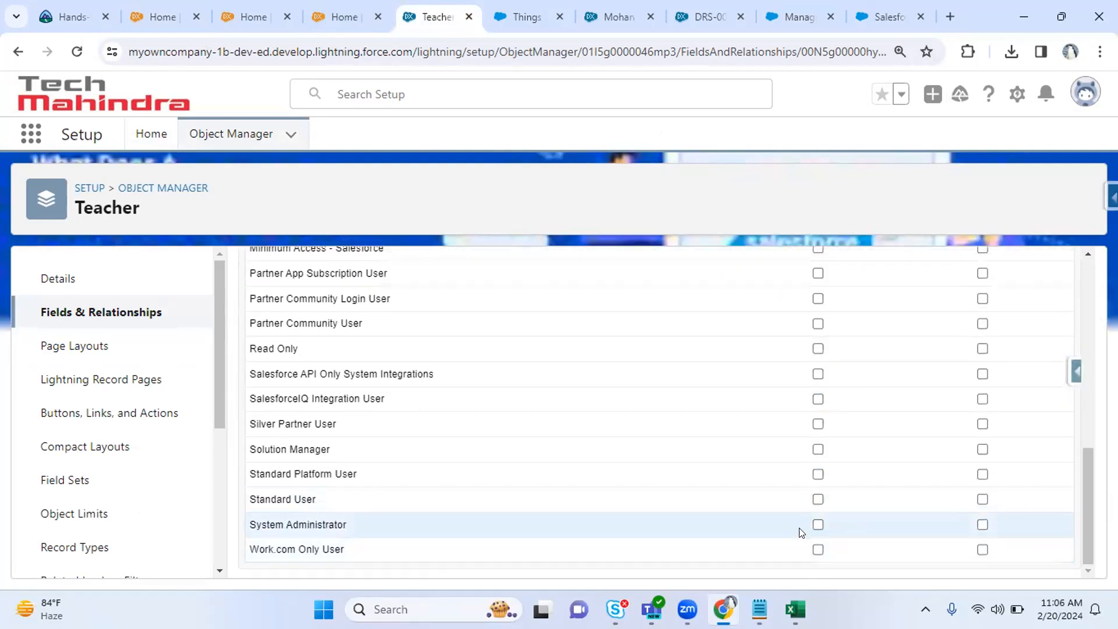
pyautogui.click(816, 520)
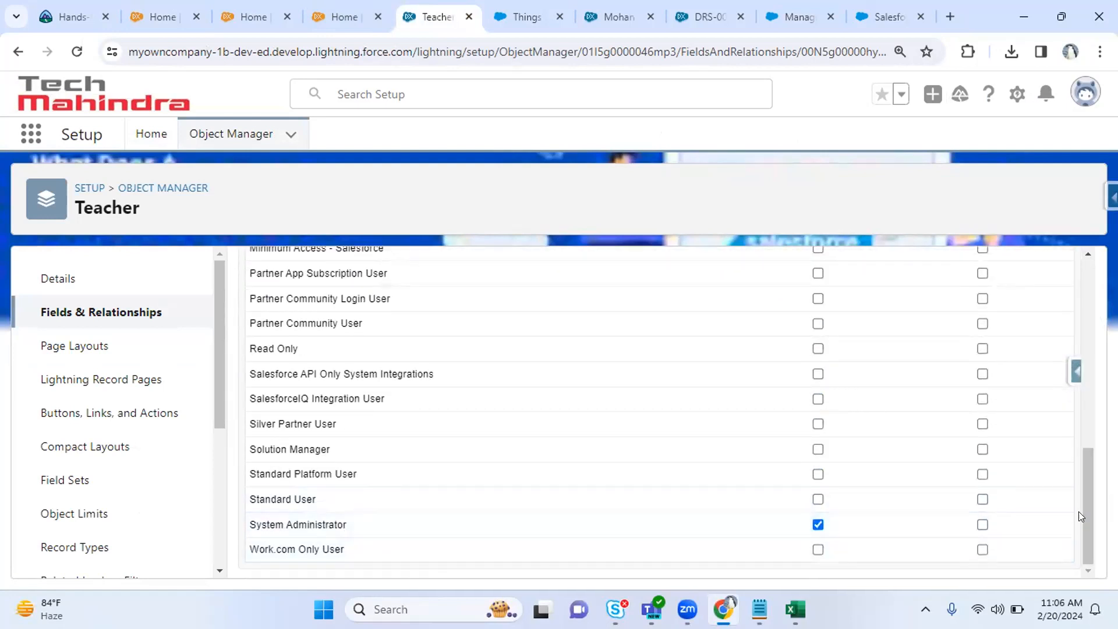
pyautogui.moveTo(1081, 510); pyautogui.dragTo(1087, 263)
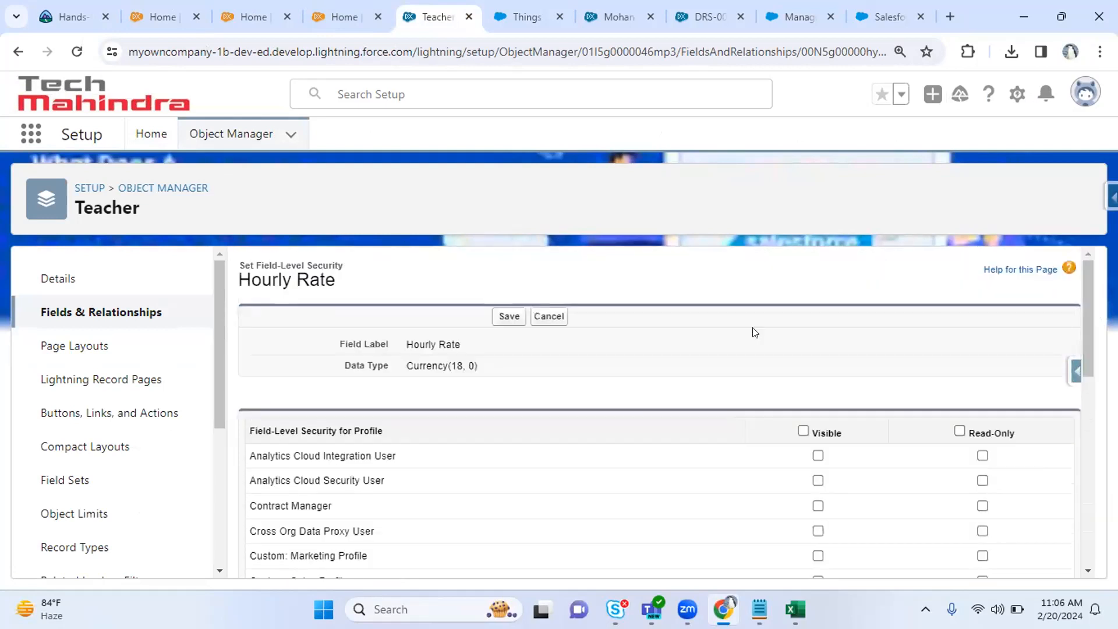
pyautogui.click(517, 327)
pyautogui.click(340, 17)
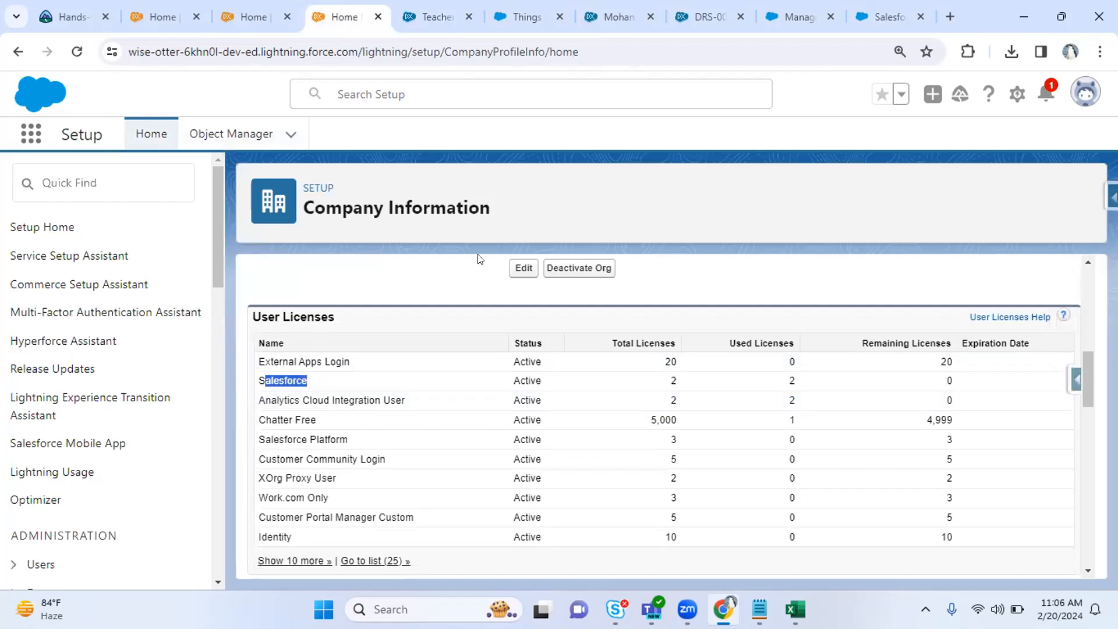
# Find 'teacher' on the profile page and open the Teacher field-level security view.
pyautogui.click(239, 9)
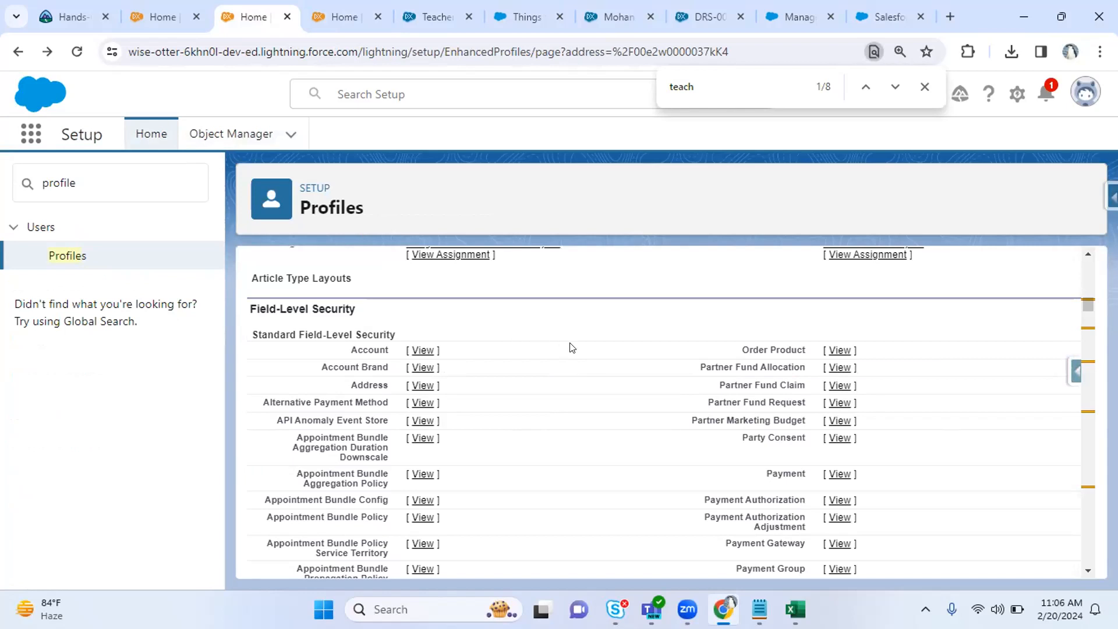
pyautogui.hotkey('ctrl', 'f')
pyautogui.write('teacher')
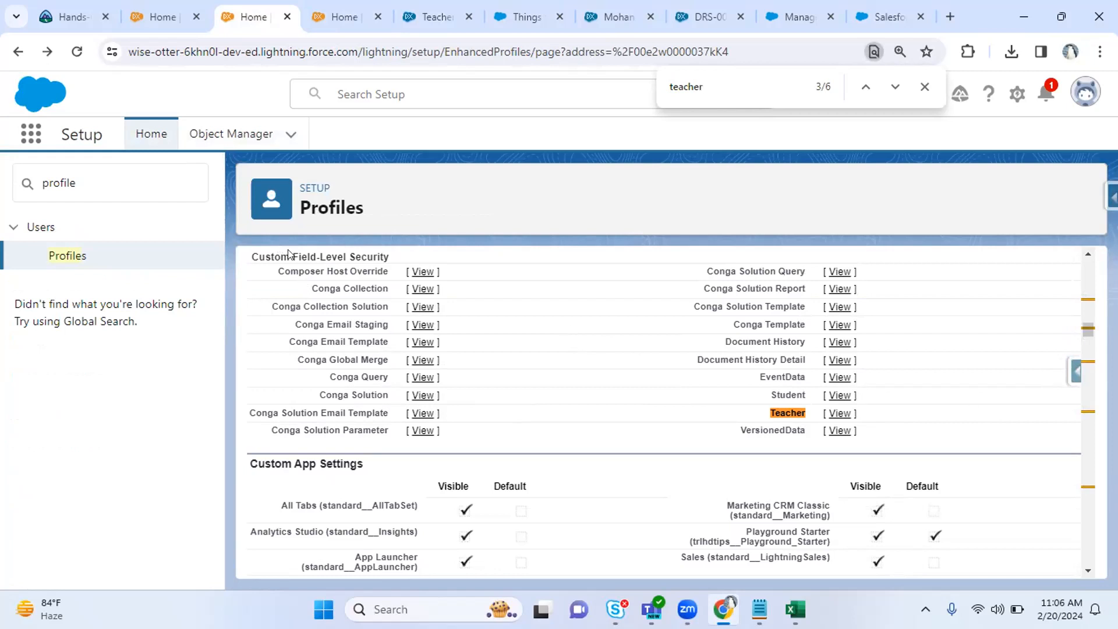
pyautogui.click(841, 414)
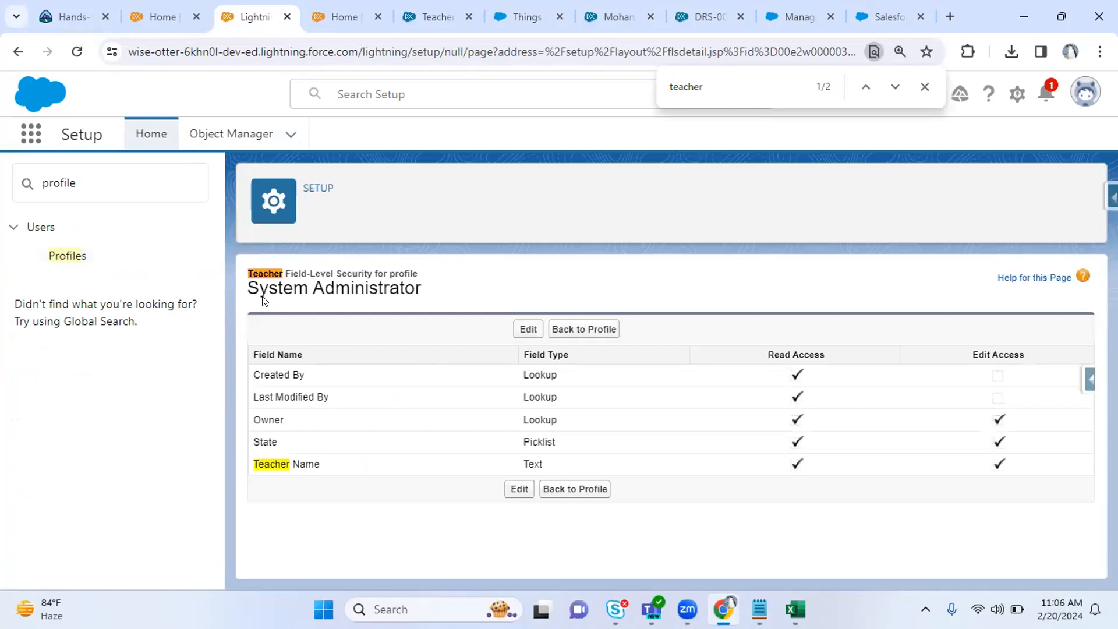
# Check the System Administrator profile name in the heading, then head back to the Profiles page.
pyautogui.moveTo(258, 288); pyautogui.dragTo(335, 288)
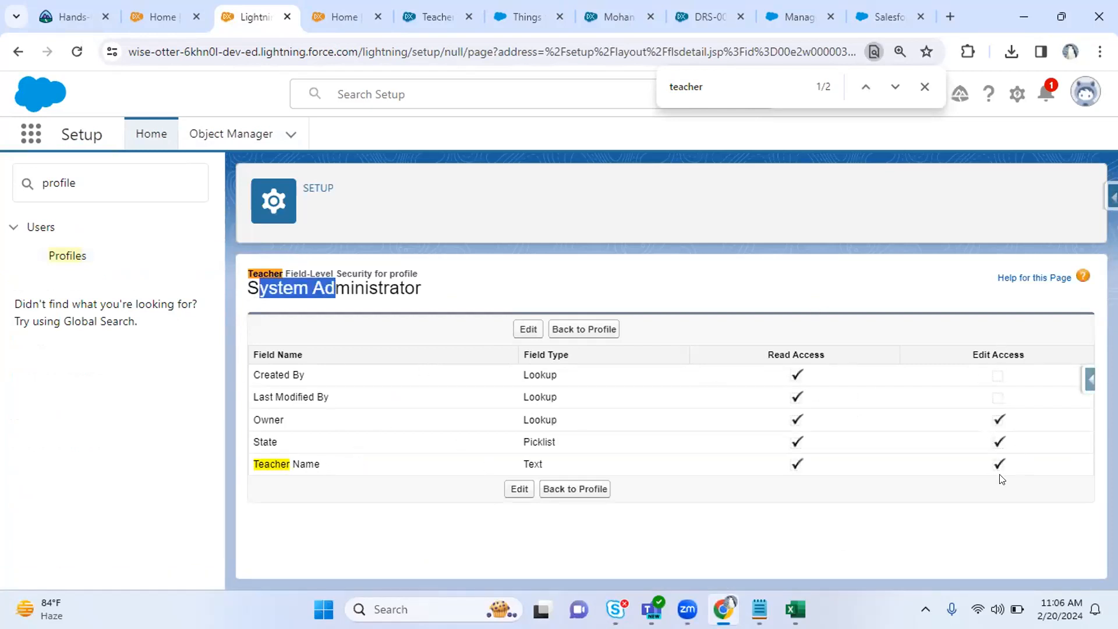
pyautogui.click(390, 412)
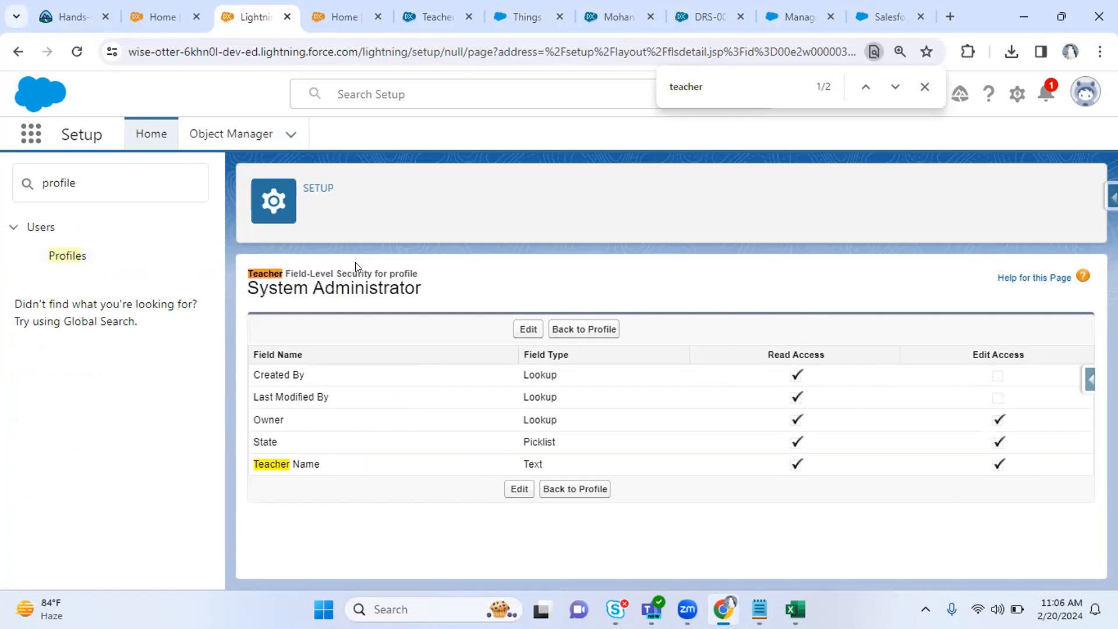
pyautogui.moveTo(347, 269); pyautogui.dragTo(400, 274)
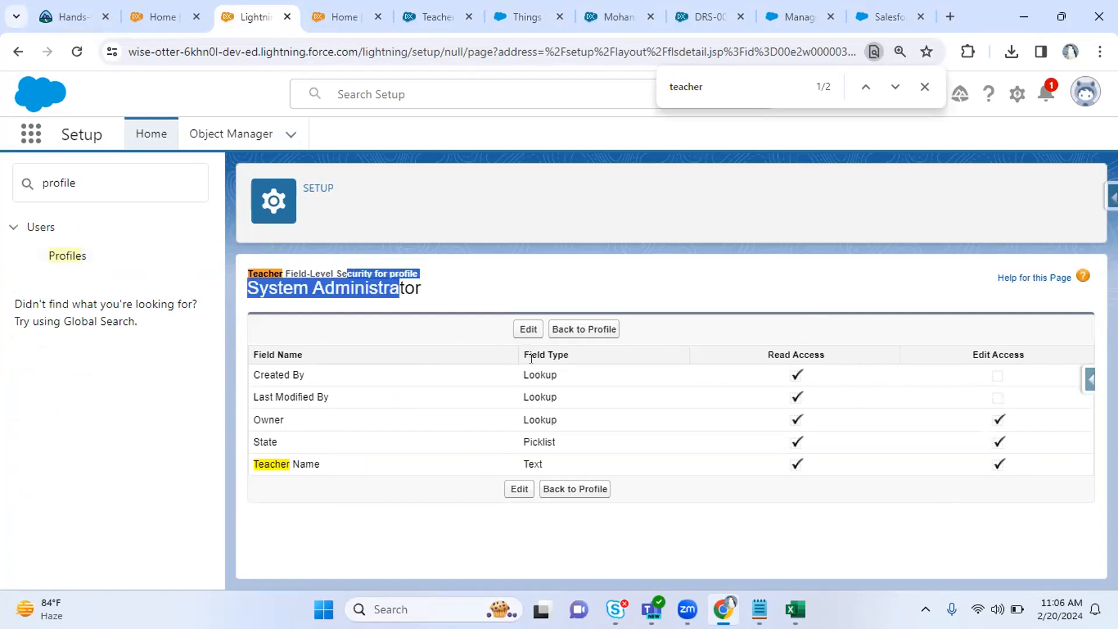
pyautogui.click(16, 48)
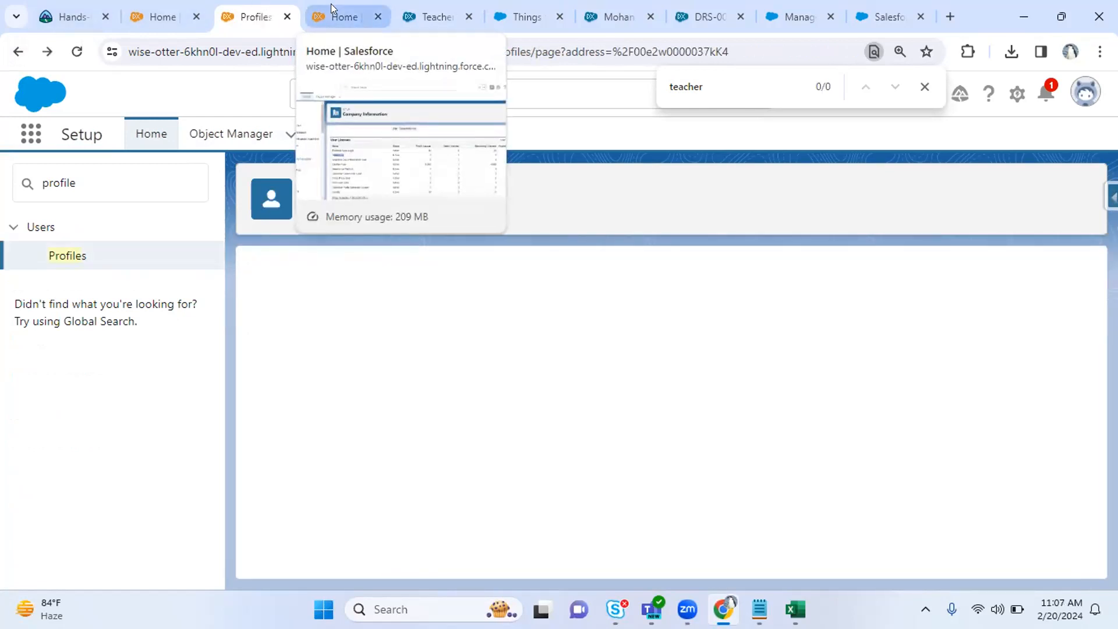
# Scroll down the profile page and glance at the Hourly Rate field page in the other tab.
pyautogui.scroll(-2, 335, 340)
pyautogui.scroll(-15, 334, 335)
pyautogui.scroll(-20, 334, 336)
pyautogui.scroll(-4, 335, 336)
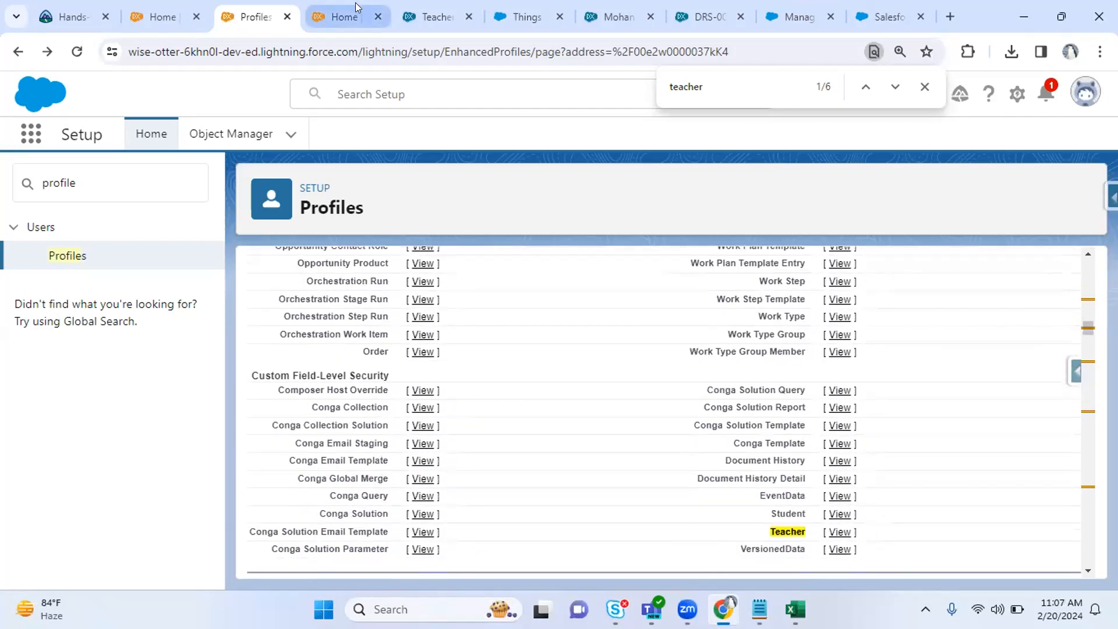
pyautogui.click(438, 18)
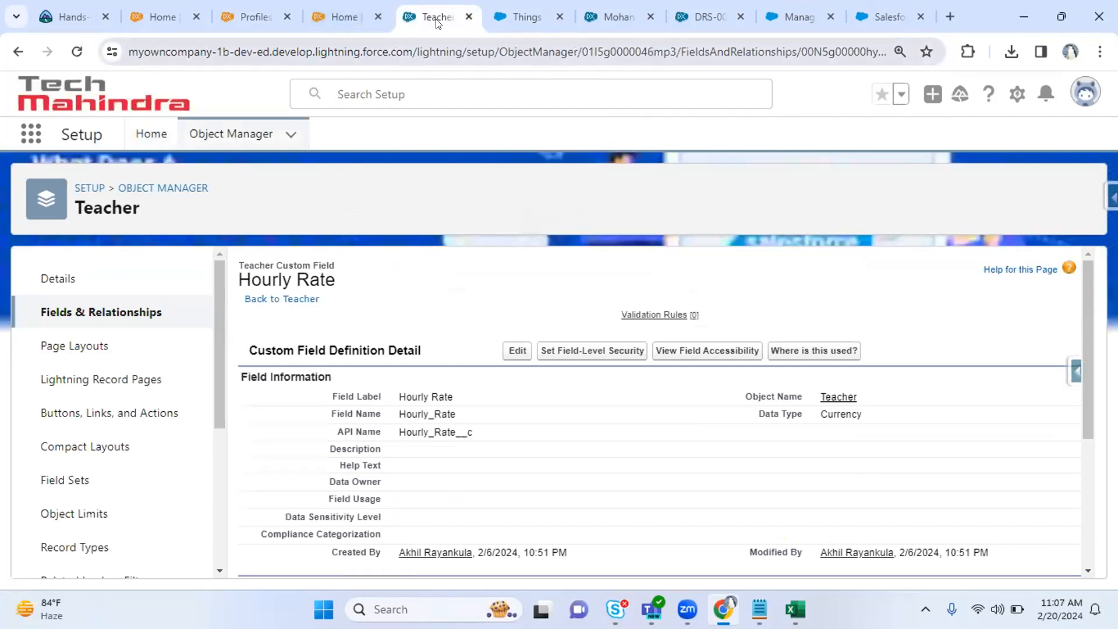
pyautogui.click(256, 16)
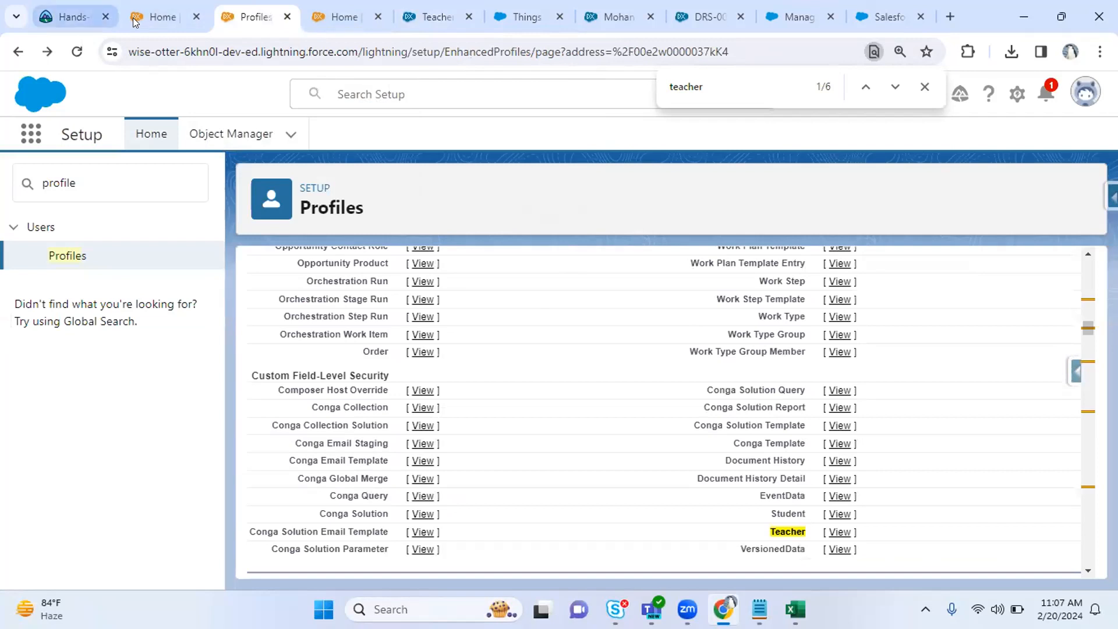
# Compare this org's web address with the other org's, ending back on the profile's settings page.
pyautogui.moveTo(266, 51); pyautogui.dragTo(107, 50)
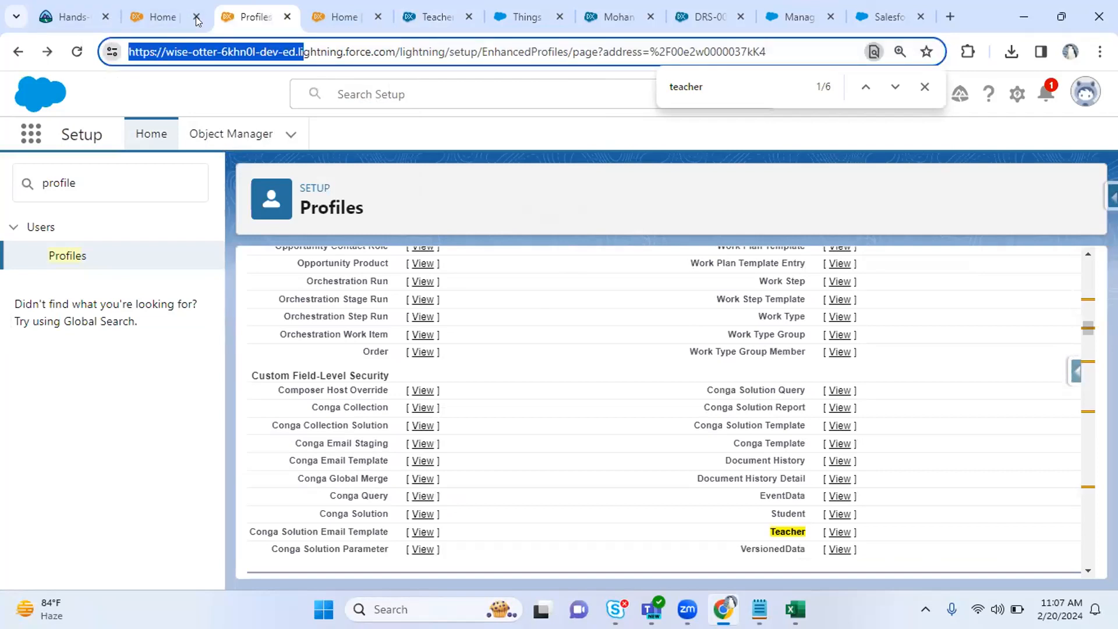
pyautogui.click(434, 16)
pyautogui.moveTo(214, 52); pyautogui.dragTo(84, 48)
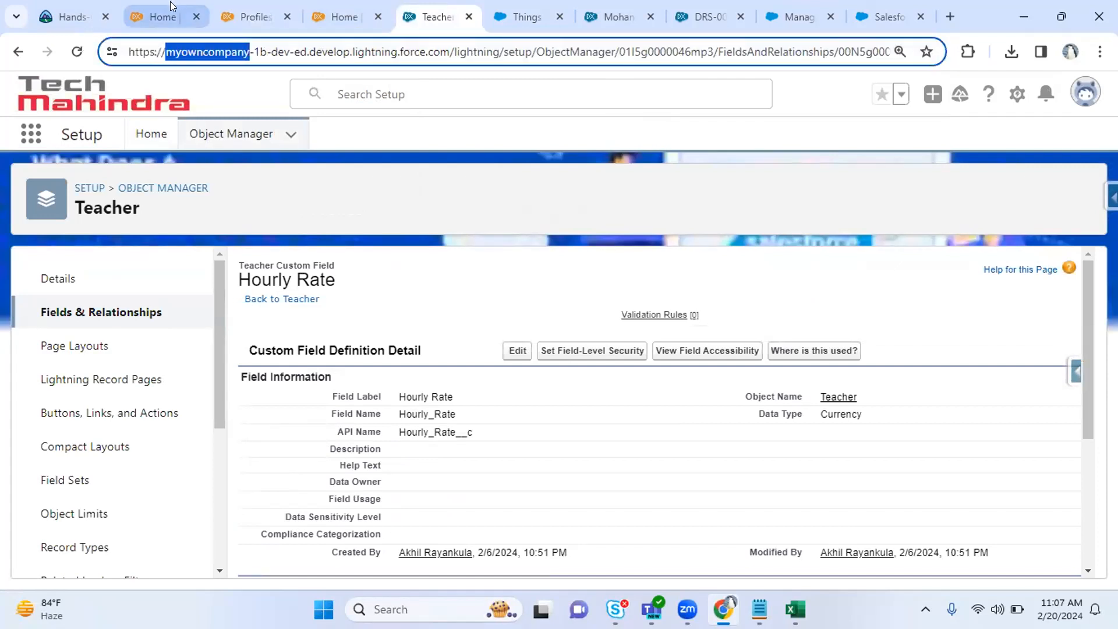
pyautogui.click(171, 7)
pyautogui.click(248, 11)
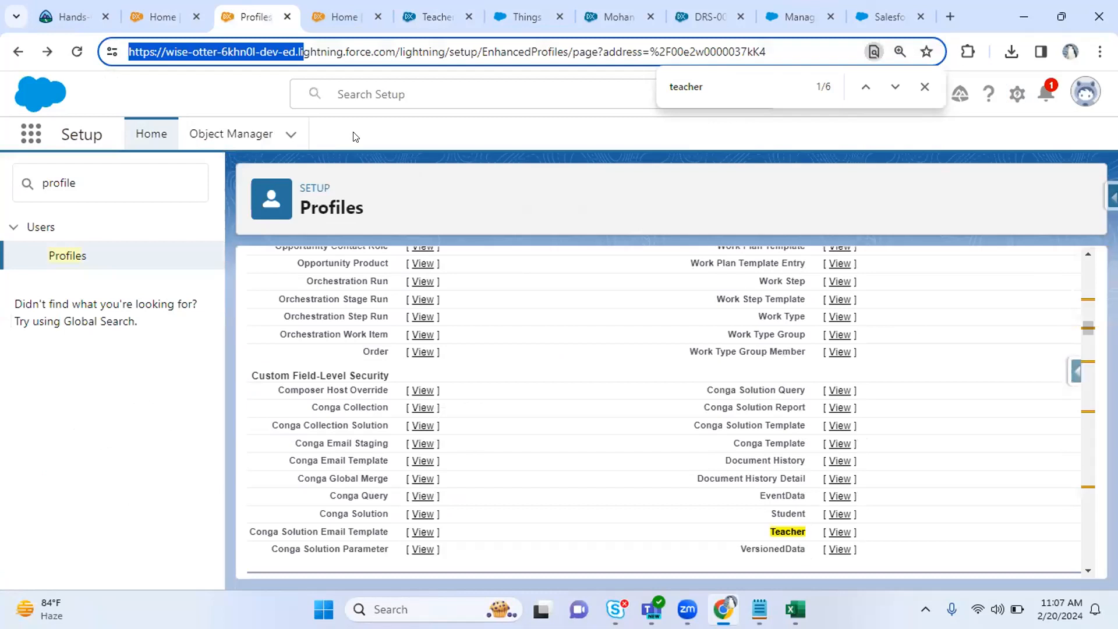
pyautogui.click(559, 402)
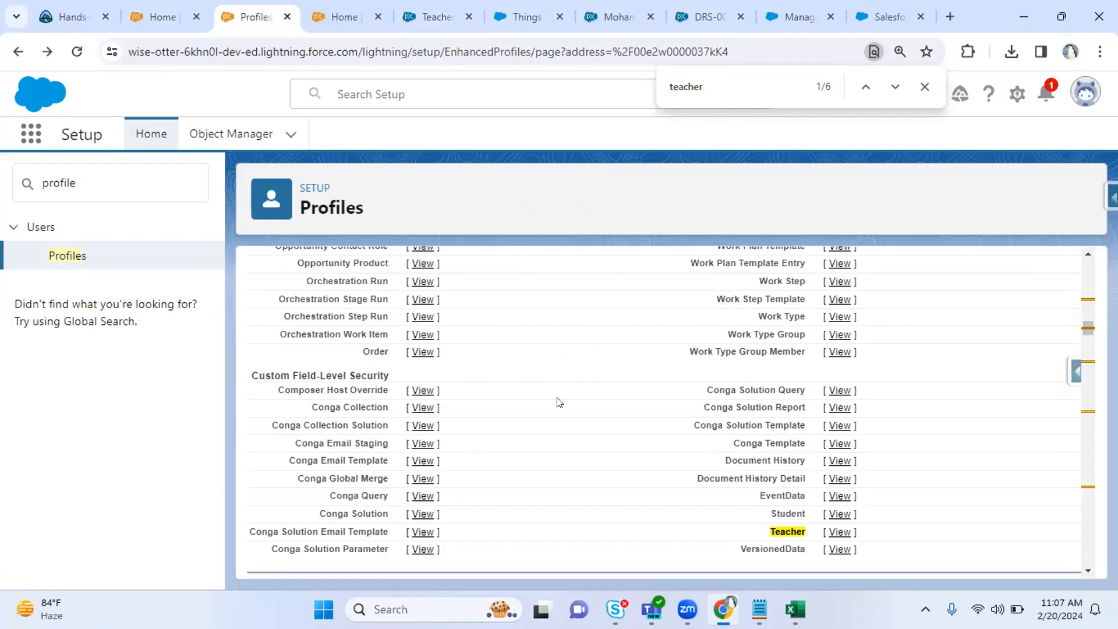
# Scroll to Custom App Settings, view the full app list, and note Playground Starter as default.
pyautogui.scroll(-1, 560, 402)
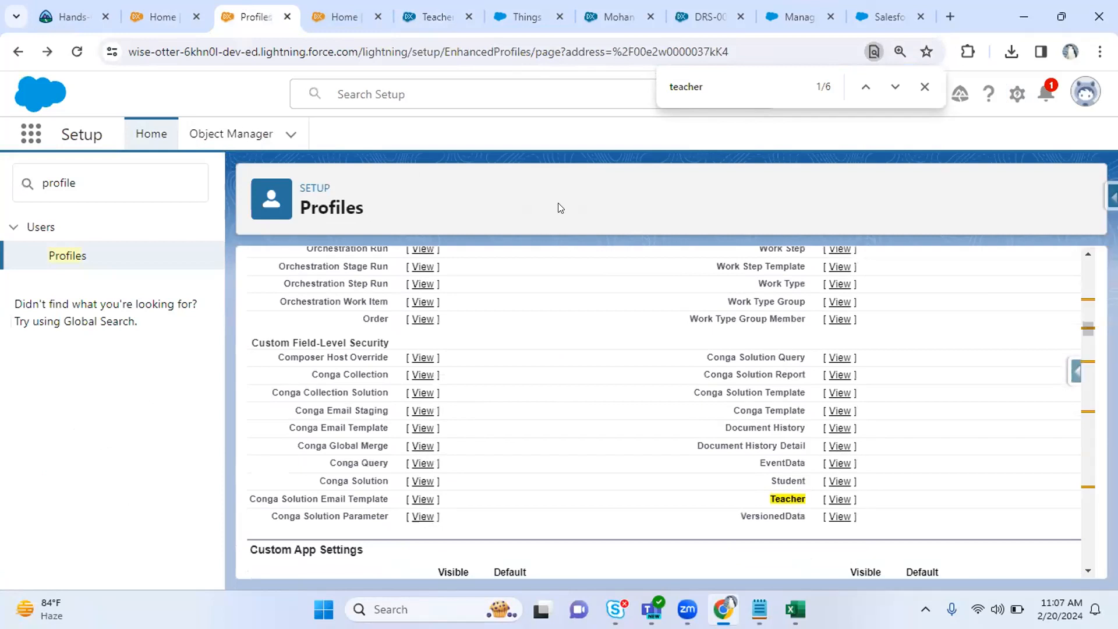
pyautogui.scroll(-1, 527, 496)
pyautogui.scroll(2, 527, 495)
pyautogui.scroll(-5, 527, 496)
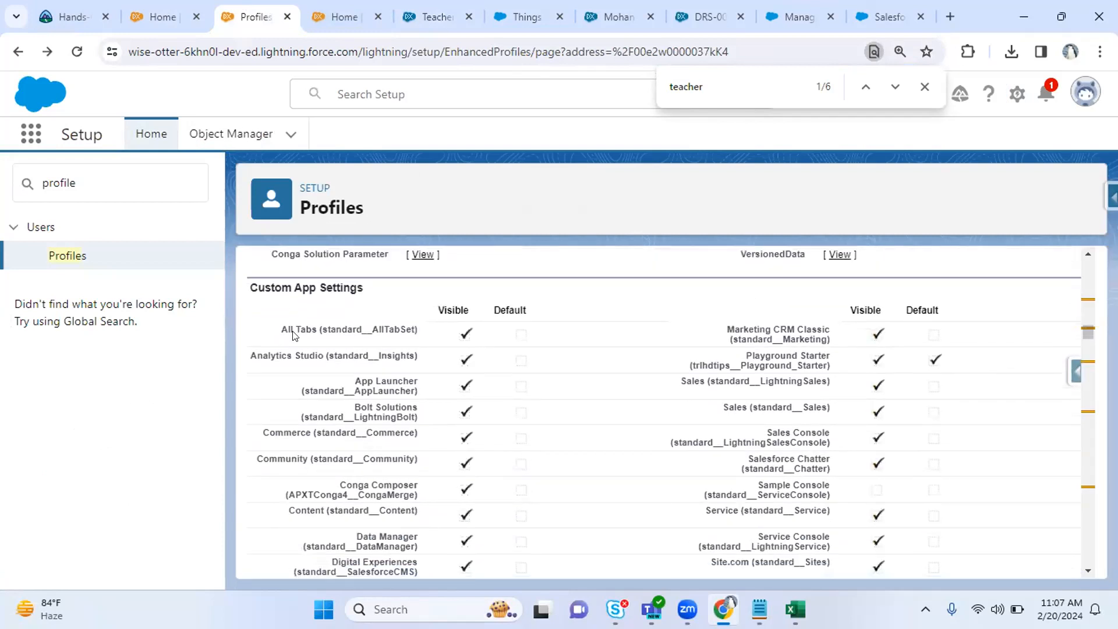
pyautogui.moveTo(294, 335); pyautogui.dragTo(363, 334)
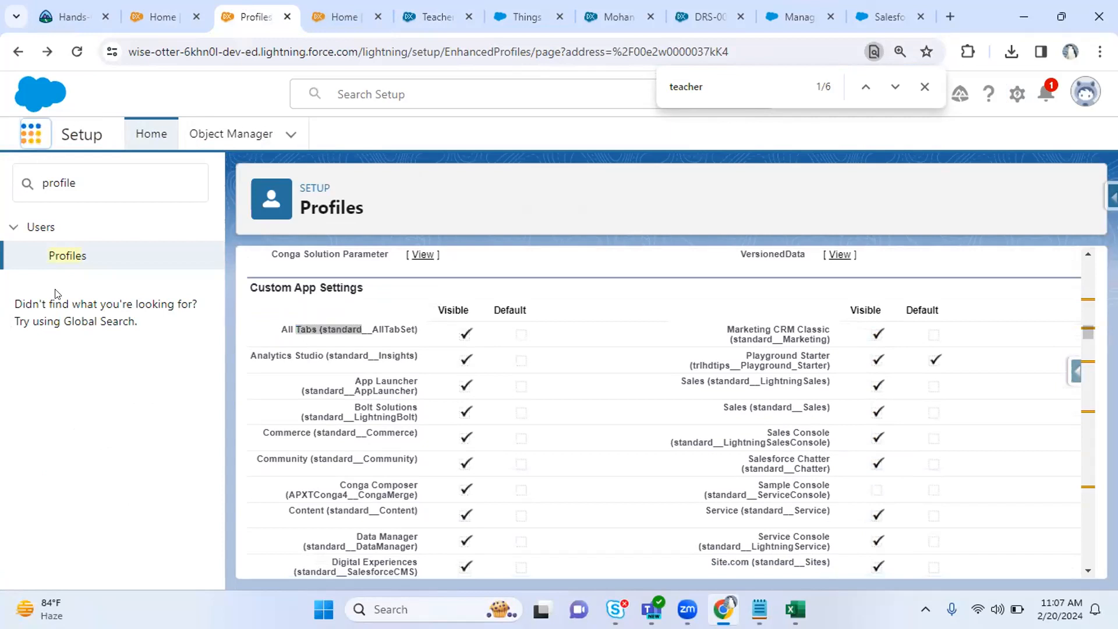
pyautogui.click(84, 454)
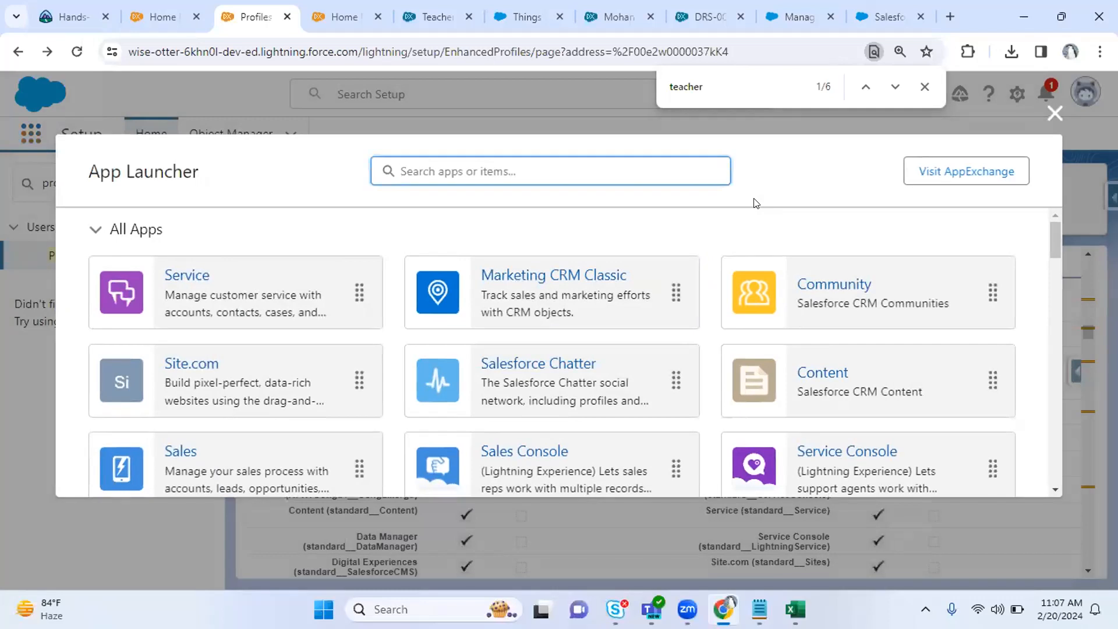
pyautogui.click(1055, 113)
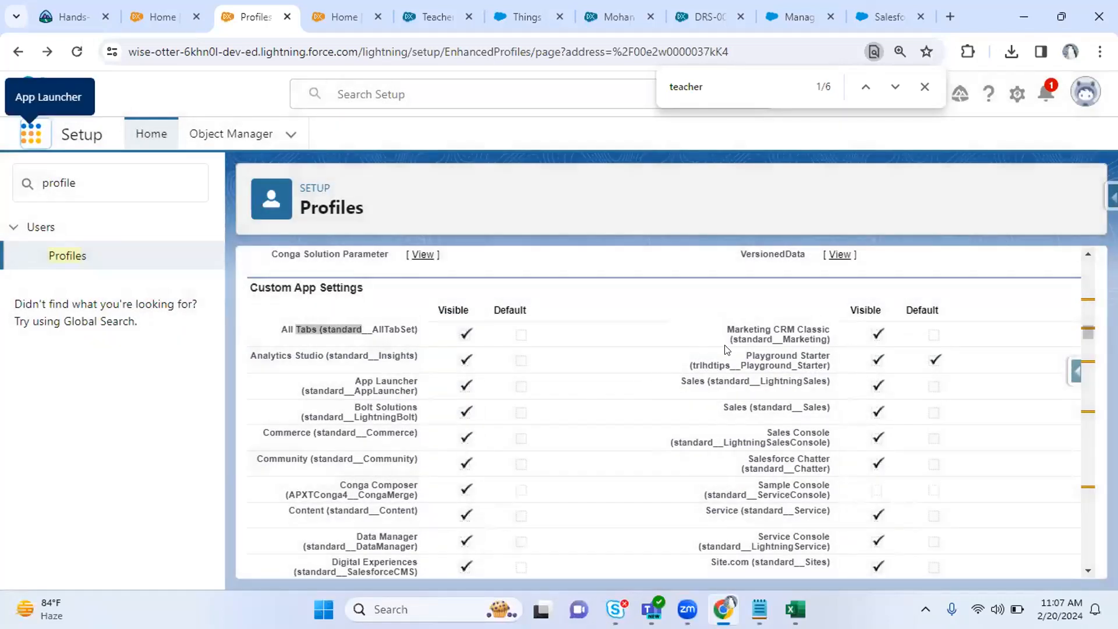
pyautogui.moveTo(741, 353); pyautogui.dragTo(832, 366)
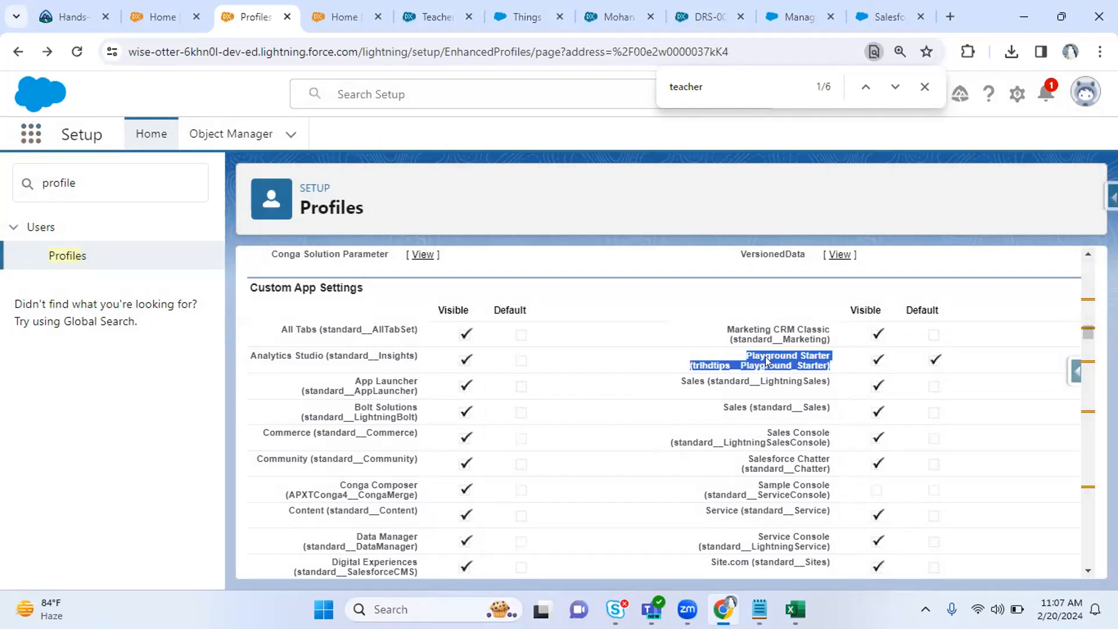
# In the other org, search Setup for 'profile' and open its Profiles list.
pyautogui.click(424, 7)
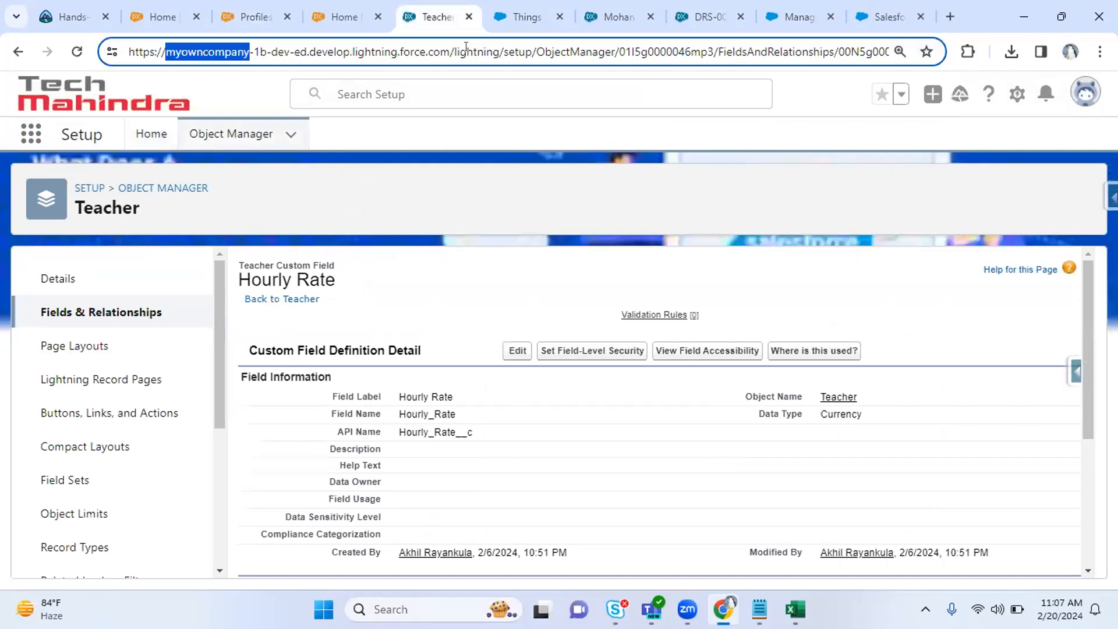
pyautogui.click(142, 131)
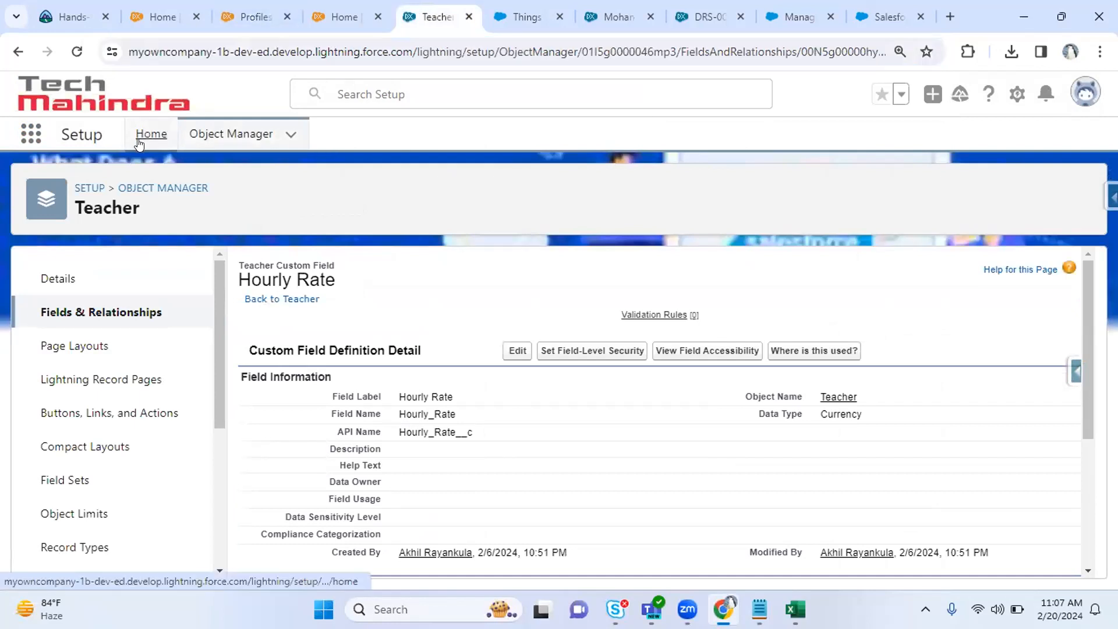
pyautogui.click(131, 165)
pyautogui.write('profile')
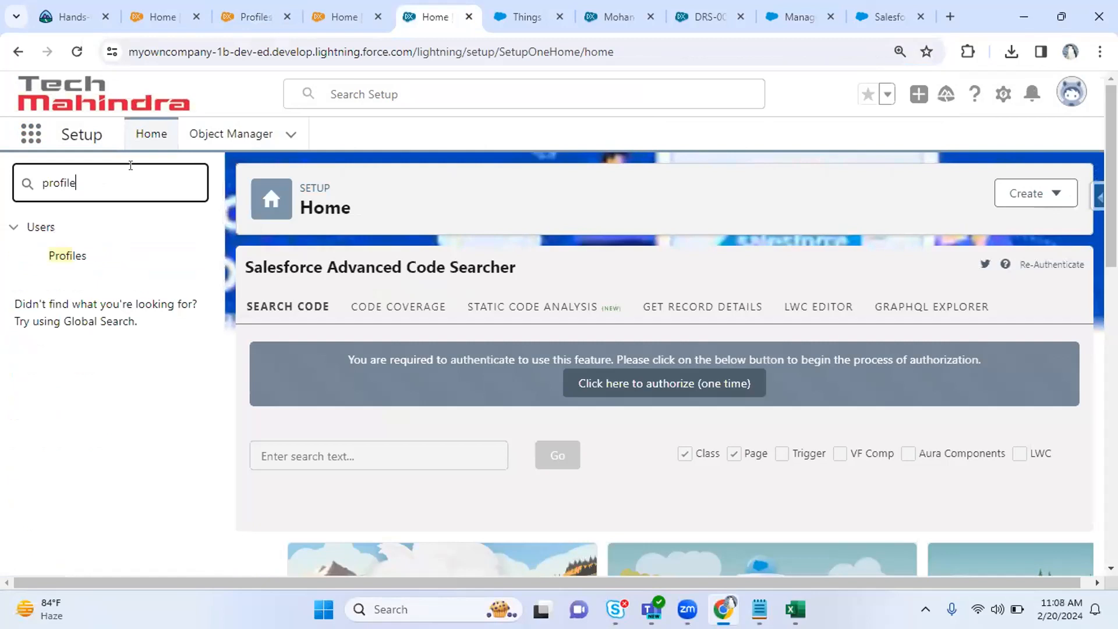
pyautogui.click(85, 258)
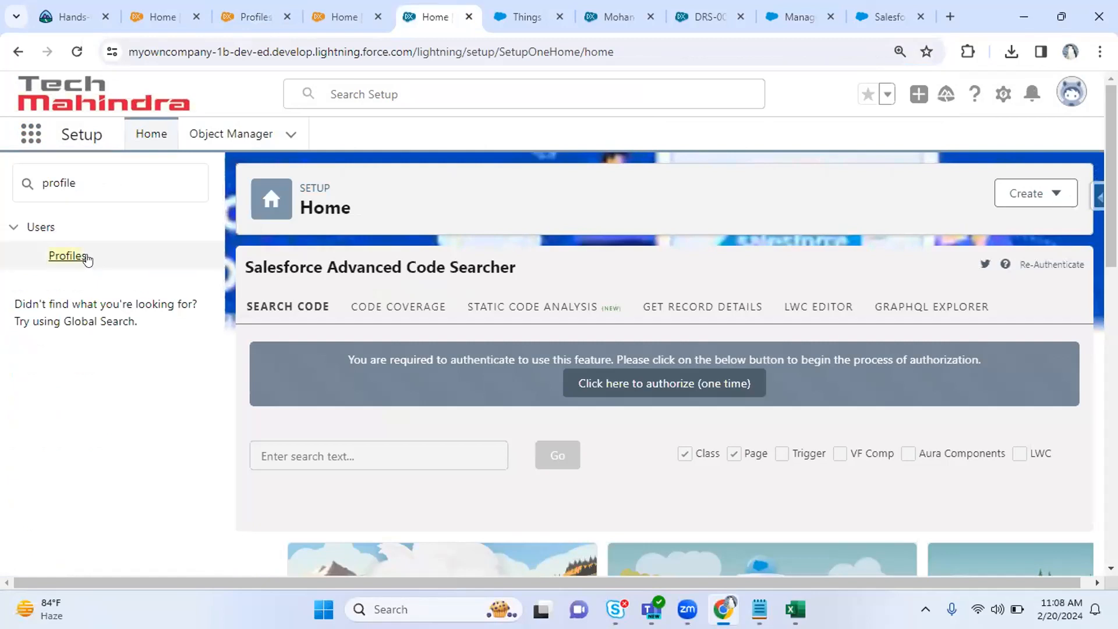
# Check the app list in the other org tabs, then return to the profile's Custom App Settings.
pyautogui.click(31, 133)
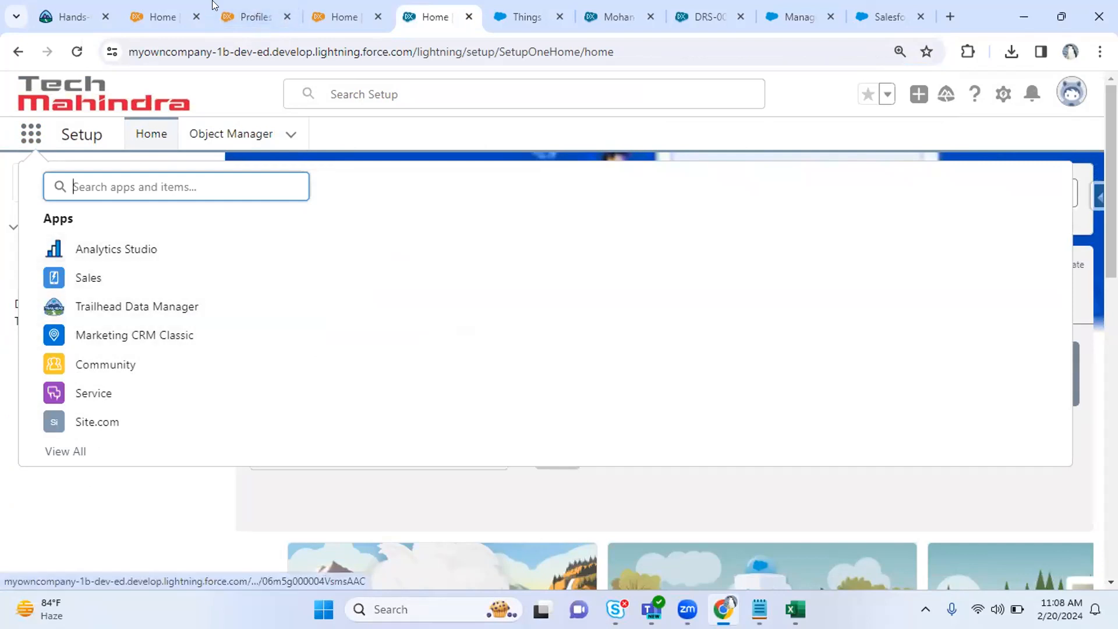
pyautogui.click(259, 12)
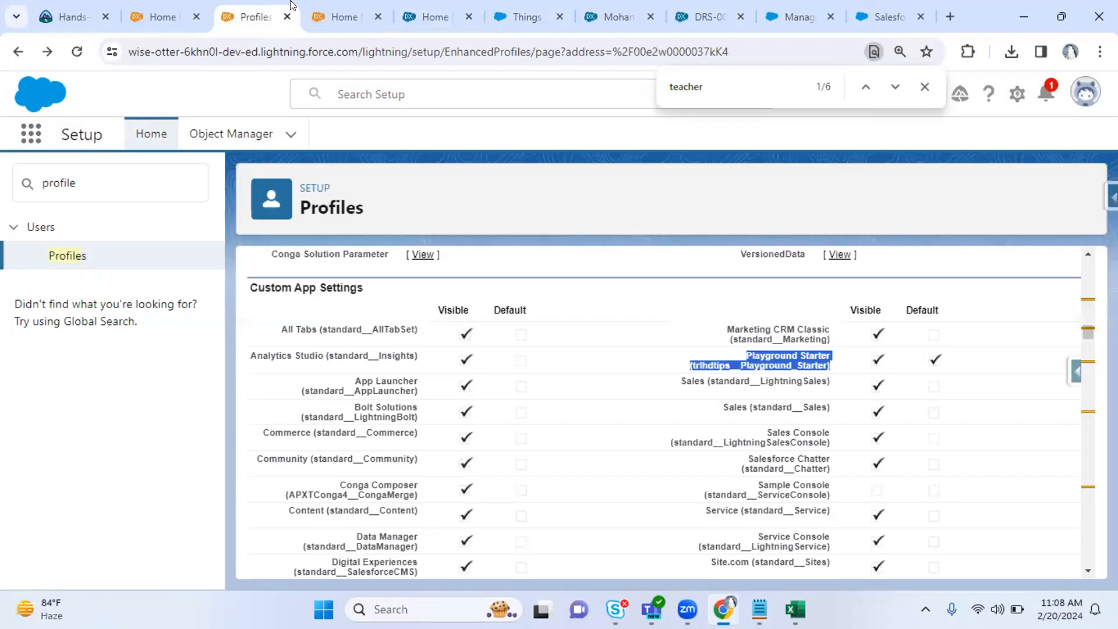
pyautogui.click(744, 389)
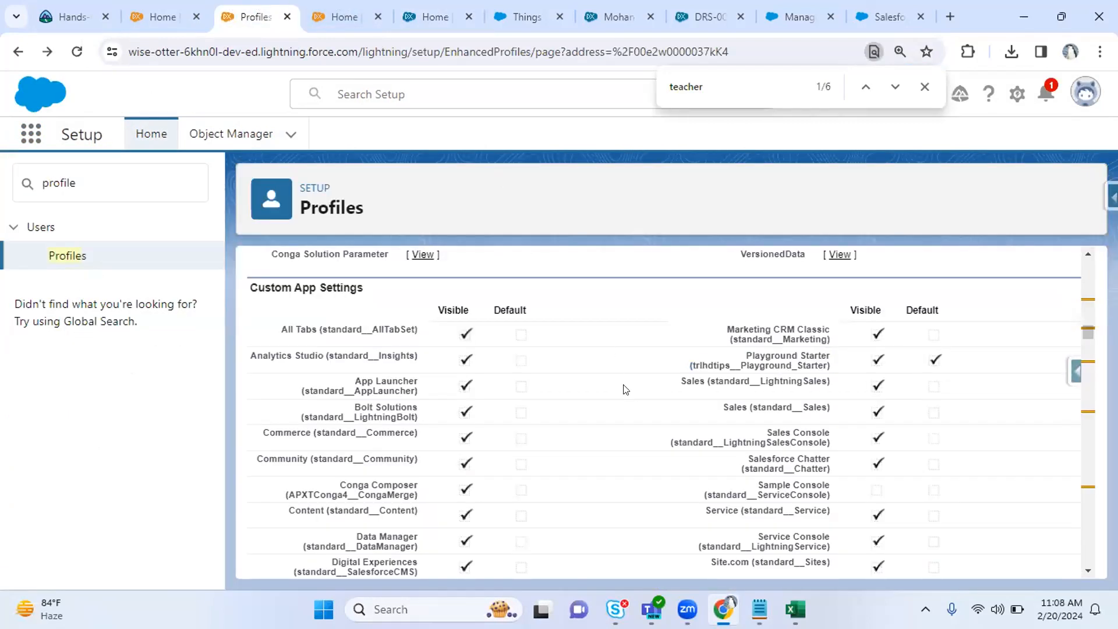
pyautogui.click(337, 6)
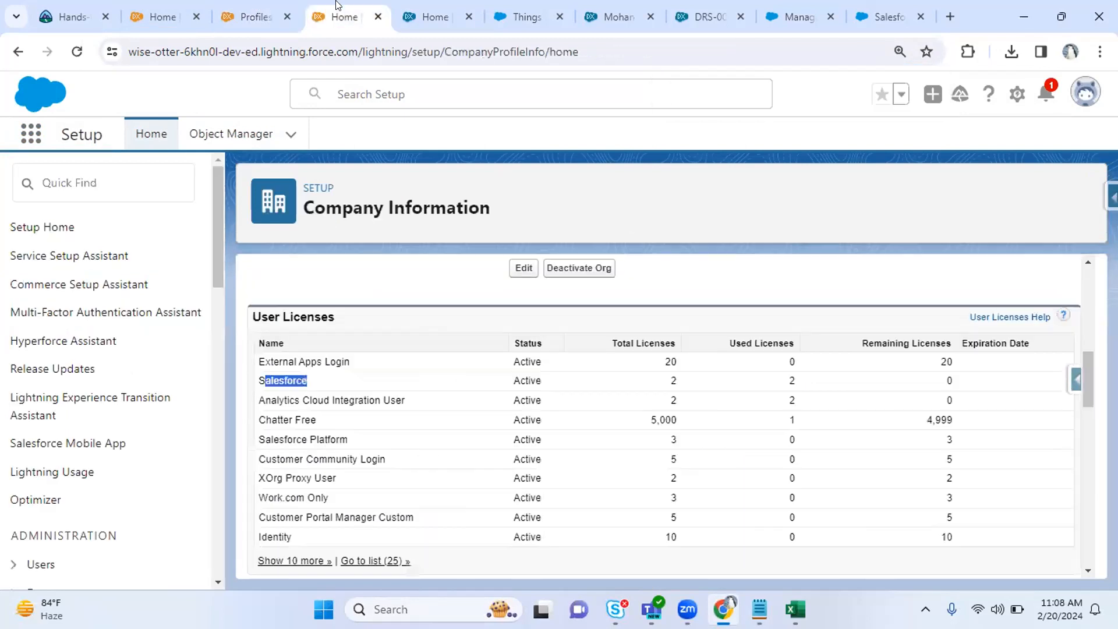
pyautogui.click(31, 133)
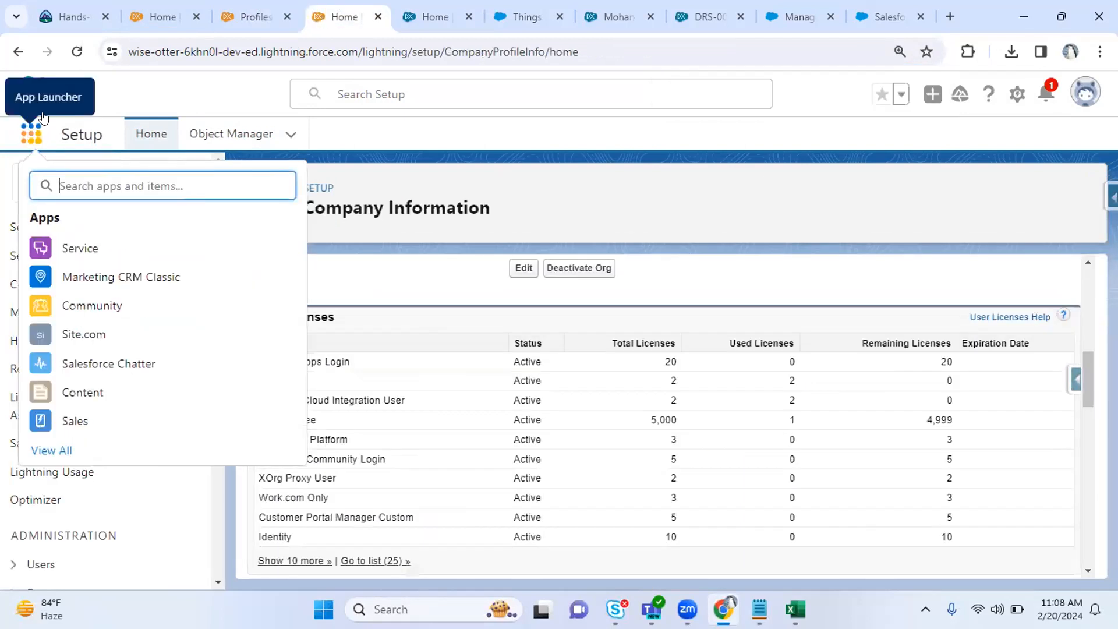
pyautogui.click(188, 12)
pyautogui.click(238, 6)
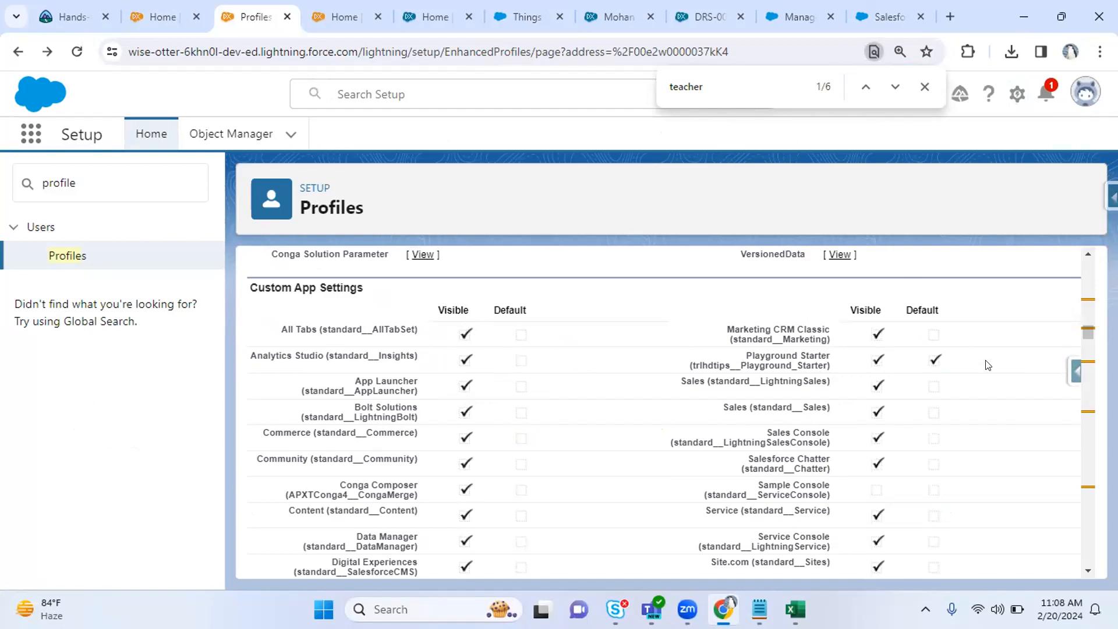
# Scroll to and highlight the Connected App Access heading on the profile page.
pyautogui.scroll(-5, 989, 365)
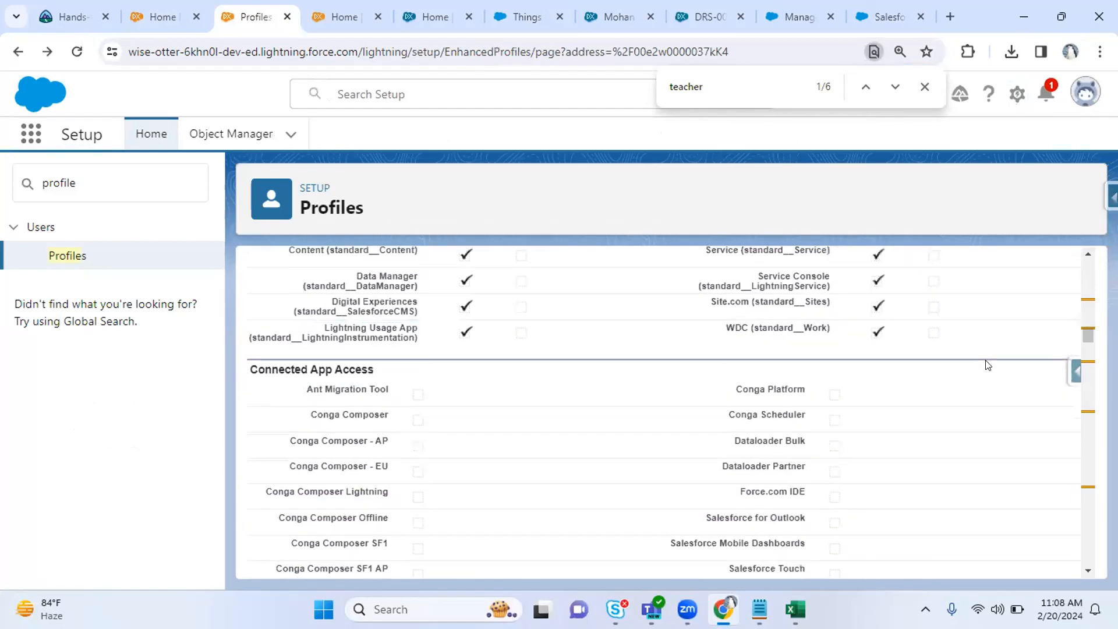
pyautogui.scroll(-1, 988, 365)
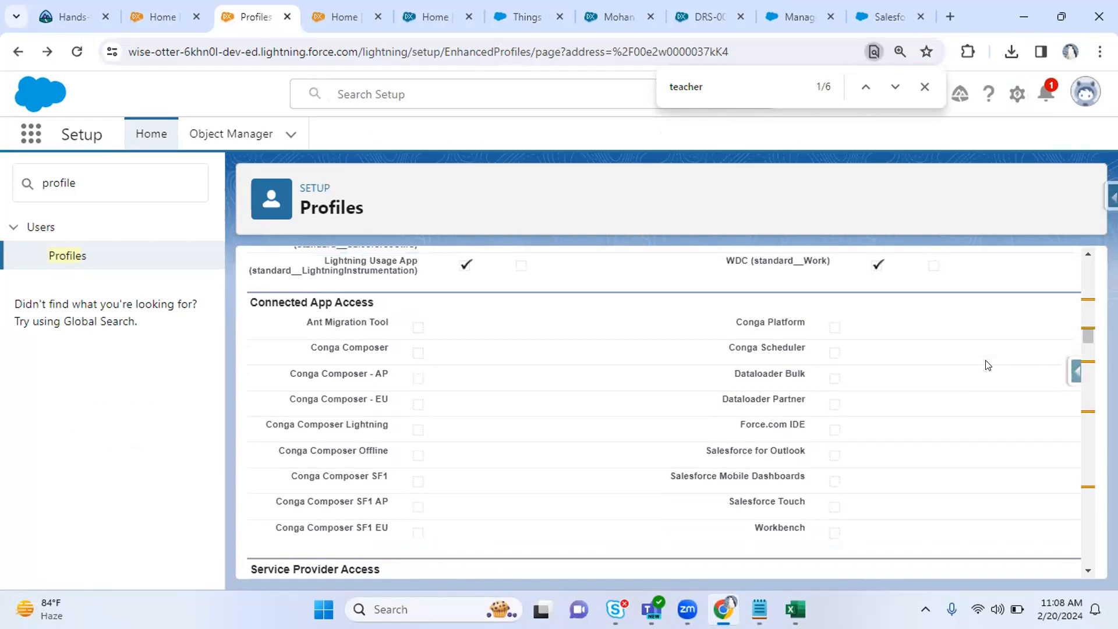
pyautogui.moveTo(278, 302); pyautogui.dragTo(350, 302)
pyautogui.click(398, 309)
pyautogui.moveTo(256, 302); pyautogui.dragTo(385, 308)
pyautogui.click(384, 308)
pyautogui.moveTo(382, 306); pyautogui.dragTo(277, 308)
pyautogui.click(277, 309)
pyautogui.scroll(-1, 277, 310)
pyautogui.scroll(-4, 277, 309)
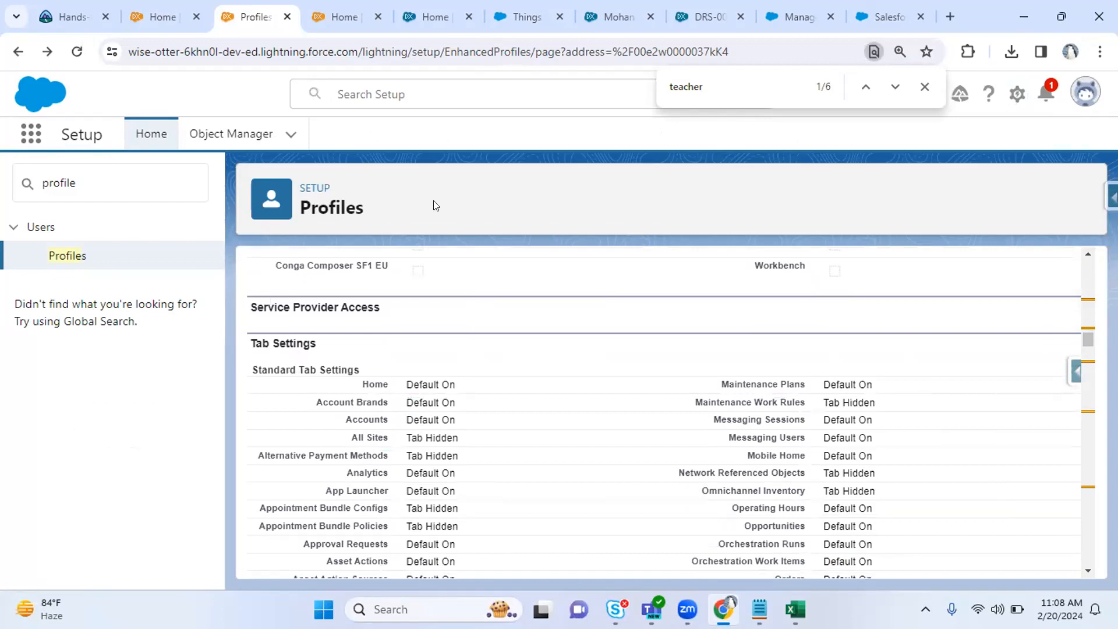
# Look through the Company Information, other org Setup, Things help and contact tabs, then return to Profiles.
pyautogui.click(344, 9)
pyautogui.click(437, 7)
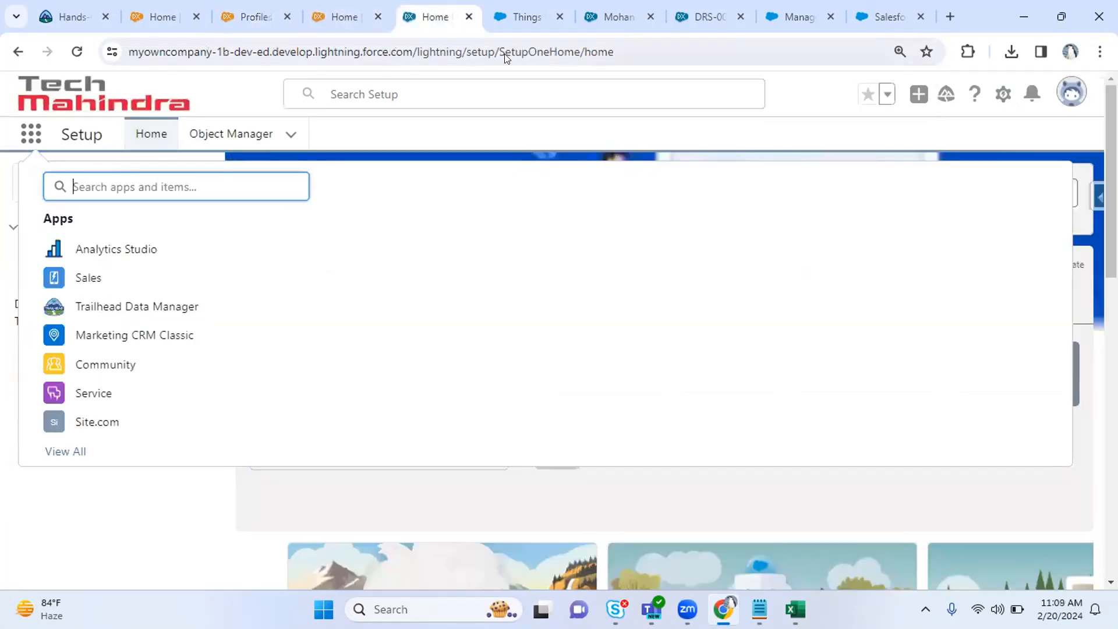
pyautogui.click(530, 9)
pyautogui.click(618, 8)
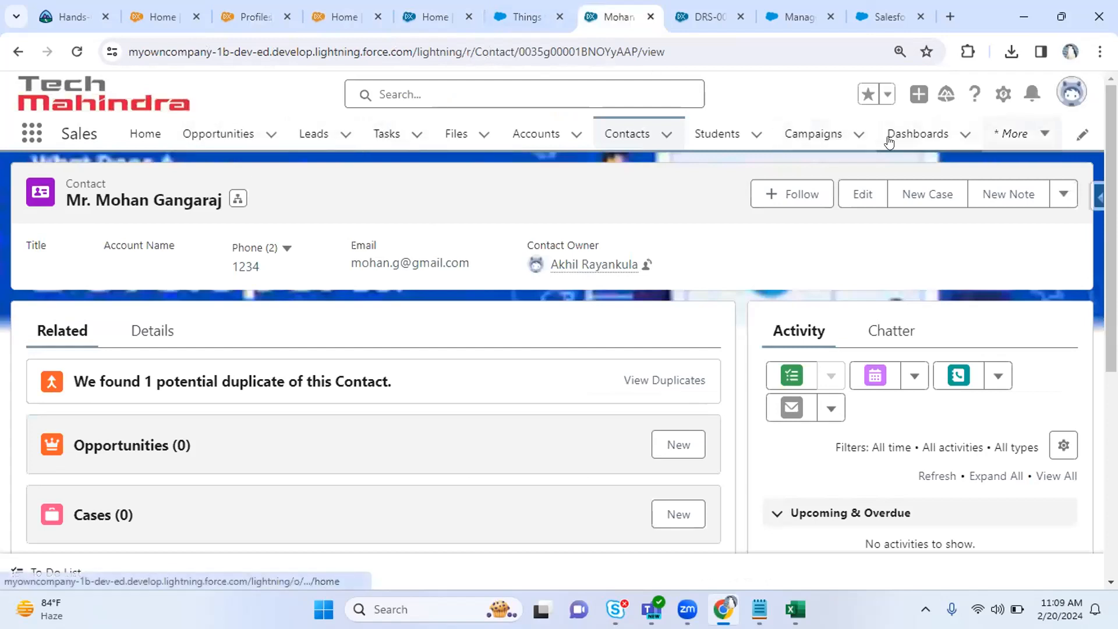
pyautogui.click(251, 9)
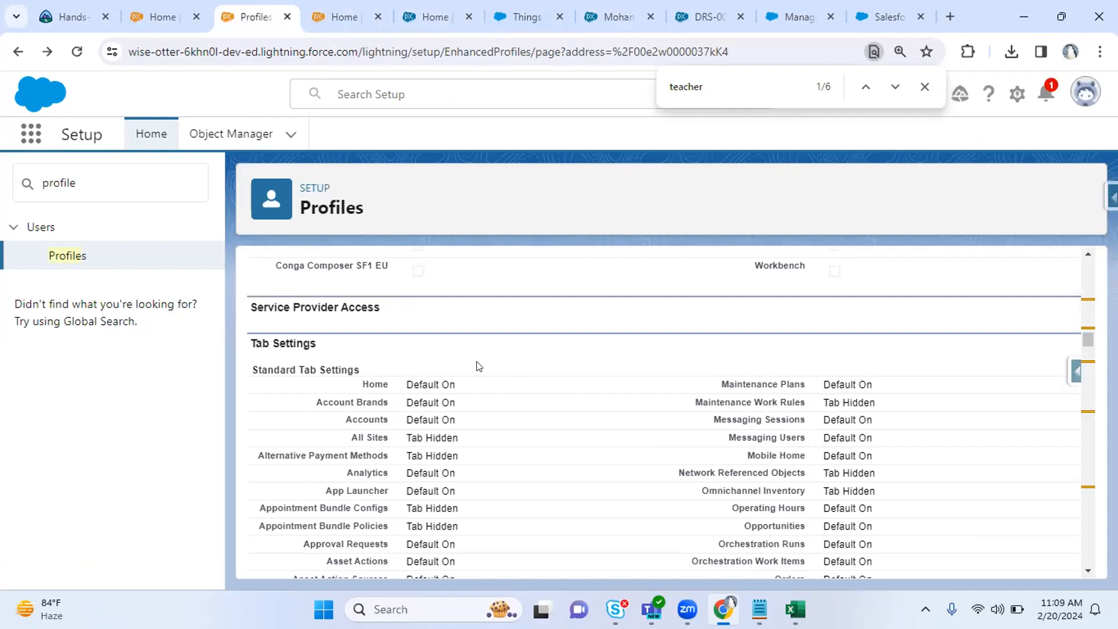
# Scroll down through the Tab Settings toward Record Type Settings.
pyautogui.scroll(-3, 479, 366)
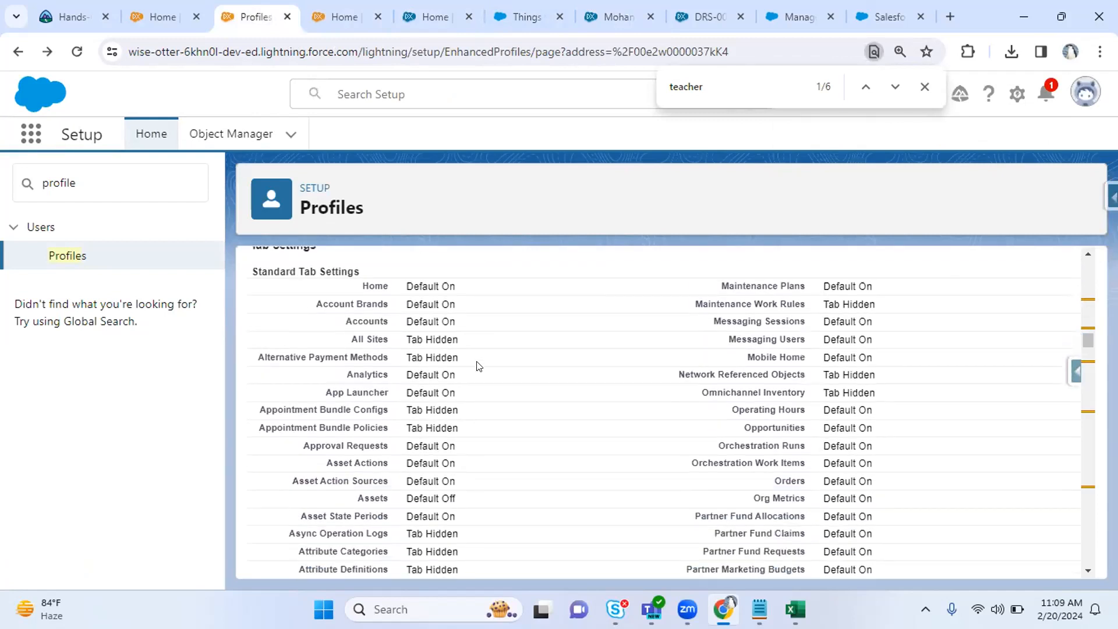
pyautogui.scroll(-10, 479, 365)
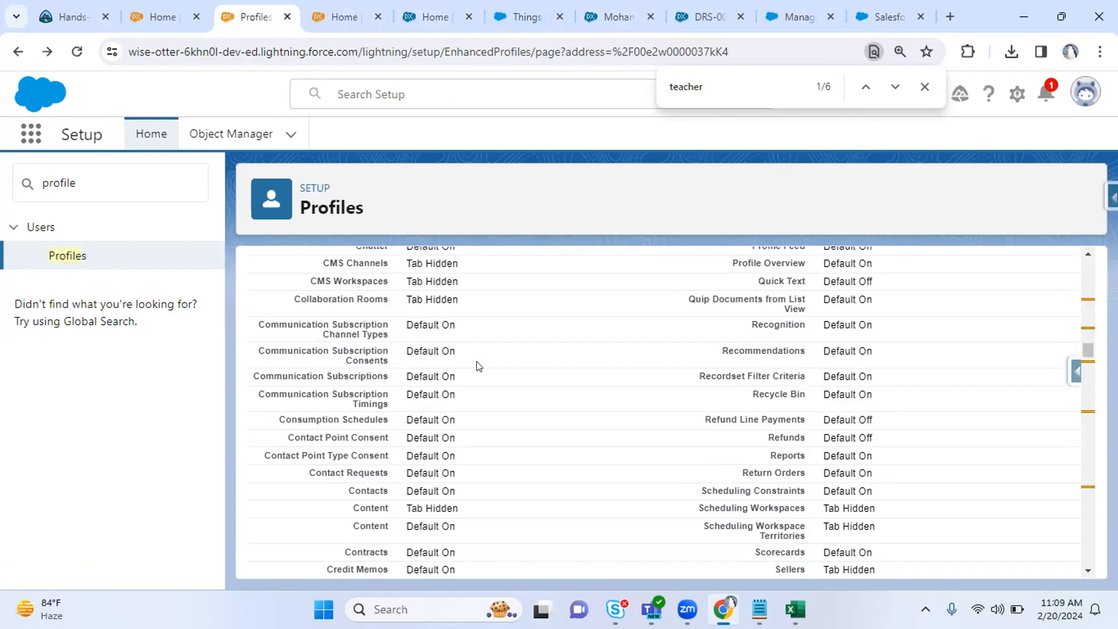
pyautogui.scroll(-1, 478, 366)
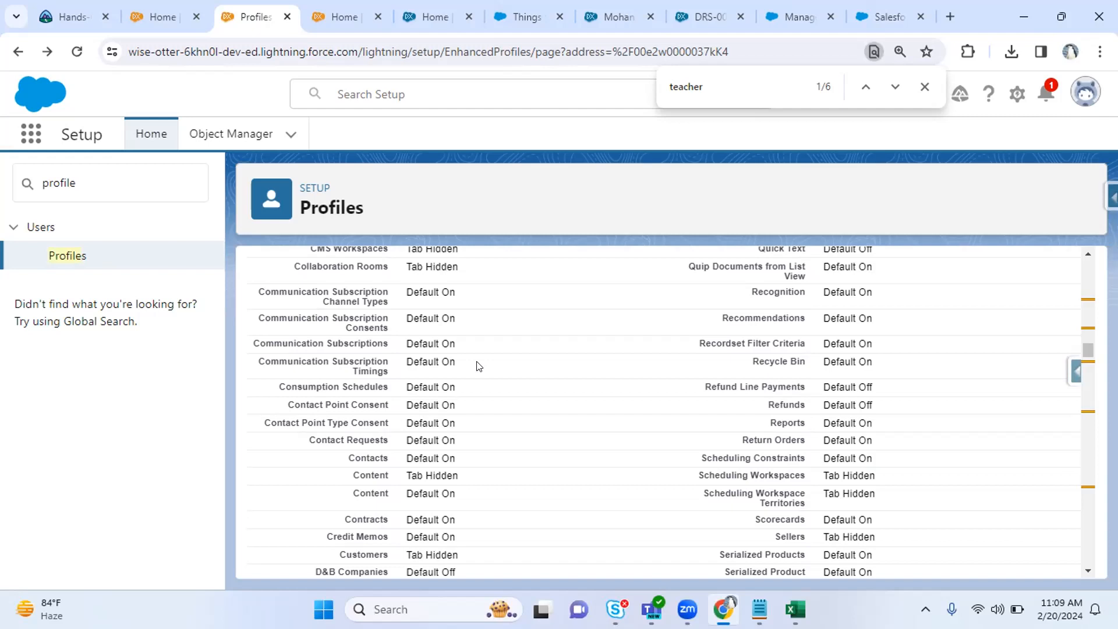
pyautogui.scroll(-10, 479, 366)
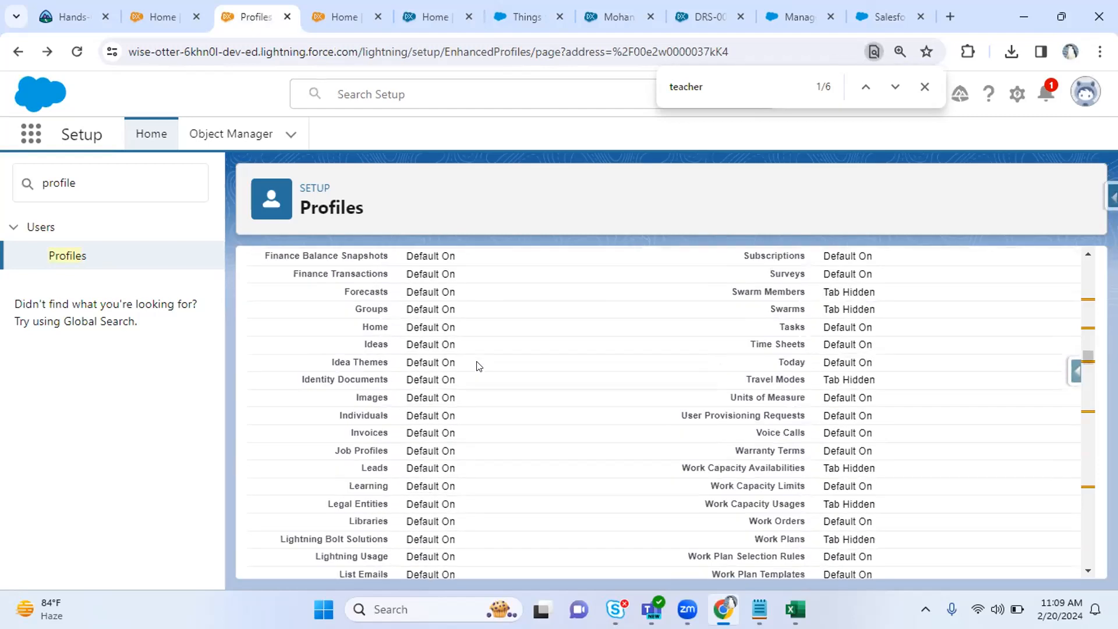
pyautogui.scroll(-12, 479, 366)
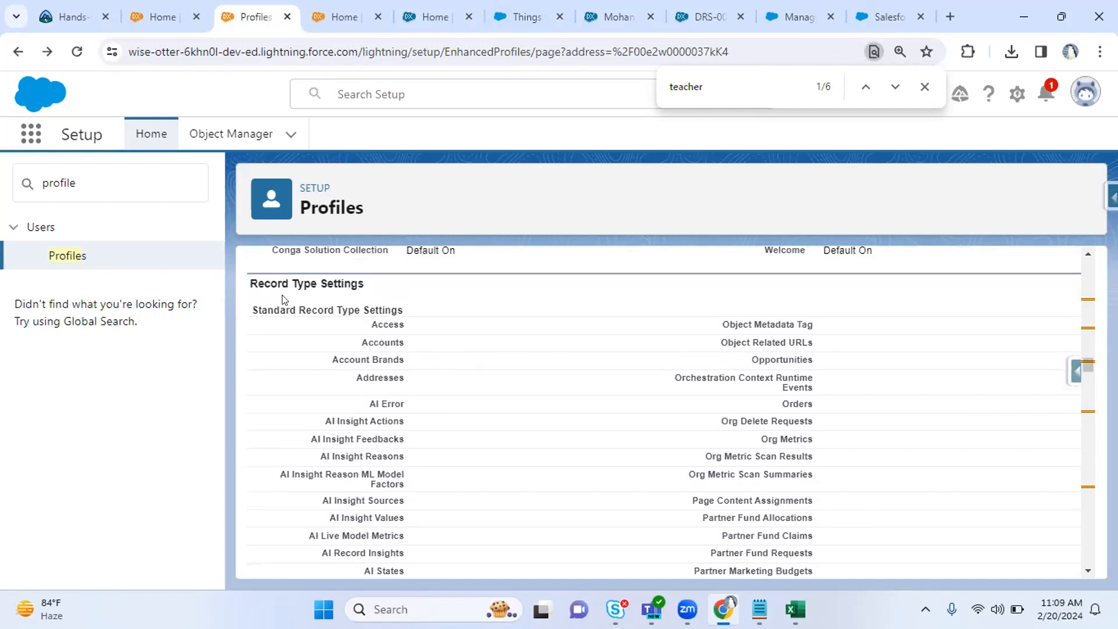
# Scroll past Standard Record Type Settings down to the Administrative Permissions section.
pyautogui.moveTo(262, 308); pyautogui.dragTo(347, 302)
pyautogui.scroll(-10, 530, 389)
pyautogui.scroll(-10, 530, 388)
pyautogui.scroll(-10, 531, 388)
pyautogui.scroll(-10, 530, 389)
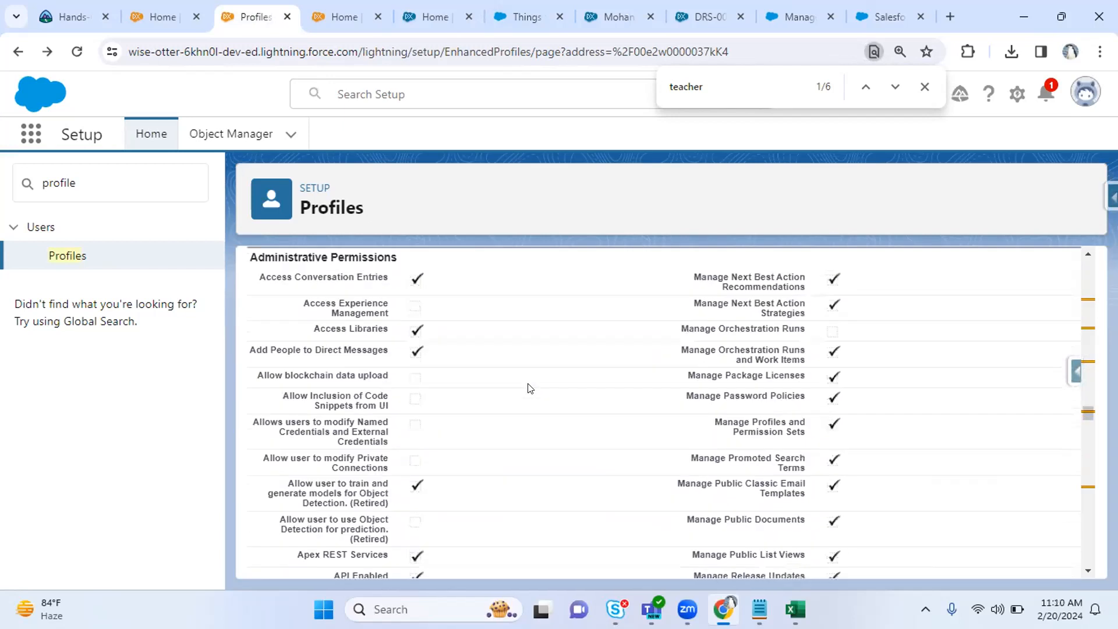
pyautogui.scroll(1, 530, 389)
pyautogui.moveTo(275, 327); pyautogui.dragTo(325, 328)
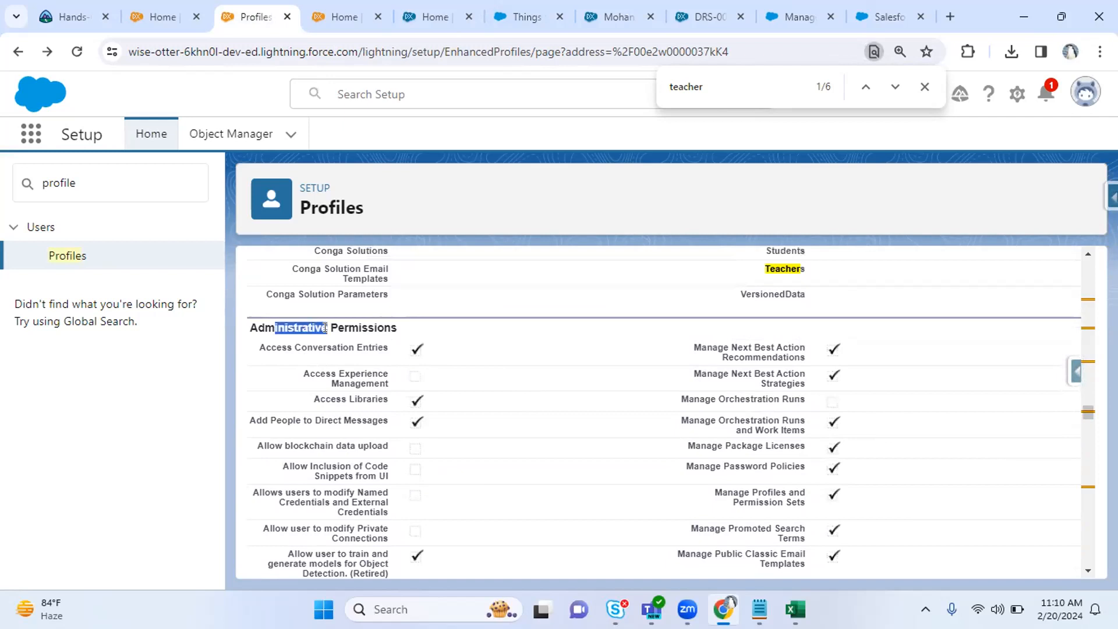
pyautogui.click(531, 336)
pyautogui.scroll(-1, 530, 336)
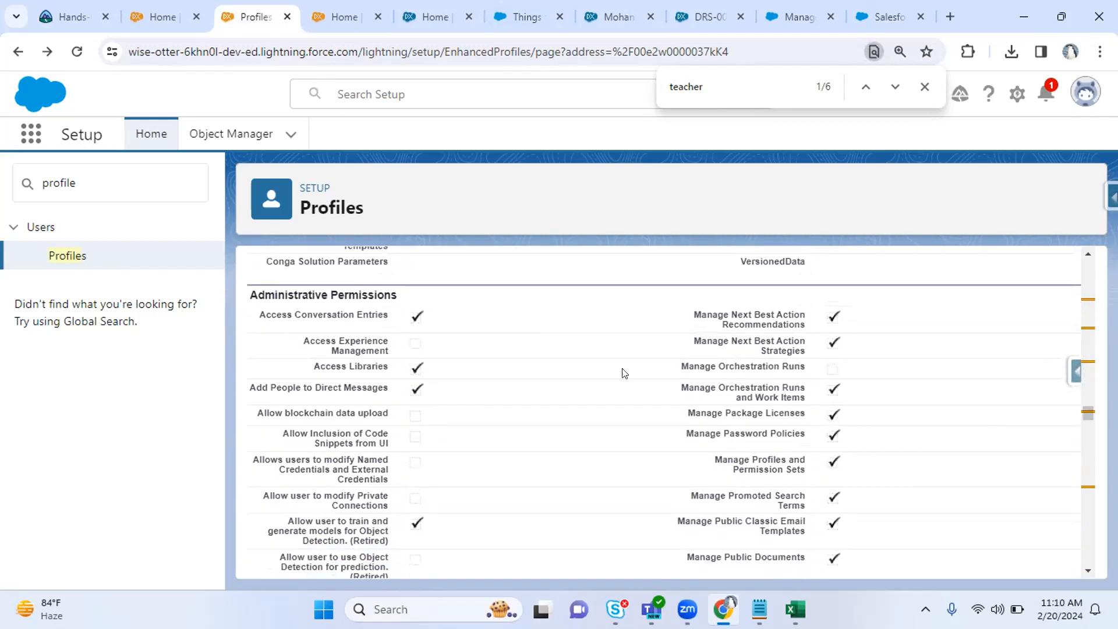
# Review the Manage Profiles and Permission Sets and Manage Next Best Action Recommendations permissions.
pyautogui.moveTo(706, 460); pyautogui.dragTo(807, 469)
pyautogui.click(796, 458)
pyautogui.moveTo(808, 460)
pyautogui.mouseDown()
pyautogui.moveTo(775, 460)
pyautogui.moveTo(795, 460)
pyautogui.mouseUp()
pyautogui.doubleClick(769, 461)
pyautogui.moveTo(727, 469); pyautogui.dragTo(805, 468)
pyautogui.click(808, 468)
pyautogui.moveTo(795, 312); pyautogui.dragTo(808, 325)
pyautogui.click(807, 325)
# Review API Enabled, Apex REST Services and Manage Public Documents, then open the contact record's More list.
pyautogui.scroll(-2, 808, 325)
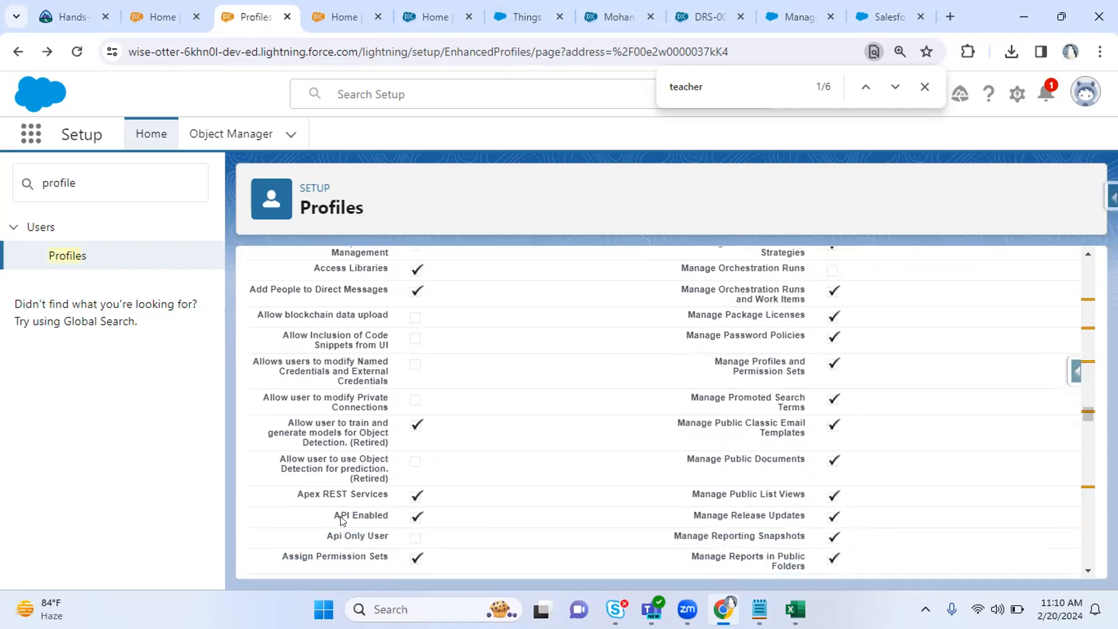
pyautogui.moveTo(333, 510); pyautogui.dragTo(422, 520)
pyautogui.click(454, 521)
pyautogui.moveTo(334, 515); pyautogui.dragTo(381, 515)
pyautogui.moveTo(292, 496); pyautogui.dragTo(423, 492)
pyautogui.moveTo(532, 480); pyautogui.dragTo(836, 514)
pyautogui.click(786, 485)
pyautogui.click(856, 503)
pyautogui.scroll(-1, 858, 507)
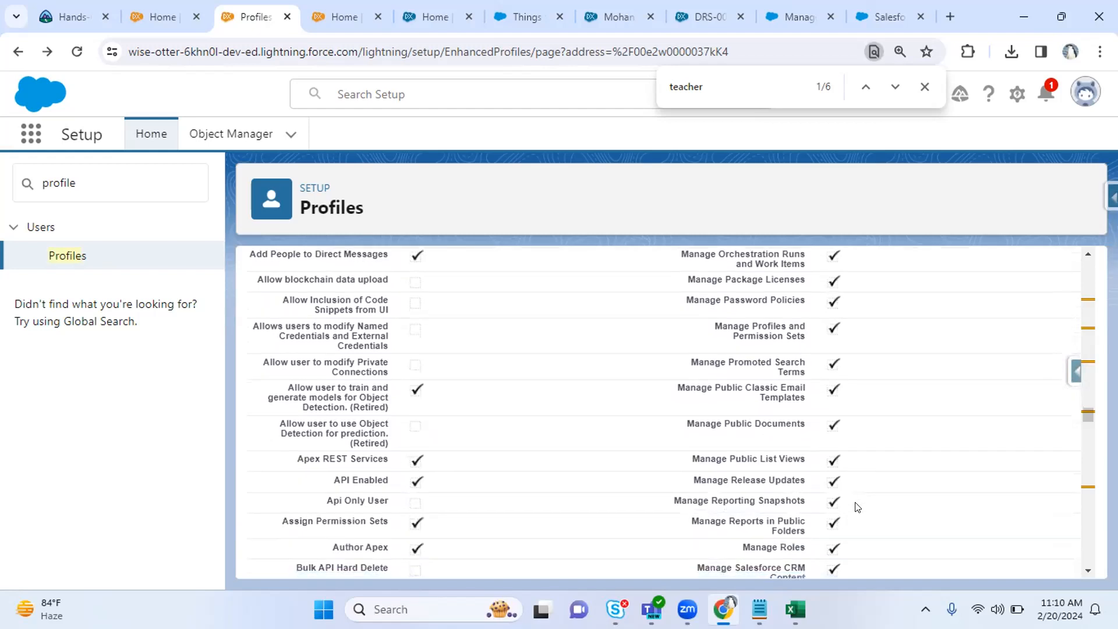
pyautogui.moveTo(741, 489); pyautogui.dragTo(815, 505)
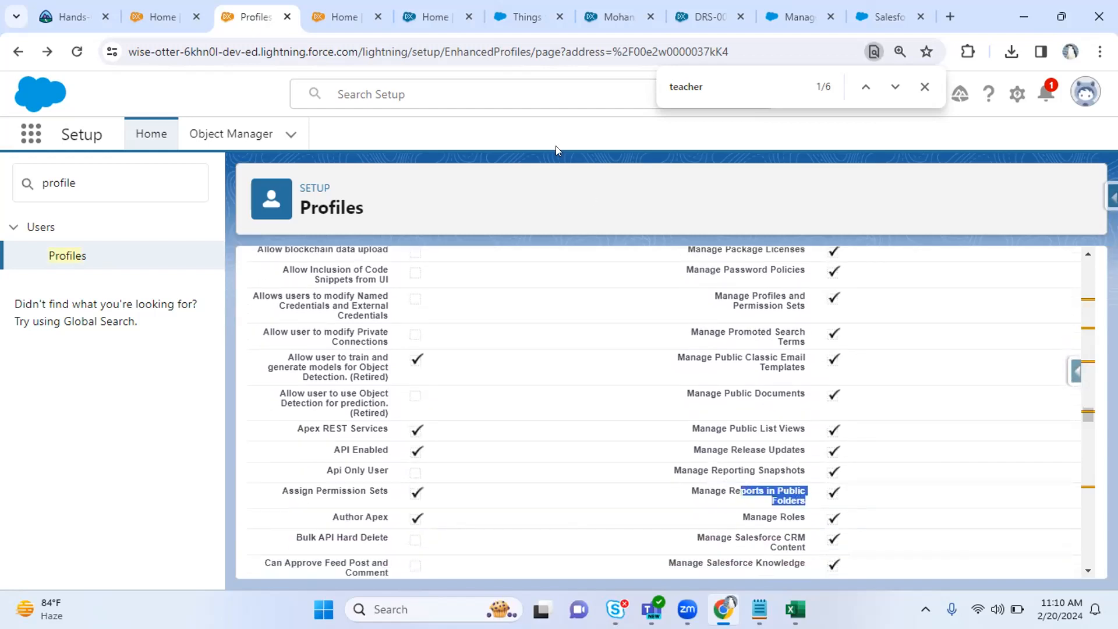
pyautogui.click(644, 9)
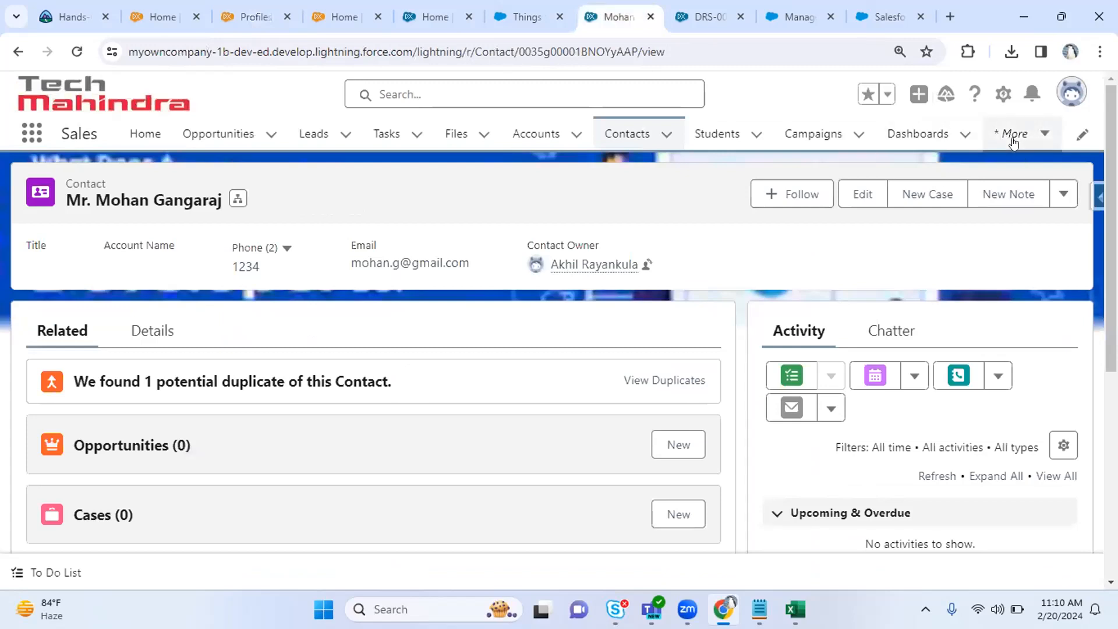
pyautogui.click(1013, 134)
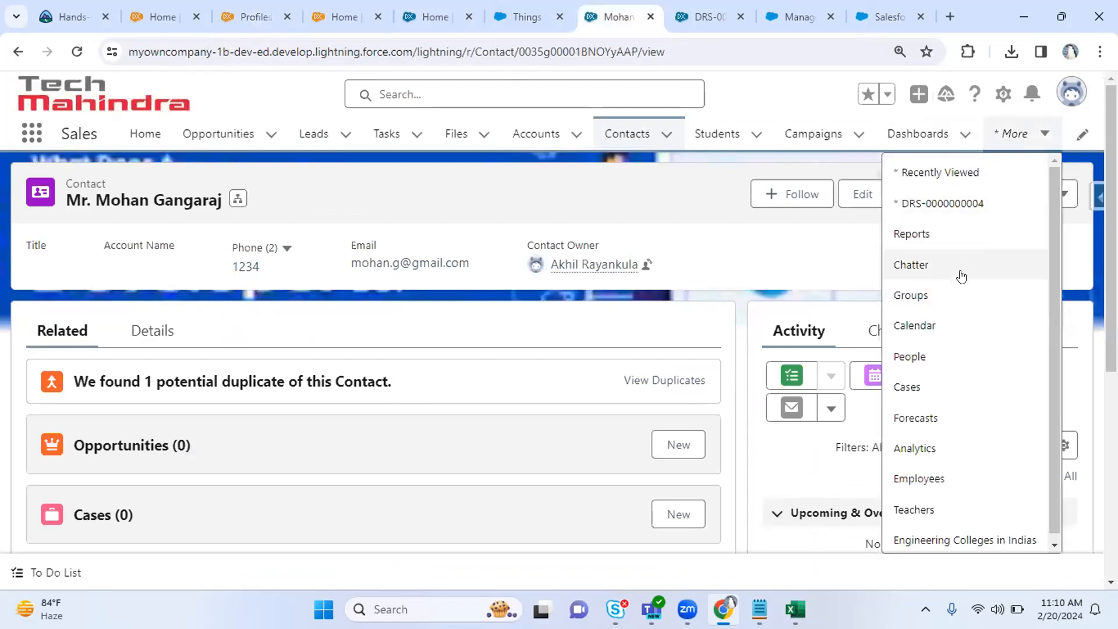
# Open Reports from the More list and browse All Folders and Public Reports.
pyautogui.click(945, 238)
pyautogui.click(1006, 135)
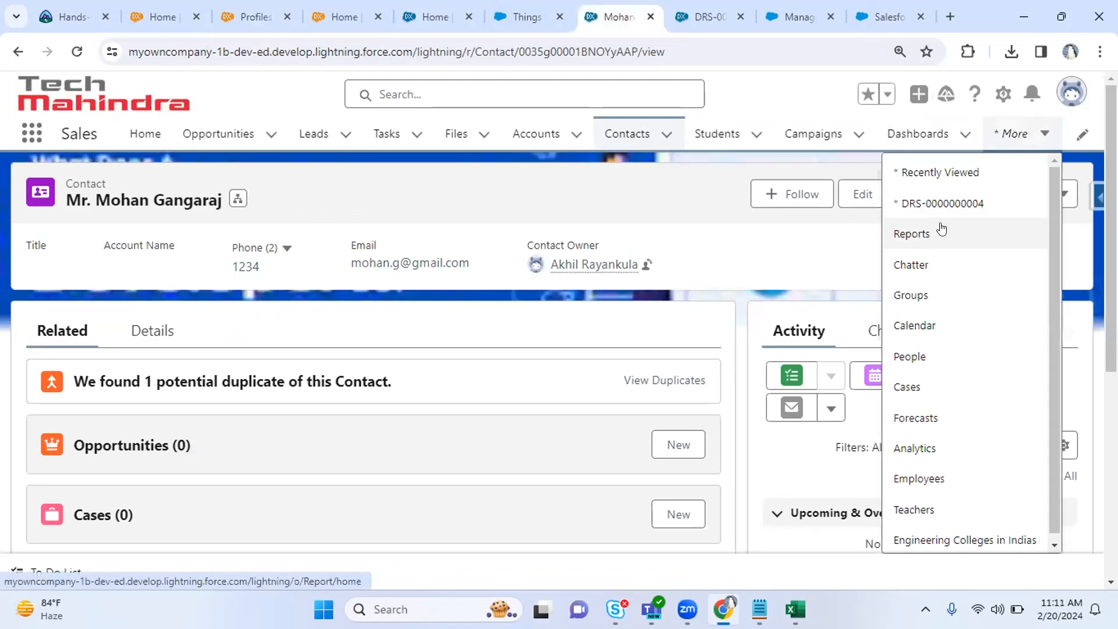
pyautogui.click(940, 229)
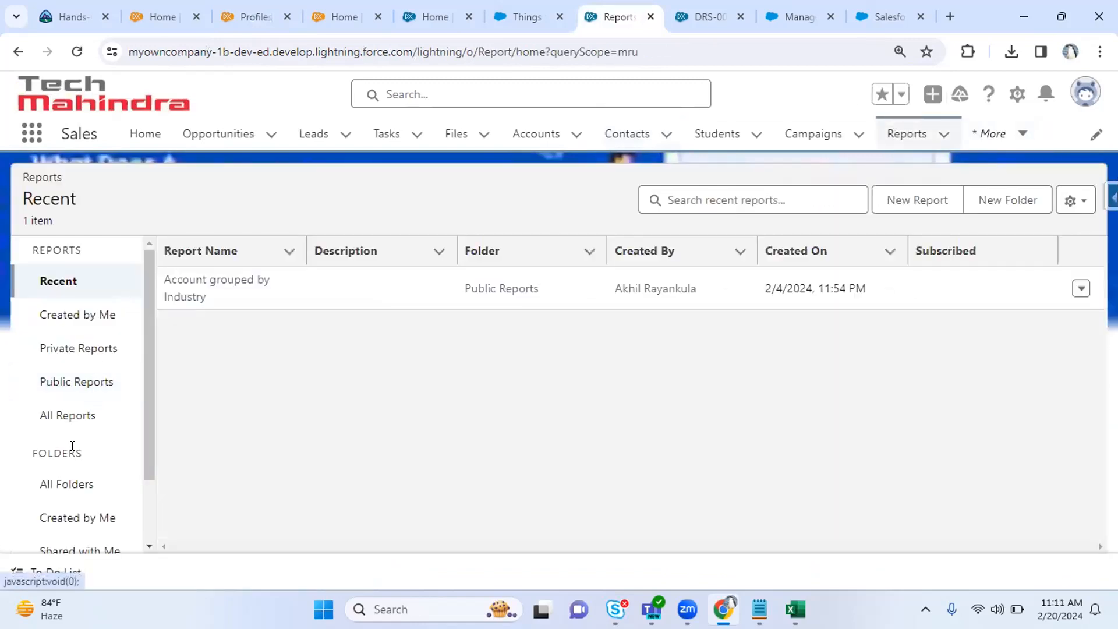
pyautogui.click(66, 481)
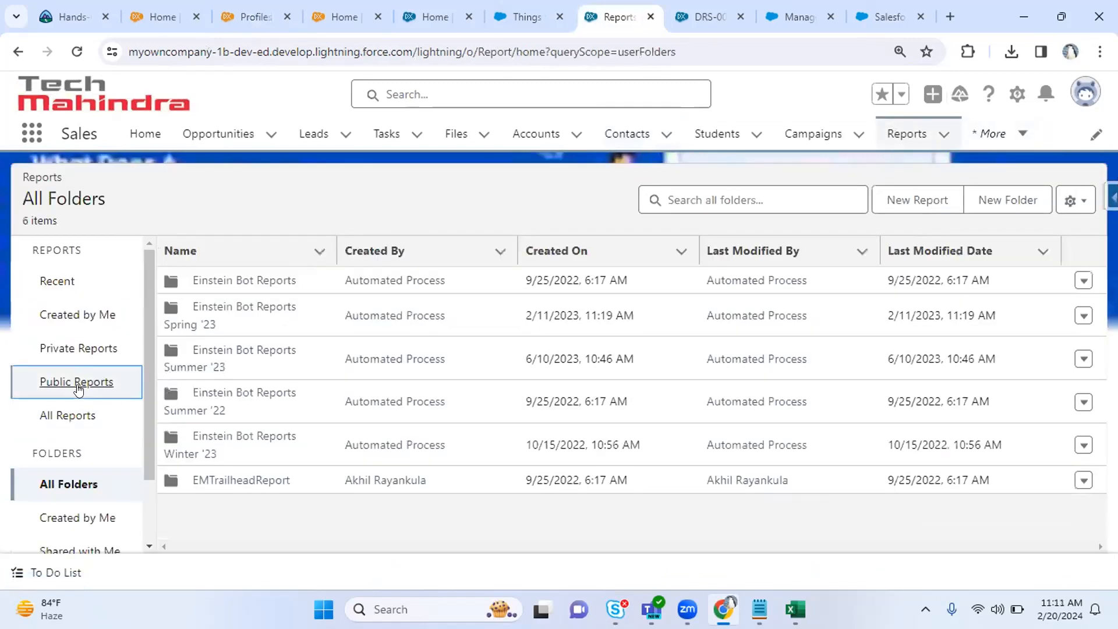
pyautogui.click(74, 381)
pyautogui.click(64, 484)
pyautogui.click(97, 379)
# Back on profile permissions, note Manage Reports in Public Folders and Manage Roles, and search Quick Find for 'roles'.
pyautogui.click(256, 9)
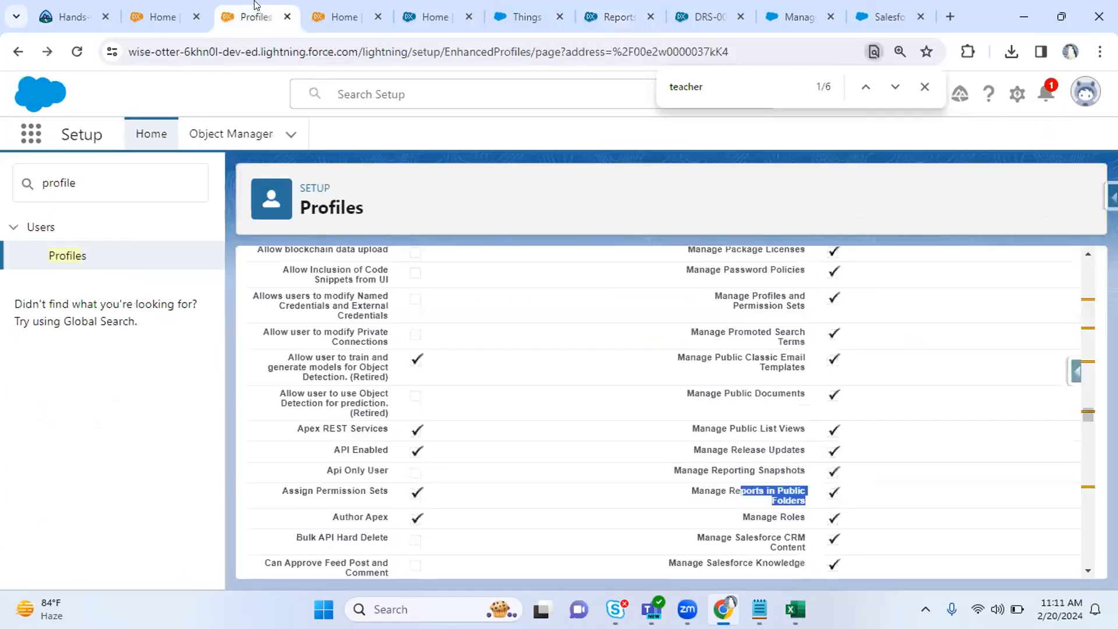
pyautogui.click(697, 476)
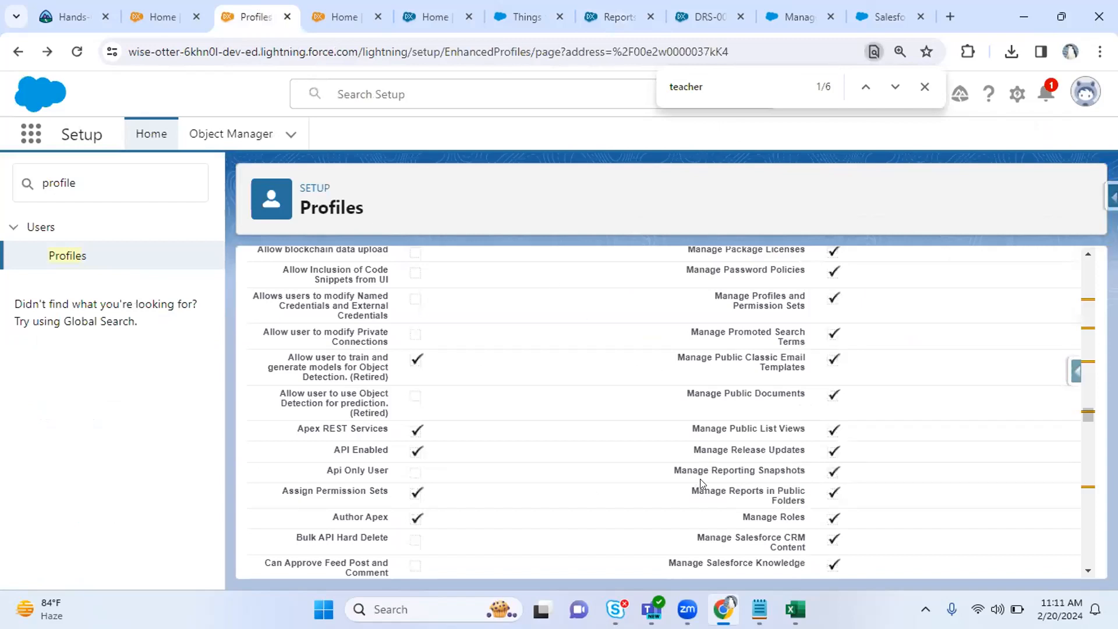
pyautogui.moveTo(752, 491); pyautogui.dragTo(806, 500)
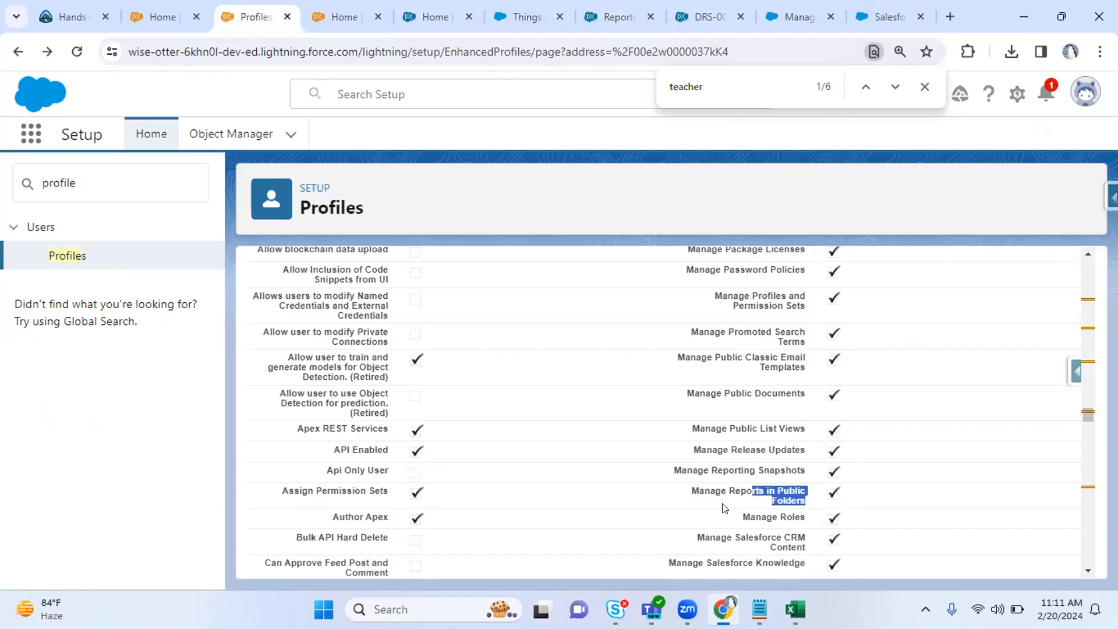
pyautogui.scroll(-2, 723, 502)
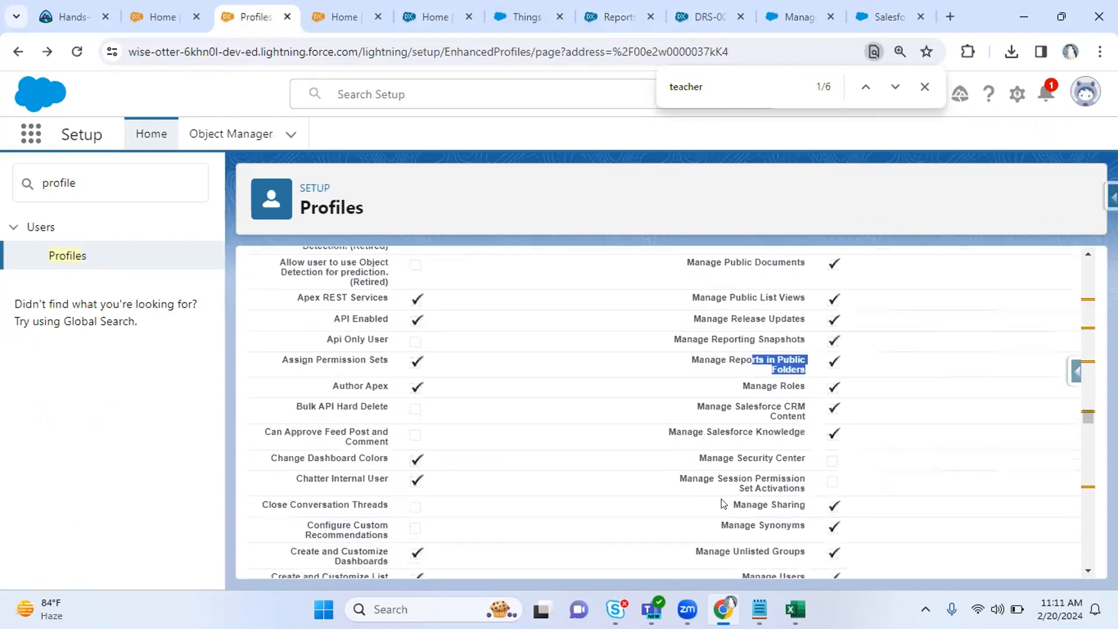
pyautogui.click(741, 384)
pyautogui.moveTo(741, 383); pyautogui.dragTo(806, 386)
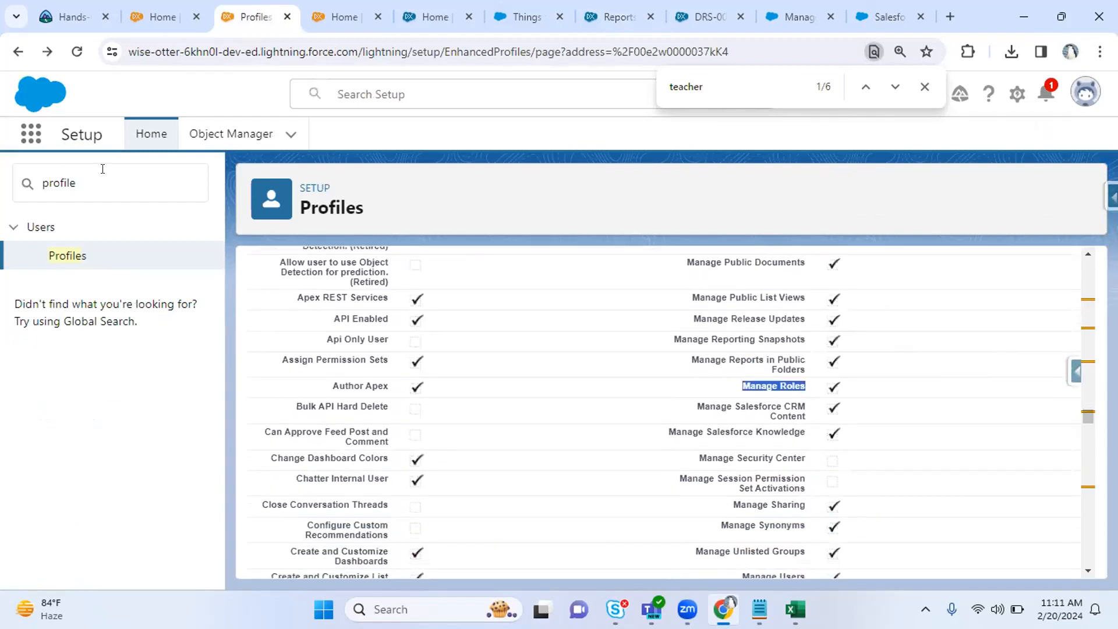
pyautogui.moveTo(102, 169); pyautogui.dragTo(1, 176)
pyautogui.write('role')
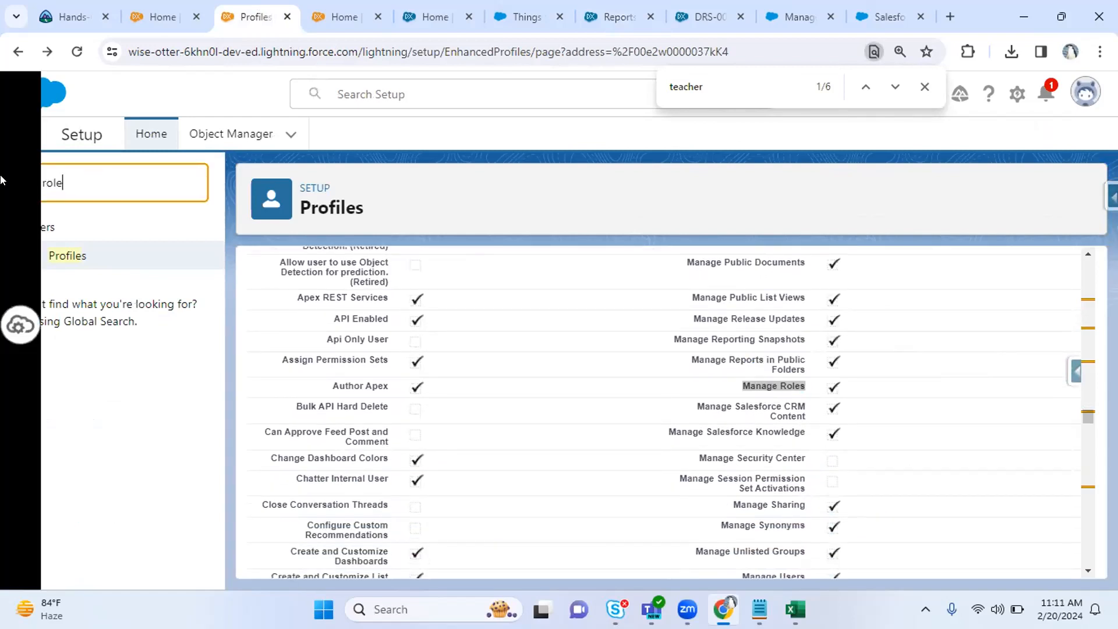
pyautogui.write('s')
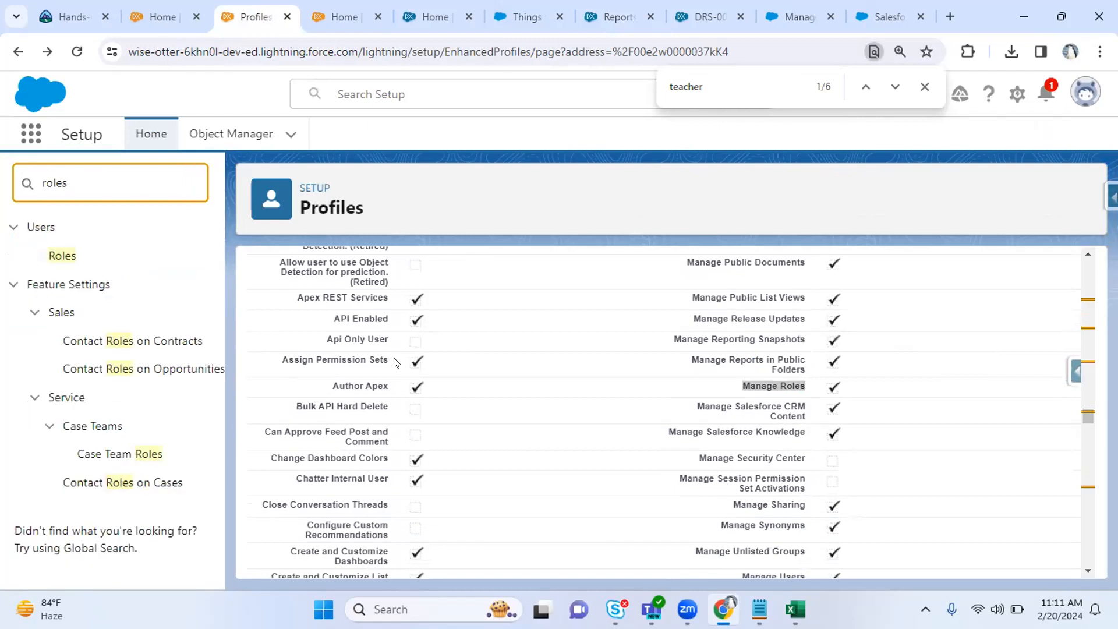
pyautogui.click(507, 361)
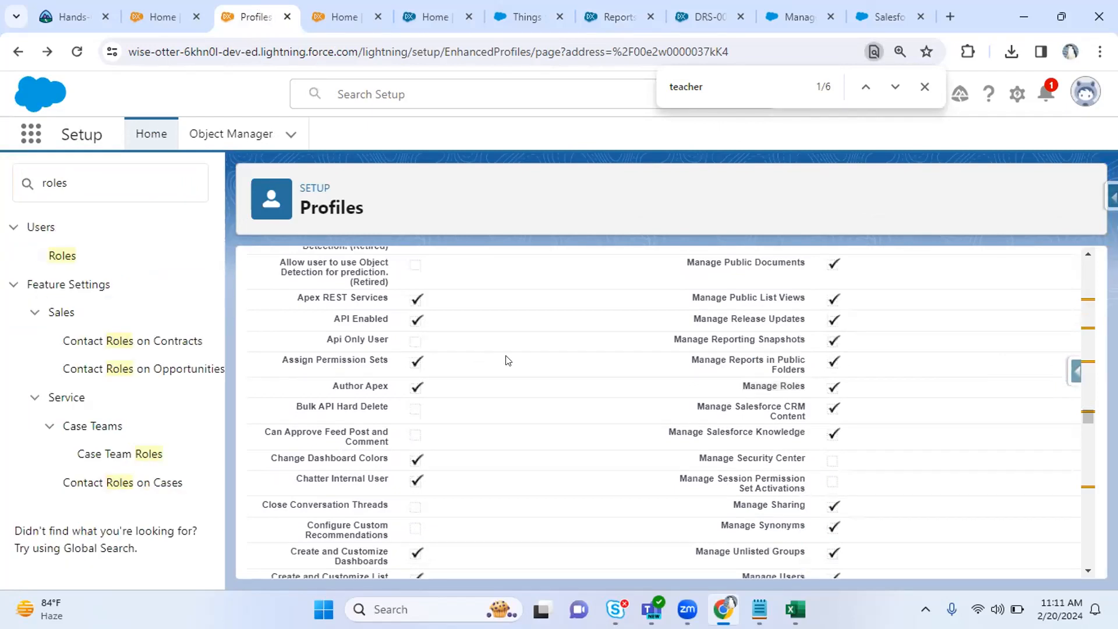
pyautogui.scroll(-2, 507, 361)
pyautogui.scroll(-1, 506, 361)
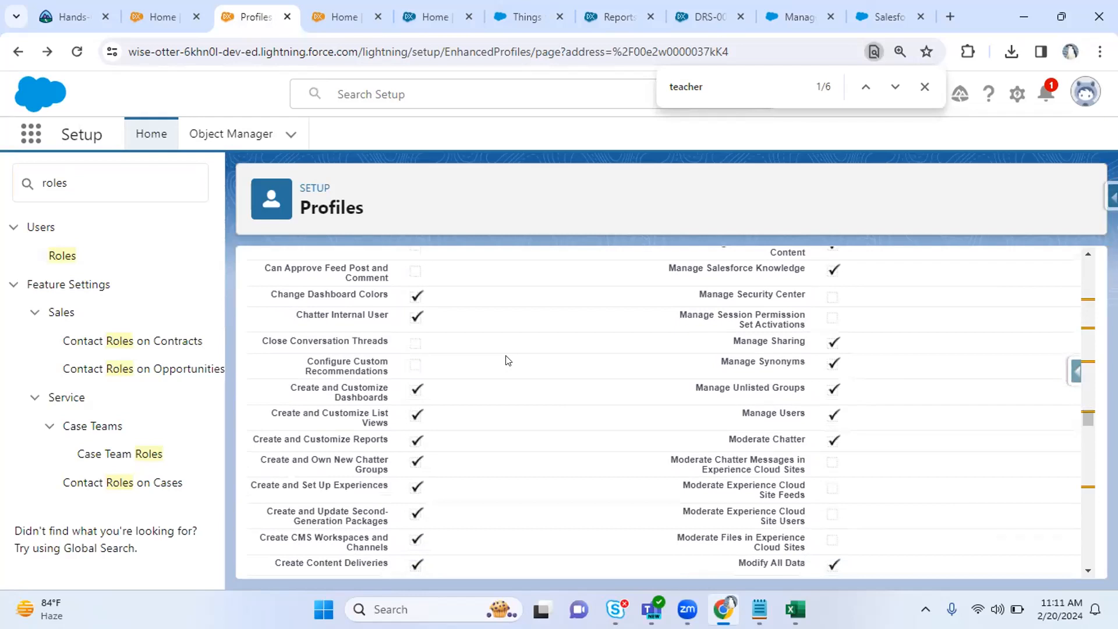
pyautogui.scroll(-1, 507, 360)
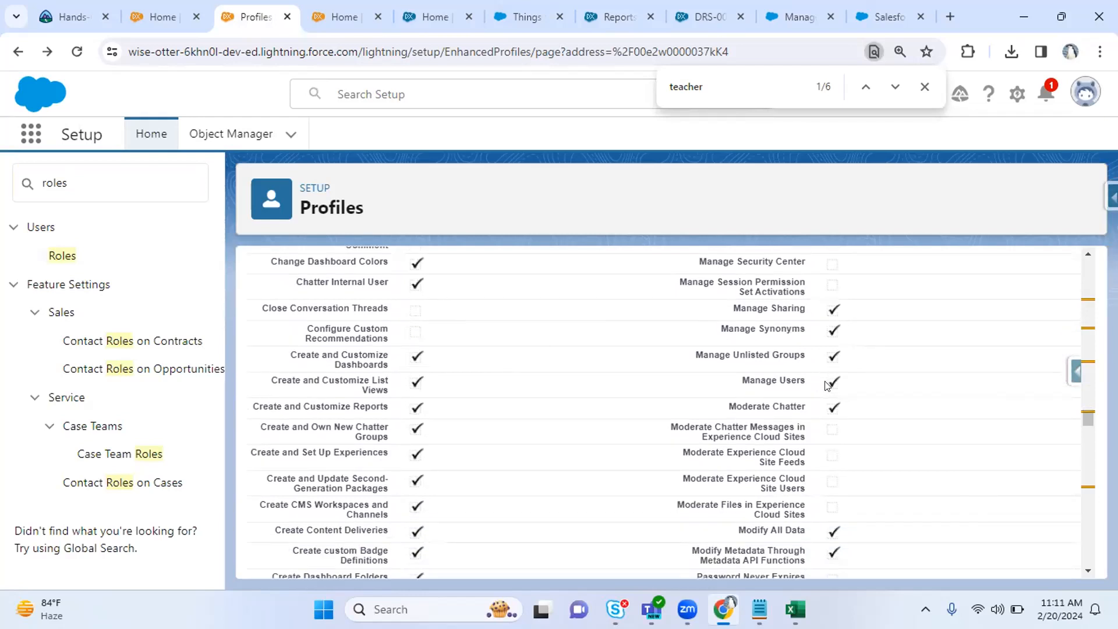
pyautogui.scroll(-2, 829, 386)
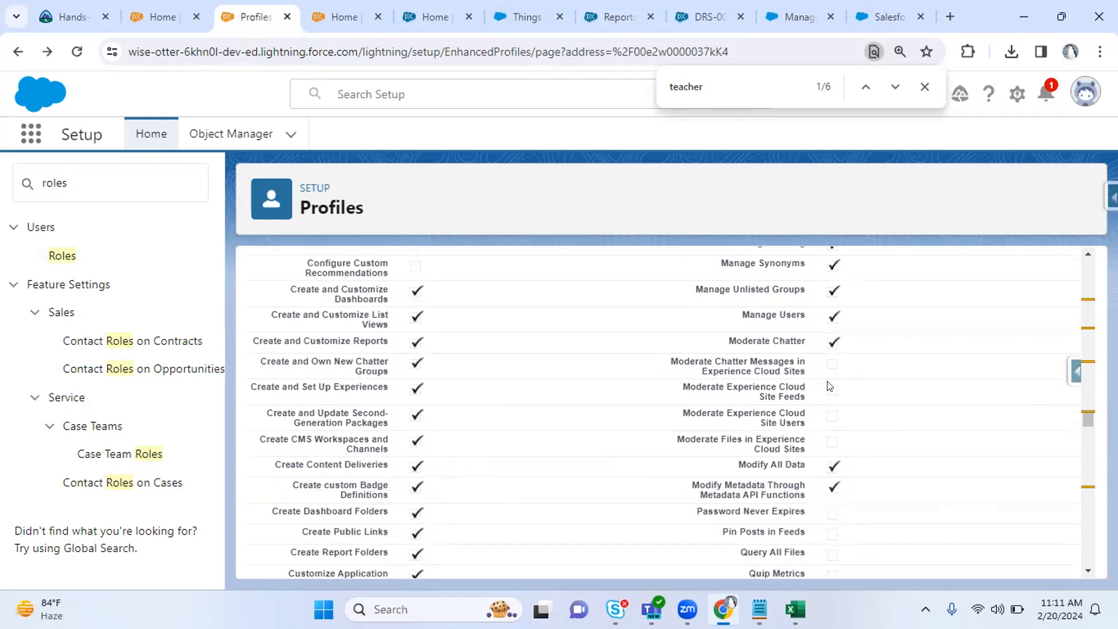
pyautogui.moveTo(746, 464); pyautogui.dragTo(833, 466)
pyautogui.click(635, 449)
pyautogui.scroll(-2, 635, 450)
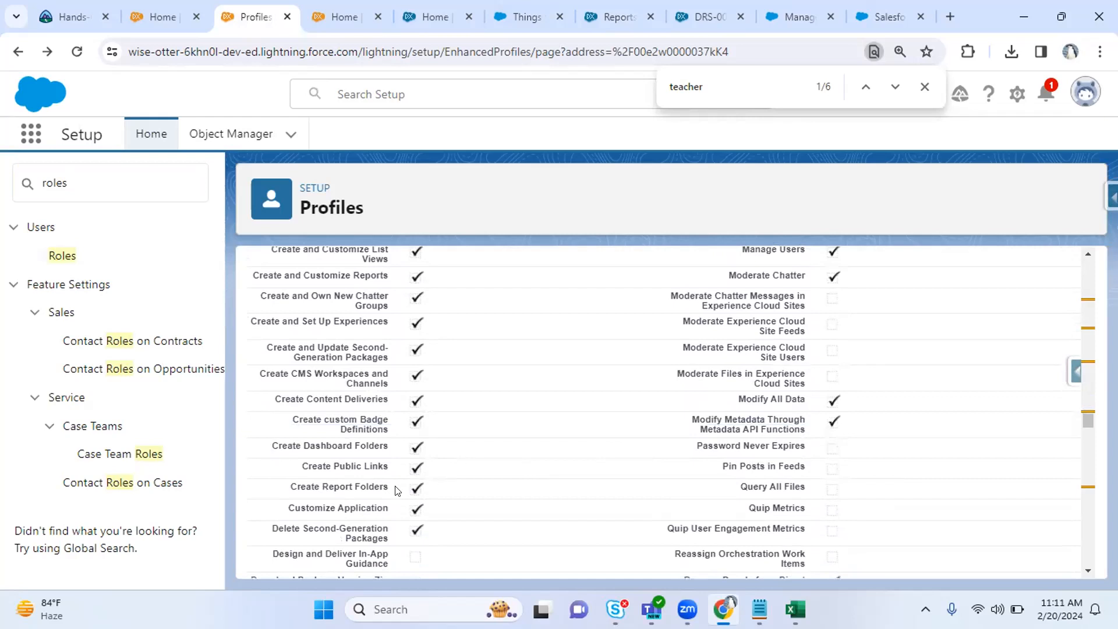
pyautogui.moveTo(290, 487); pyautogui.dragTo(390, 493)
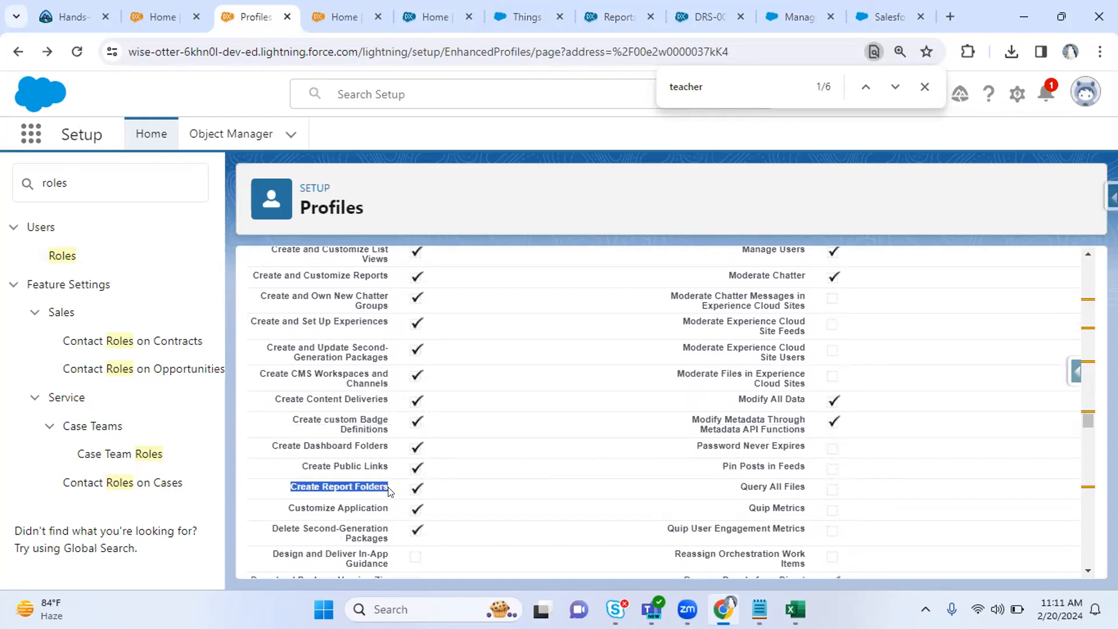
pyautogui.click(736, 7)
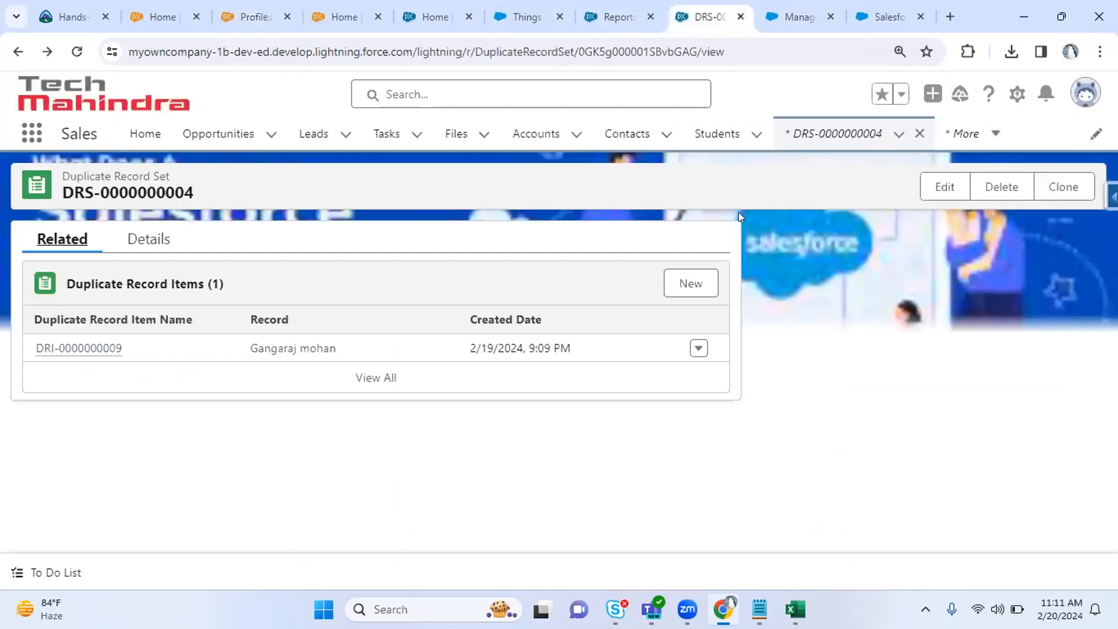
# On the Reports page, list All Folders and start a New Folder.
pyautogui.click(800, 6)
pyautogui.click(612, 6)
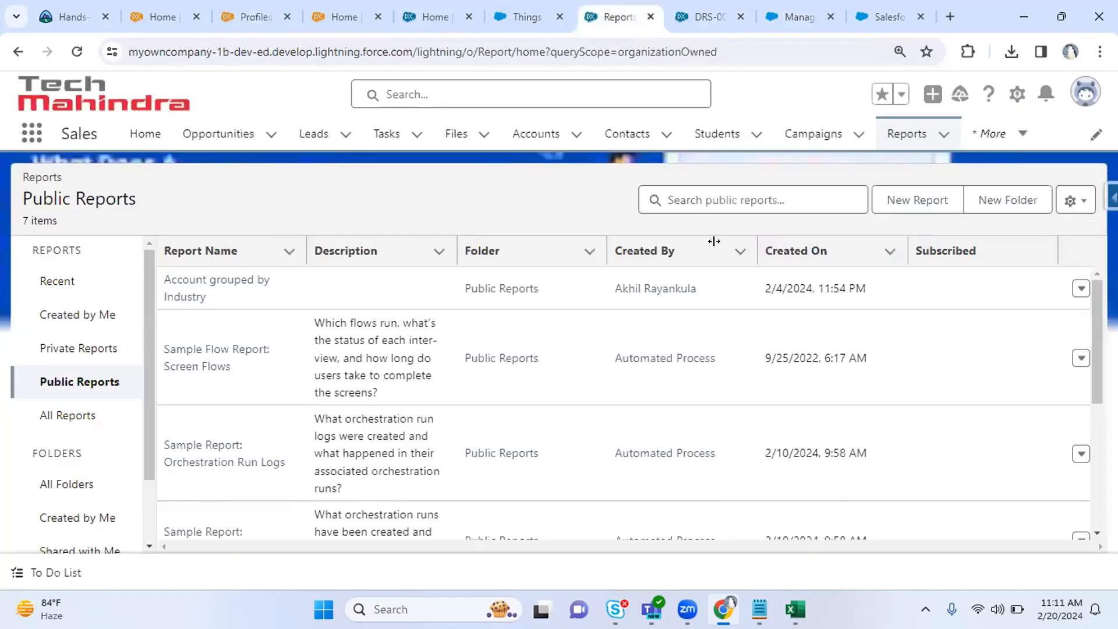
pyautogui.click(112, 486)
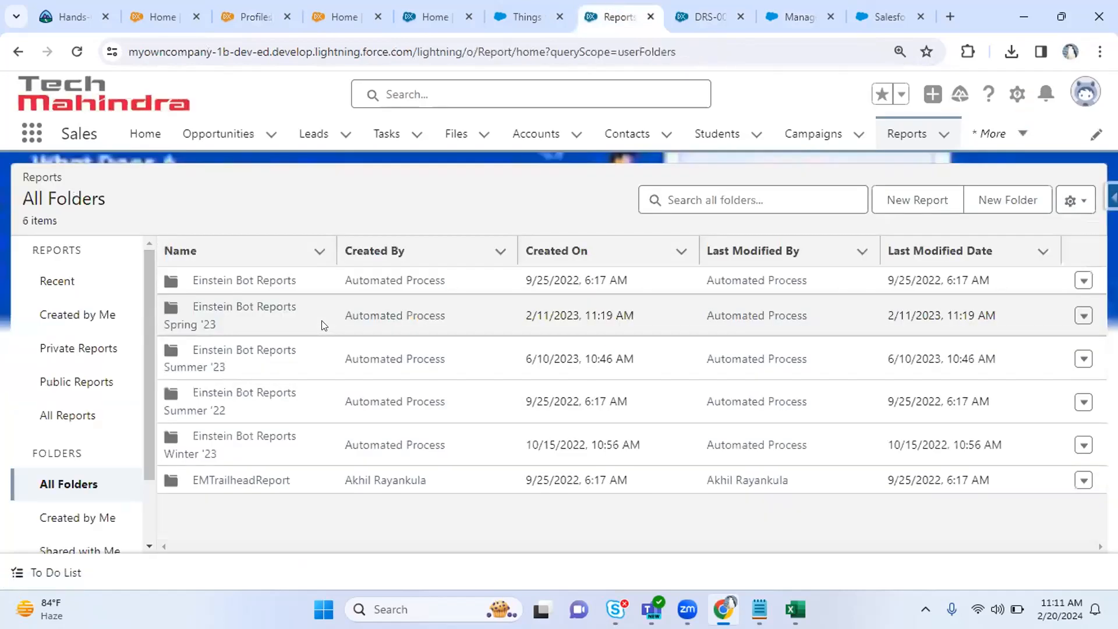
pyautogui.click(991, 201)
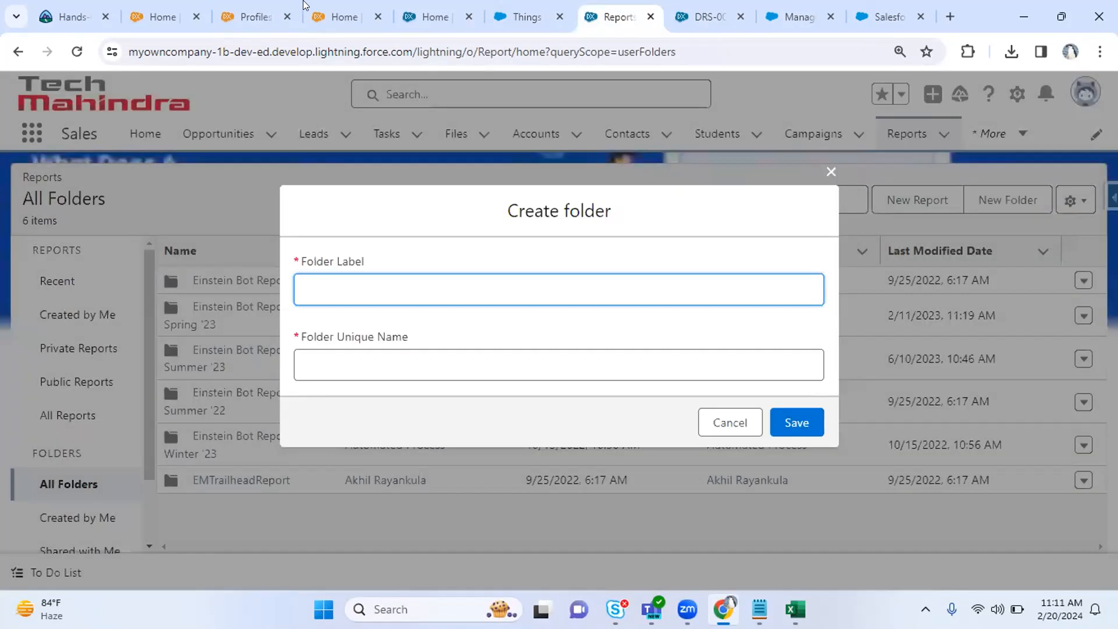
# Close and reopen the Create folder form, then return to the profile's permissions list.
pyautogui.click(308, 8)
pyautogui.click(253, 7)
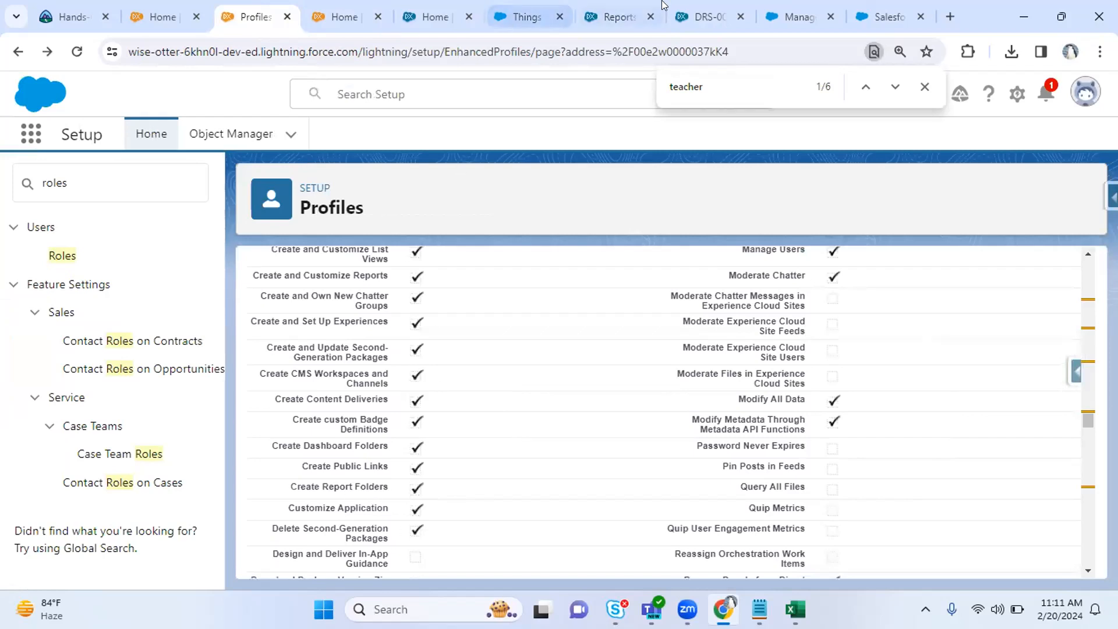
pyautogui.click(687, 7)
pyautogui.click(634, 8)
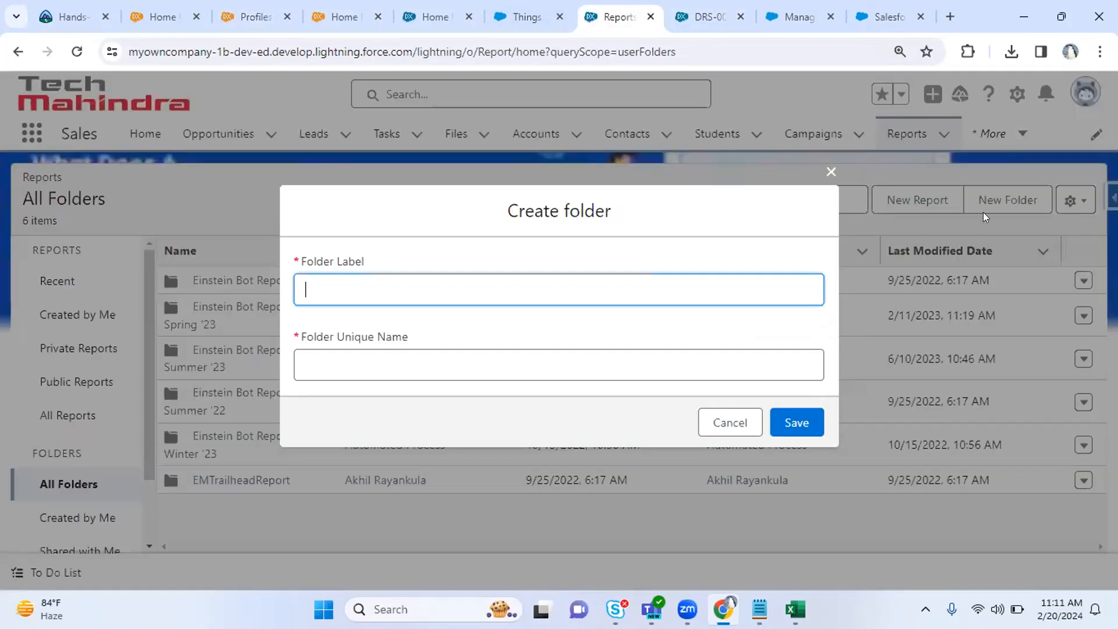
pyautogui.click(831, 172)
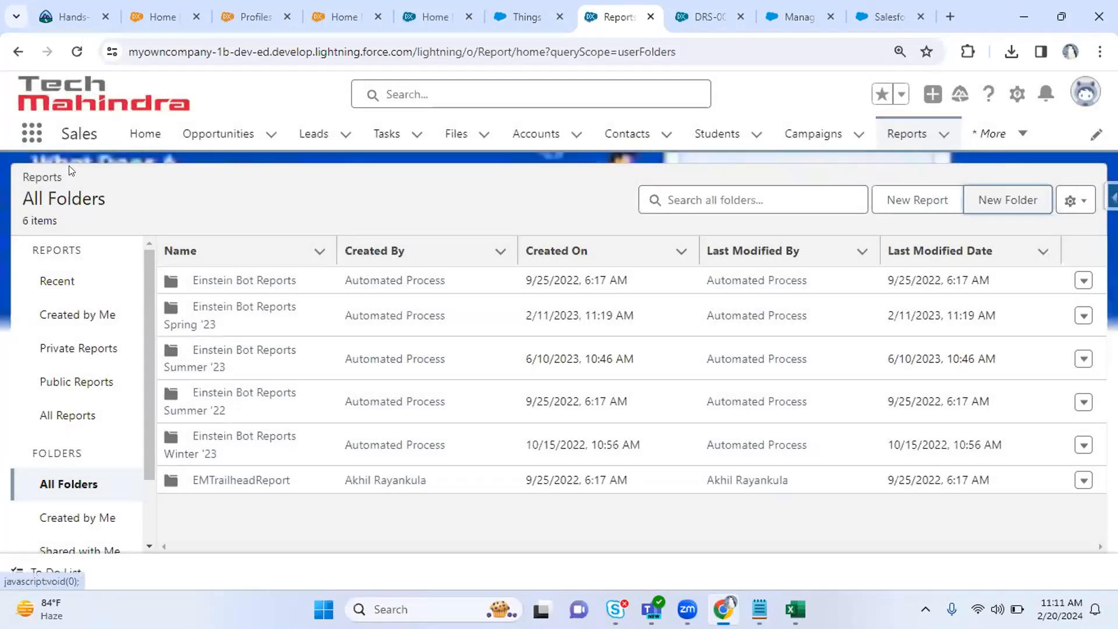
pyautogui.click(1003, 195)
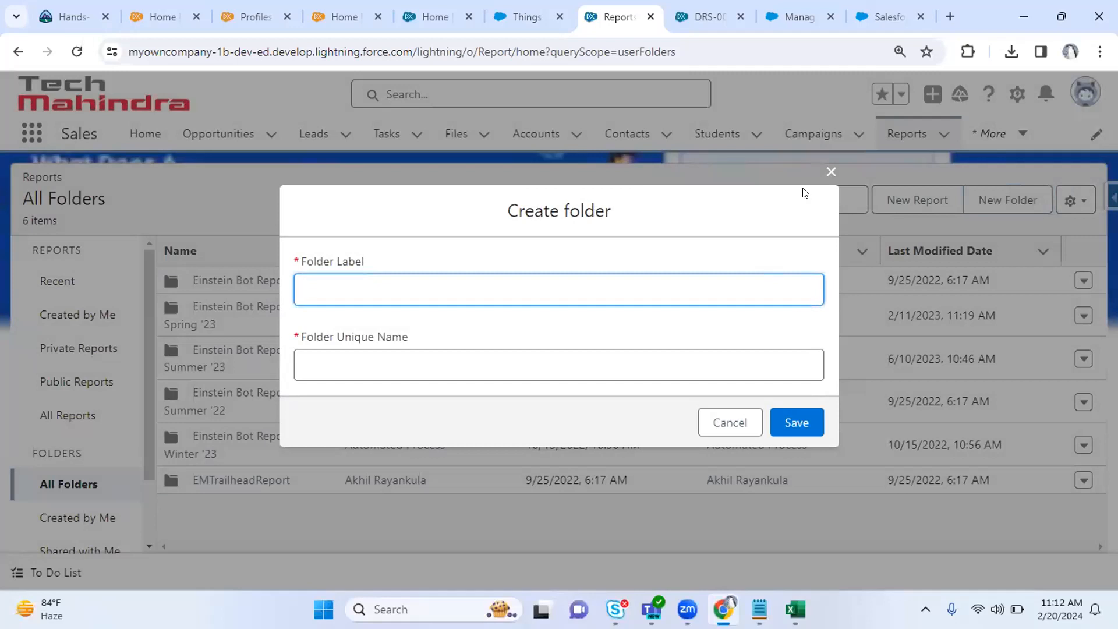
pyautogui.click(829, 177)
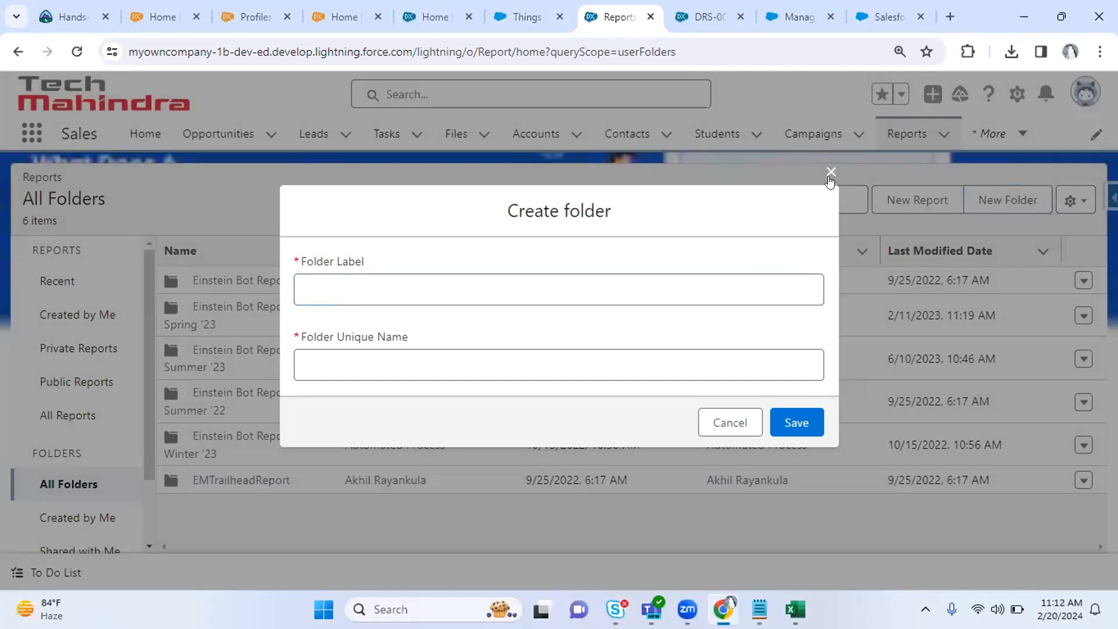
pyautogui.click(254, 10)
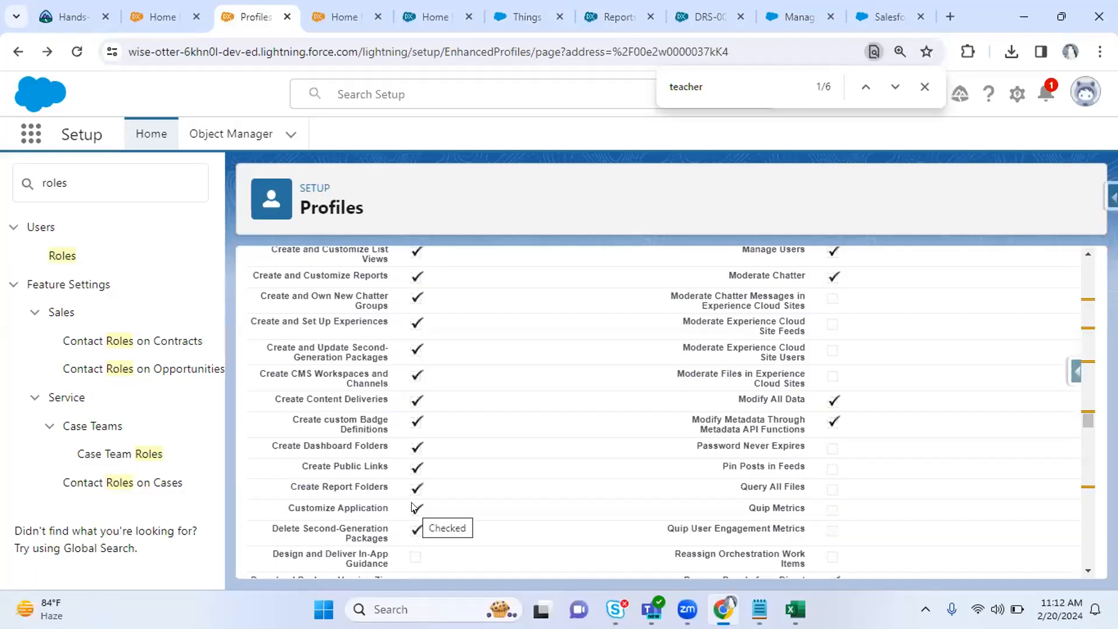
pyautogui.scroll(-3, 487, 496)
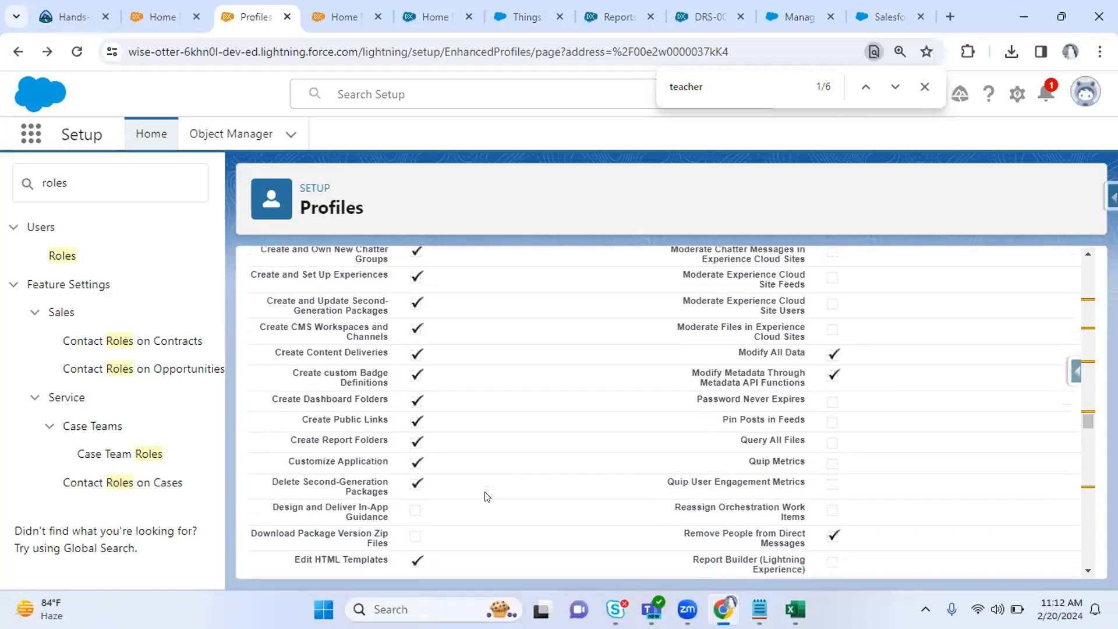
pyautogui.scroll(-2, 487, 497)
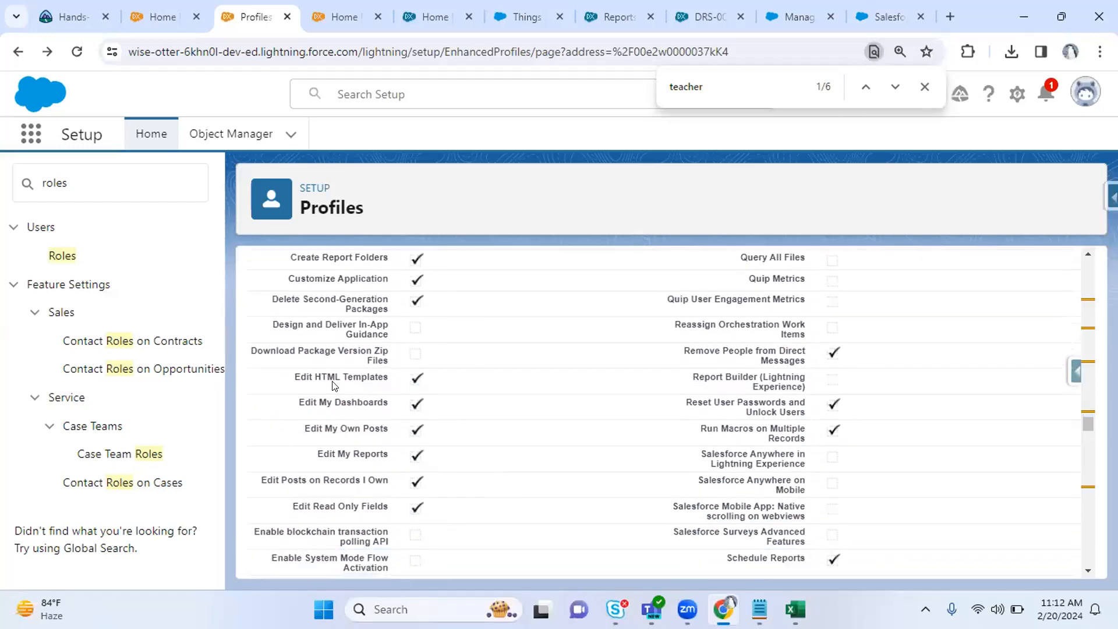
pyautogui.tripleClick(333, 376)
pyautogui.click(506, 394)
pyautogui.scroll(-5, 506, 394)
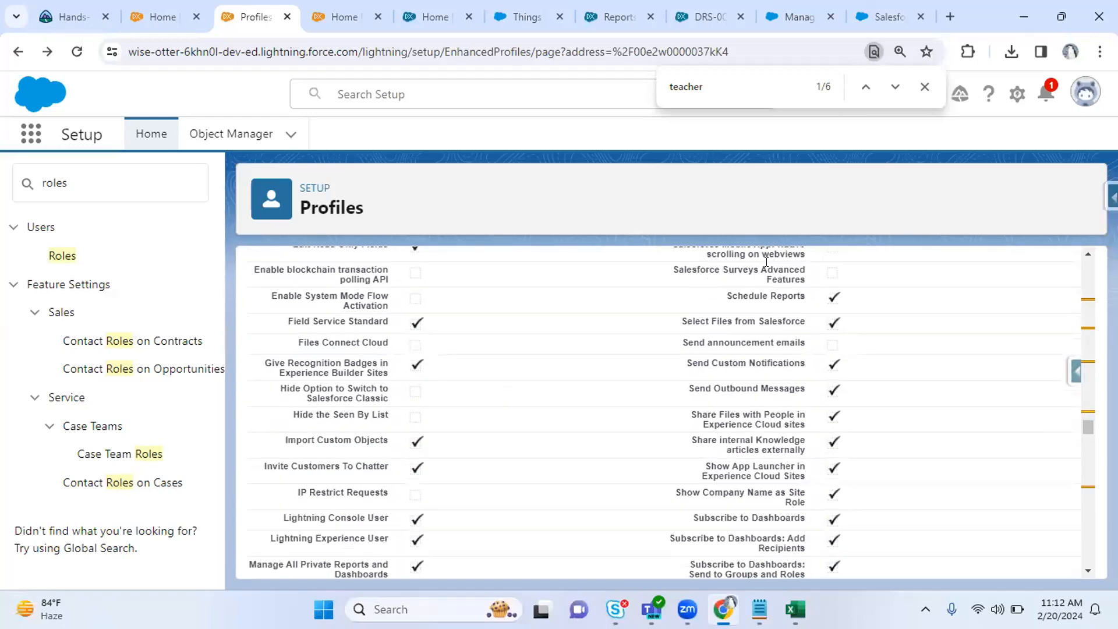
pyautogui.moveTo(715, 295); pyautogui.dragTo(840, 300)
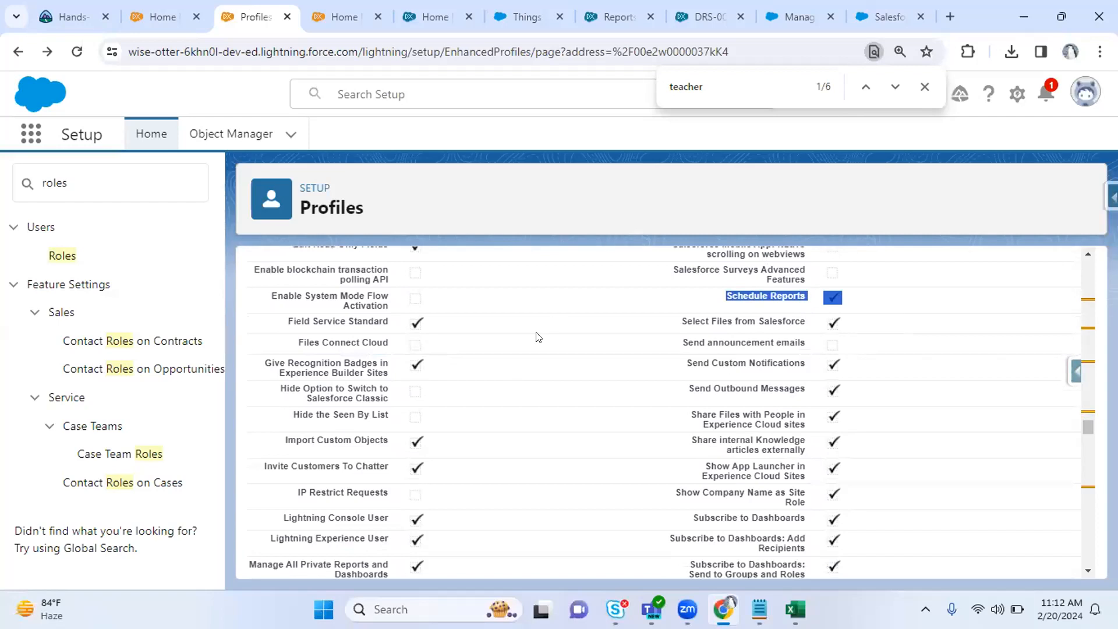
pyautogui.scroll(-7, 538, 337)
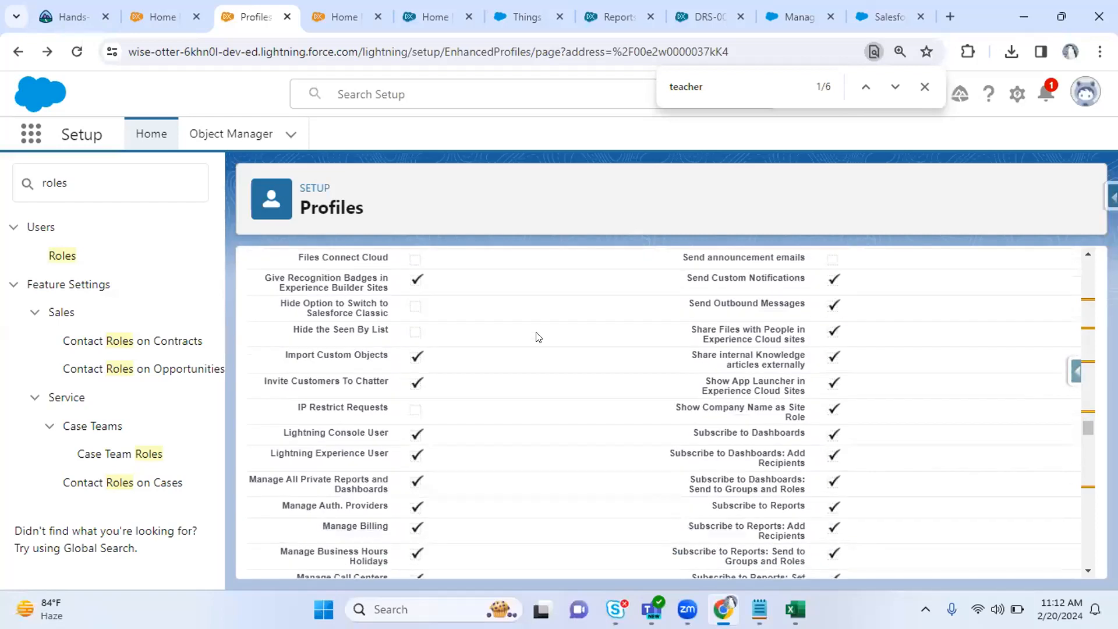
pyautogui.scroll(-4, 537, 337)
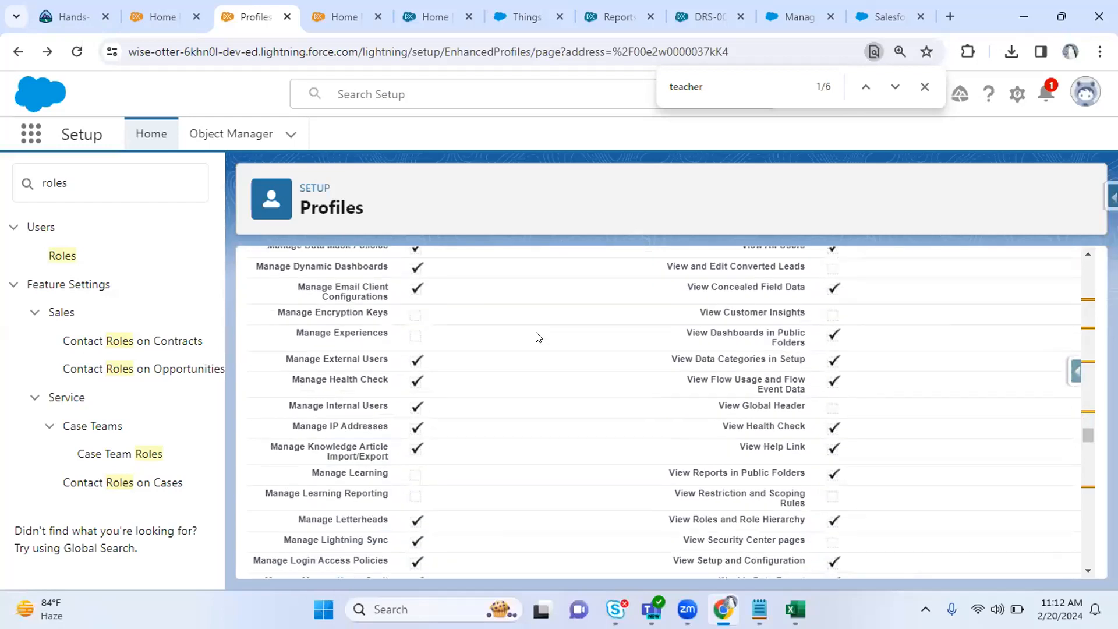
pyautogui.scroll(-5, 538, 337)
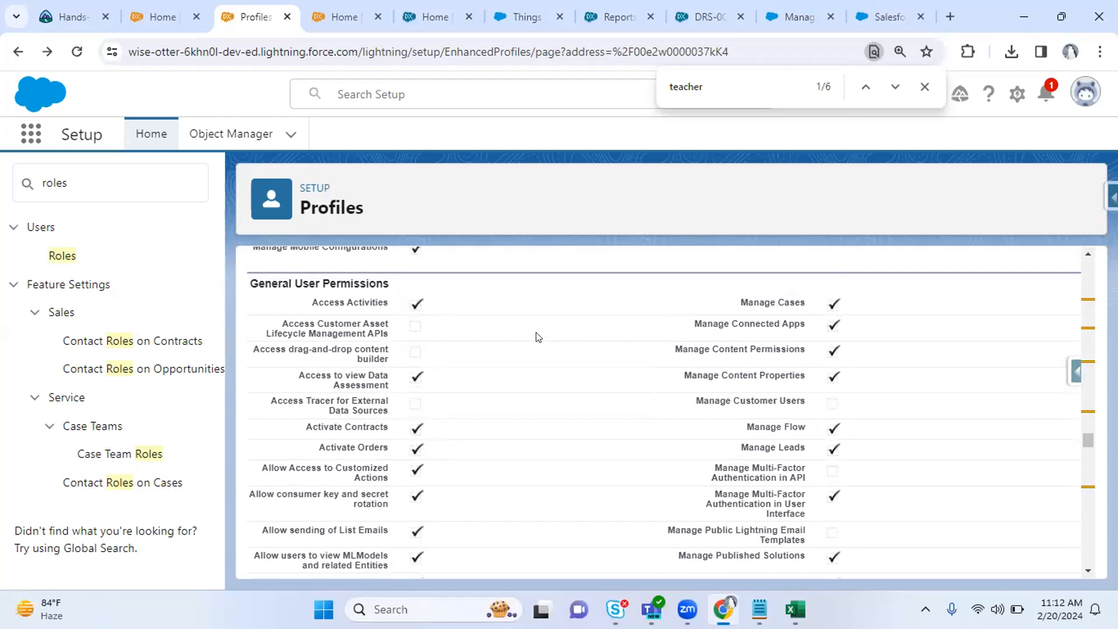
pyautogui.scroll(-5, 538, 337)
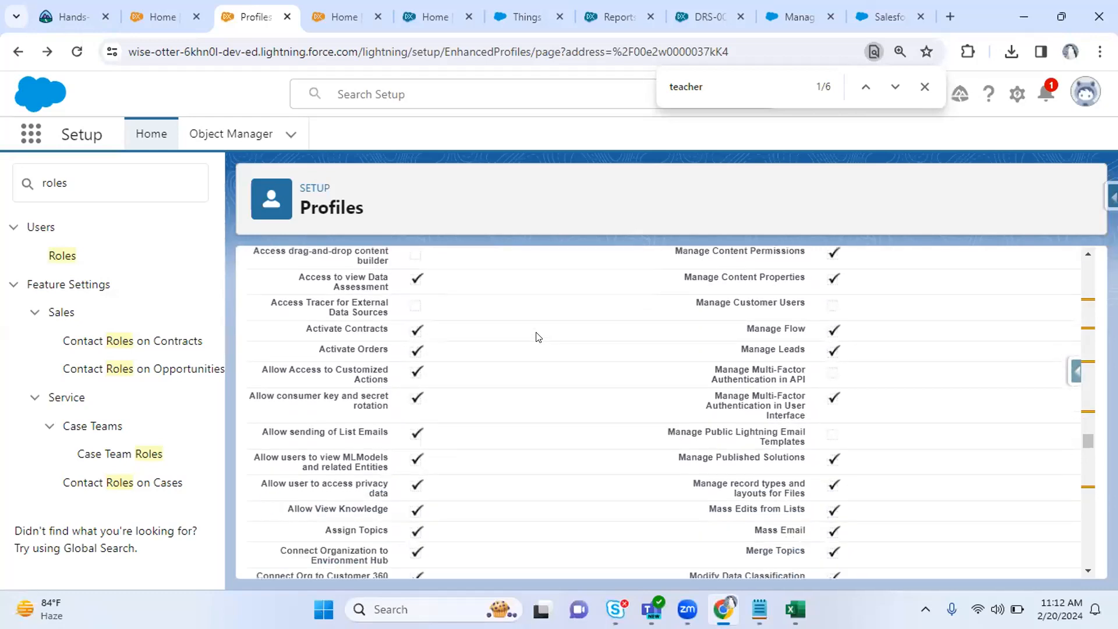
pyautogui.scroll(-5, 538, 336)
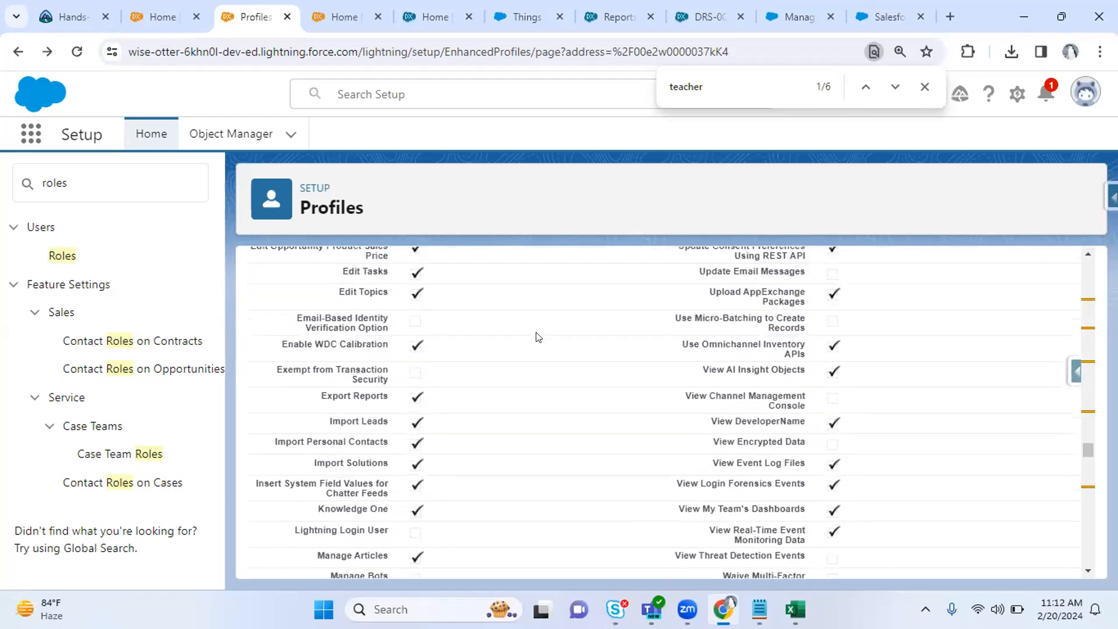
pyautogui.scroll(1, 538, 337)
pyautogui.scroll(-5, 537, 337)
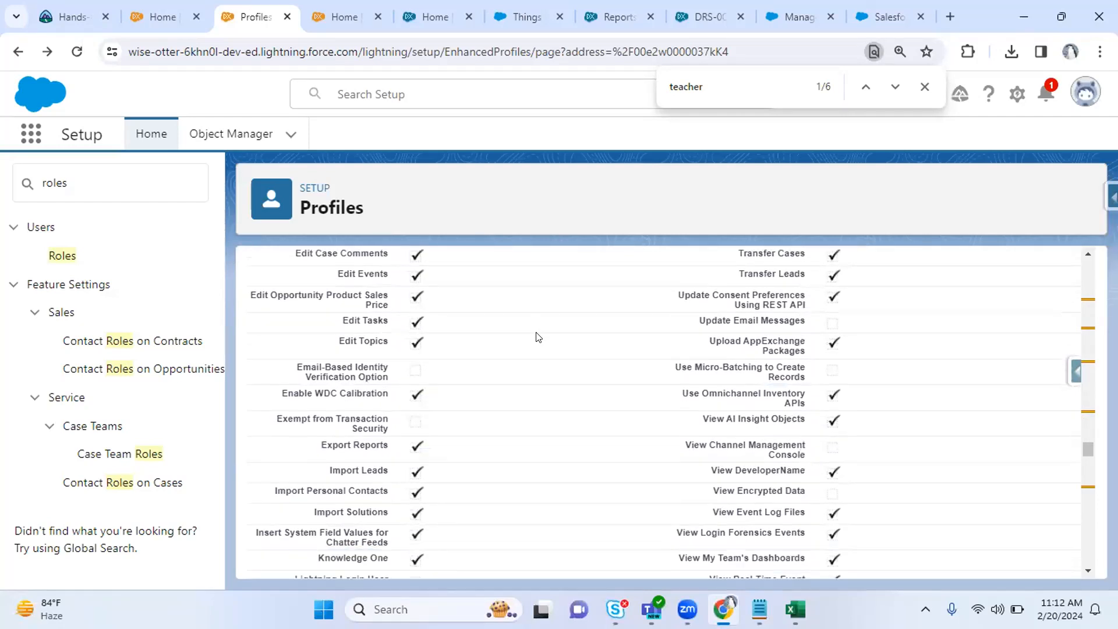
pyautogui.scroll(1, 538, 337)
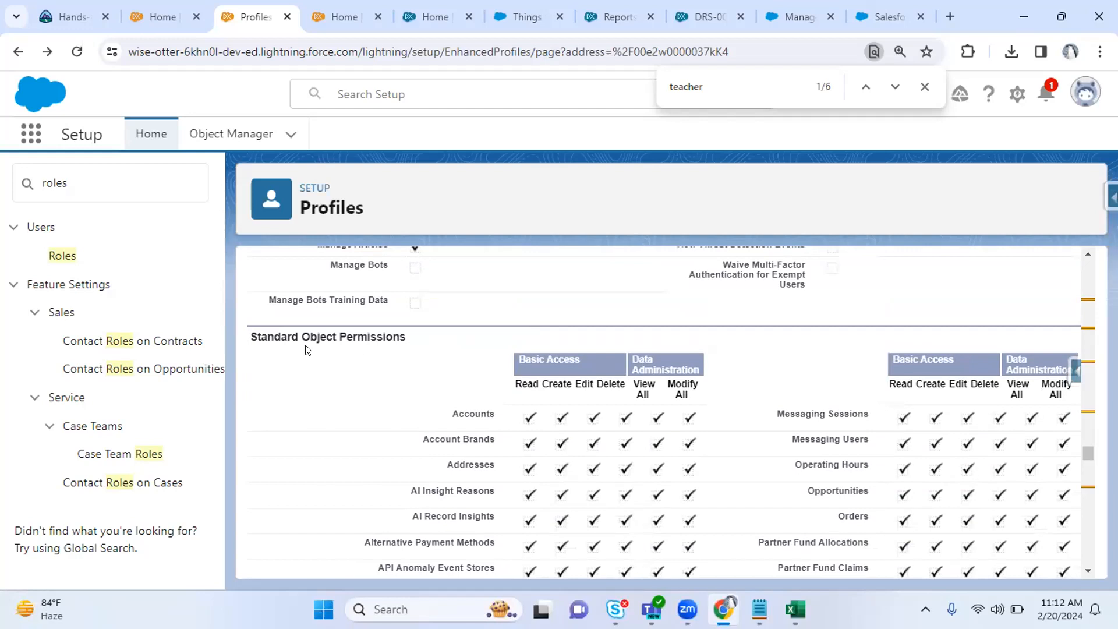
pyautogui.moveTo(282, 336); pyautogui.dragTo(390, 328)
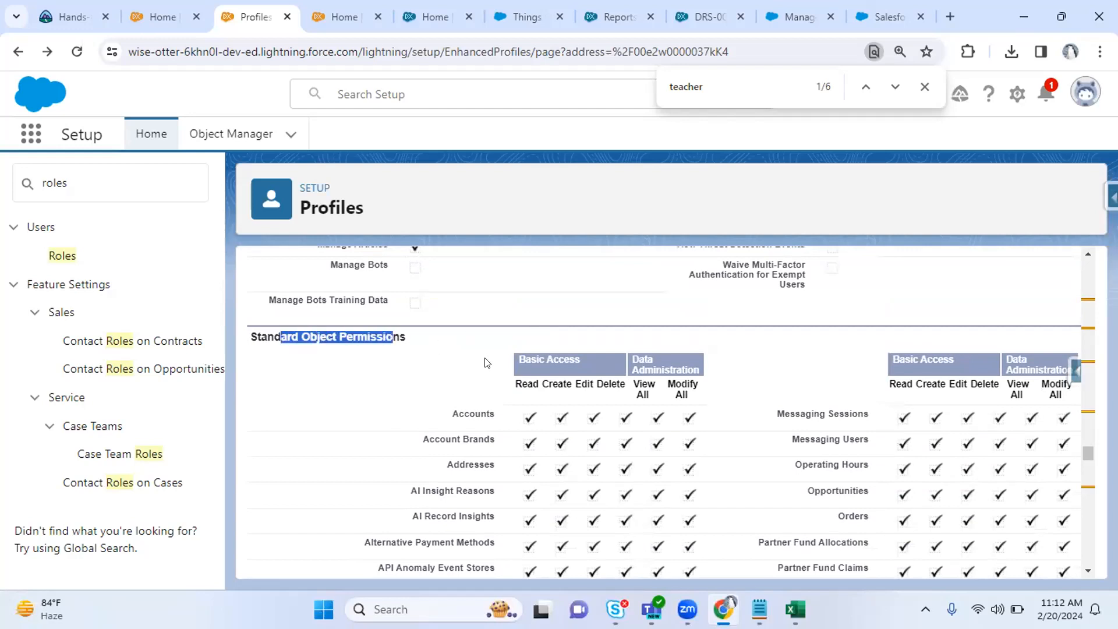
pyautogui.moveTo(453, 413); pyautogui.dragTo(475, 413)
pyautogui.moveTo(516, 377); pyautogui.dragTo(693, 399)
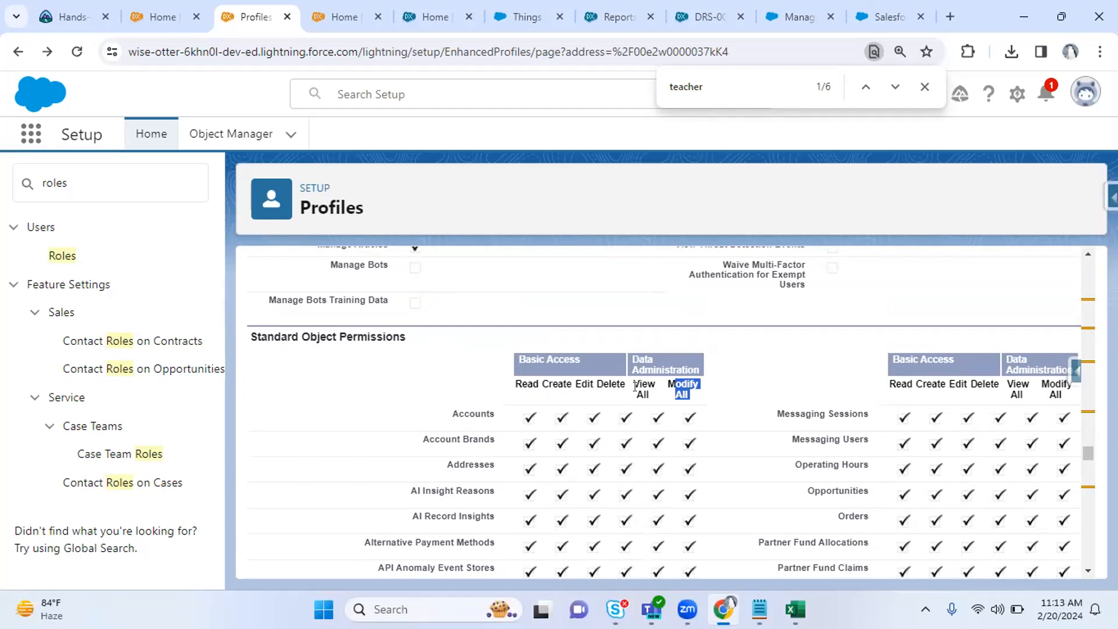
pyautogui.moveTo(636, 391); pyautogui.dragTo(709, 401)
pyautogui.click(710, 401)
pyautogui.moveTo(537, 351); pyautogui.dragTo(681, 367)
pyautogui.click(740, 376)
pyautogui.scroll(-10, 739, 375)
pyautogui.scroll(-12, 739, 375)
pyautogui.scroll(-15, 738, 374)
pyautogui.scroll(-12, 739, 375)
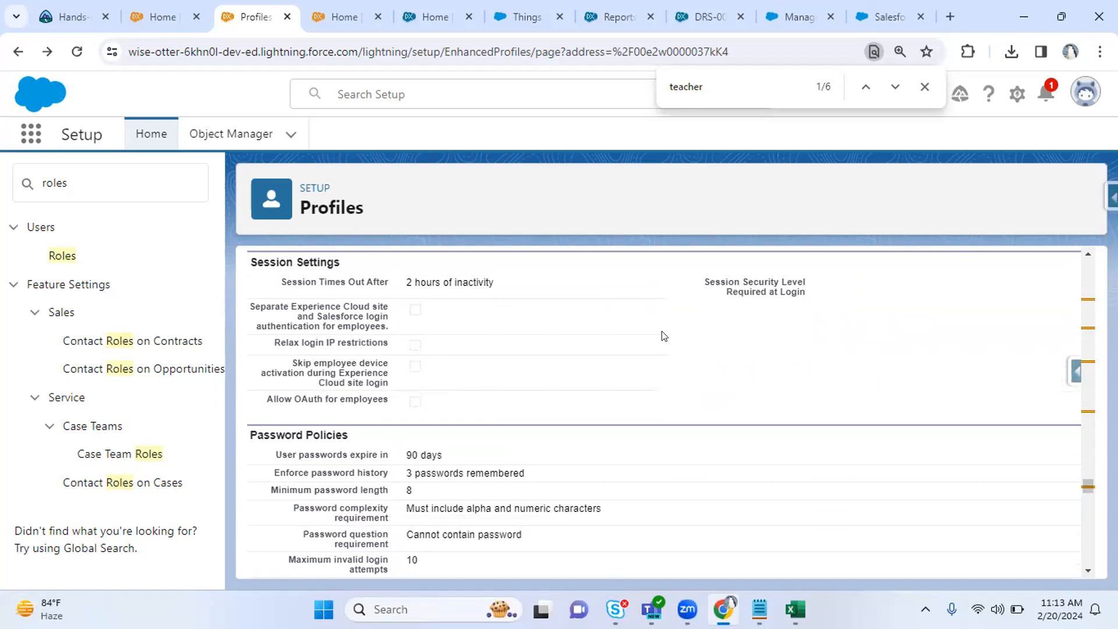
pyautogui.scroll(6, 662, 336)
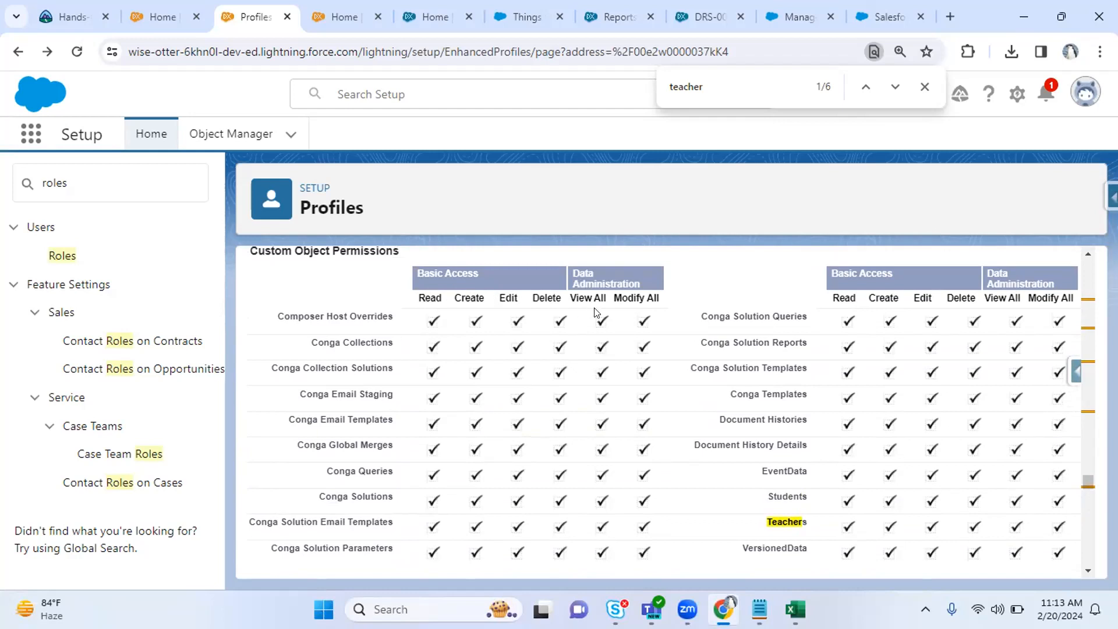
pyautogui.scroll(-5, 595, 312)
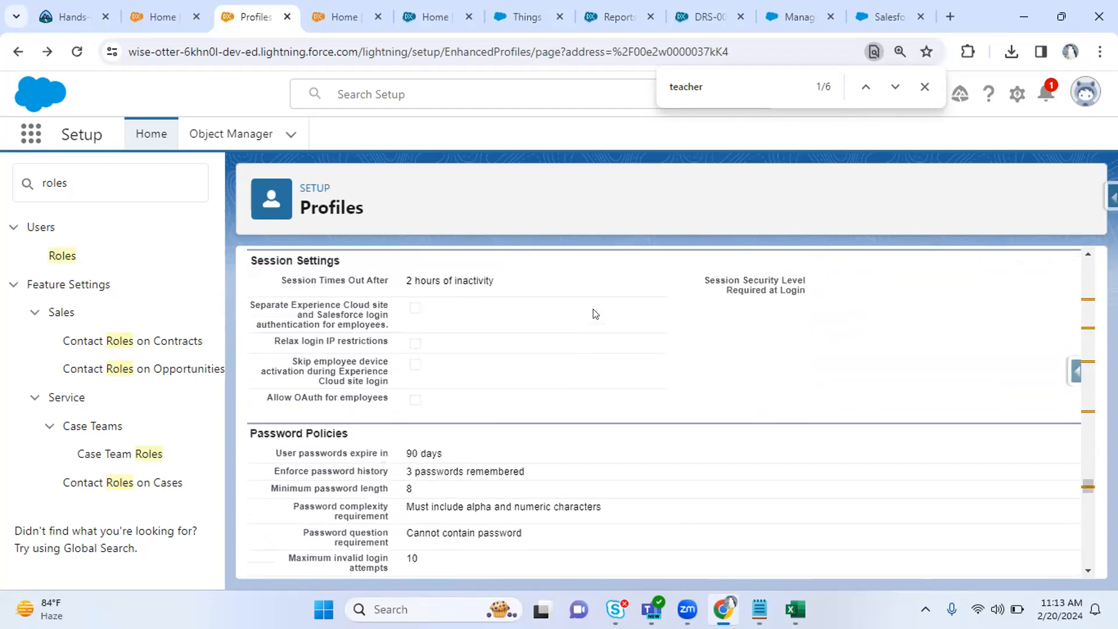
pyautogui.hotkey('ctrl', '+')
pyautogui.scroll(5, 554, 317)
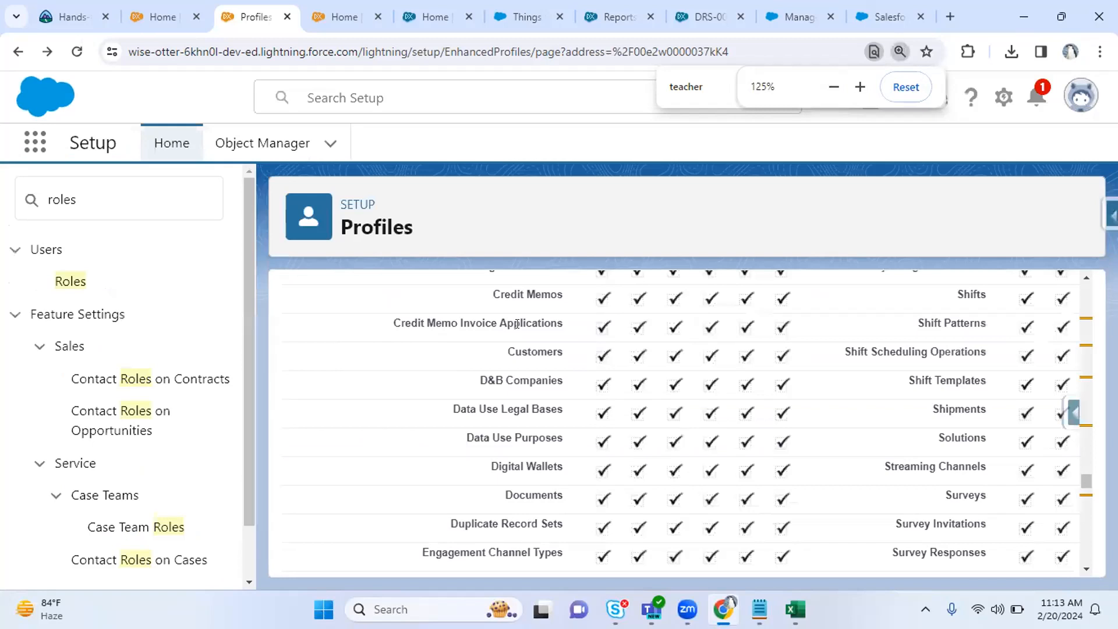
pyautogui.scroll(-15, 517, 325)
pyautogui.scroll(1, 518, 332)
pyautogui.scroll(-8, 519, 332)
pyautogui.scroll(2, 519, 333)
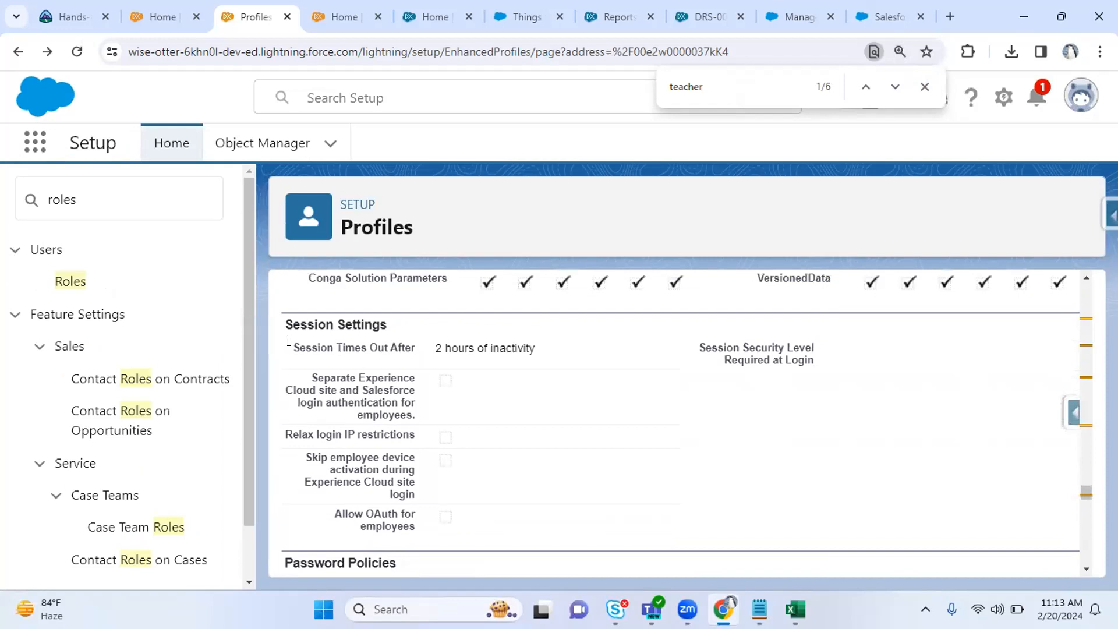
pyautogui.moveTo(293, 341); pyautogui.dragTo(553, 336)
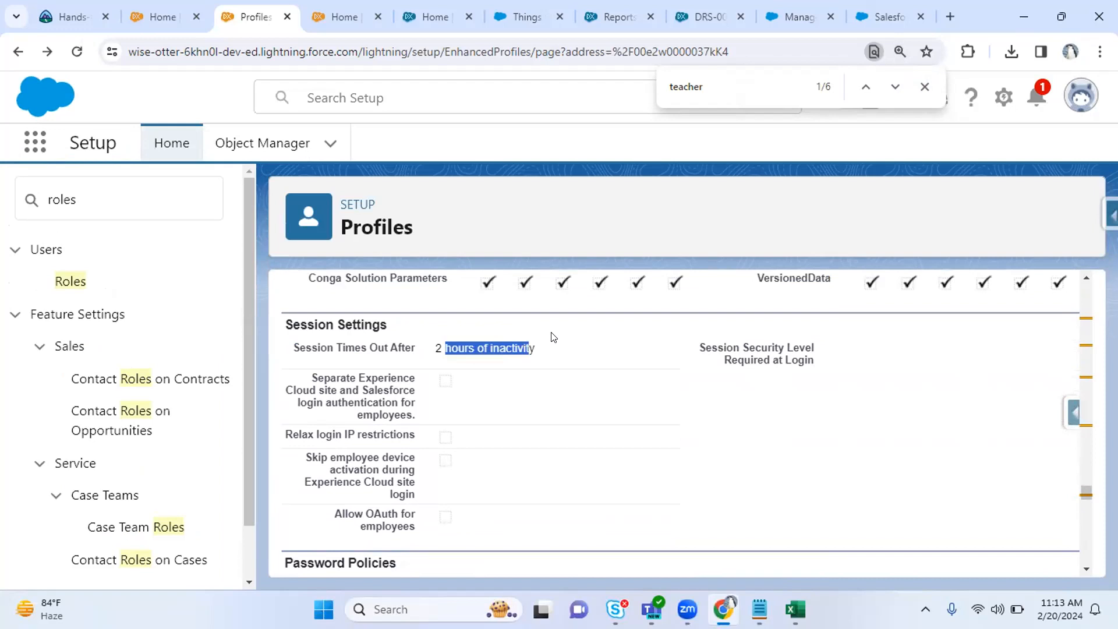
pyautogui.click(440, 347)
pyautogui.moveTo(305, 343); pyautogui.dragTo(375, 339)
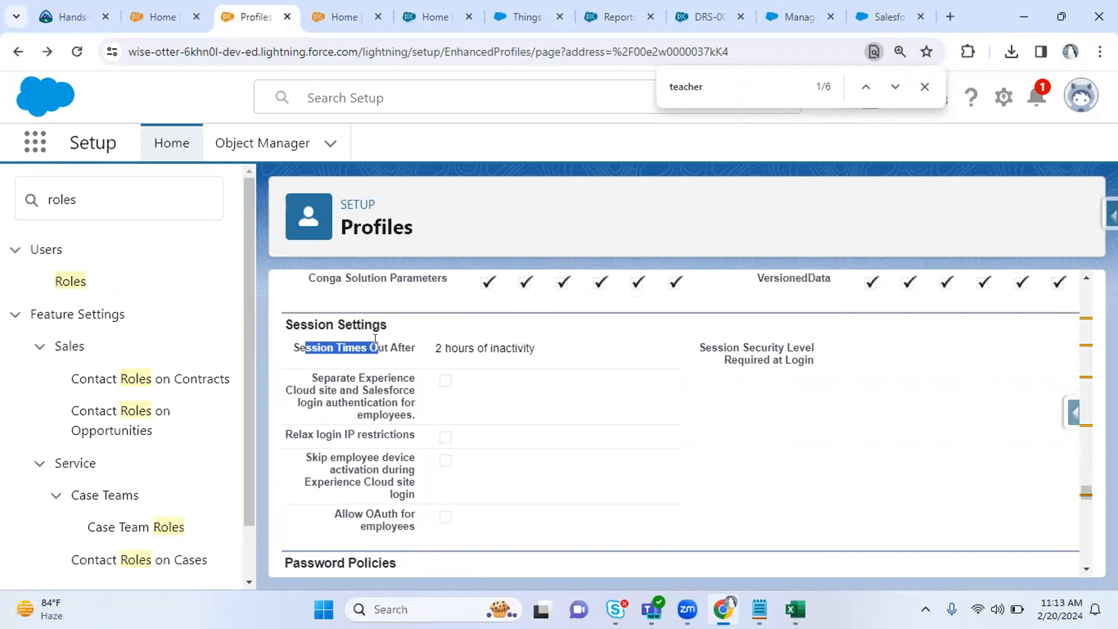
pyautogui.click(544, 390)
pyautogui.moveTo(311, 377); pyautogui.dragTo(364, 427)
pyautogui.click(362, 426)
pyautogui.scroll(-1, 362, 427)
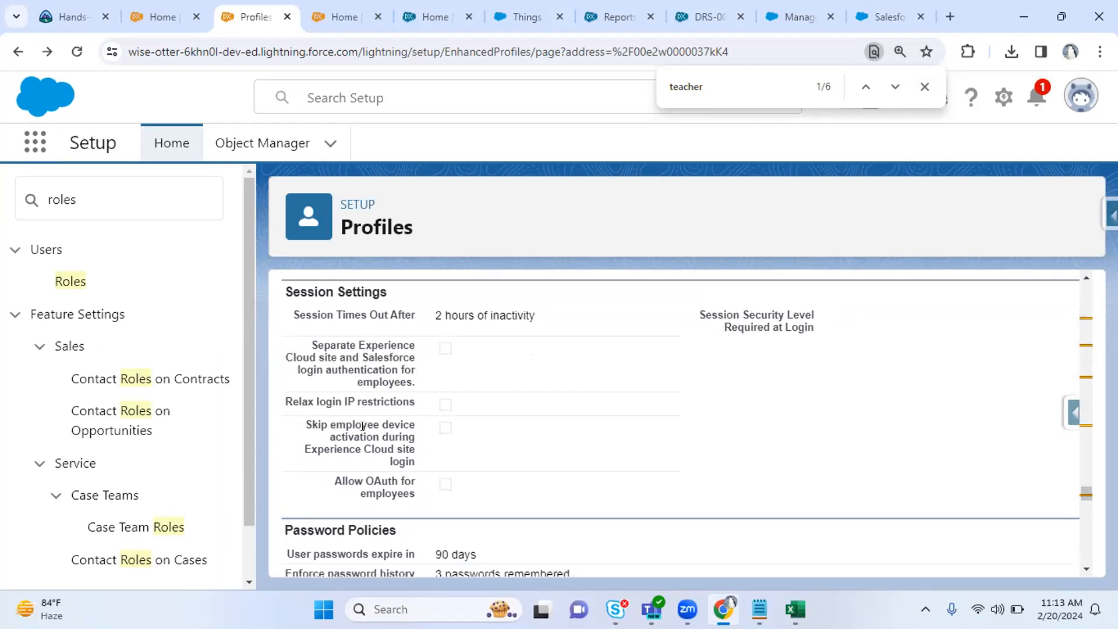
pyautogui.scroll(-3, 363, 426)
pyautogui.moveTo(285, 357); pyautogui.dragTo(337, 355)
pyautogui.click(411, 359)
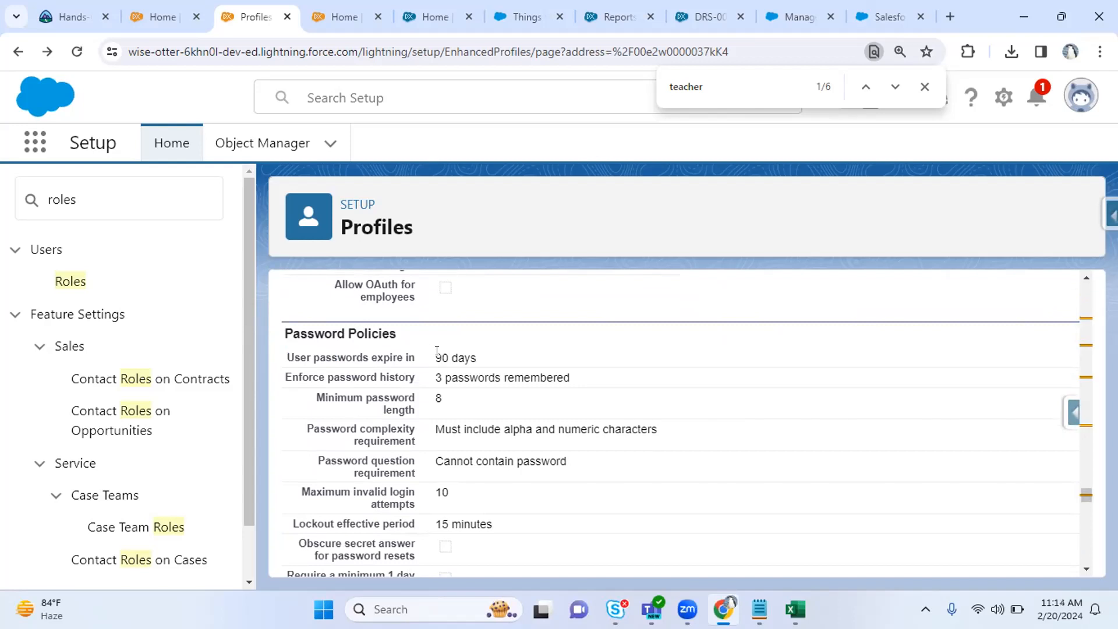
pyautogui.moveTo(437, 357); pyautogui.dragTo(477, 359)
pyautogui.click(512, 362)
pyautogui.moveTo(306, 355); pyautogui.dragTo(507, 348)
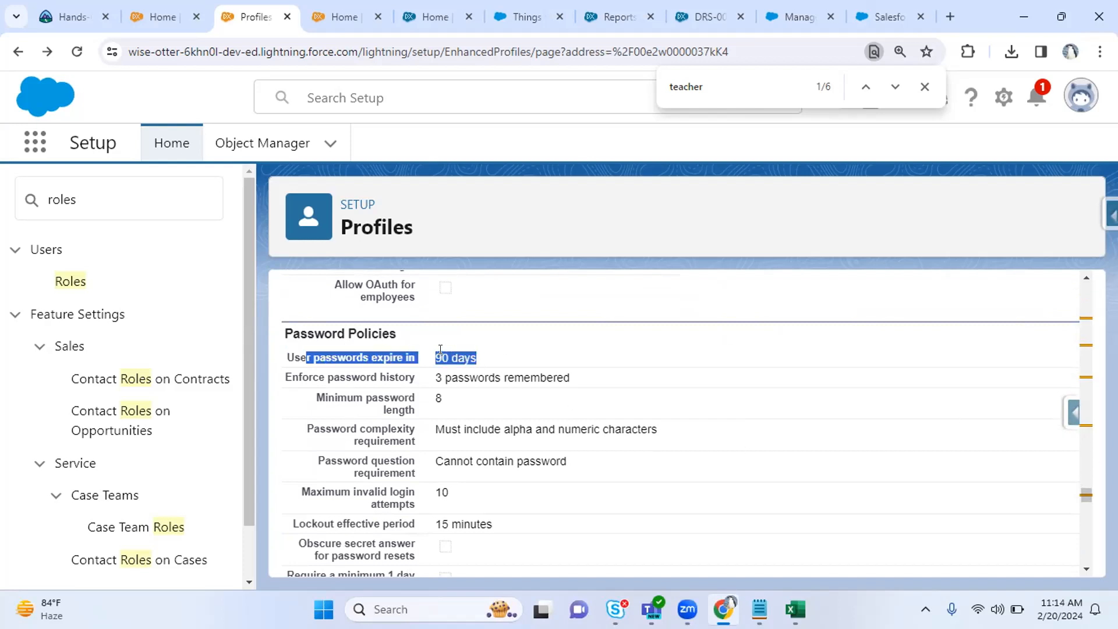
pyautogui.click(480, 362)
pyautogui.moveTo(319, 367); pyautogui.dragTo(543, 388)
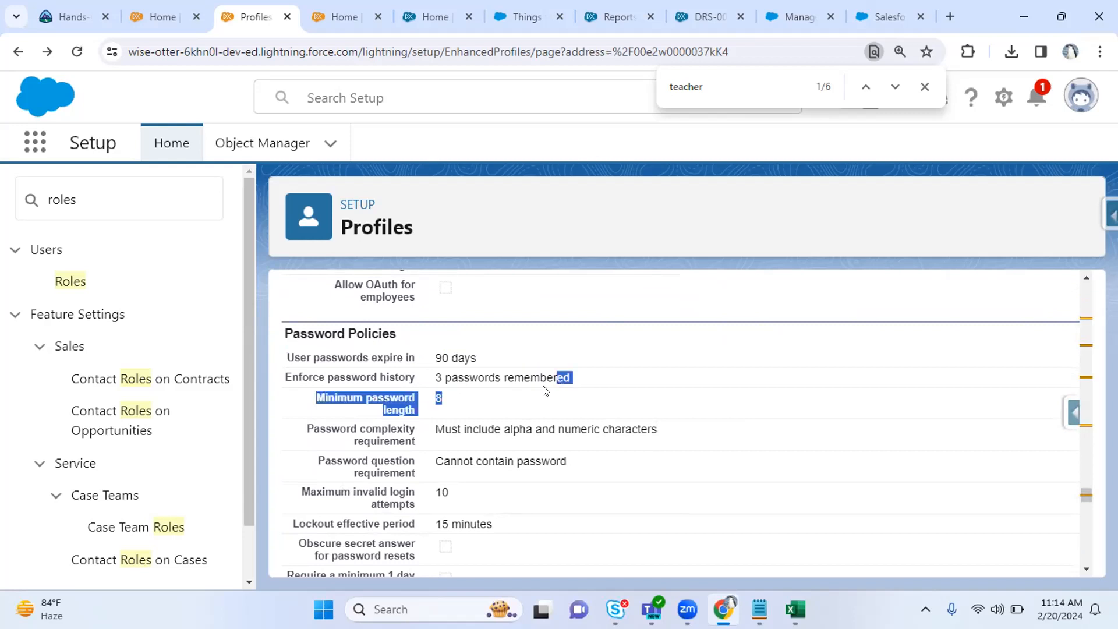
pyautogui.click(477, 394)
pyautogui.moveTo(323, 396); pyautogui.dragTo(455, 401)
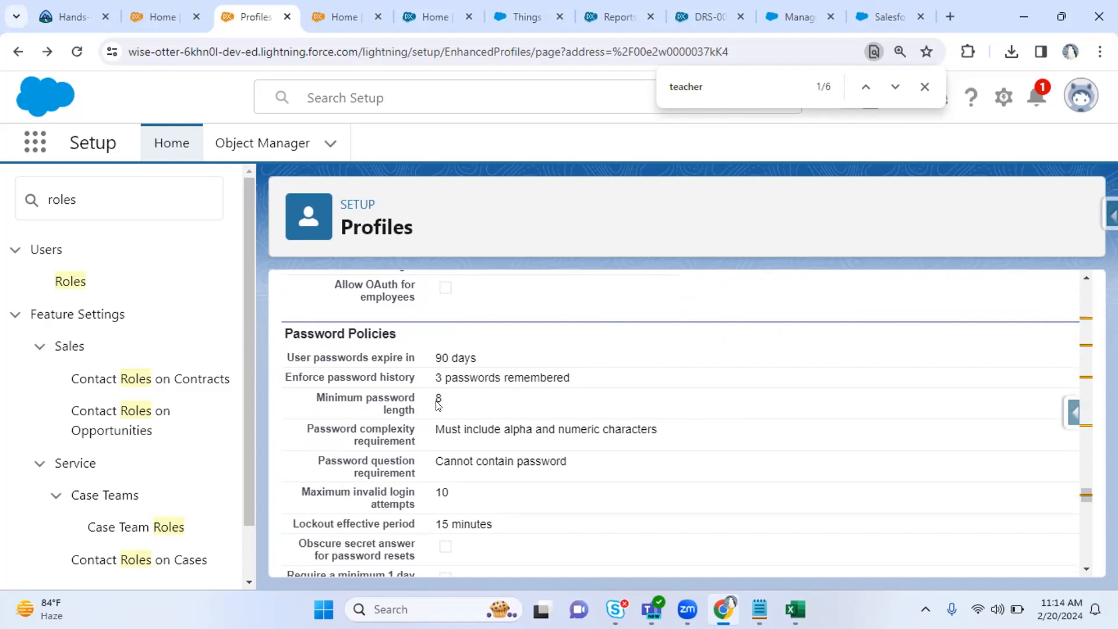
pyautogui.scroll(-2, 439, 405)
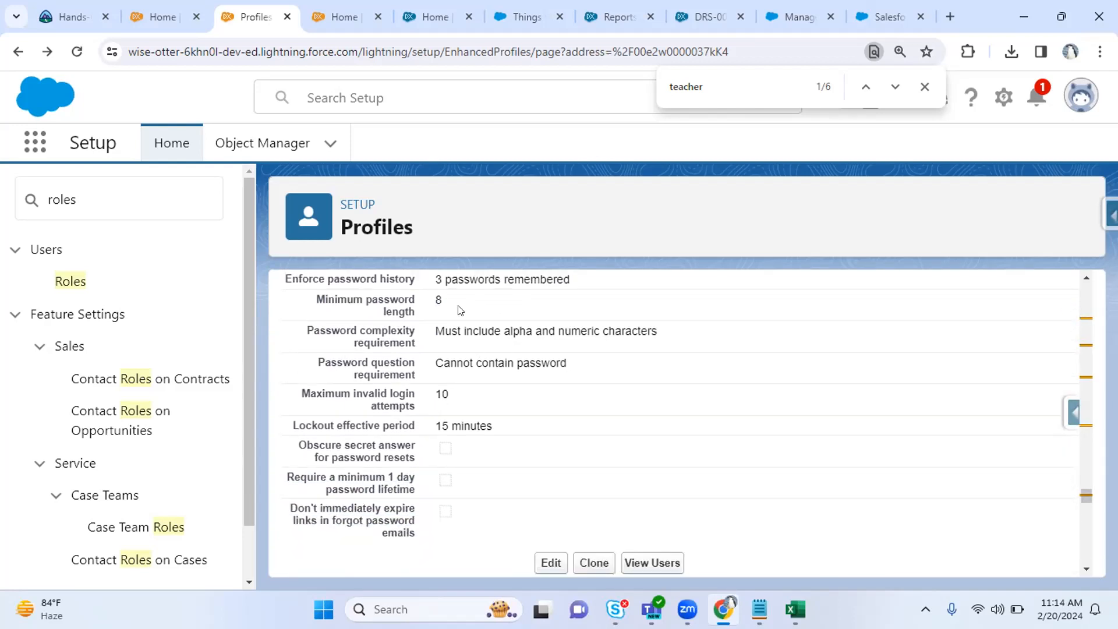
pyautogui.moveTo(436, 330); pyautogui.dragTo(715, 347)
pyautogui.click(699, 350)
pyautogui.moveTo(451, 354); pyautogui.dragTo(637, 358)
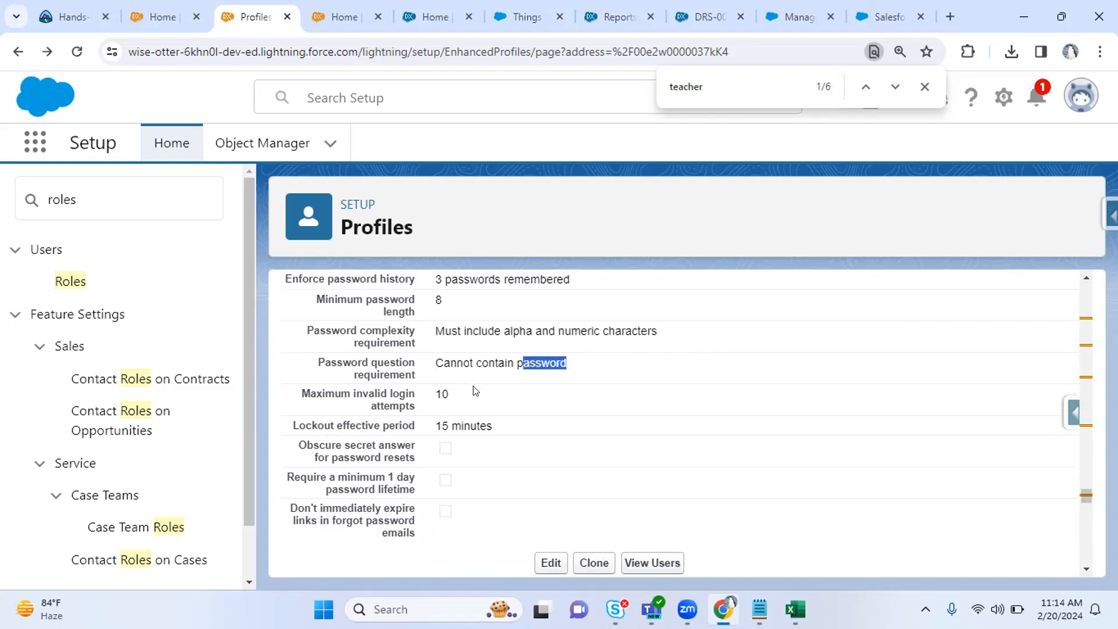
pyautogui.moveTo(295, 392); pyautogui.dragTo(501, 417)
pyautogui.click(453, 414)
pyautogui.click(583, 417)
pyautogui.scroll(-4, 582, 417)
pyautogui.scroll(-4, 580, 417)
pyautogui.scroll(2, 580, 417)
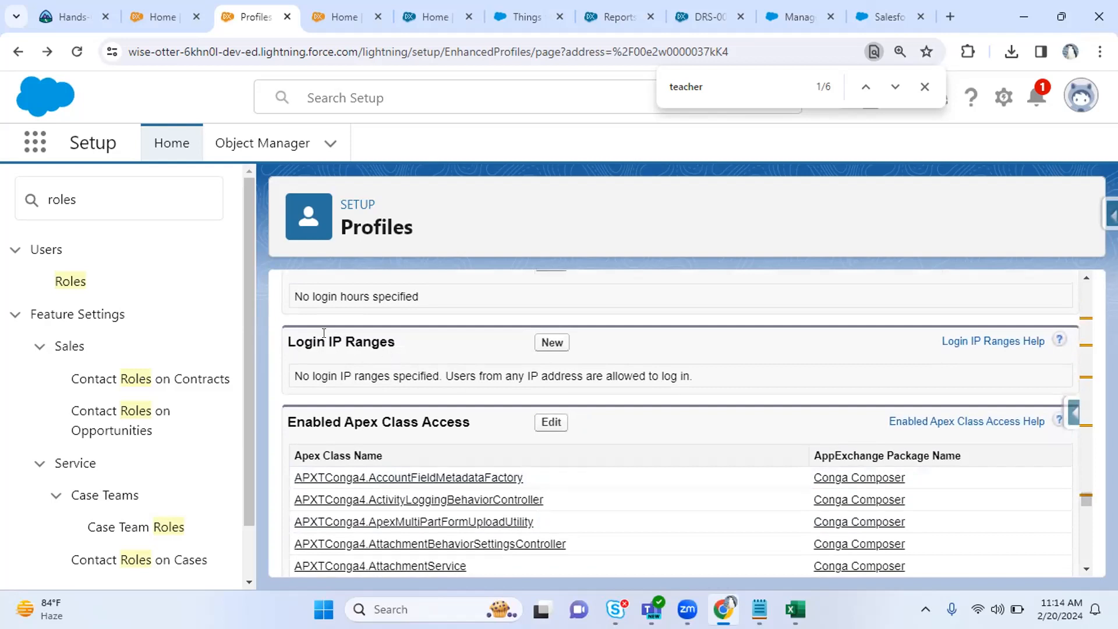
pyautogui.moveTo(290, 336); pyautogui.dragTo(430, 348)
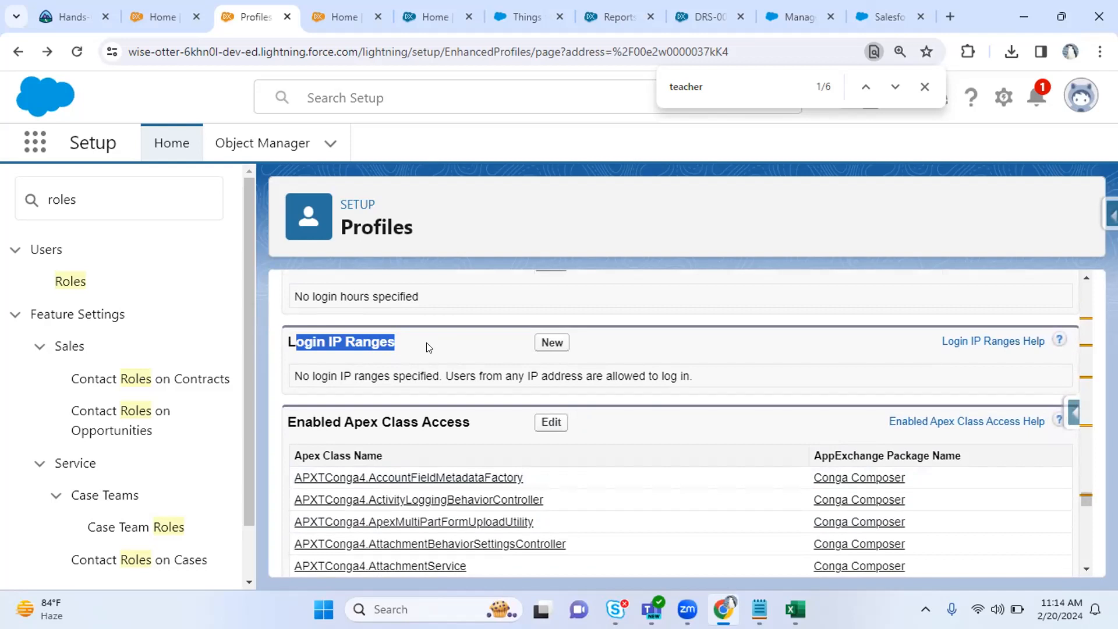
pyautogui.click(429, 347)
pyautogui.scroll(1, 427, 348)
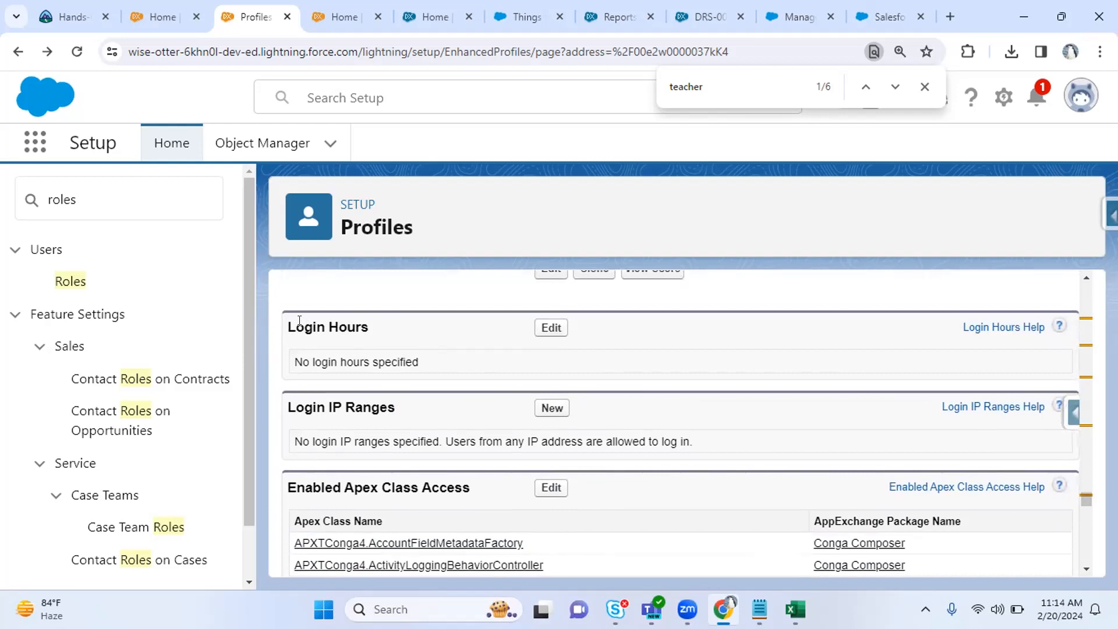
pyautogui.moveTo(300, 321); pyautogui.dragTo(355, 325)
pyautogui.click(502, 324)
pyautogui.scroll(-2, 504, 325)
pyautogui.scroll(-15, 504, 324)
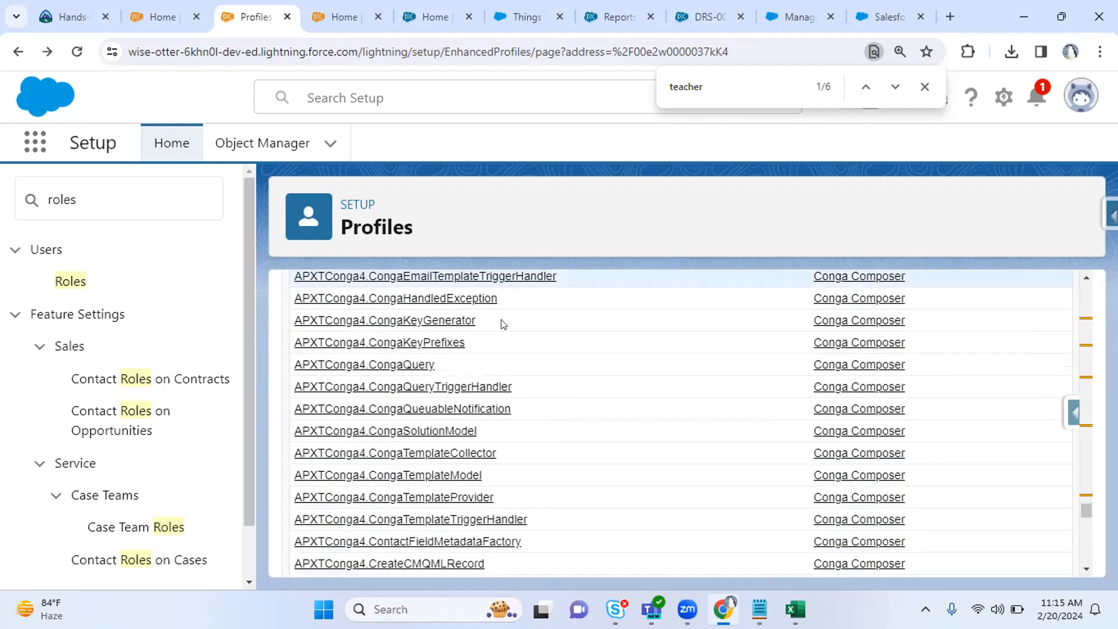
pyautogui.scroll(-15, 504, 324)
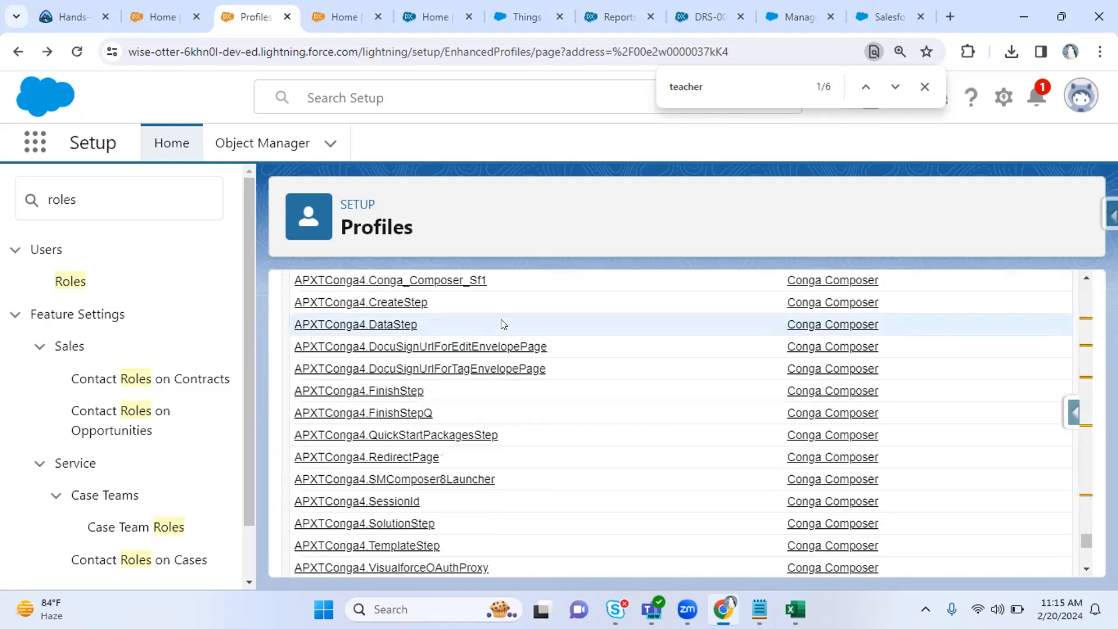
pyautogui.scroll(-20, 504, 325)
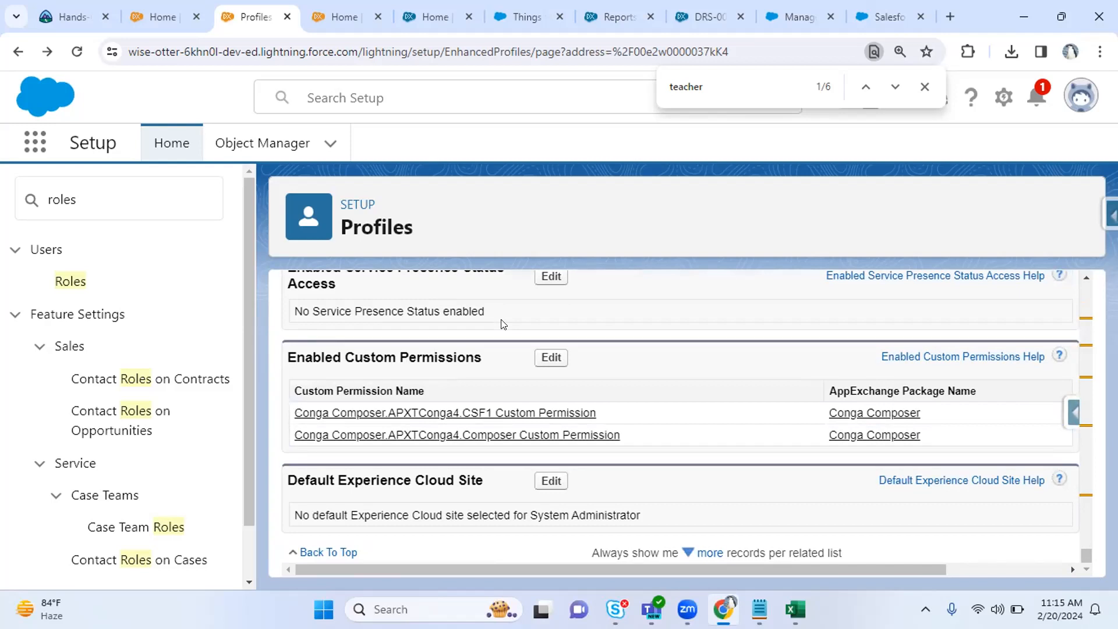
pyautogui.moveTo(131, 188); pyautogui.dragTo(27, 196)
# Search Quick Find for 'profil', open Profiles, and start a New Profile.
pyautogui.write('profil')
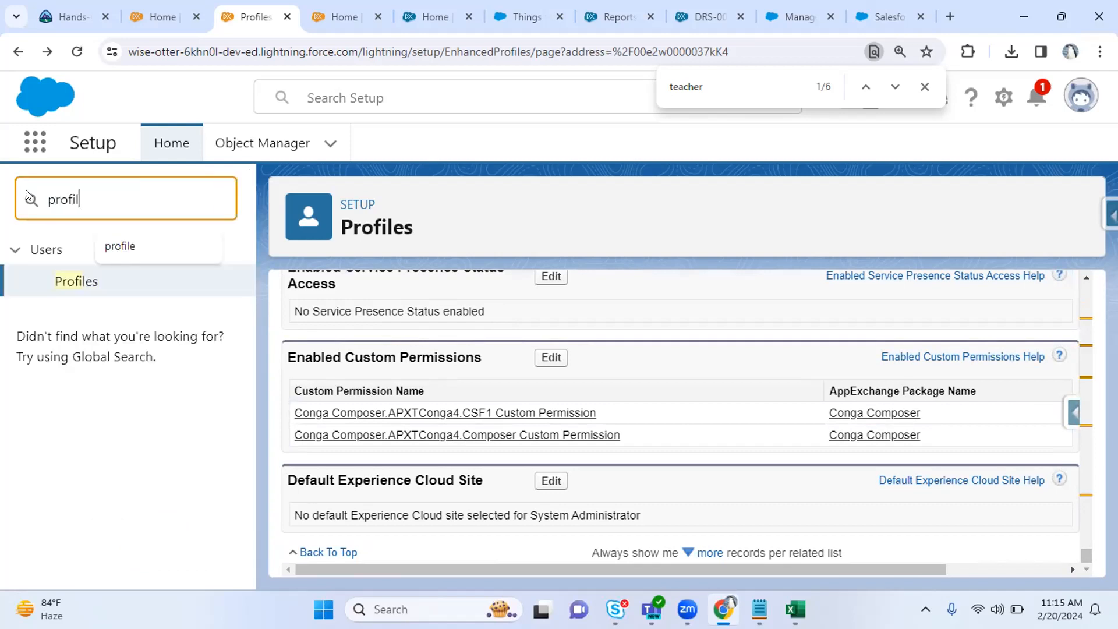
pyautogui.click(64, 284)
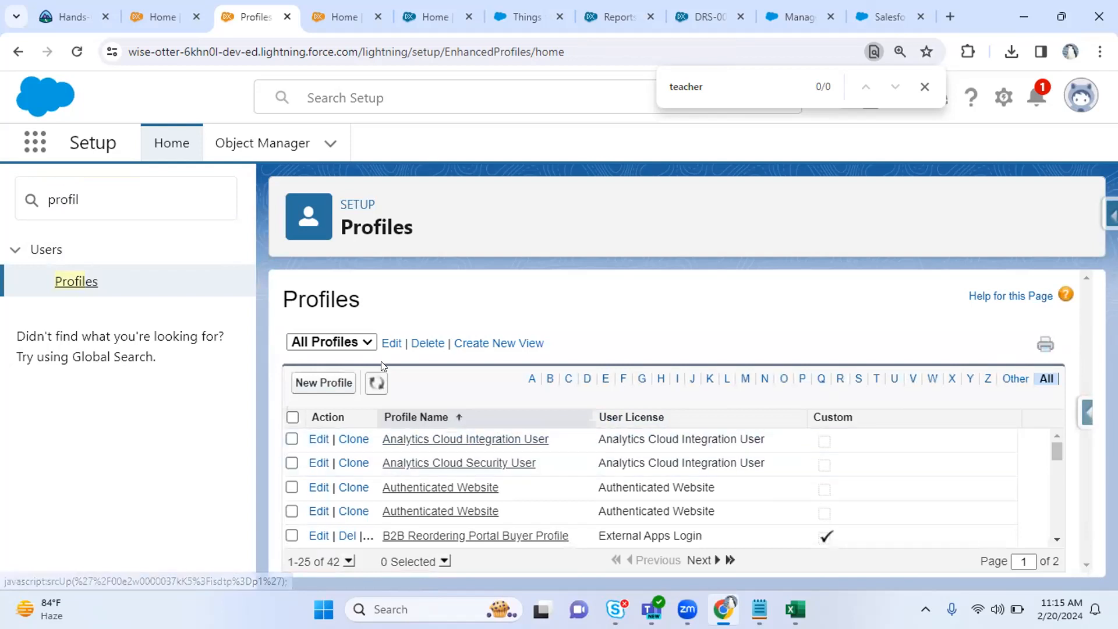
pyautogui.click(324, 385)
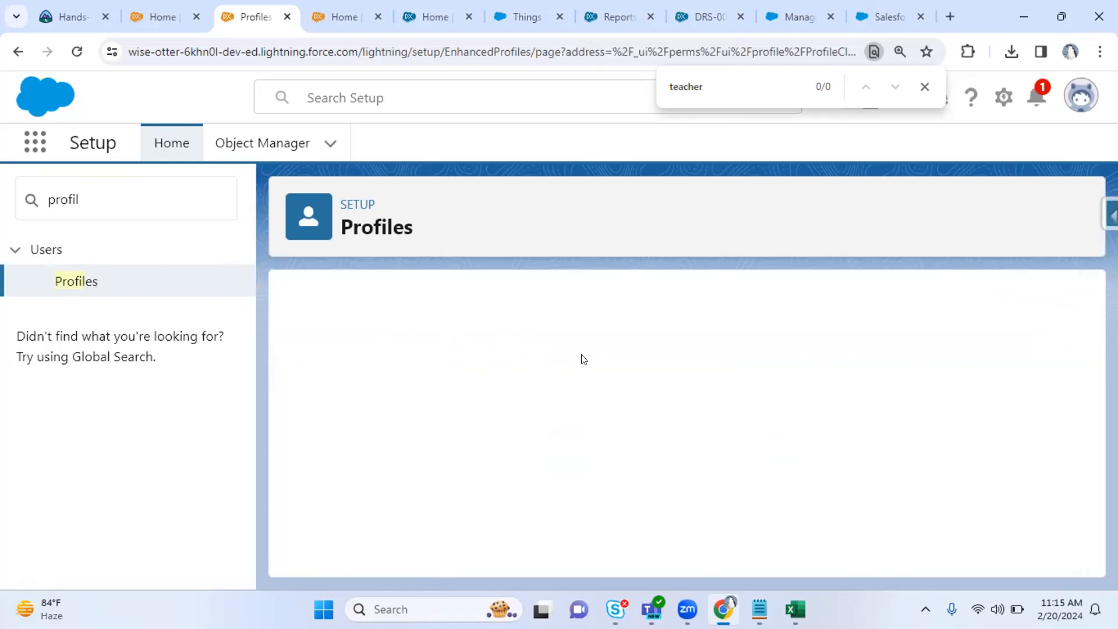
# Browse the Existing Profile list and check the current user license, zooming out to 100% and back to 125%.
pyautogui.click(507, 417)
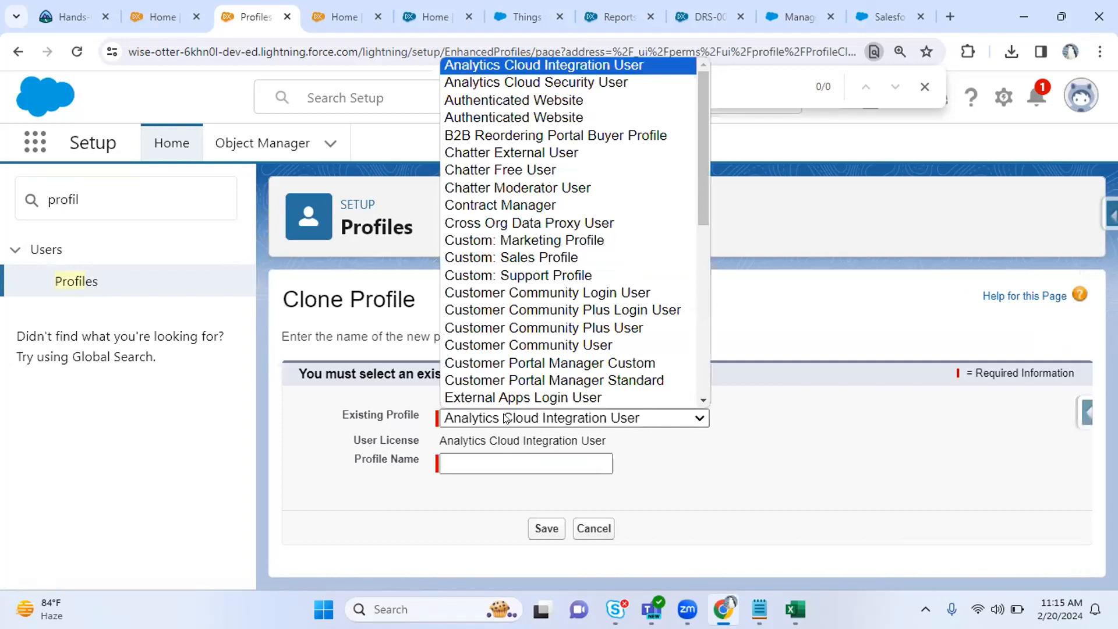
pyautogui.click(505, 420)
pyautogui.moveTo(438, 441); pyautogui.dragTo(618, 438)
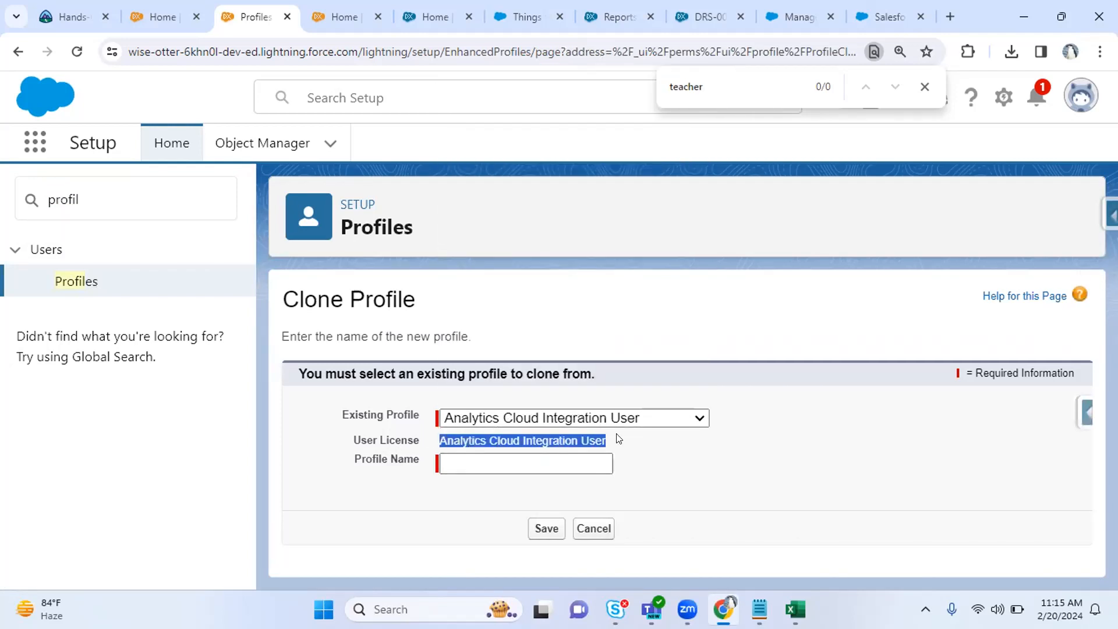
pyautogui.click(501, 418)
pyautogui.scroll(-1, 634, 170)
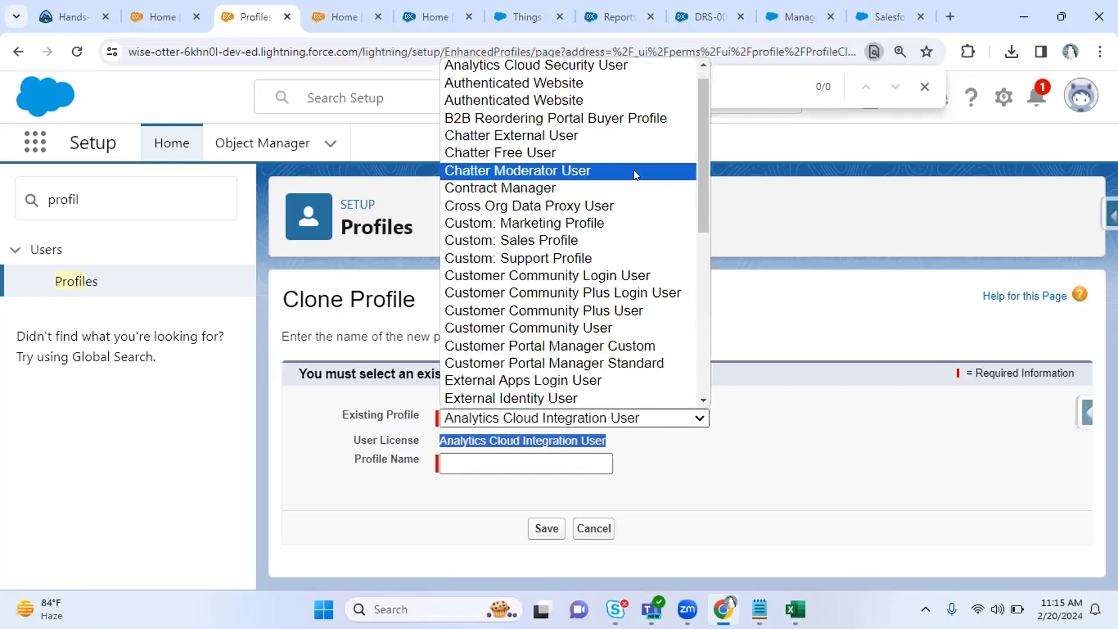
pyautogui.hotkey('ctrl', '-')
pyautogui.hotkey('ctrl', '-')
pyautogui.click(560, 348)
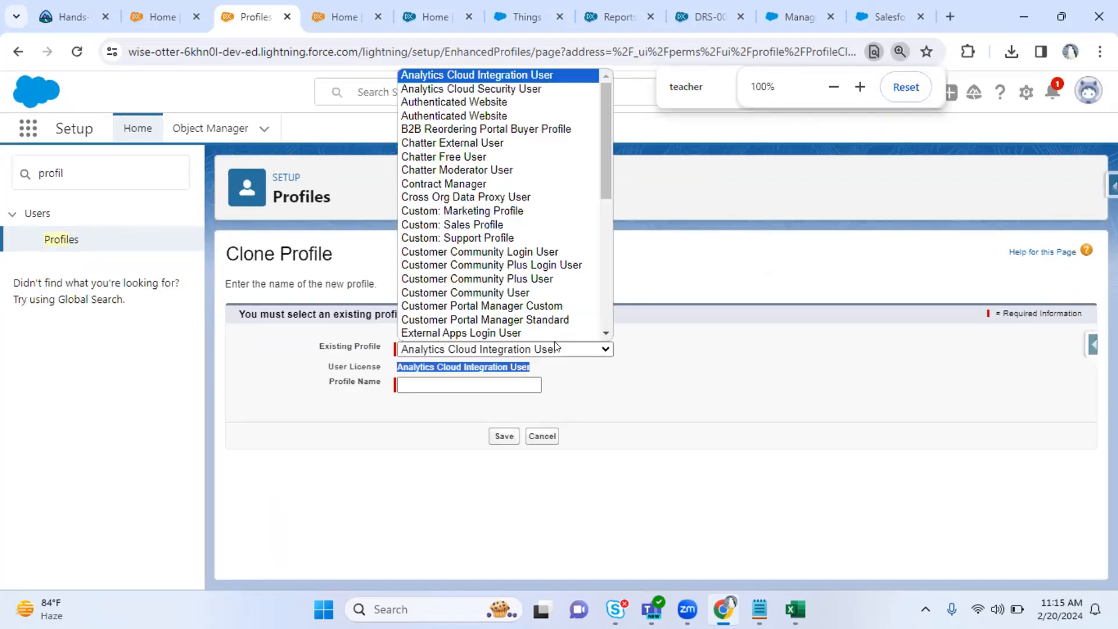
pyautogui.click(683, 136)
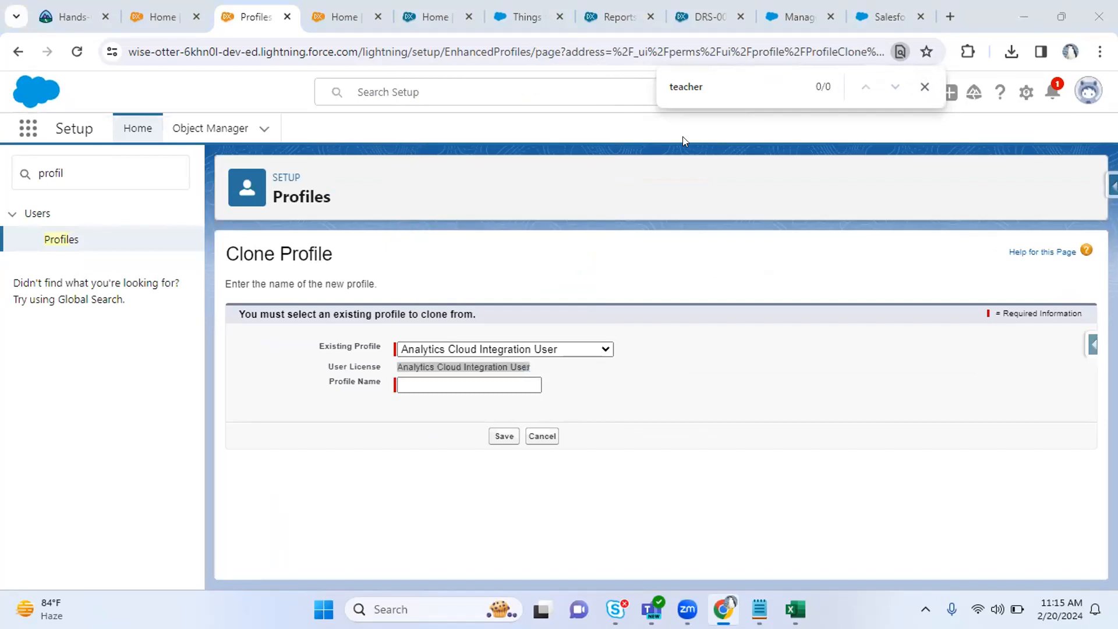
pyautogui.click(540, 349)
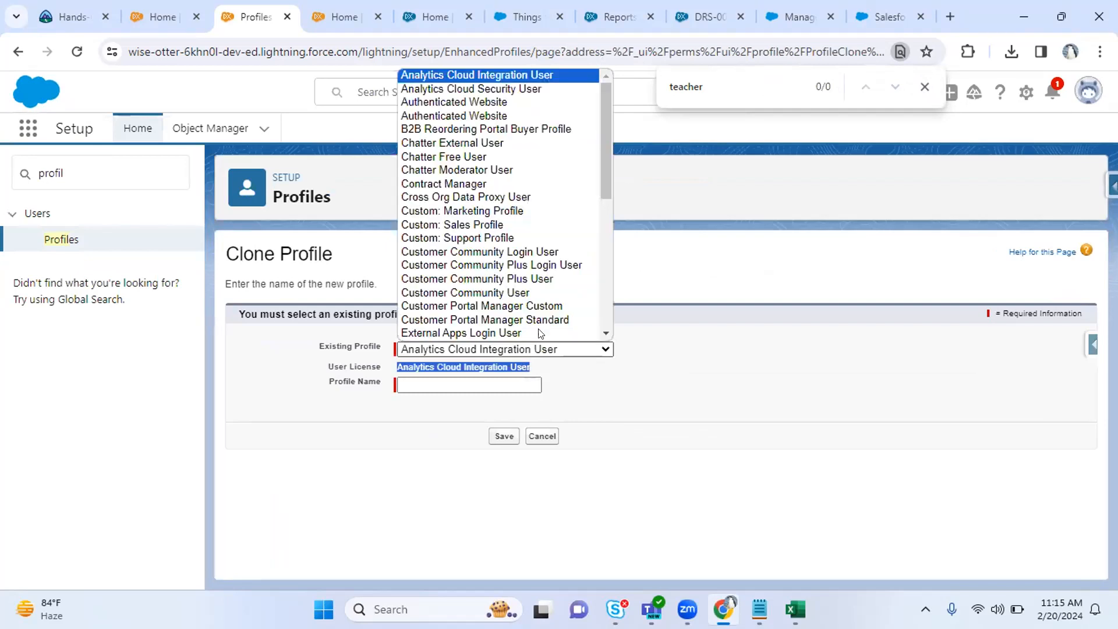
pyautogui.click(526, 72)
pyautogui.hotkey('ctrl', '+')
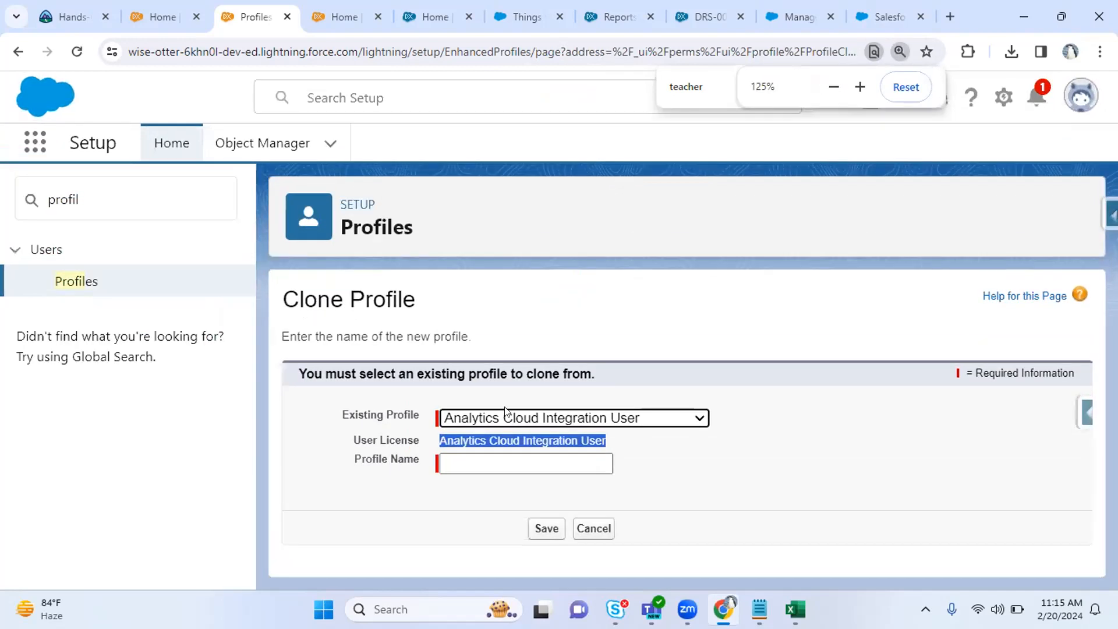
pyautogui.click(504, 412)
pyautogui.click(395, 420)
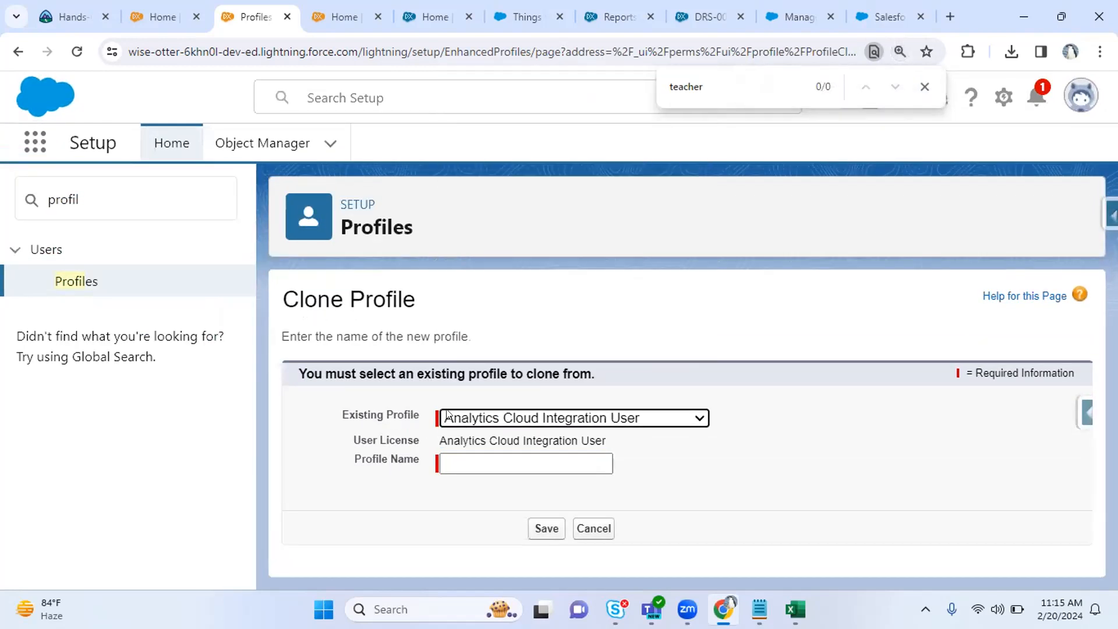
pyautogui.moveTo(438, 441); pyautogui.dragTo(599, 431)
# Try Custom: Marketing Profile and Custom: Support Profile, then pick External Apps Login User as the source.
pyautogui.click(599, 418)
pyautogui.click(569, 239)
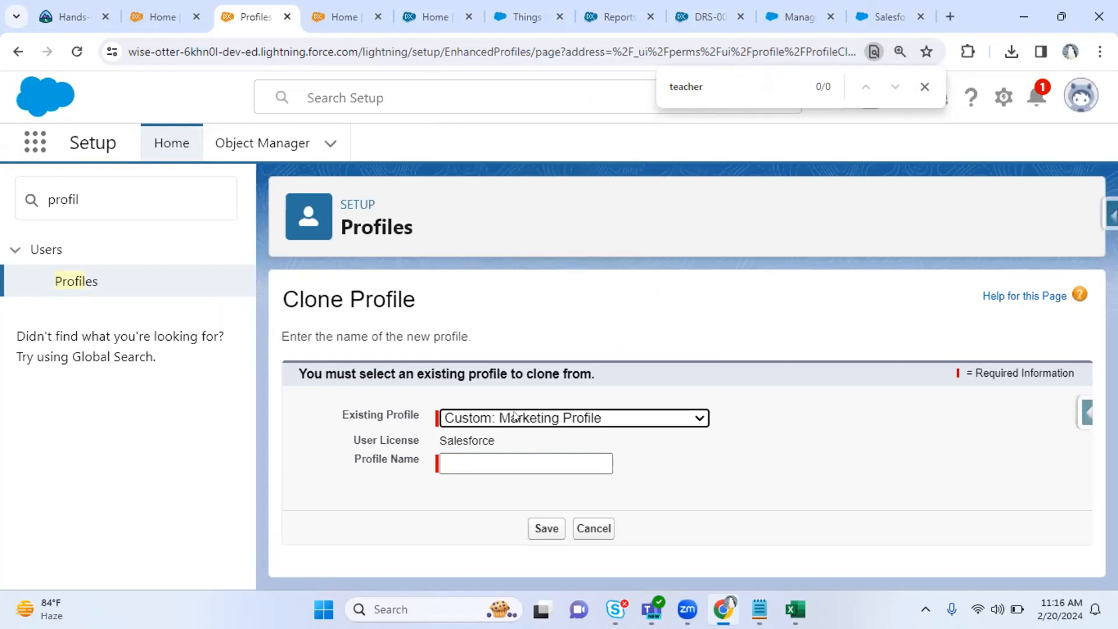
pyautogui.moveTo(434, 441); pyautogui.dragTo(498, 429)
pyautogui.click(538, 403)
pyautogui.click(530, 417)
pyautogui.click(568, 272)
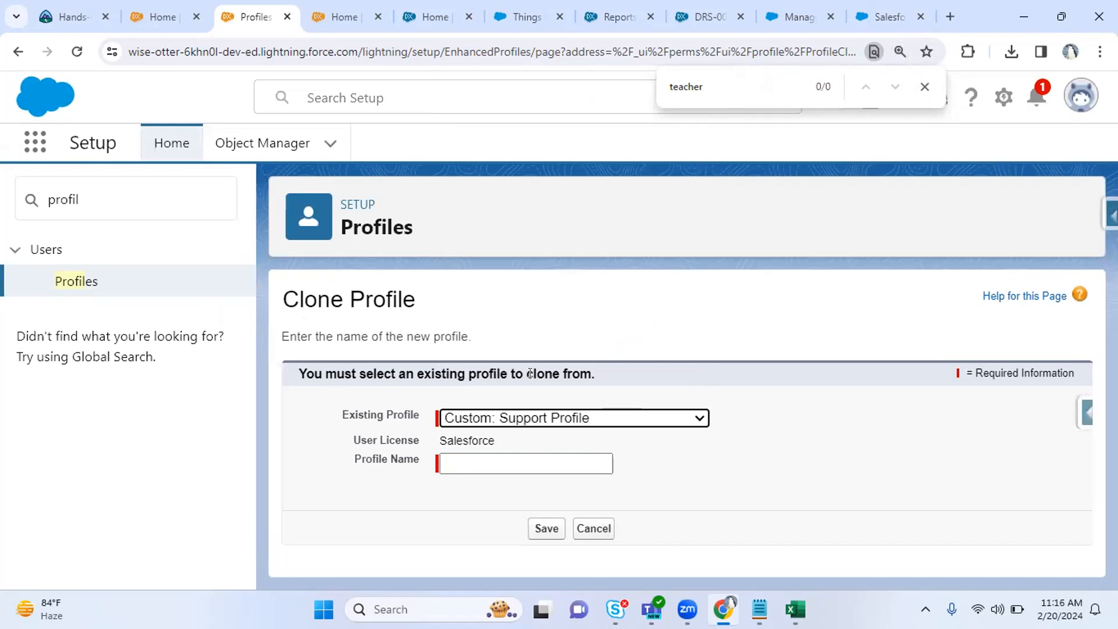
pyautogui.click(504, 419)
pyautogui.scroll(-1, 592, 373)
pyautogui.click(591, 376)
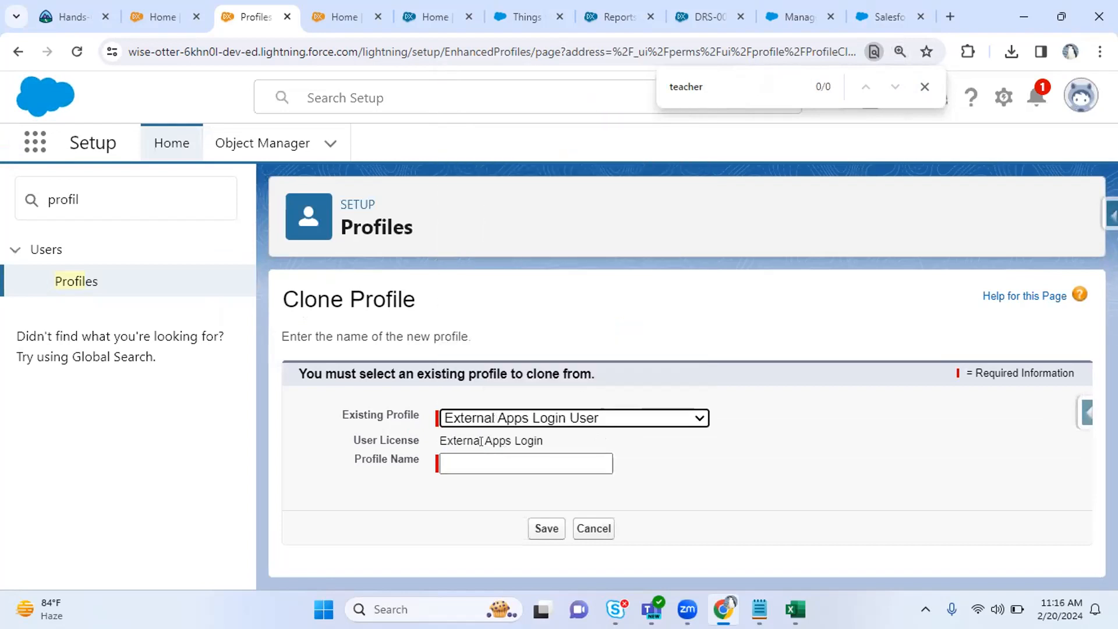
pyautogui.moveTo(441, 441); pyautogui.dragTo(511, 432)
# Enter 'NewcustomEappsLUser' as the Profile Name, confirm the External Apps Login license, and save.
pyautogui.click(493, 460)
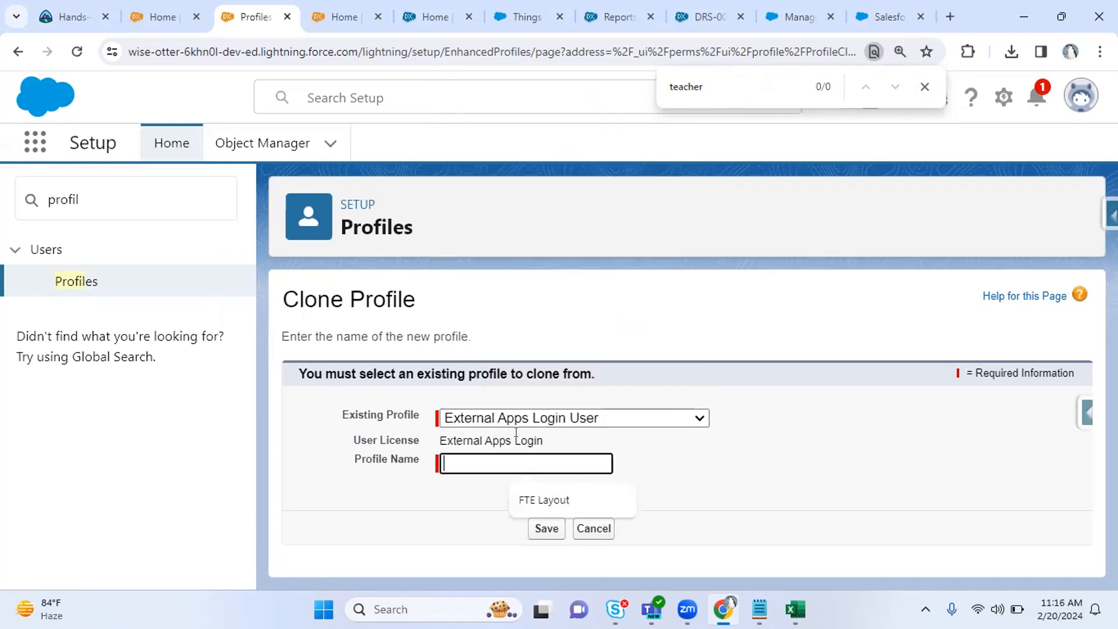
pyautogui.write('New')
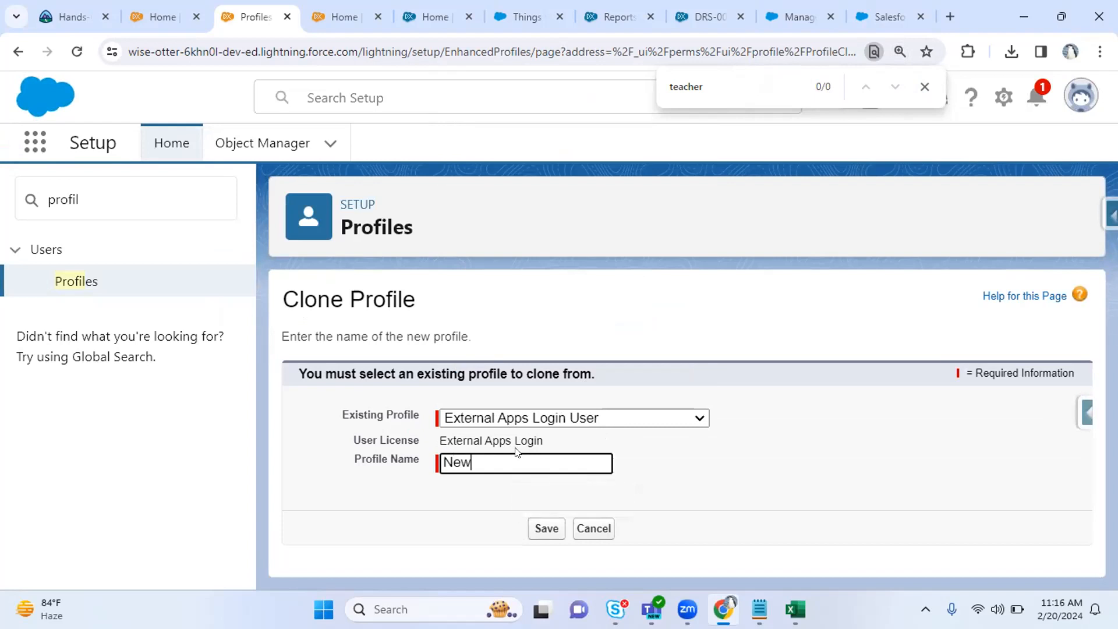
pyautogui.write('customEappsLUser')
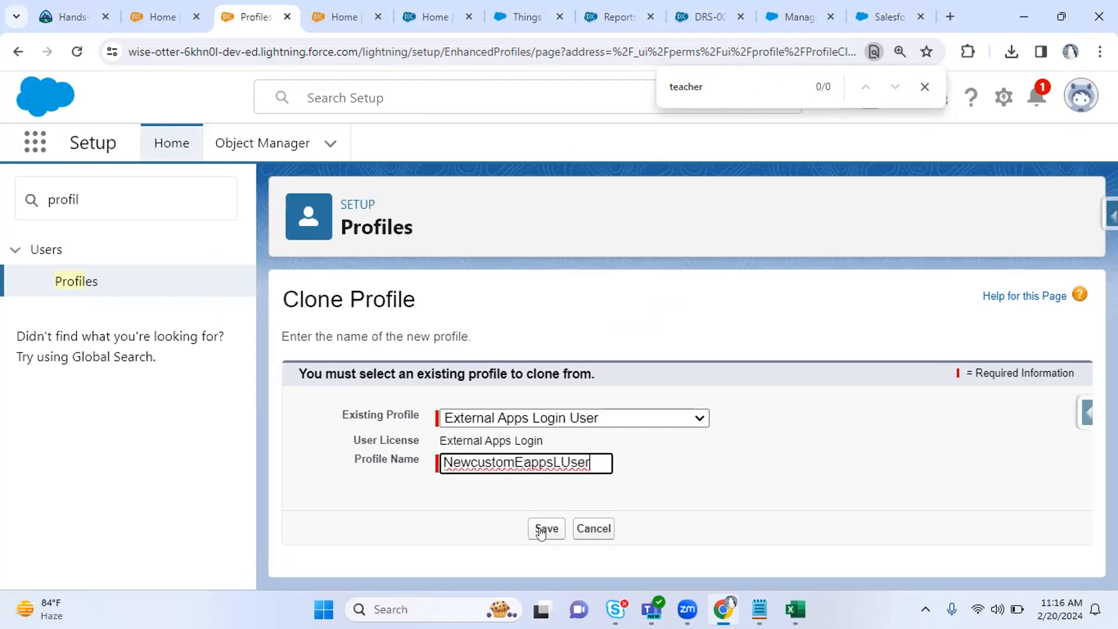
pyautogui.moveTo(558, 441); pyautogui.dragTo(427, 443)
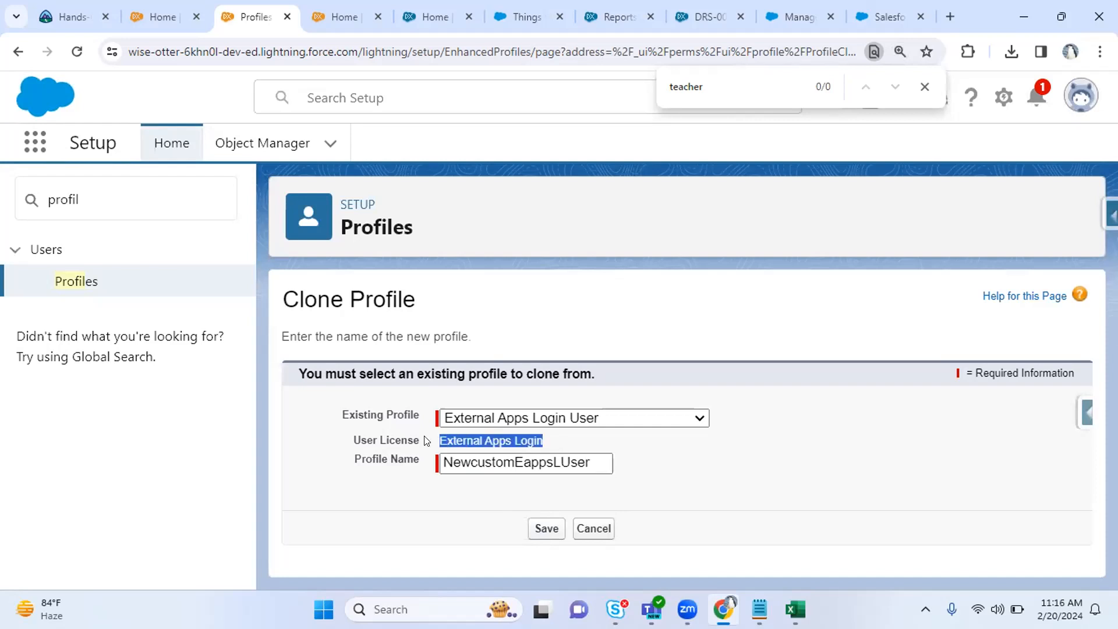
pyautogui.click(545, 530)
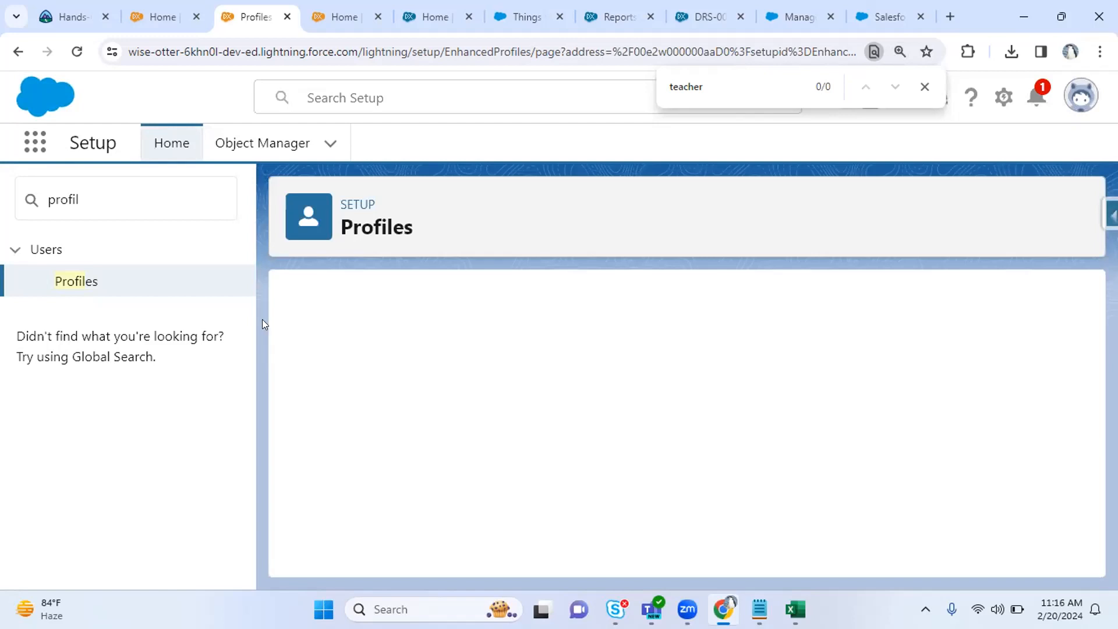
# Scroll to the top of the NewcustomEappsLUser page and highlight its External Apps Login user license.
pyautogui.press('Return')
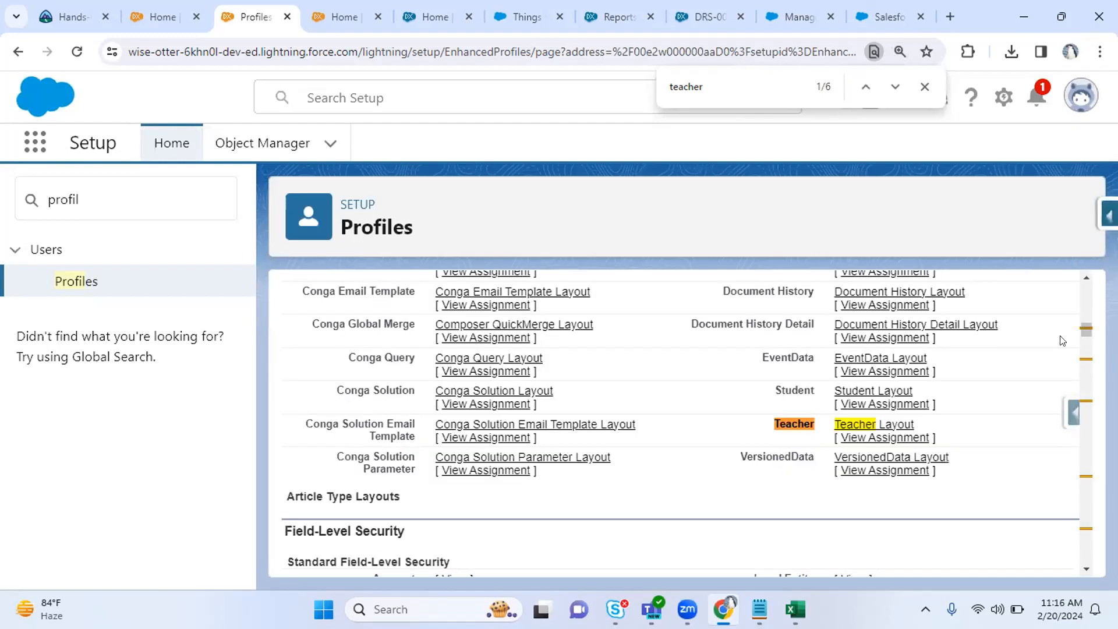
pyautogui.moveTo(1080, 323); pyautogui.dragTo(1081, 294)
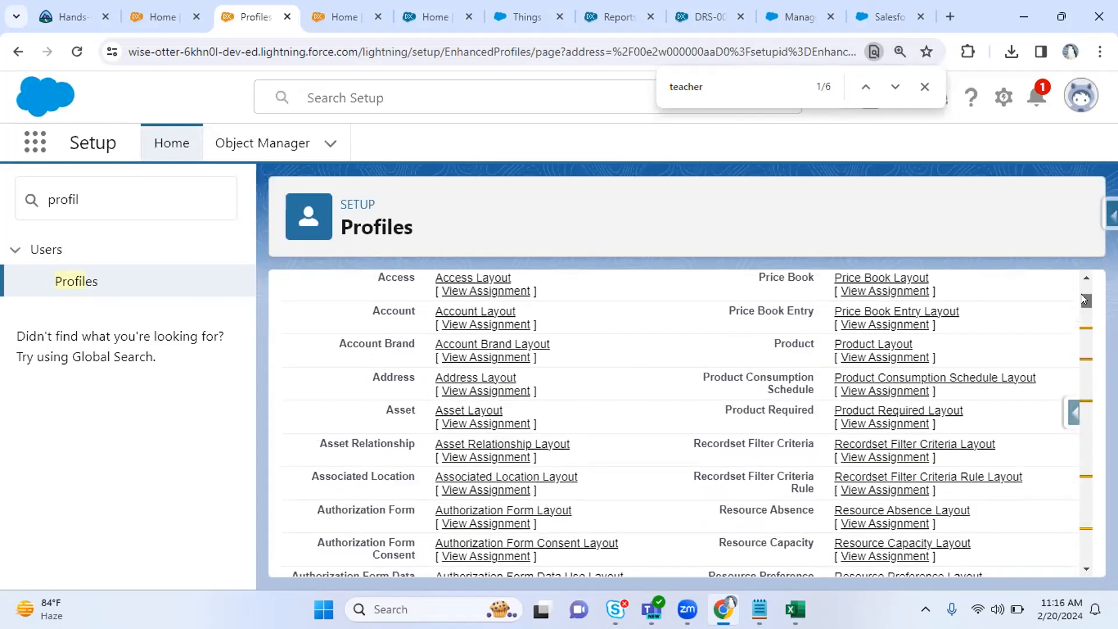
pyautogui.moveTo(1081, 293); pyautogui.dragTo(950, 177)
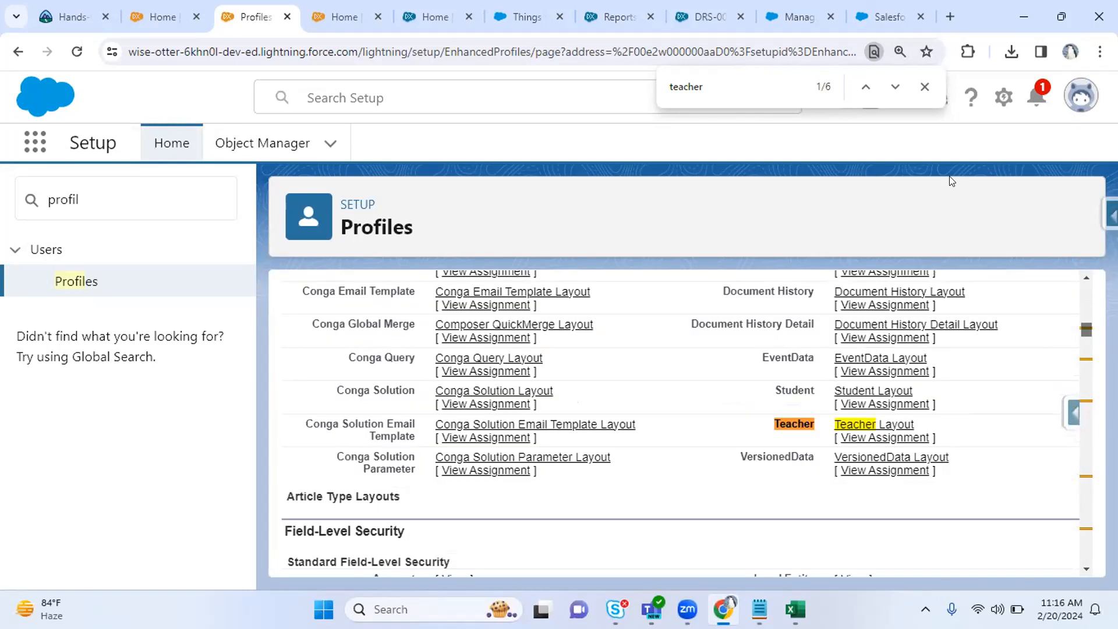
pyautogui.moveTo(1084, 327); pyautogui.dragTo(1091, 285)
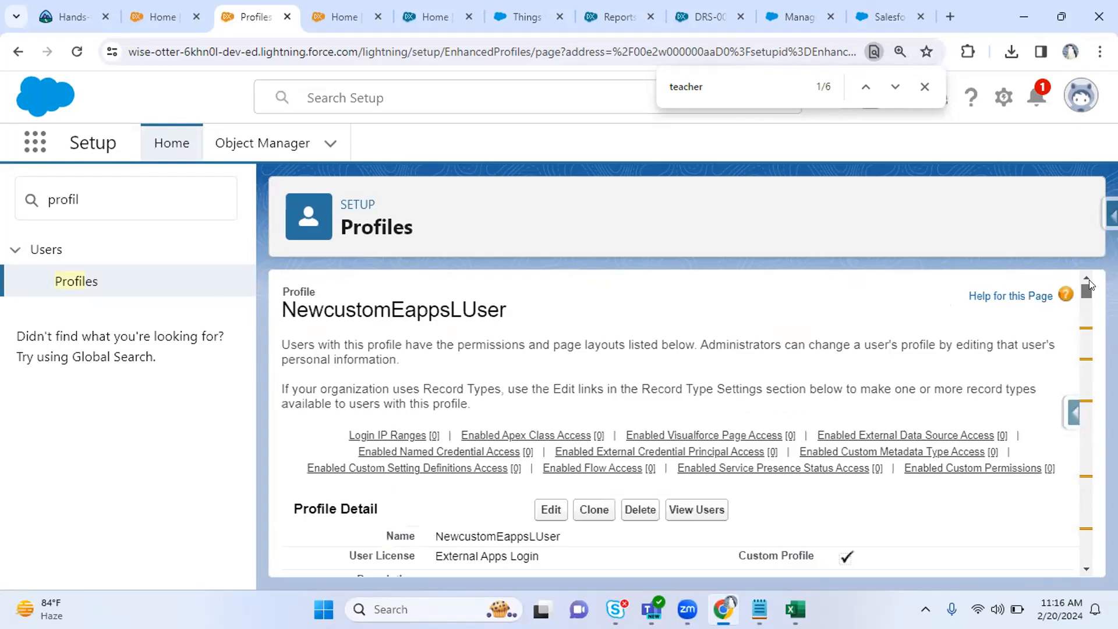
pyautogui.moveTo(431, 556); pyautogui.dragTo(547, 558)
pyautogui.click(546, 558)
pyautogui.moveTo(429, 553); pyautogui.dragTo(565, 554)
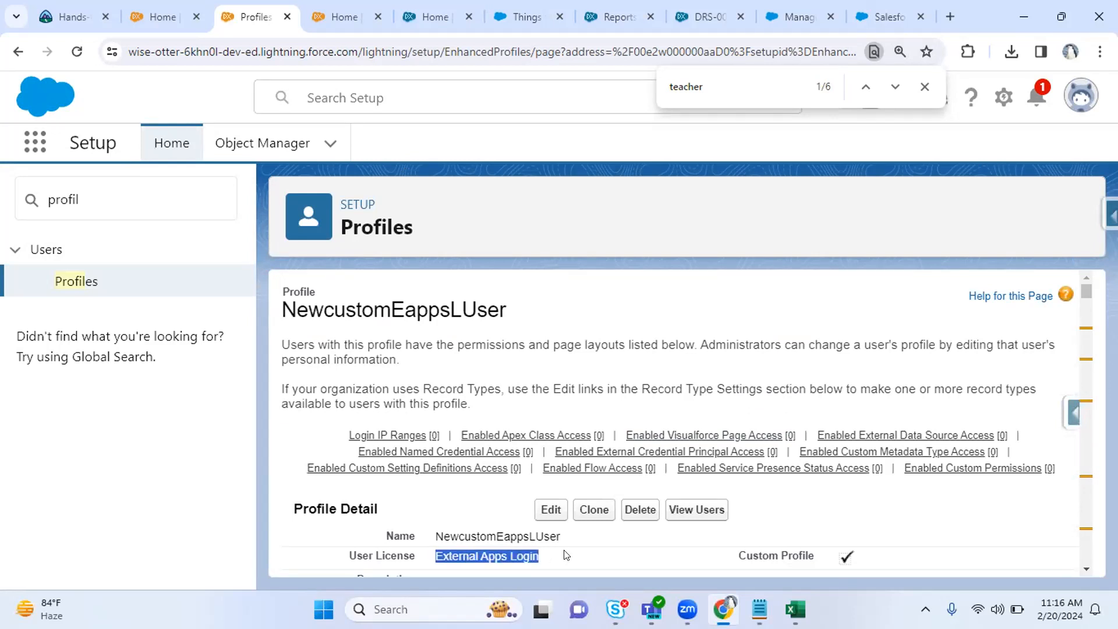